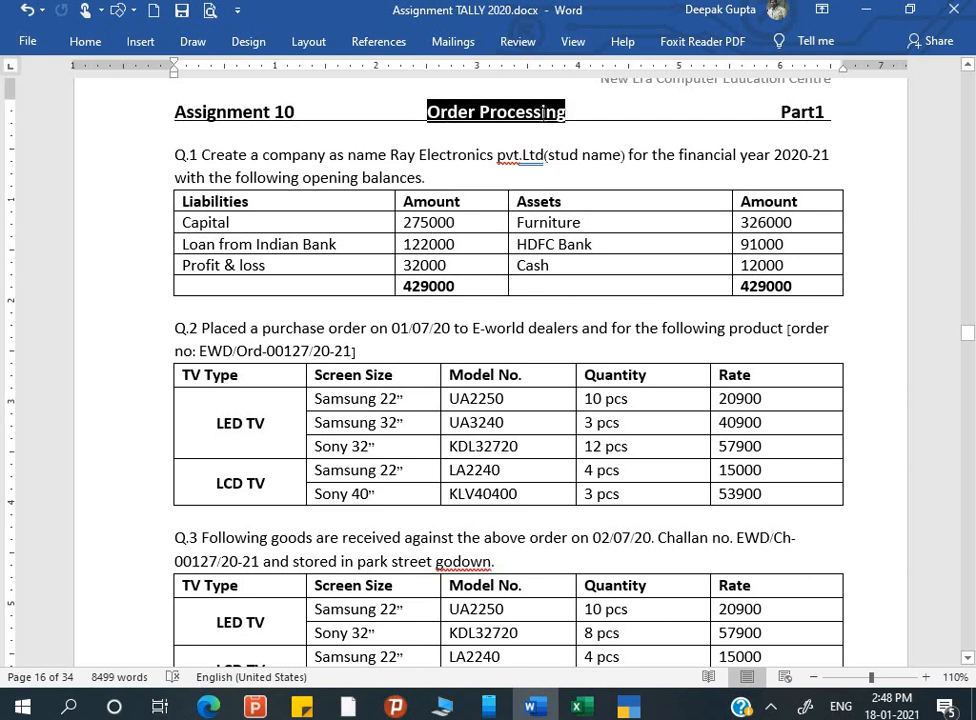
- Examine the Assignment 10 heading, its Part1 label and the Q.1 company creation task
left_click(610, 110)
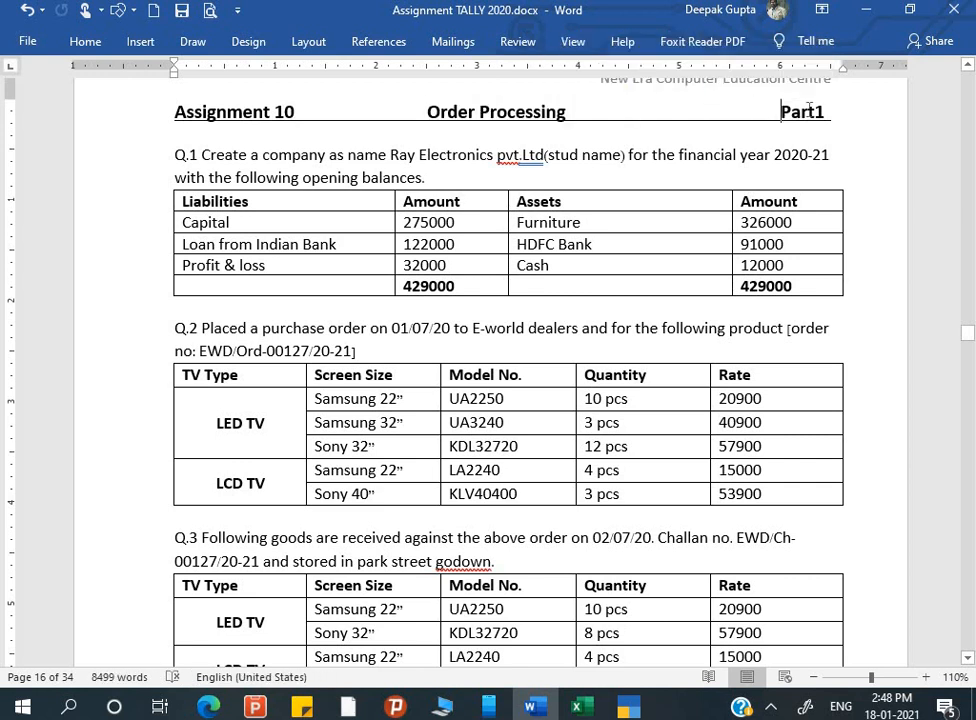
left_click_drag(781, 111, 826, 118)
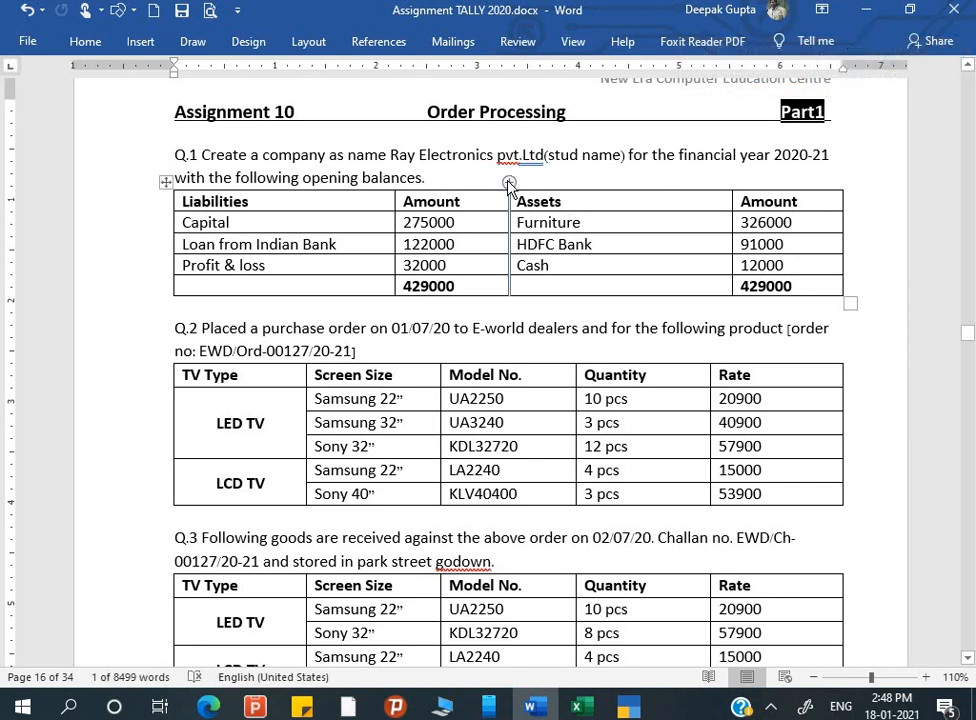
left_click(452, 158)
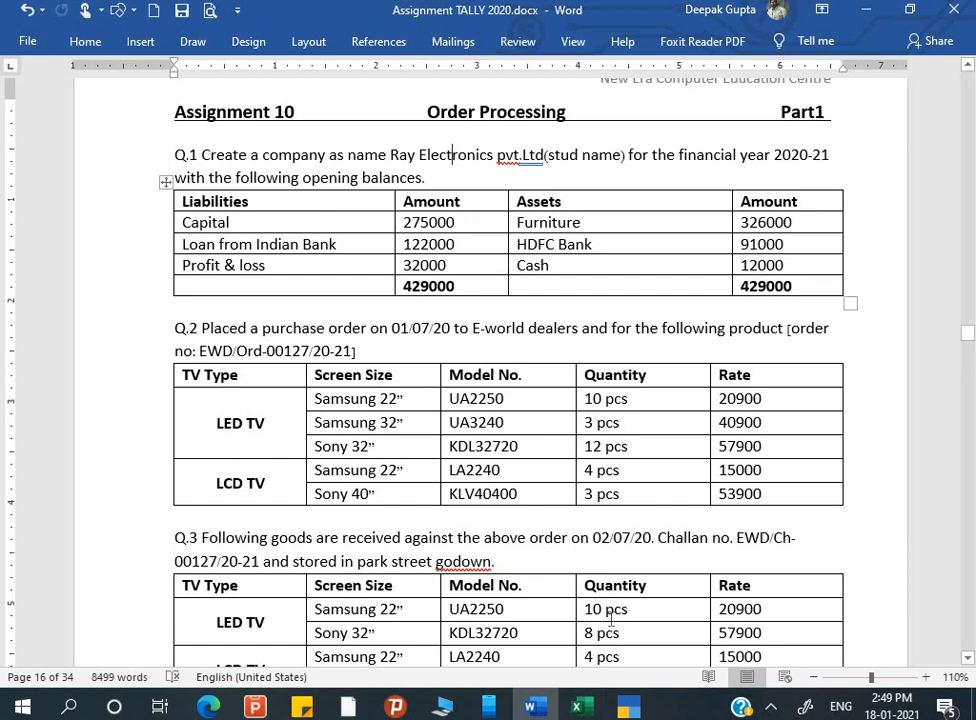
- Switch to the ORDER PROCESSING.xlsx workbook in Excel and enlarge the sheet to 130%, showing it from its first row
left_click(577, 707)
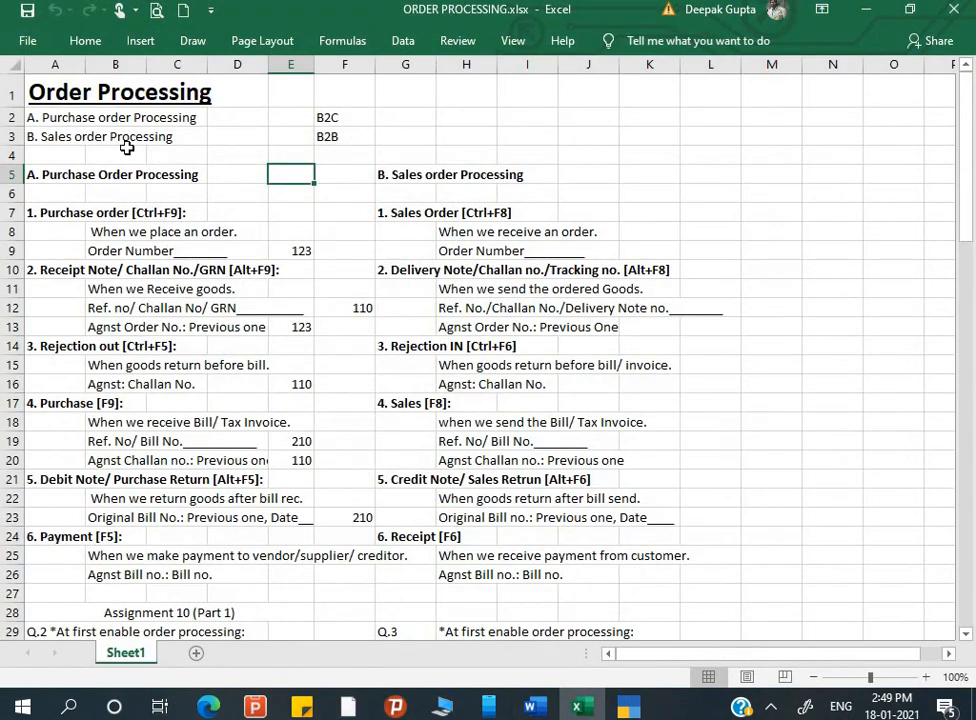
scroll(127, 147, "up", 2, "ctrl")
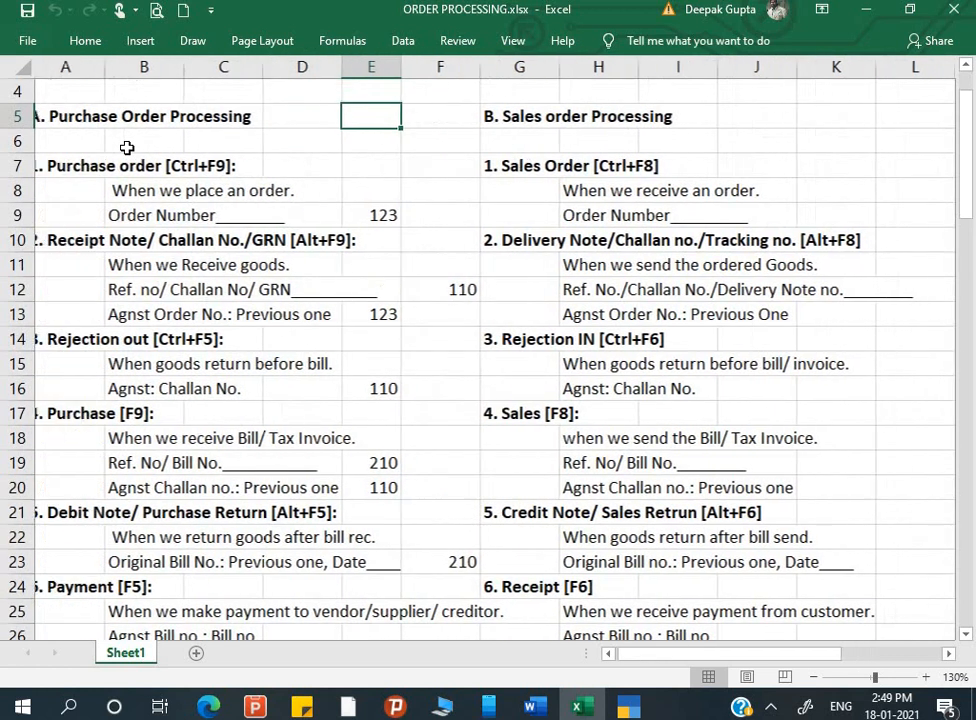
scroll(127, 147, "up", 1)
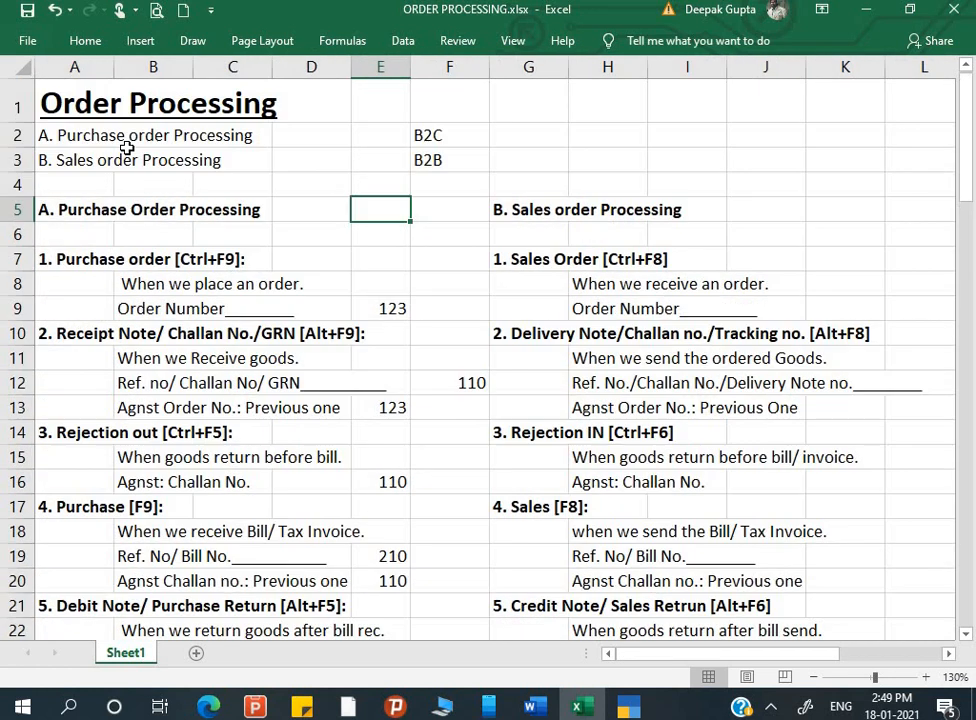
- Examine the Order Processing title, the purchase and sales order types, and the B2C and B2B entries beside them
left_click(72, 108)
left_click(78, 140)
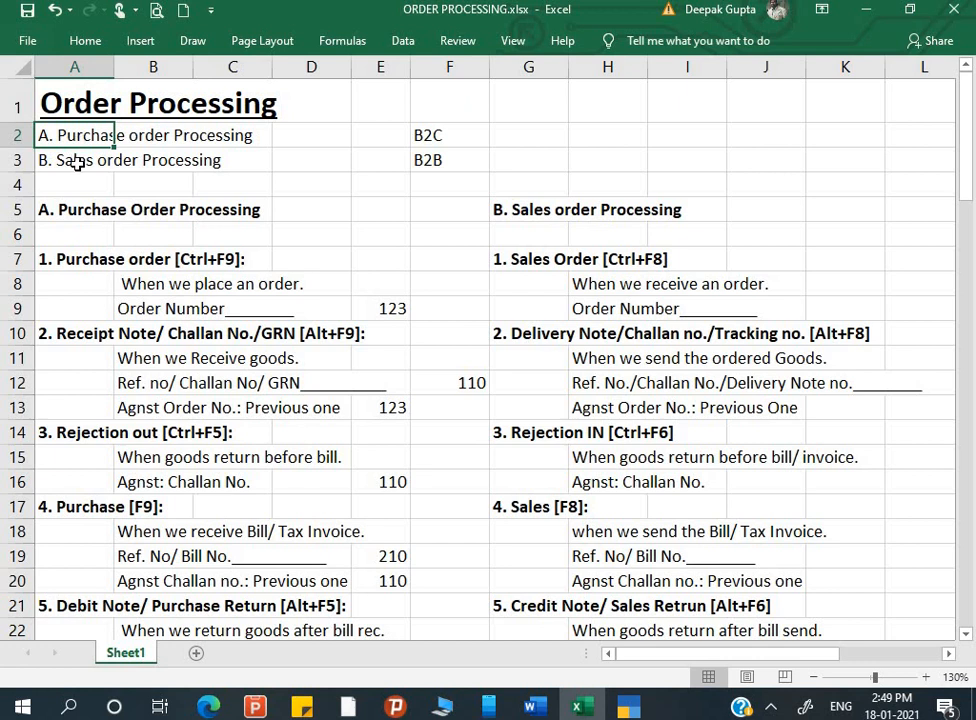
left_click(77, 163)
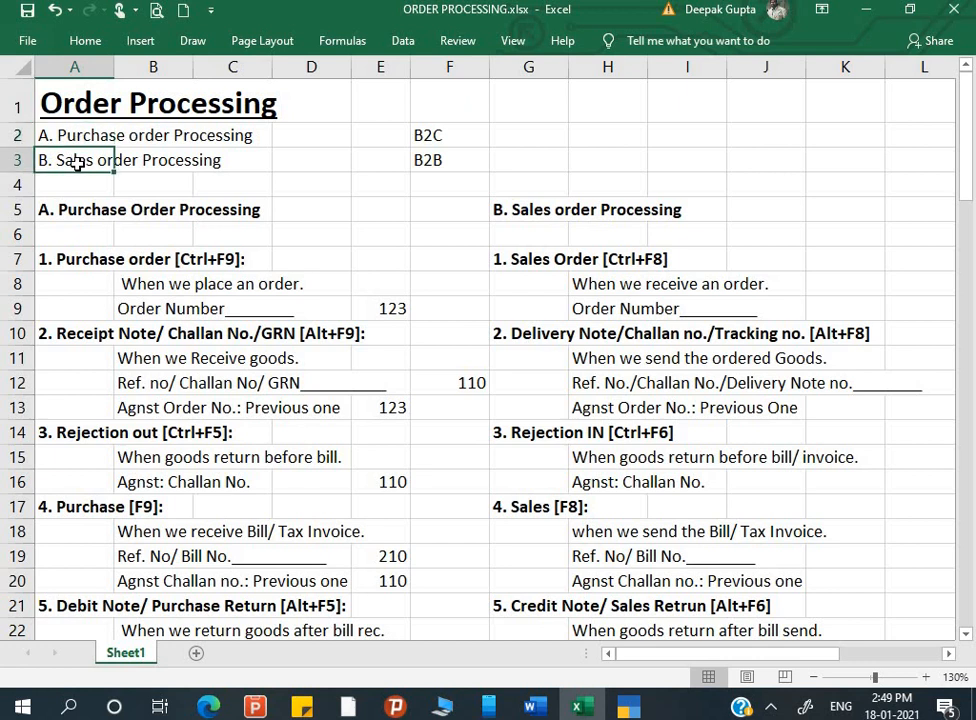
left_click(72, 139)
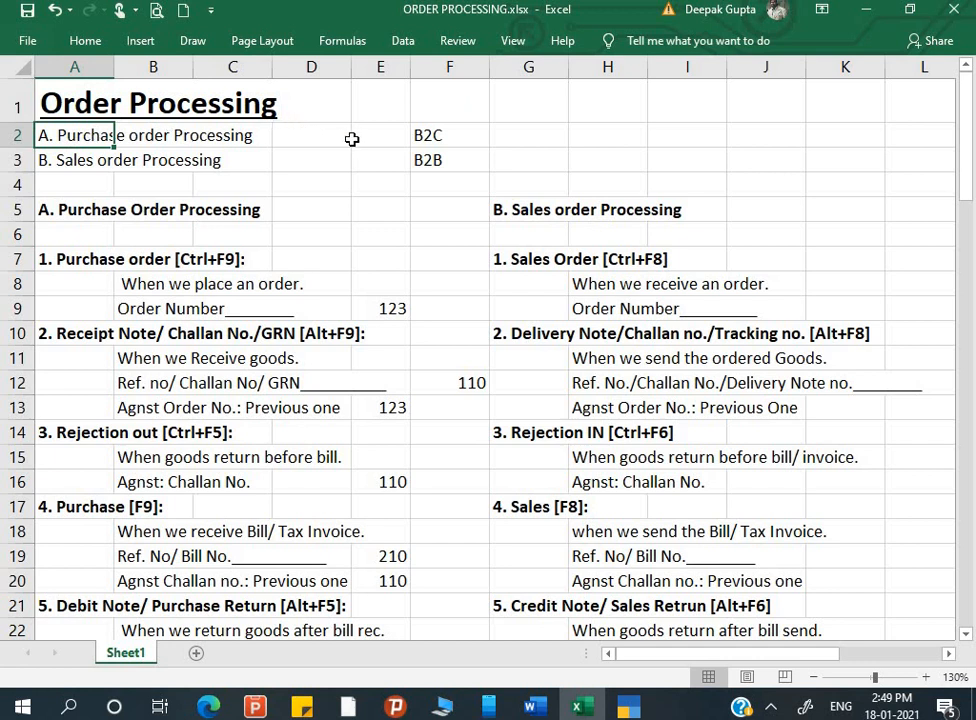
left_click(74, 159)
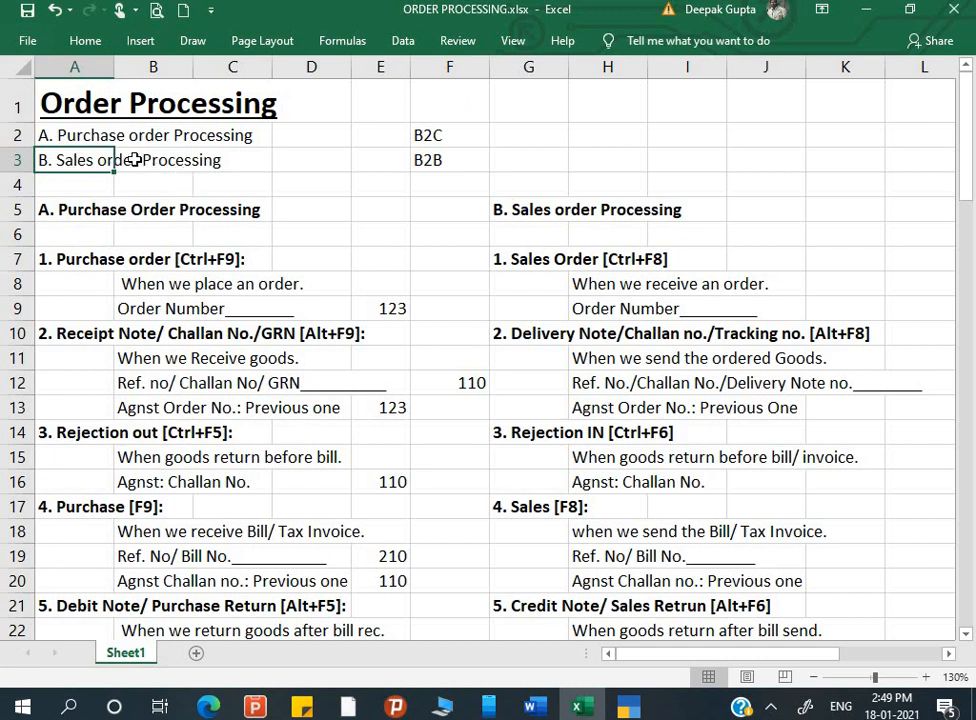
left_click(113, 136)
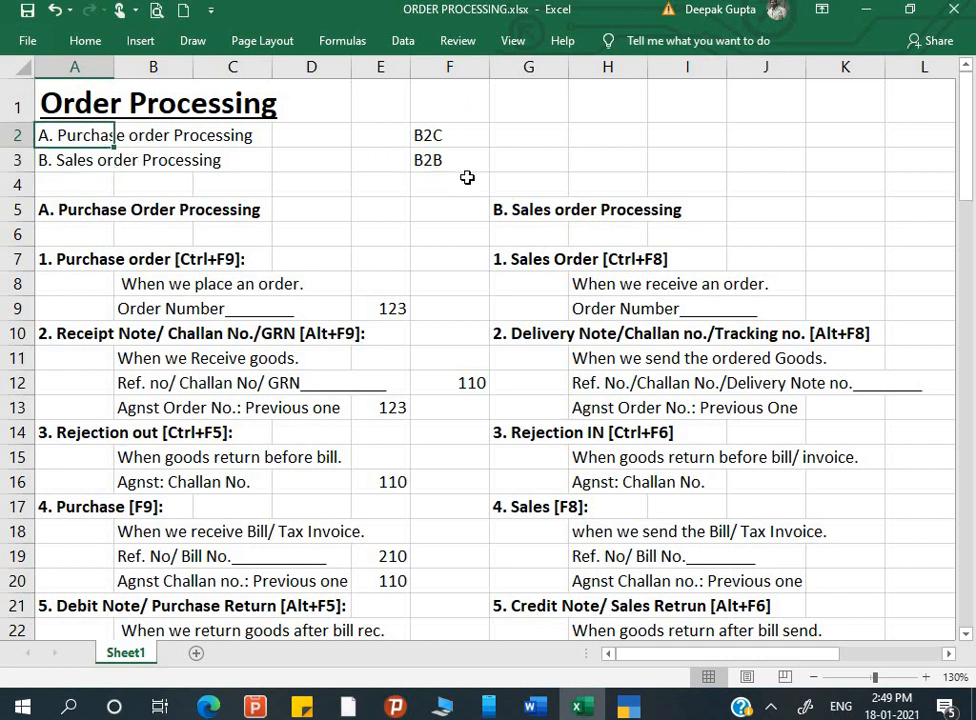
left_click(427, 157)
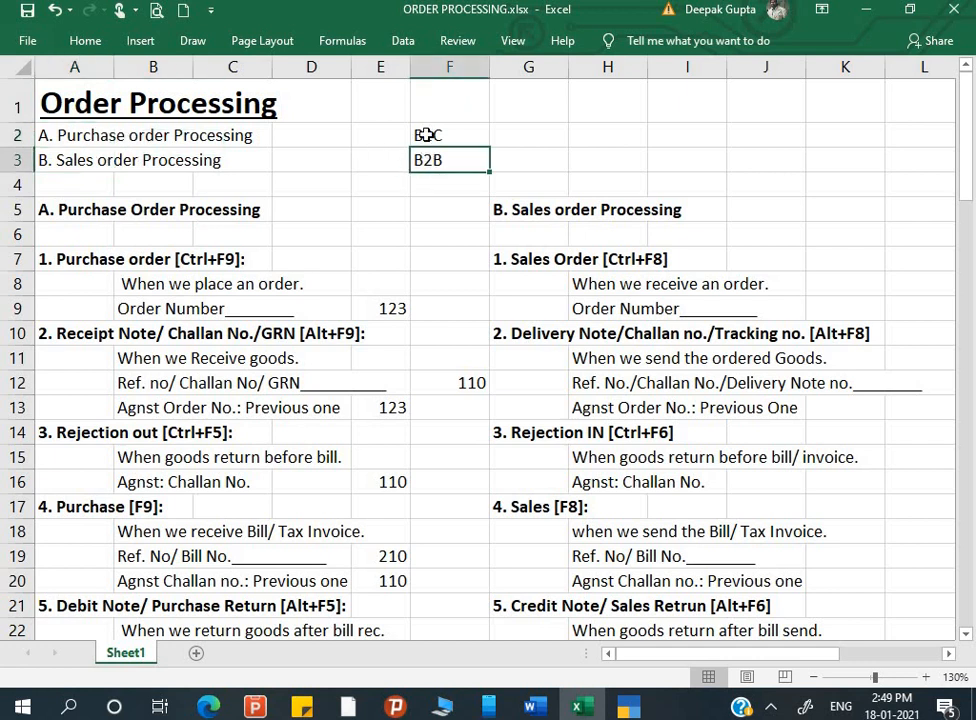
left_click(430, 139)
left_click(430, 160)
left_click(451, 137)
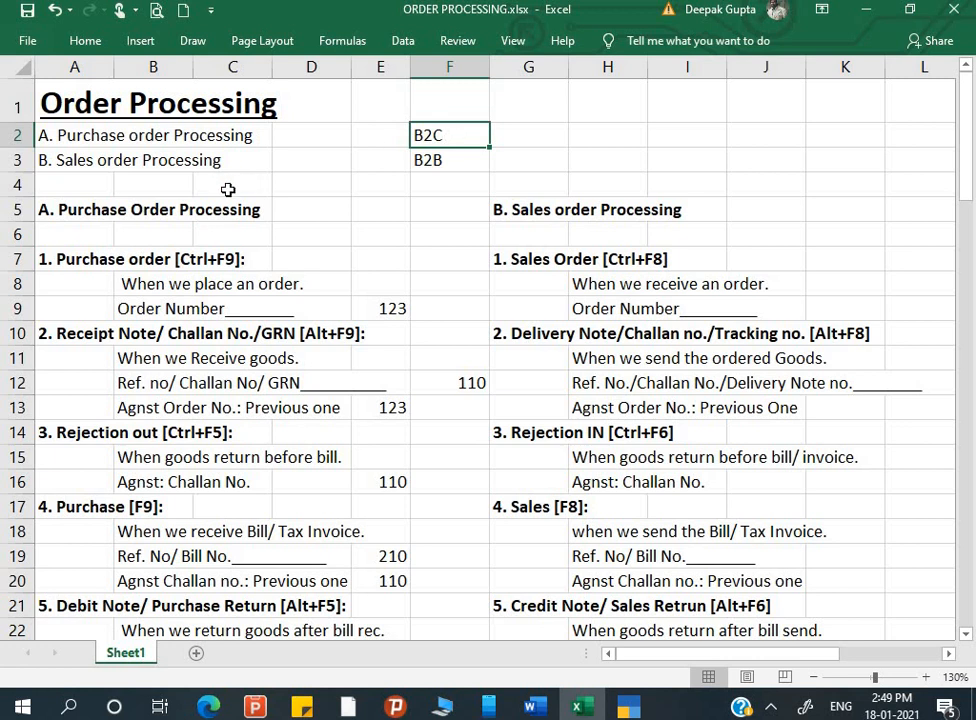
left_click(125, 111)
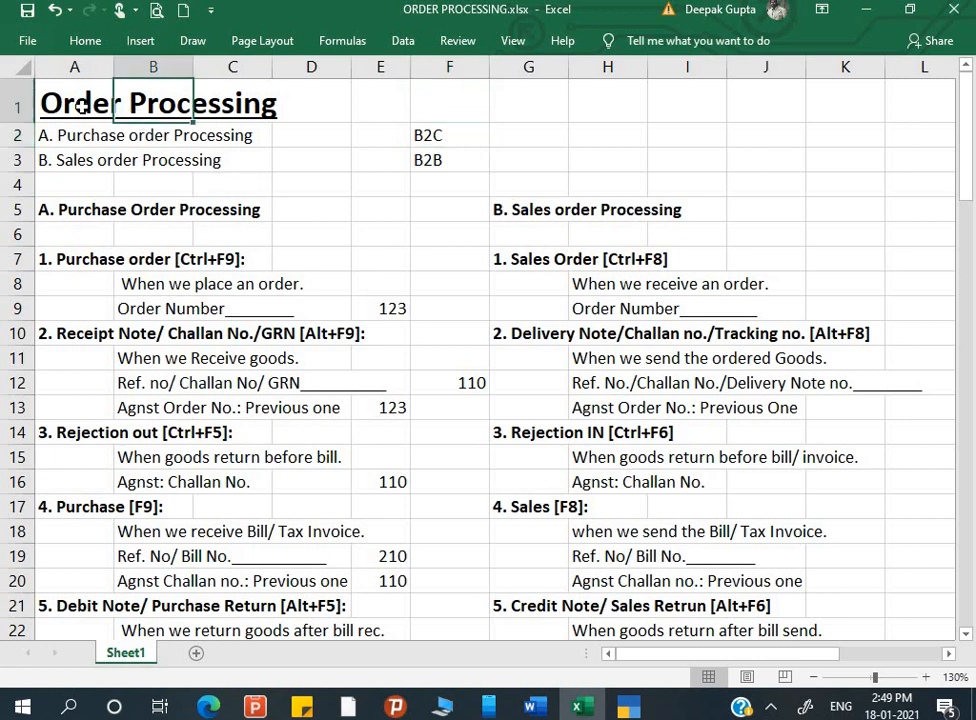
left_click(78, 104)
left_click(100, 158)
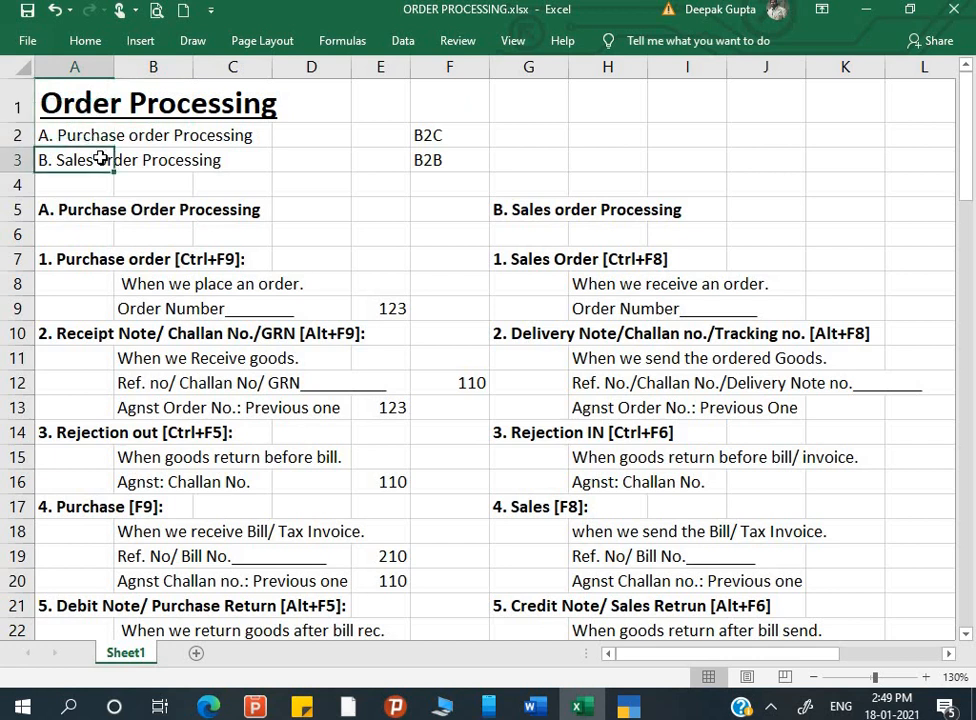
- Enter AMAZON in cell B4, below the sales order processing line
left_click(136, 182)
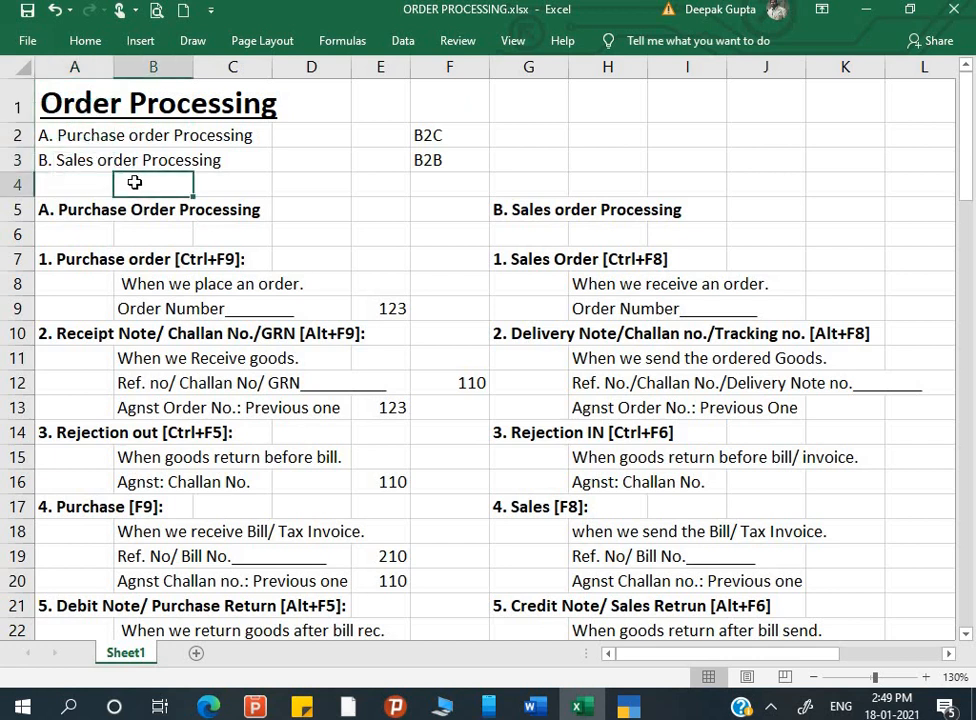
type("aMAZO")
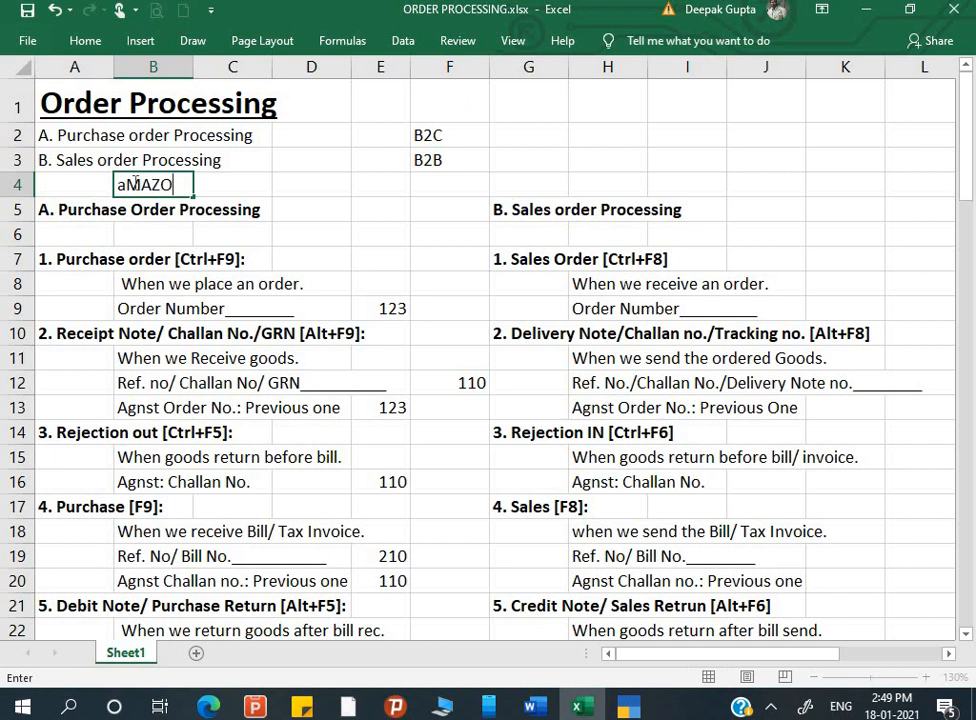
key("BackSpace")
key("BackSpace")
key("BackSpace")
key("BackSpace")
key("BackSpace")
type("AMAZON")
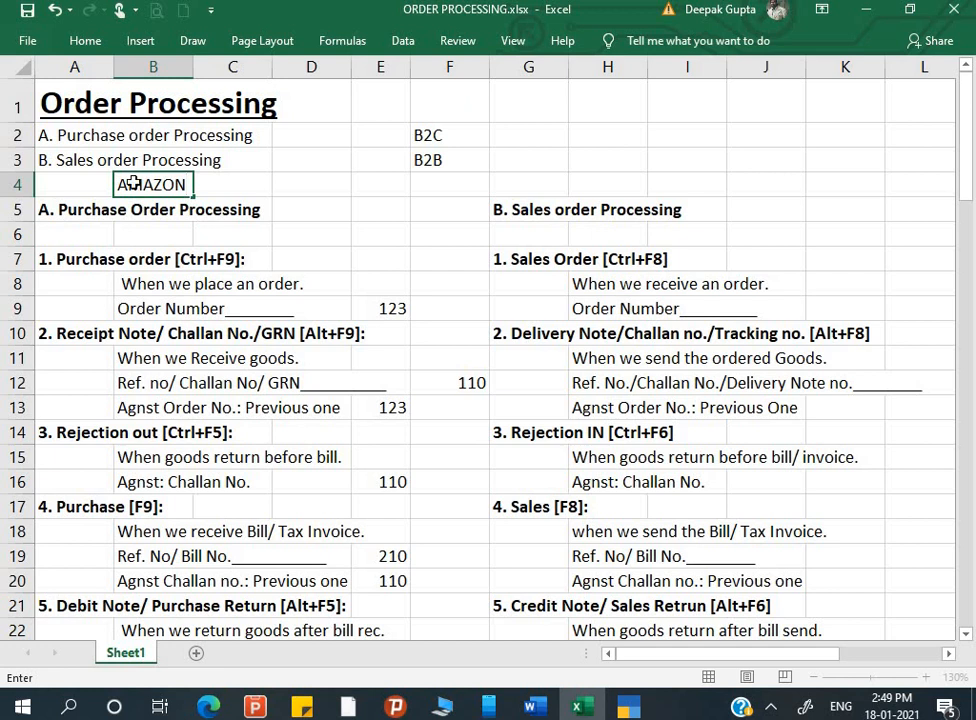
key("Return")
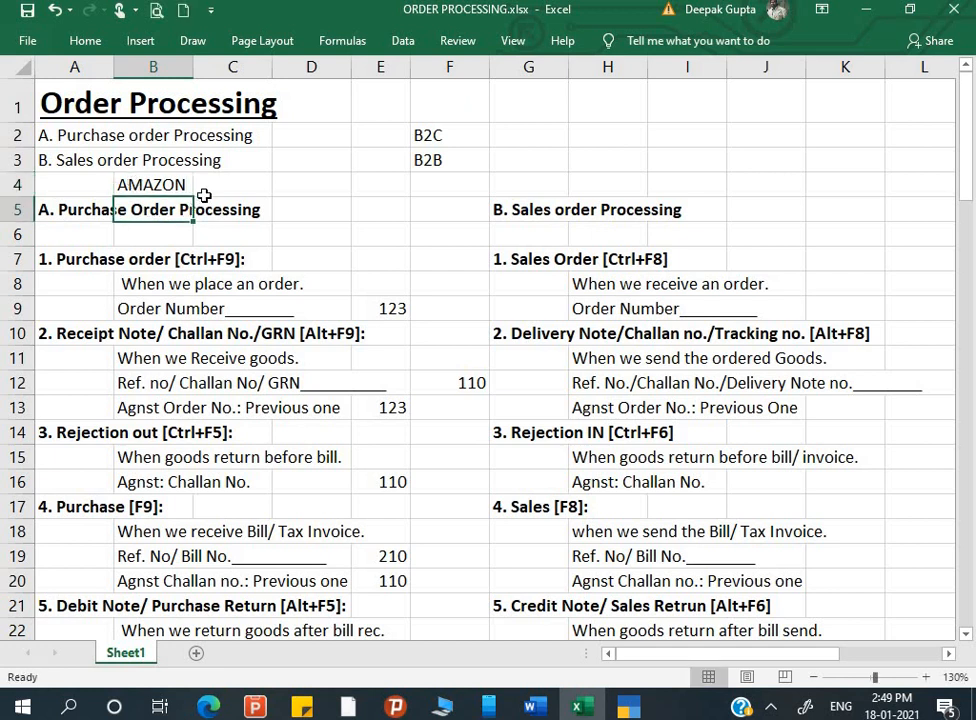
- Clear the AMAZON example from cell B4
left_click(205, 189)
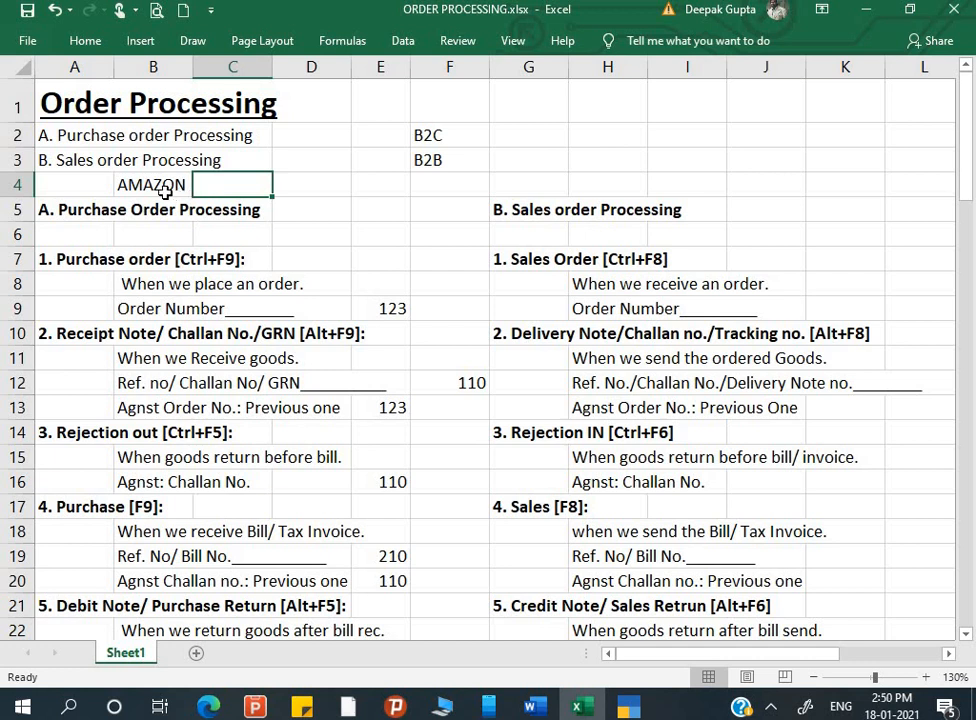
left_click(161, 188)
left_click(92, 189)
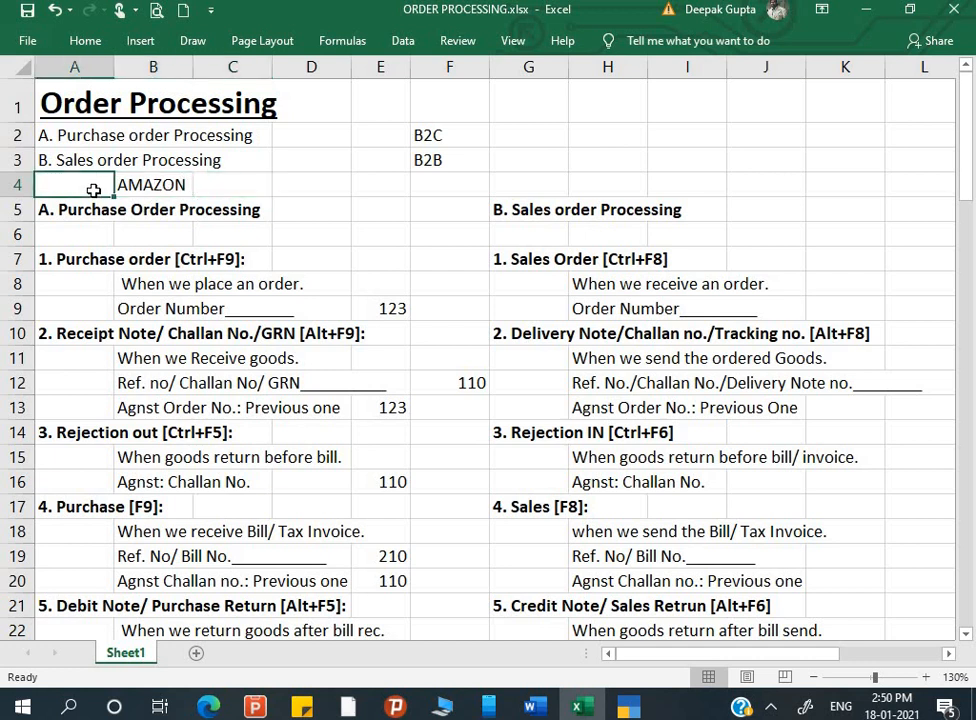
left_click(143, 183)
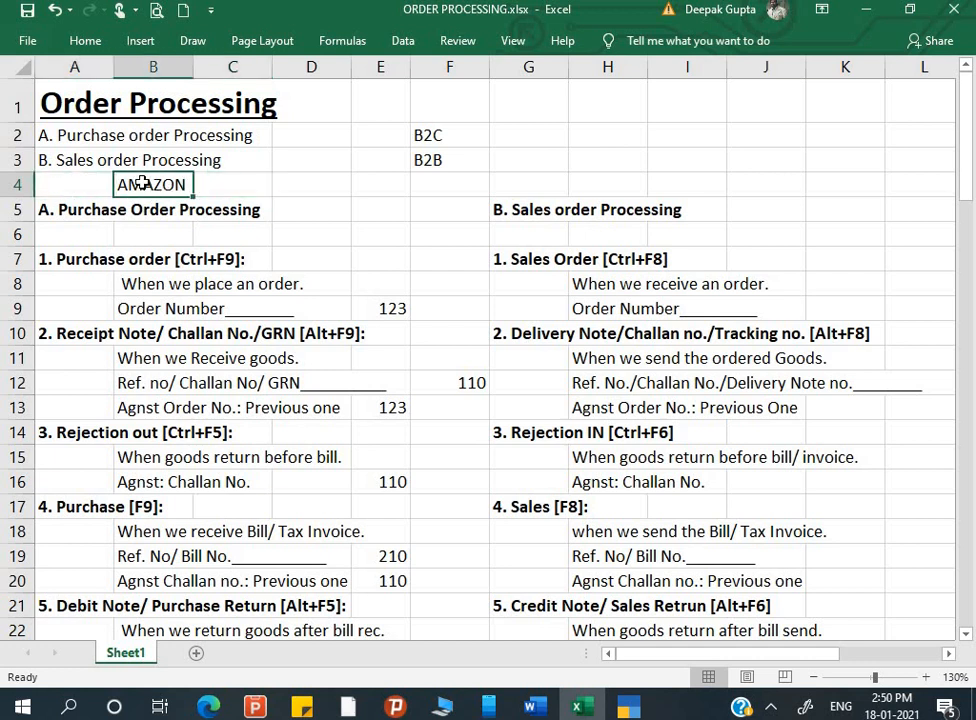
left_click(229, 183)
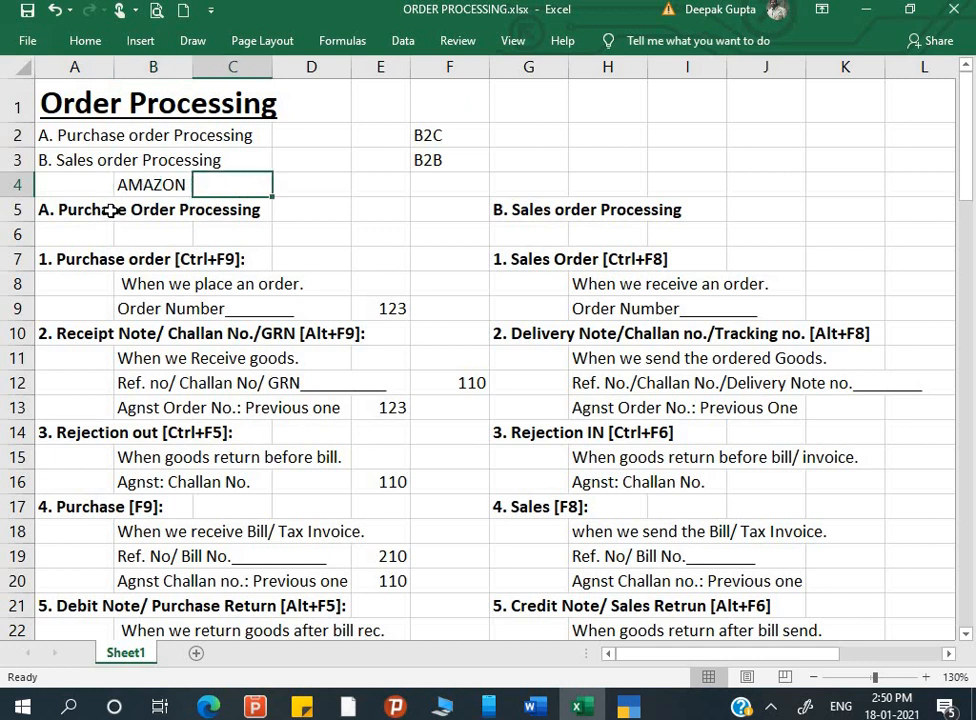
left_click(158, 184)
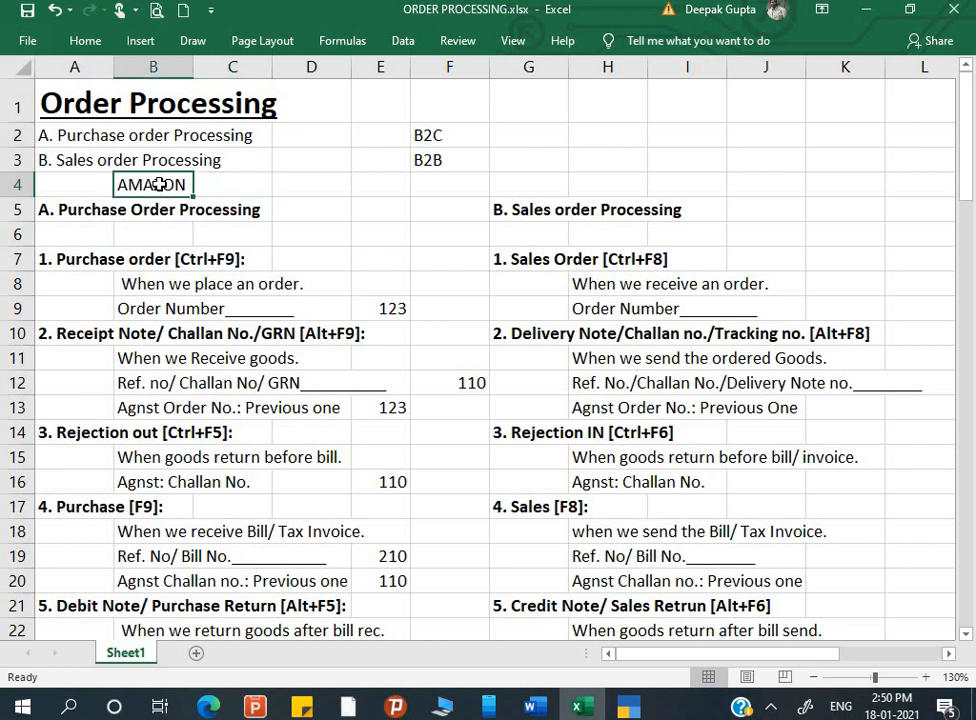
key("Delete")
- Examine the six purchase order processing stages, from Purchase order through Receipt Note, Rejection out, Purchase and Debit Note to Payment
left_click(126, 234)
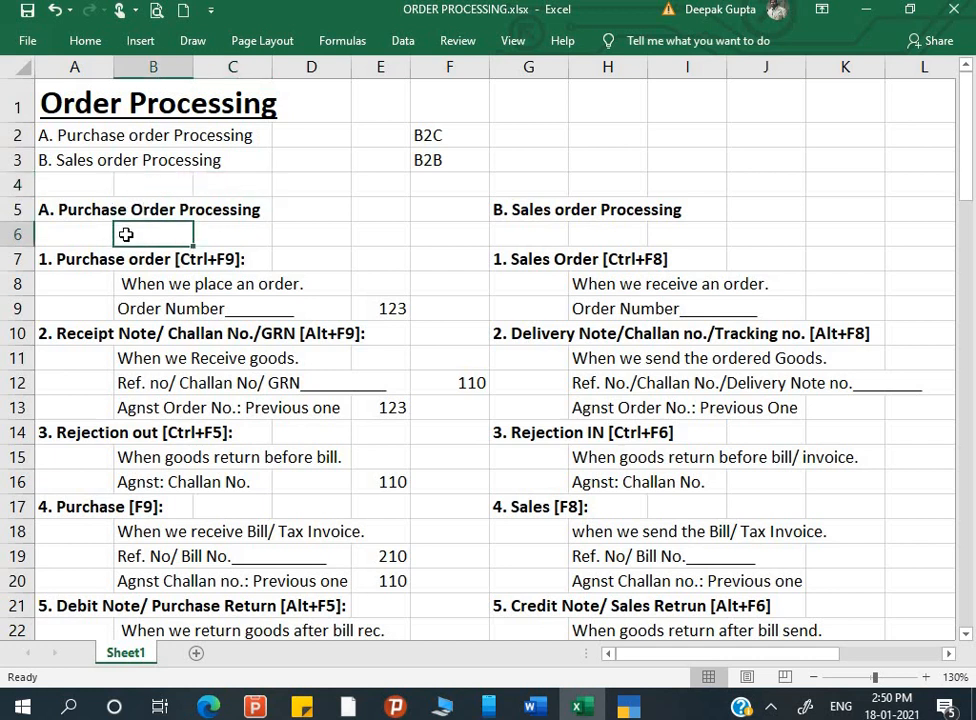
left_click(67, 214)
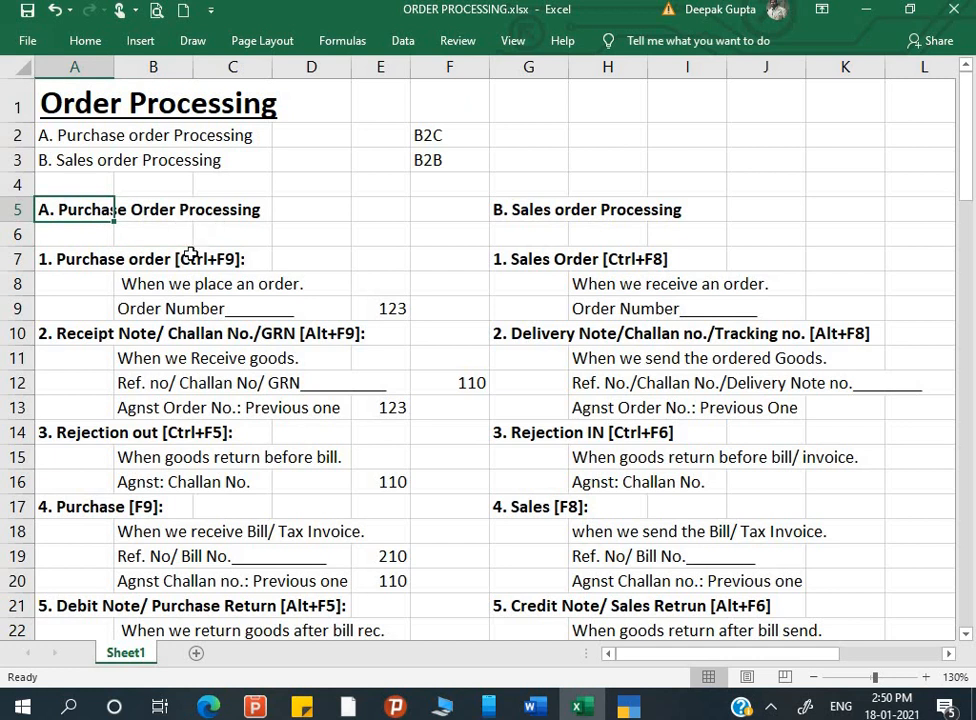
scroll(190, 254, "down", 1)
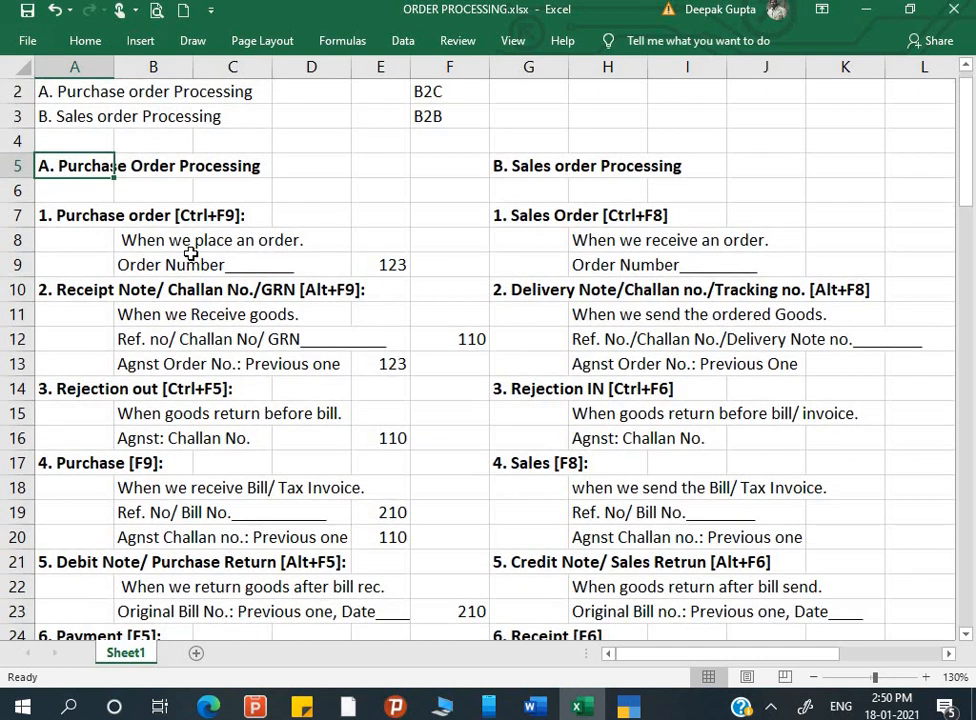
left_click(82, 223)
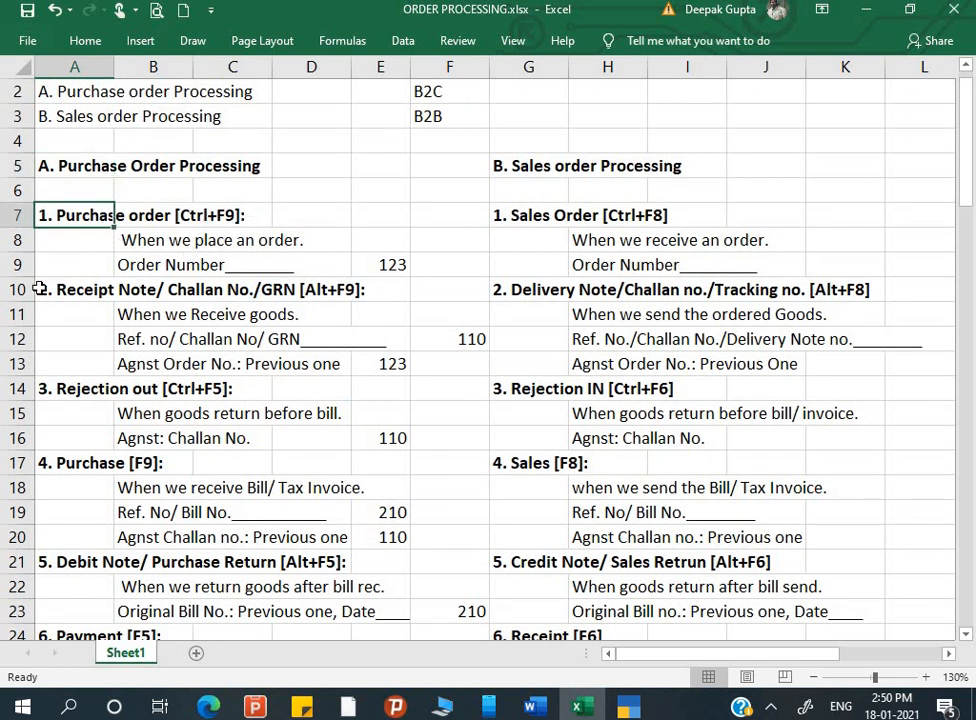
left_click(84, 305)
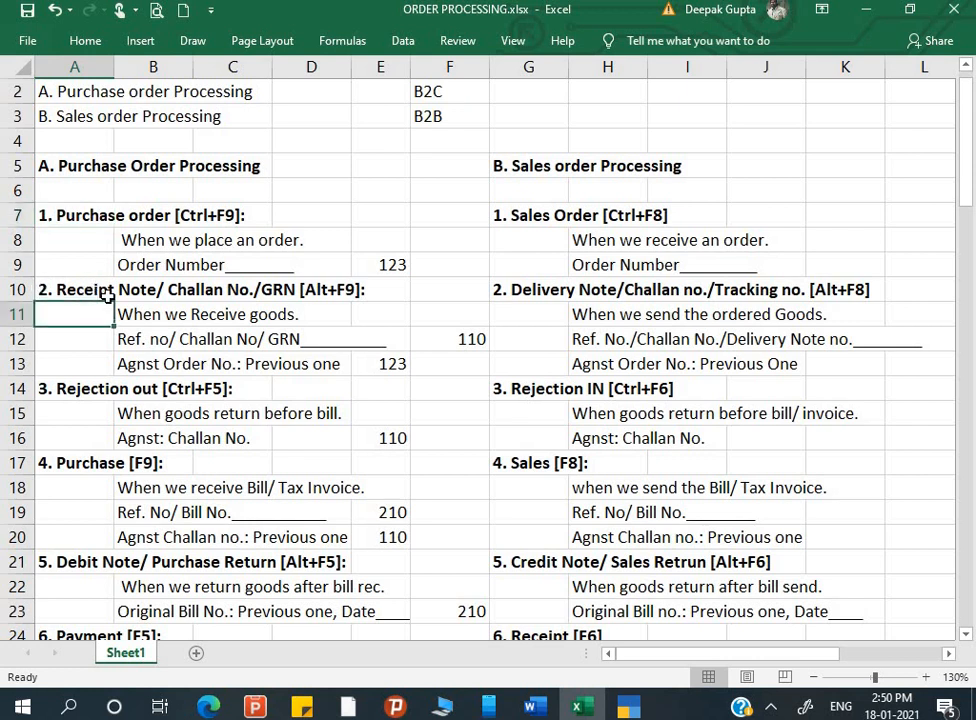
left_click(108, 296)
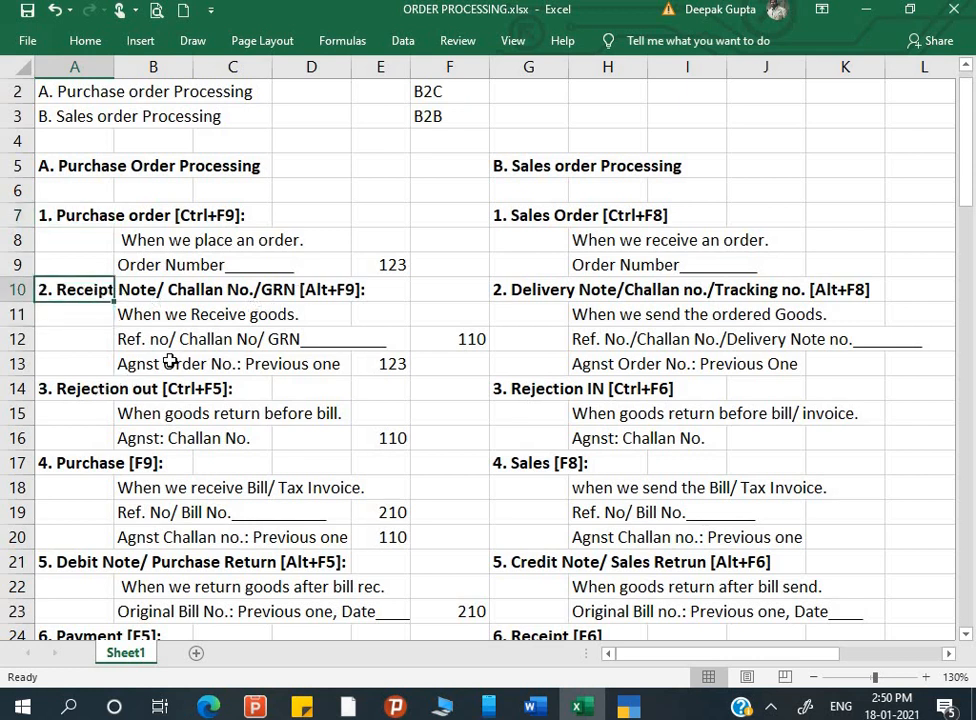
left_click(91, 391)
left_click(90, 465)
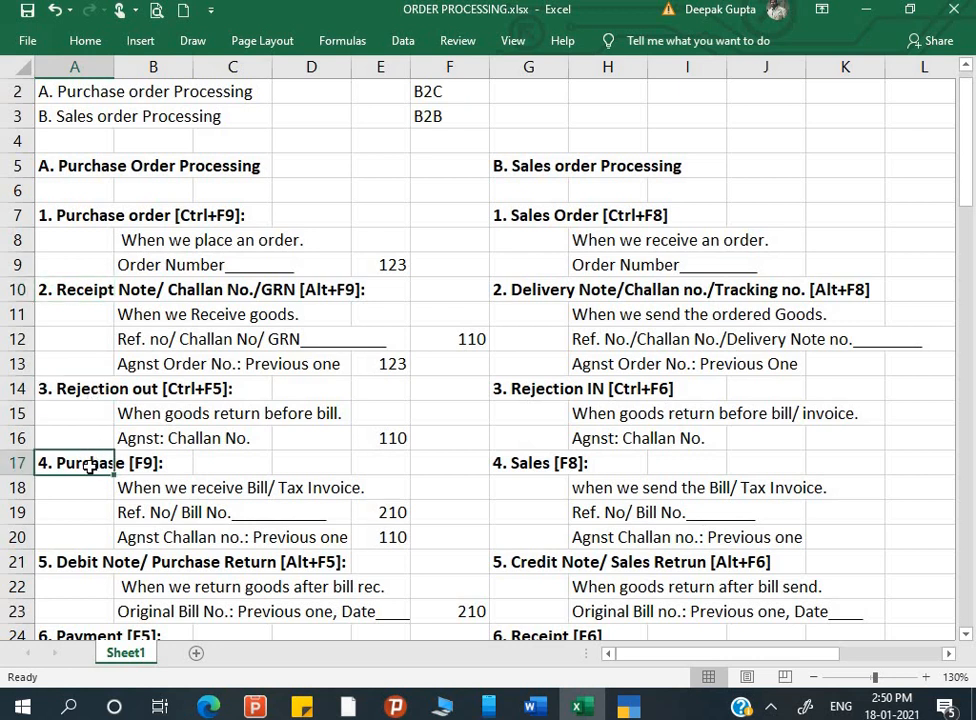
scroll(87, 464, "down", 1)
left_click(80, 493)
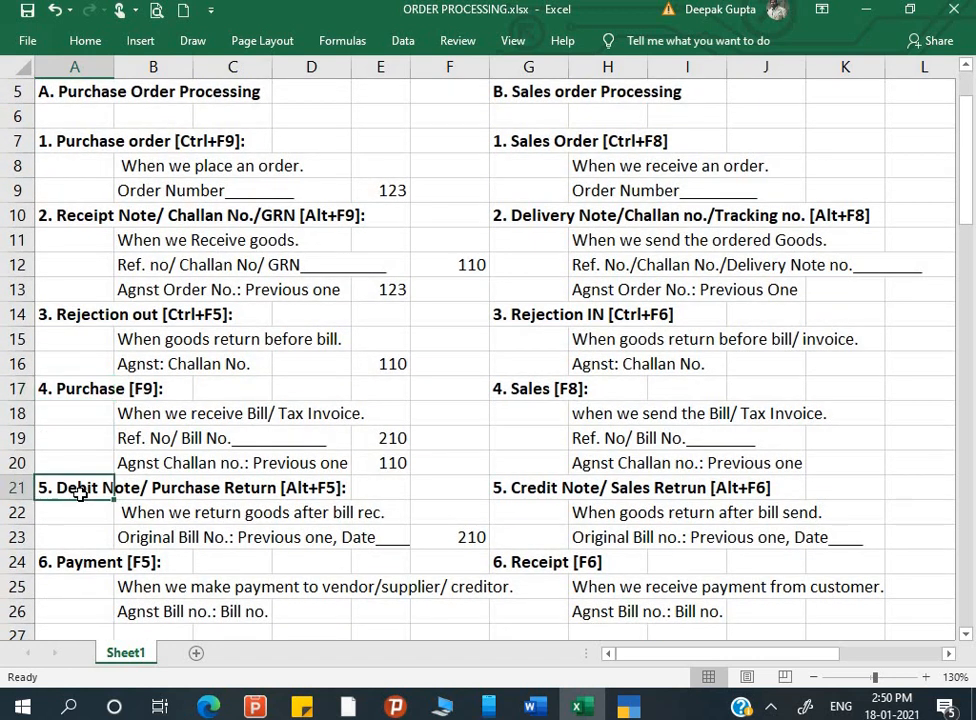
left_click(76, 560)
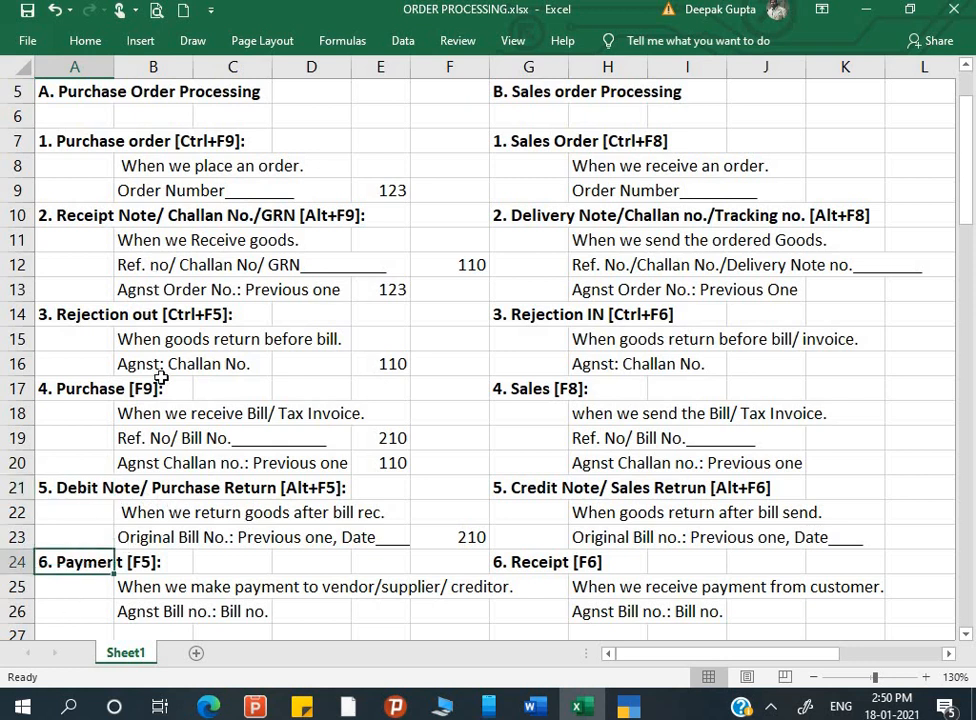
scroll(176, 452, "up", 2)
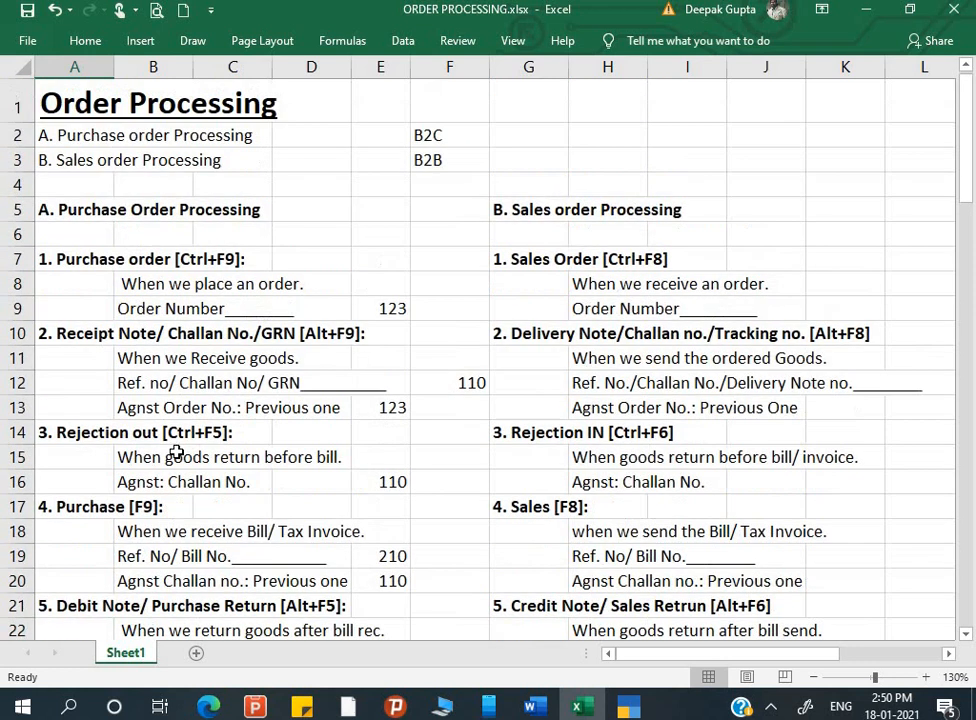
left_click(196, 230)
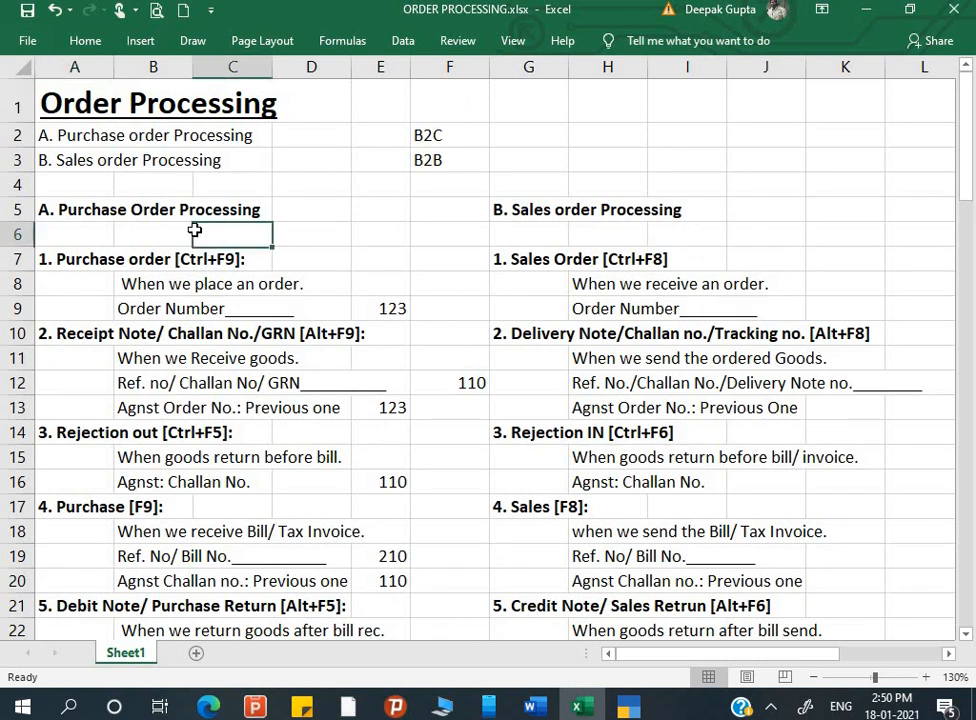
- Enter the example "e.g: suppose you have to purchase 100 computer" in cell A6, under the Purchase Order Processing heading
left_click(135, 239)
left_click(92, 240)
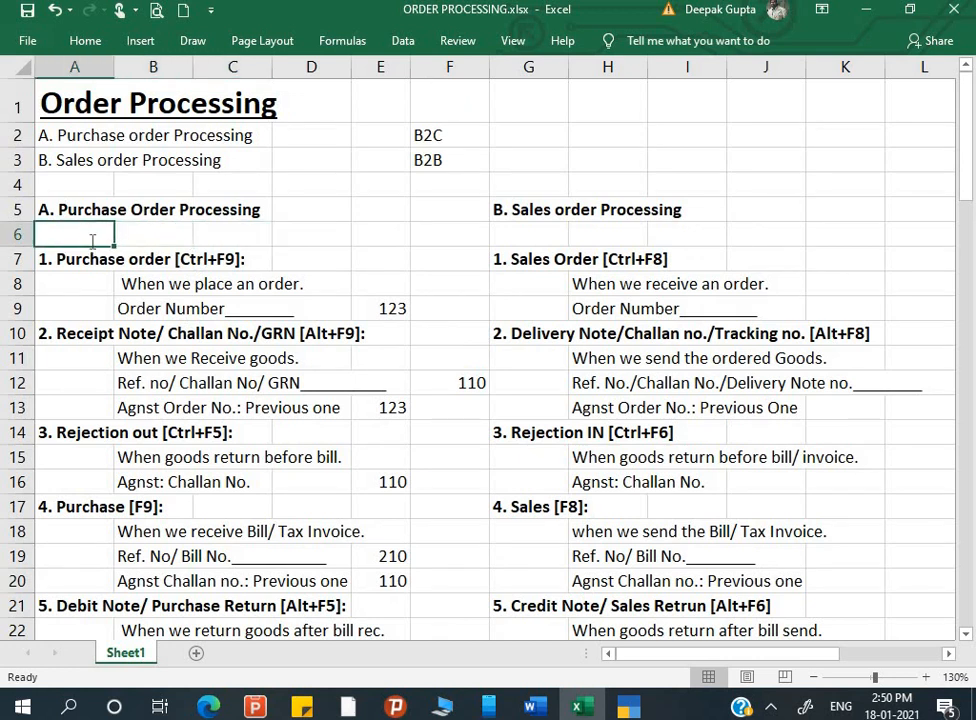
type("EG.")
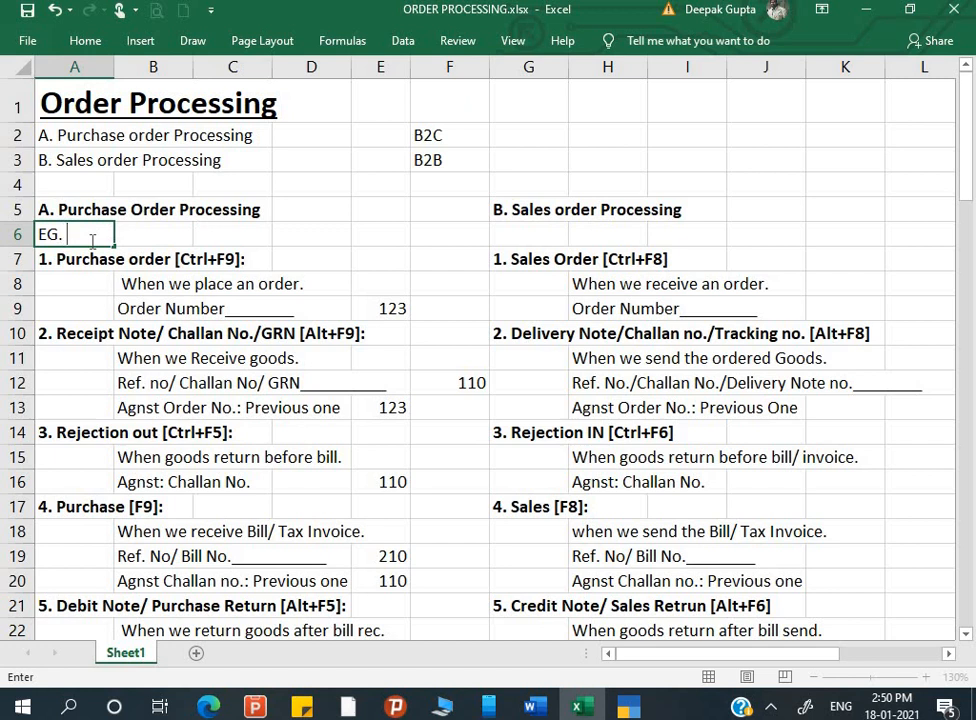
key("BackSpace")
key("BackSpace")
key("BackSpace")
type("e.g: suppos")
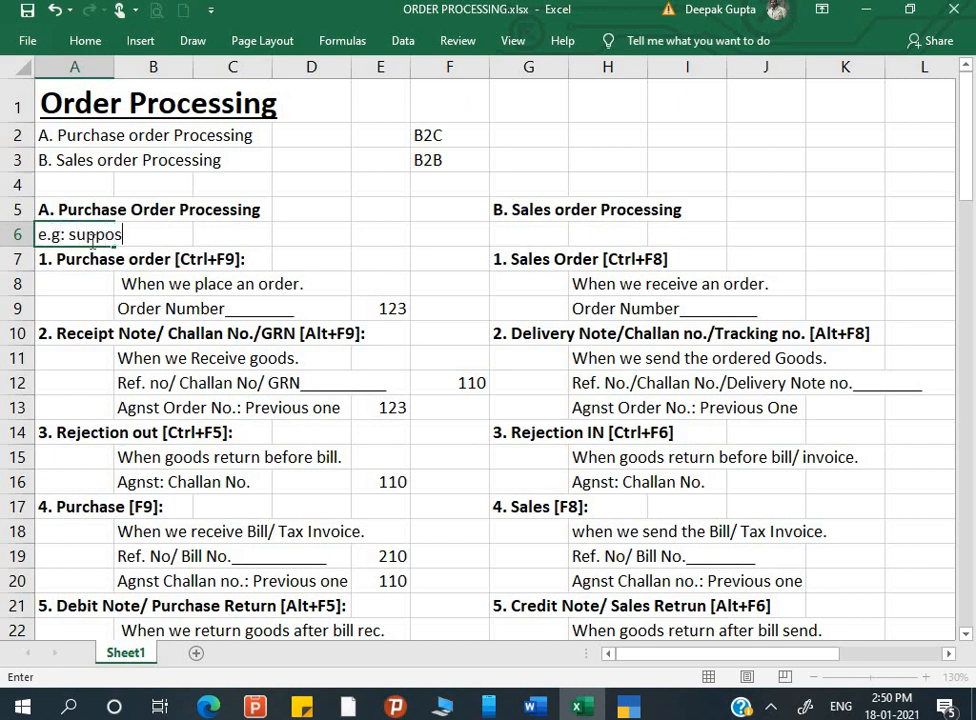
type("e you have to pu")
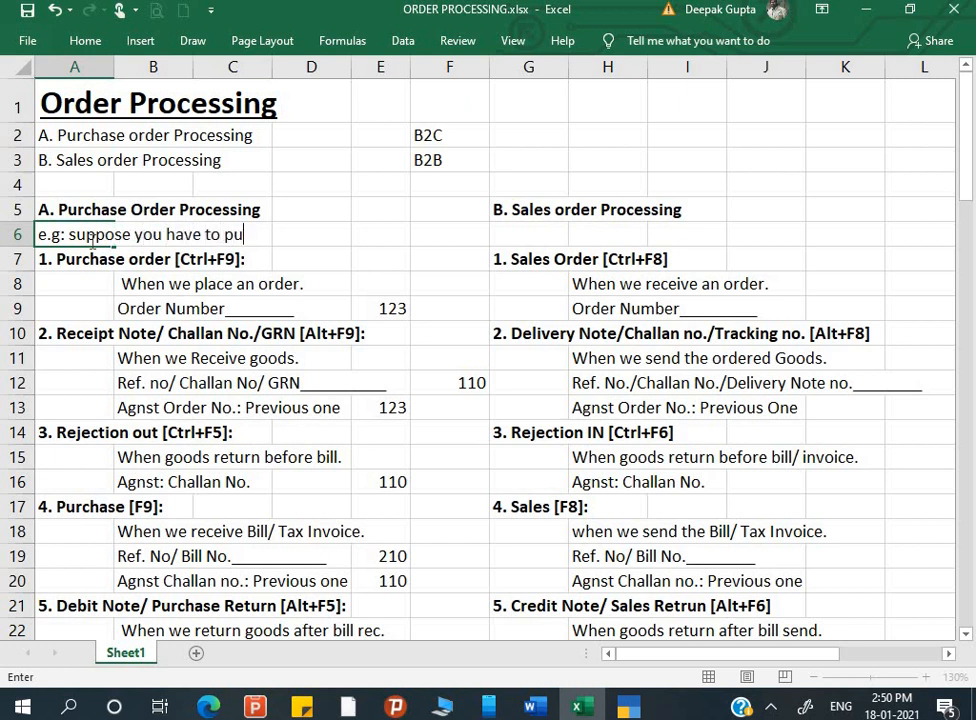
type("rchase 10")
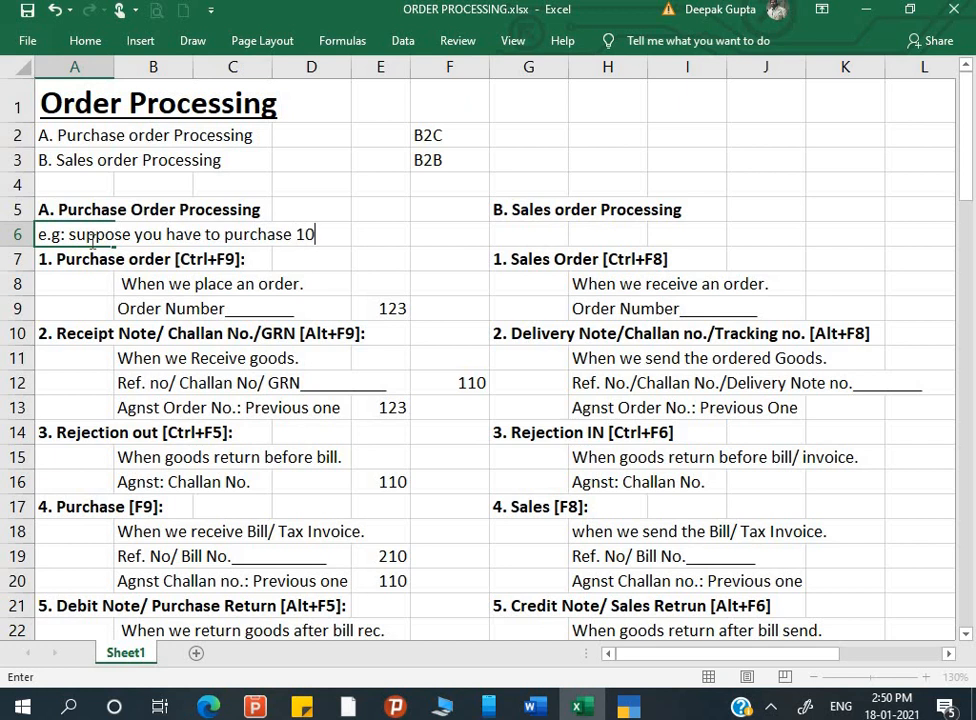
type("0 compuer")
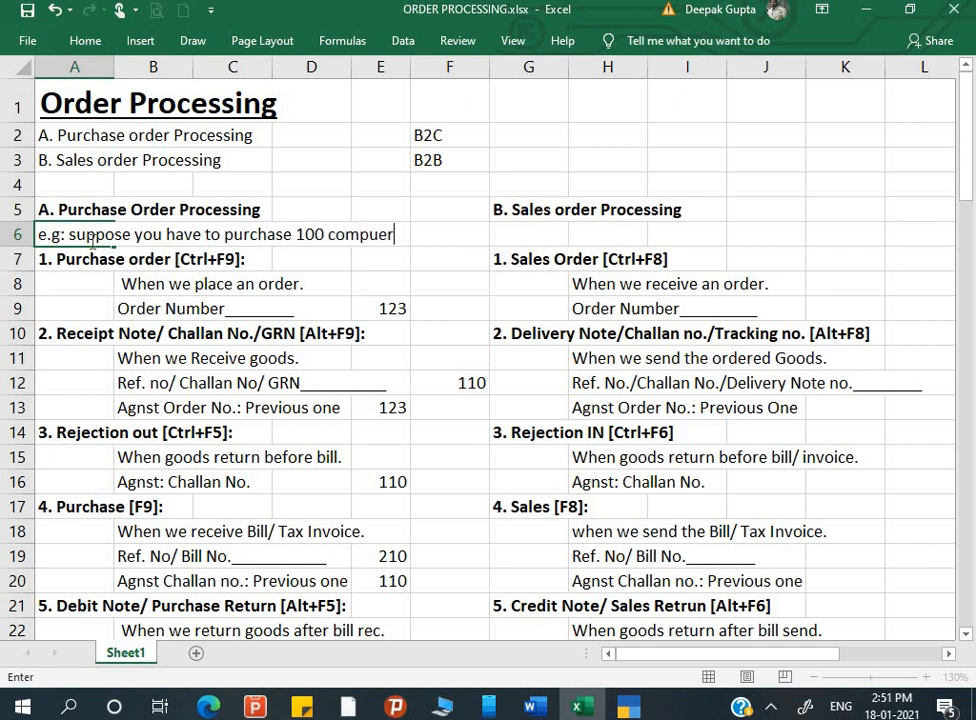
key("BackSpace")
key("BackSpace")
type("ter")
left_click(202, 285)
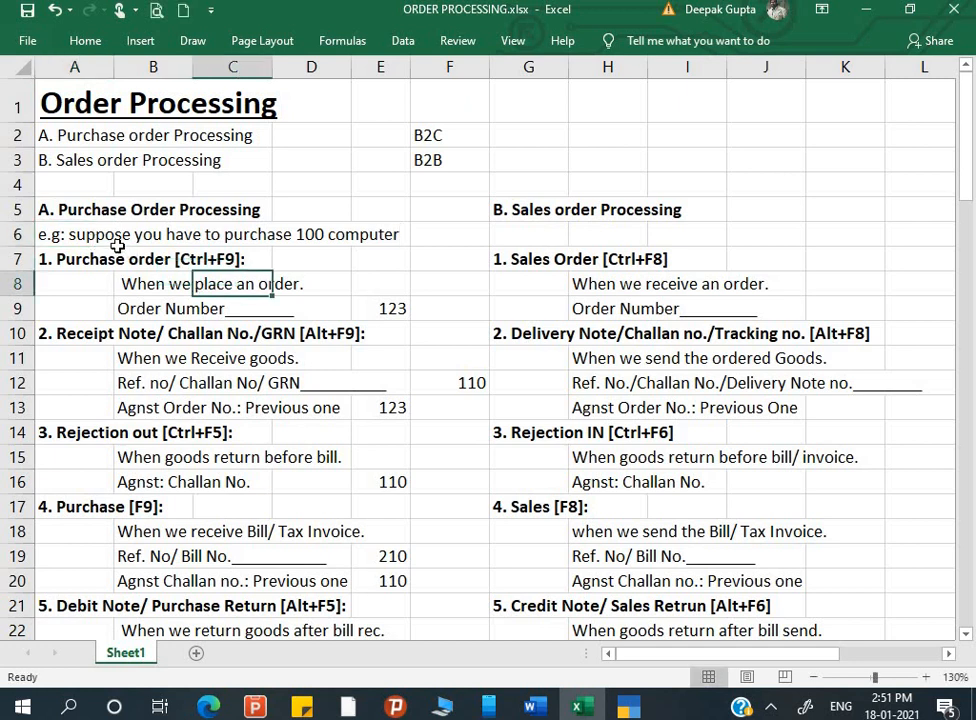
left_click(118, 236)
left_click(68, 241)
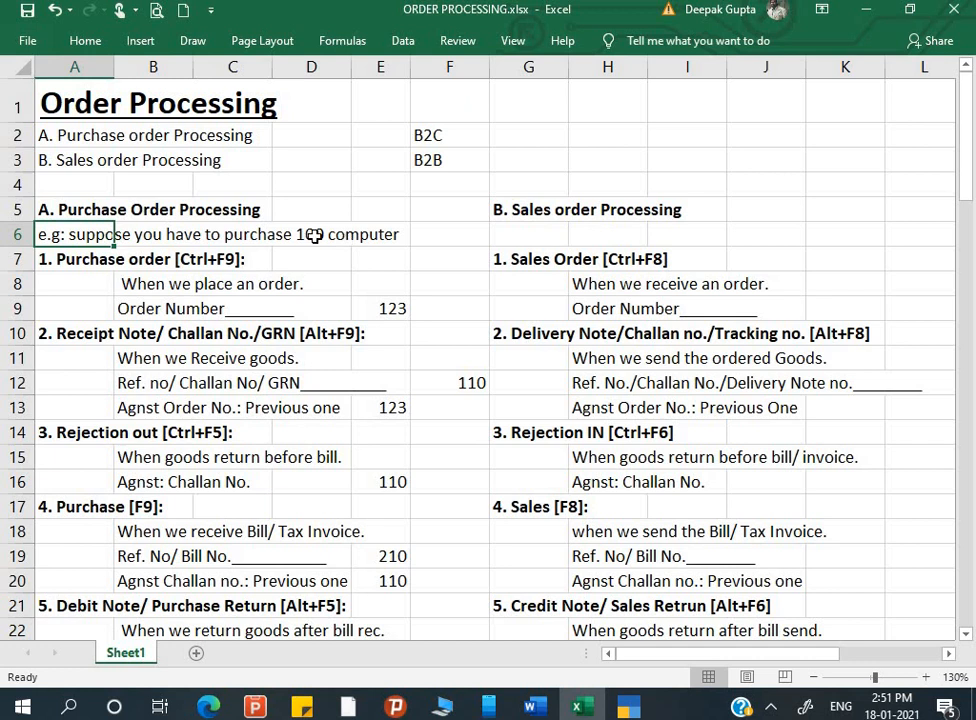
left_click(245, 256)
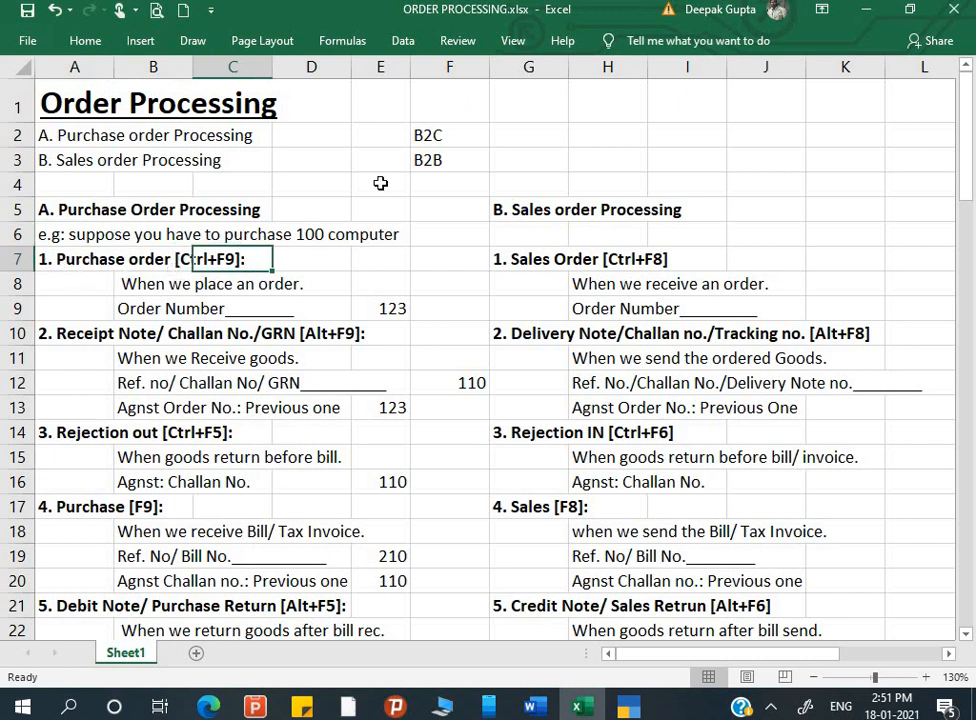
- Enter Enquiry in cell E2, beside the B2C entry
left_click(526, 135)
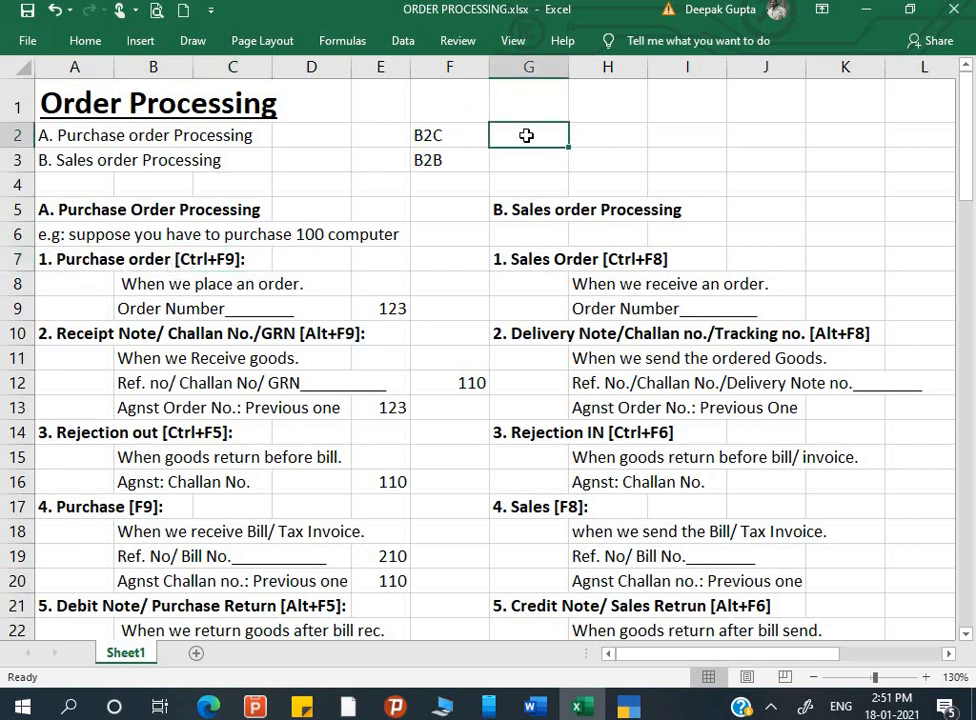
left_click(380, 138)
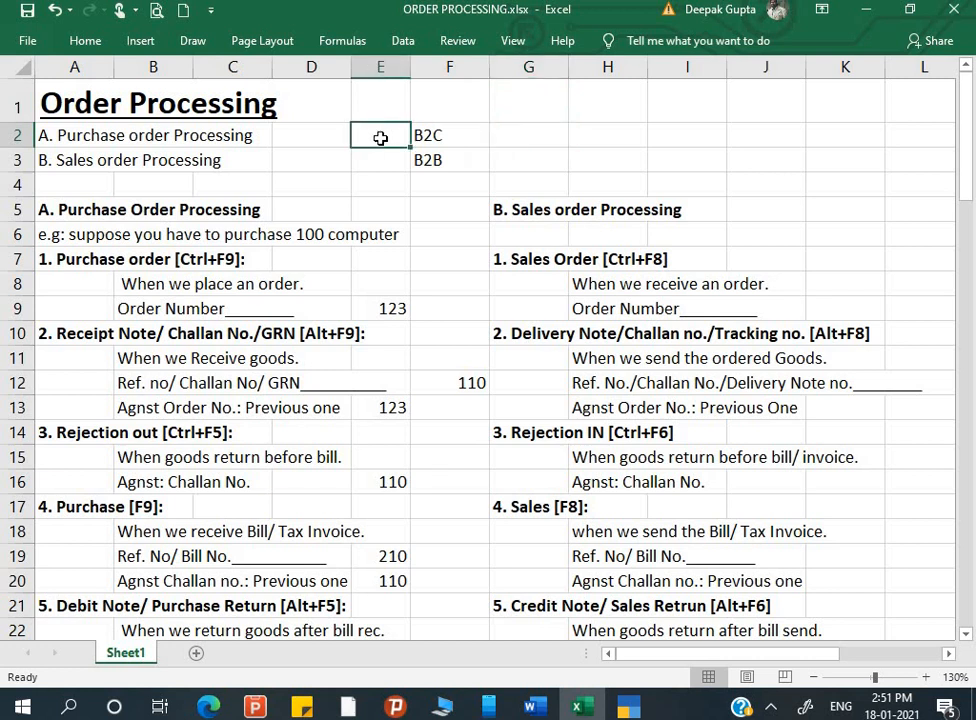
type("Enqu")
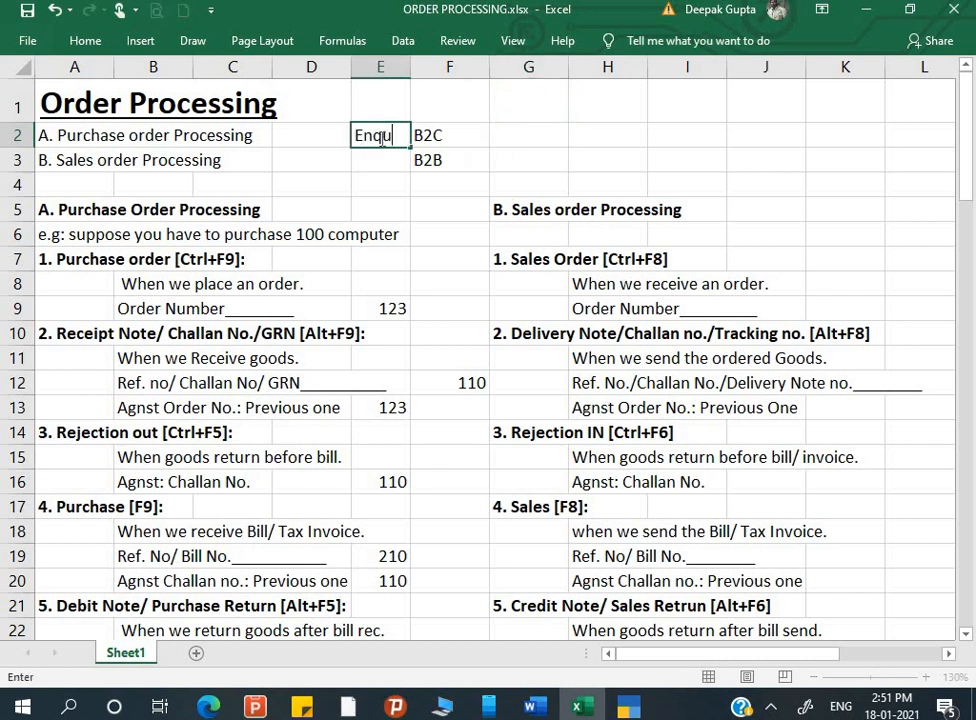
type("iry")
key("Return")
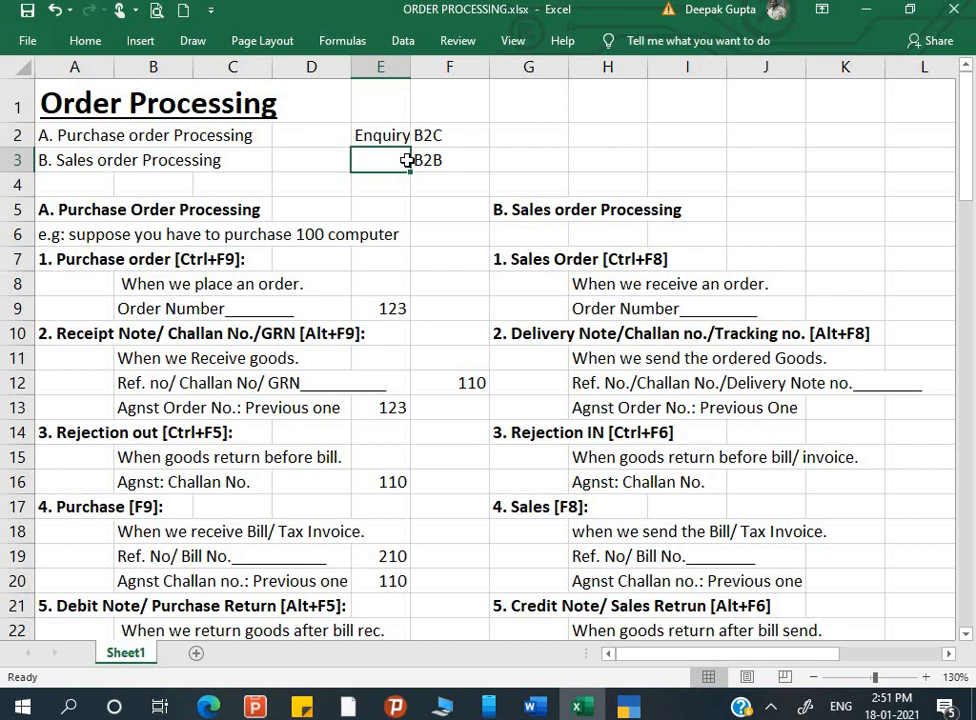
- Enter Quotation in cell E3, beside the B2B entry, and widen column E slightly
type("Quo")
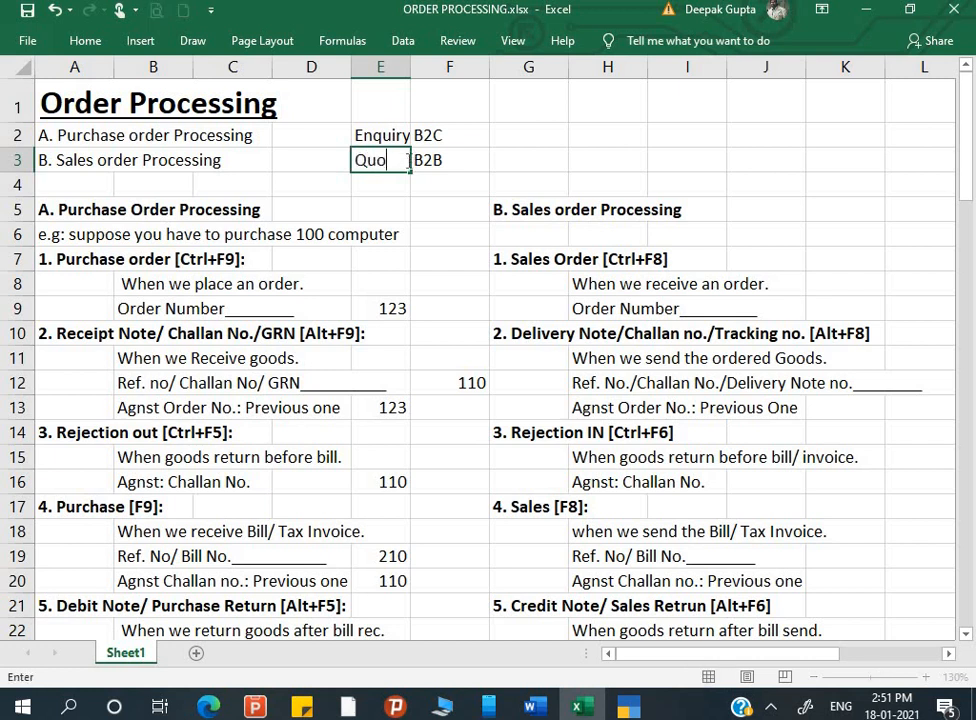
type("tation")
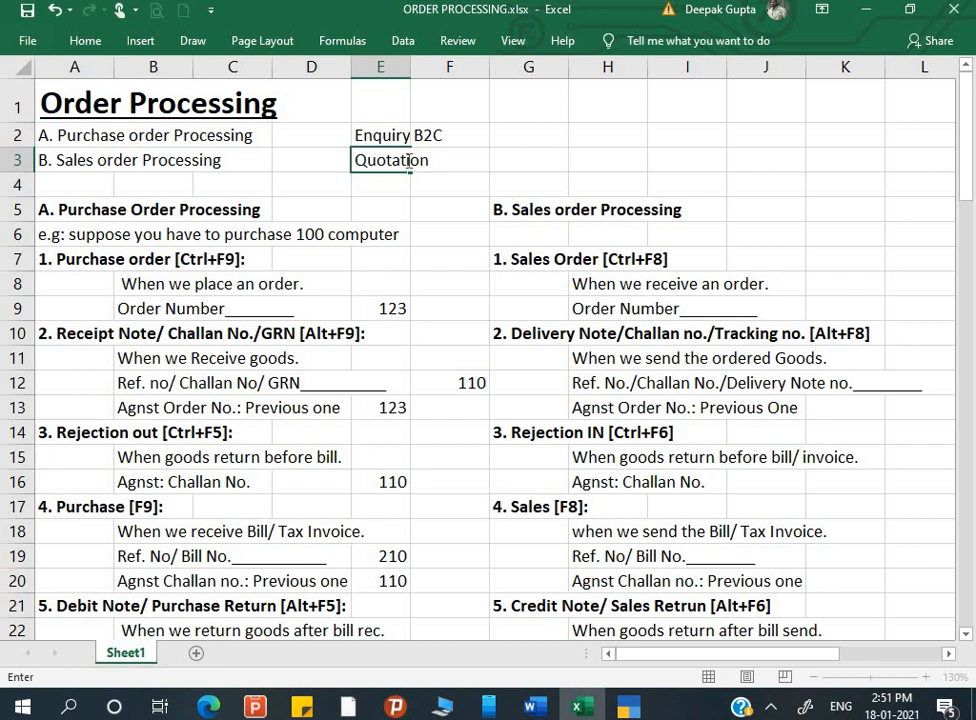
key("Return")
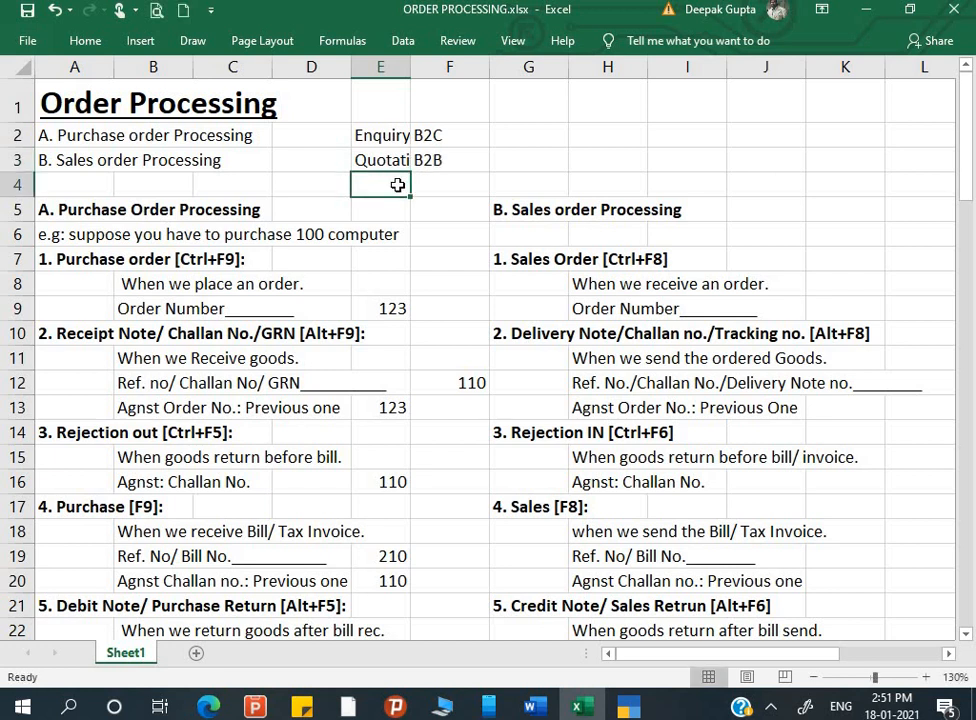
left_click_drag(408, 73, 415, 74)
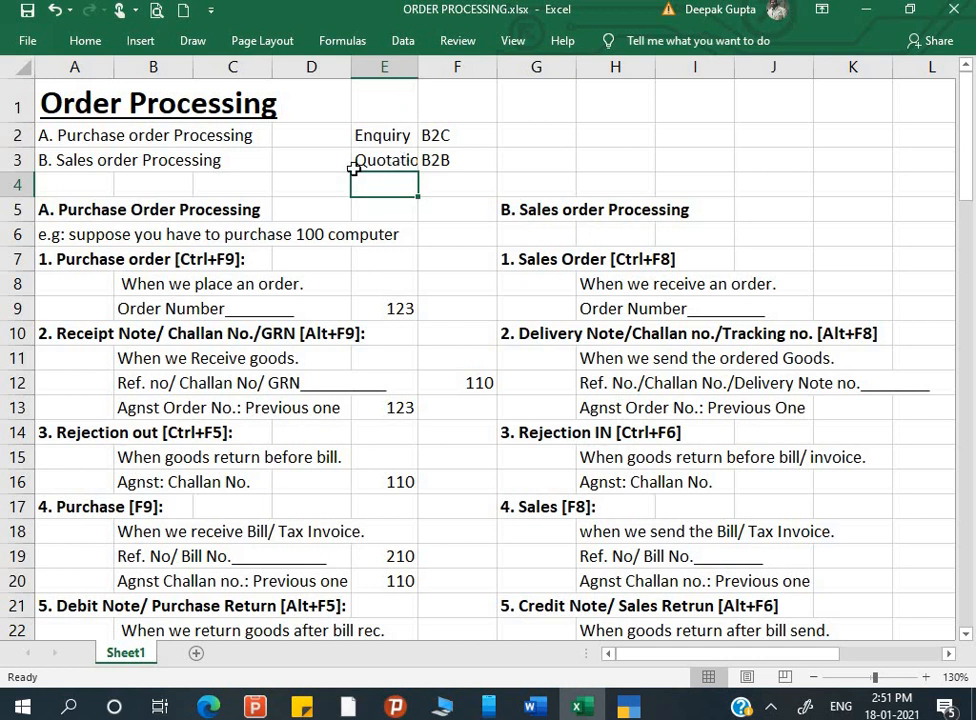
- Review the Enquiry and Quotation entries and add "Selection process" below them in cell E4
left_click(310, 167)
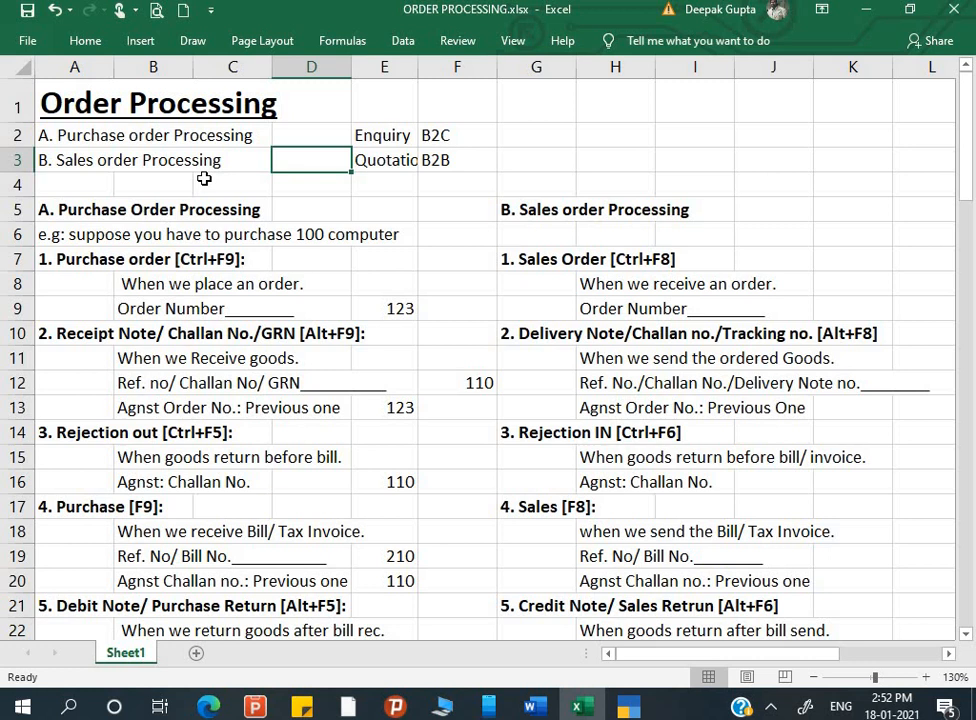
left_click(392, 159)
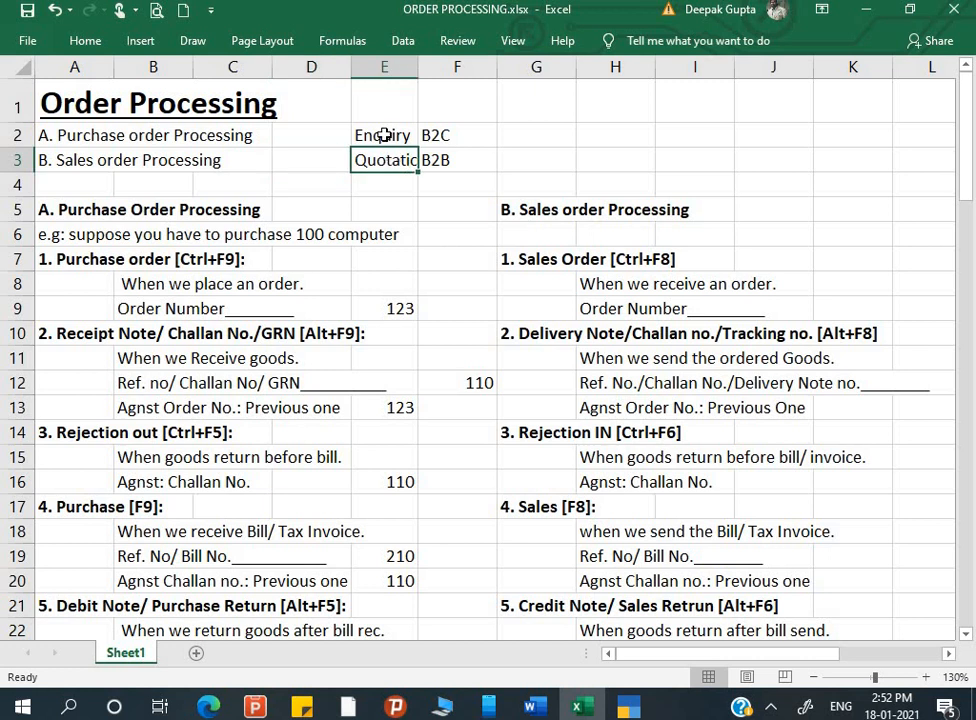
left_click(384, 135)
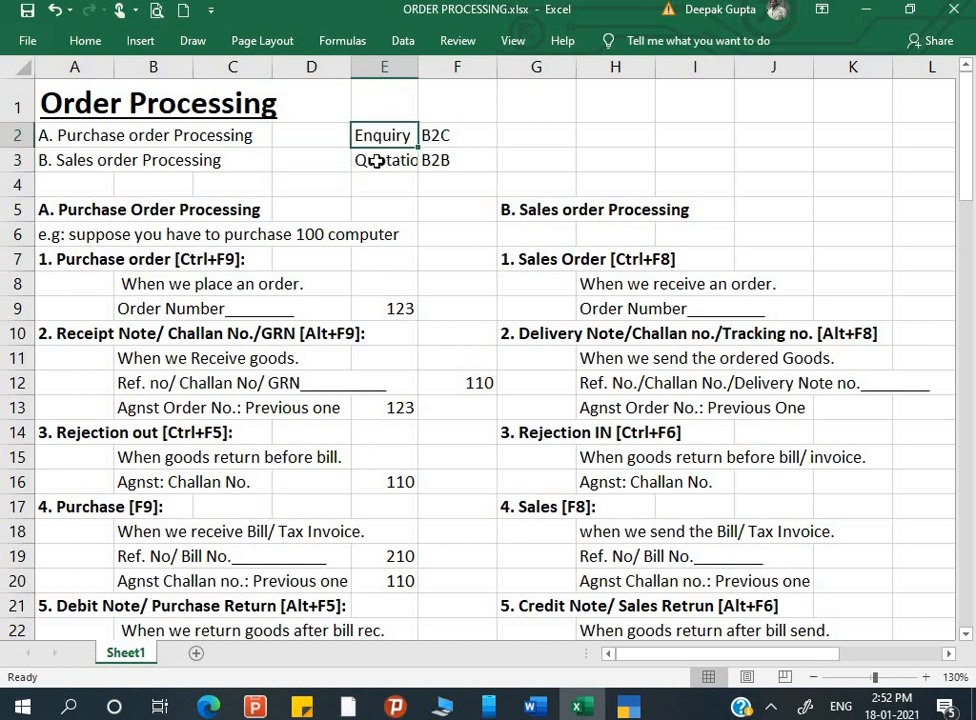
left_click(376, 163)
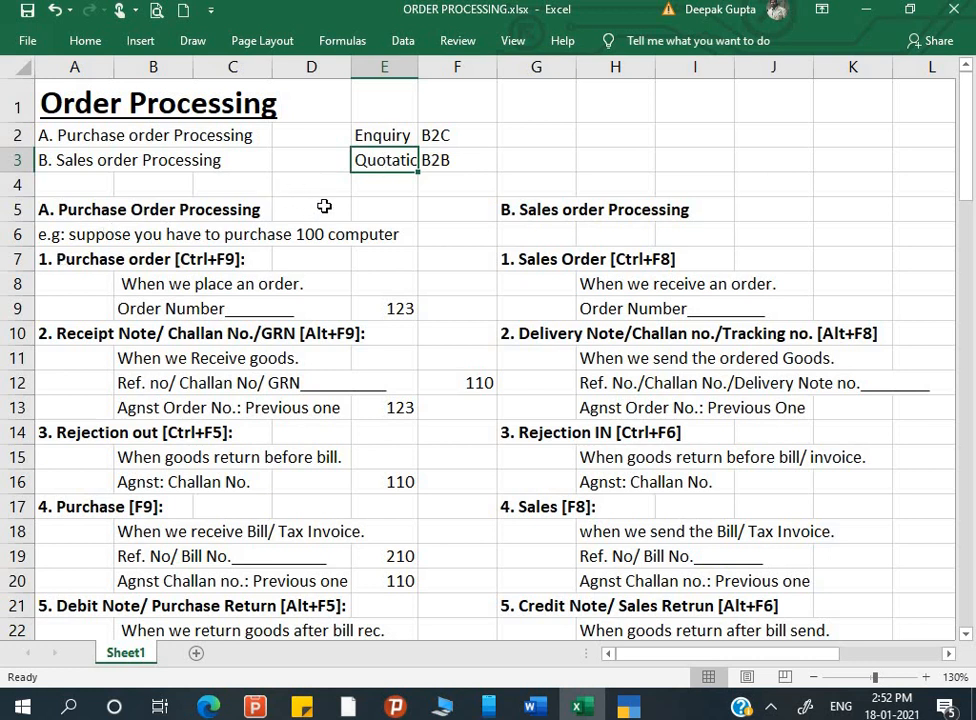
left_click(371, 190)
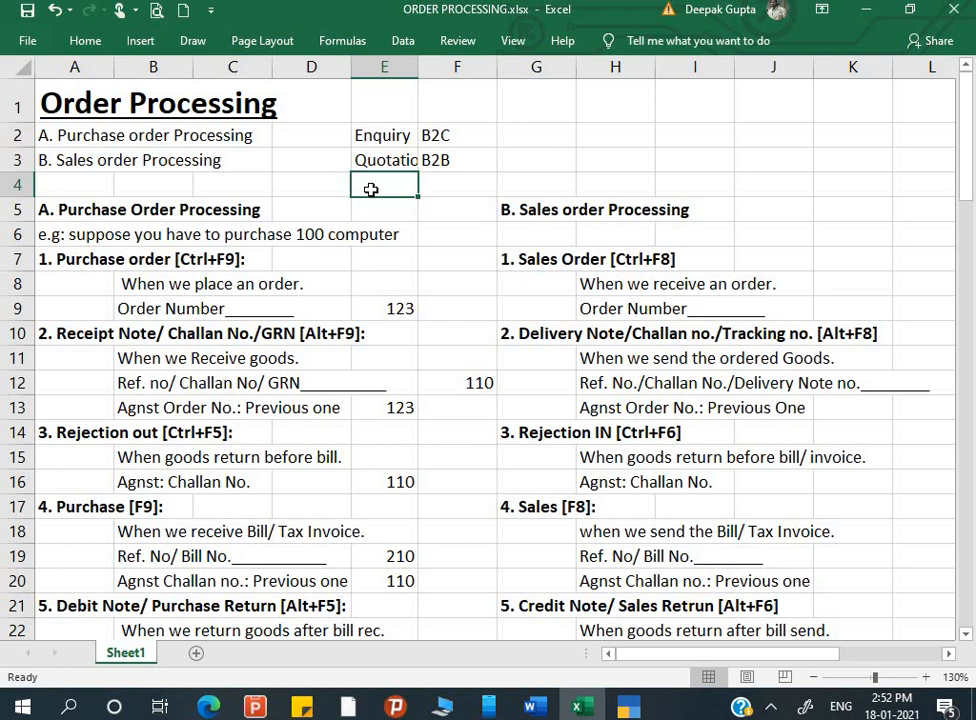
type("S")
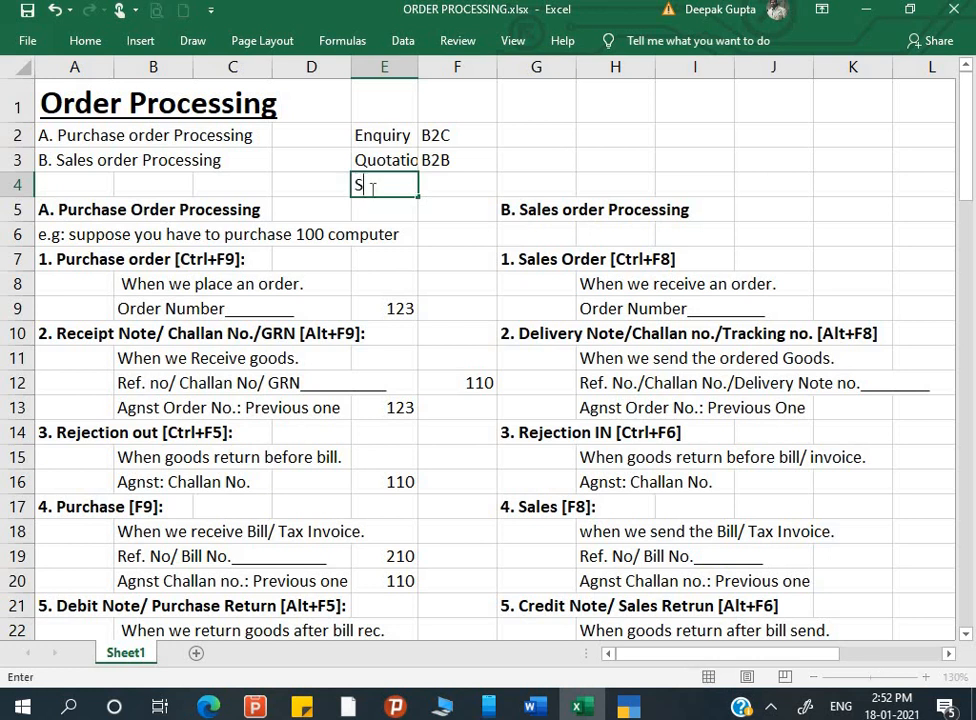
type("election process")
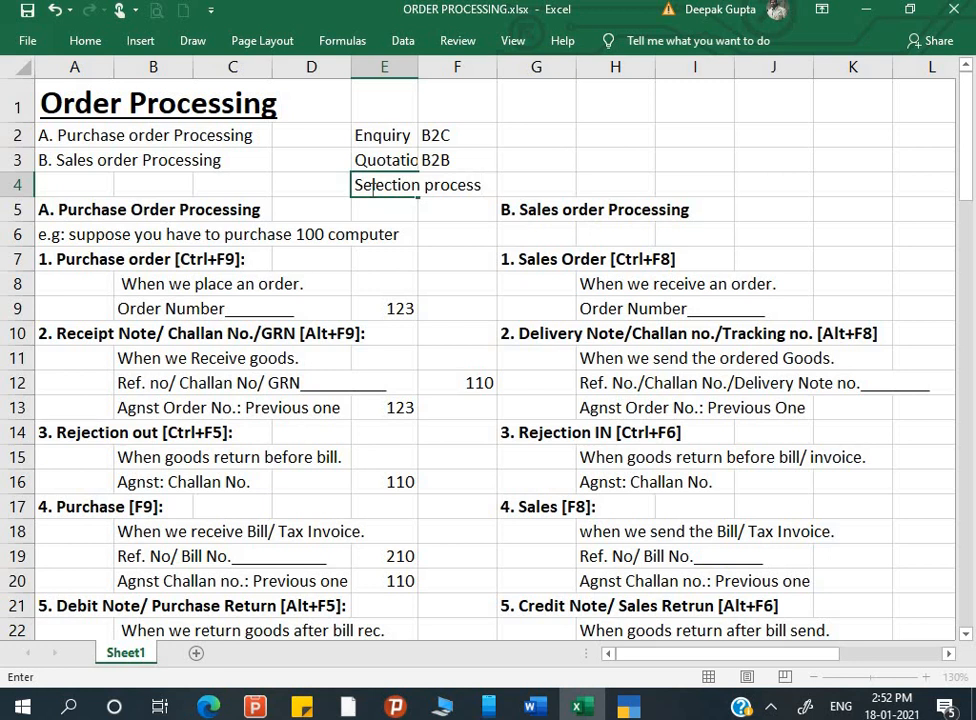
key("Return")
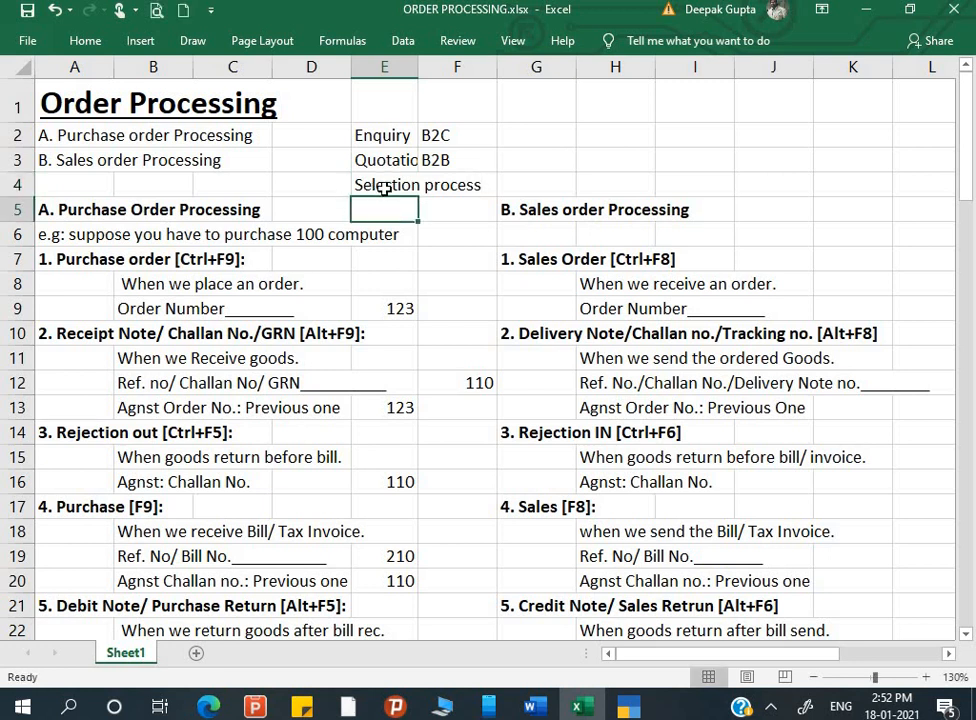
left_click(385, 190)
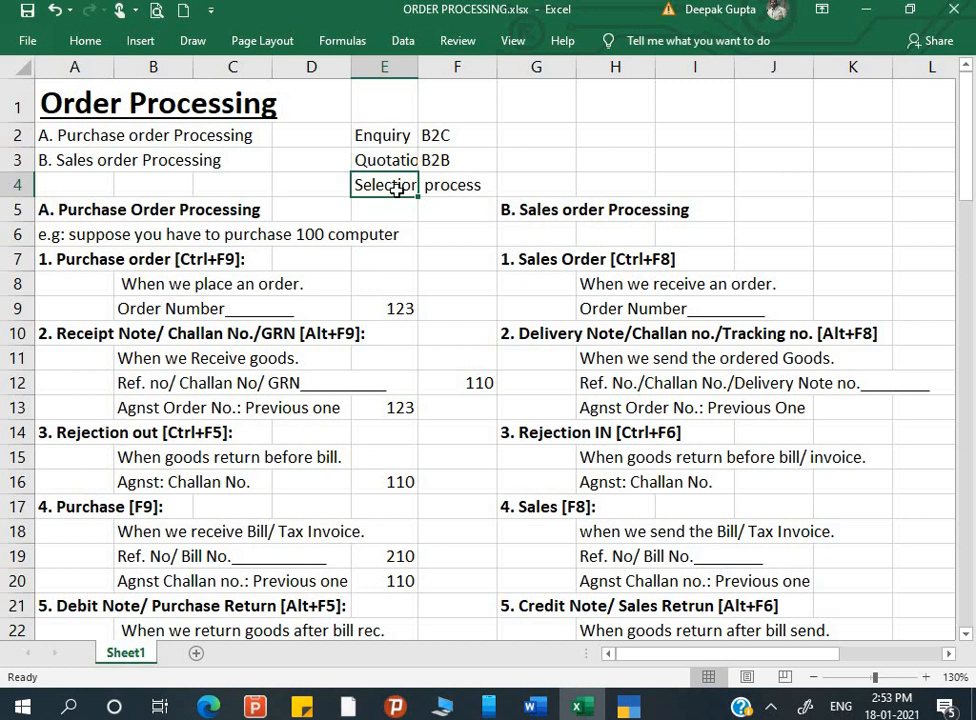
- Enter the note Alt+F4 in cell D7, beside the Purchase order [Ctrl+F9] heading
left_click(86, 268)
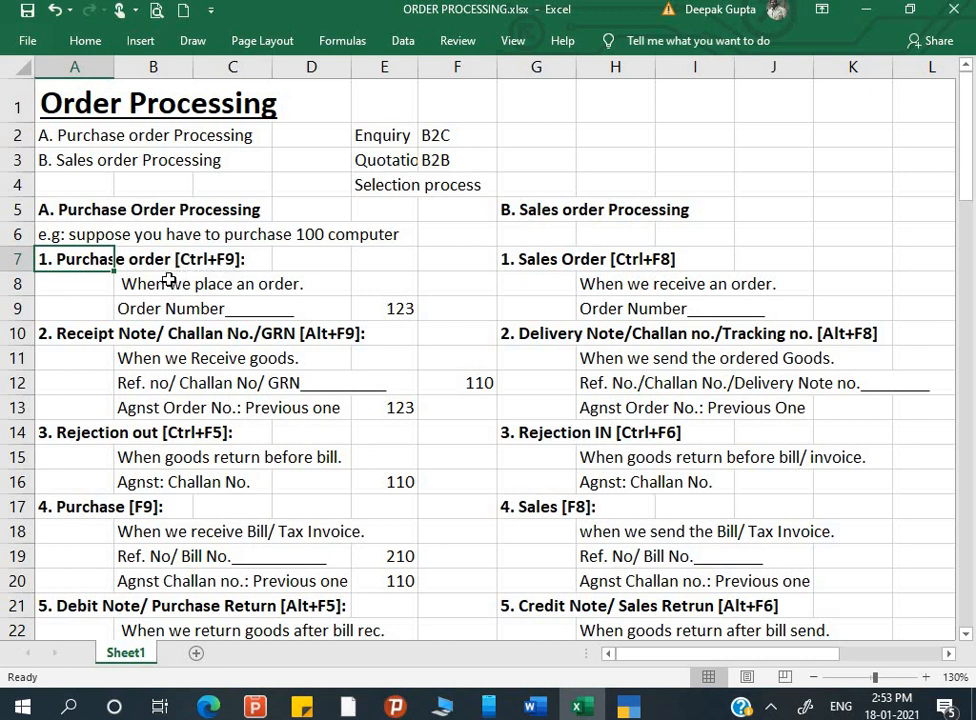
left_click(332, 250)
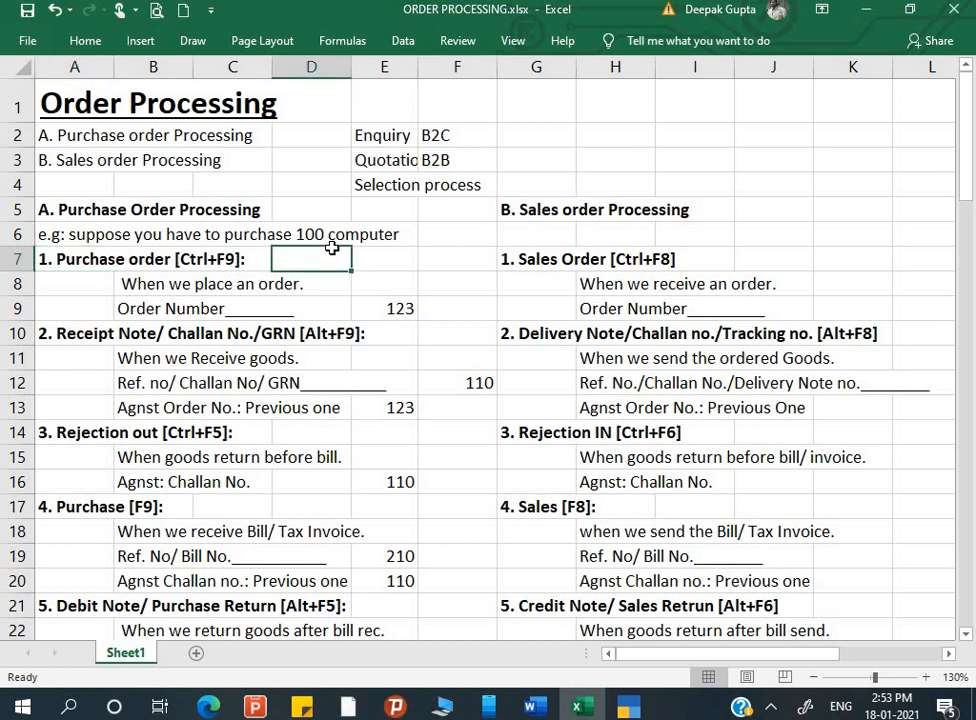
type("A")
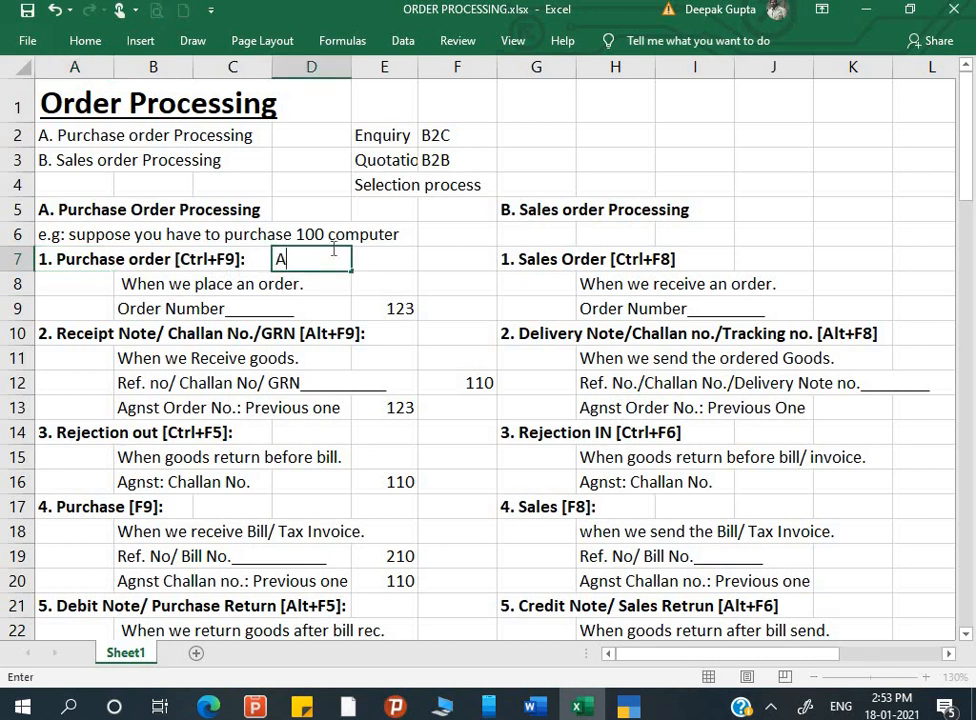
type("lt+F4")
key("Return")
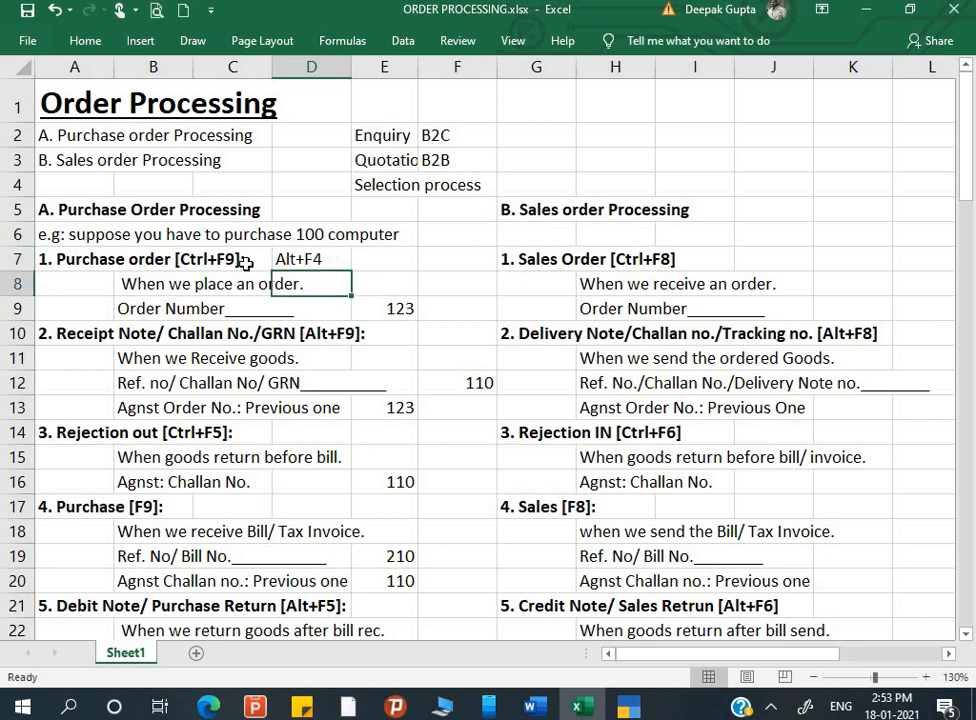
- Examine the Purchase order stage: its shortcut notes, the line on when it is used, and the order number example
left_click(303, 260)
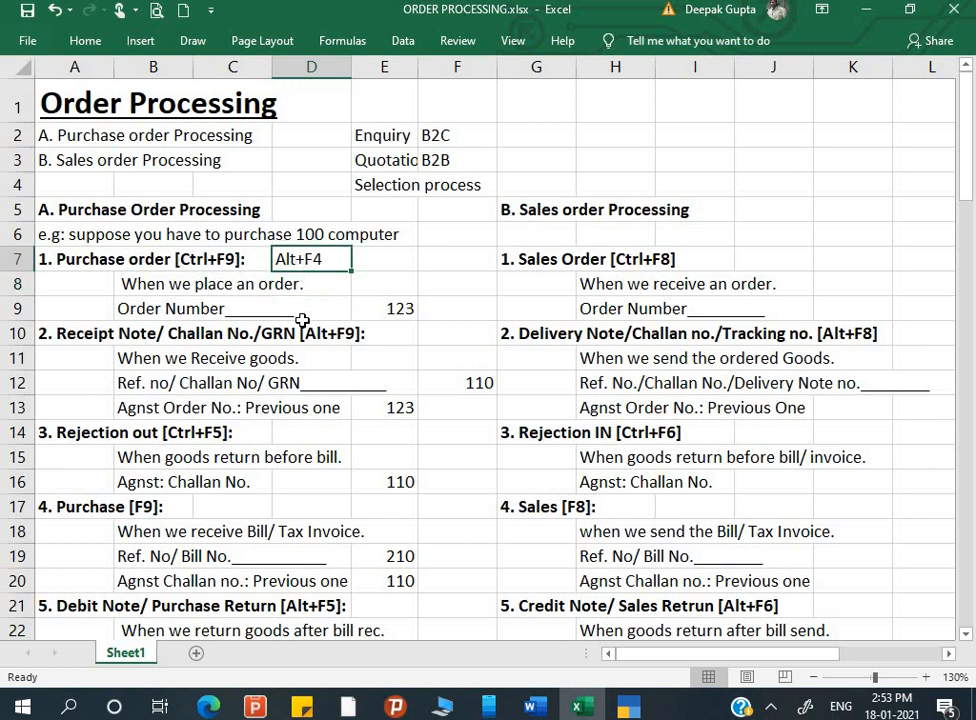
left_click(99, 263)
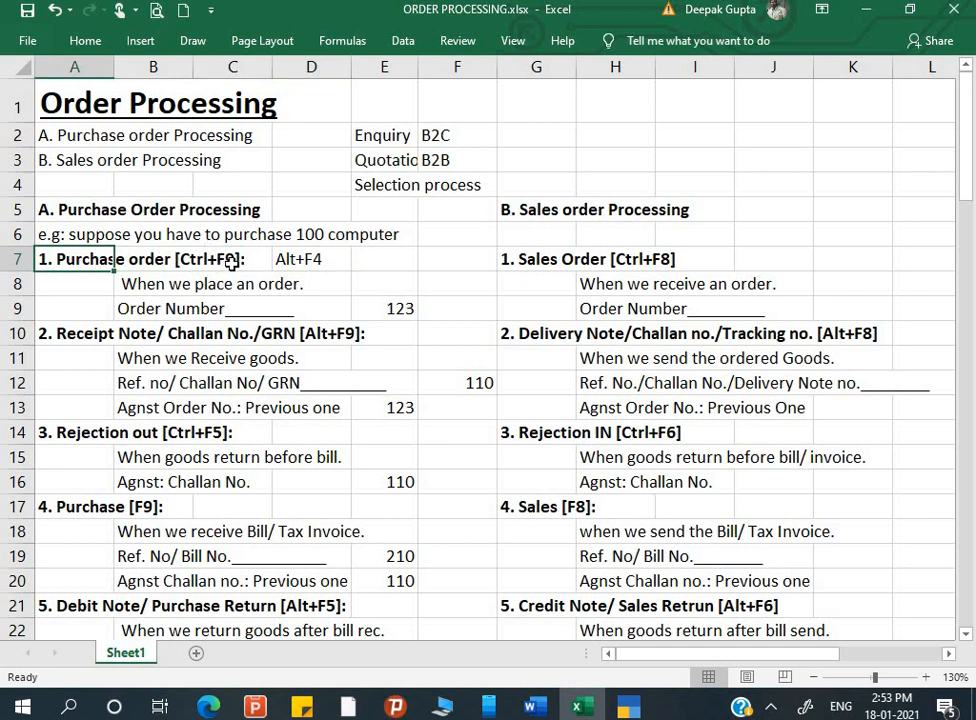
left_click(142, 284)
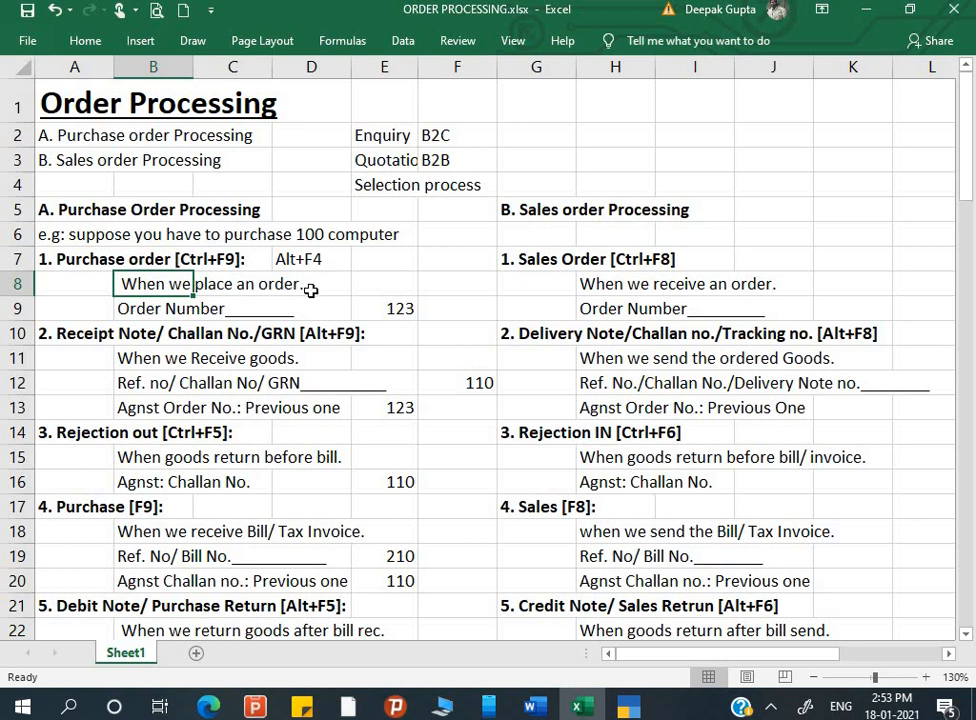
left_click(154, 313)
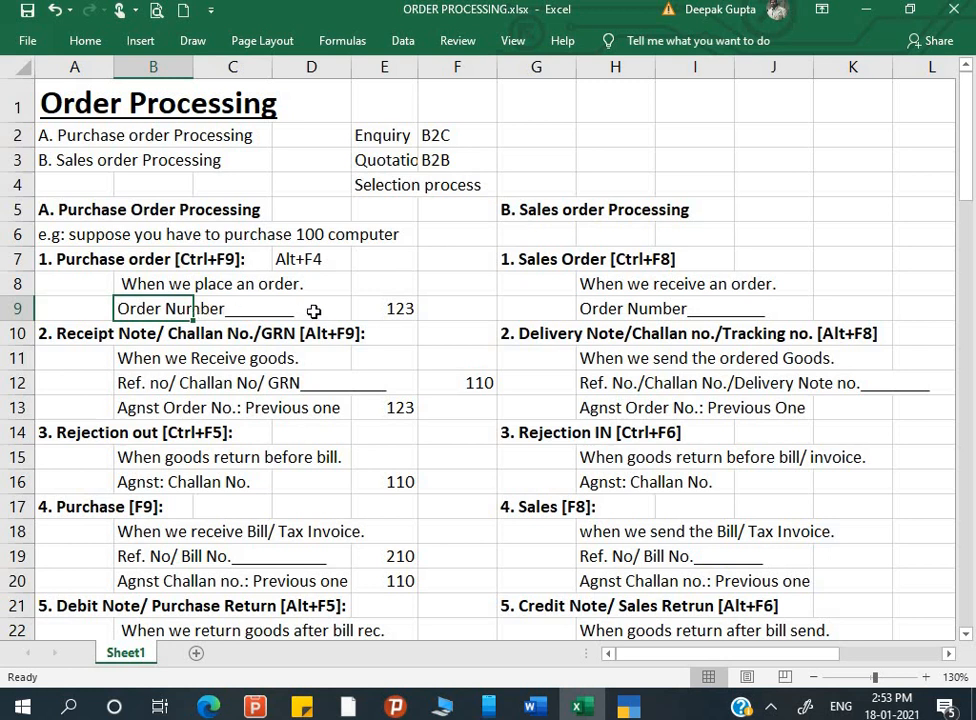
left_click(373, 311)
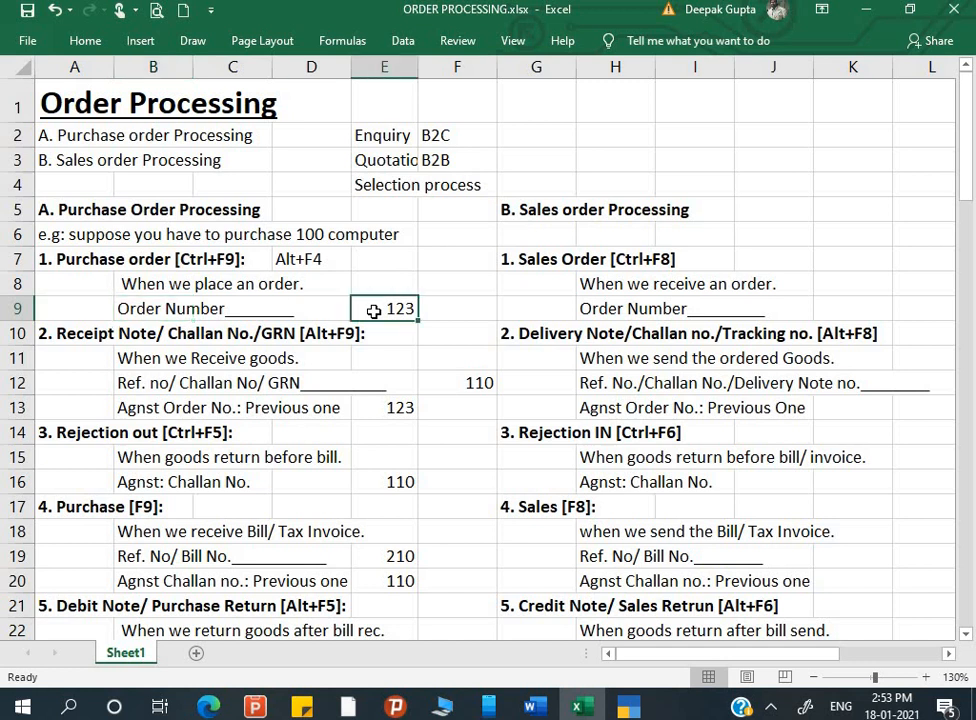
- Examine the Purchase order's order number line and example alongside the Receipt Note/ Challan No./GRN heading
left_click(148, 312)
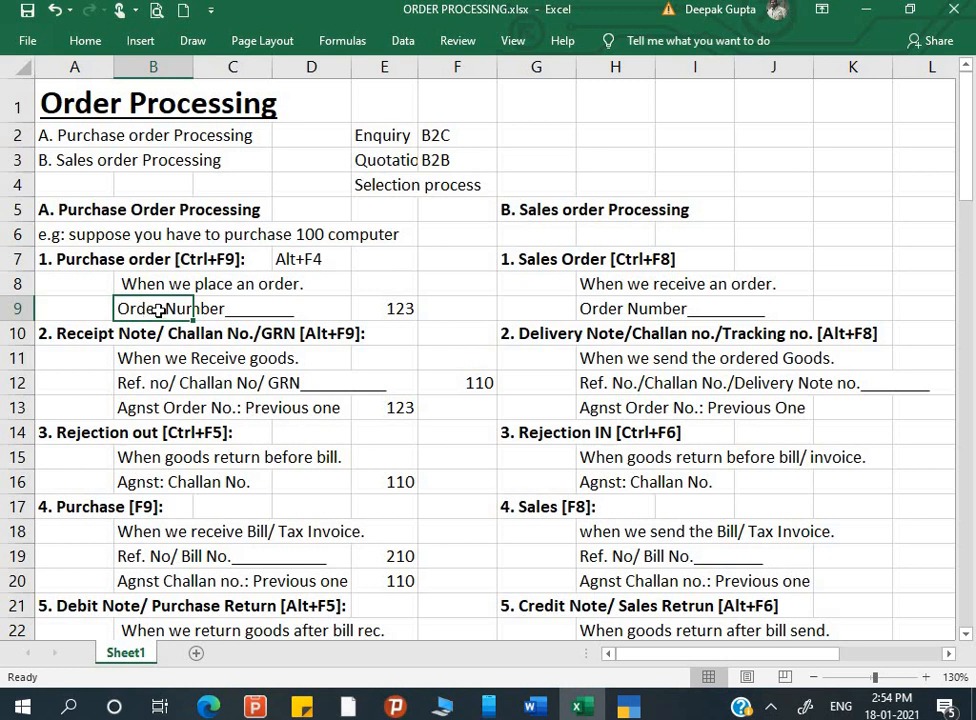
left_click(398, 313)
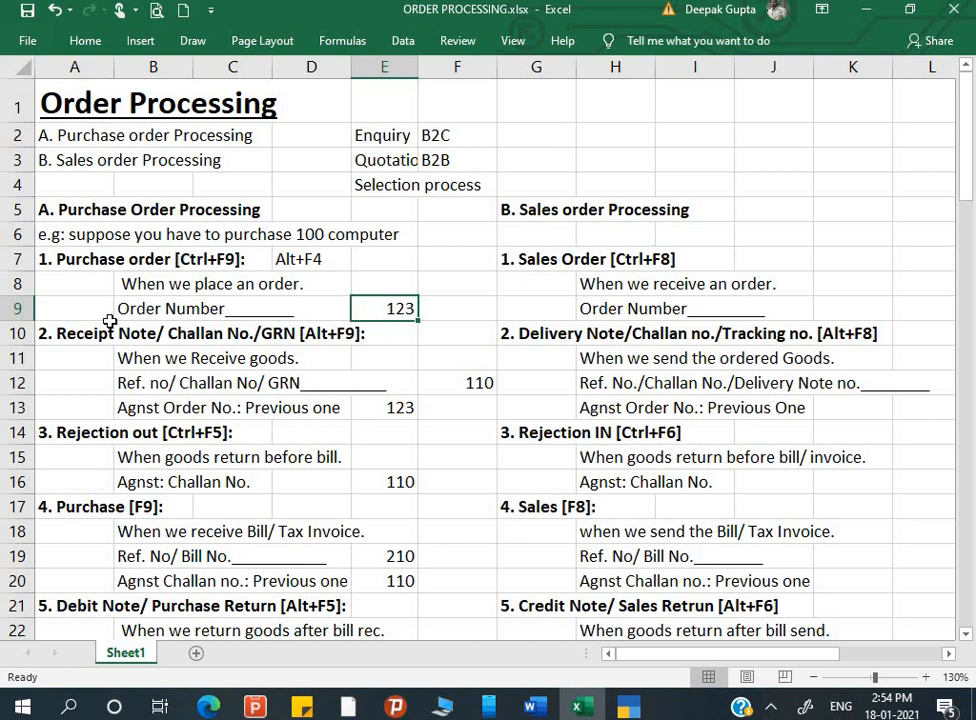
left_click(78, 333)
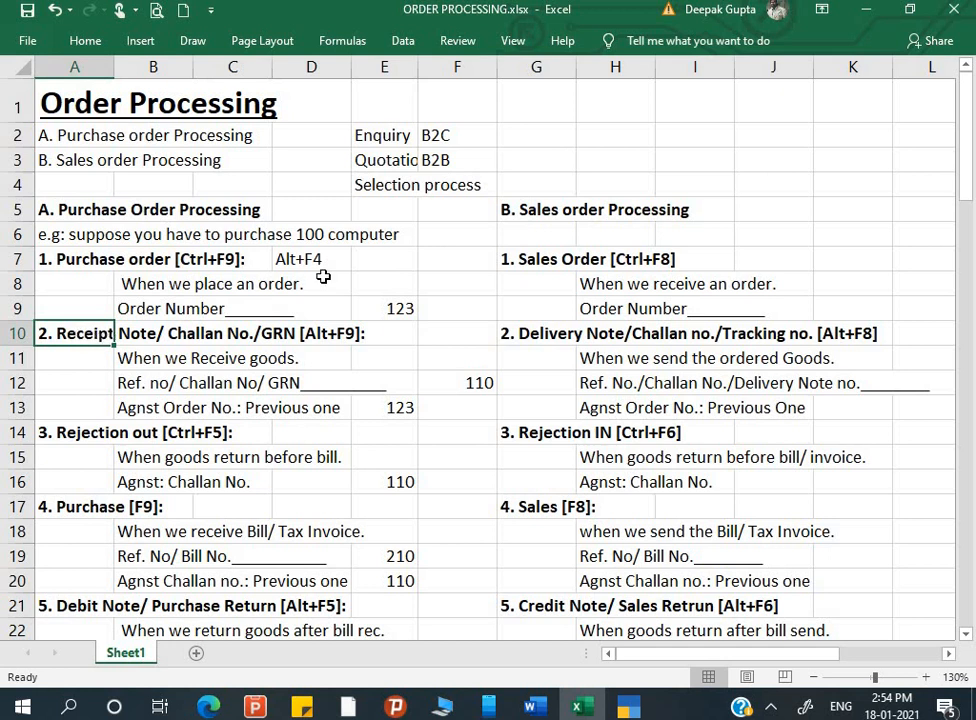
left_click(150, 308)
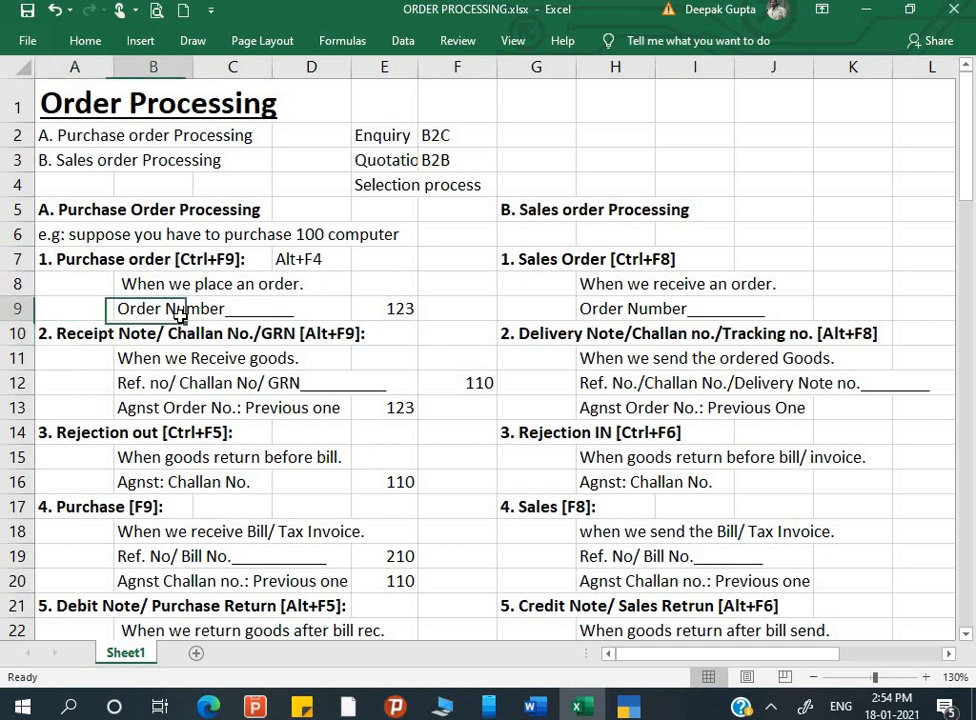
left_click(389, 312)
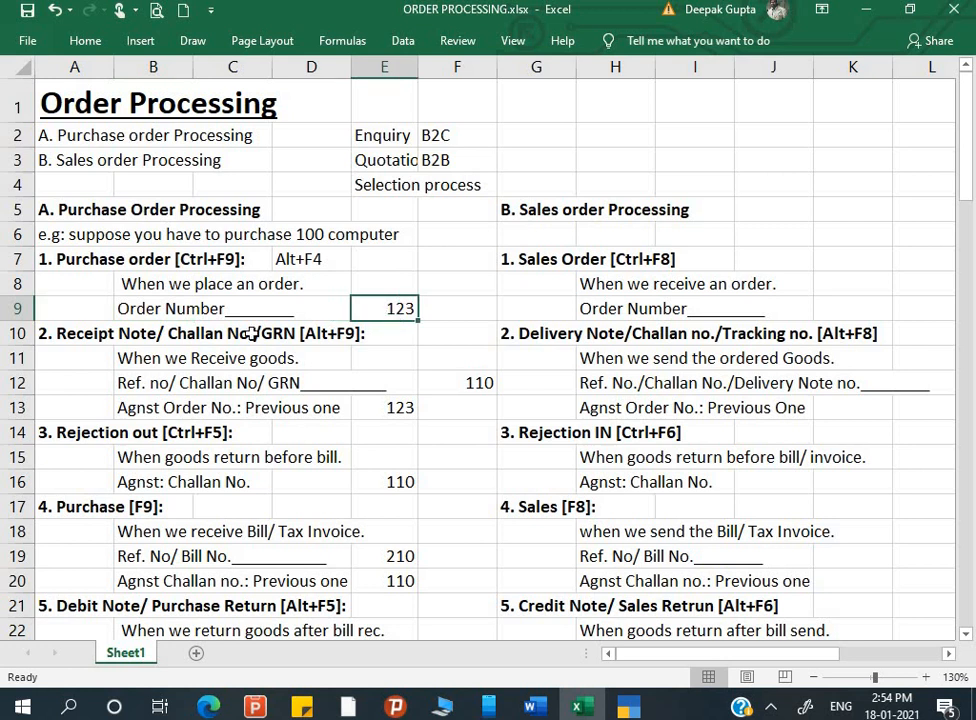
left_click(83, 339)
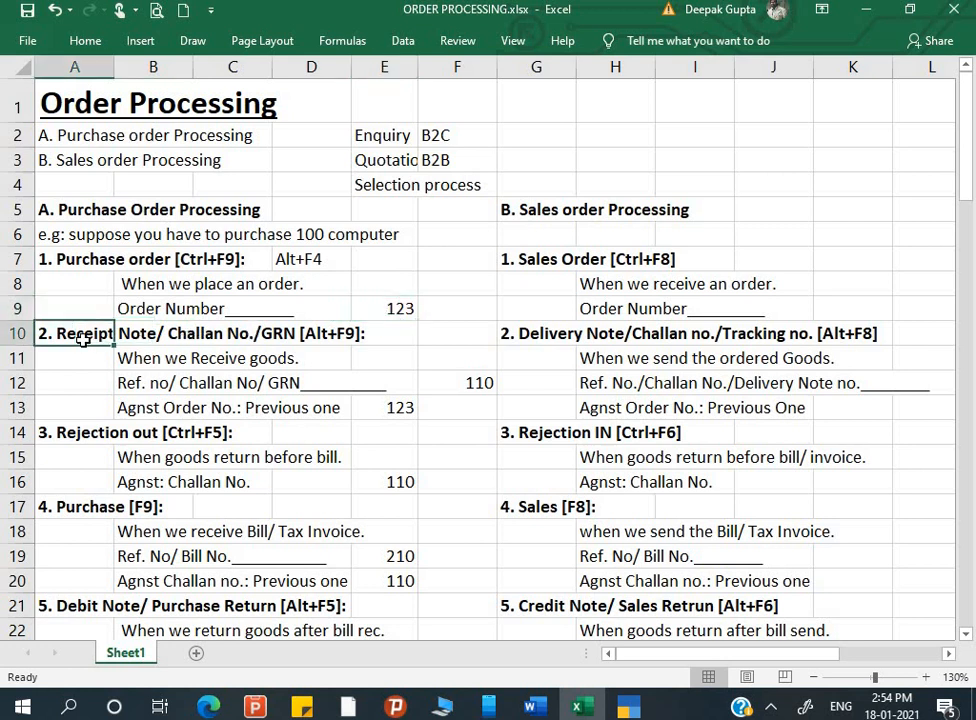
left_click(250, 338)
left_click(293, 338)
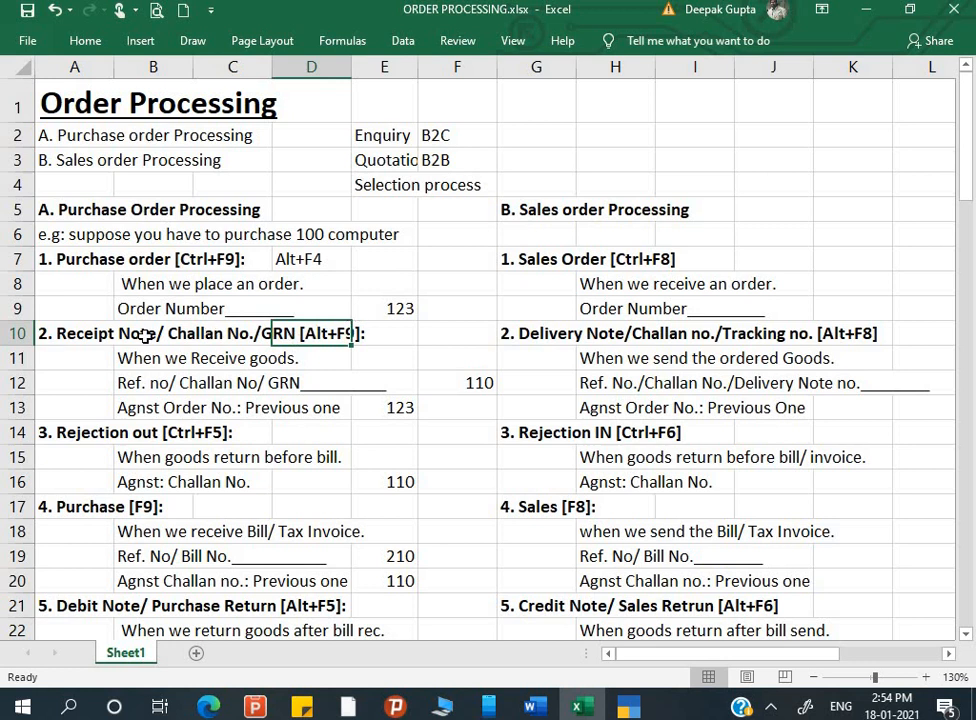
left_click(163, 308)
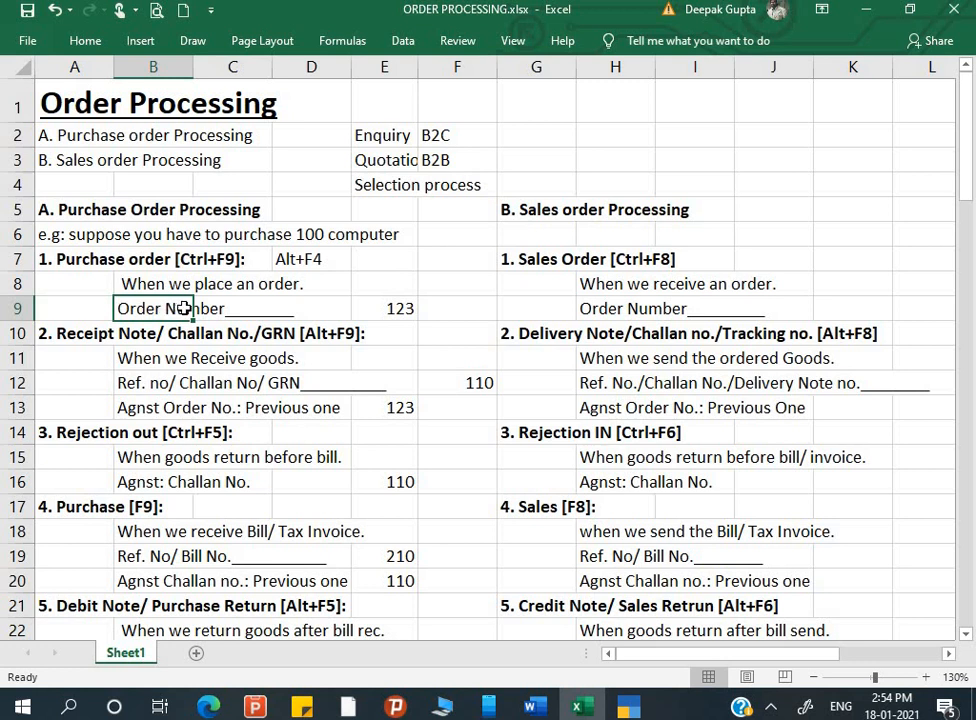
- Examine the Receipt Note stage: when it is used, its challan reference example, and the link to the previous order number
left_click(89, 338)
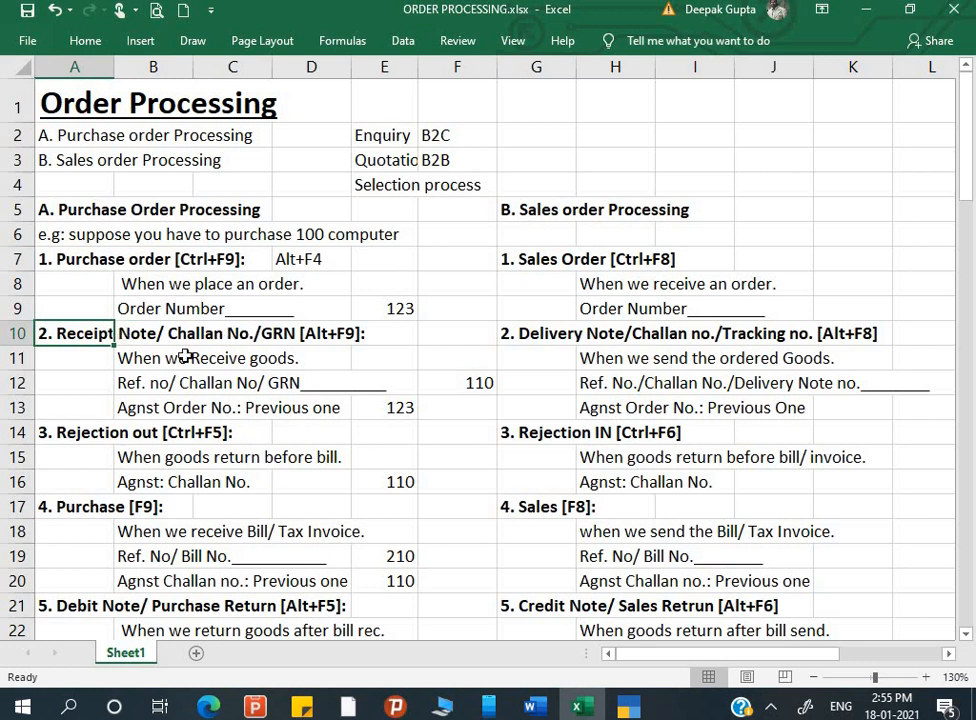
left_click(110, 361)
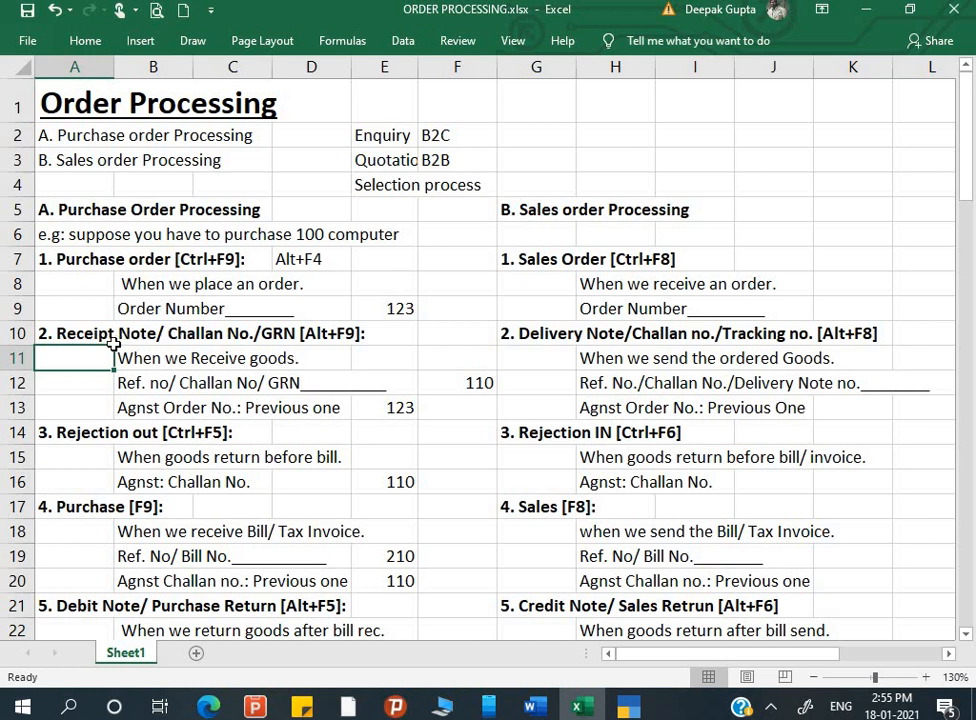
left_click(137, 388)
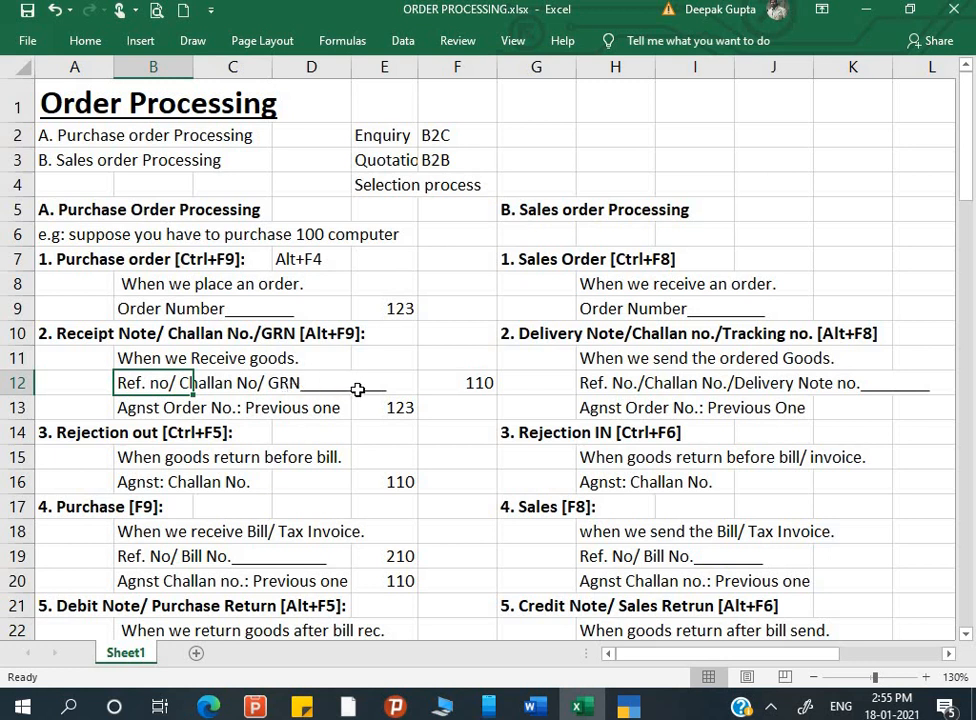
left_click(447, 386)
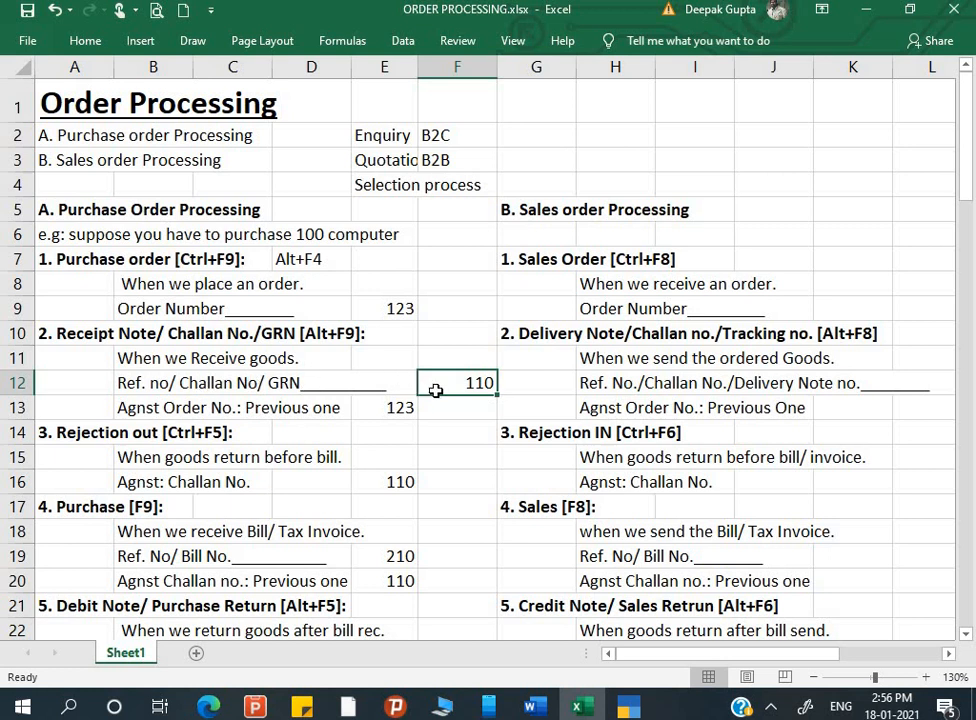
left_click(193, 403)
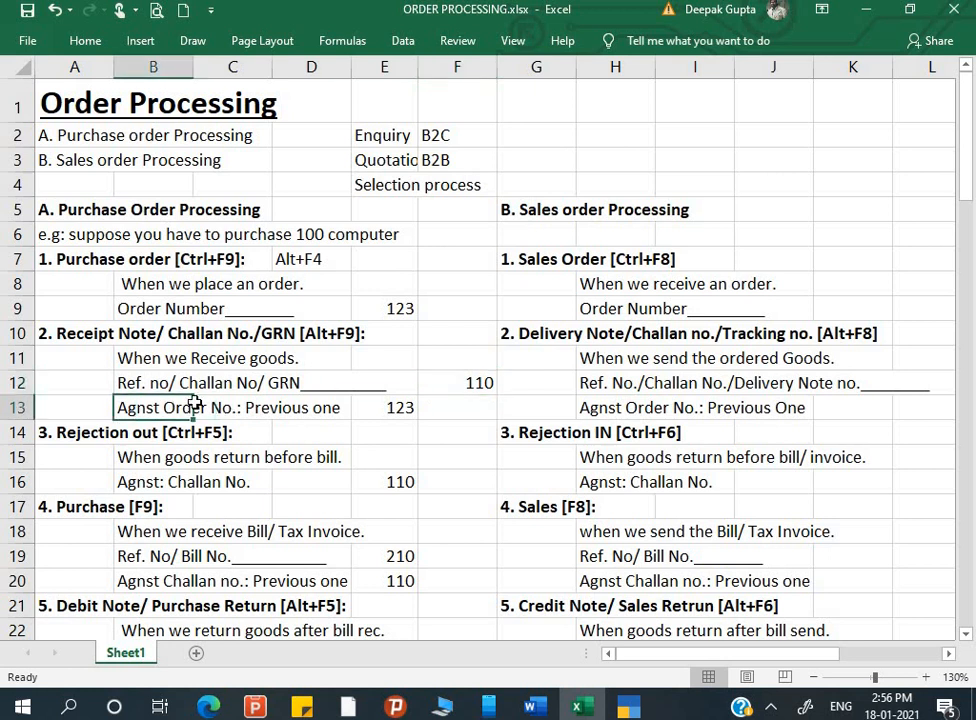
left_click(405, 408)
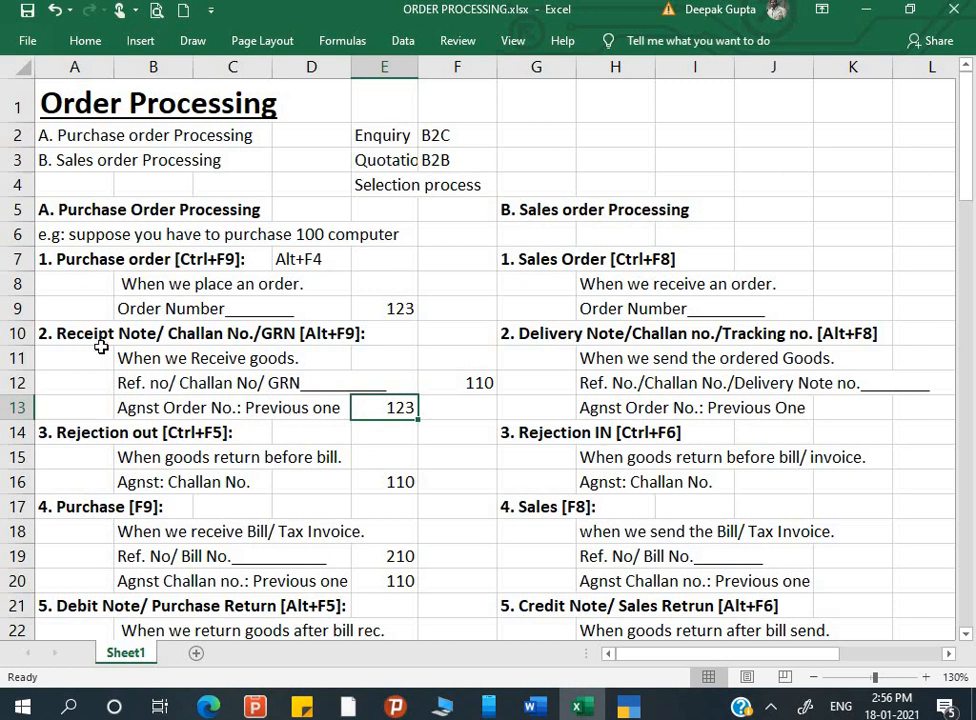
left_click(190, 381)
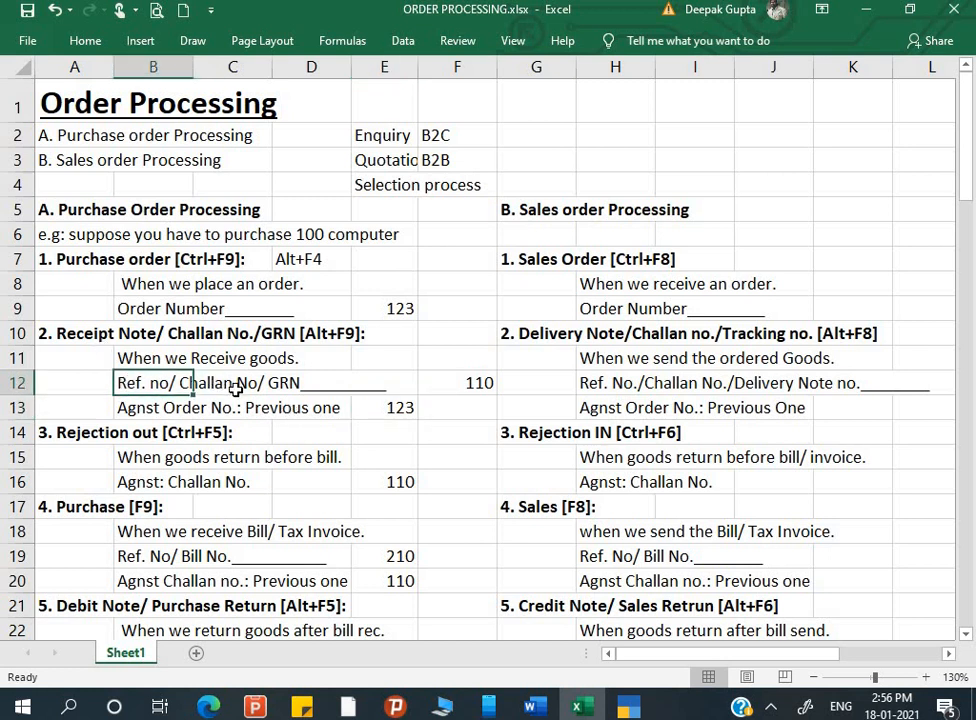
left_click(178, 407)
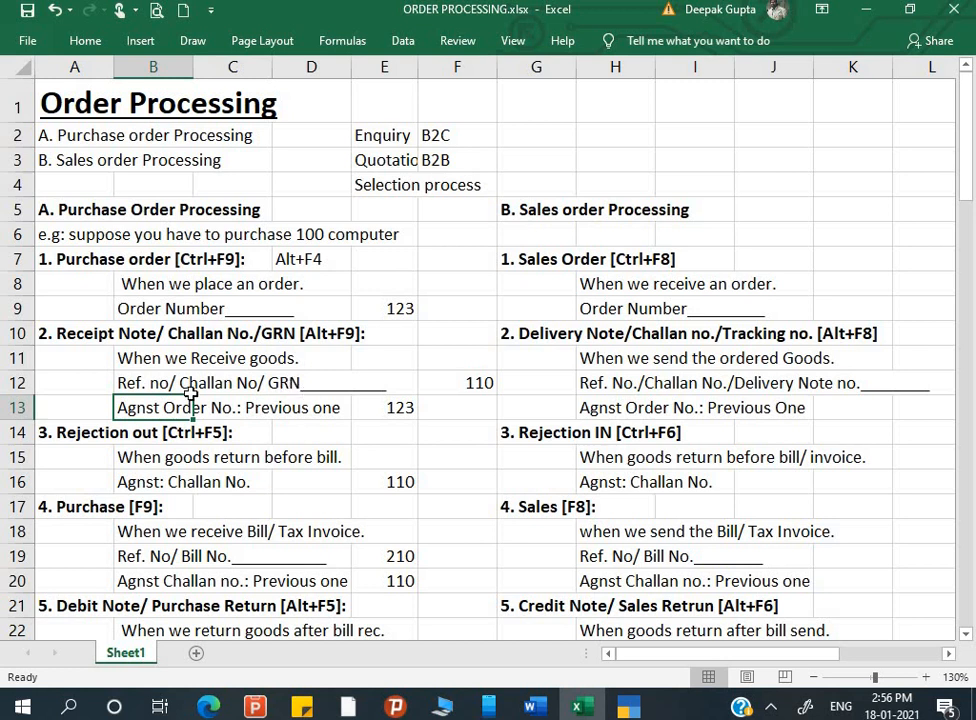
left_click(145, 388)
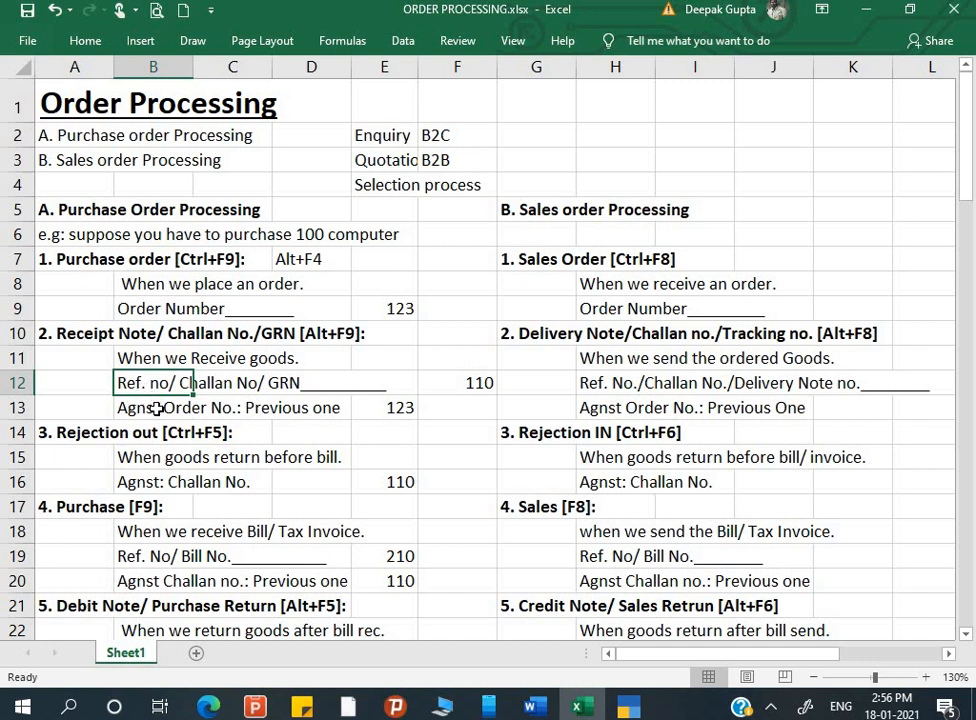
left_click(157, 408)
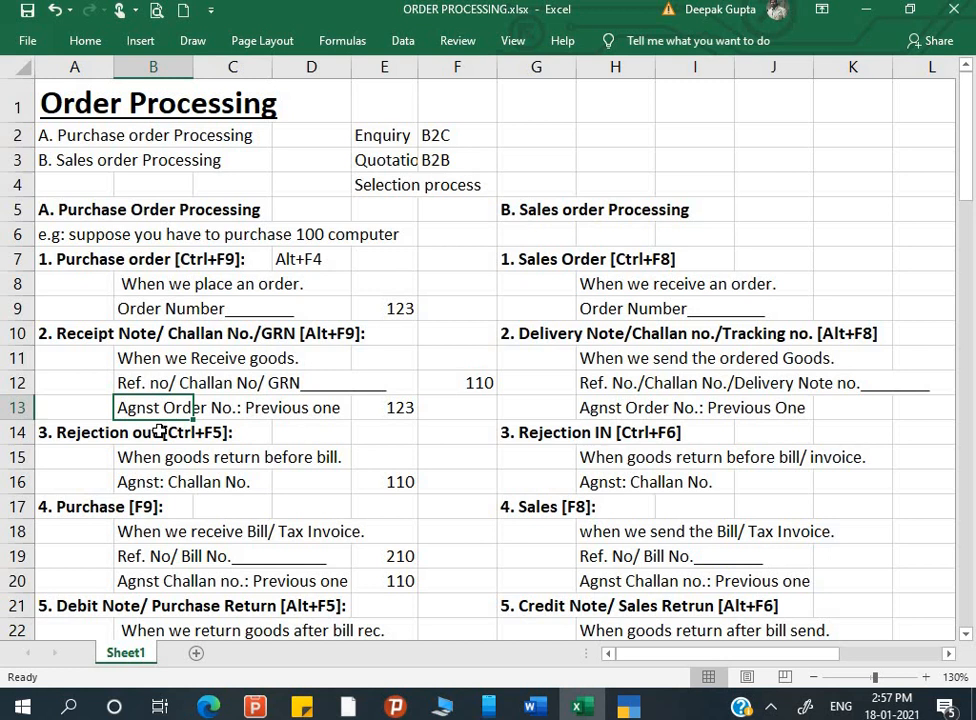
left_click(168, 393)
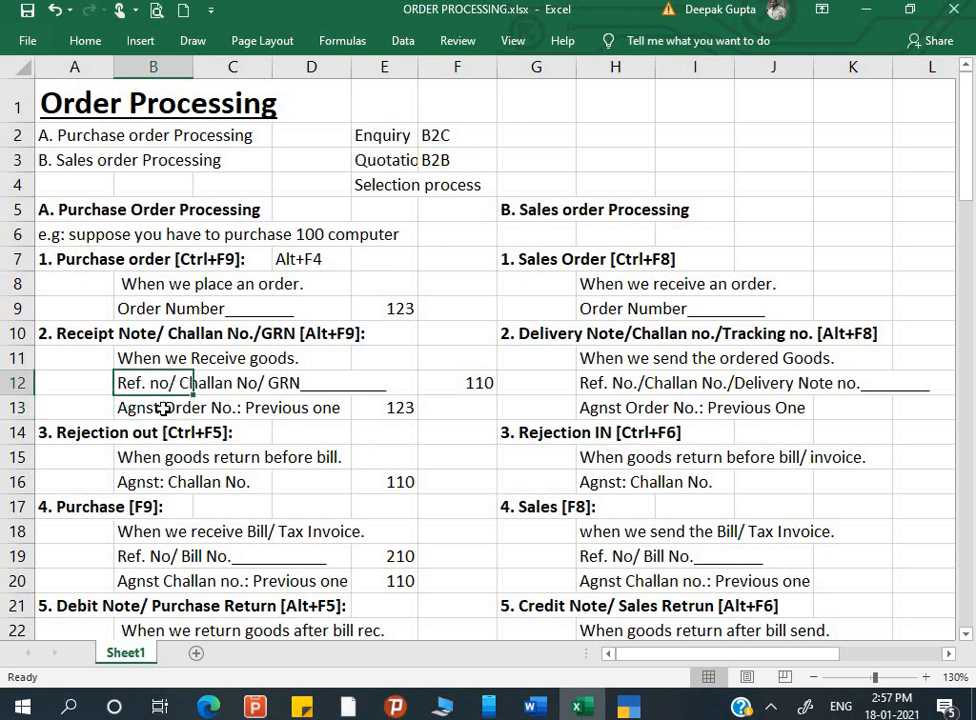
left_click(166, 407)
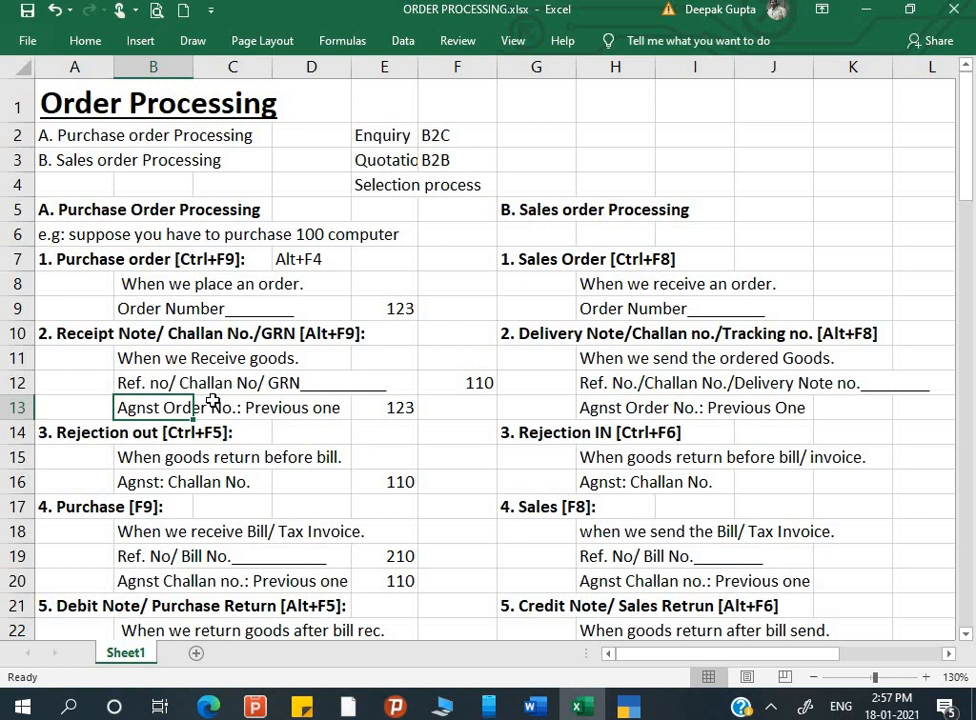
- Examine the Rejection out heading and its shortcut, together with the order reference line above it
left_click(103, 438)
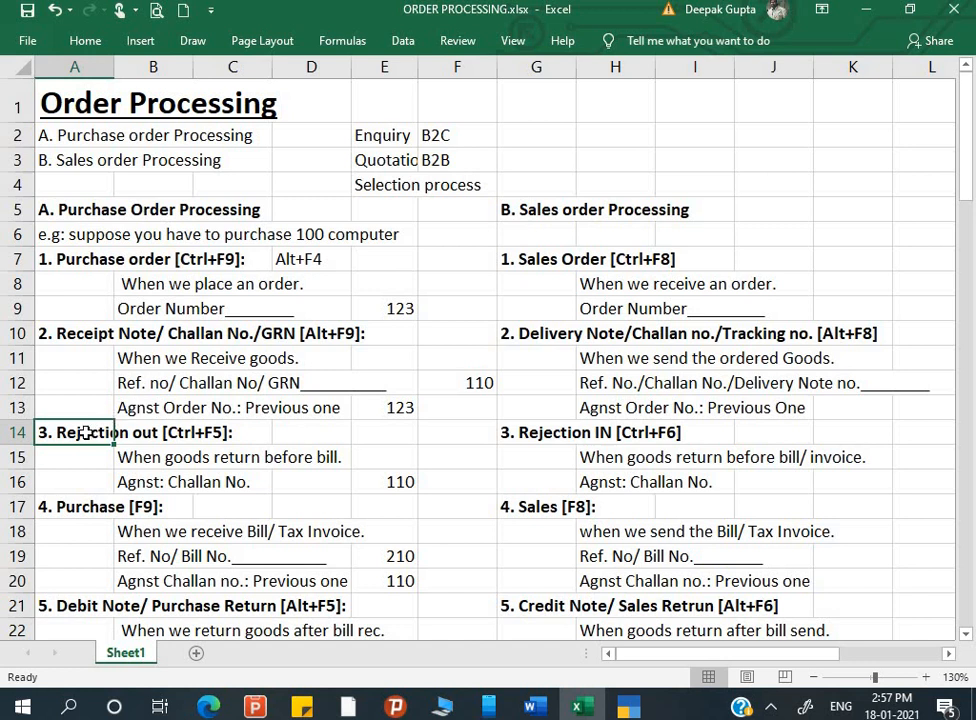
left_click(158, 410)
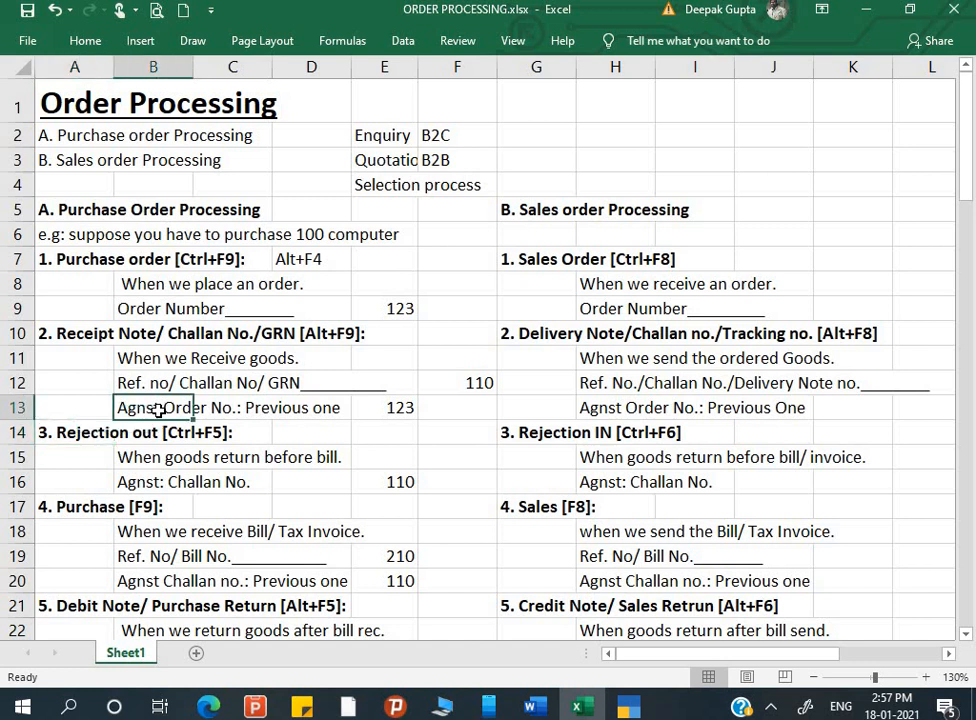
left_click(92, 441)
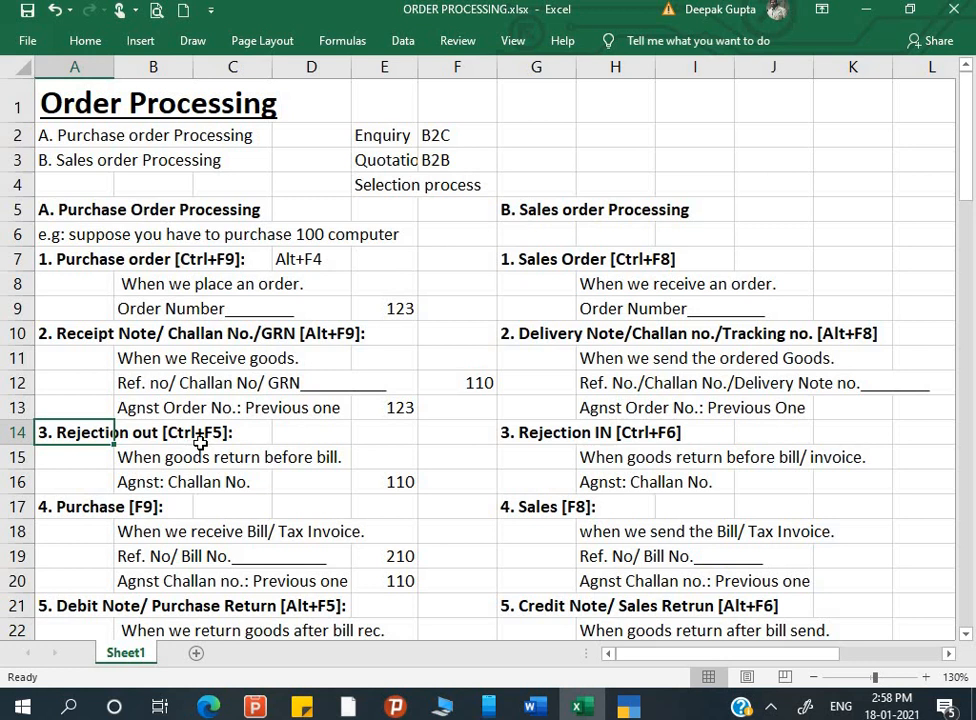
left_click(201, 443)
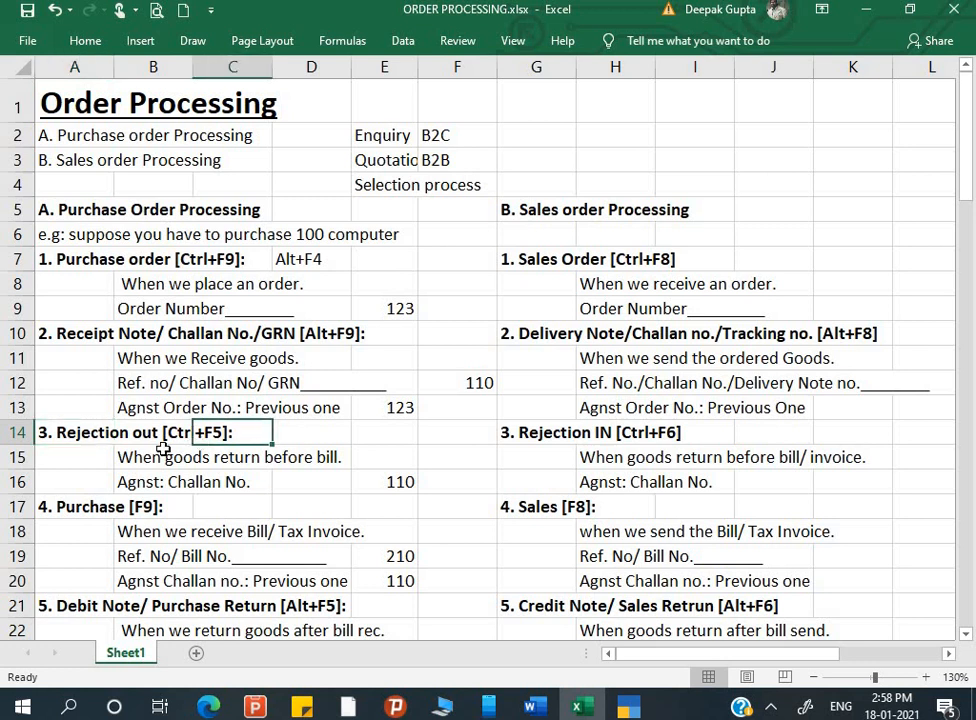
left_click(120, 448)
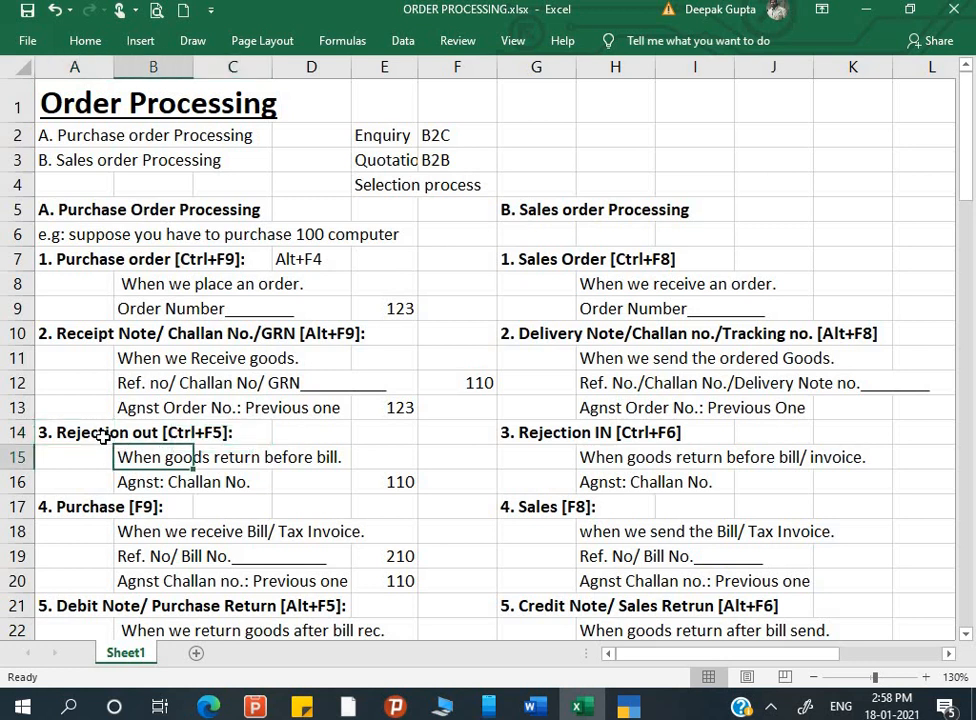
left_click(103, 437)
left_click(131, 437)
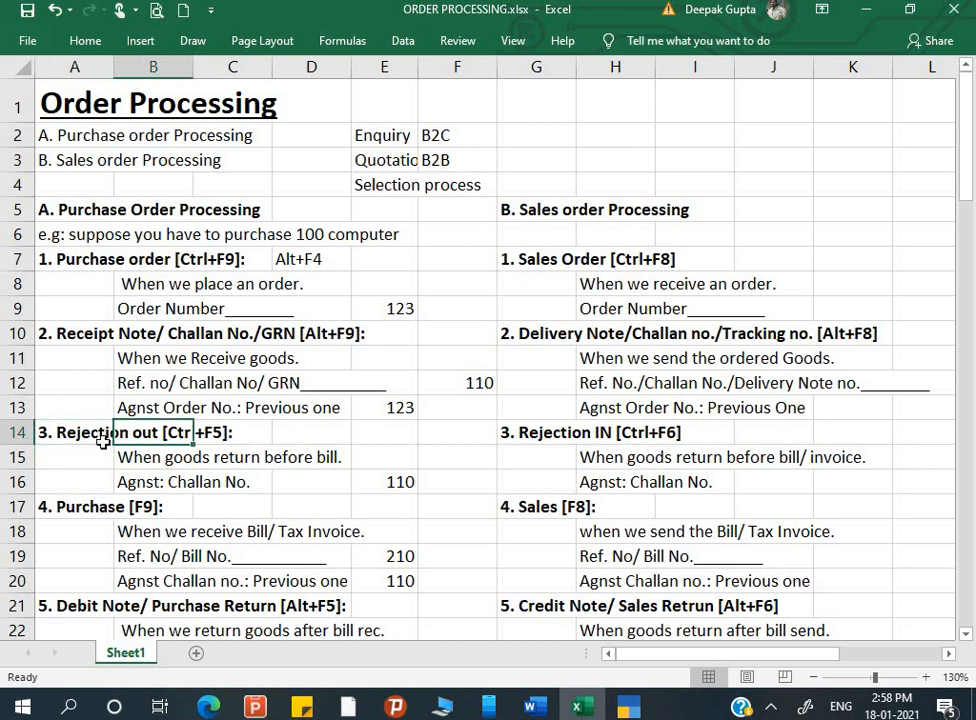
- Enter the note Alt+F6 in cell D14, beside the Rejection out [Ctrl+F5] heading
left_click(276, 431)
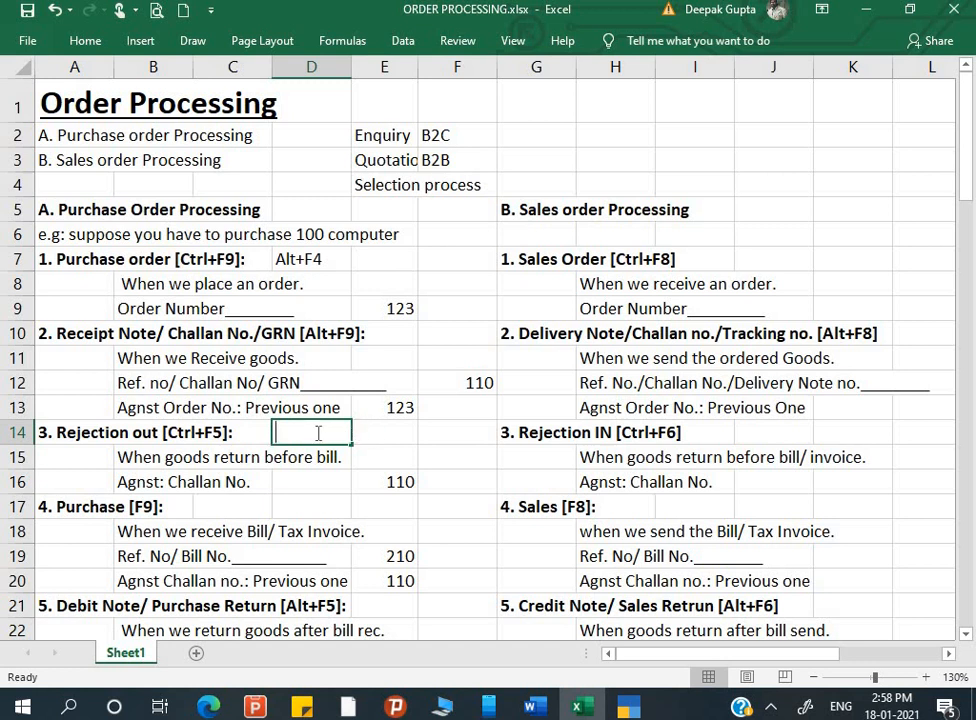
type("Alt")
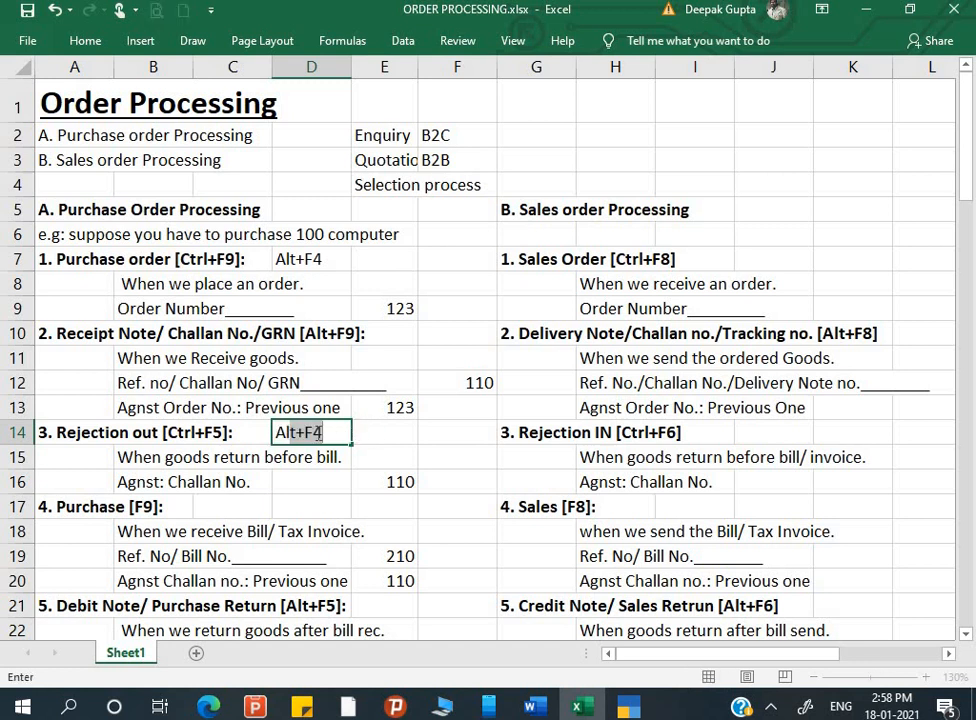
type("+G")
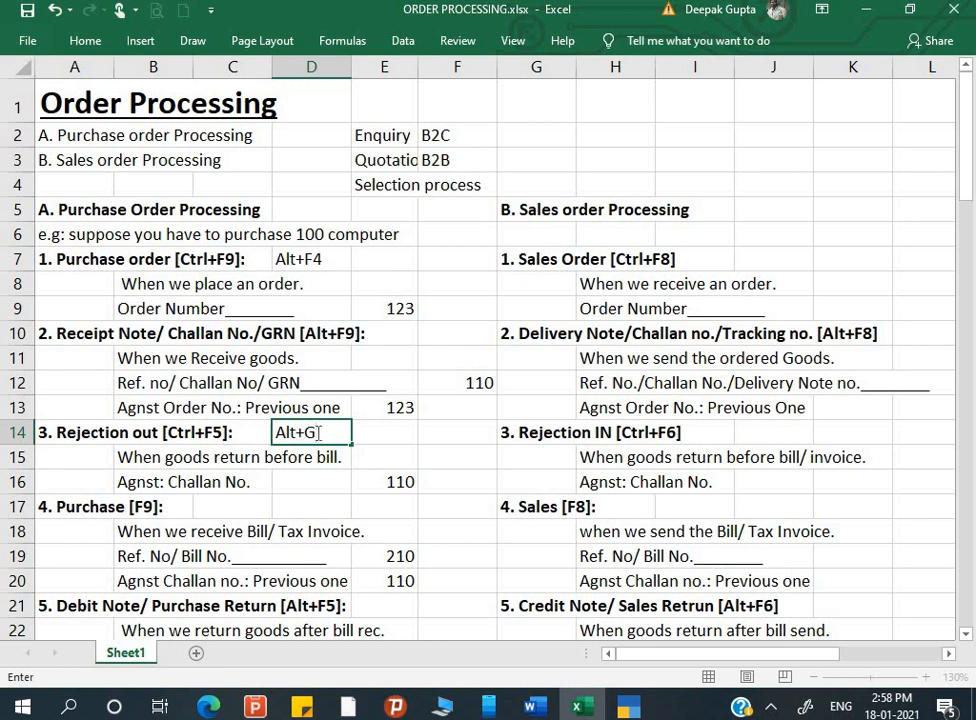
key("BackSpace")
type("F6")
key("Return")
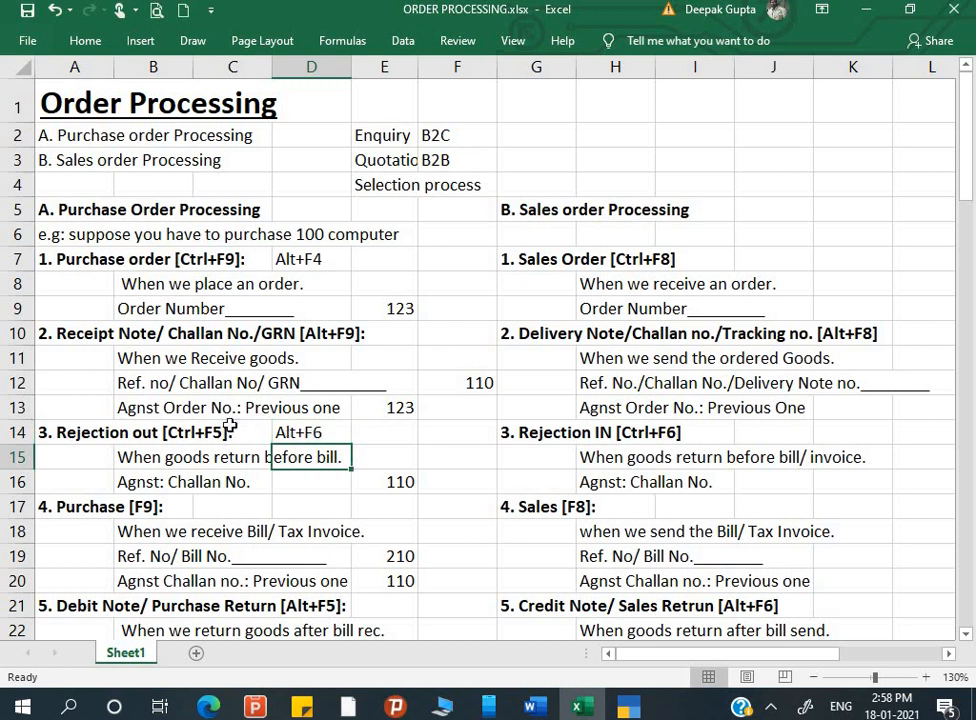
- Examine when Rejection out applies and how its challan number refers back to the Receipt Note's challan reference
left_click(165, 456)
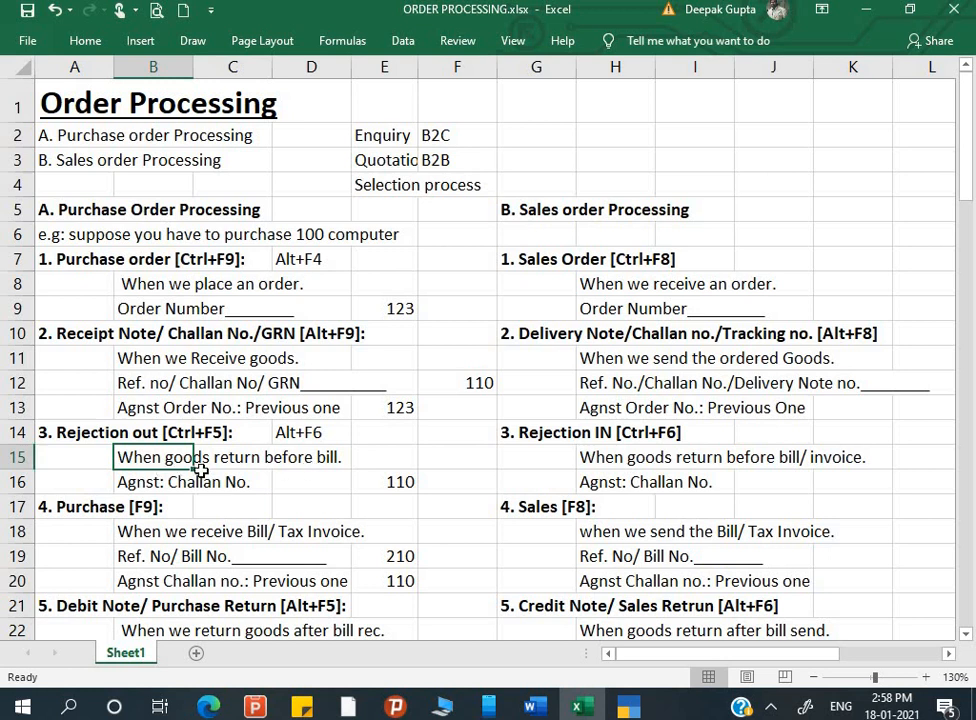
left_click(124, 487)
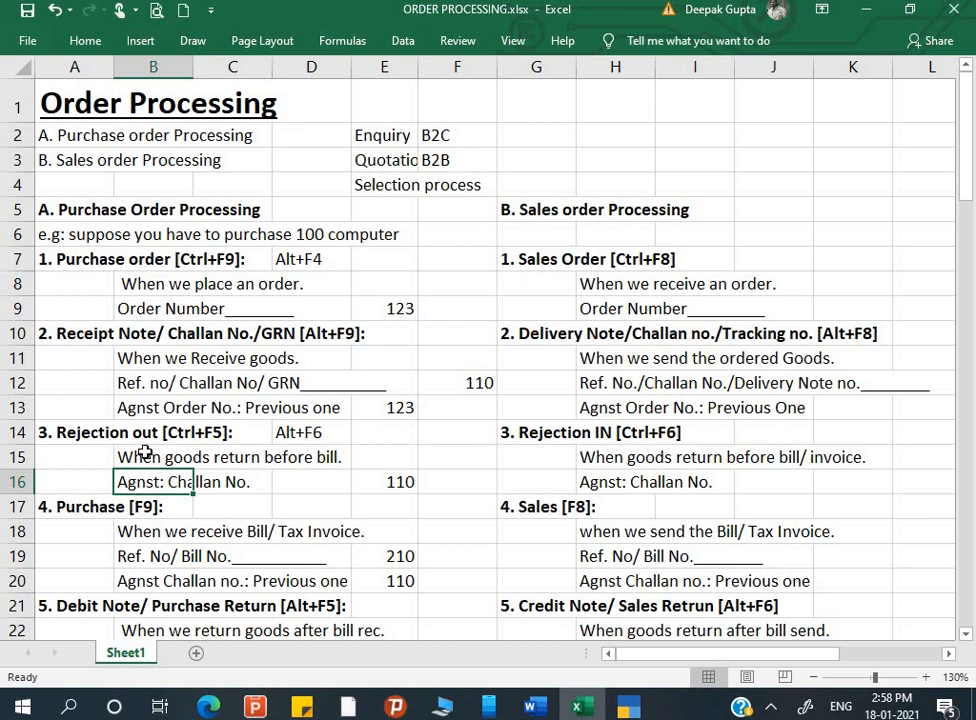
left_click(137, 367)
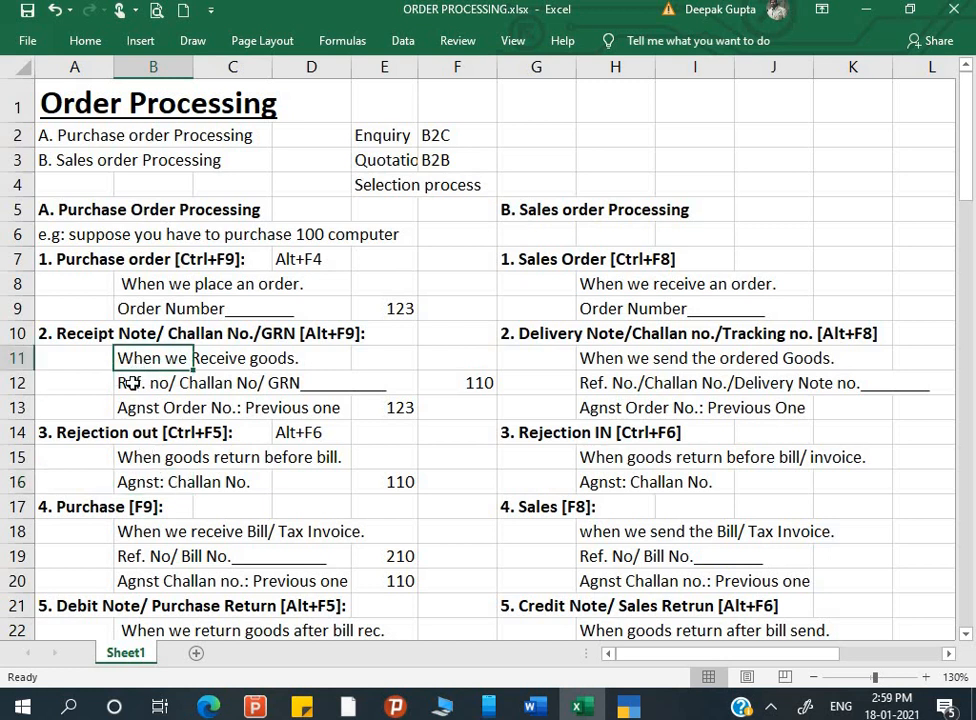
left_click(131, 383)
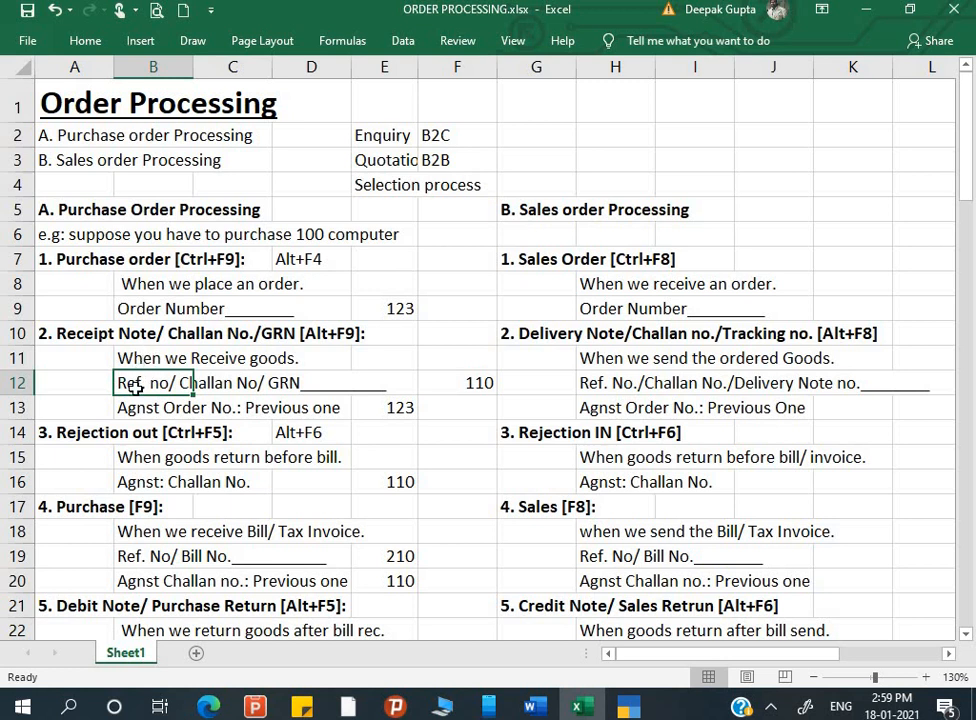
left_click(122, 457)
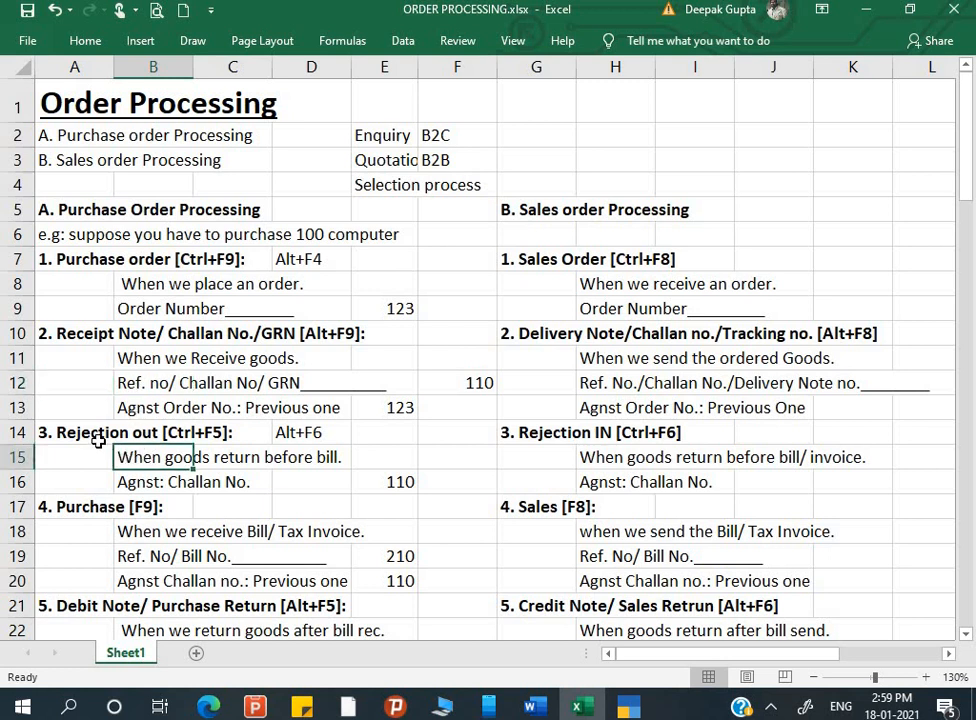
left_click(91, 437)
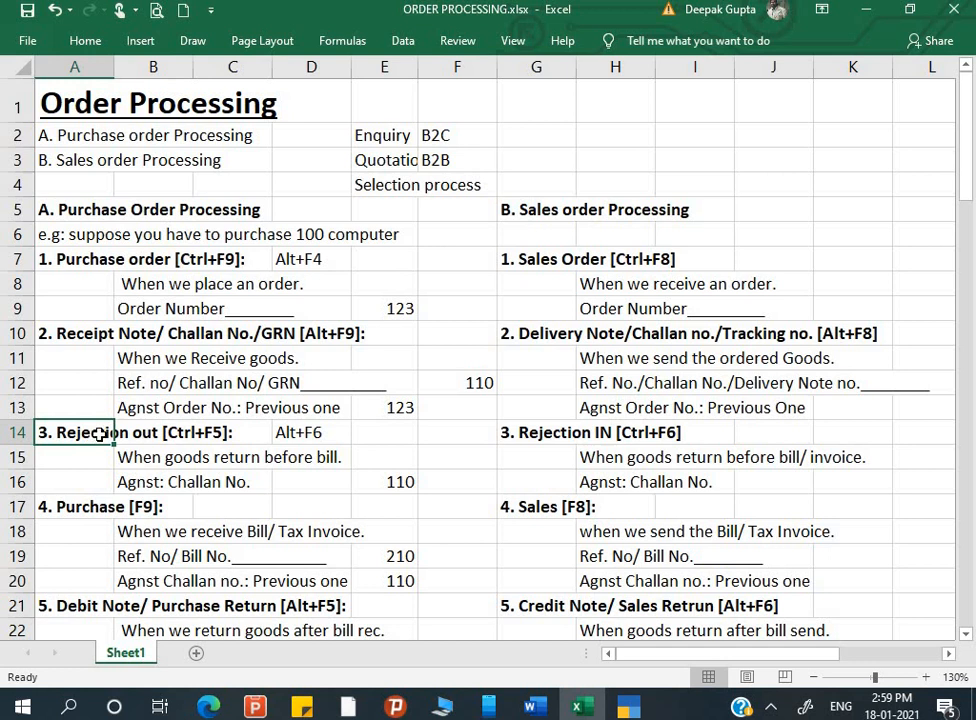
left_click(154, 465)
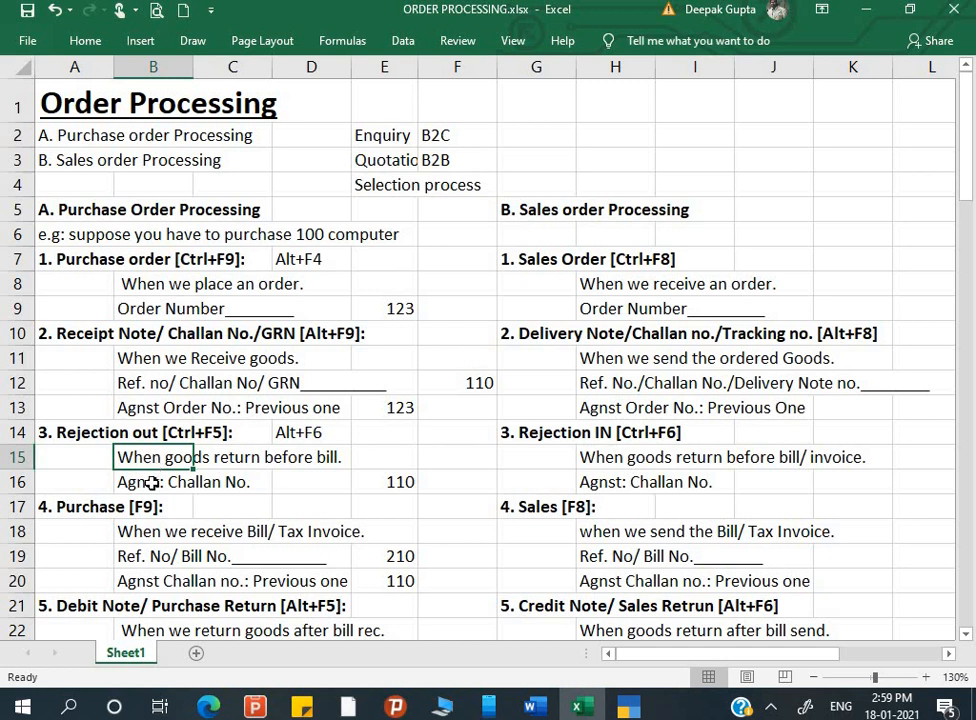
left_click(153, 479)
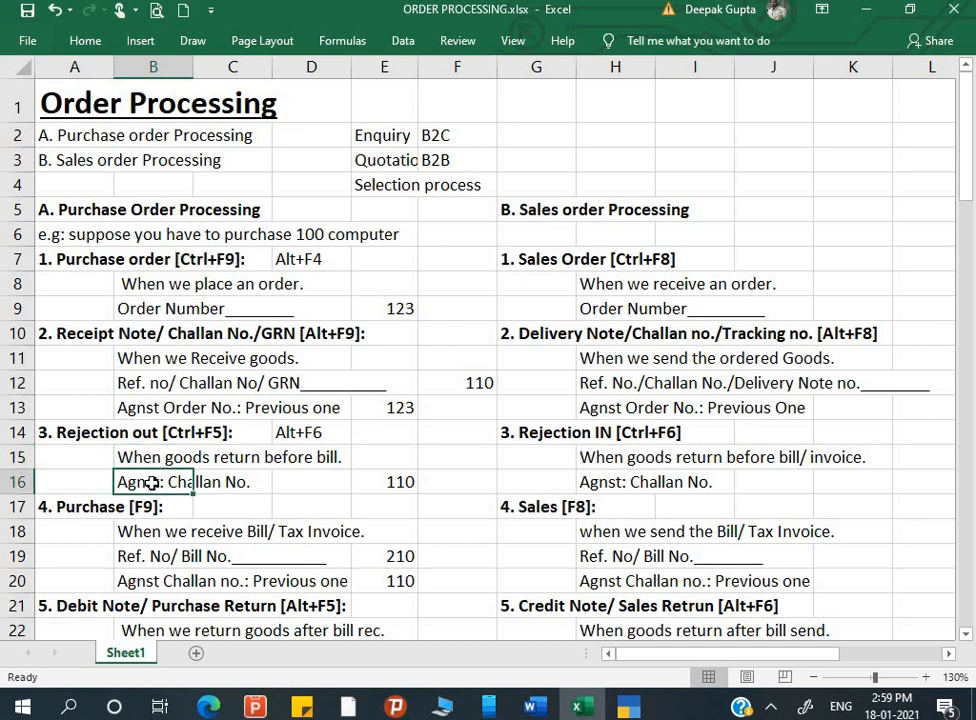
left_click(219, 484)
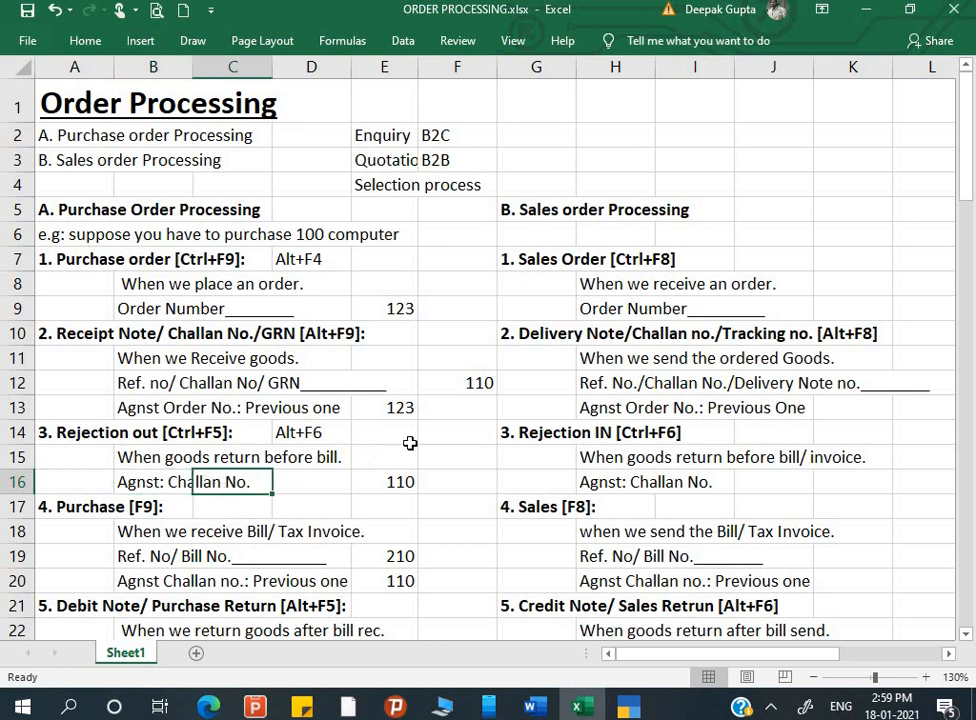
left_click(449, 383)
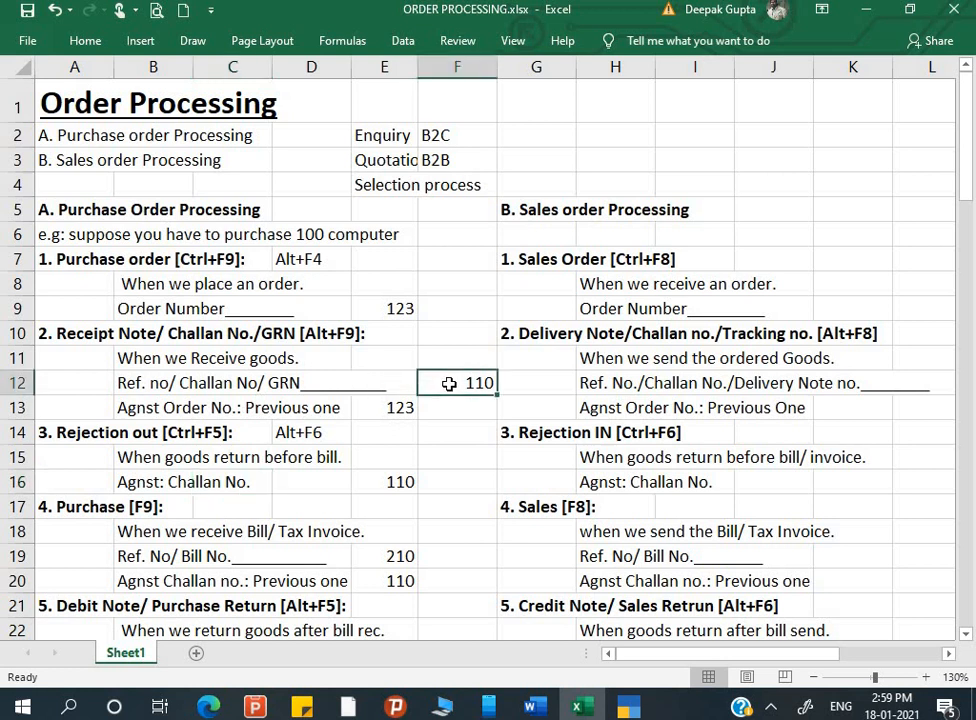
left_click(385, 482)
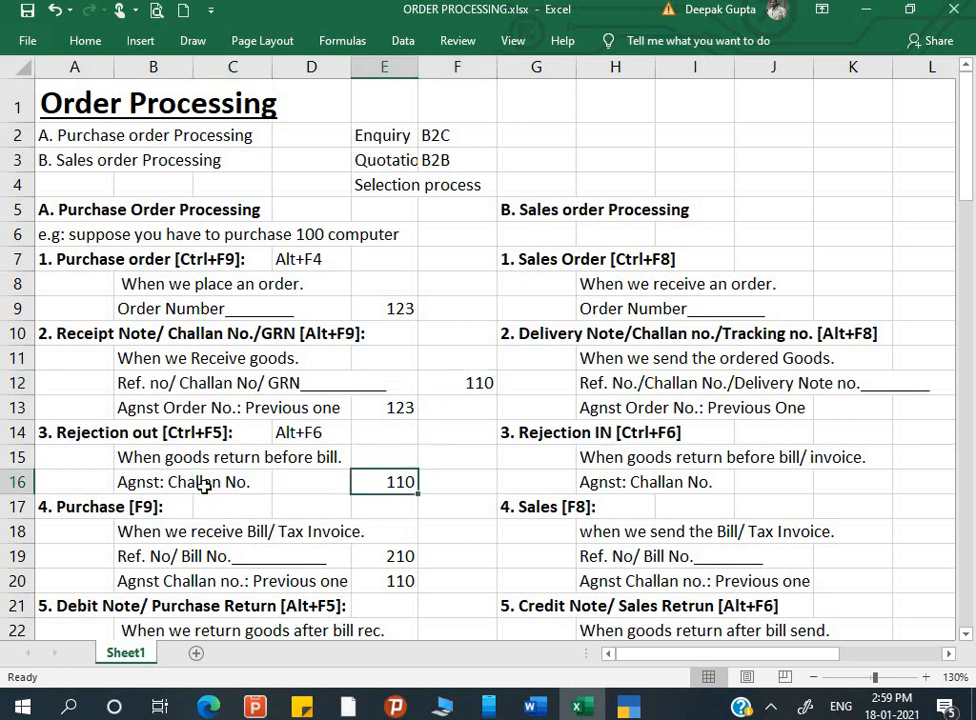
- Examine the Purchase stage: when it is used, its bill number, and the link to the Receipt Note's challan number
left_click(88, 506)
scroll(230, 521, "down", 2)
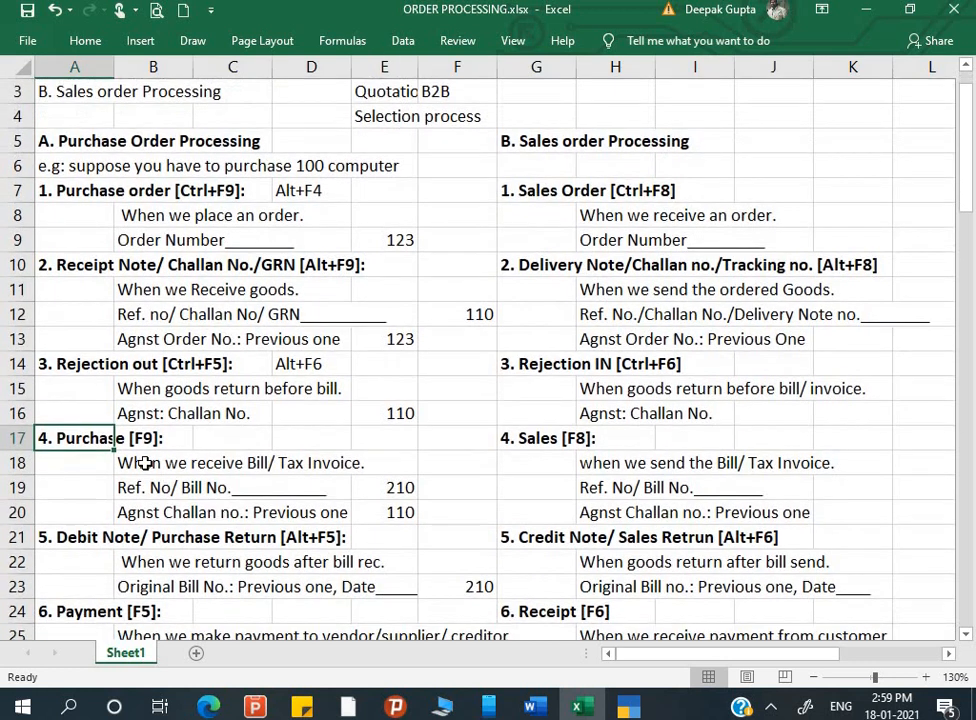
left_click(142, 465)
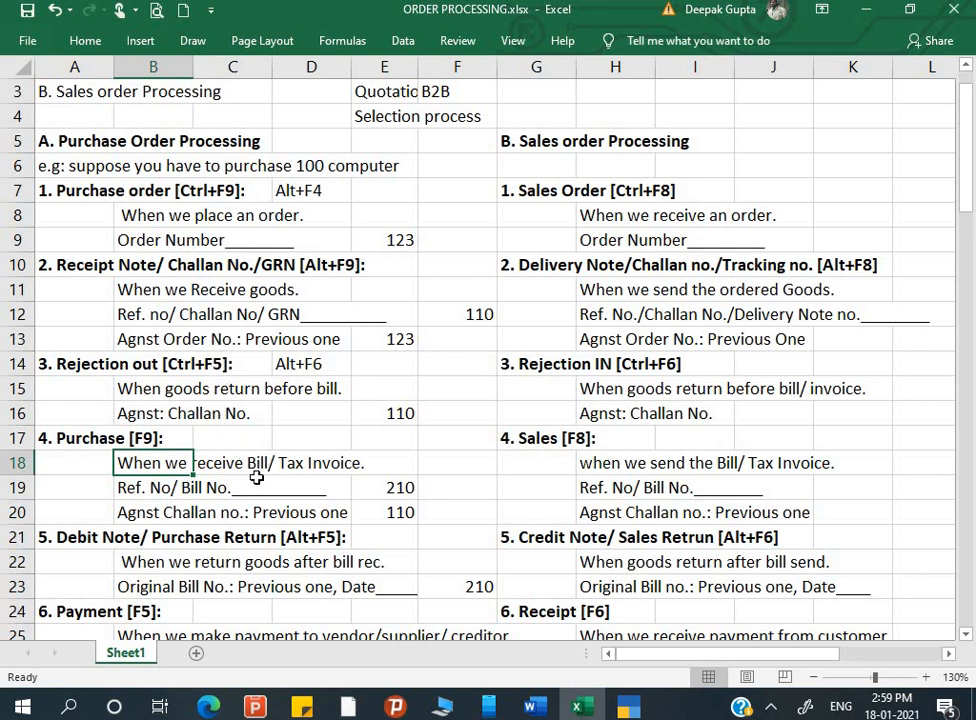
left_click(150, 489)
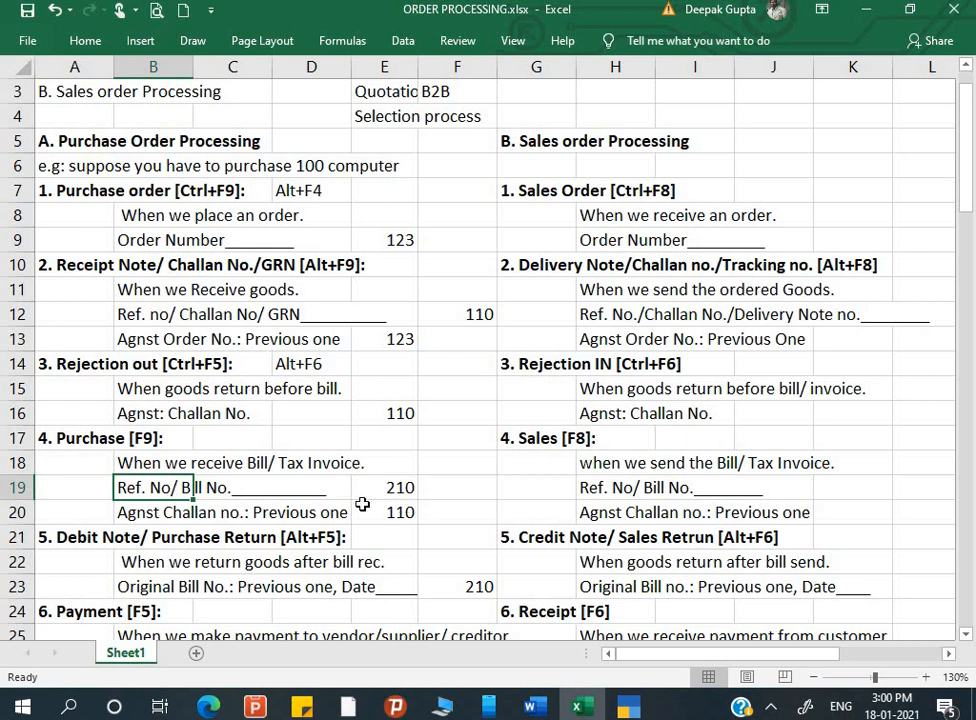
left_click(141, 512)
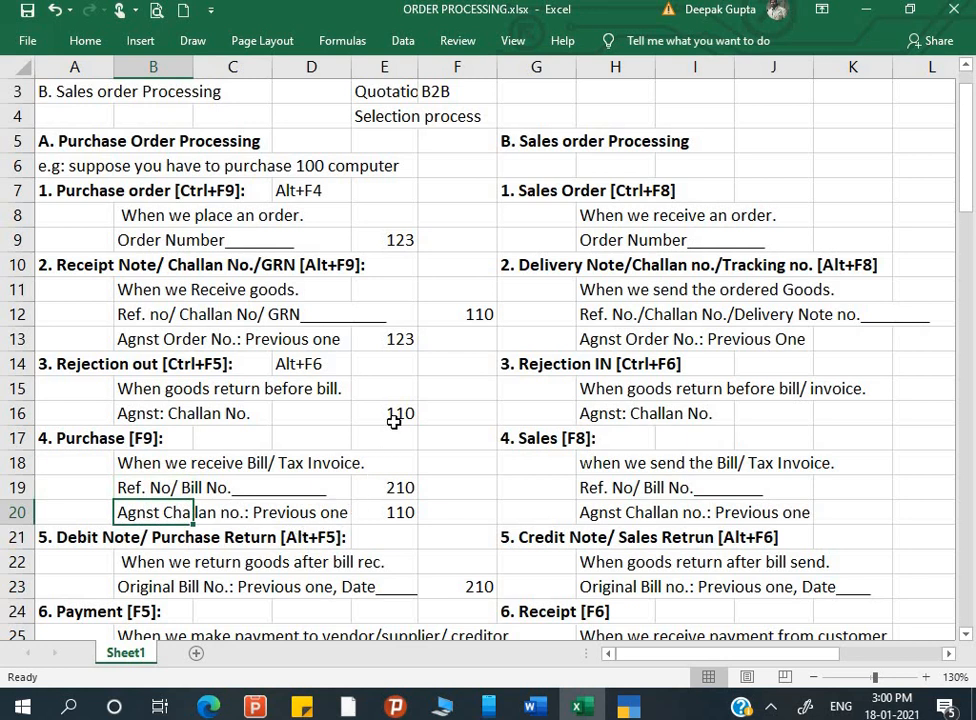
left_click(468, 318)
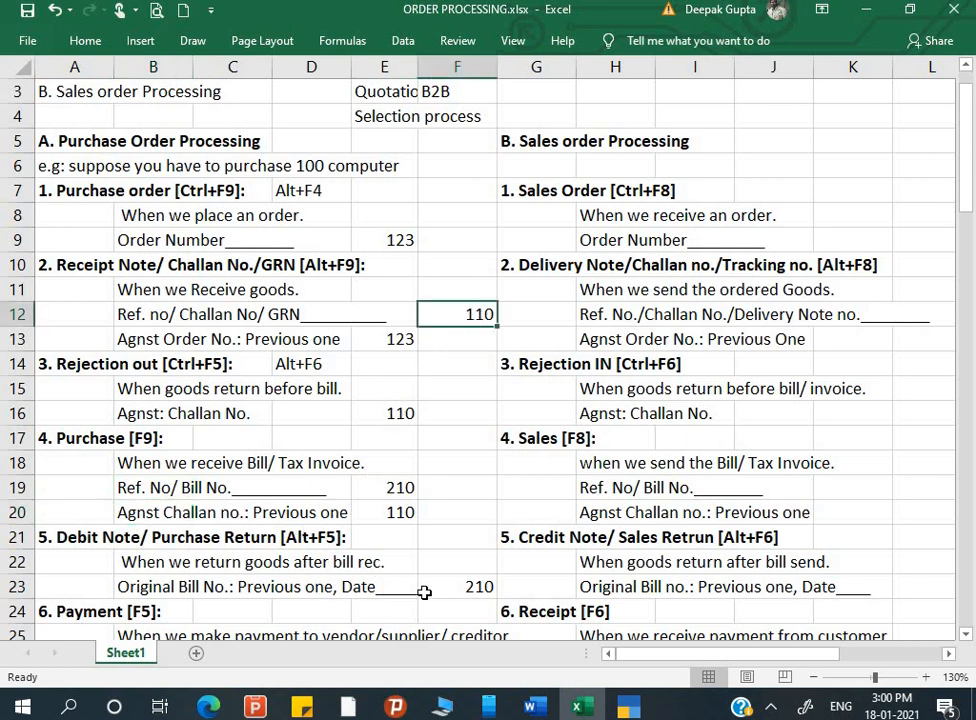
left_click(381, 507)
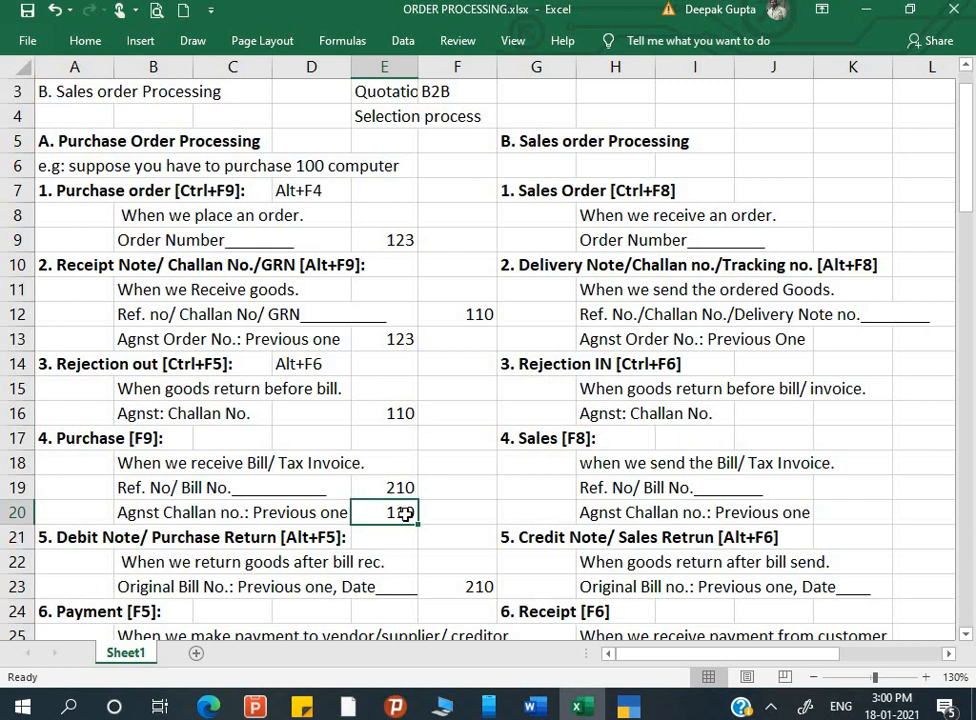
- Examine the Debit Note/ Purchase Return heading, the lines down to Payment, and when goods are returned under it
left_click(67, 534)
key("Down")
key("Down")
key("Down")
key("Down")
key("Down")
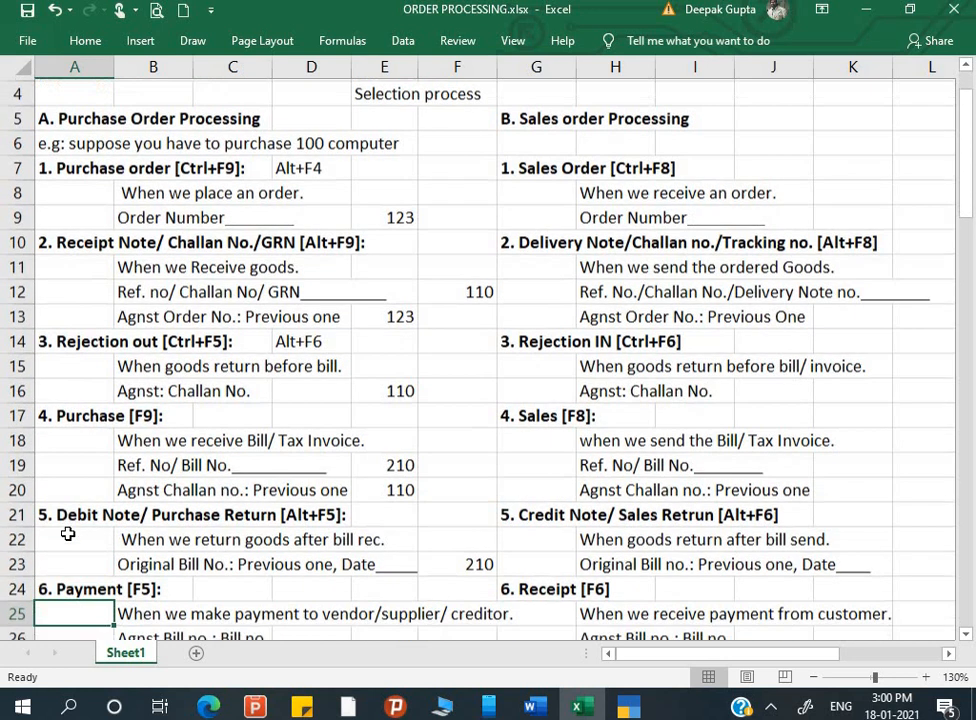
key("Up")
key("Up")
key("Up")
key("Up")
key("Up")
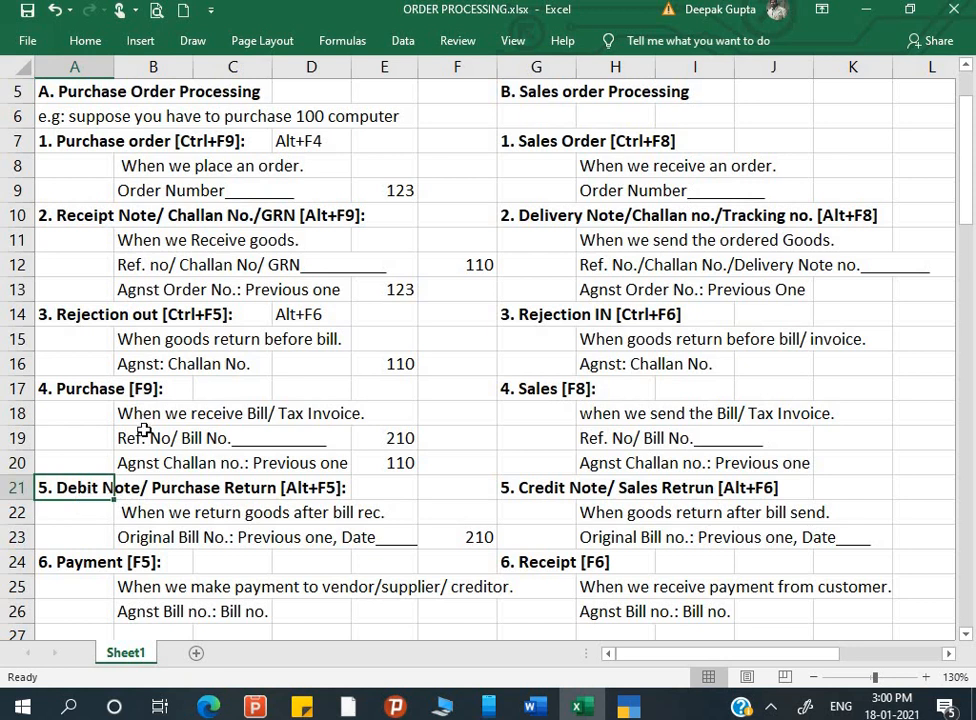
left_click(144, 509)
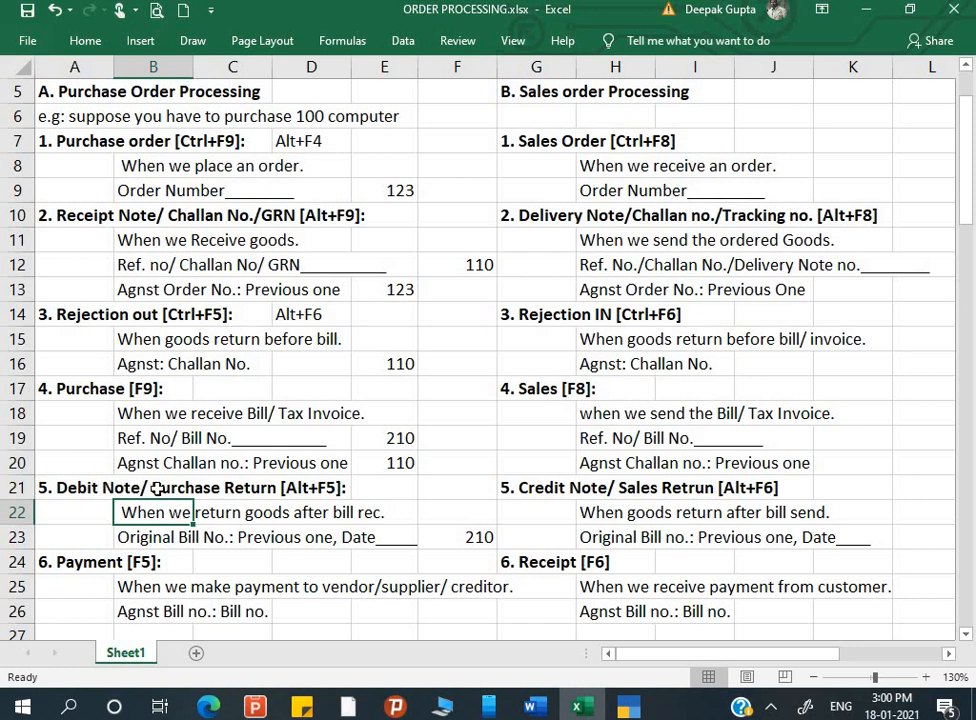
- Enter the note Ctrl+F9 in cell E21, beside the Debit Note/ Purchase Return [Alt+F5] heading
left_click(380, 490)
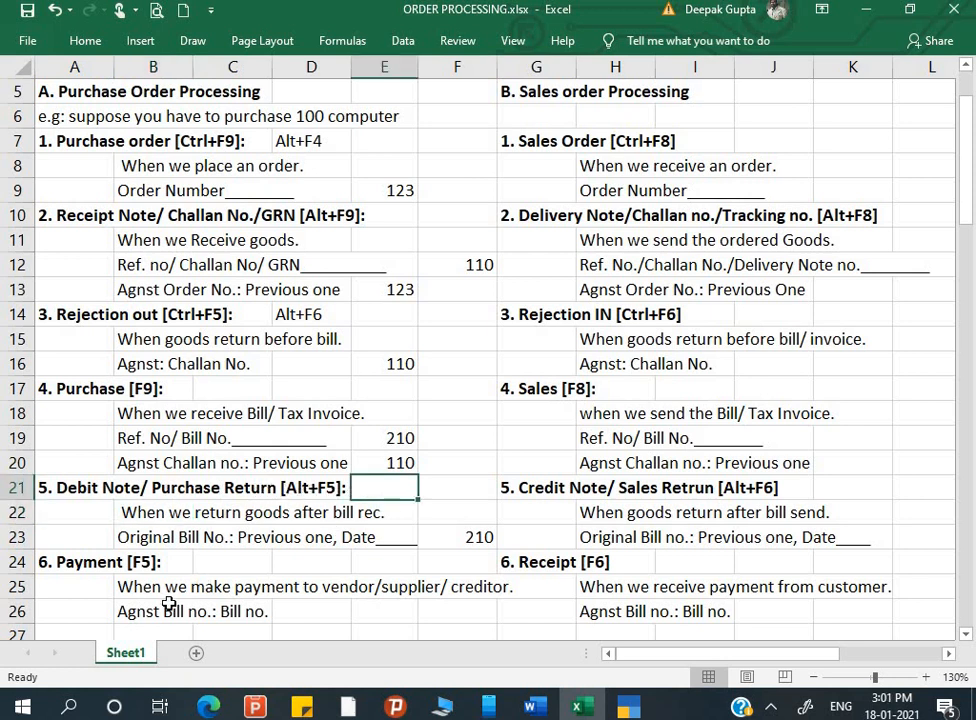
type("Ctrl")
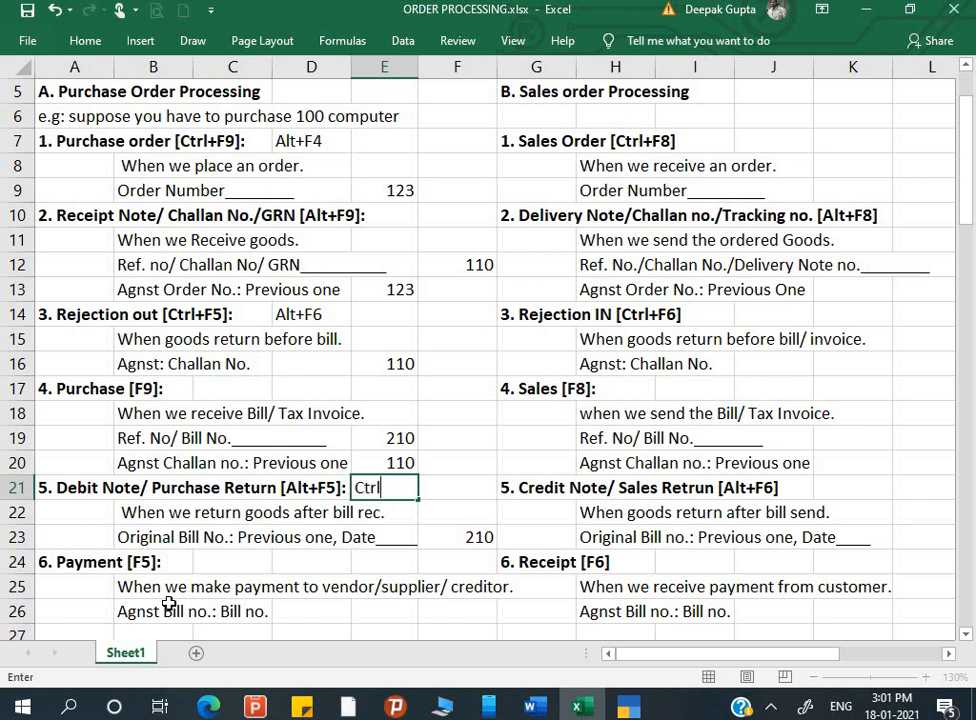
type("+F9")
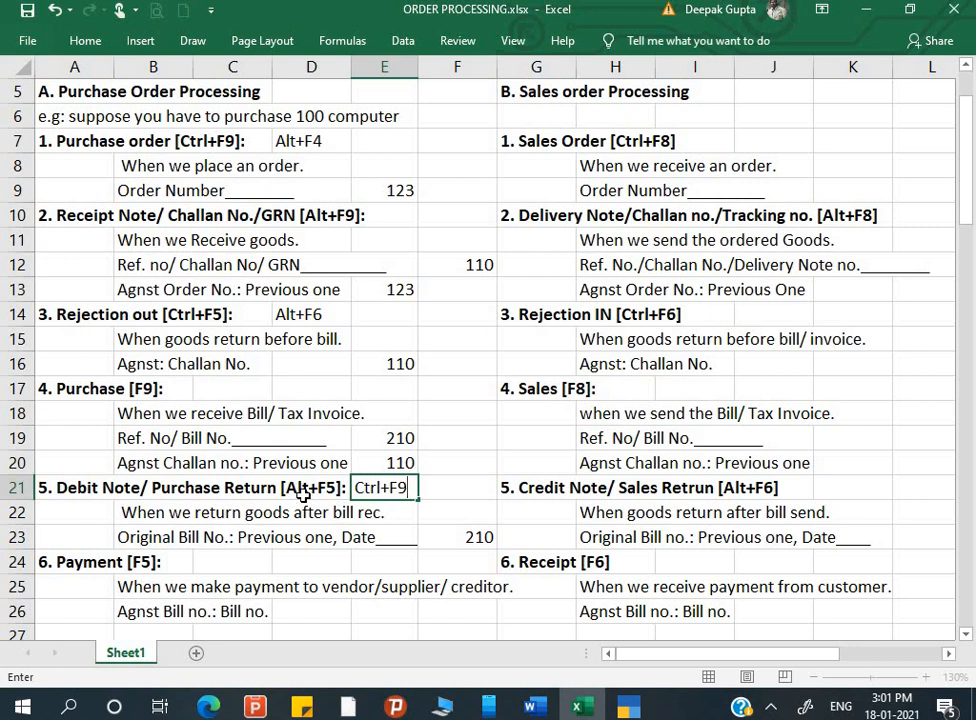
left_click(162, 519)
- Examine the Debit Note's original bill number and date line, along with the Payment stage's bill reference
left_click(159, 530)
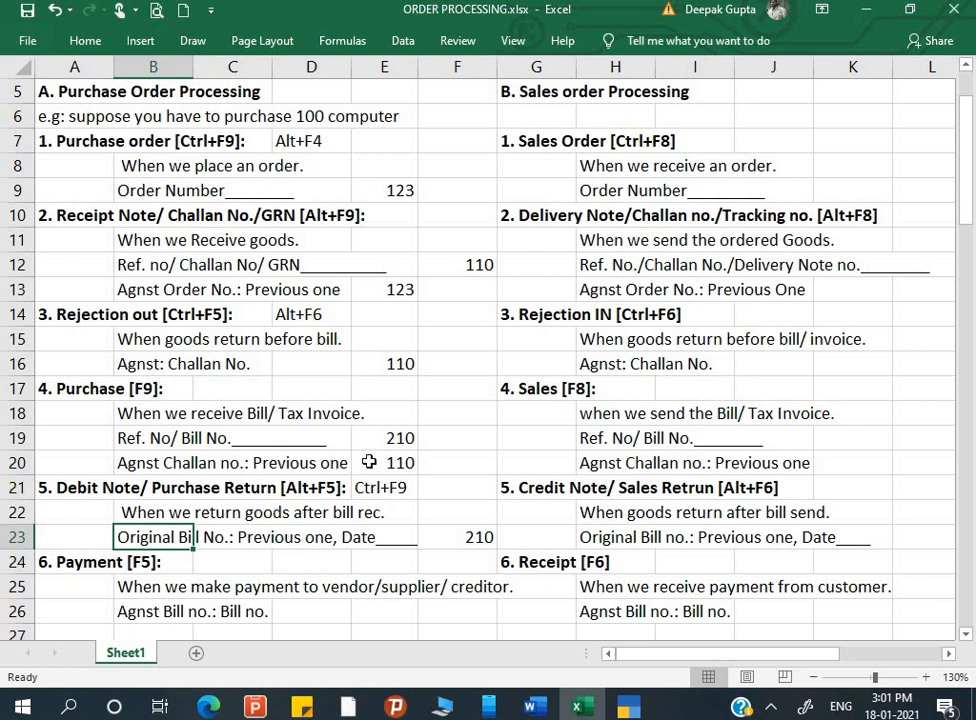
left_click(462, 537)
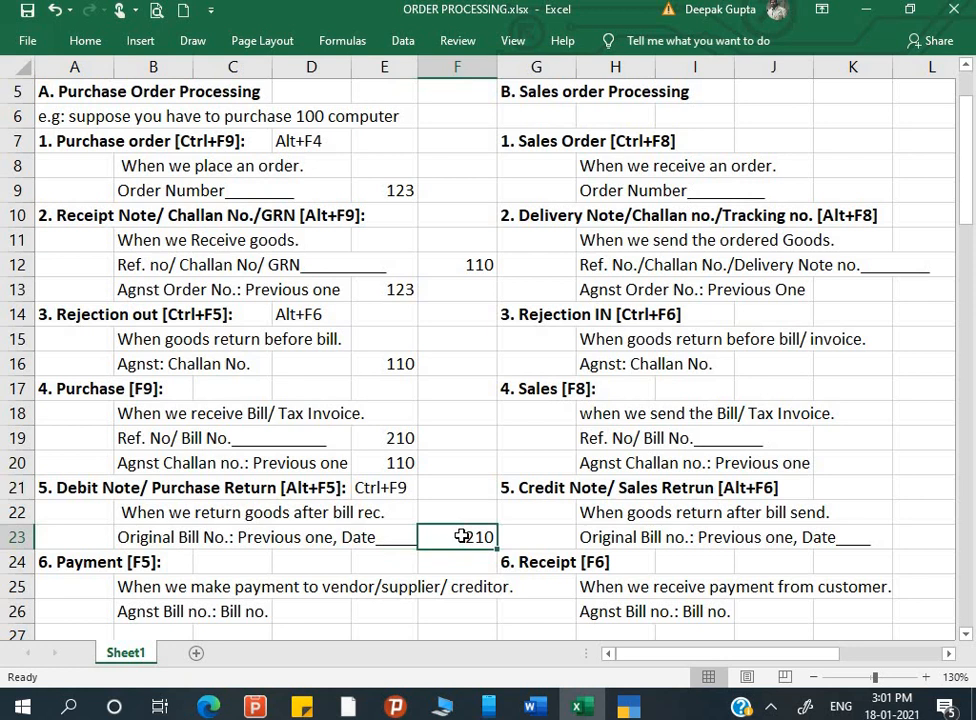
left_click(250, 542)
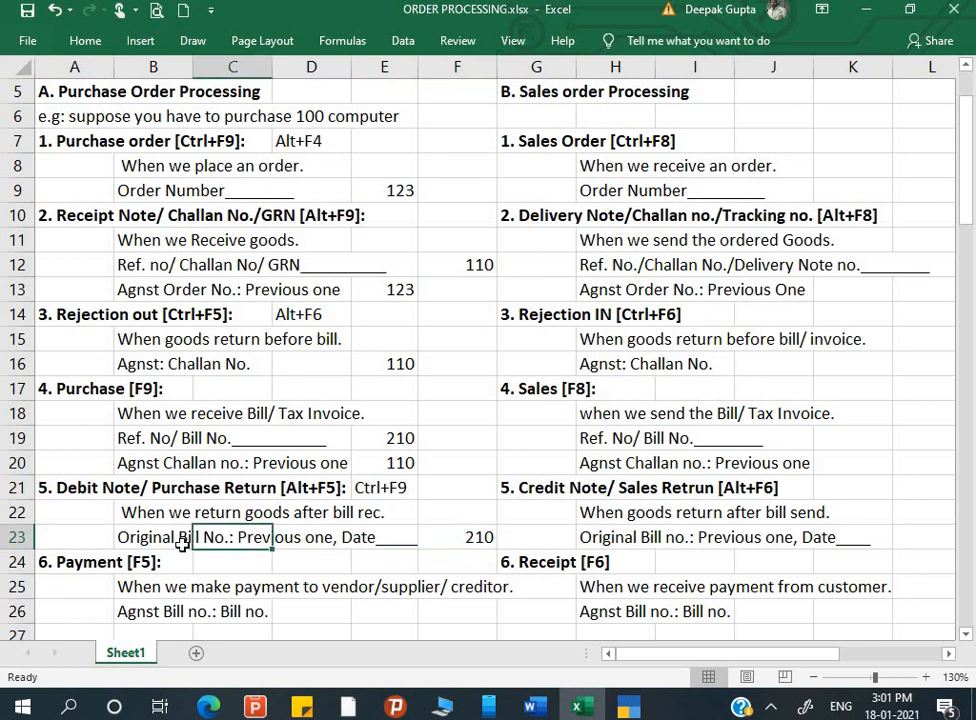
left_click(160, 545)
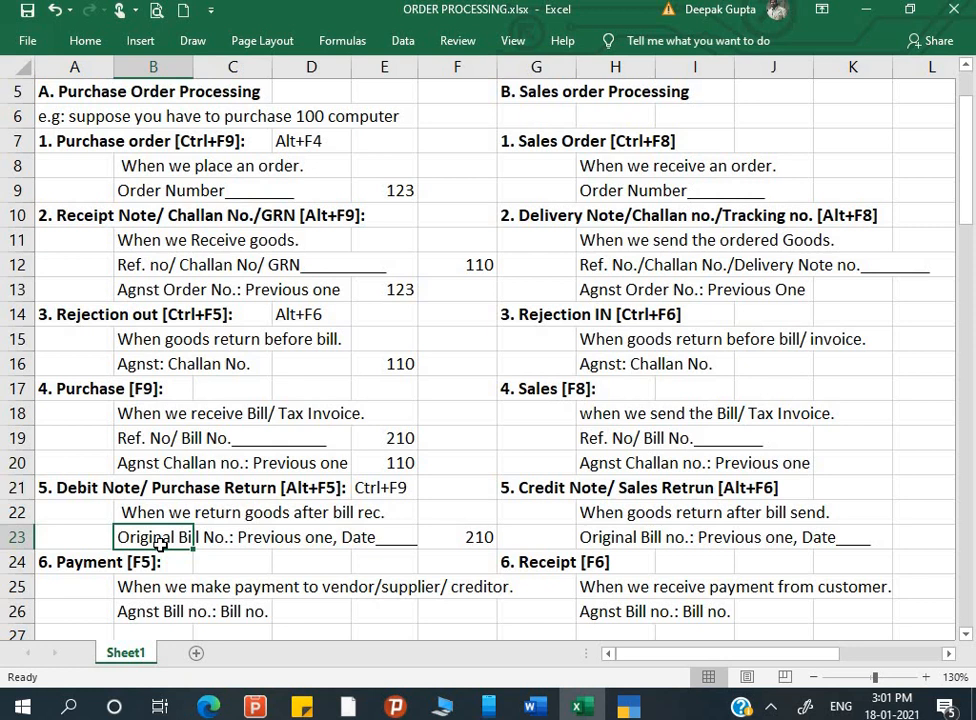
left_click(323, 541)
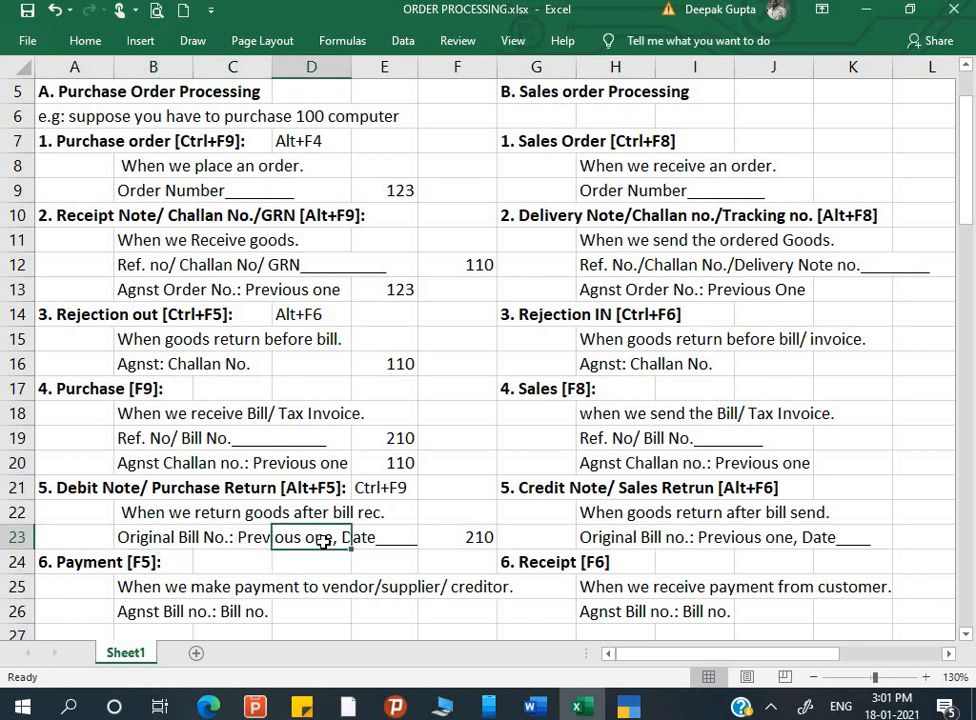
left_click(70, 563)
scroll(71, 563, "down", 1)
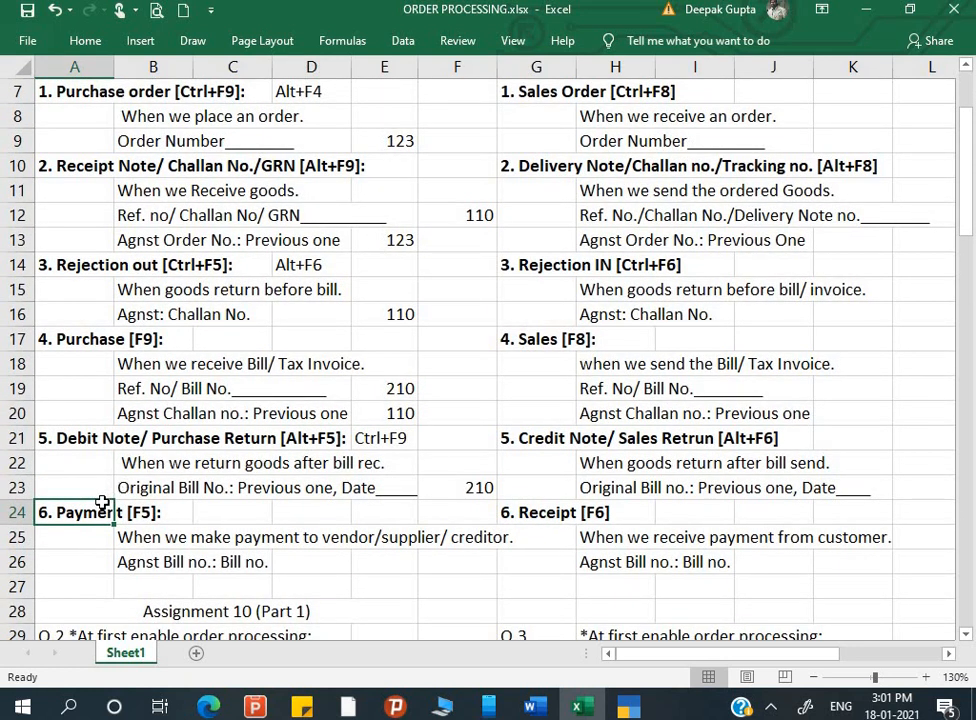
left_click(155, 556)
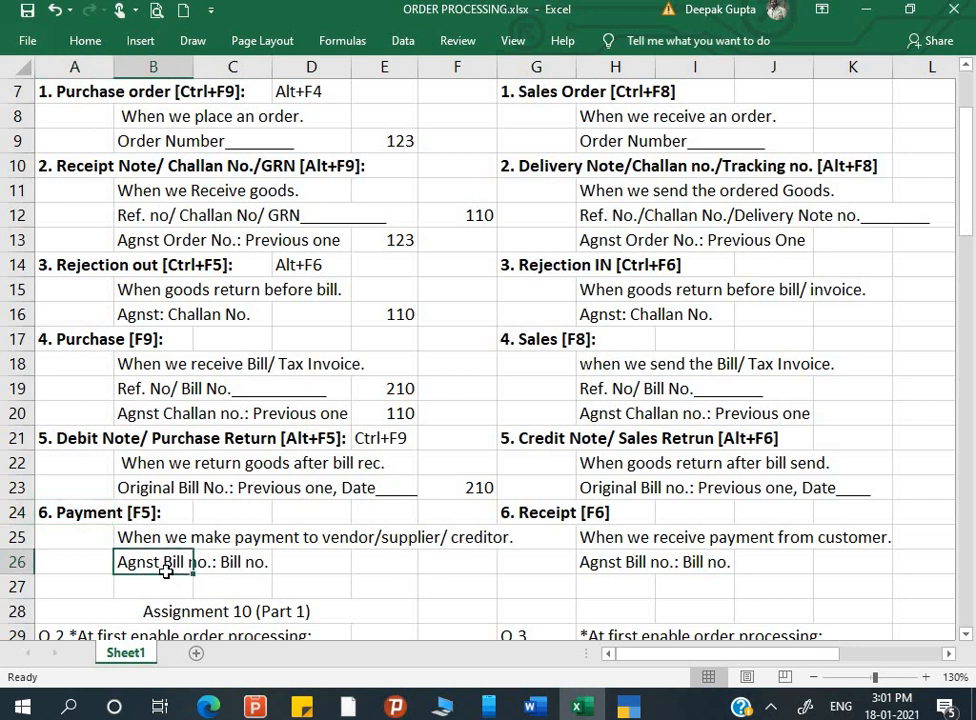
- Compare the Debit Note/ Purchase Return heading with the Credit Note heading on the sales side
scroll(185, 562, "up", 1)
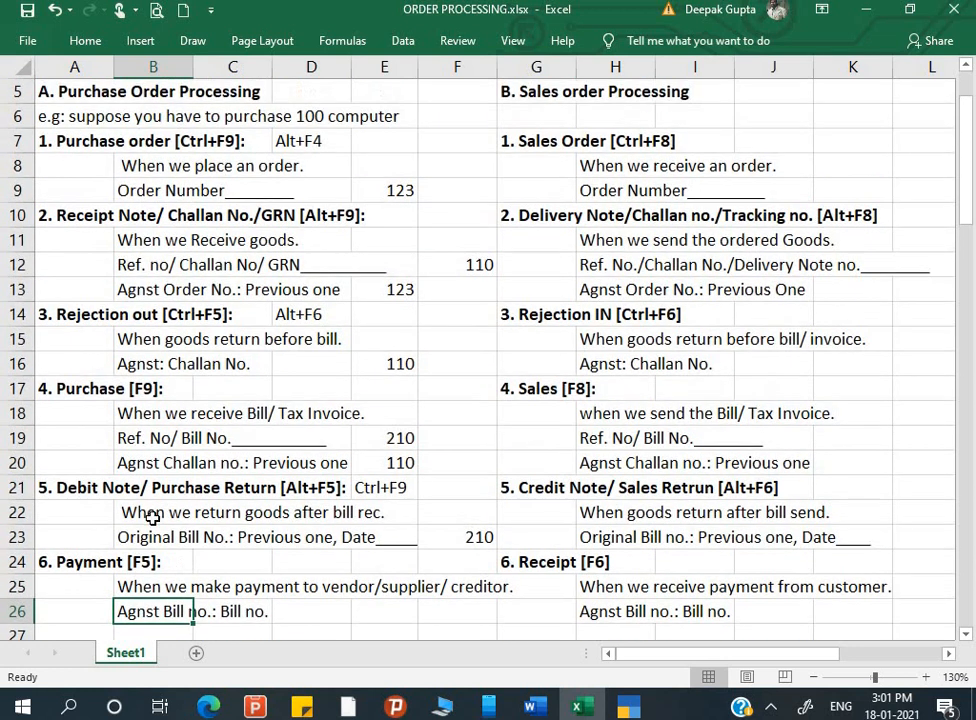
left_click(137, 488)
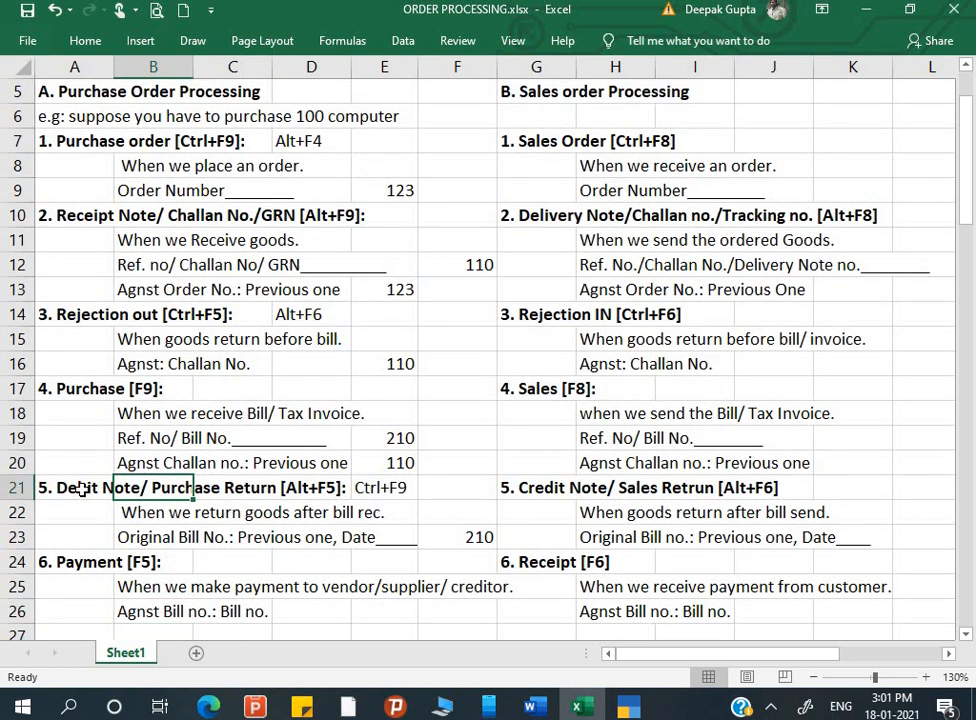
key("Left")
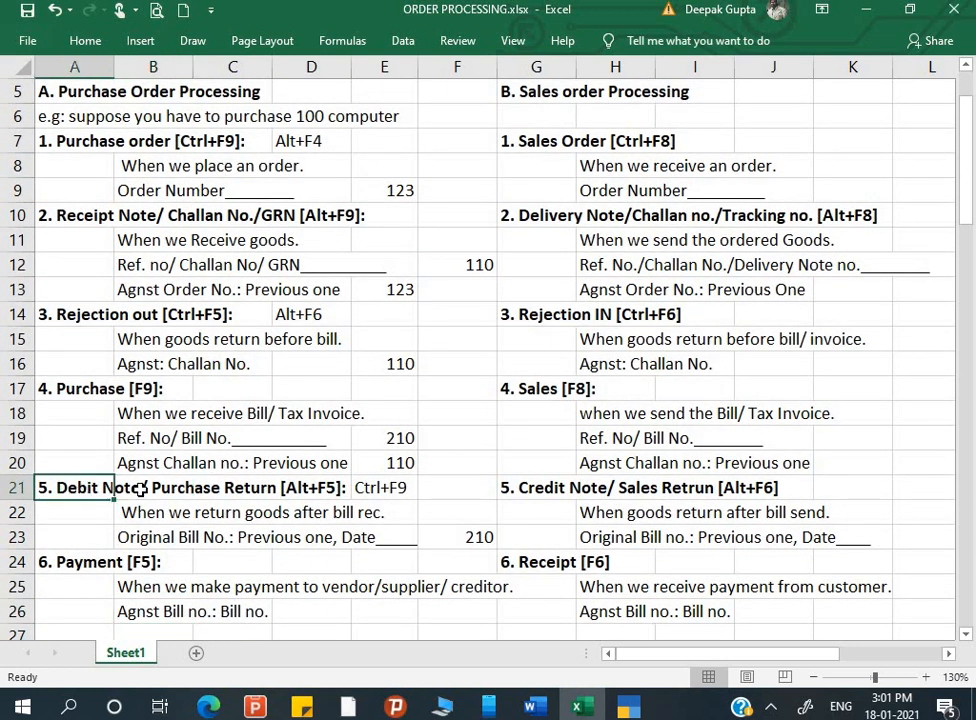
left_click(505, 488)
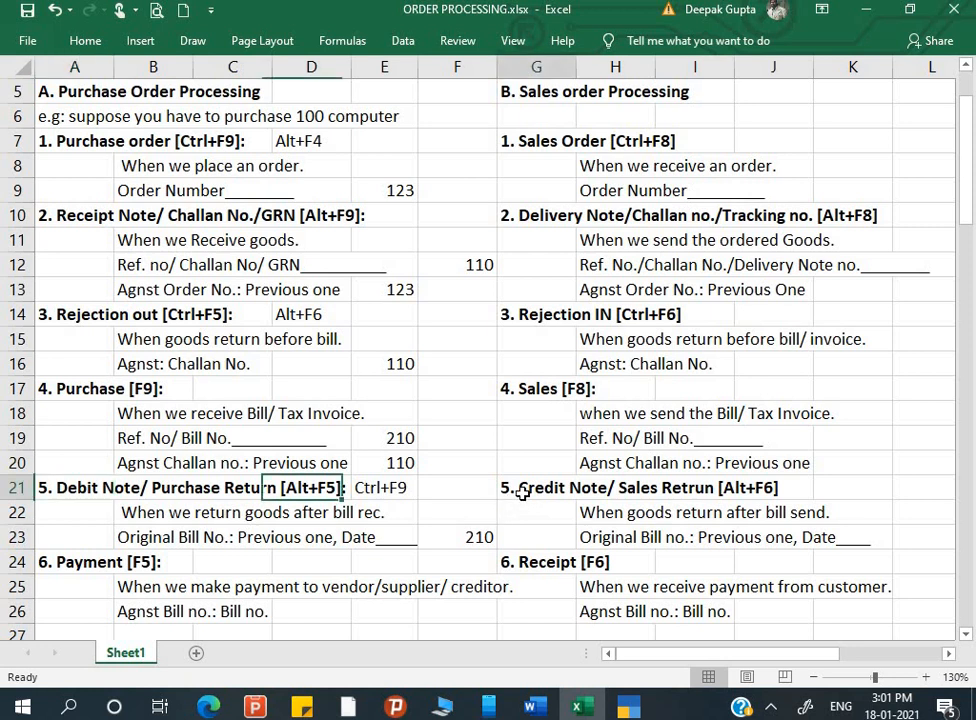
left_click(90, 492)
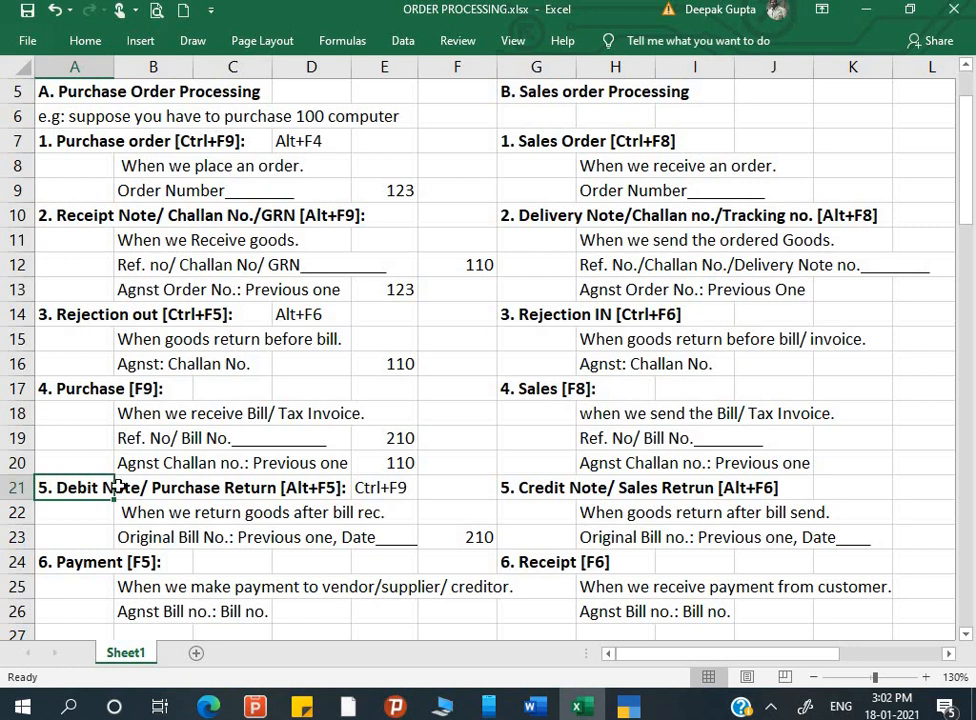
- Examine the Credit Note/ Sales Retrun heading and the Payment [F5] stage with its bill reference
left_click(552, 496)
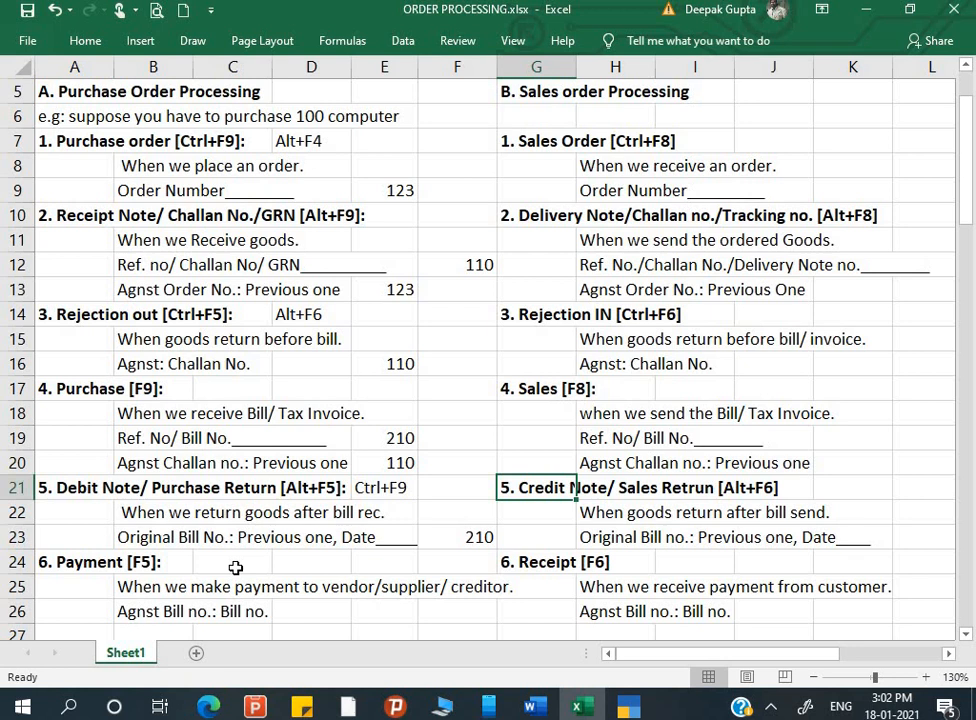
scroll(261, 593, "up", 1)
scroll(271, 600, "down", 2)
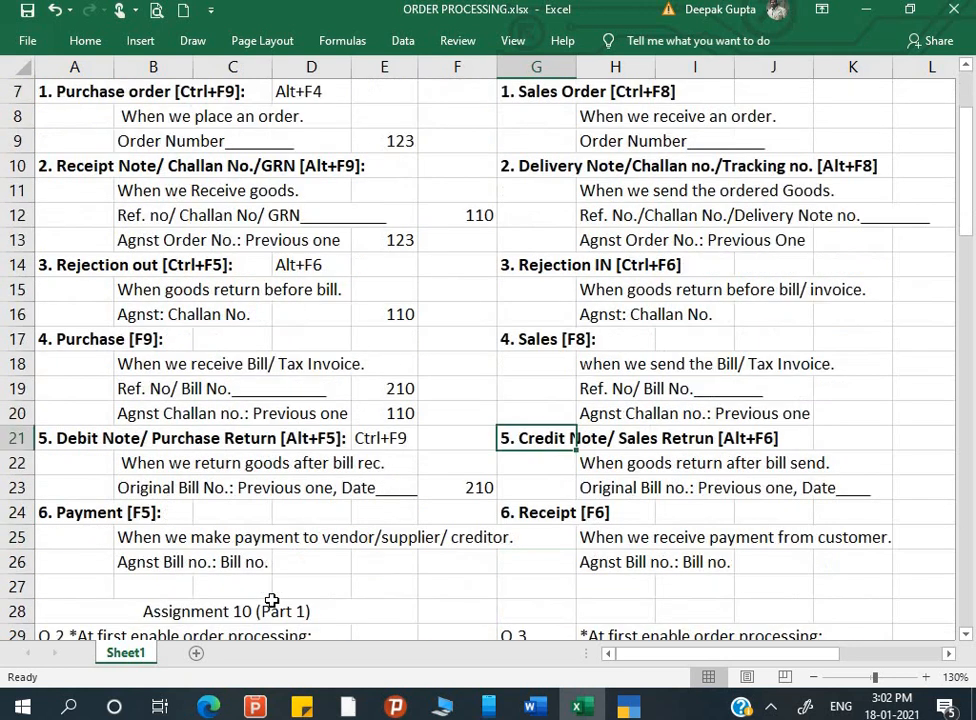
left_click(87, 512)
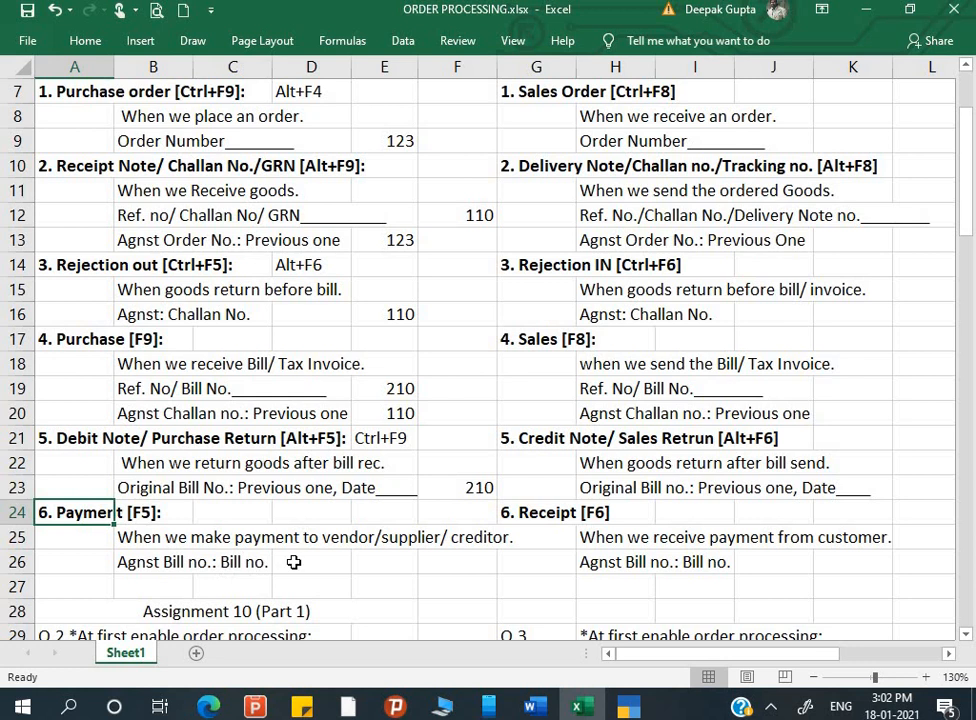
scroll(293, 562, "up", 2)
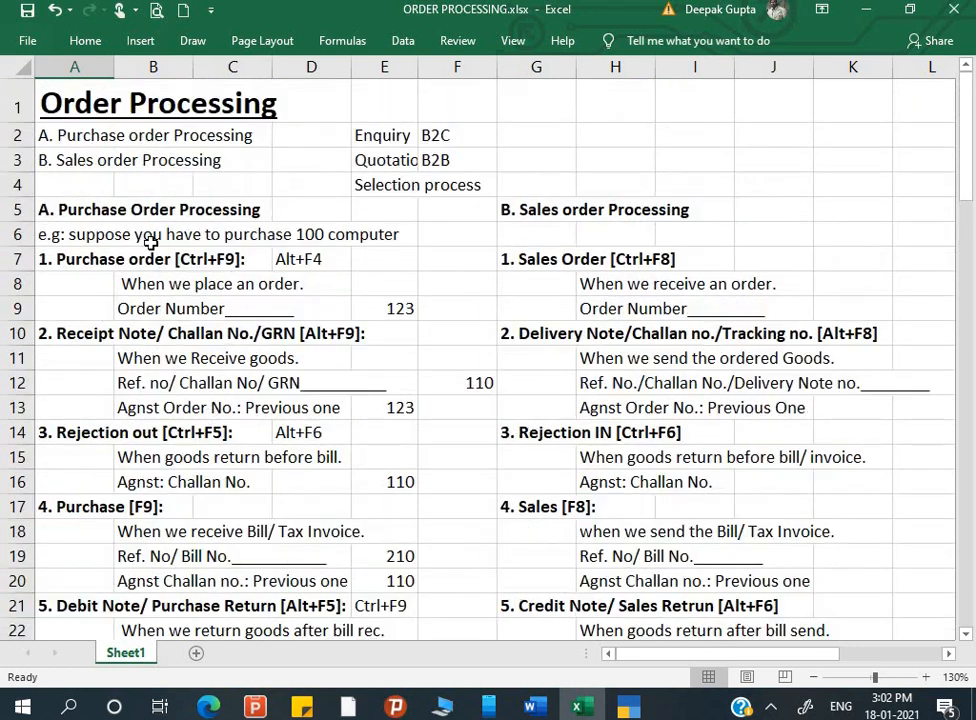
- Enter the note Alt+F5 in cell J7, beside the Sales Order [Ctrl+F8] heading under Sales order Processing
left_click(553, 213)
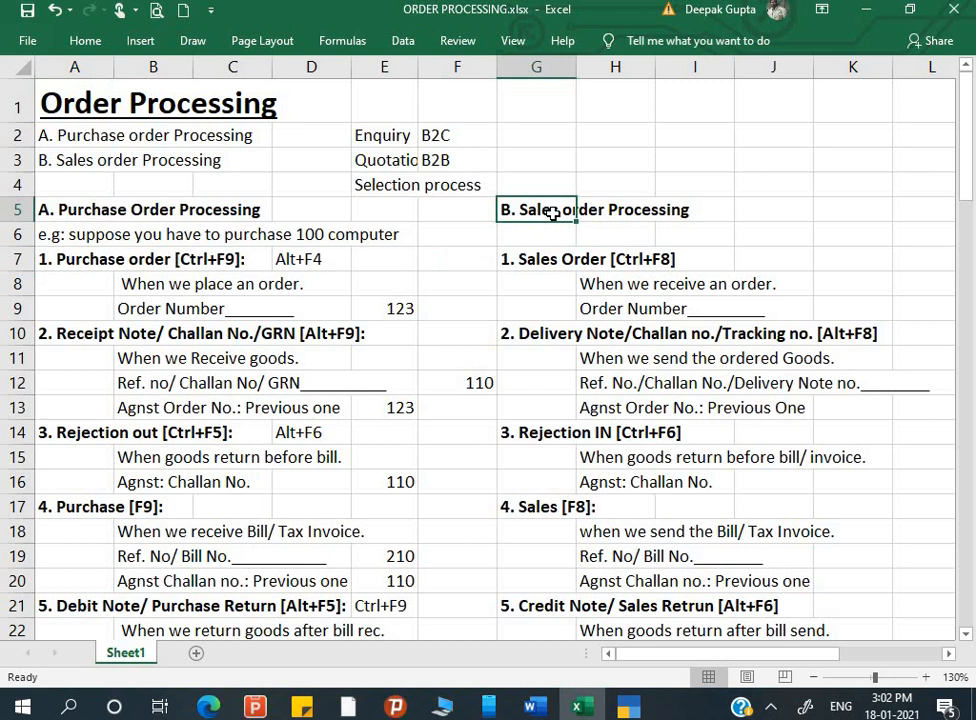
left_click(540, 259)
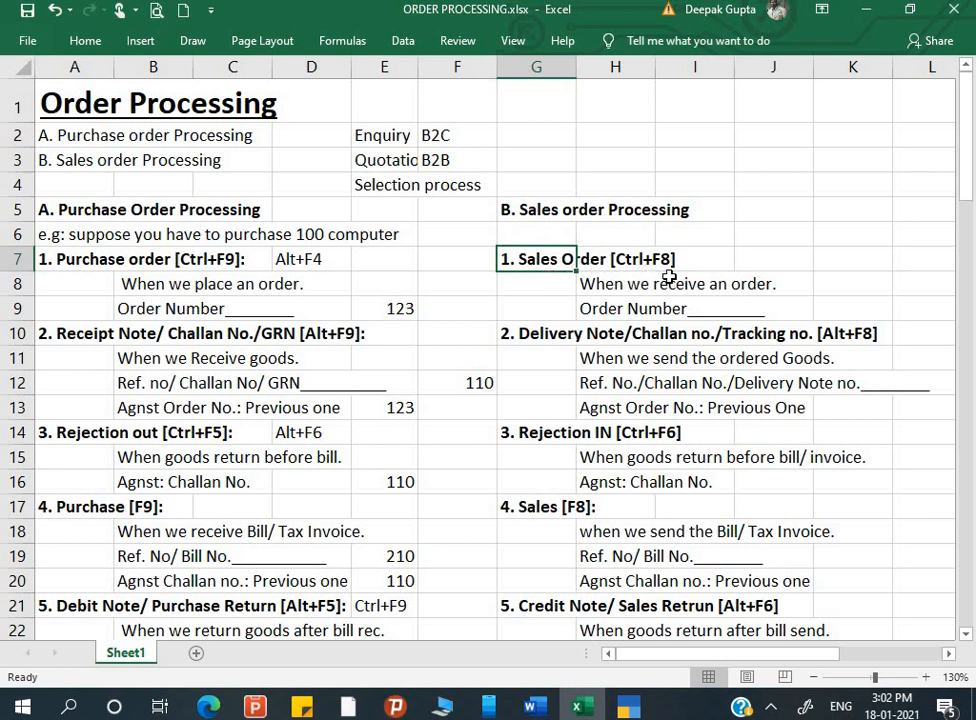
left_click(755, 263)
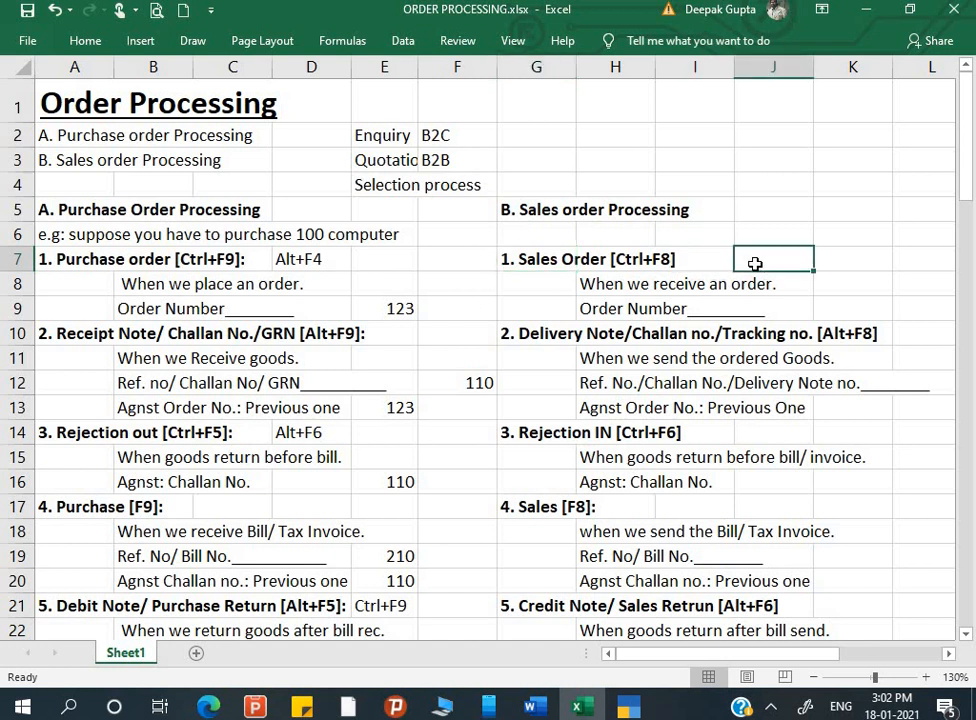
type("Alt")
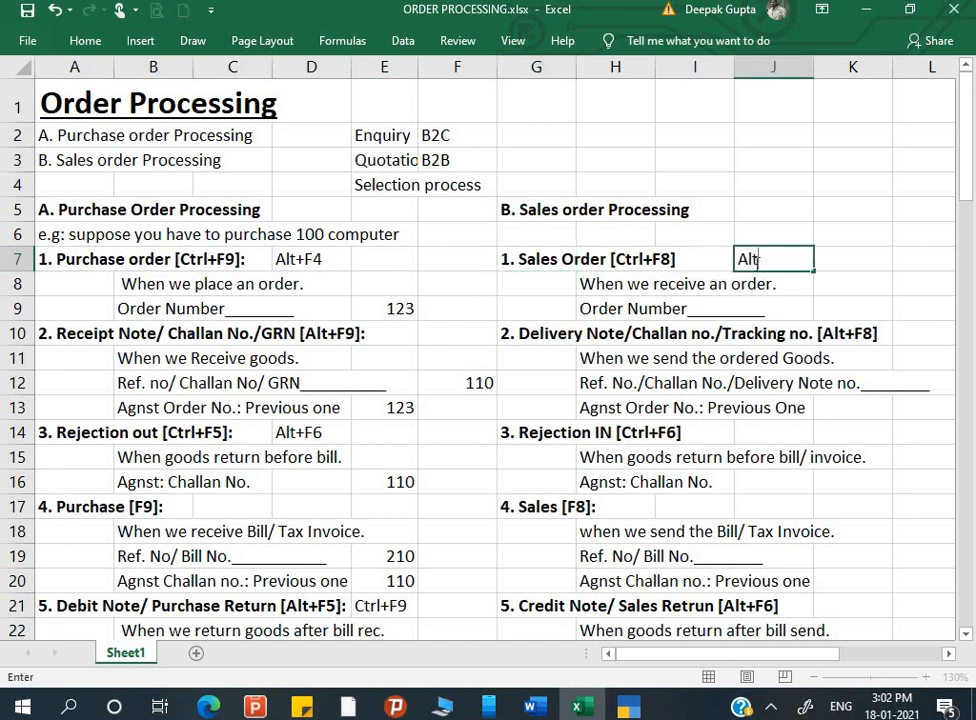
type("+F5")
key("Return")
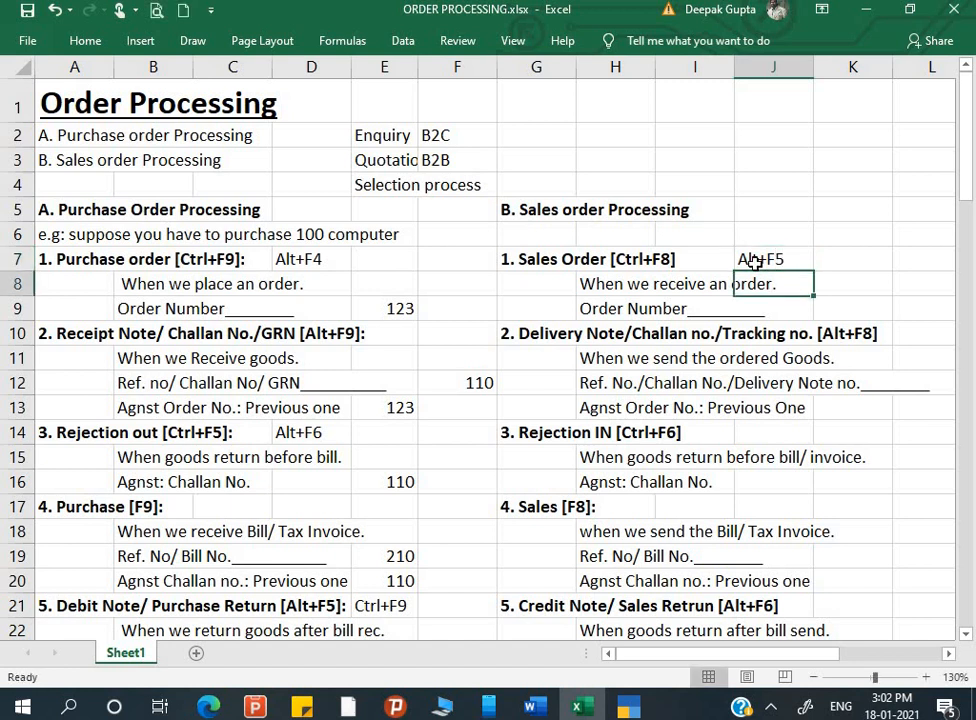
- Examine the Sales Order's description and order number lines, plus the Delivery Note and Rejection IN headings
left_click(640, 280)
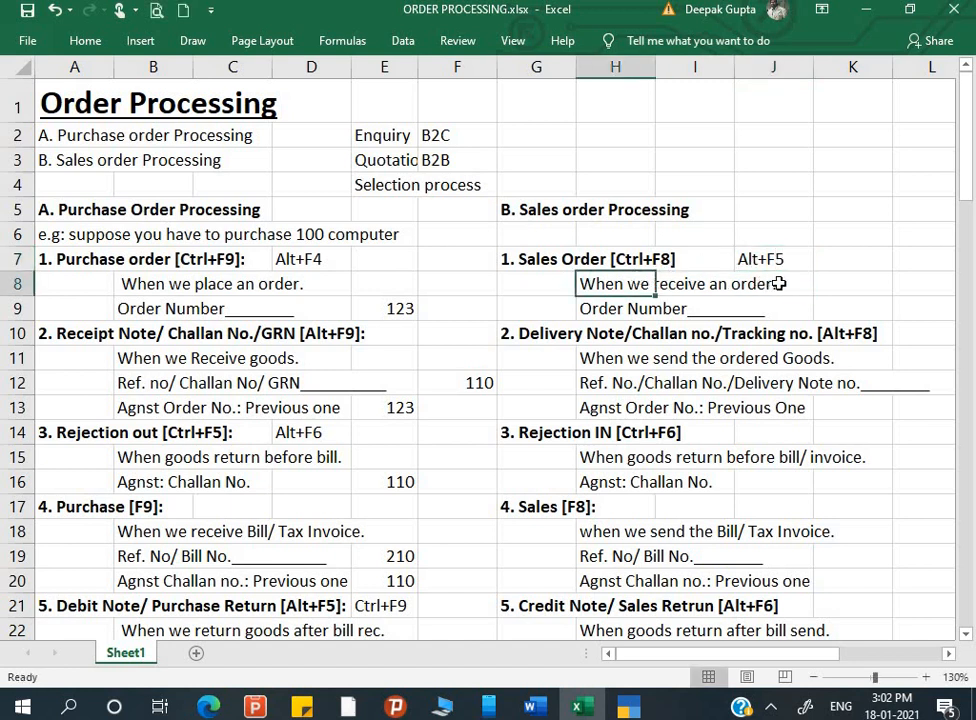
left_click(629, 308)
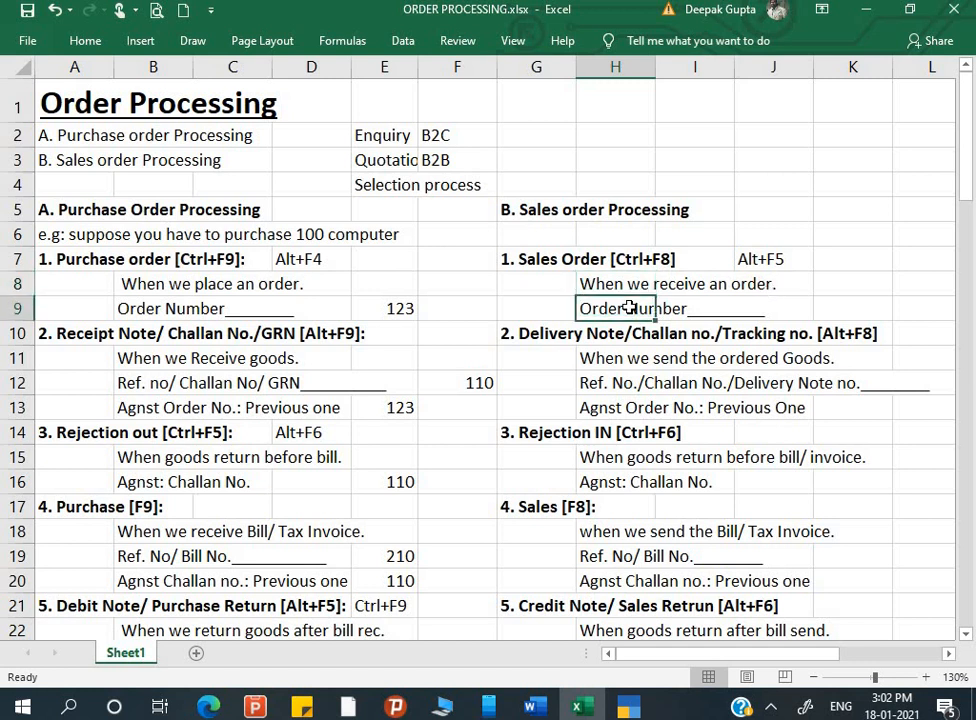
left_click(548, 336)
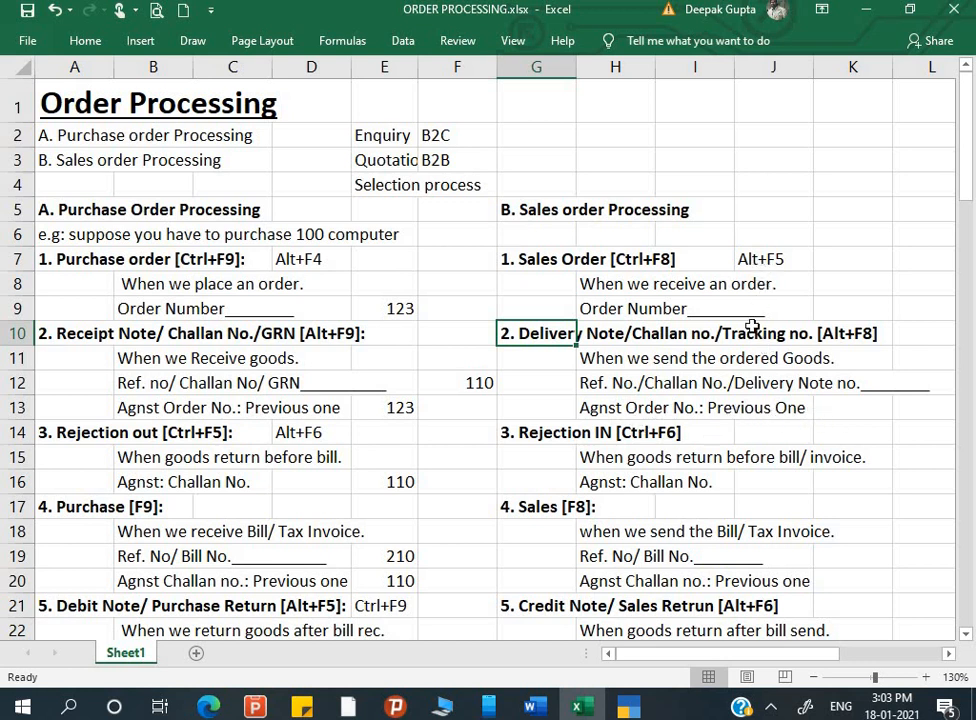
left_click(540, 430)
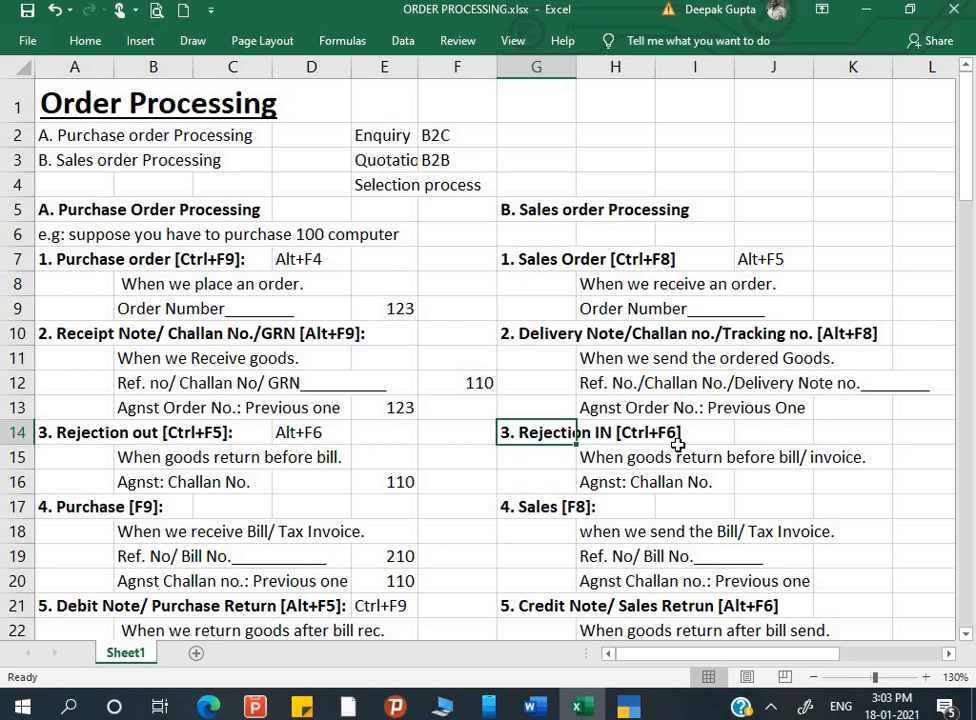
- Examine the Sales [F8] stage's invoice and bill number lines, plus the Credit Note and Receipt headings
left_click(555, 510)
scroll(614, 551, "down", 1)
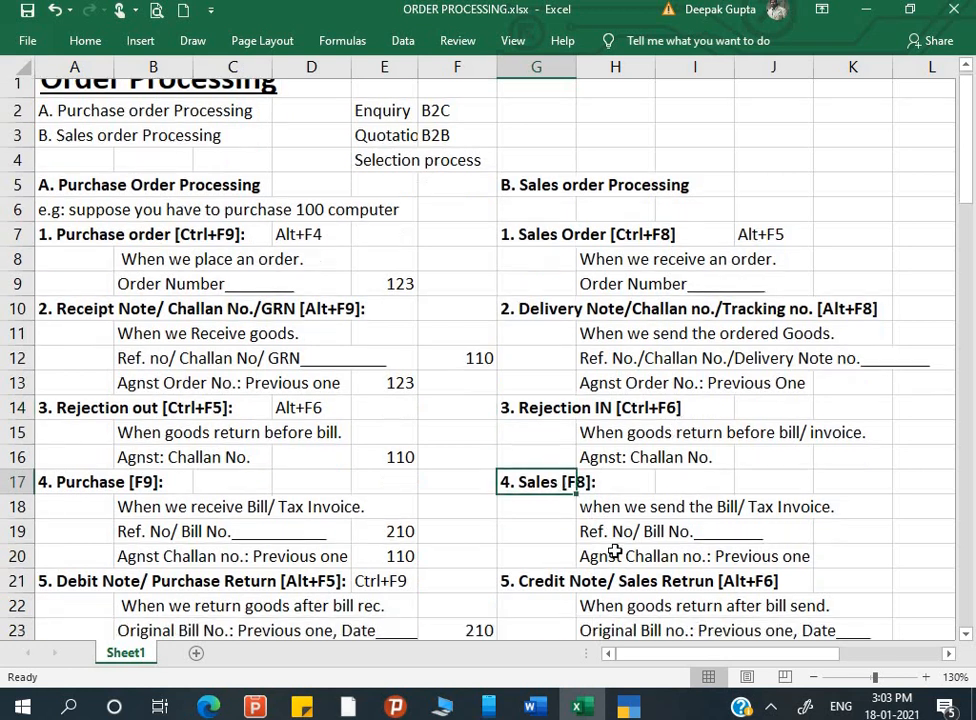
left_click(600, 488)
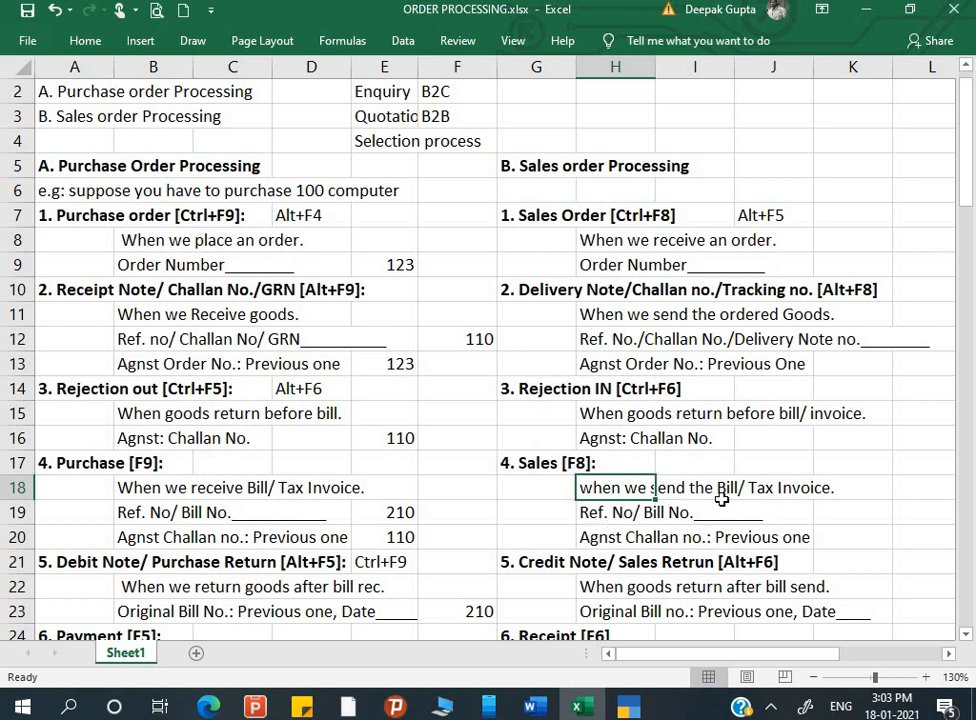
left_click(591, 517)
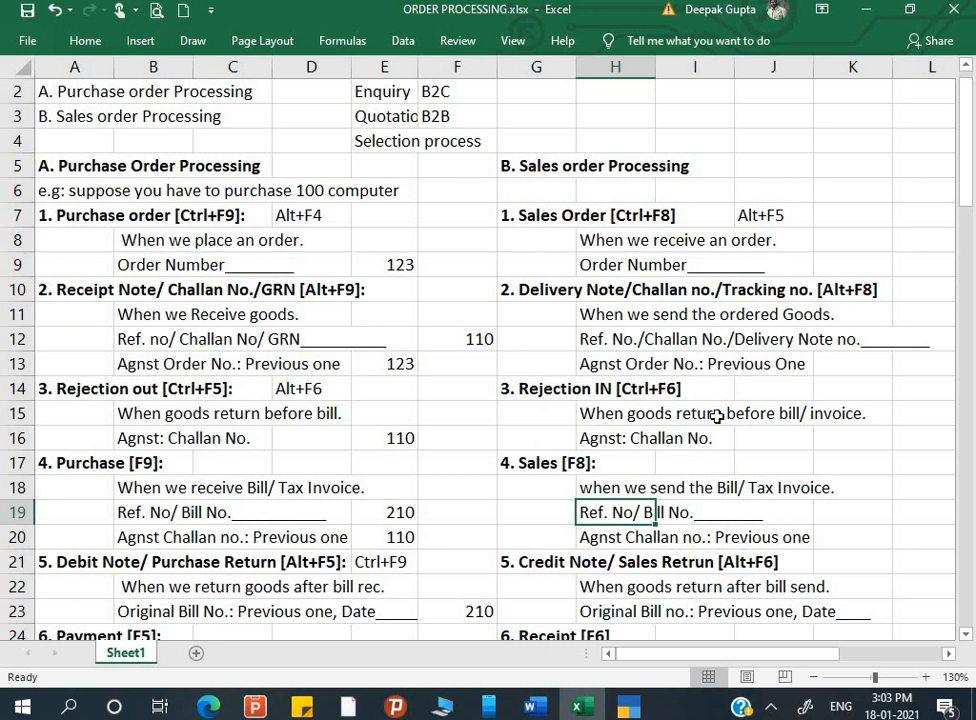
scroll(615, 536, "down", 1)
scroll(613, 537, "down", 1)
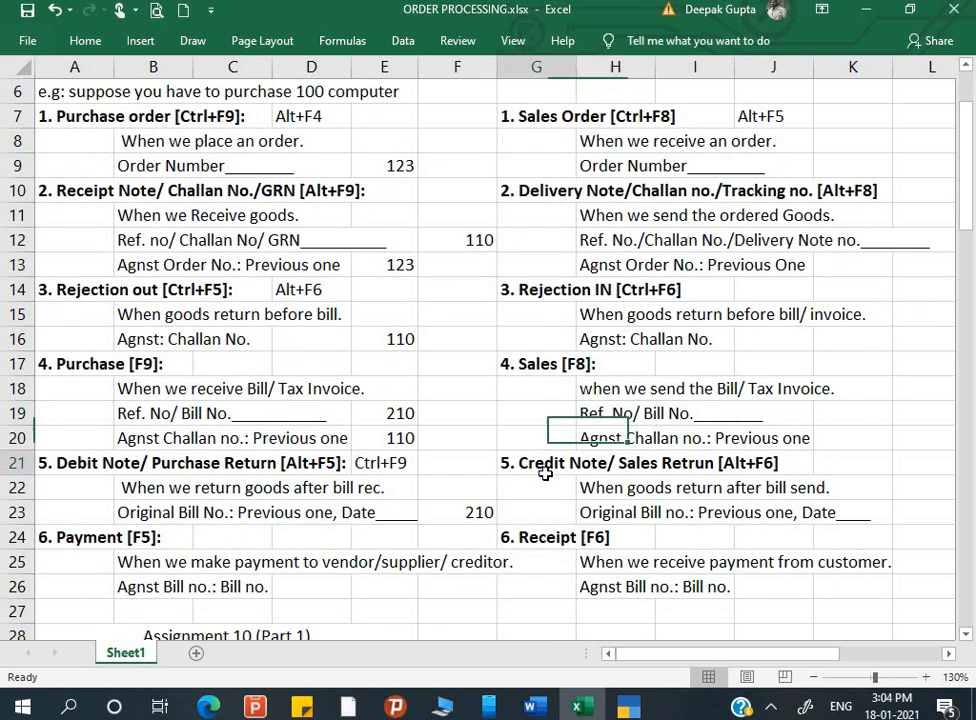
left_click(545, 473)
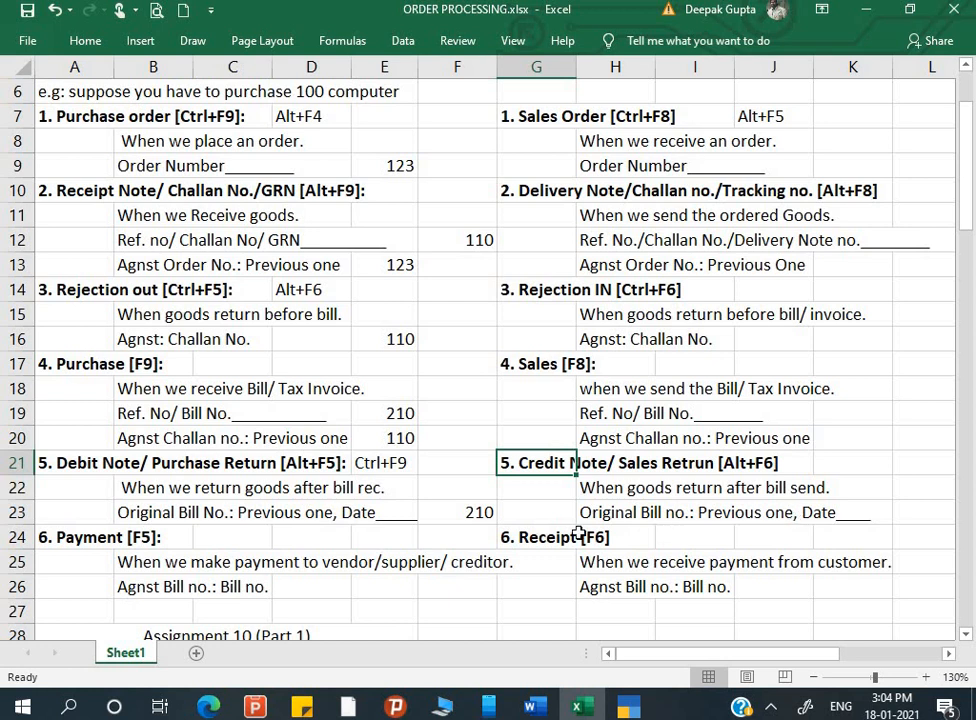
left_click(543, 537)
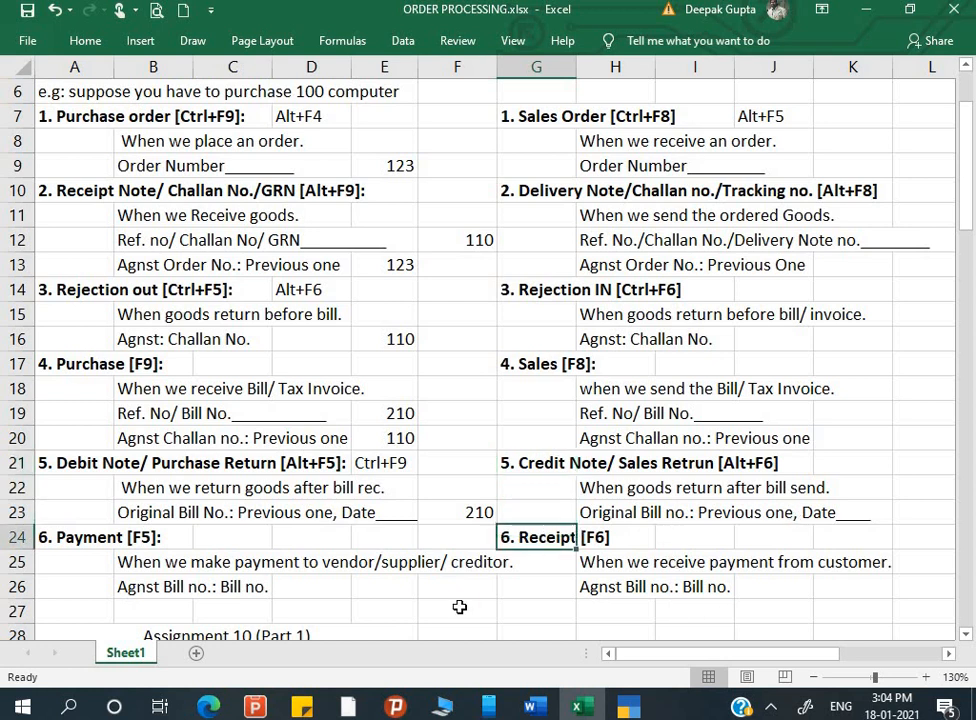
- Highlight the purchase stages in A5:B20 and the sales stages in G5:H24 to compare both processes
left_click(402, 601)
scroll(402, 601, "up", 2)
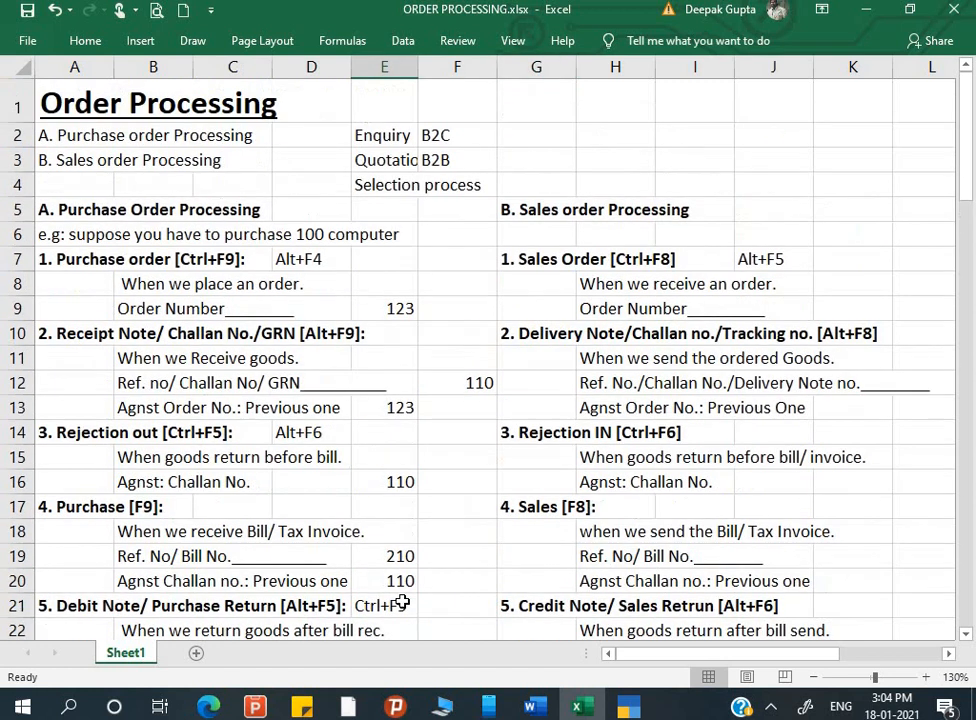
left_click_drag(105, 205, 126, 591)
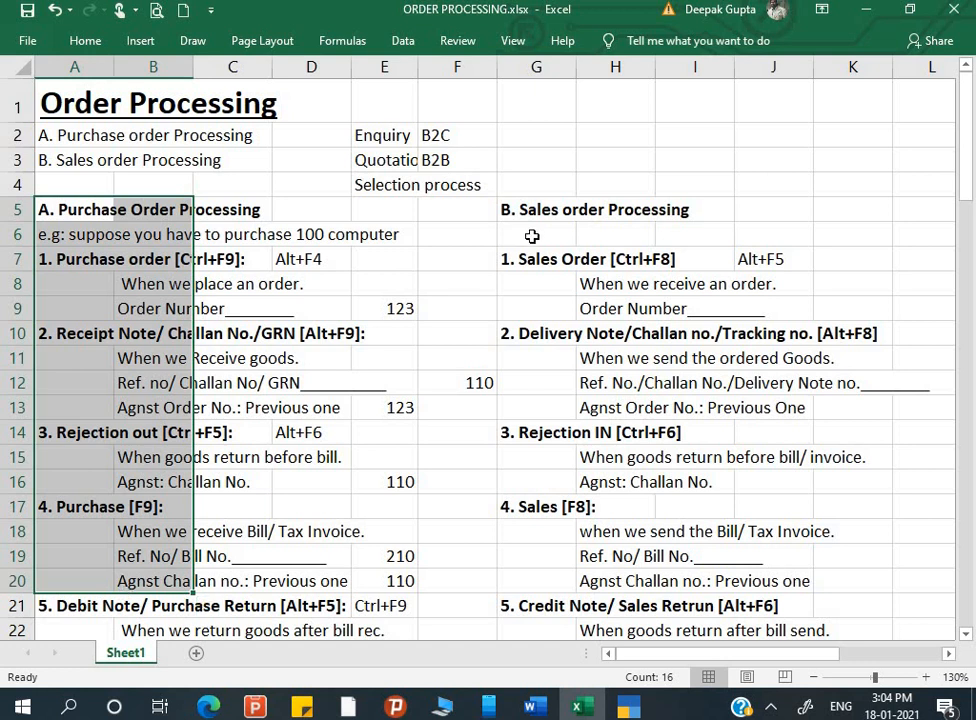
left_click_drag(523, 211, 617, 640)
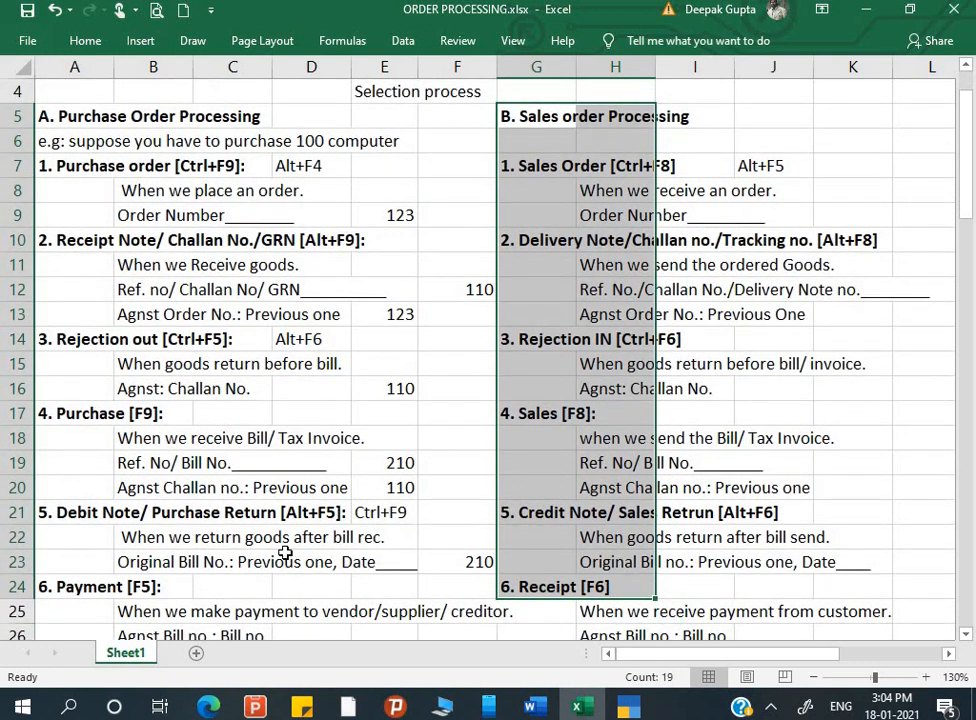
- Examine the Assignment 10 (Part 1) section and its Q.2 instructions for enabling order processing
left_click(285, 553)
scroll(285, 553, "down", 4)
scroll(285, 553, "down", 1)
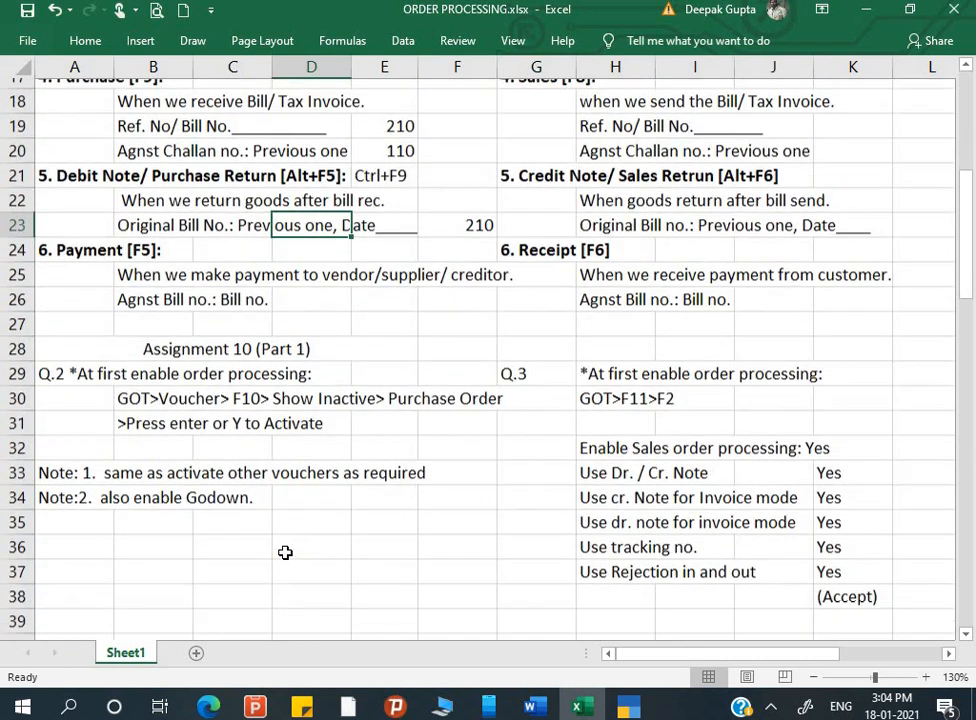
left_click(168, 340)
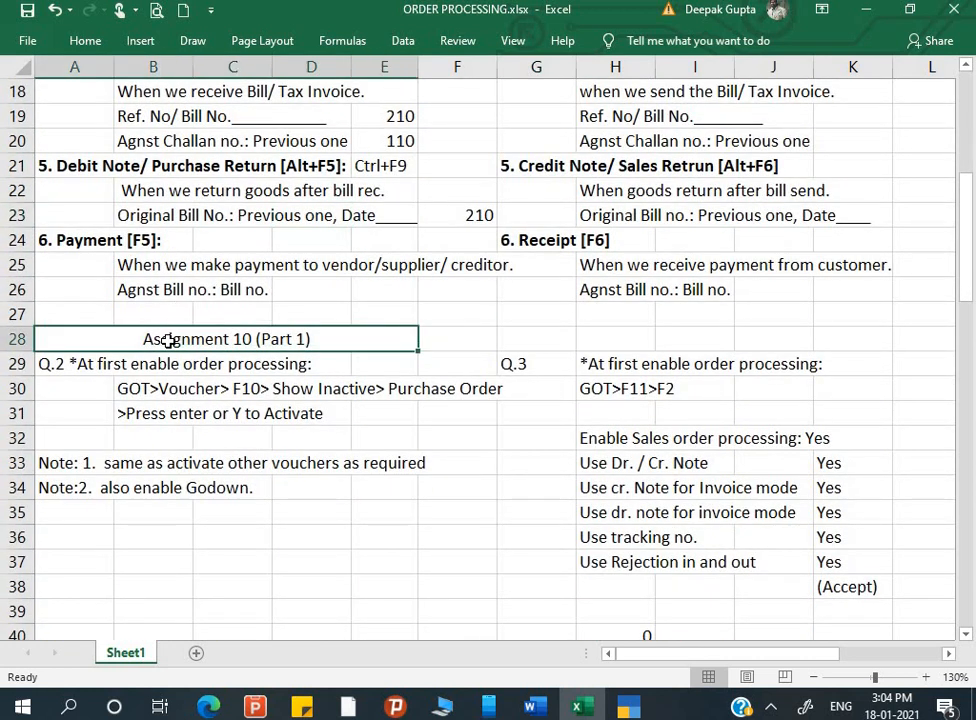
left_click(67, 366)
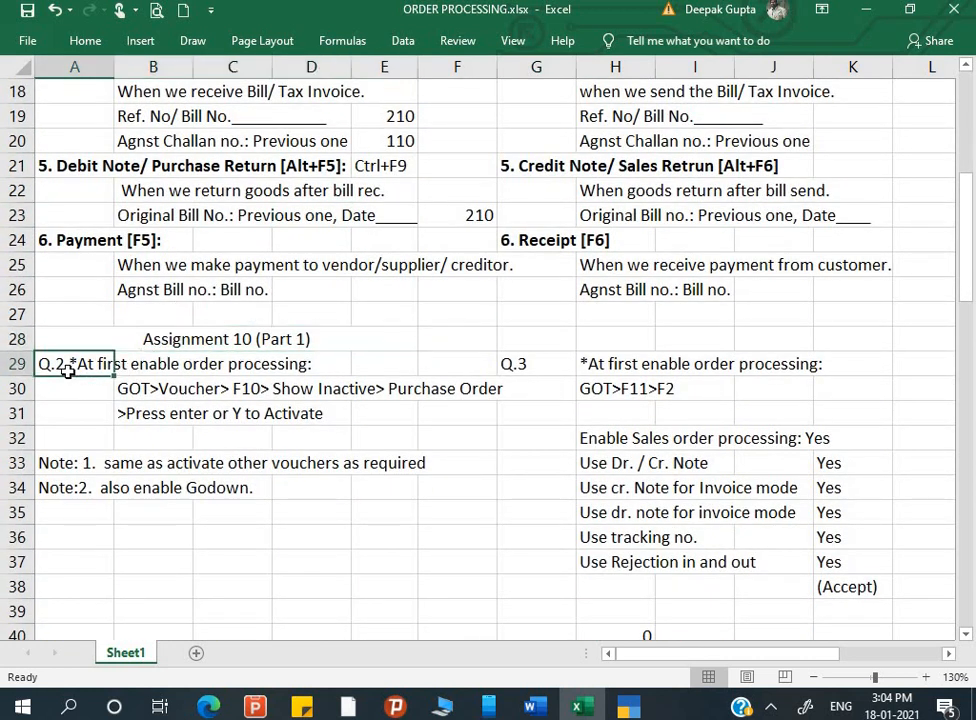
- Switch to the Word assignment document and read Q.1 on creating the company and Q.2 on the purchase order
left_click(535, 708)
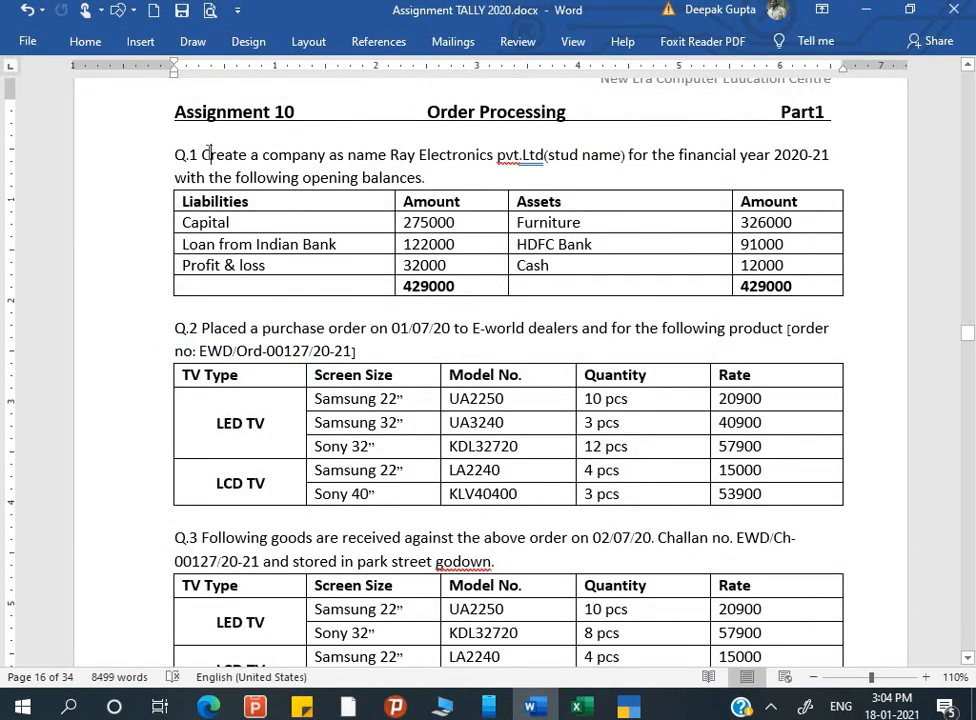
left_click_drag(205, 155, 430, 178)
left_click(441, 185)
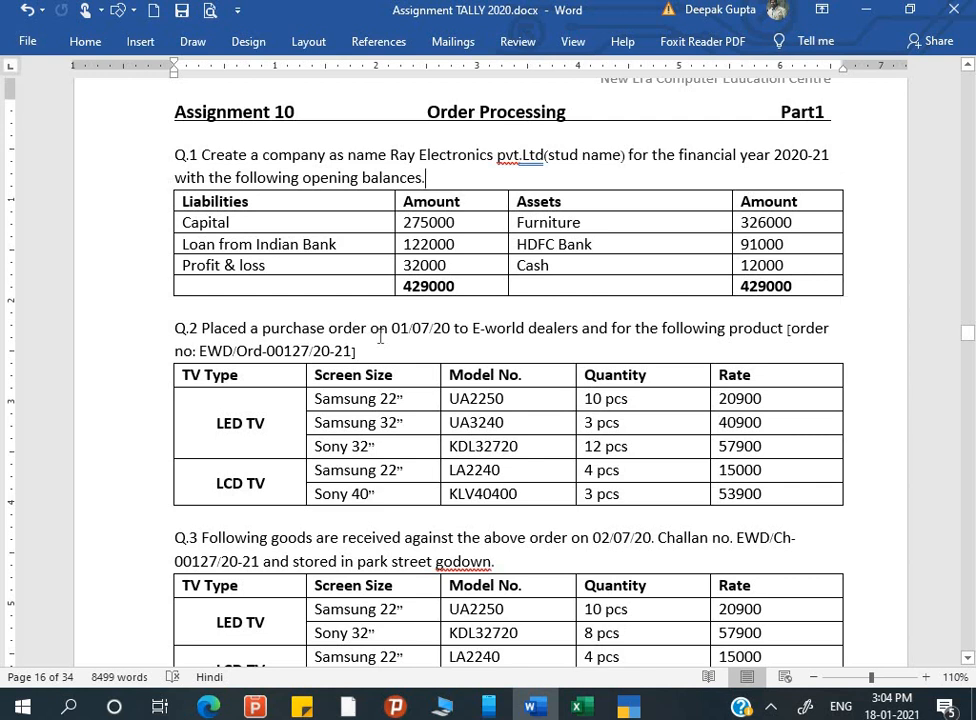
left_click(202, 328)
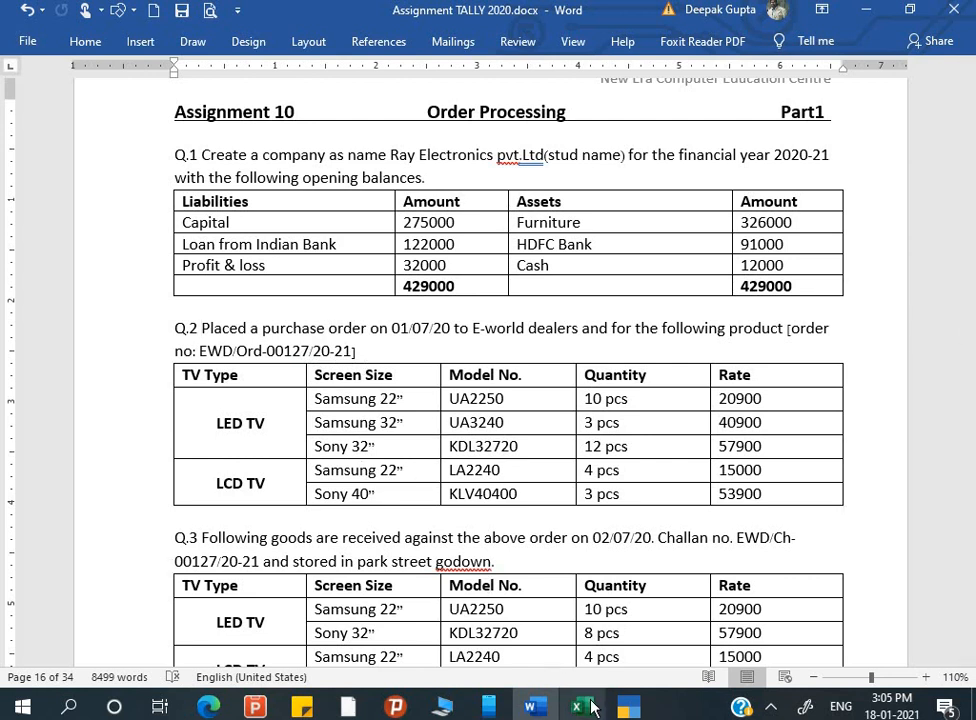
- Switch to TallyPrime and open the form for creating a new company
left_click(628, 707)
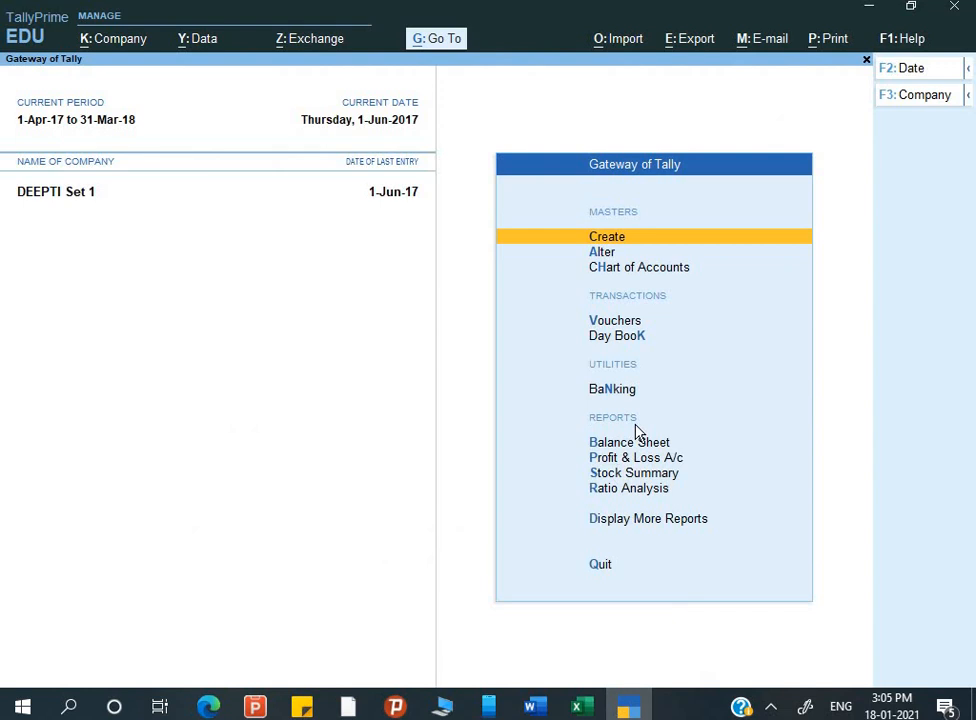
key("alt+k")
key("Down")
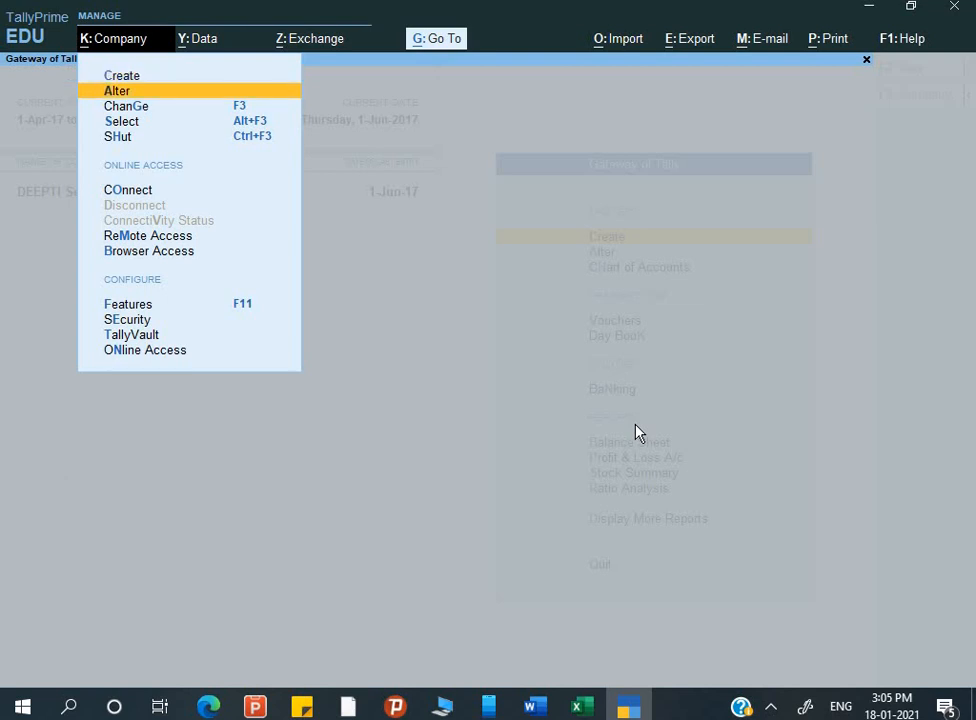
key("Up")
key("Return")
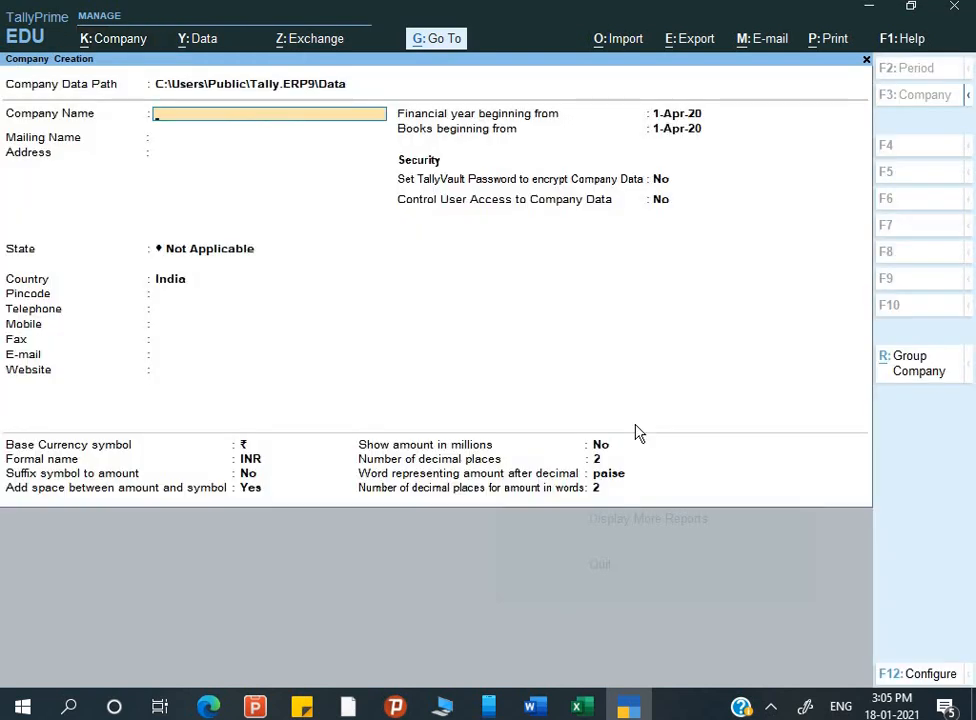
- Name the new company Ray Electronics pvt.Ltd - A10P1, copying the base name from Q.1 in Word, and accept the same mailing name
key("alt+Tab")
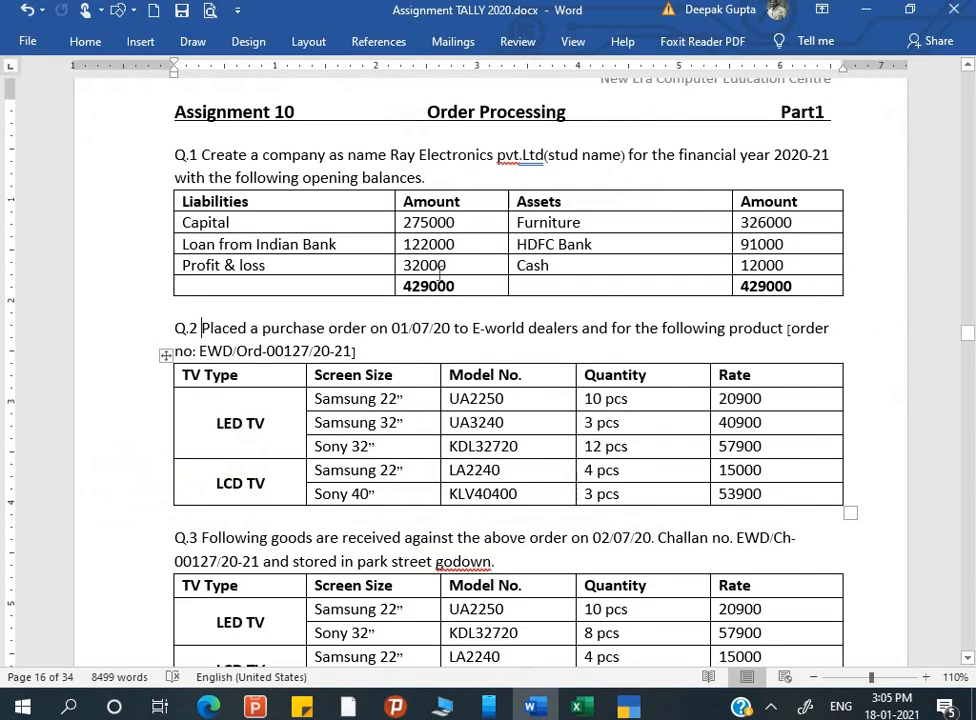
left_click_drag(390, 155, 548, 172)
key("alt+Tab")
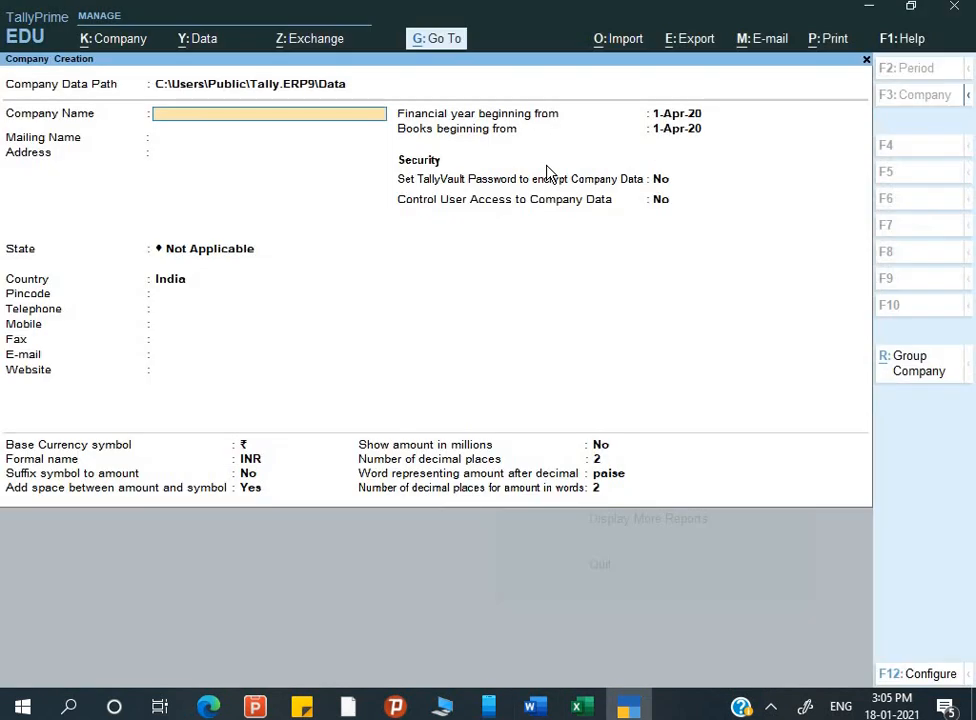
type("Ray Electronics pvt.Ltd(")
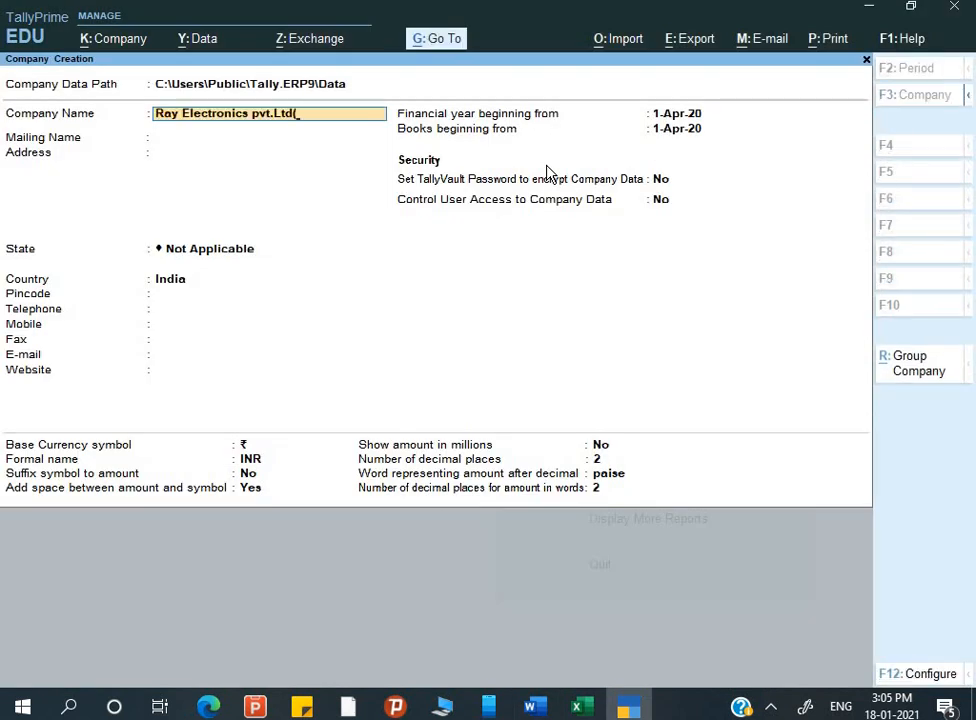
key("BackSpace")
key("Return")
key("Return")
key("Return")
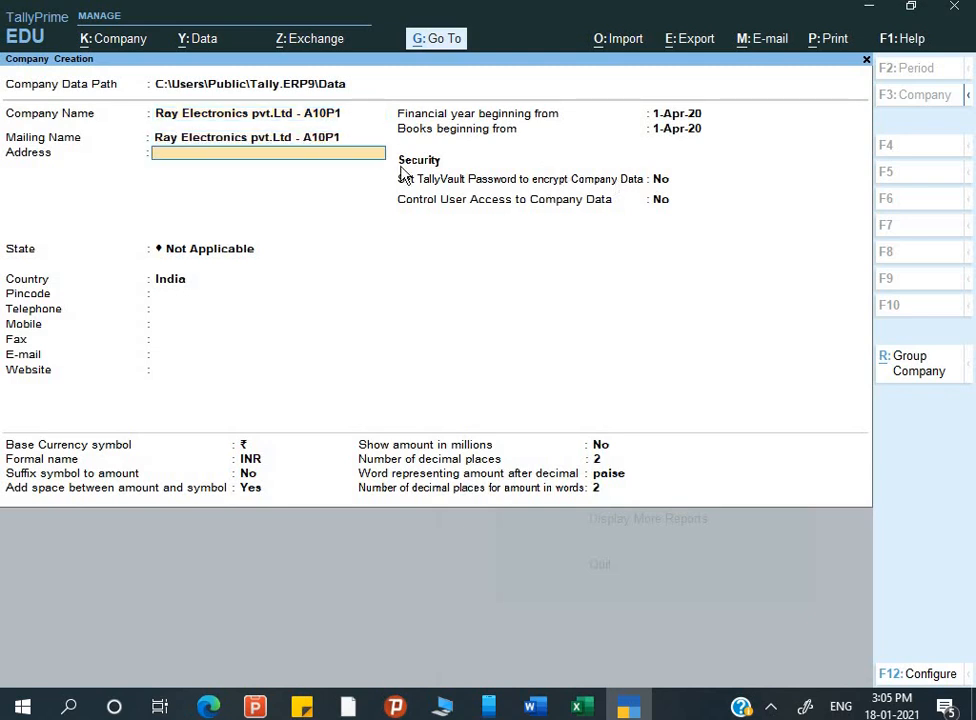
- Set the new company's state to Uttar Pradesh, leave the contact details blank and save the company
type("U")
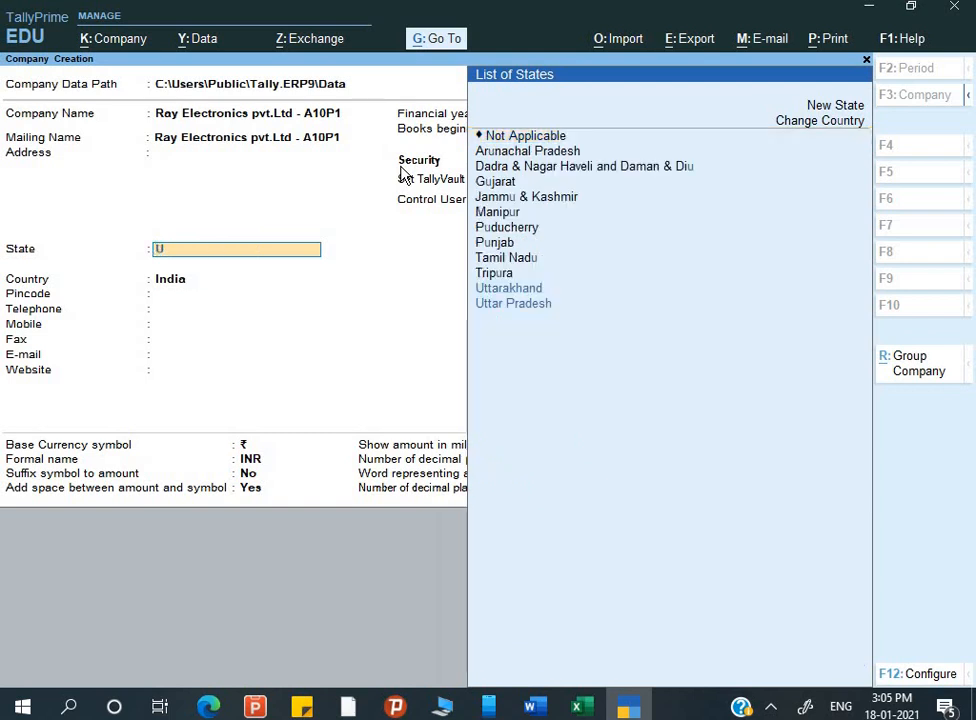
key("Up")
key("Return")
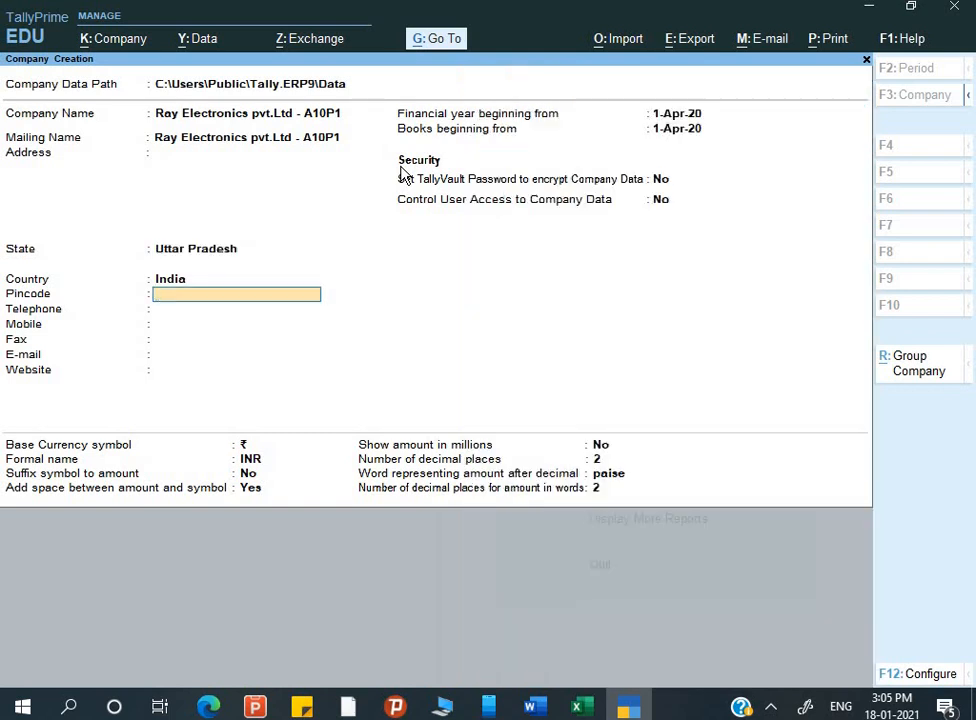
key("Return")
key("Return")
key("Return")
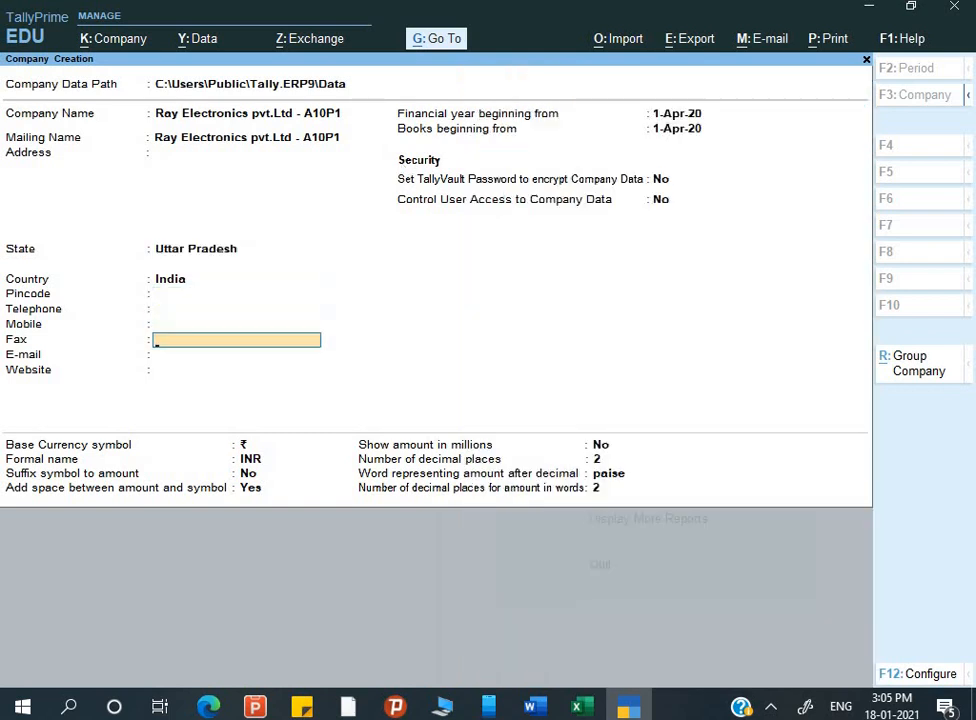
key("ctrl")
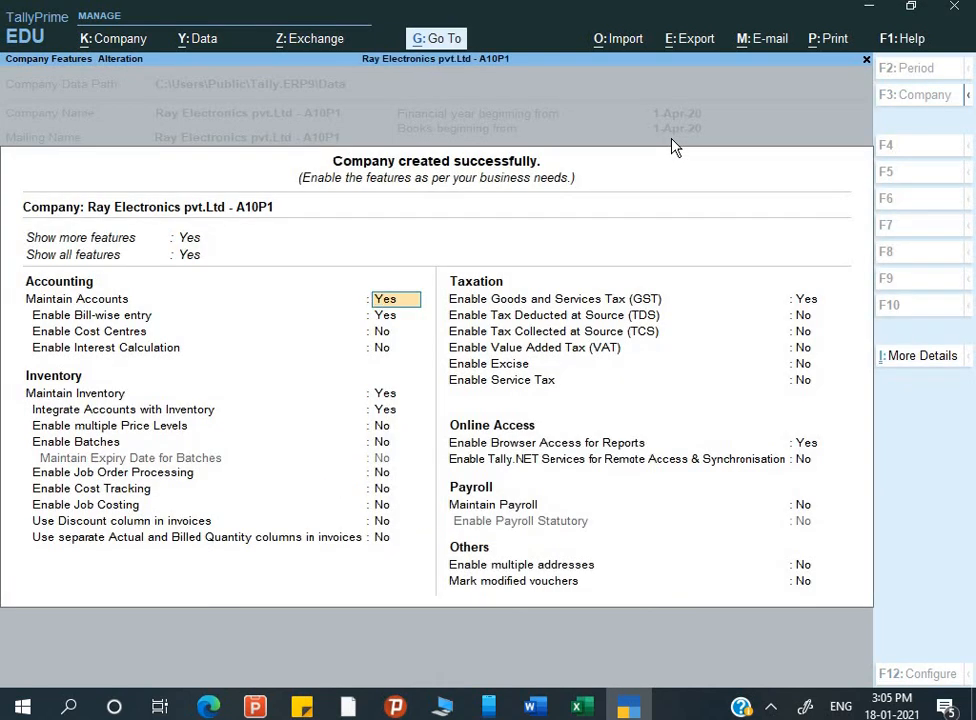
- Disable Goods and Services Tax (GST) in the new company's features and accept the feature settings
key("Down")
key("Down")
key("Down")
key("Down")
key("Down")
key("Down")
key("Down")
key("Down")
key("Down")
key("Down")
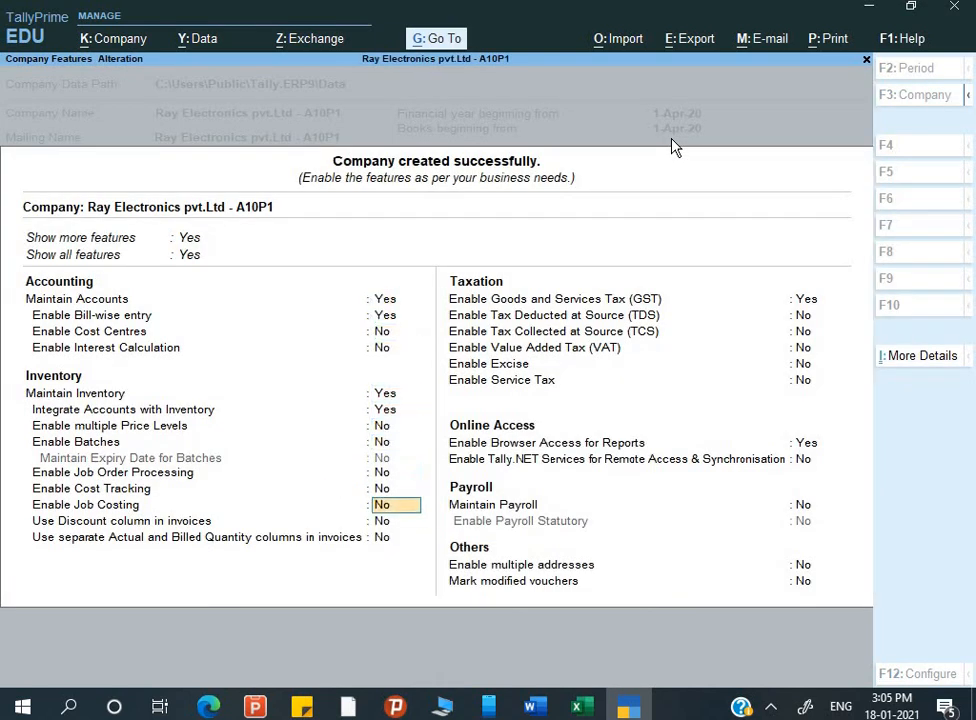
key("Down")
key("Down")
key("Down")
type("n")
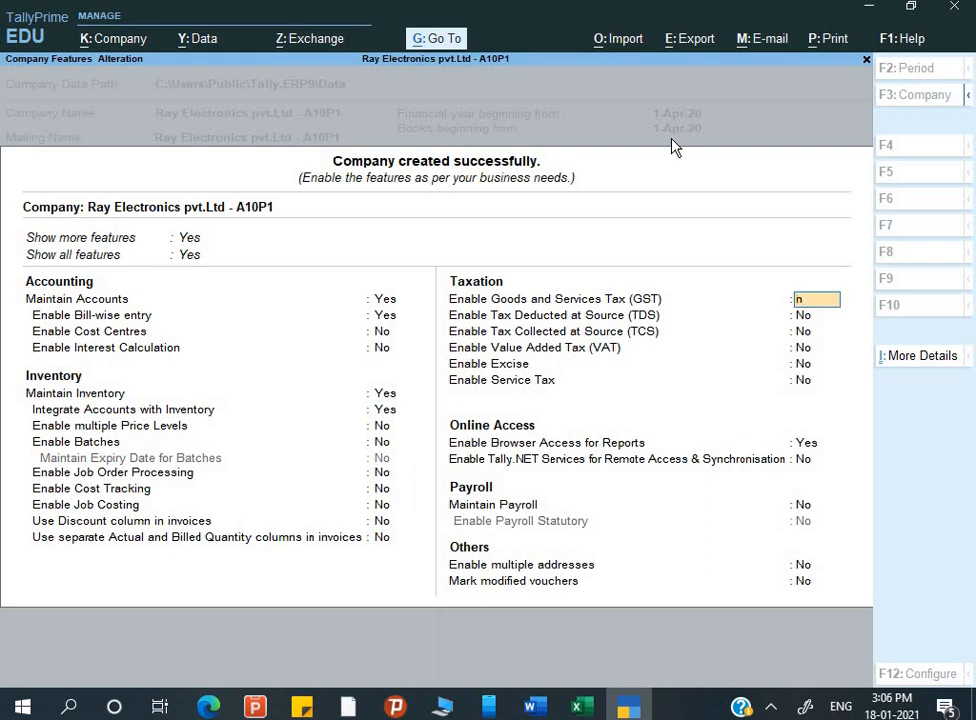
key("Return")
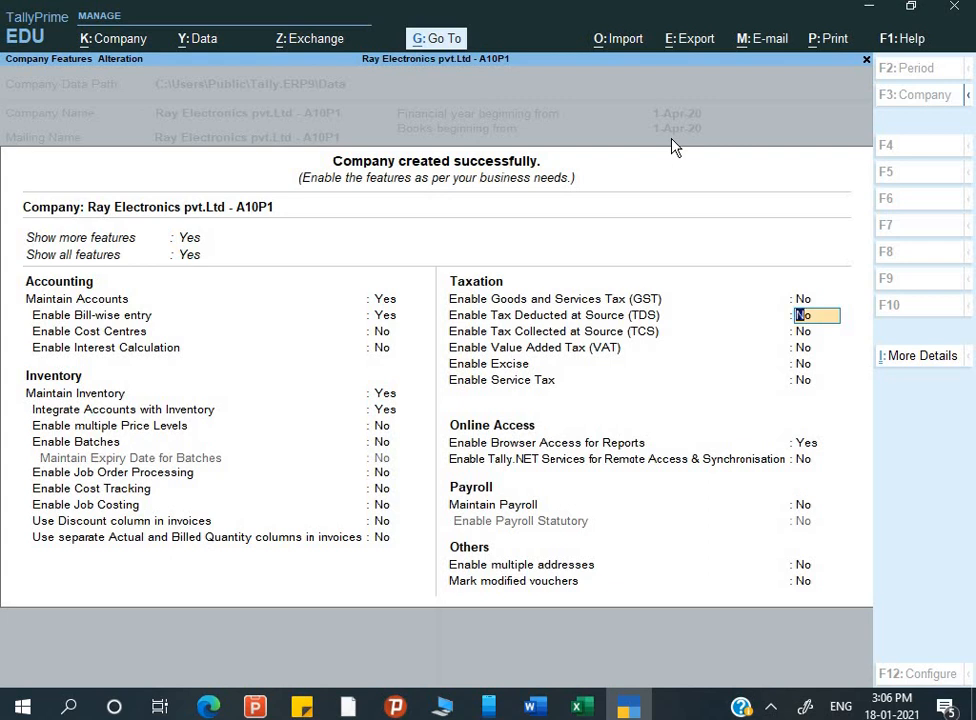
key("Return")
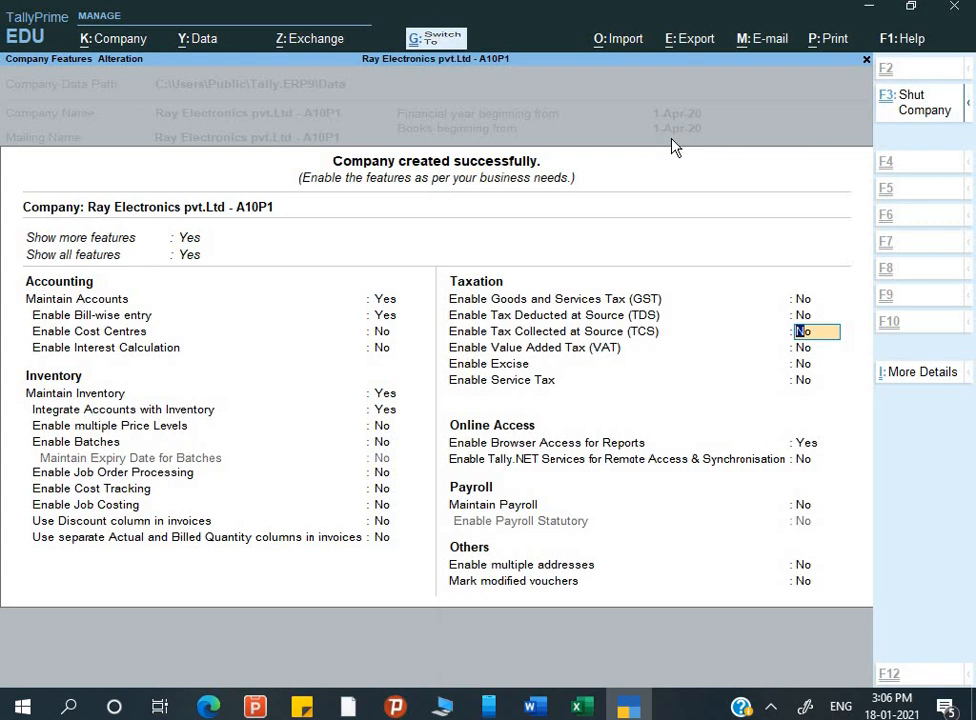
key("ctrl+a")
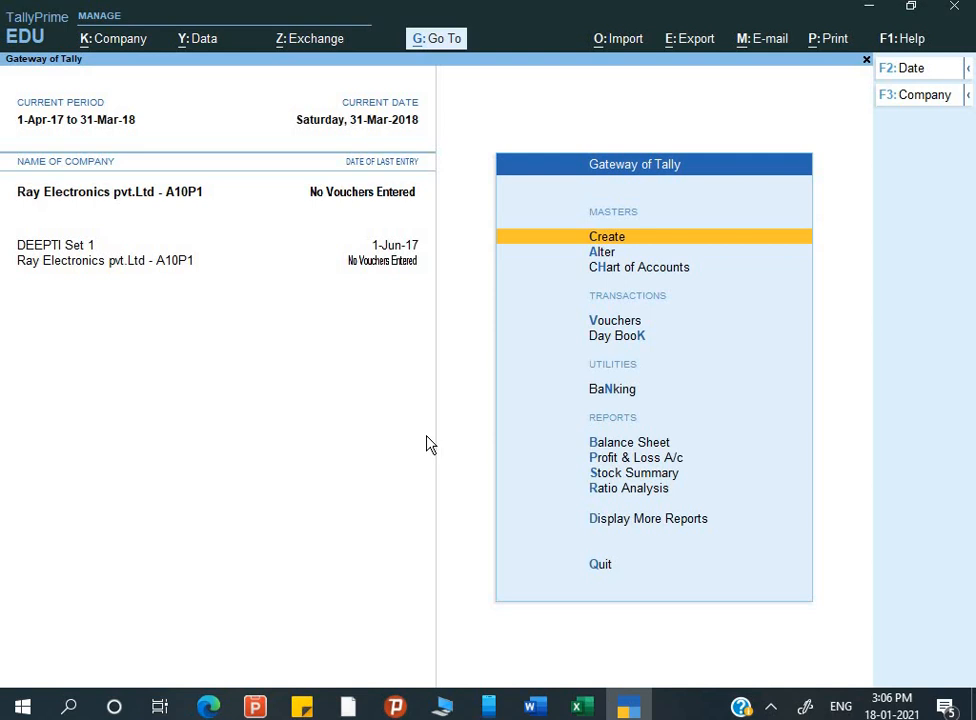
- Shut the other open company so that only Ray Electronics pvt.Ltd - A10P1 stays loaded
key("alt+F3")
key("Up")
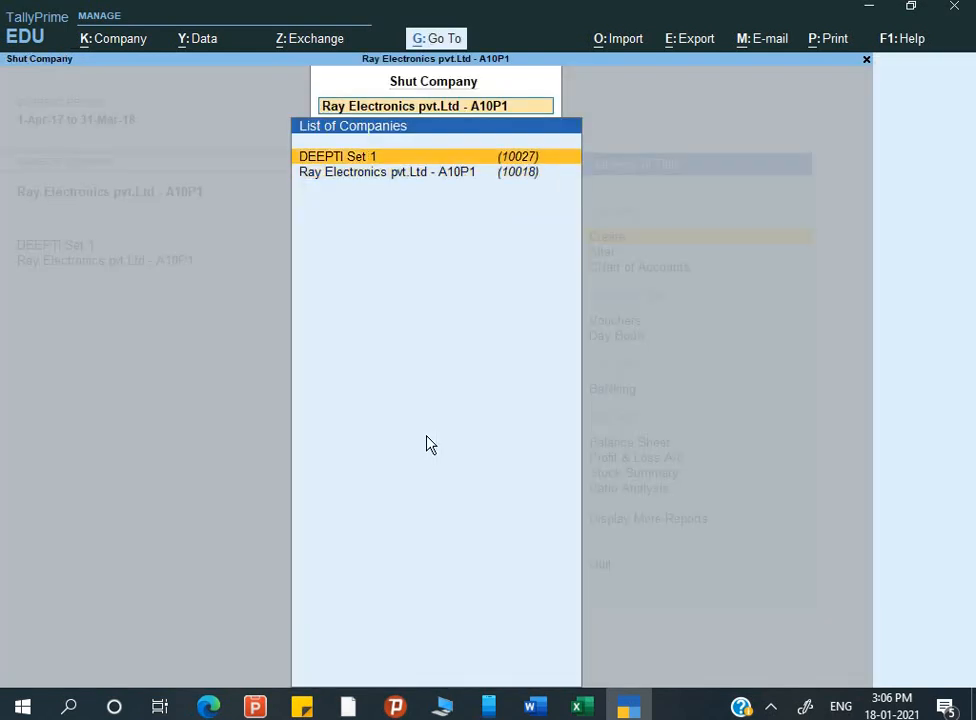
key("Return")
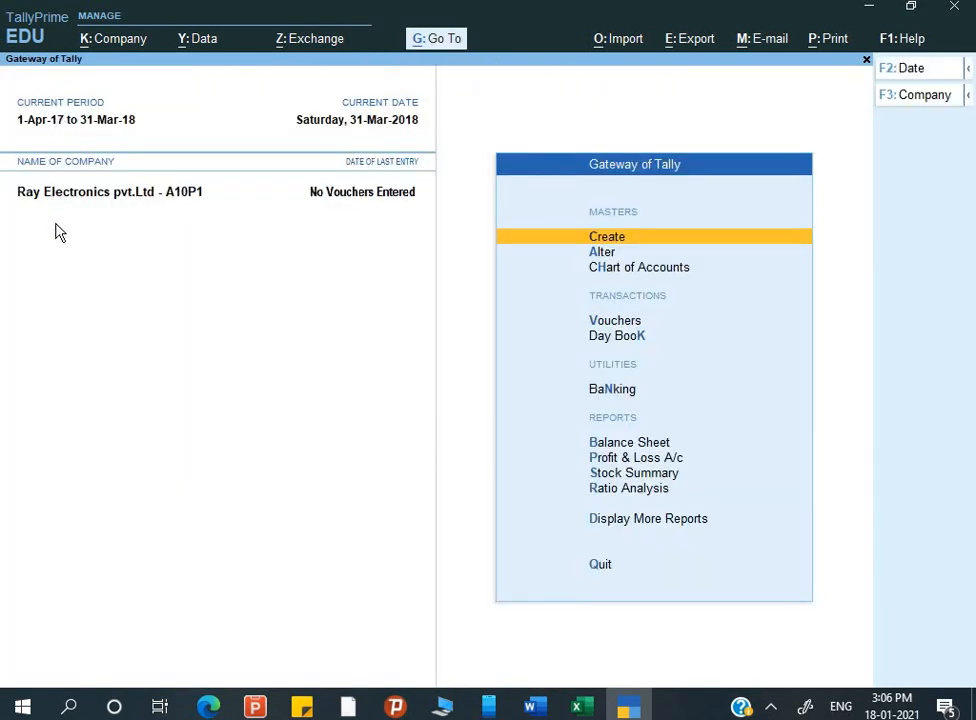
left_click(66, 134)
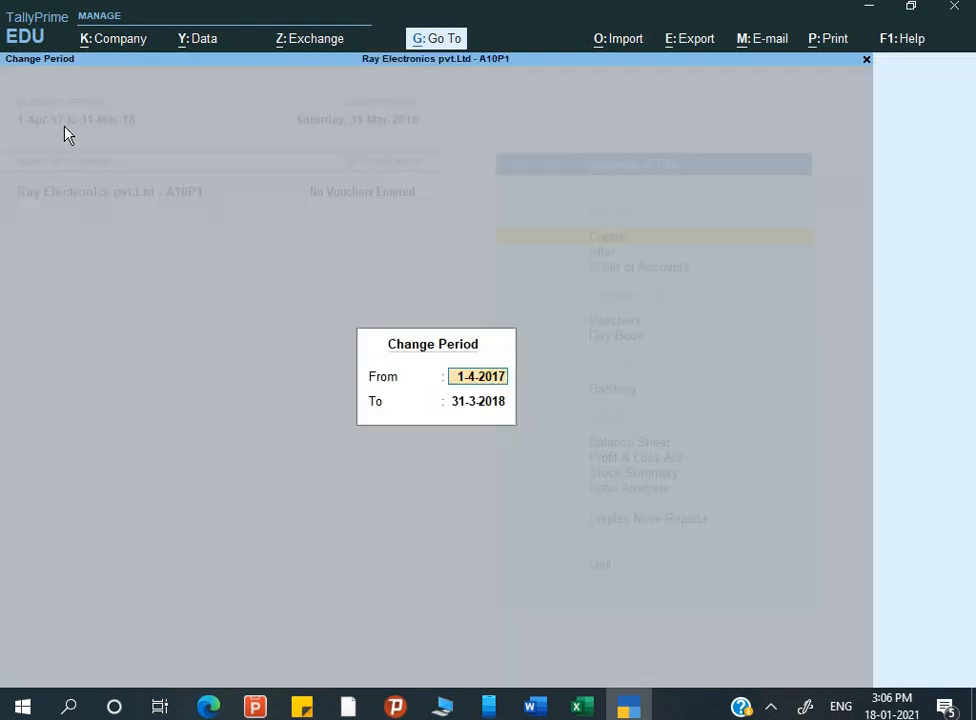
key("Escape")
key("Escape")
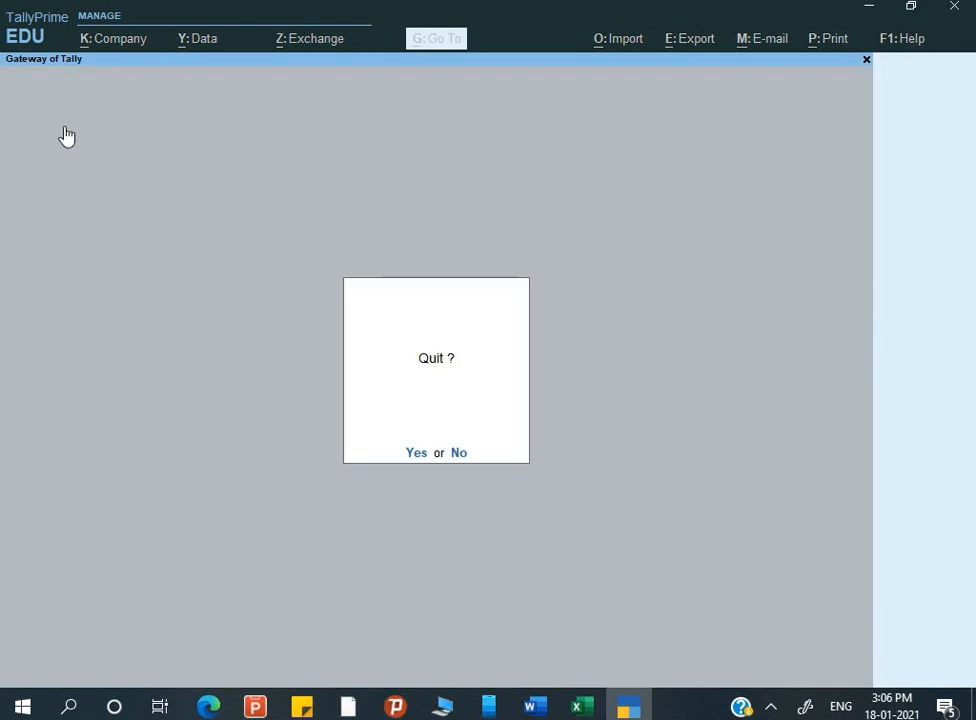
key("Escape")
- Shut Ray Electronics pvt.Ltd - A10P1 and select it again from the list of companies
key("alt")
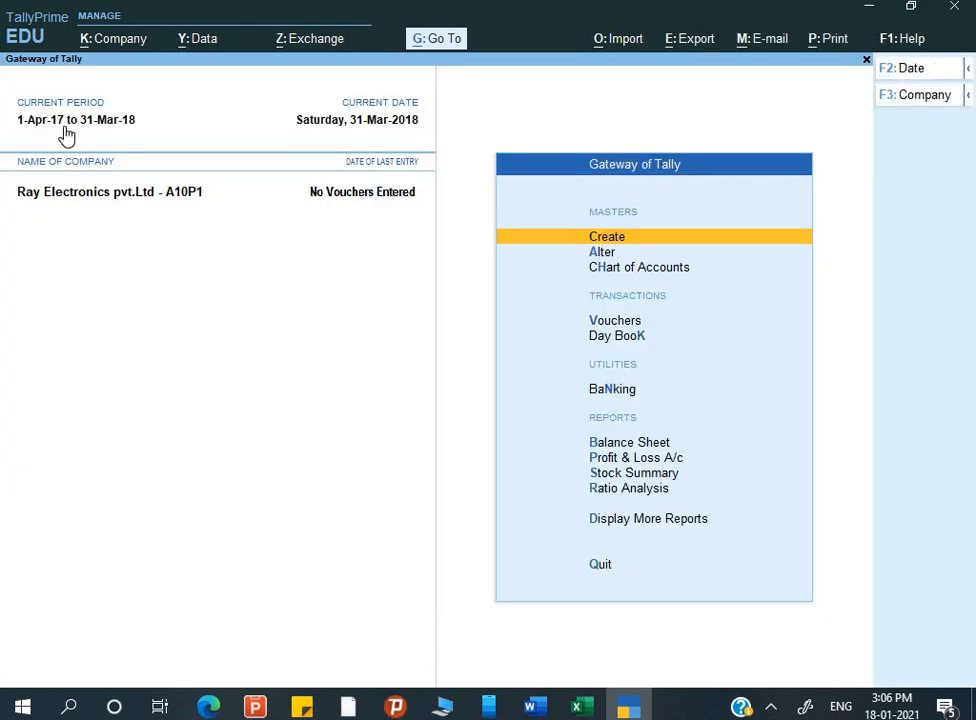
key("ctrl+F3")
key("Return")
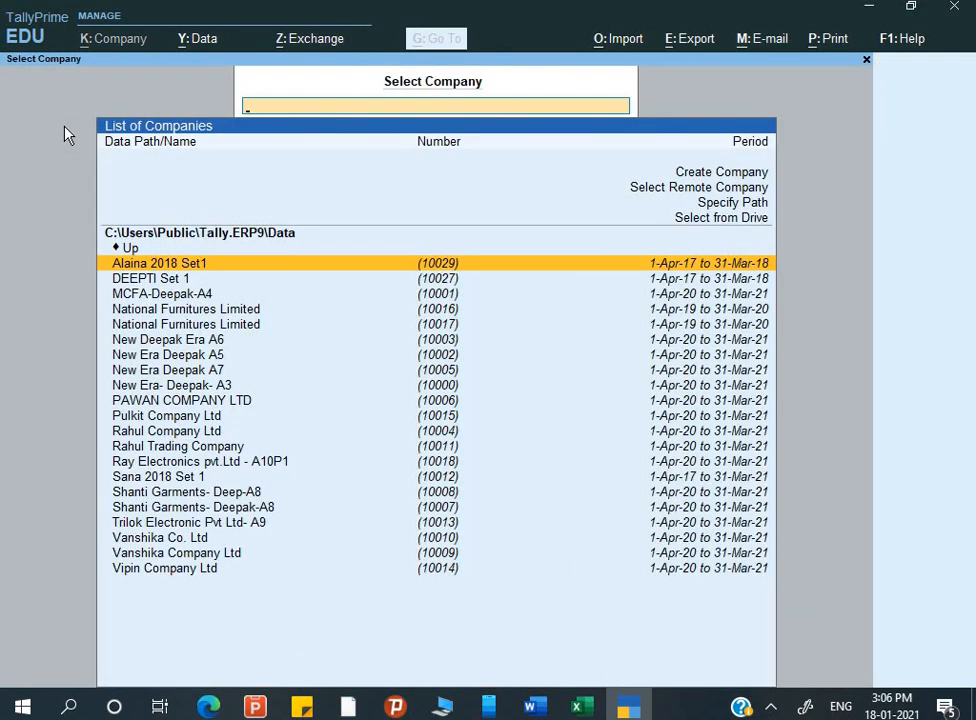
type("ray")
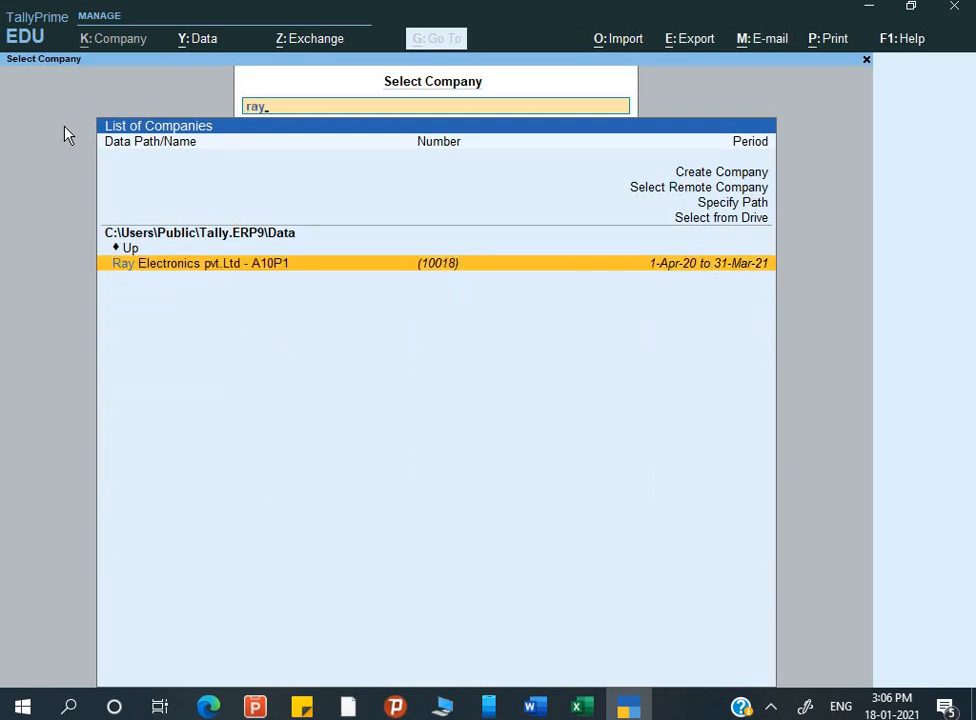
key("Return")
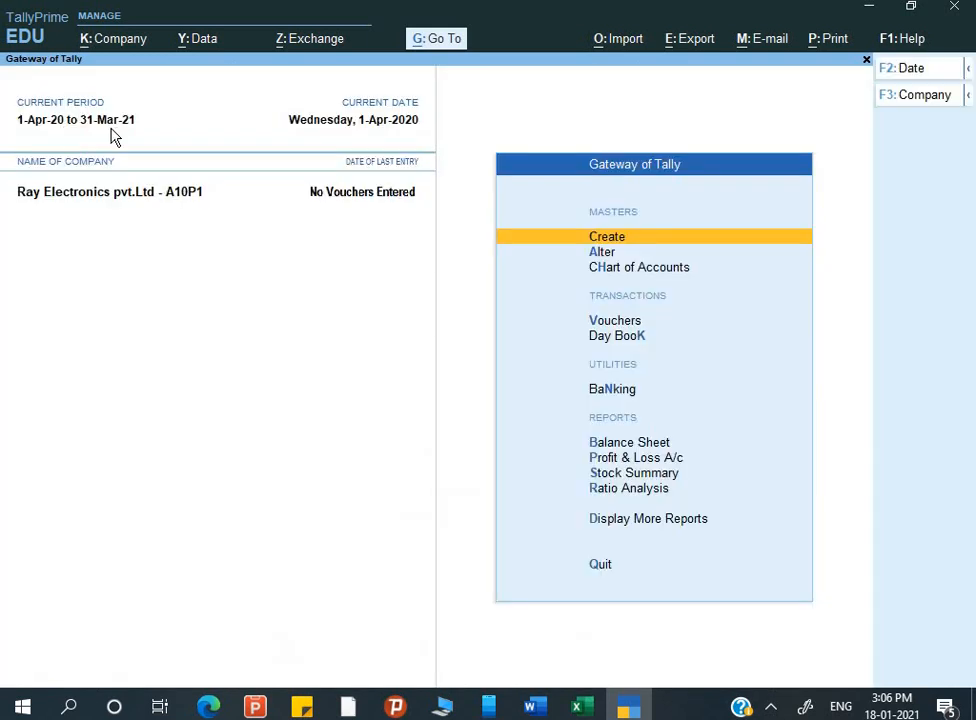
key("Up")
key("Down")
key("Down")
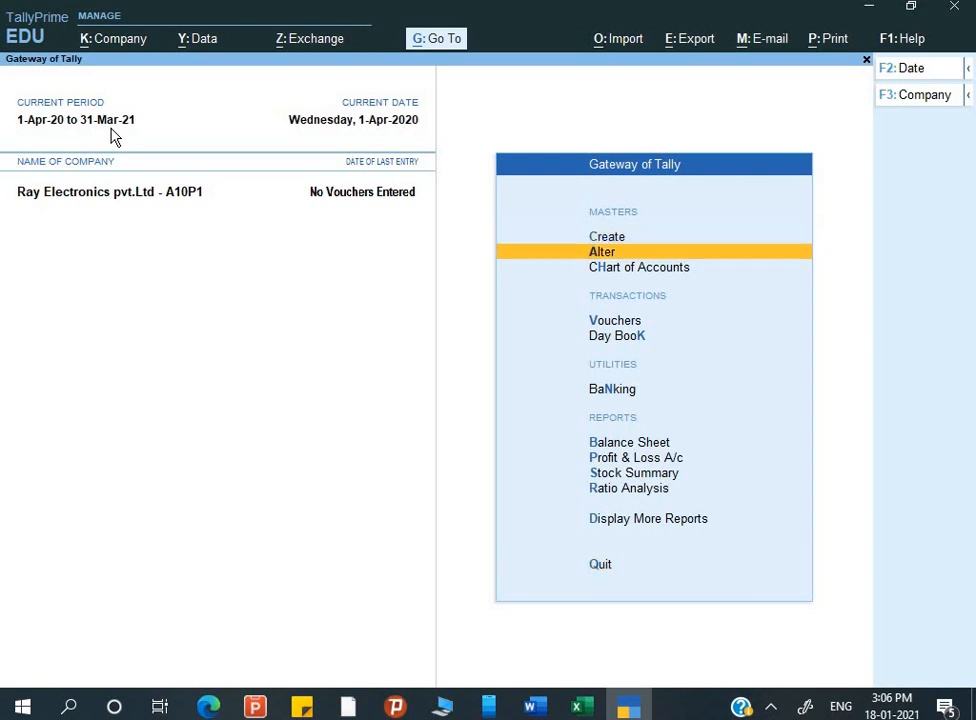
key("Up")
key("Return")
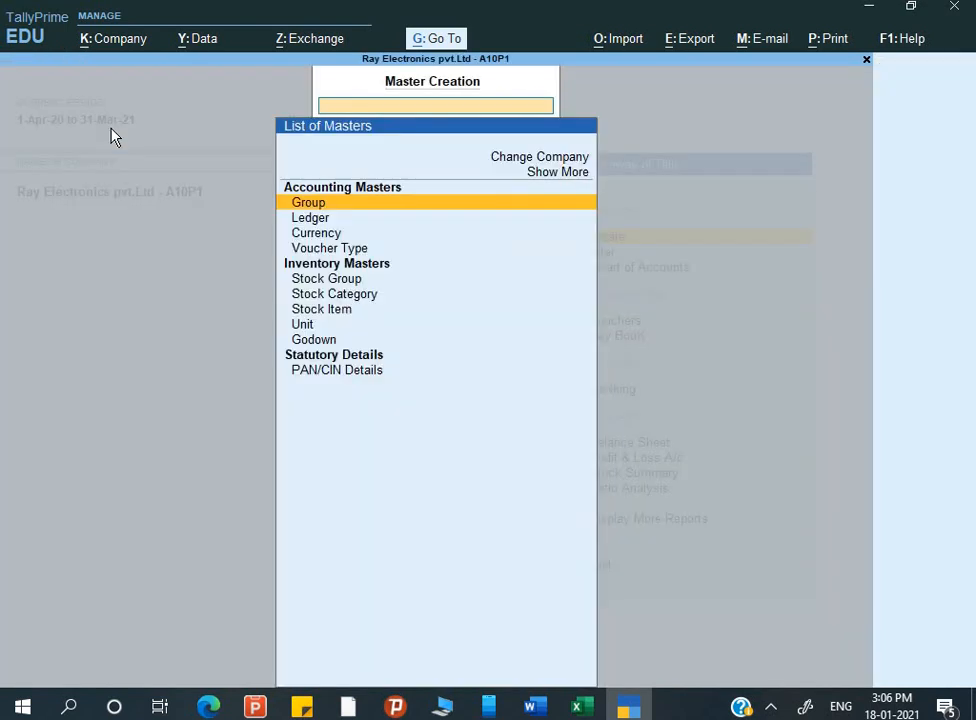
key("Escape")
- Open the chart of accounts for ledgers and start Multi Alter for all ledger groups
key("Down")
key("Down")
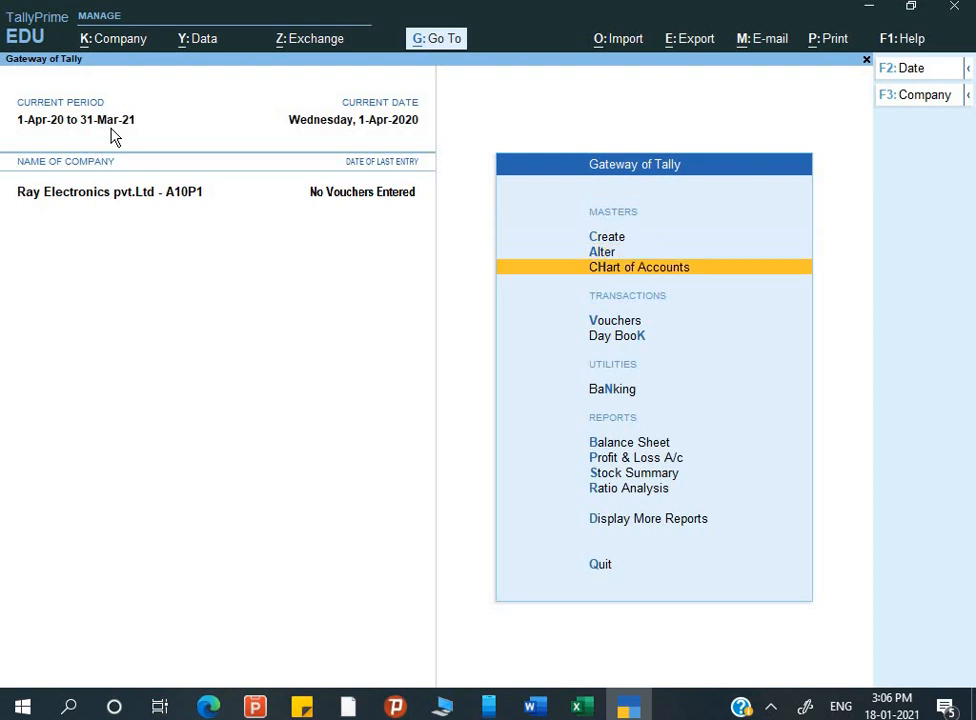
key("Return")
key("Return")
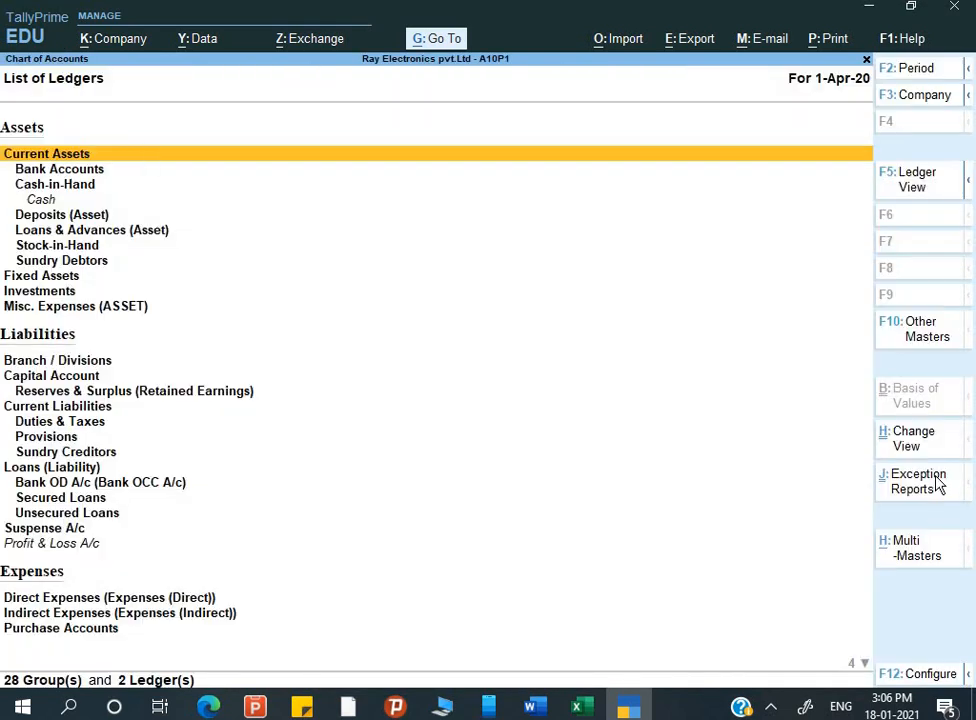
key("alt+h")
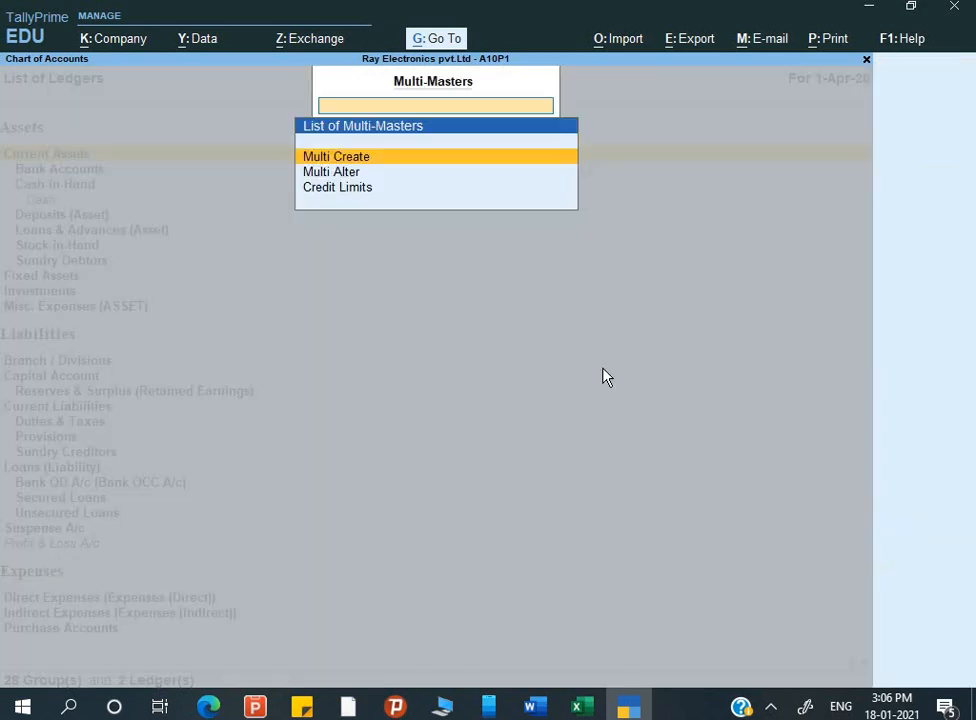
key("Down")
key("Return")
key("Return")
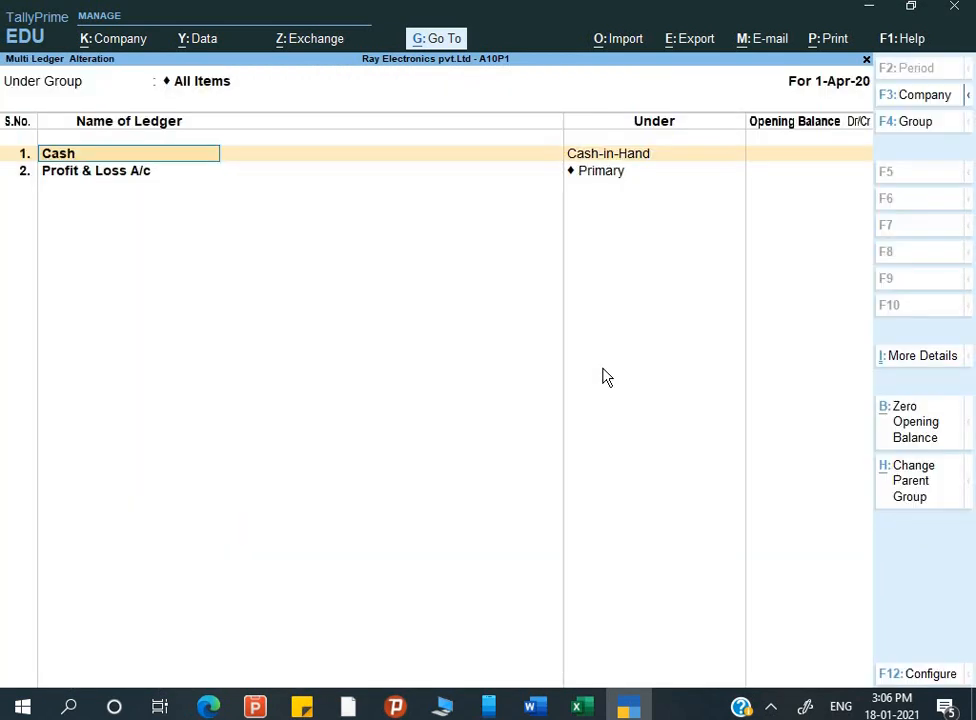
- Enter the Cash ledger's opening balance of 12000 Dr, taken from the Q.1 table in Word
key("Return")
key("alt+Tab")
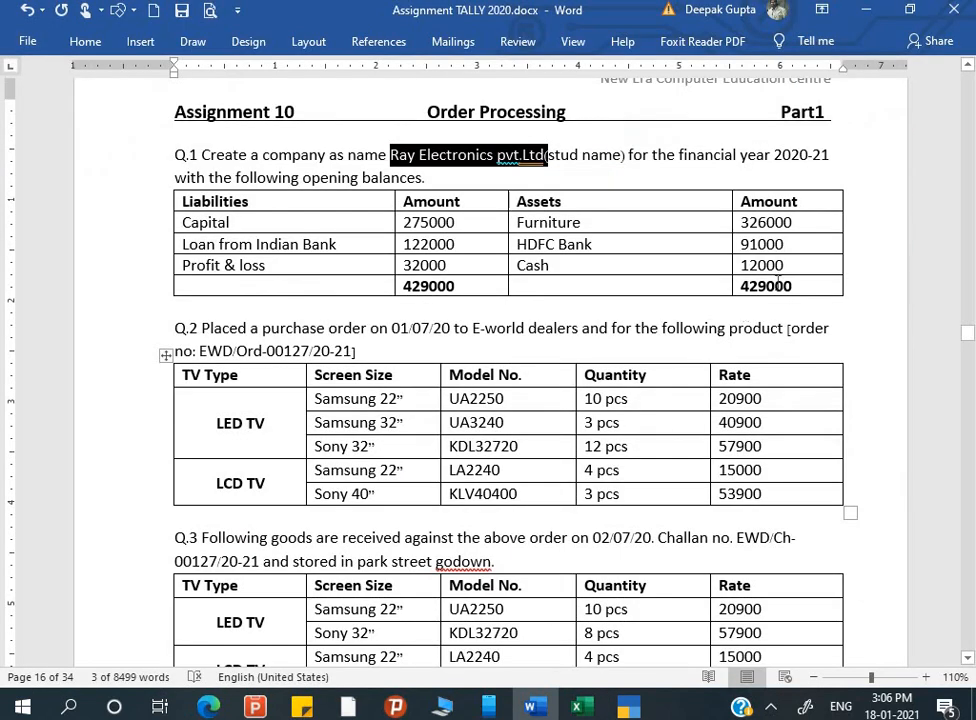
key("alt+Tab")
type("12000")
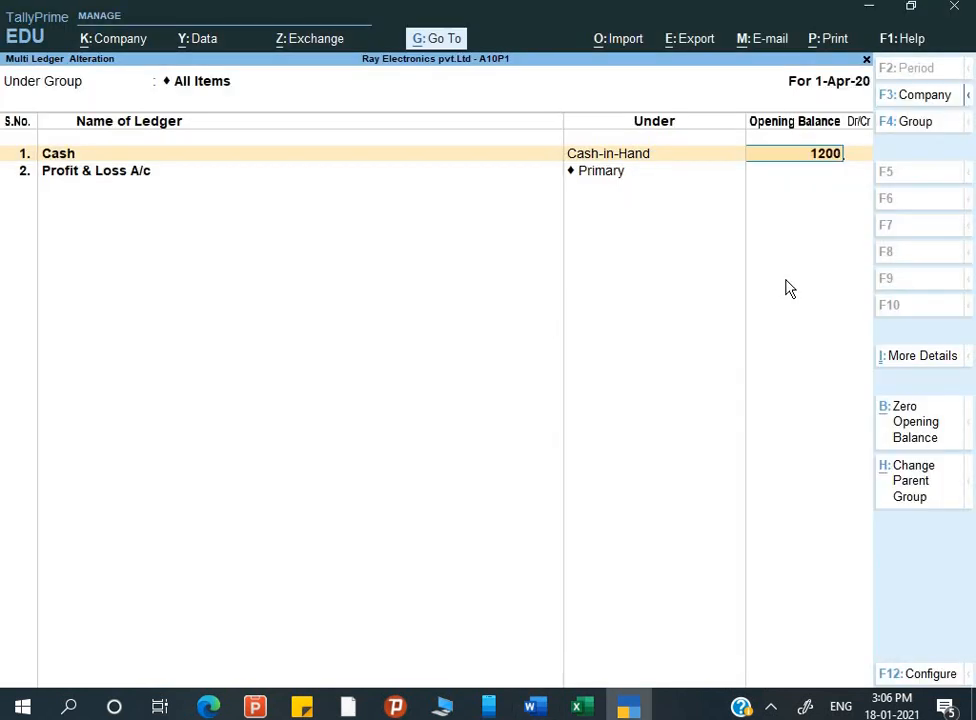
key("Return")
key("Return")
key("Return")
key("Return")
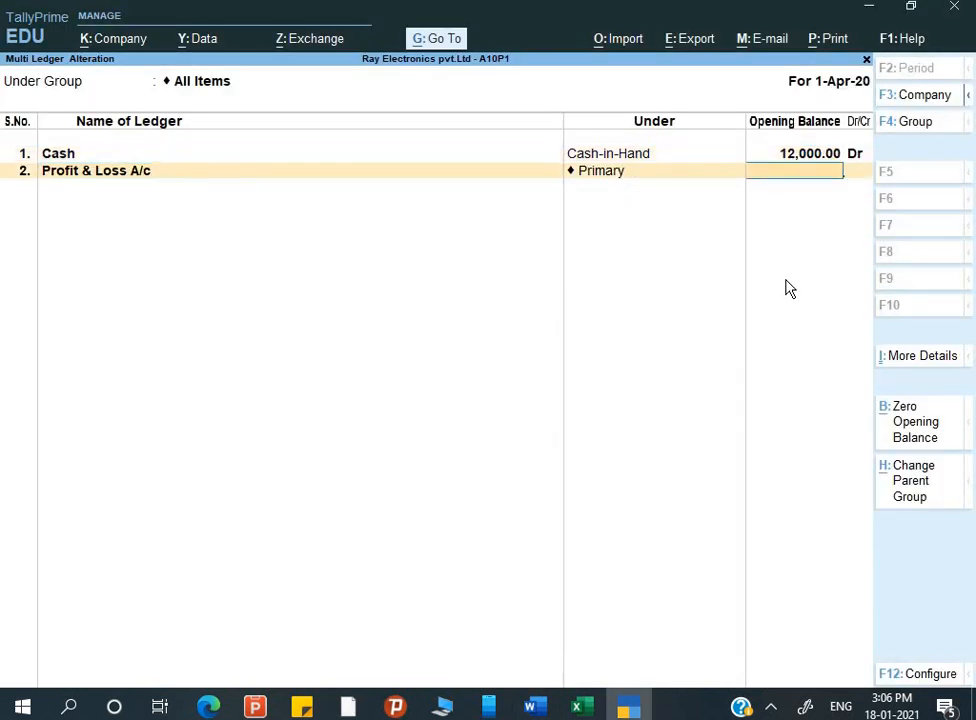
- Enter the Profit & Loss A/c opening balance of 32000 Cr, taken from the Q.1 table in Word
key("alt+Tab")
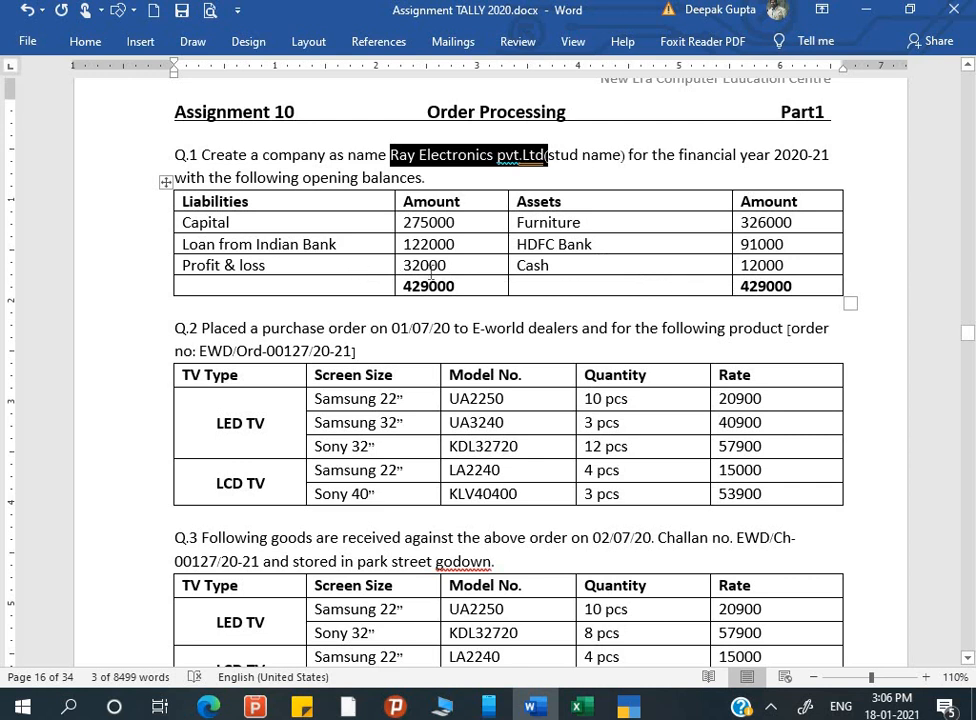
key("alt+Tab")
type("32000")
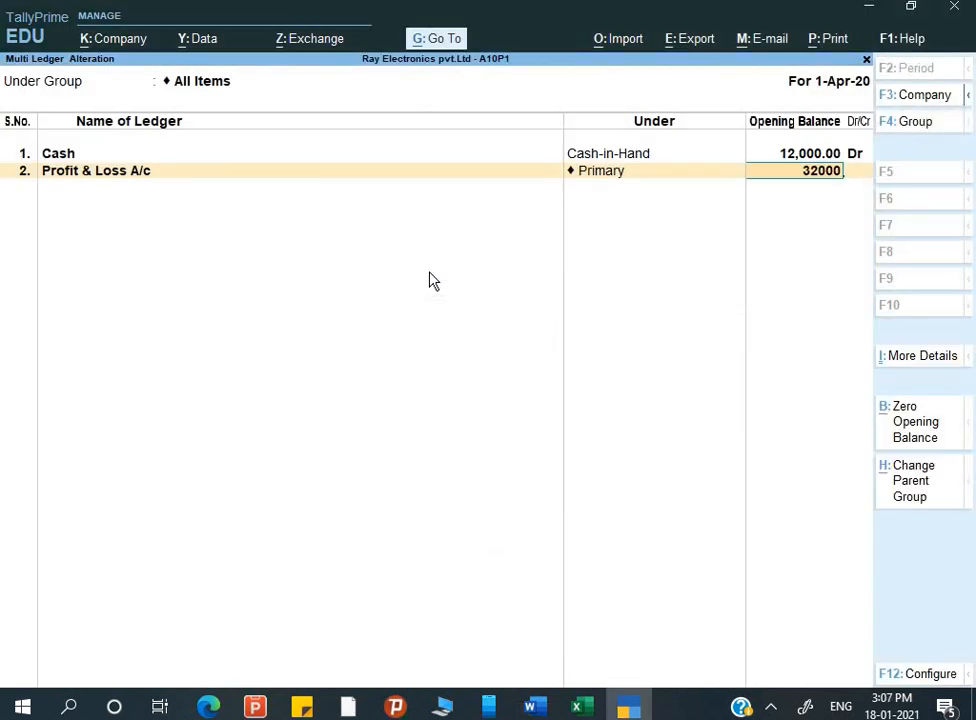
key("Return")
key("Return")
- Add a Capital ledger under Capital Account with an opening balance of 275000 Cr, as given in Q.1
key("alt+Tab")
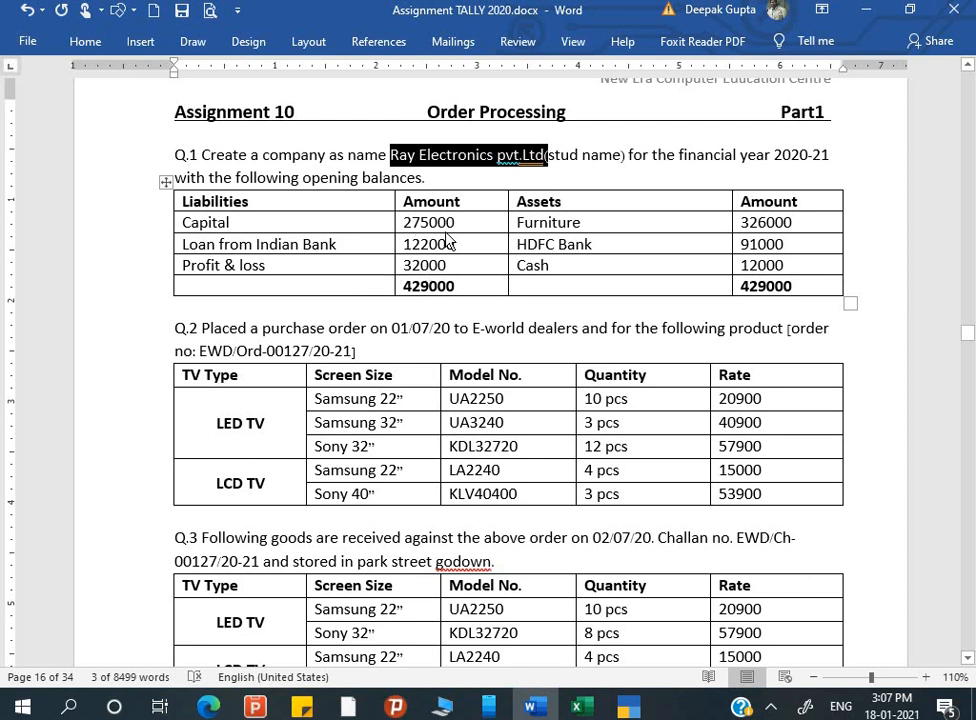
key("alt+Tab")
type("Capit")
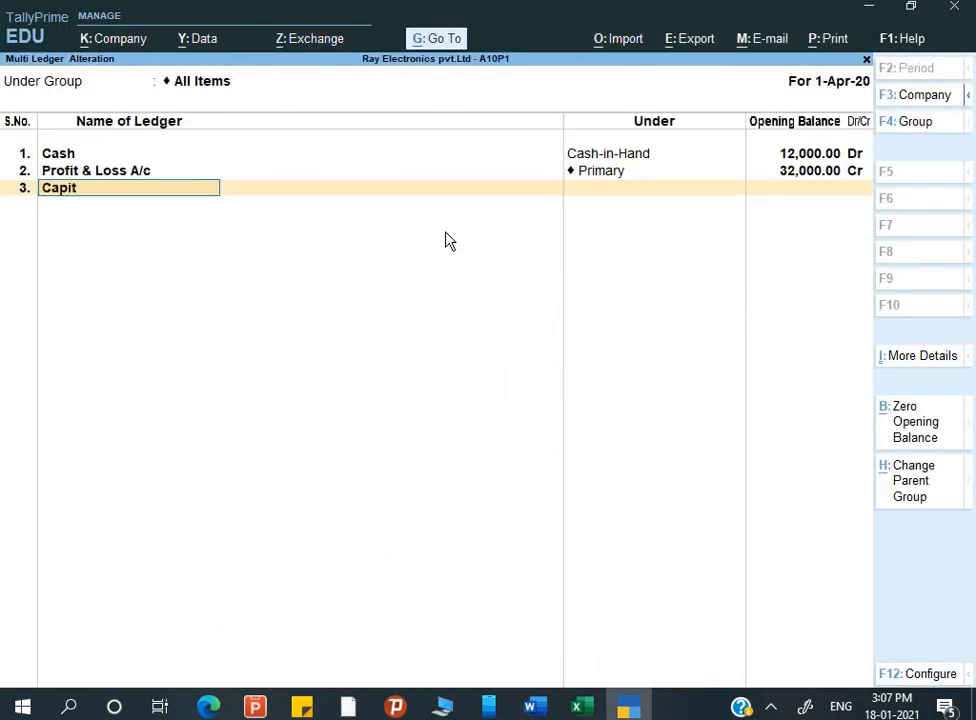
type("al")
key("Return")
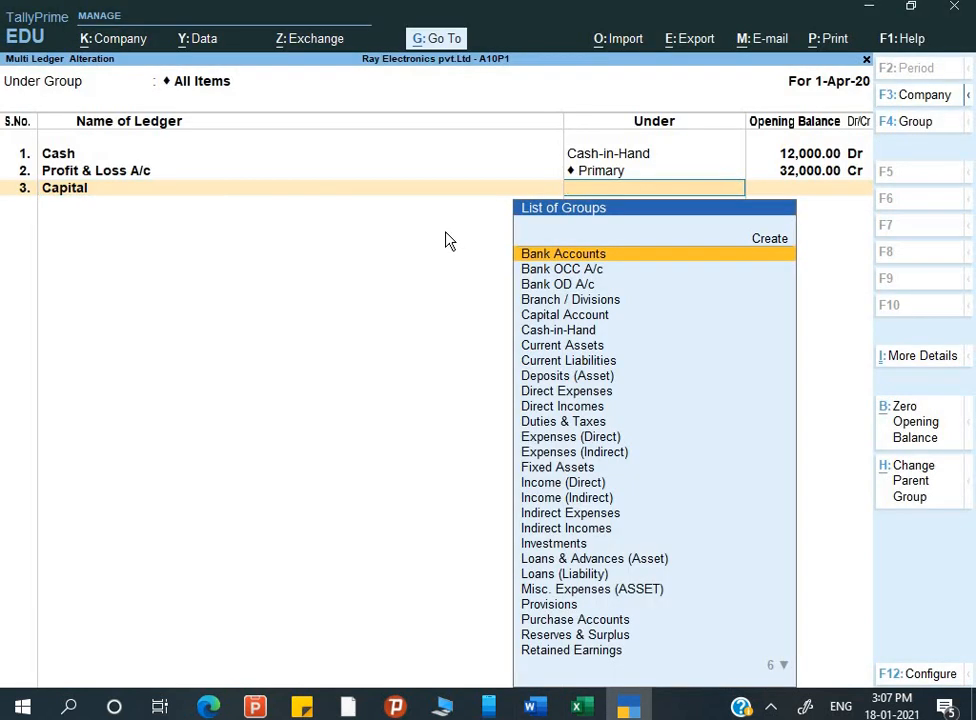
type("Ca")
key("Down")
key("Return")
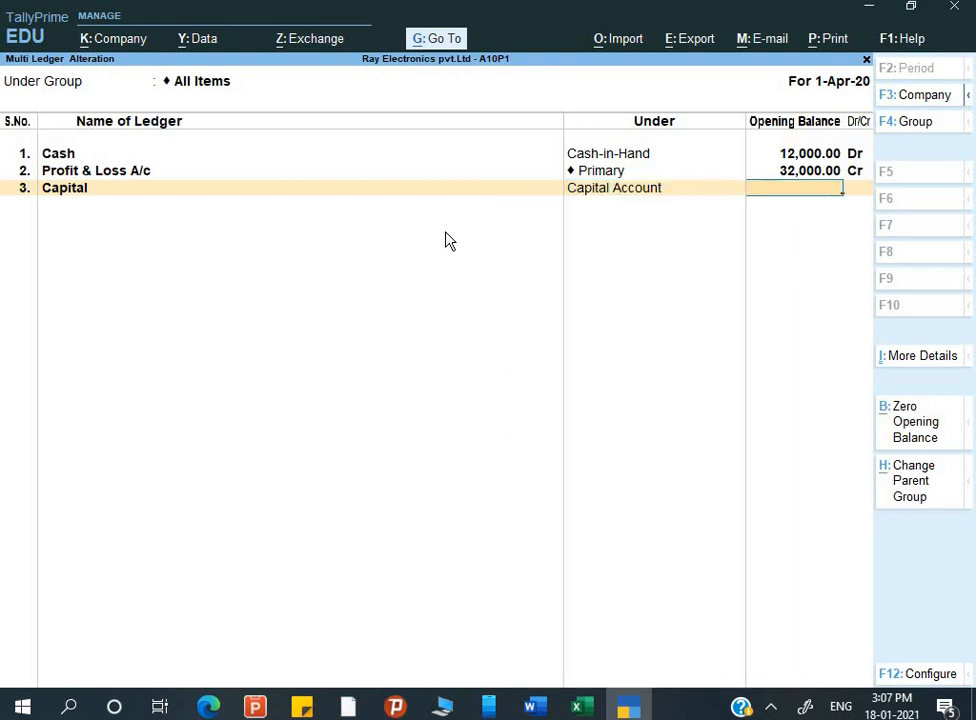
type("274")
key("BackSpace")
type("5000")
key("Return")
key("Return")
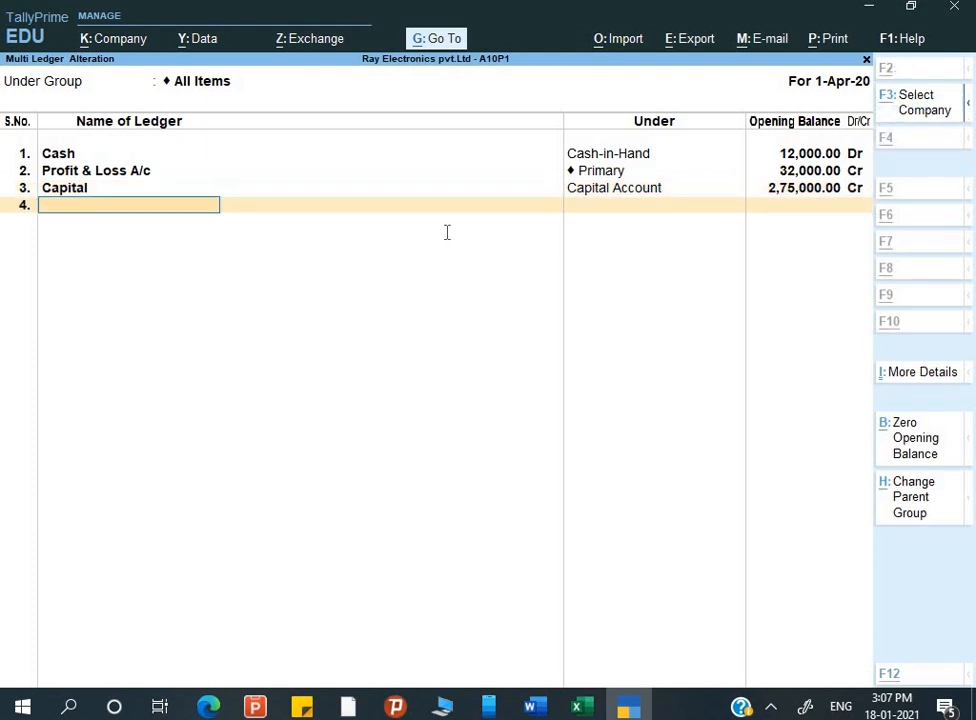
- Copy "Loan from Indian Bank" from the Q.1 table in Word and enter it as the fourth ledger's name in TallyPrime
key("alt+Tab")
left_click_drag(340, 244, 207, 258)
left_click(206, 247)
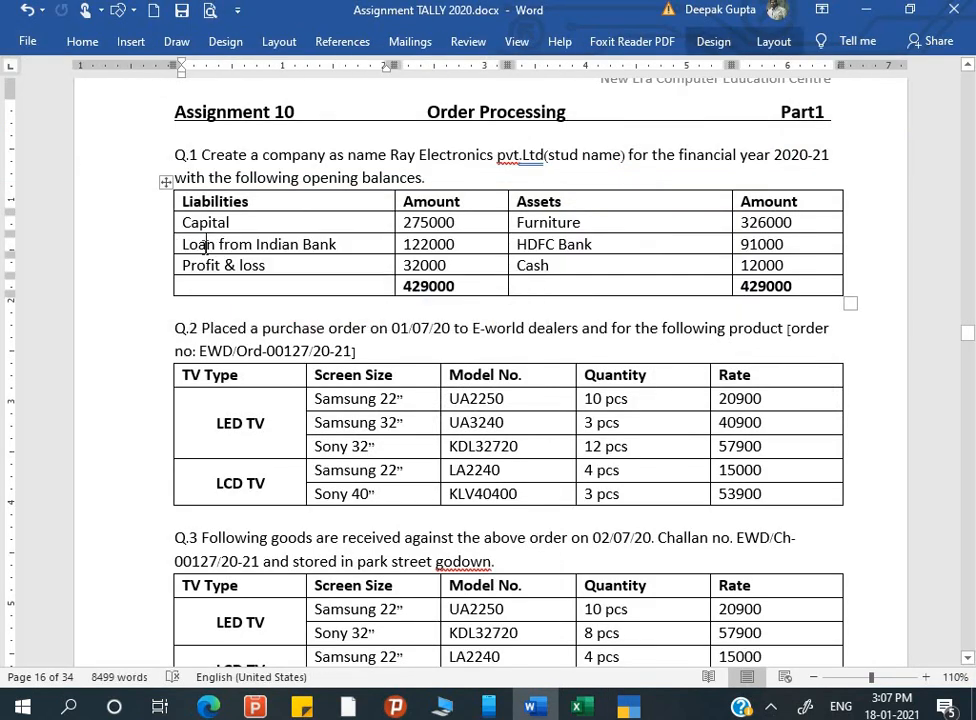
triple_click(206, 247)
key("Delete")
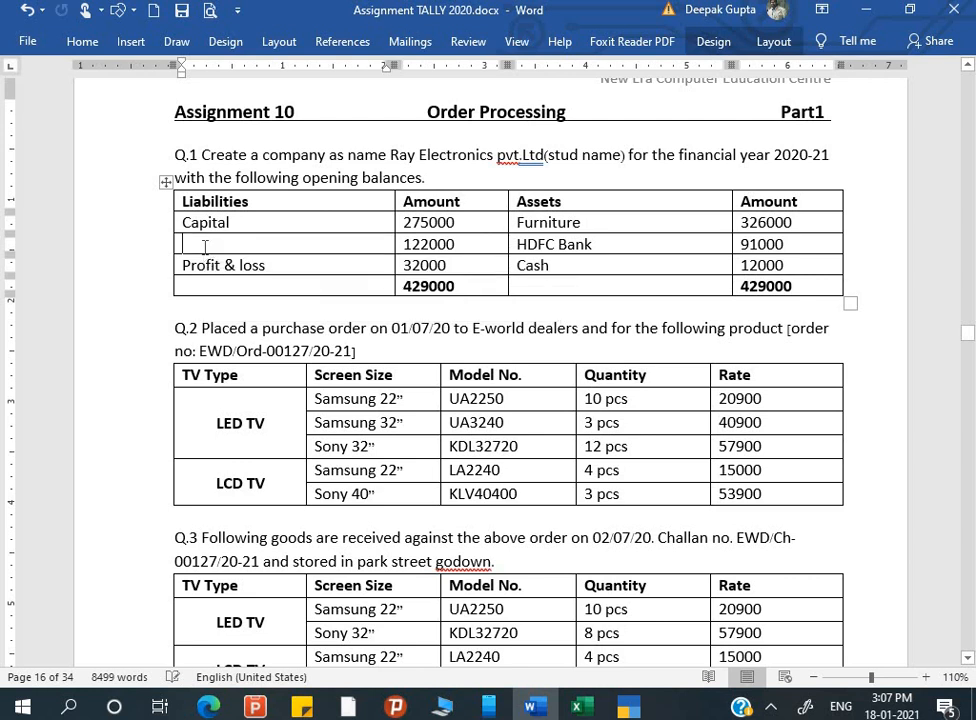
key("ctrl+z")
key("alt+Tab")
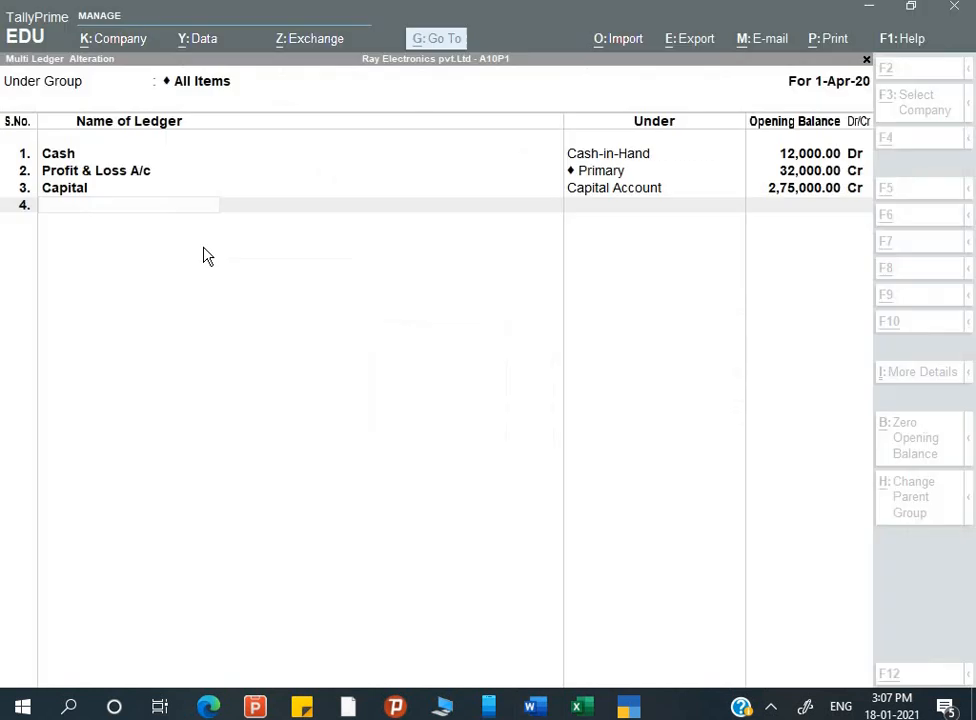
key("ctrl+alt+v")
key("Return")
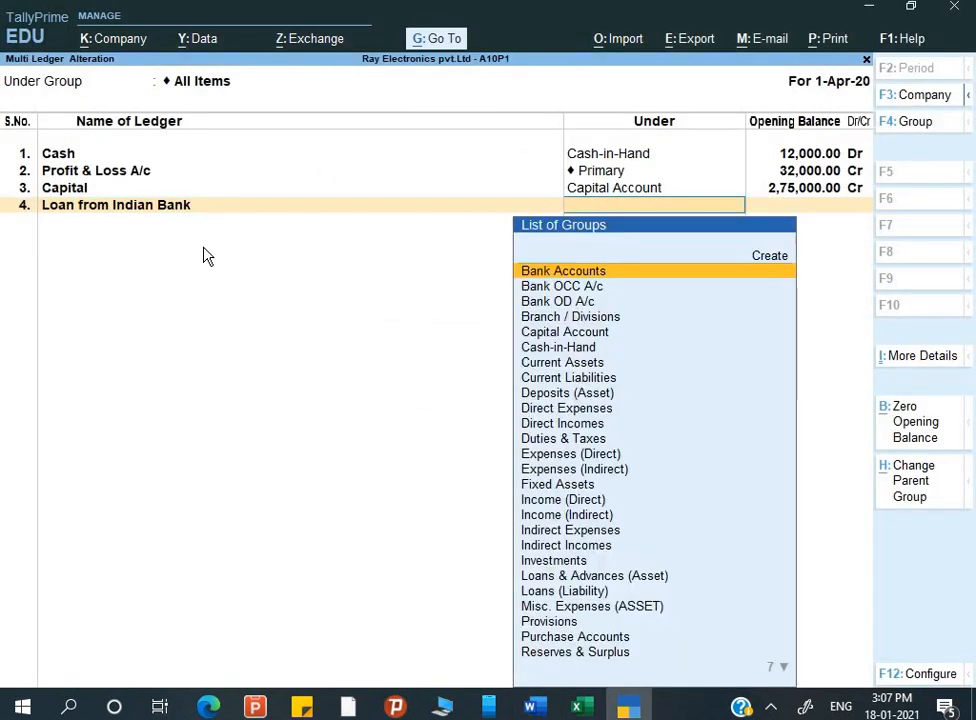
- Place the Loan from Indian Bank ledger under Secured Loans with an opening balance of 122000 Cr, as given in Q.1
type("S")
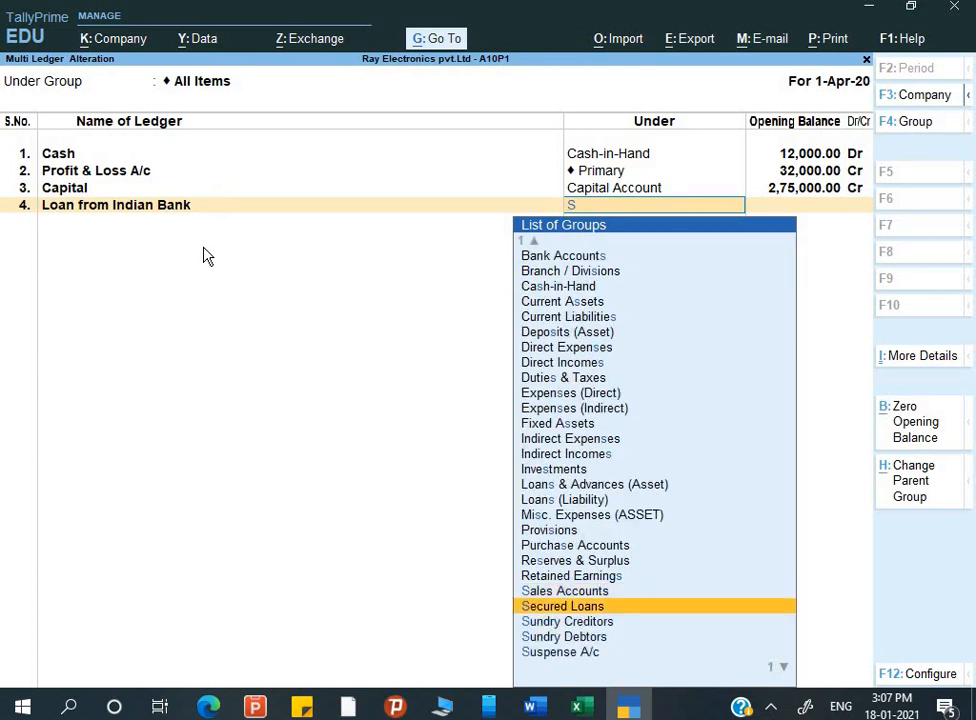
key("Down")
key("Up")
key("Return")
key("alt+Tab")
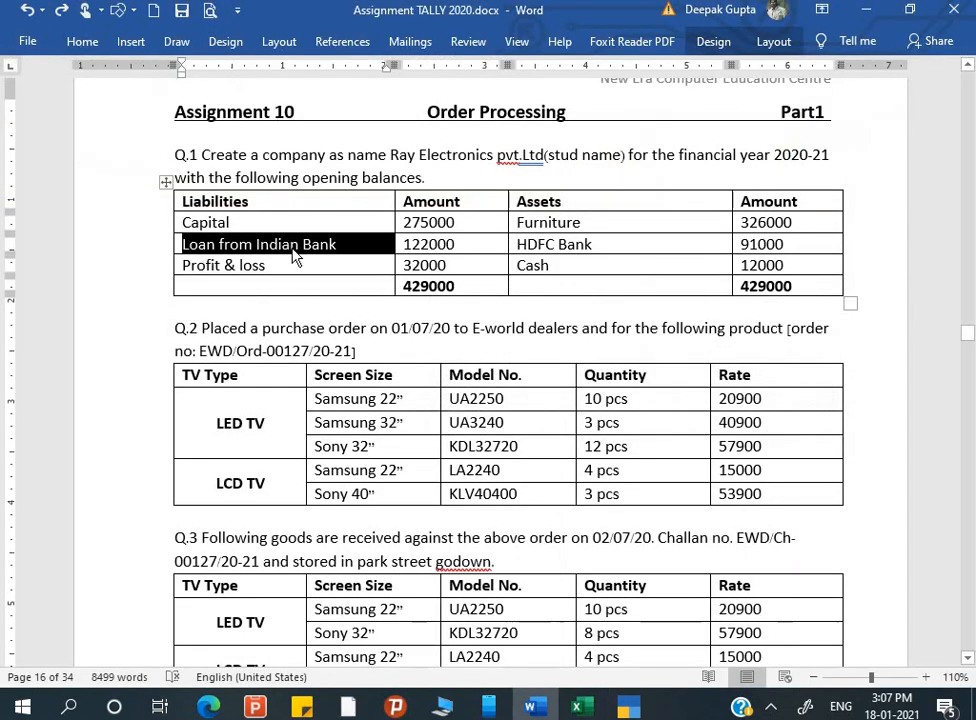
key("alt+Tab")
type("1,22,00")
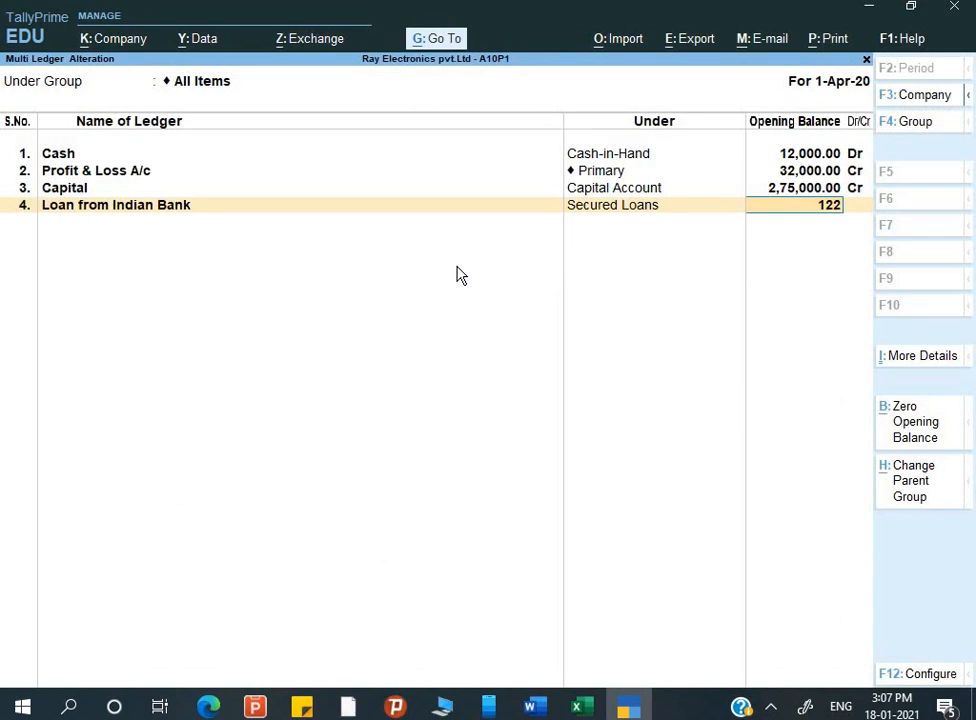
key("Return")
key("Return")
- Add a Furnitures ledger under Fixed Assets with an opening balance of 322000 Dr
key("alt+Tab")
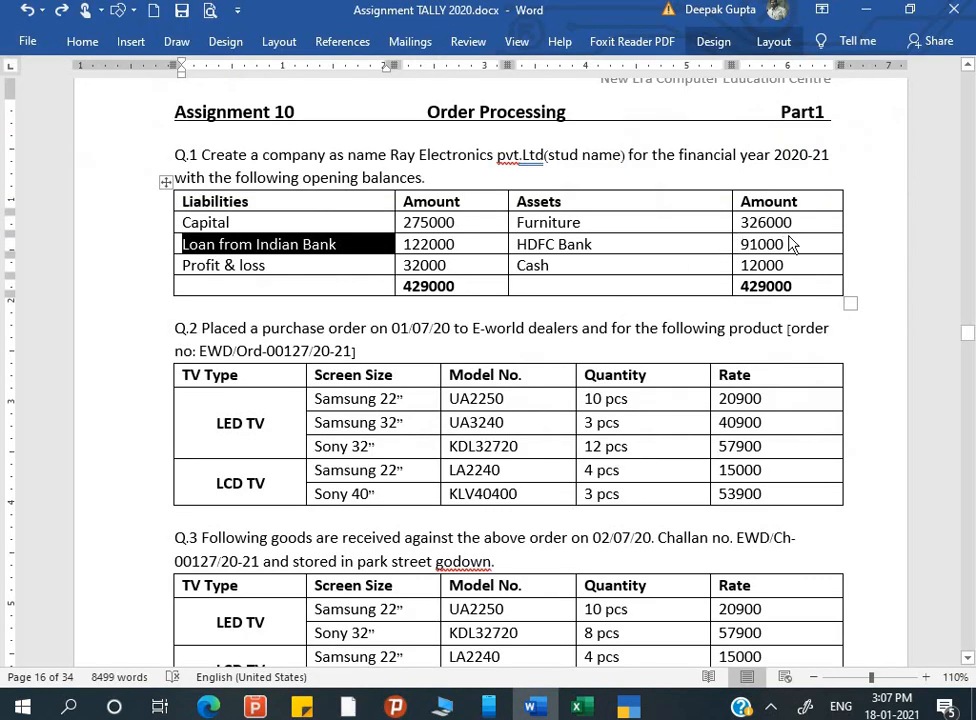
key("alt+Tab")
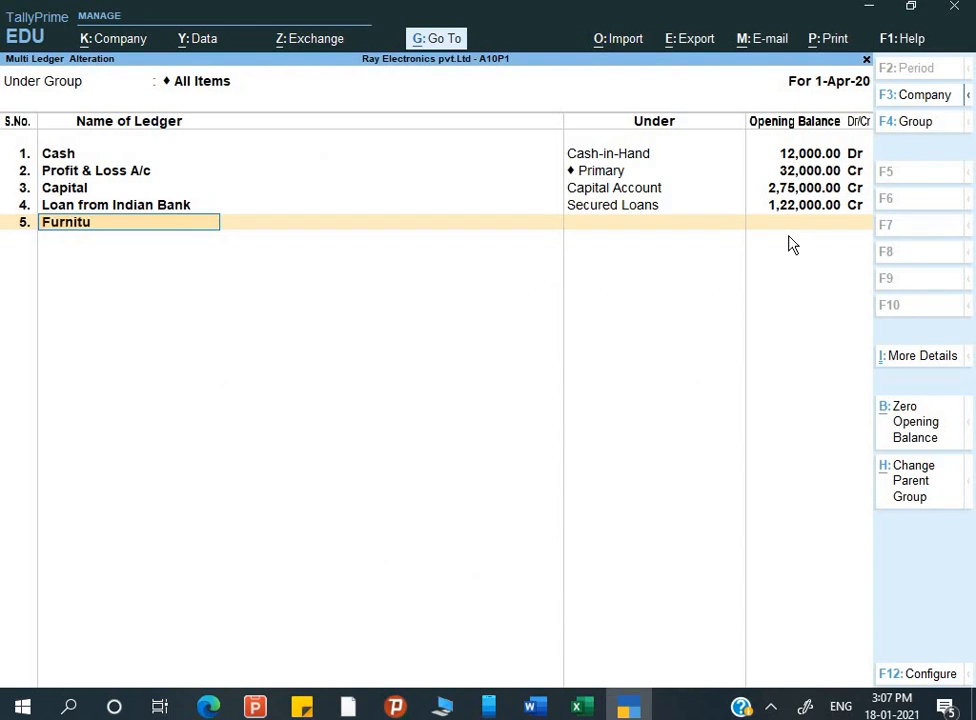
type("Furnitures")
key("Return")
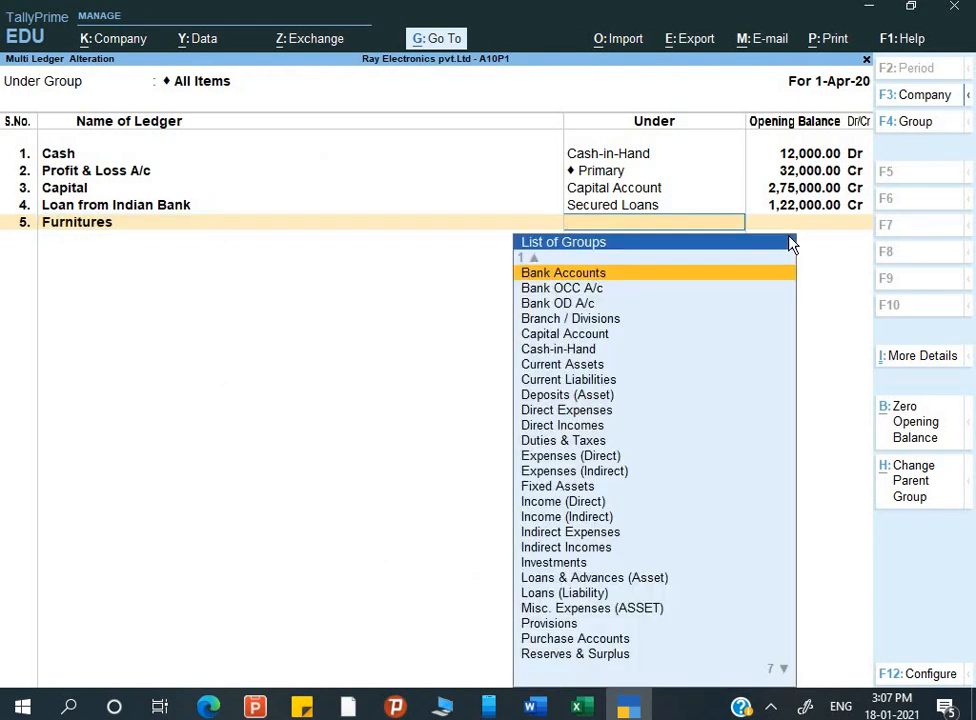
type("F")
key("Return")
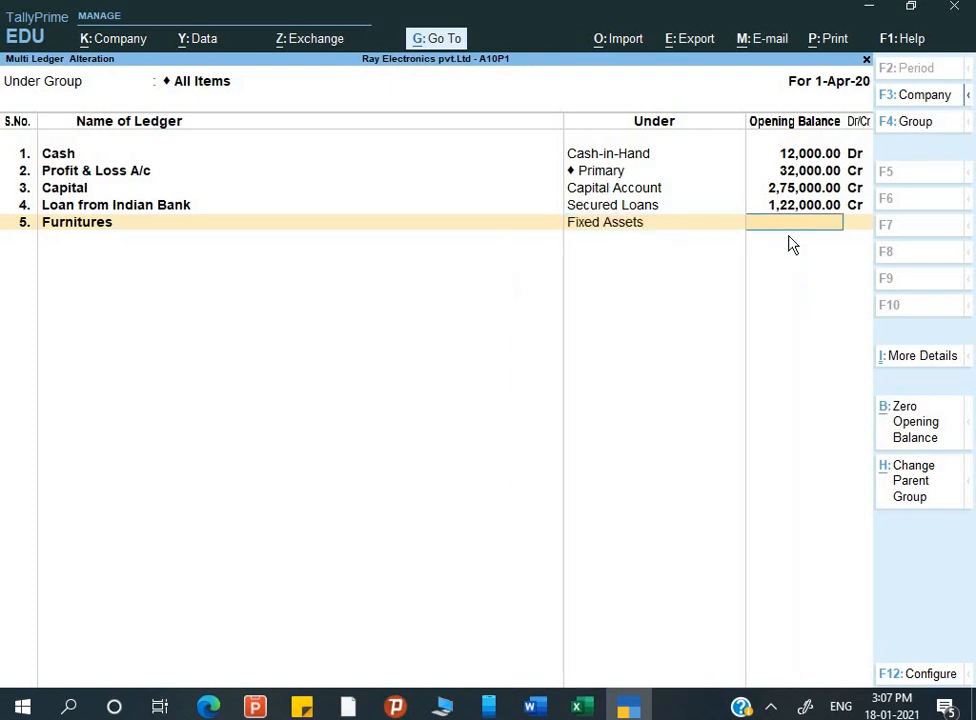
type("3,22,000")
key("Return")
key("Return")
- Check the furniture amount in Word's Q.1 table and correct the Furnitures opening balance to 326000 Dr
key("alt+Tab")
key("alt+Tab")
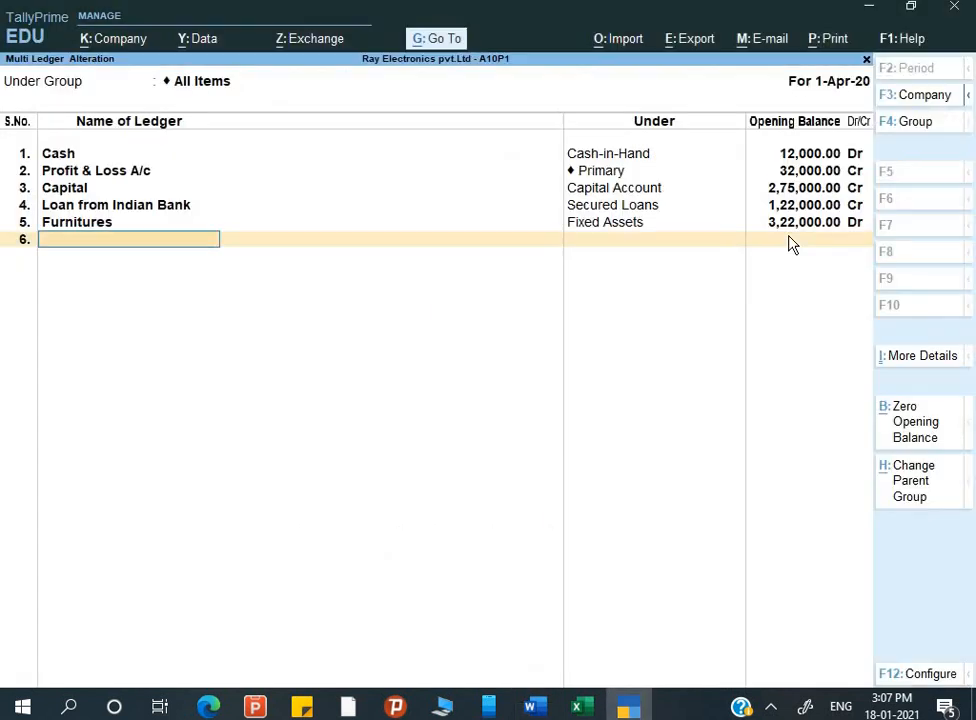
key("BackSpace")
key("BackSpace")
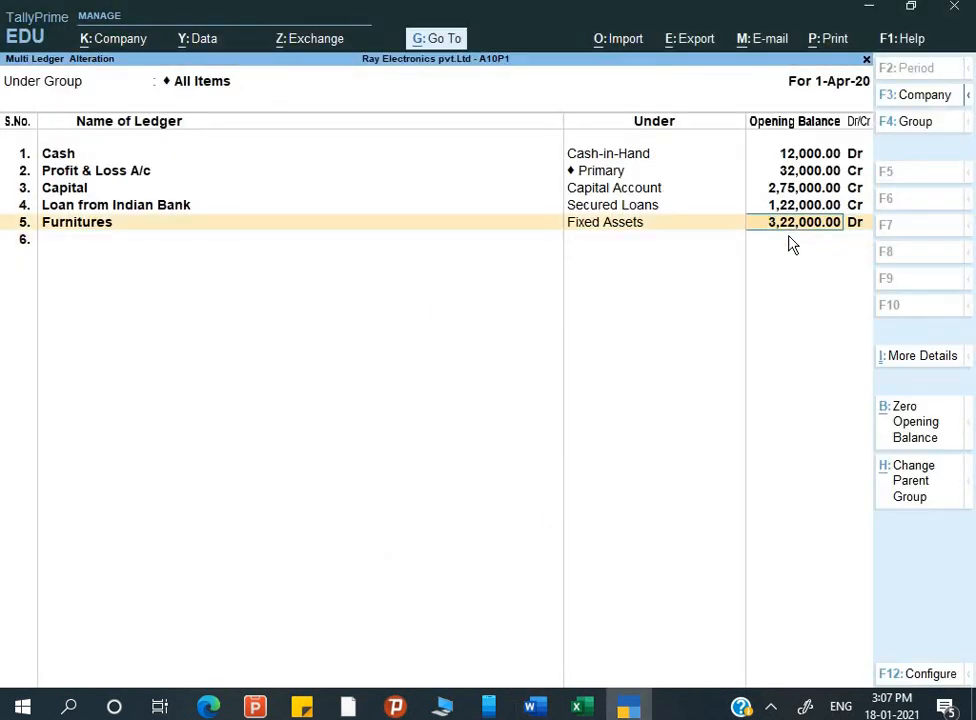
type("32")
key("BackSpace")
key("Return")
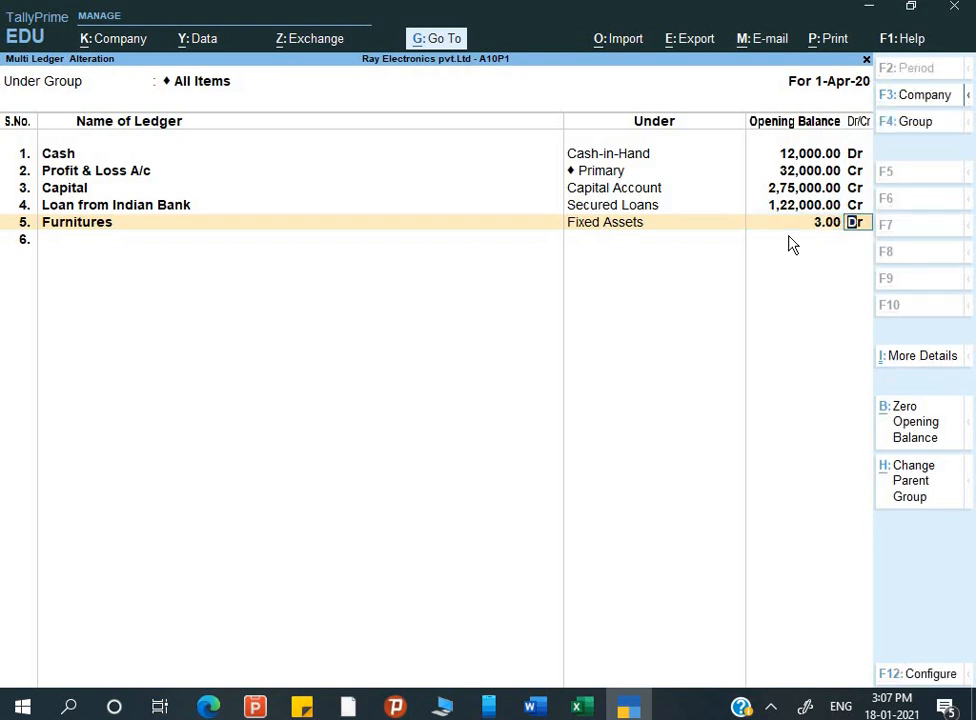
key("alt+Tab")
key("alt+Tab")
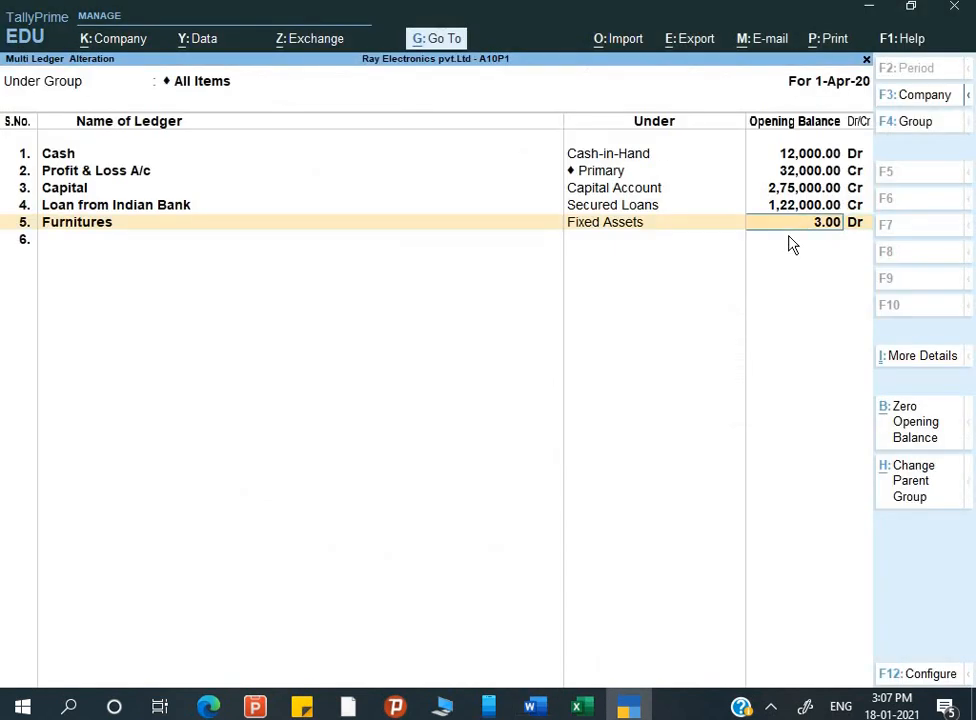
type("326000")
key("Return")
key("Return")
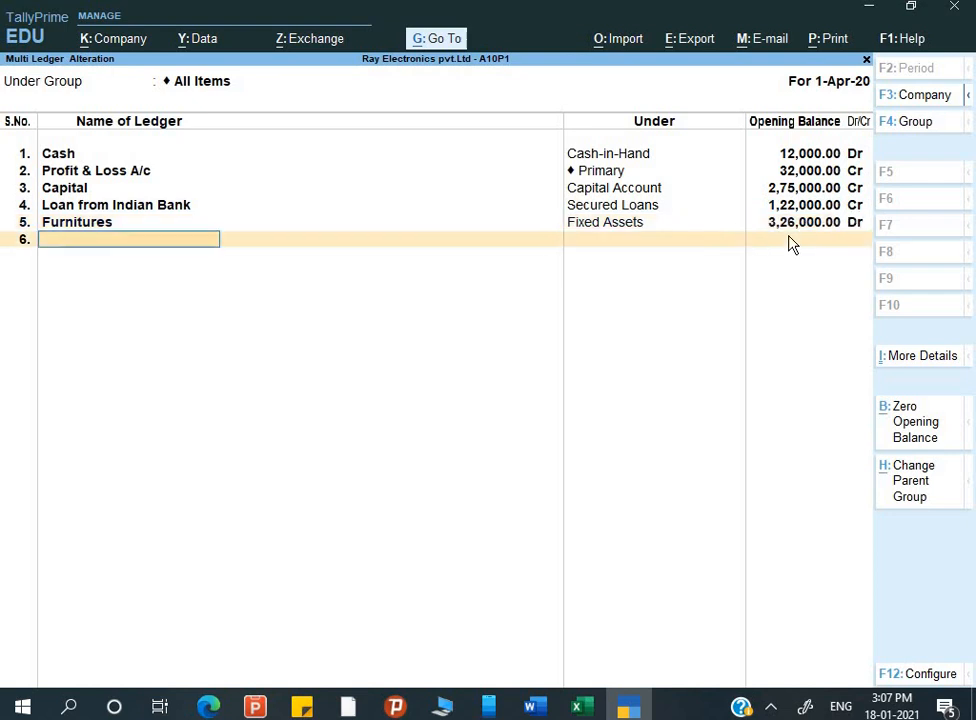
- Add an HDFC Bank ledger under Bank Accounts with an opening balance of 91000, save all ledgers and return to the Gateway of Tally
key("alt+Tab")
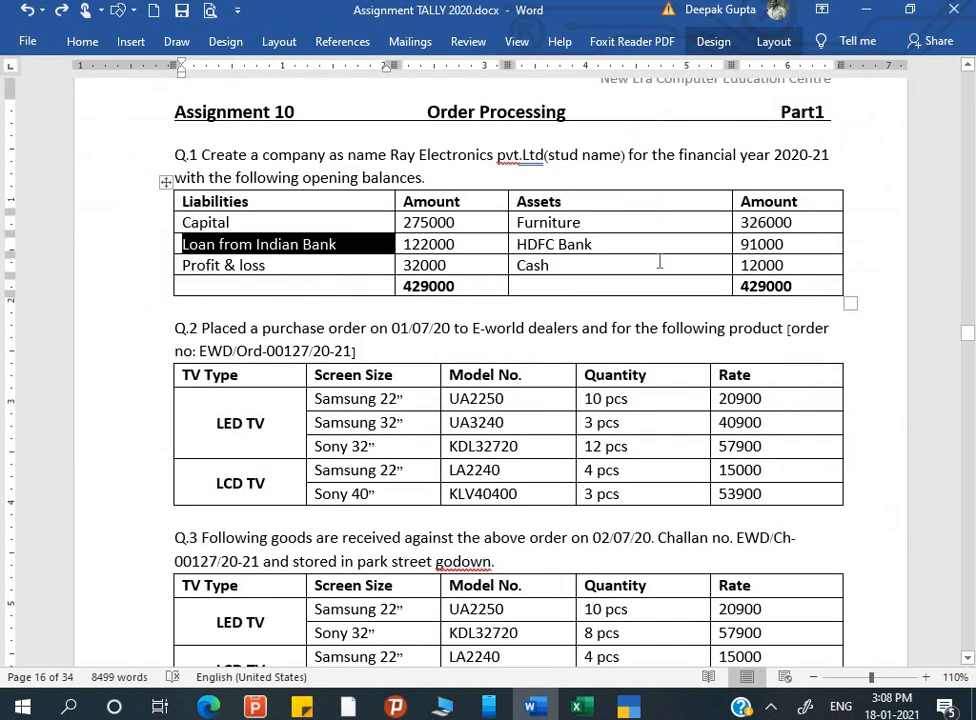
key("alt+Tab")
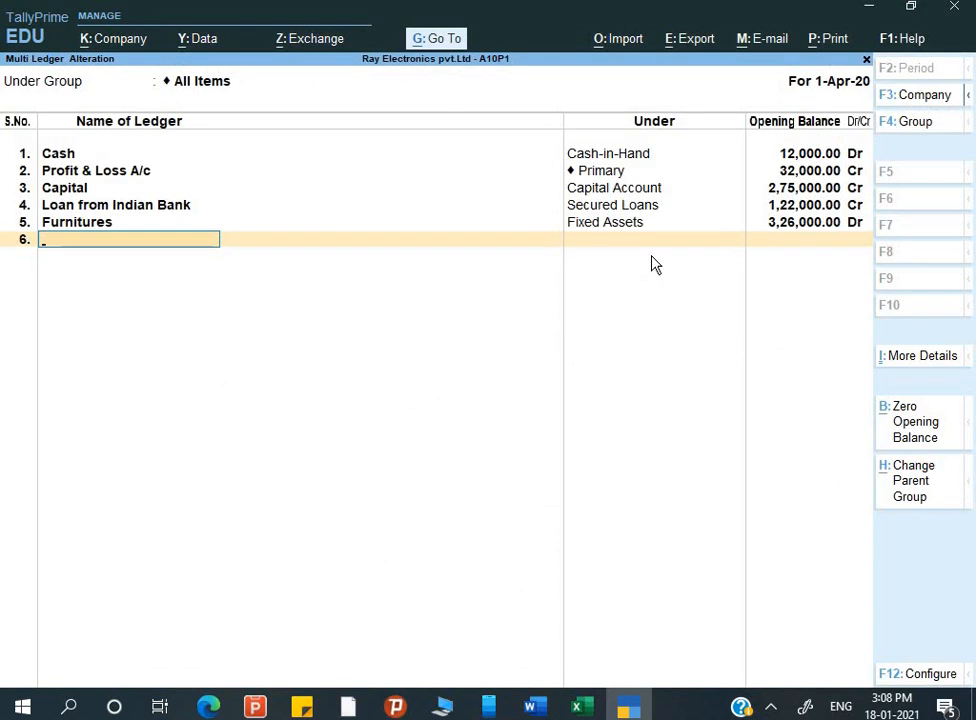
type("HDFC Bank")
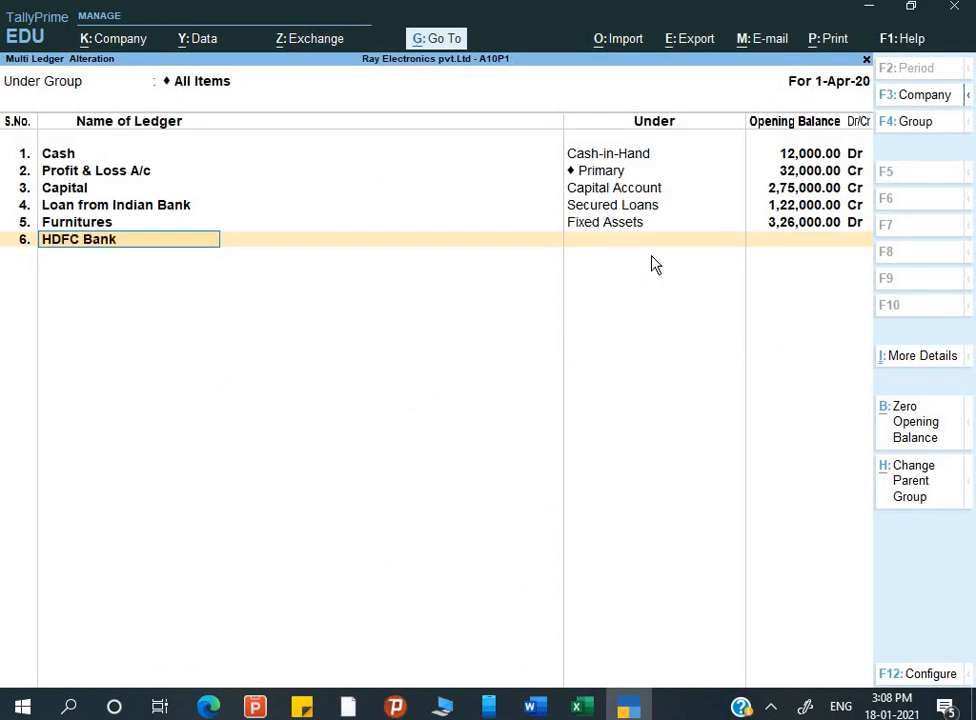
key("Return")
type("B")
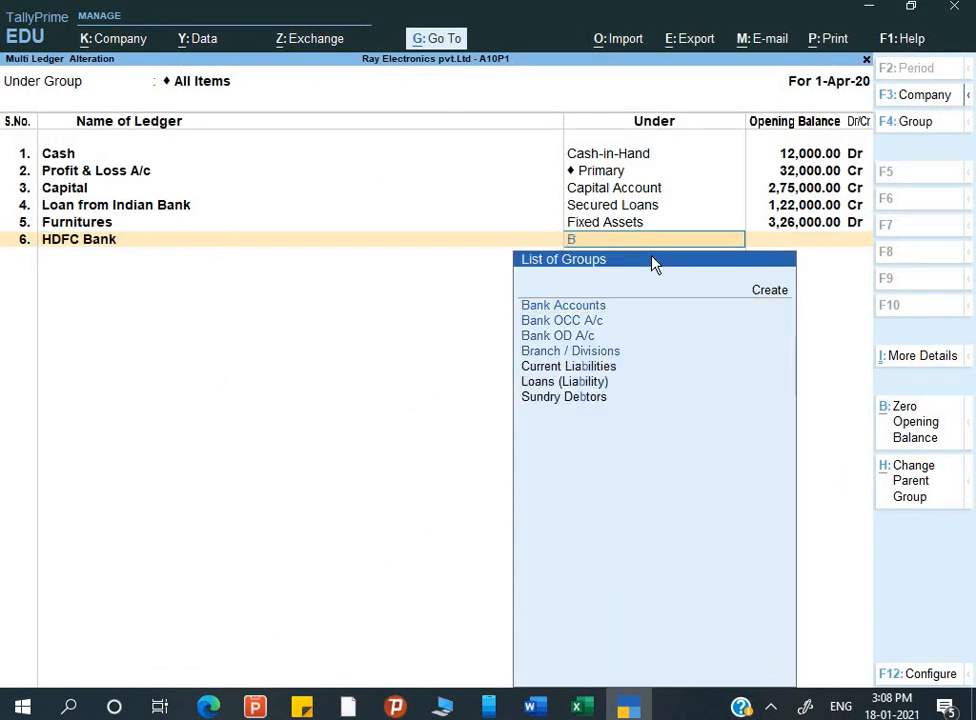
key("Return")
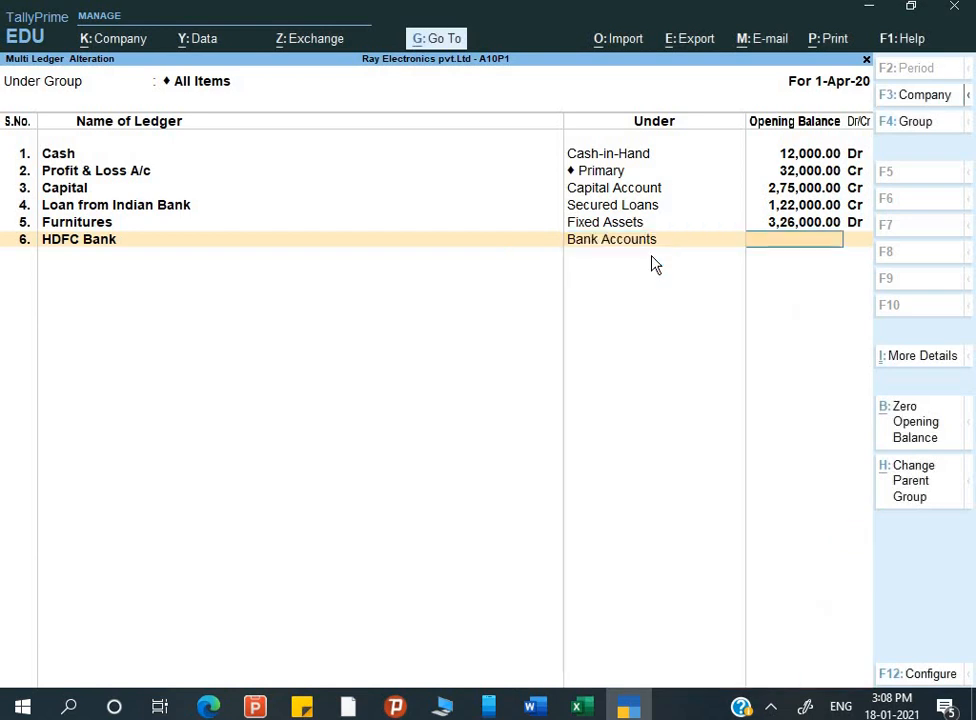
type("91000")
key("Return")
key("ctrl+a")
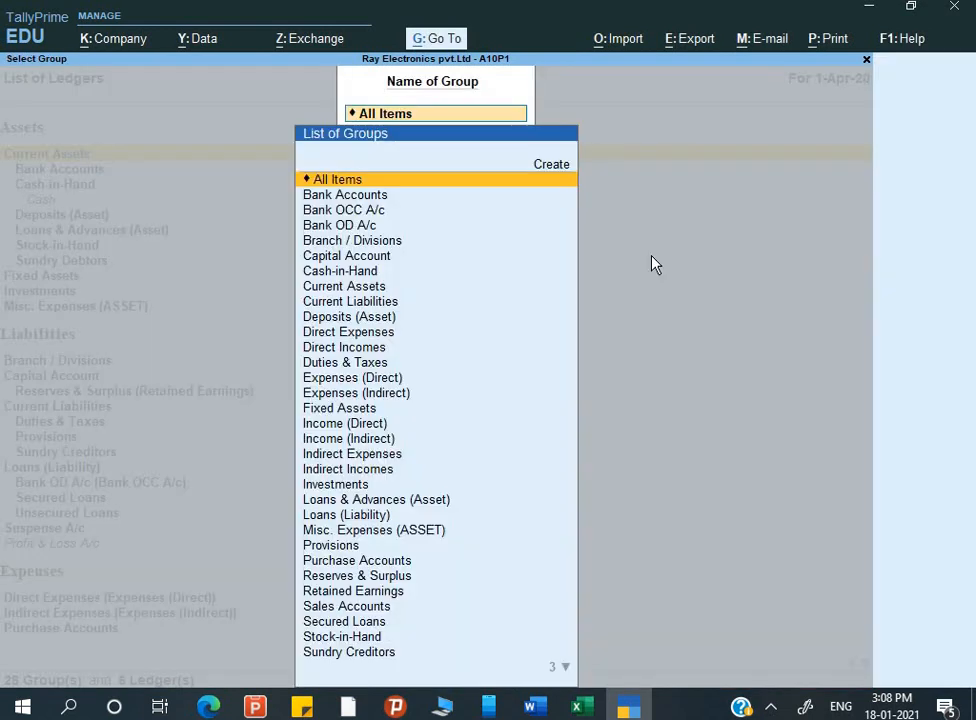
key("Escape")
key("Escape")
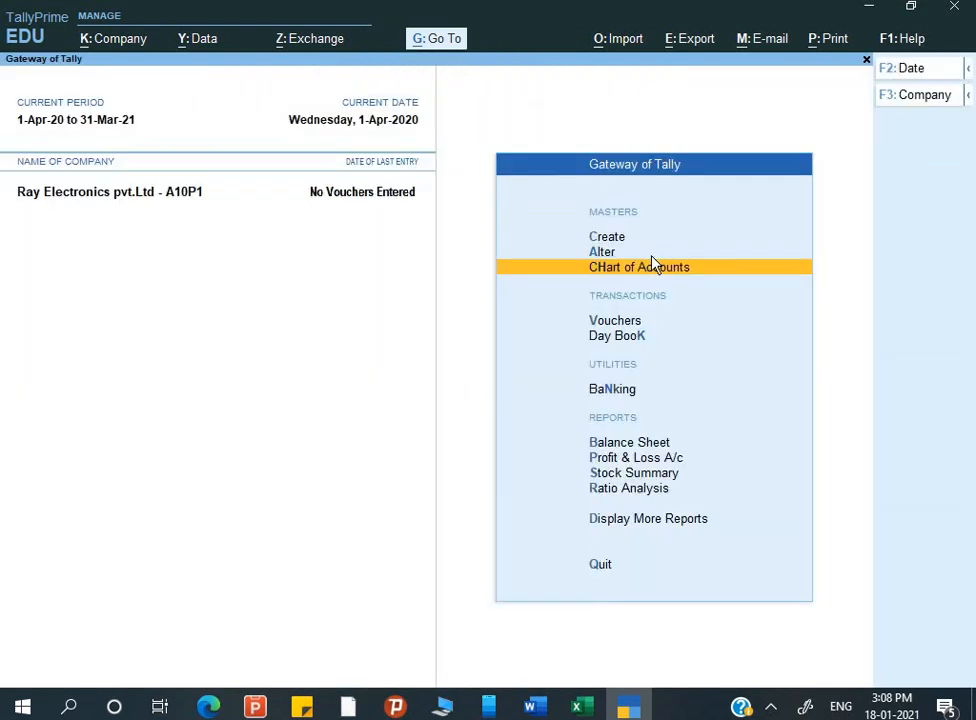
- Review the Balance Sheet's liabilities and assets against the Q.1 opening balances table in Word
key("Down")
key("Down")
key("Down")
key("Down")
key("Return")
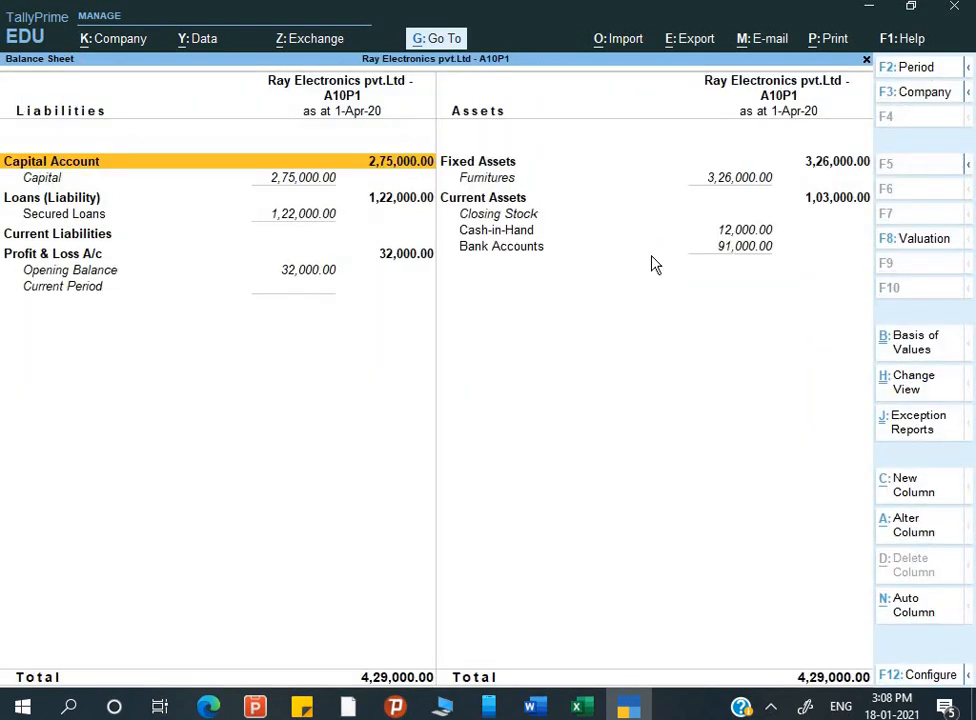
key("Down")
key("Right")
key("Down")
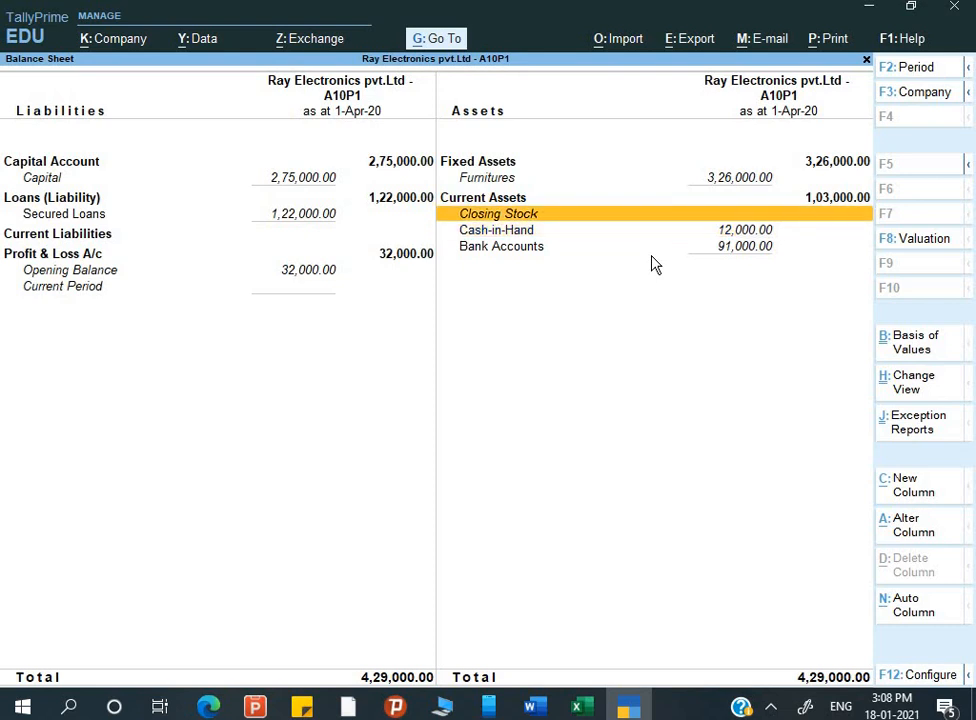
key("alt+Tab")
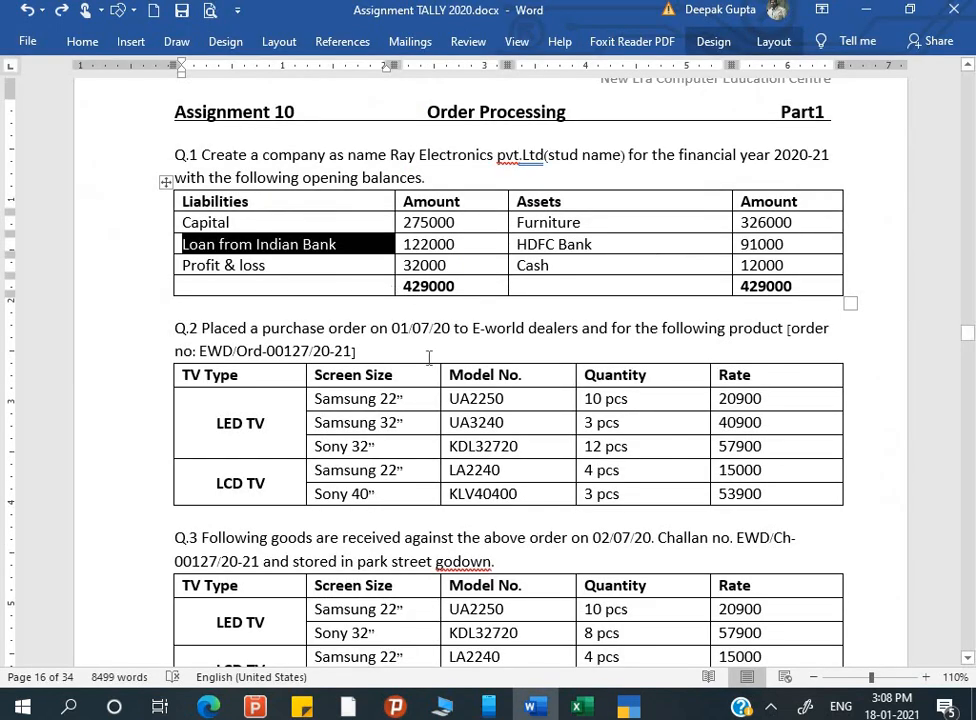
key("alt+Tab")
key("Escape")
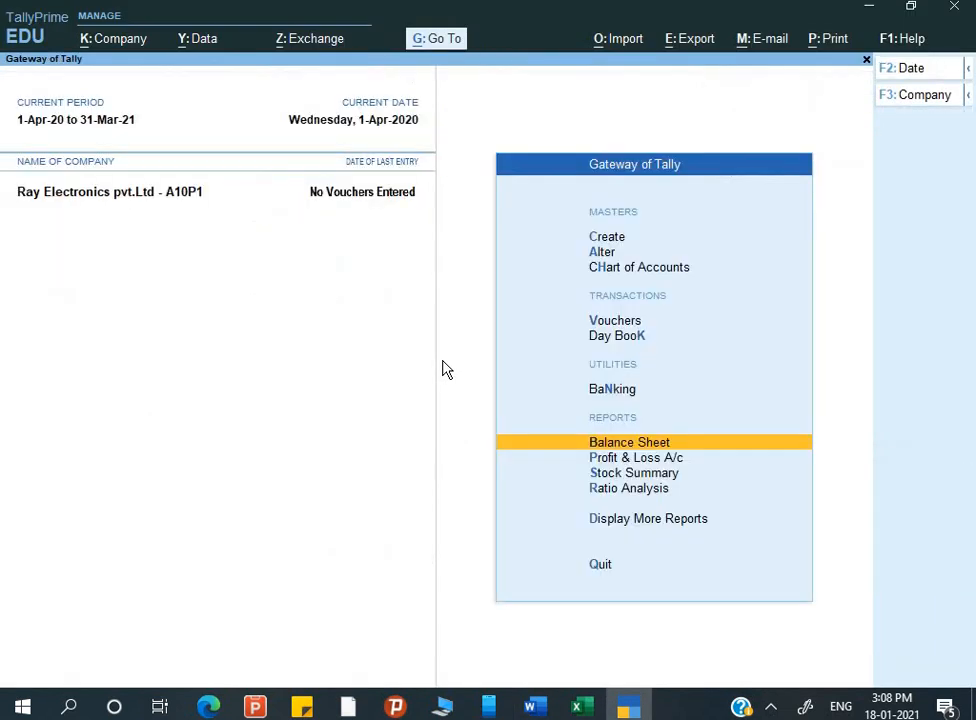
- Open voucher entry from the Gateway of Tally
key("Up")
key("Up")
key("Up")
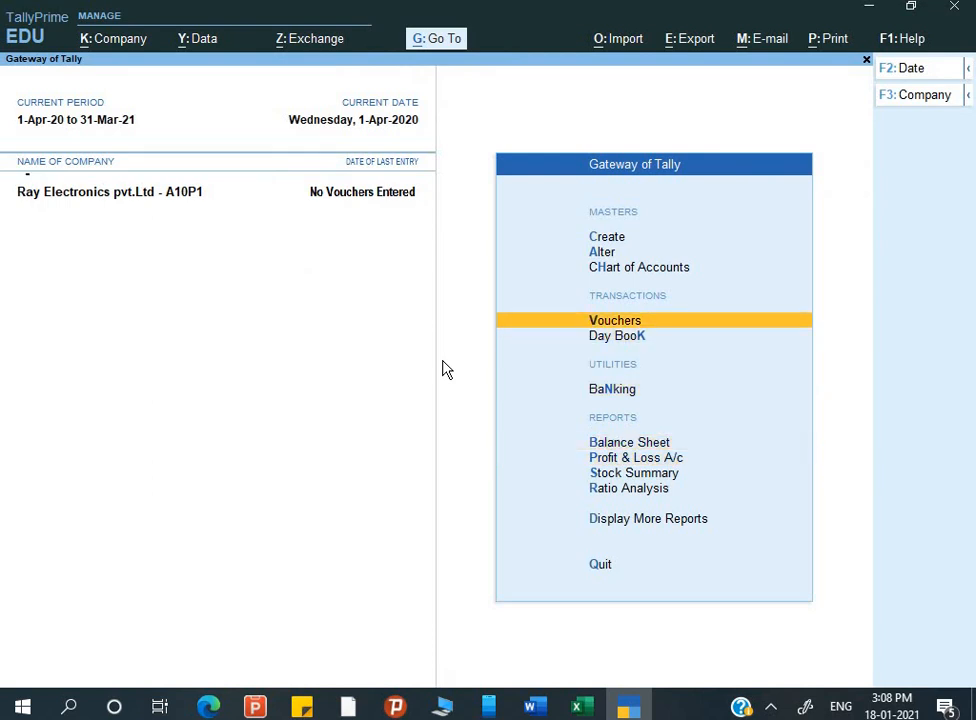
key("Return")
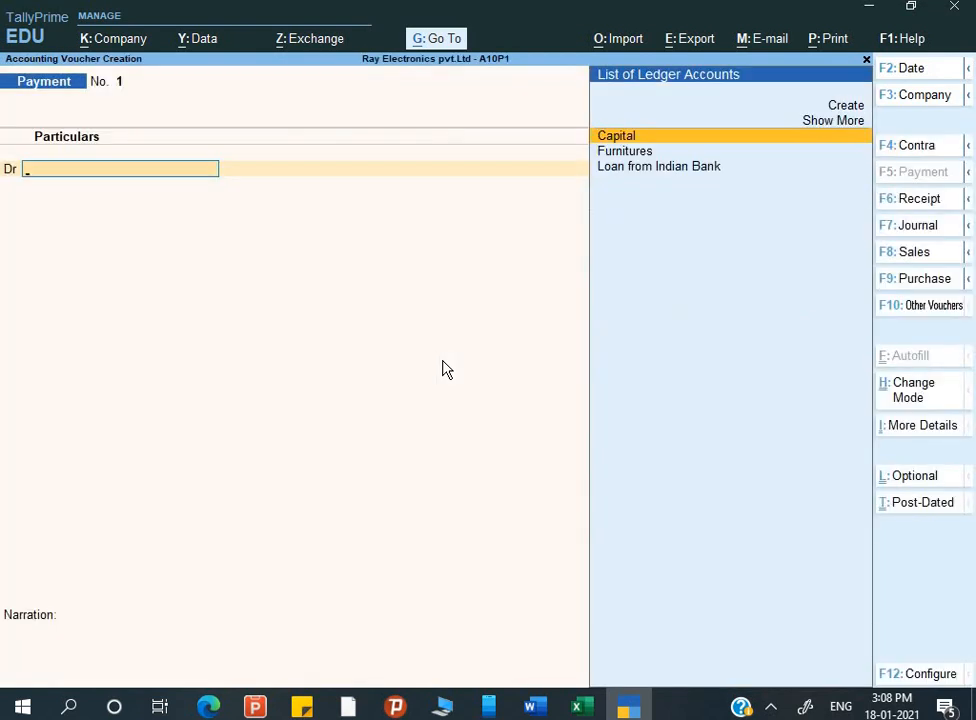
- Switch to ORDER PROCESSING.xlsx in Excel and read the Assignment 10 (Part 1) notes on enabling order processing and godowns
key("alt+Tab")
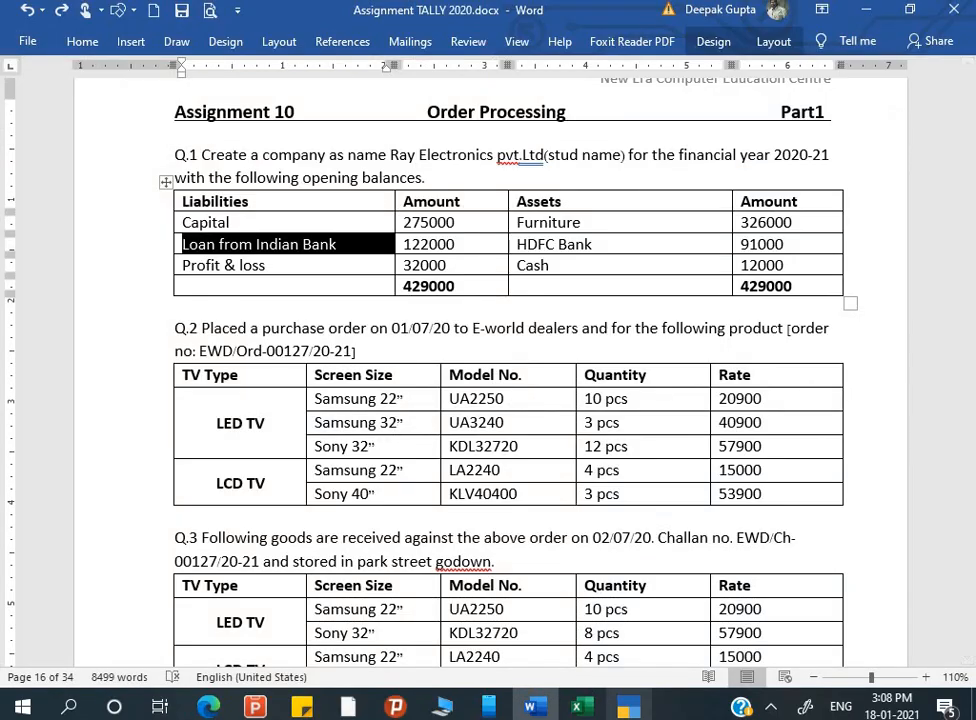
key("alt+Tab")
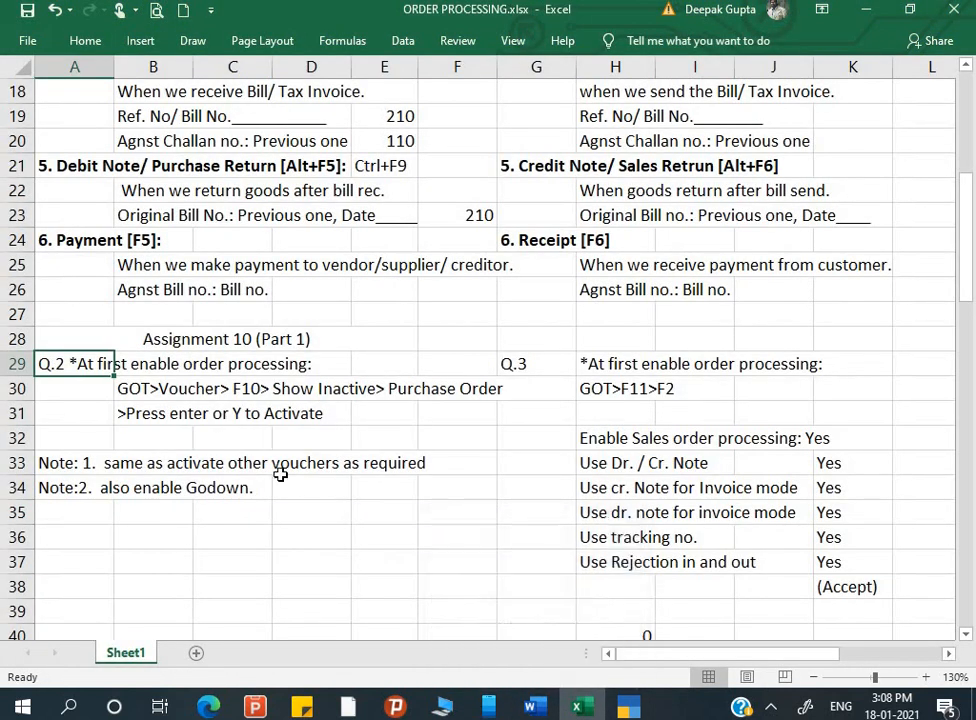
left_click(280, 473)
scroll(280, 475, "down", 4)
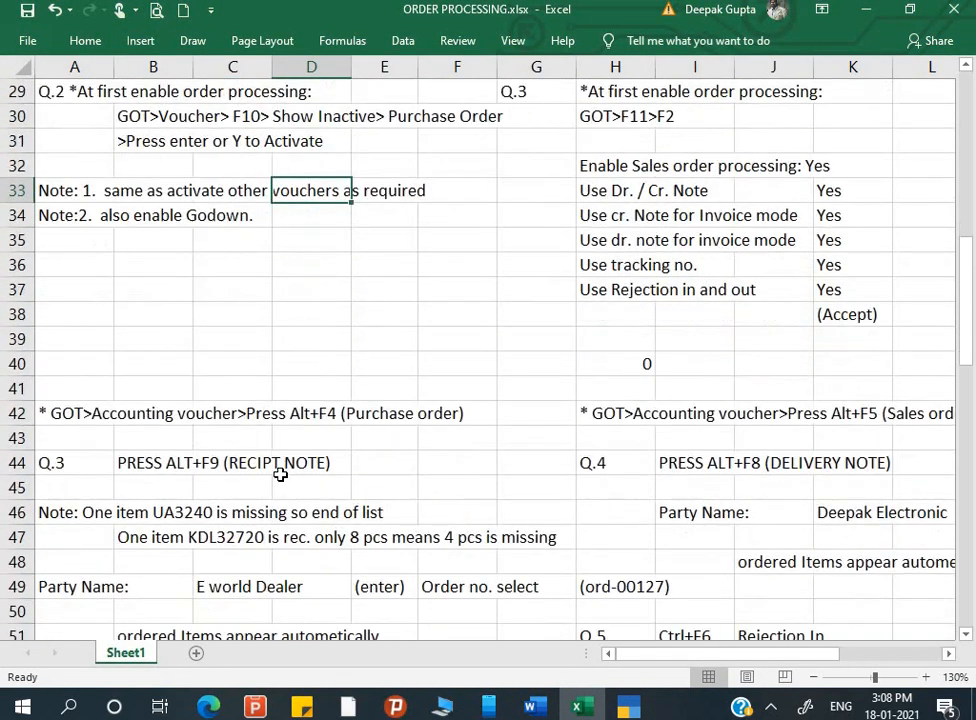
scroll(280, 474, "down", 1)
scroll(280, 474, "up", 5)
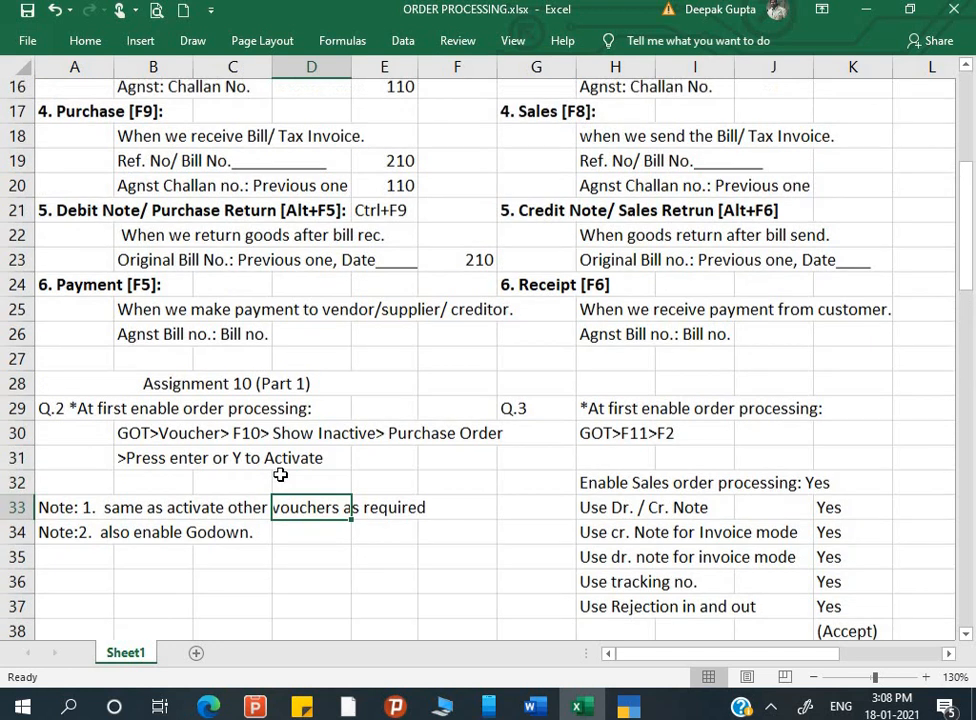
scroll(280, 474, "up", 1)
left_click(255, 413)
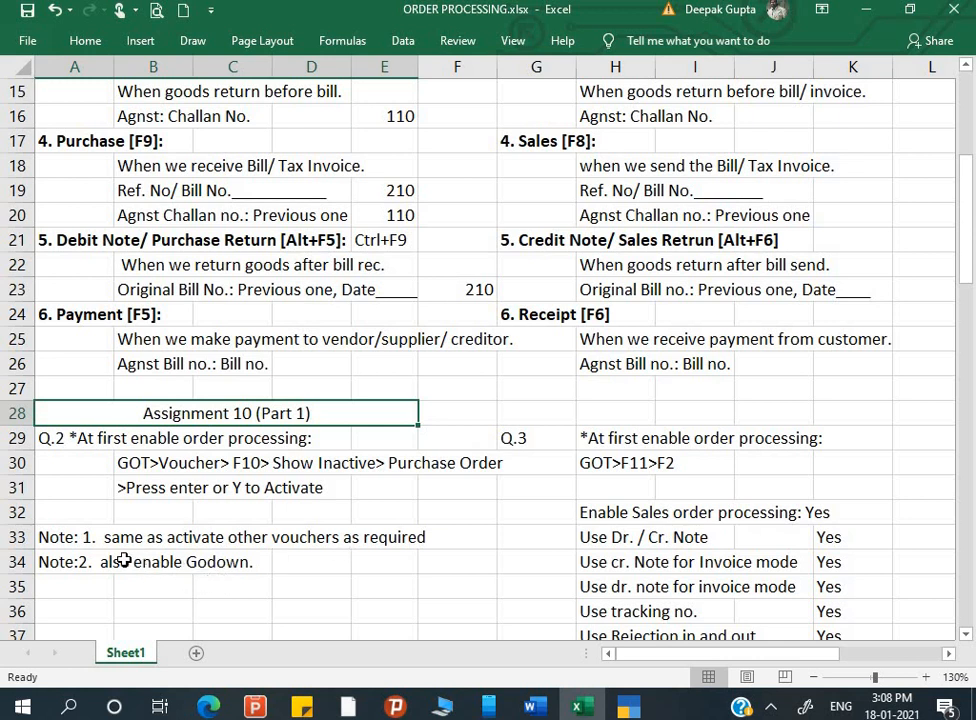
left_click(86, 564)
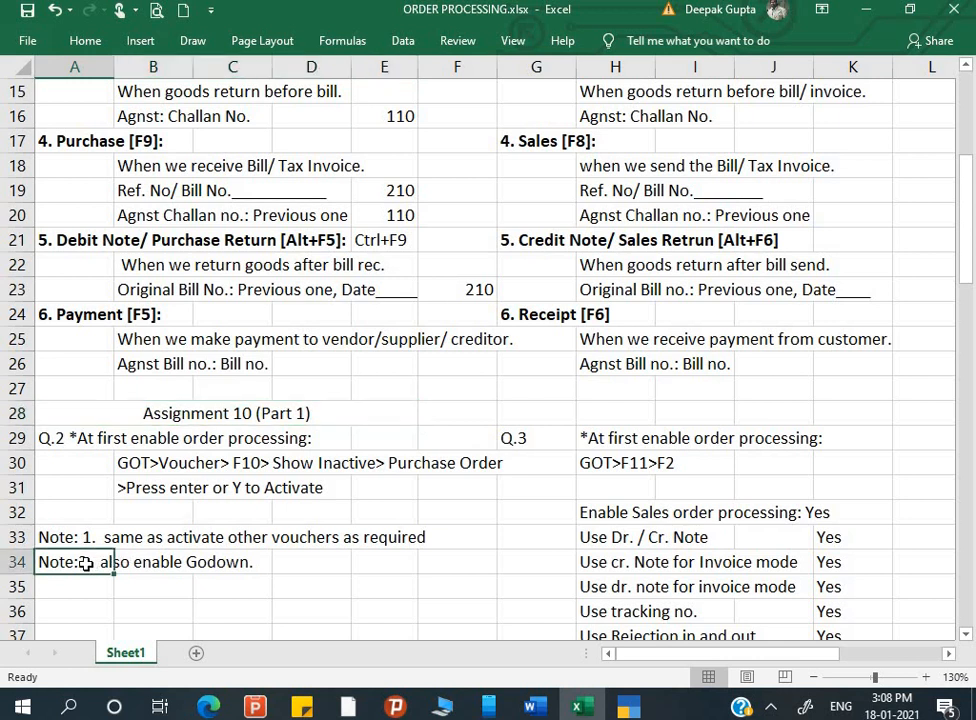
- Compare the godown note in the Excel sheet with Q.2 and Q.3 of the Word assignment
key("alt+Tab")
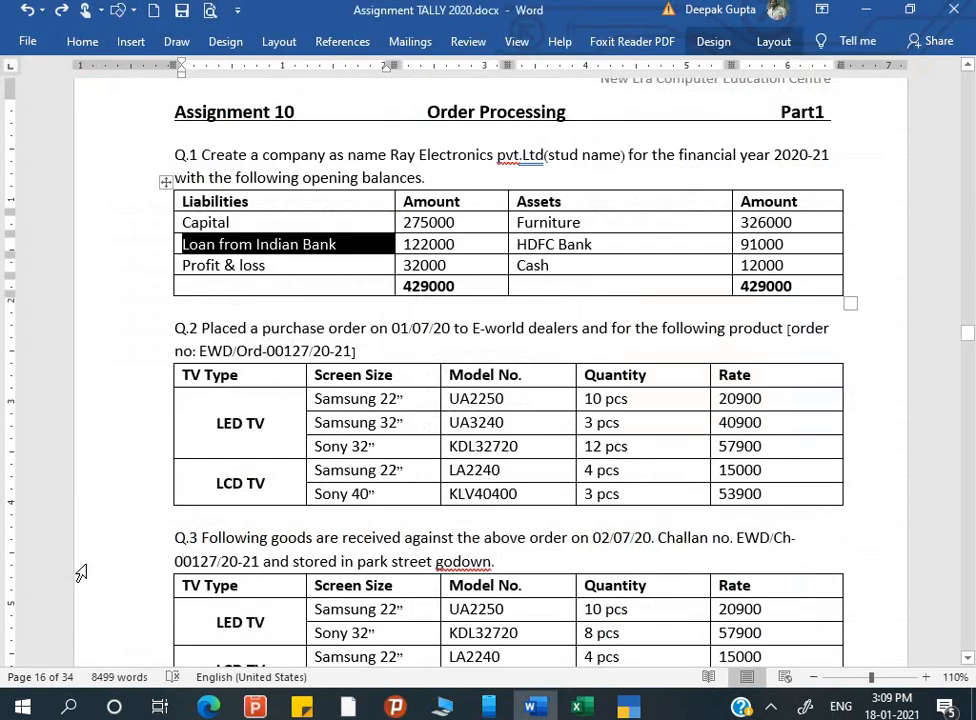
key("alt+Tab")
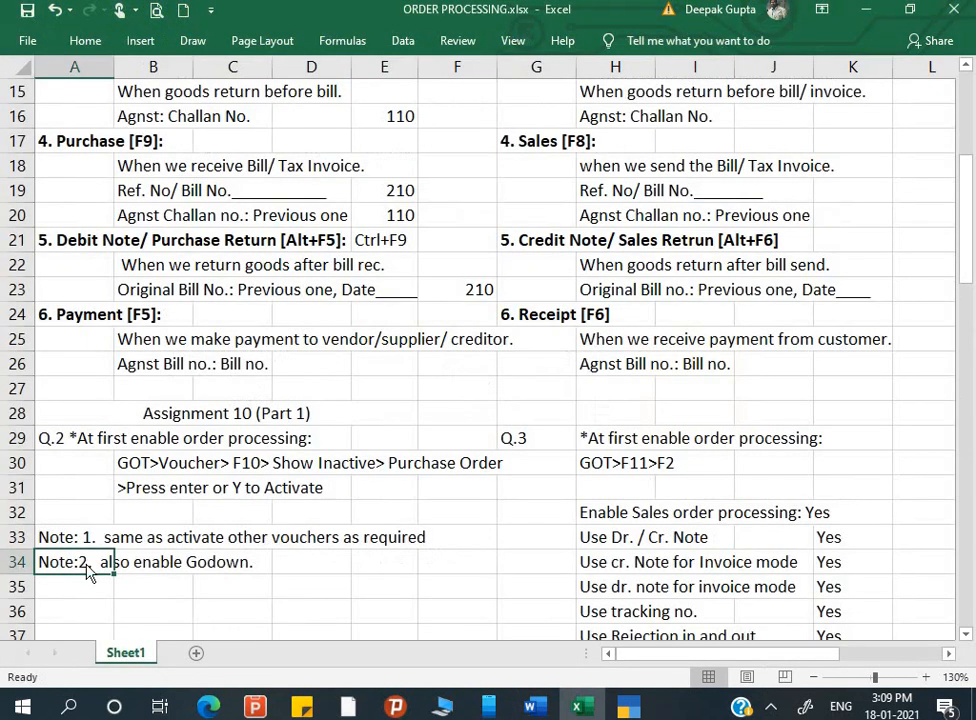
key("alt+Tab")
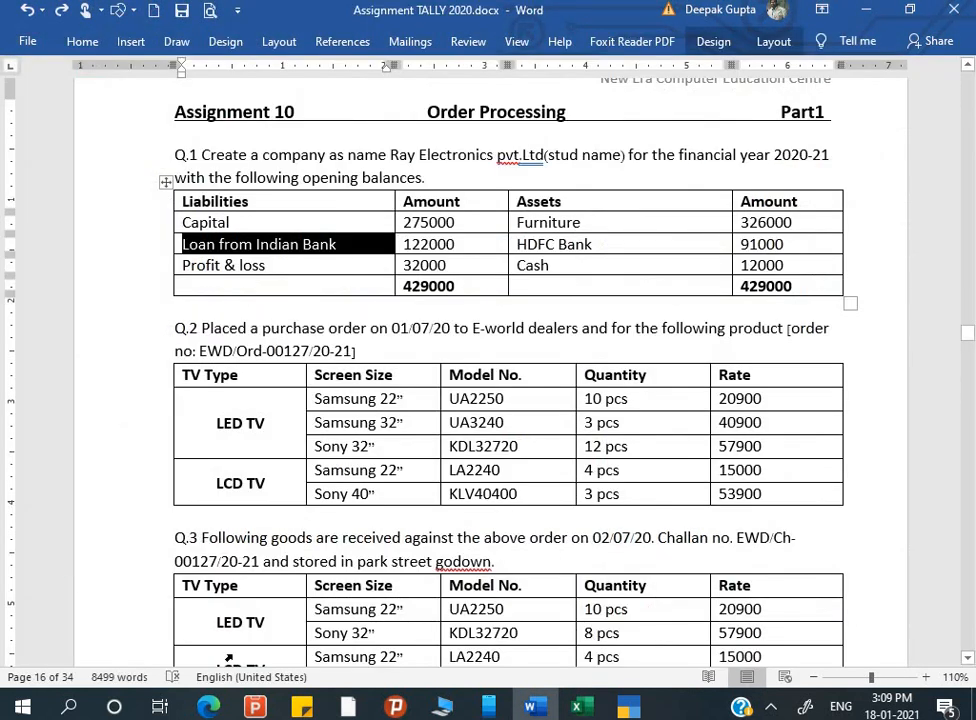
- Switch to TallyPrime, leave voucher entry and start creating a godown master
left_click(627, 708)
key("Escape")
key("y")
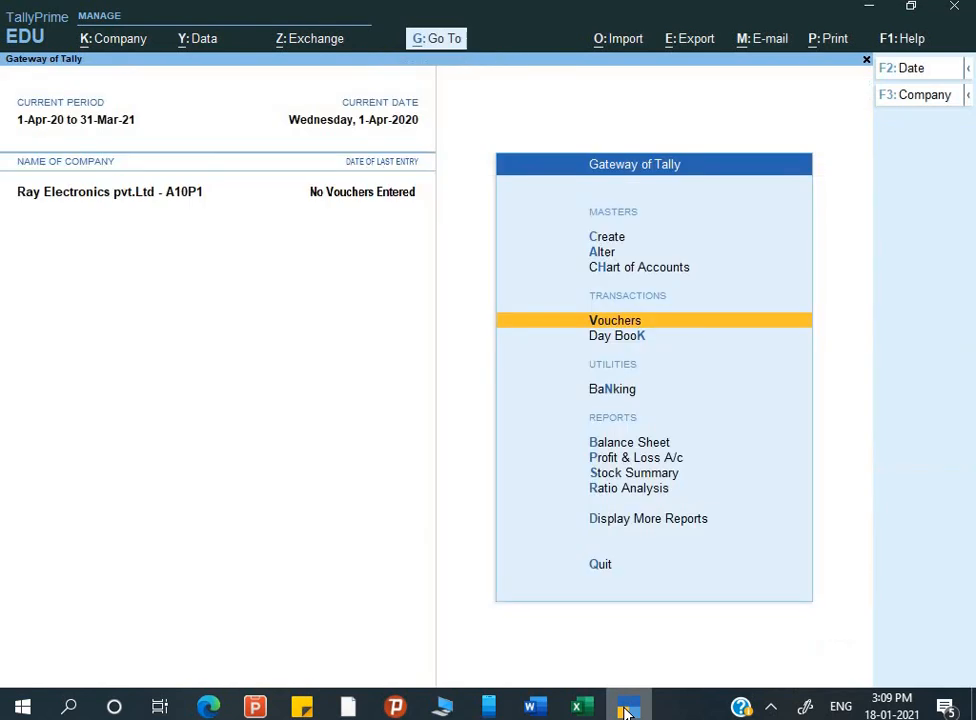
key("Up")
key("Up")
key("Up")
key("Return")
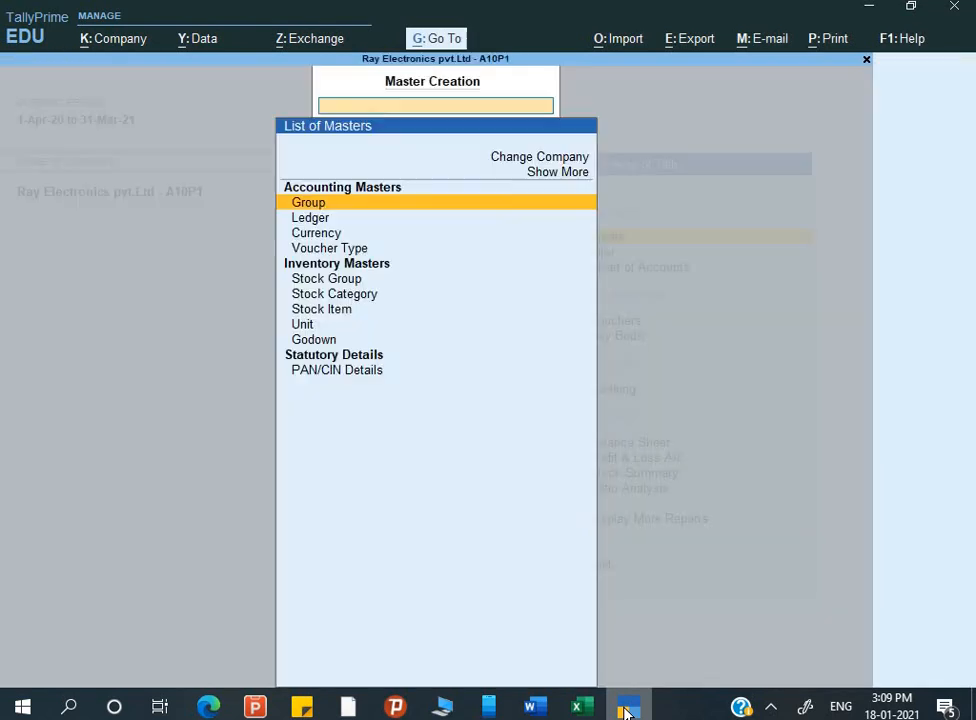
key("Down")
key("Down")
key("Down")
key("Down")
key("Down")
key("Down")
key("Down")
key("Down")
key("Down")
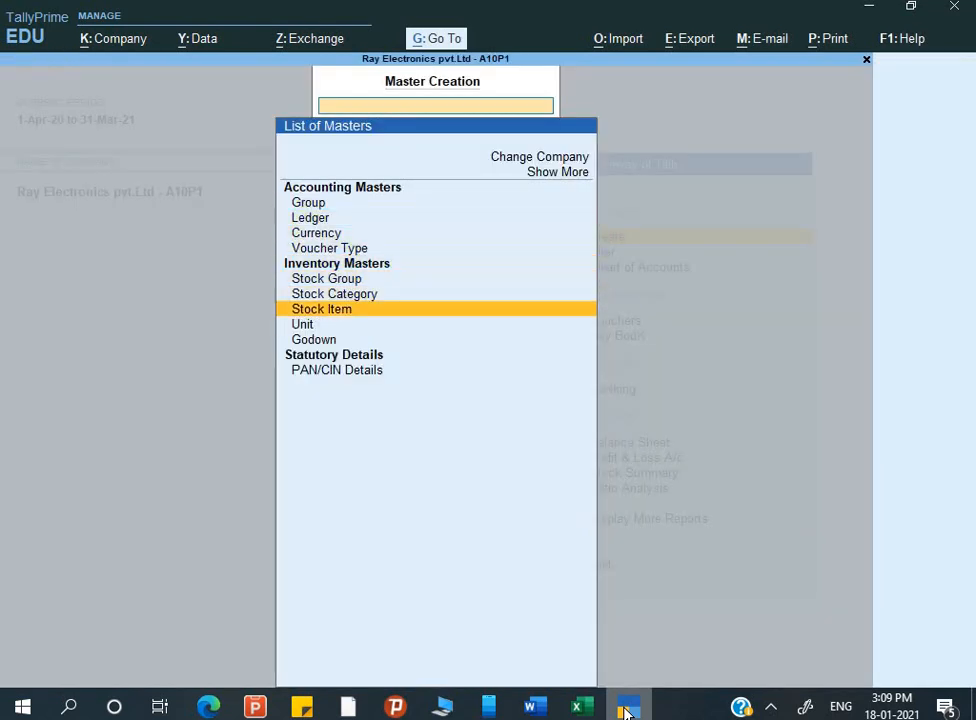
key("Return")
key("Return")
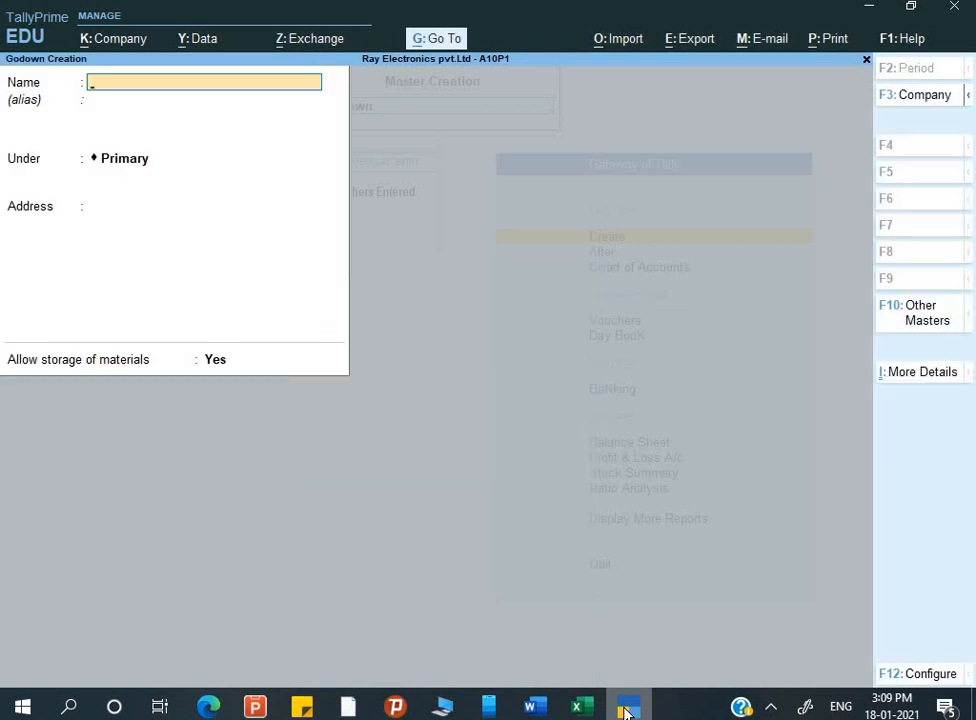
- Save a godown named Park Street under Primary without an address, and return to the Gateway of Tally
type("Park Street")
key("Return")
key("Return")
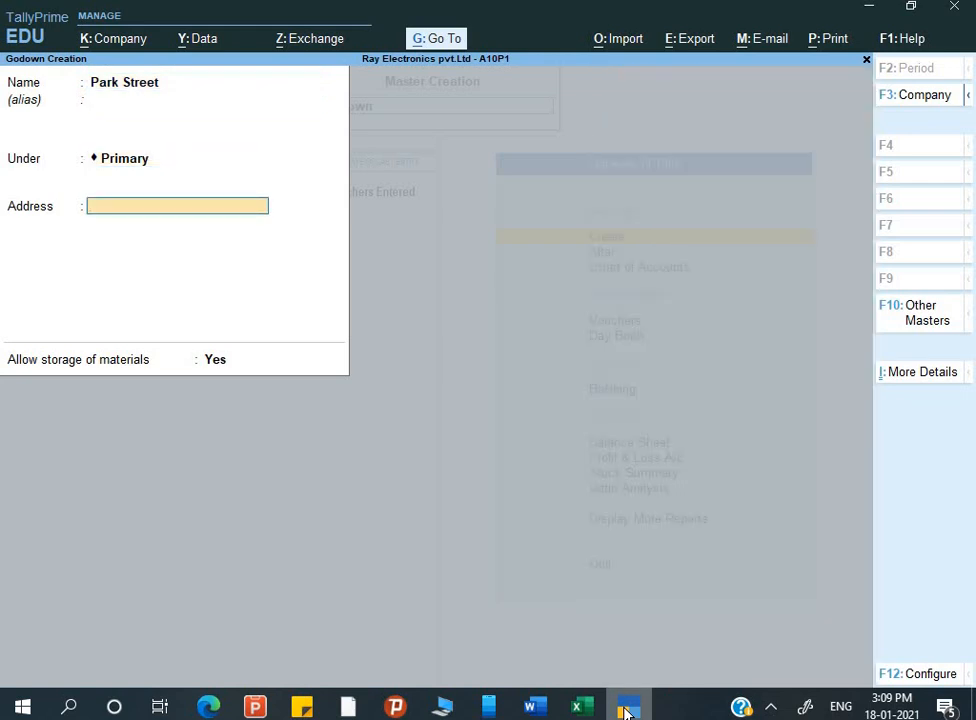
key("Return")
key("Return")
key("Return")
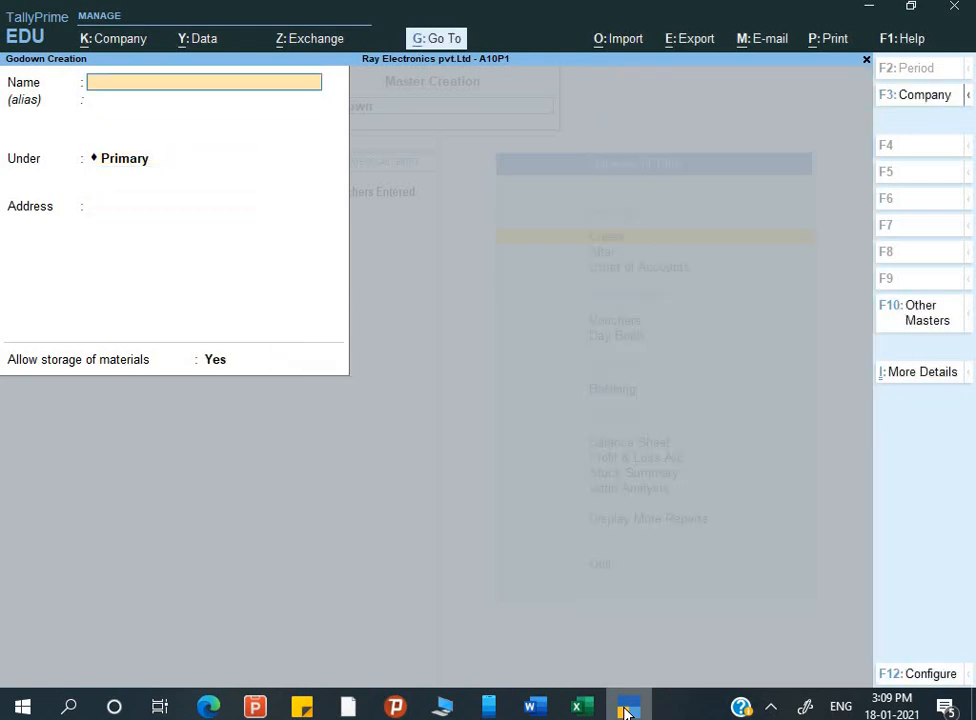
key("Escape")
key("Escape")
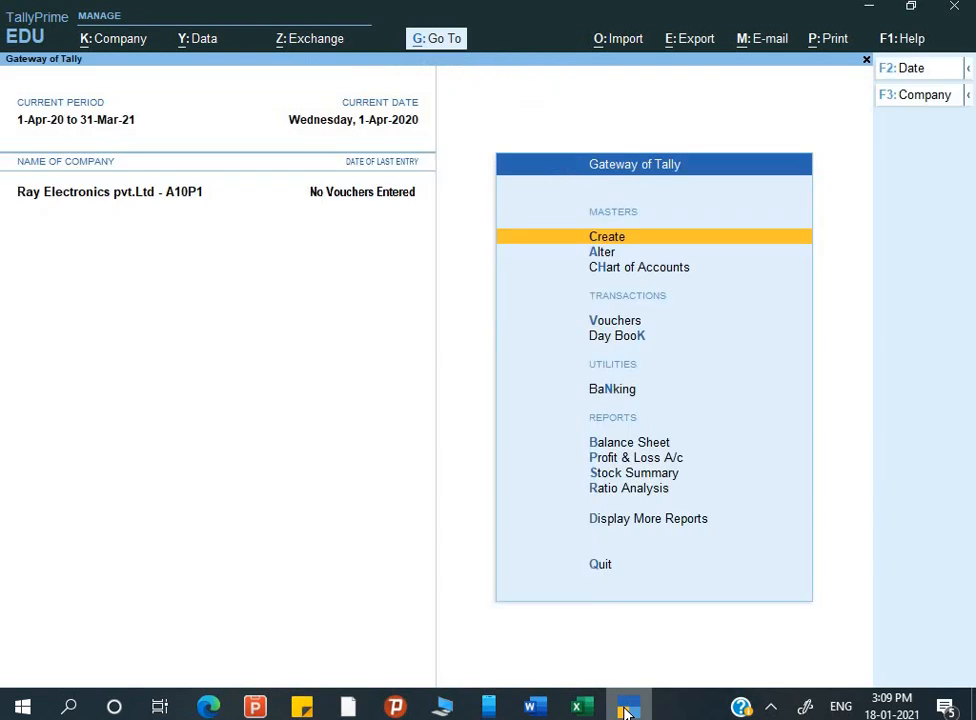
- Open voucher entry and show the inactive voucher types in the list of other vouchers
key("Down")
key("Down")
key("Down")
key("Return")
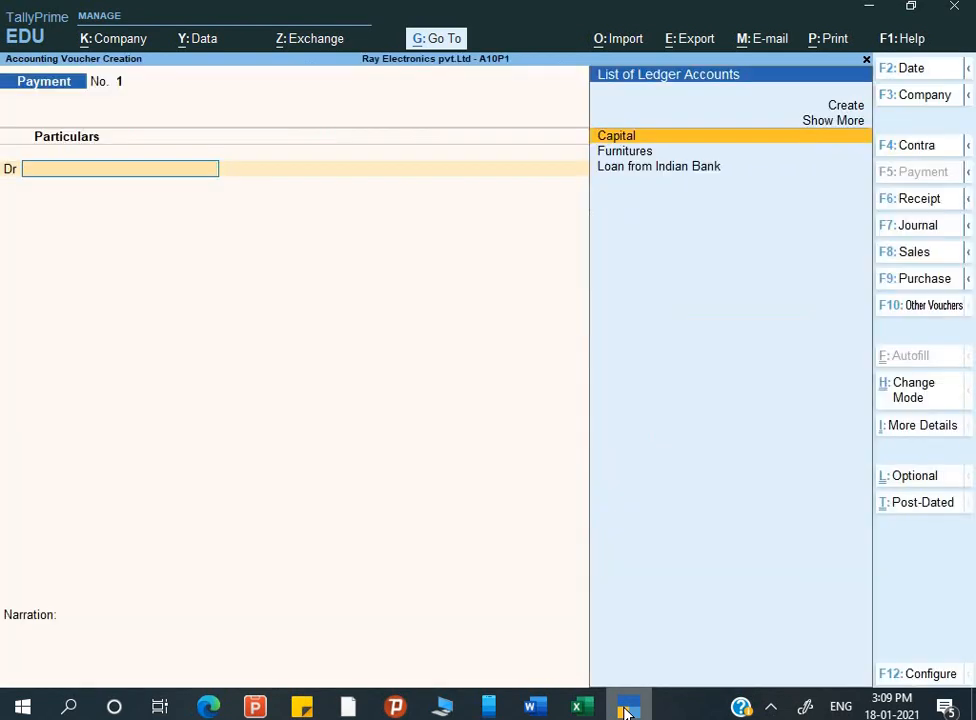
left_click(914, 307)
key("Down")
key("Down")
key("Down")
key("Down")
key("Down")
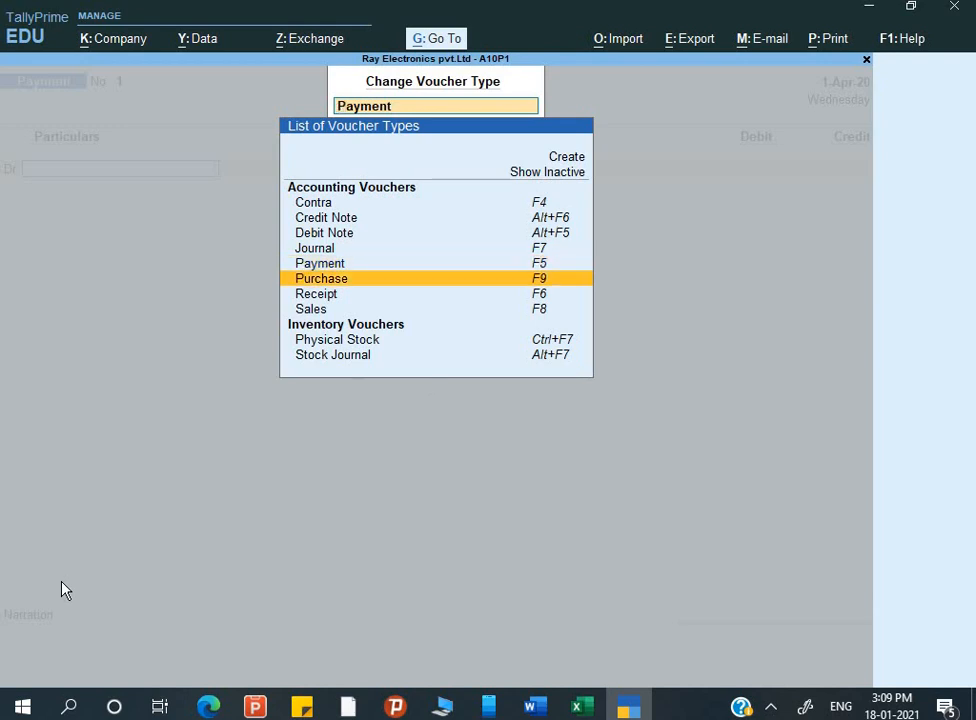
key("Up")
key("Up")
key("Up")
key("Up")
key("Up")
key("Up")
key("Up")
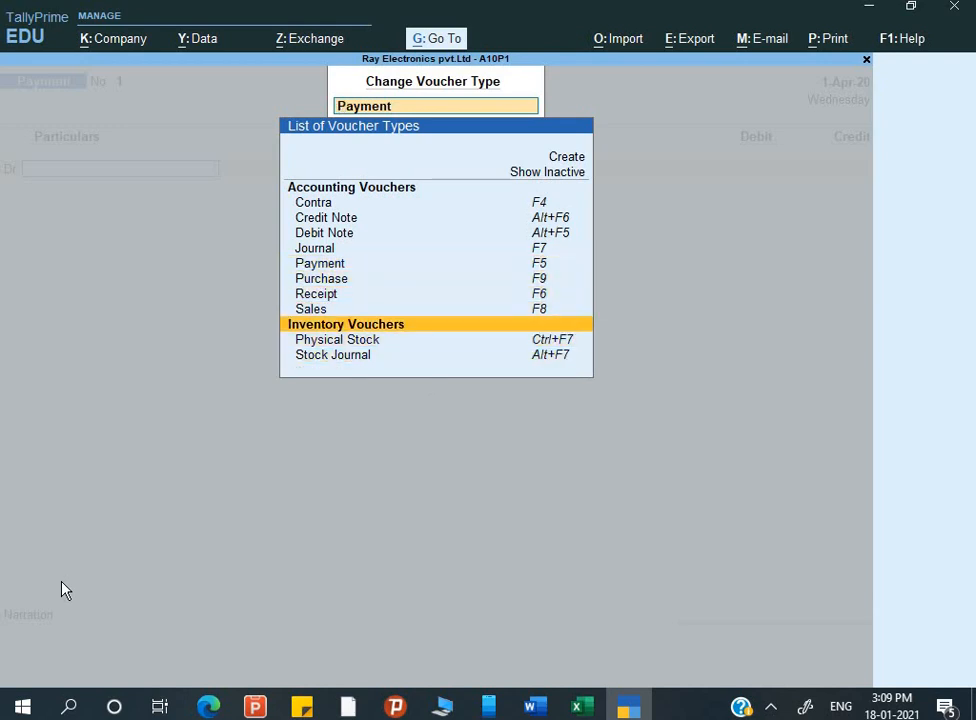
key("Up")
key("Up")
key("Up")
key("Up")
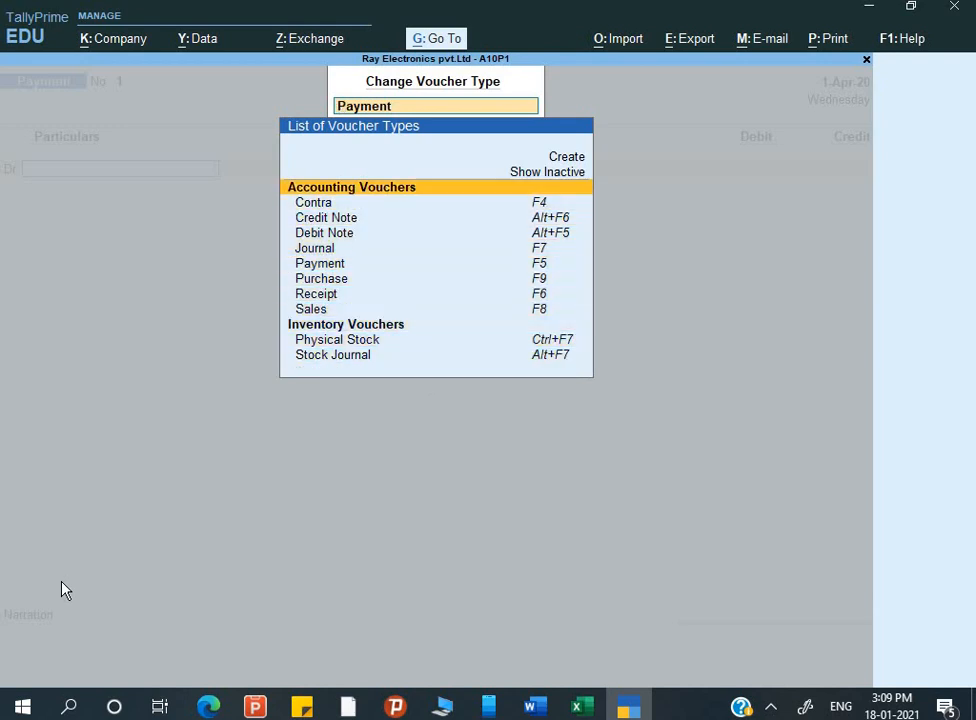
key("Return")
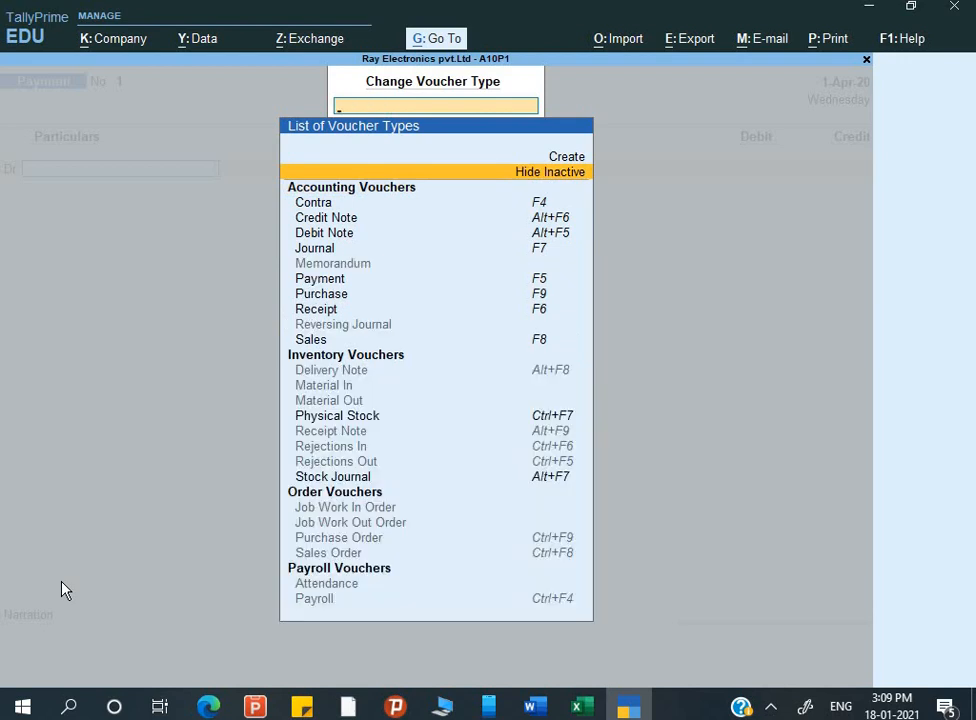
- Choose the Purchase Order voucher type from the order vouchers and activate it
key("Down")
key("Down")
key("Down")
key("Down")
key("Down")
key("Down")
key("Down")
key("Down")
key("Down")
key("Down")
key("Down")
key("Down")
key("Down")
key("Down")
key("Down")
key("Down")
key("Down")
key("Down")
key("Down")
key("Down")
key("Up")
key("Up")
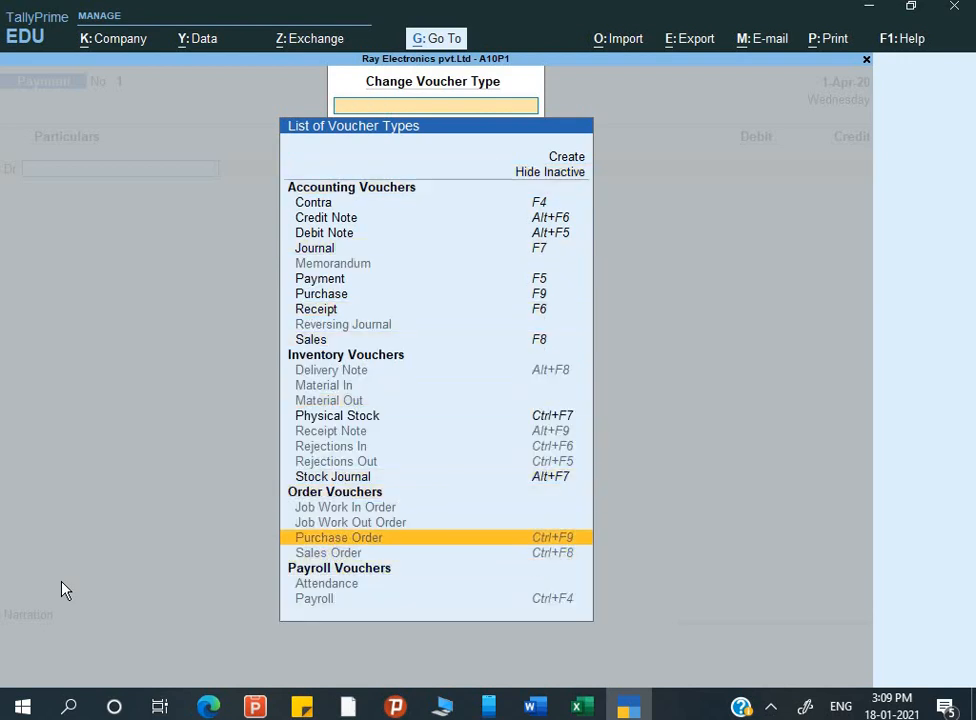
key("Return")
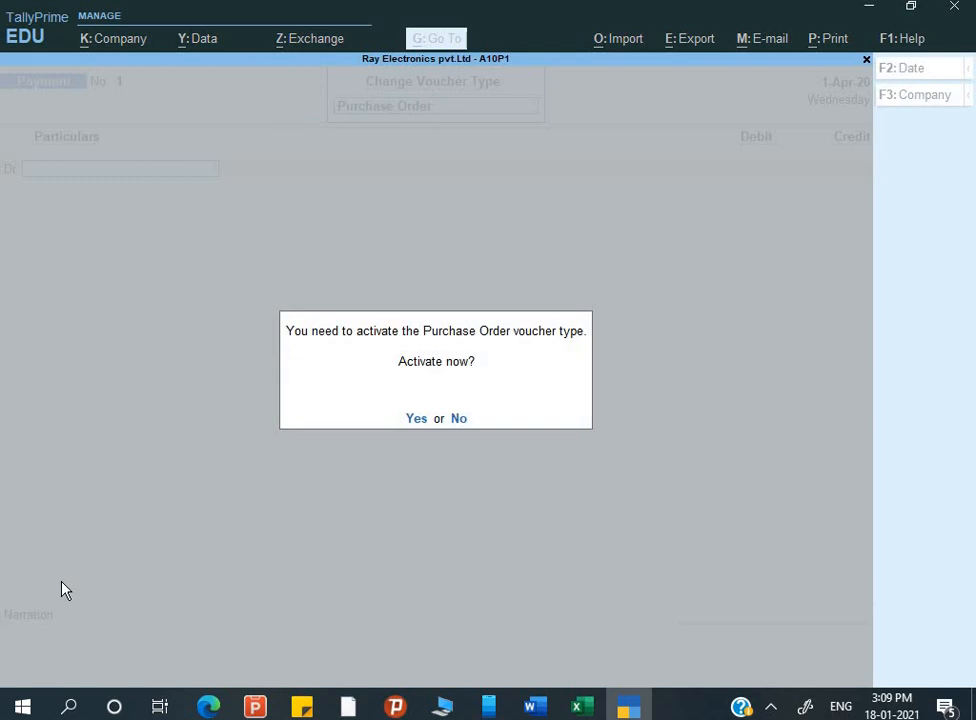
key("y")
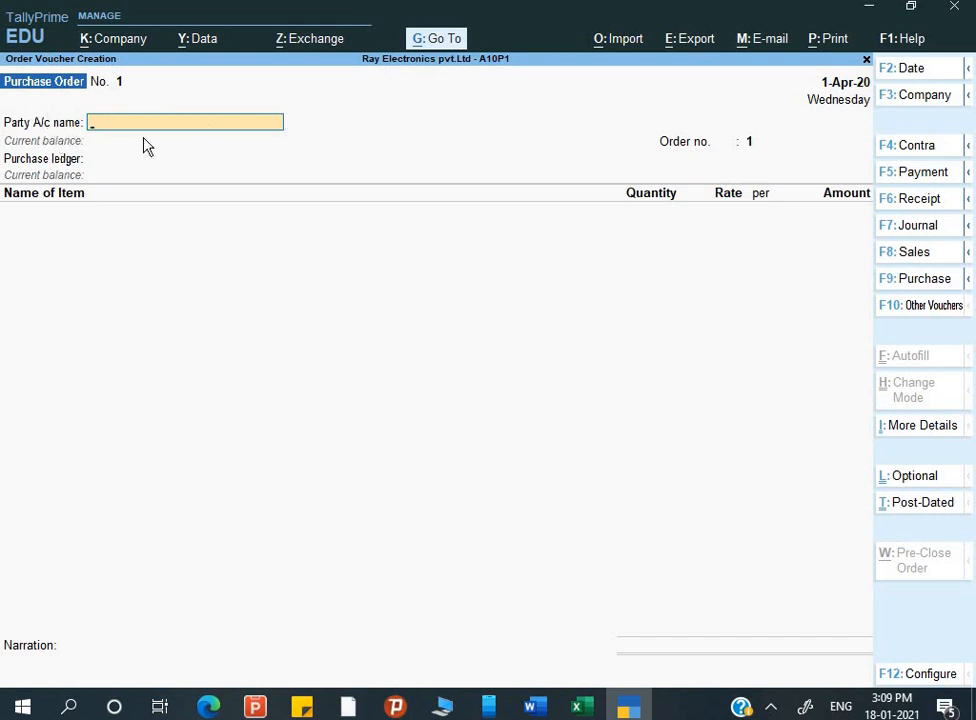
- Copy the supplier name E-world dealers from Q.2 in the Word assignment and return to the purchase order in TallyPrime
key("alt+Tab")
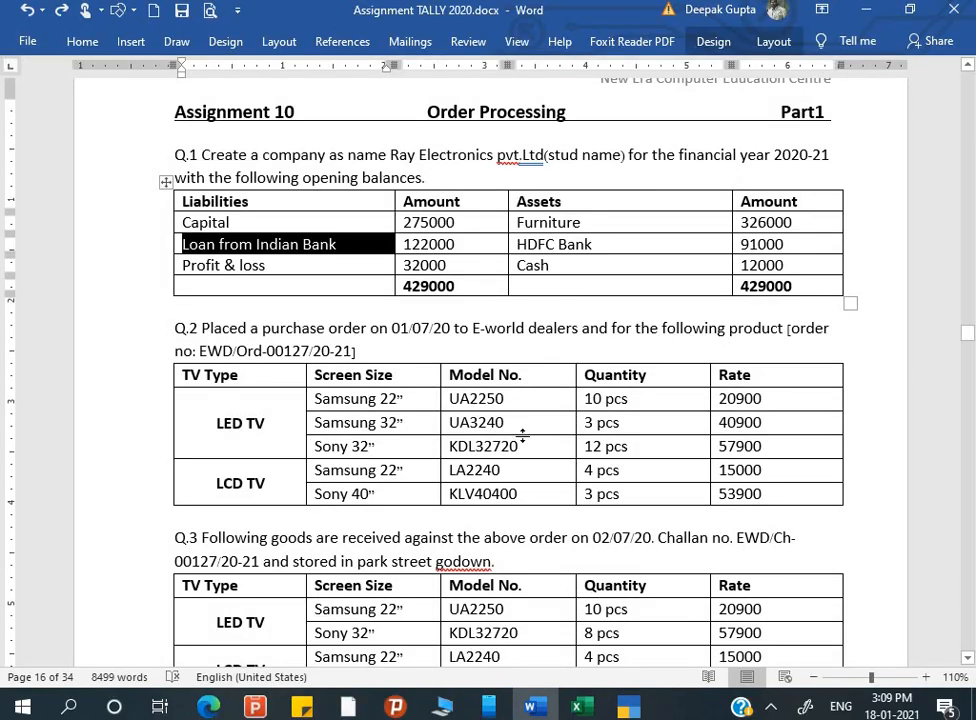
left_click_drag(473, 330, 580, 331)
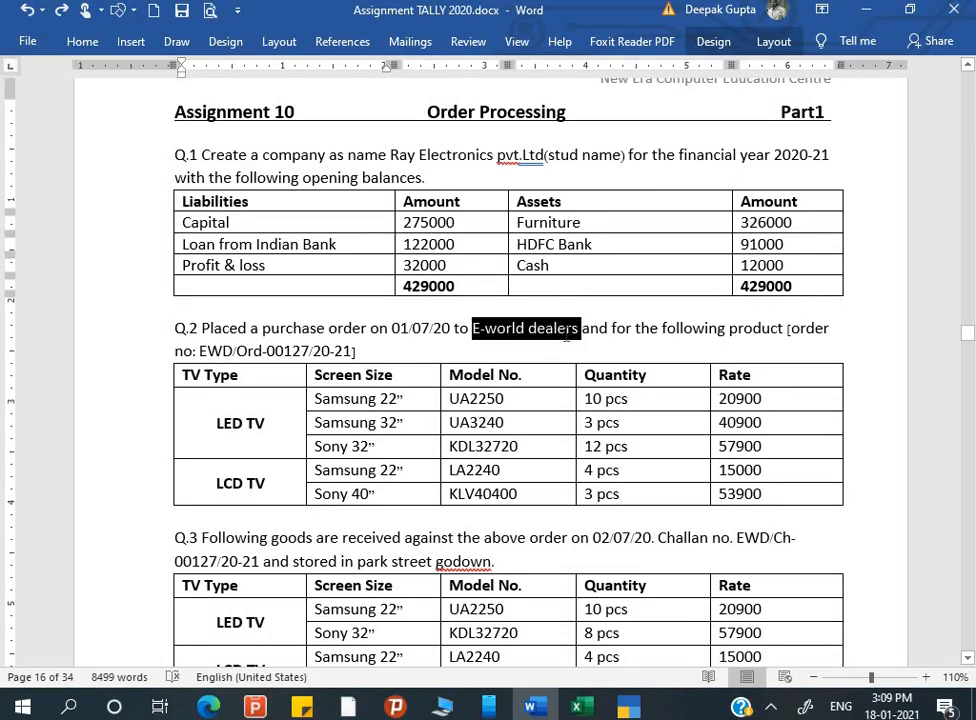
key("ctrl+c")
left_click(279, 374)
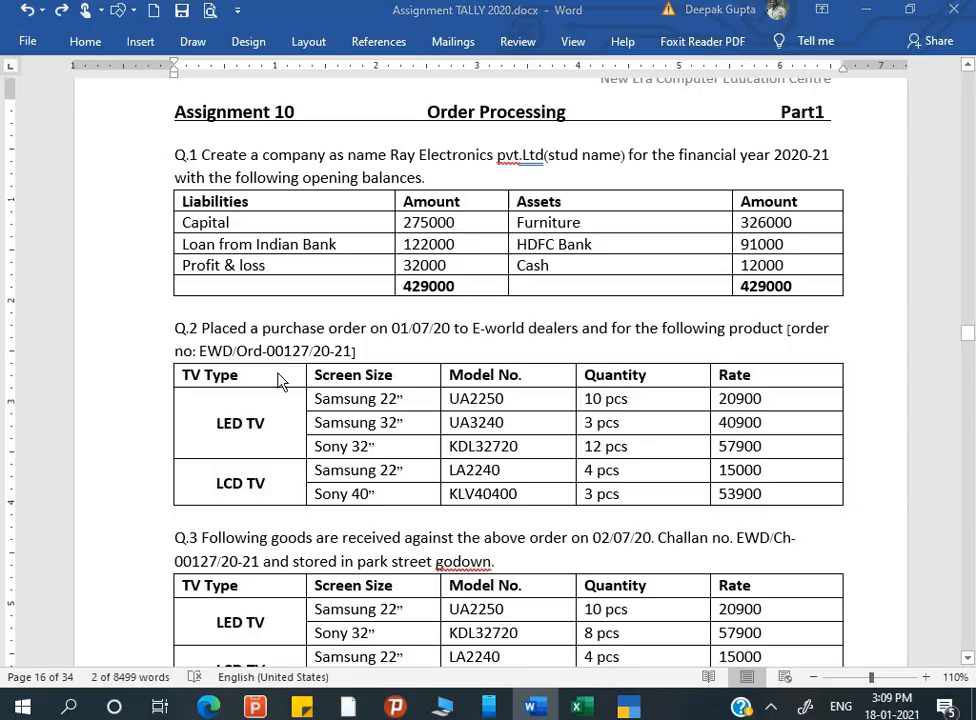
key("alt+Tab")
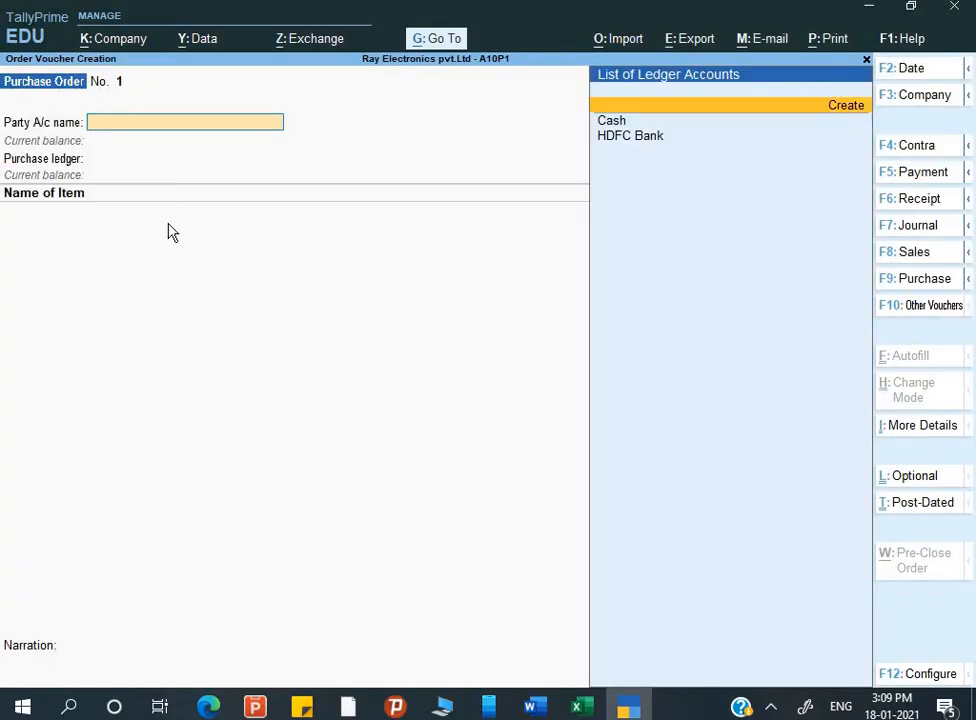
- Create a party ledger named E-world dealers from the purchase order and place it under Sundry Creditors
key("Return")
key("ctrl+v")
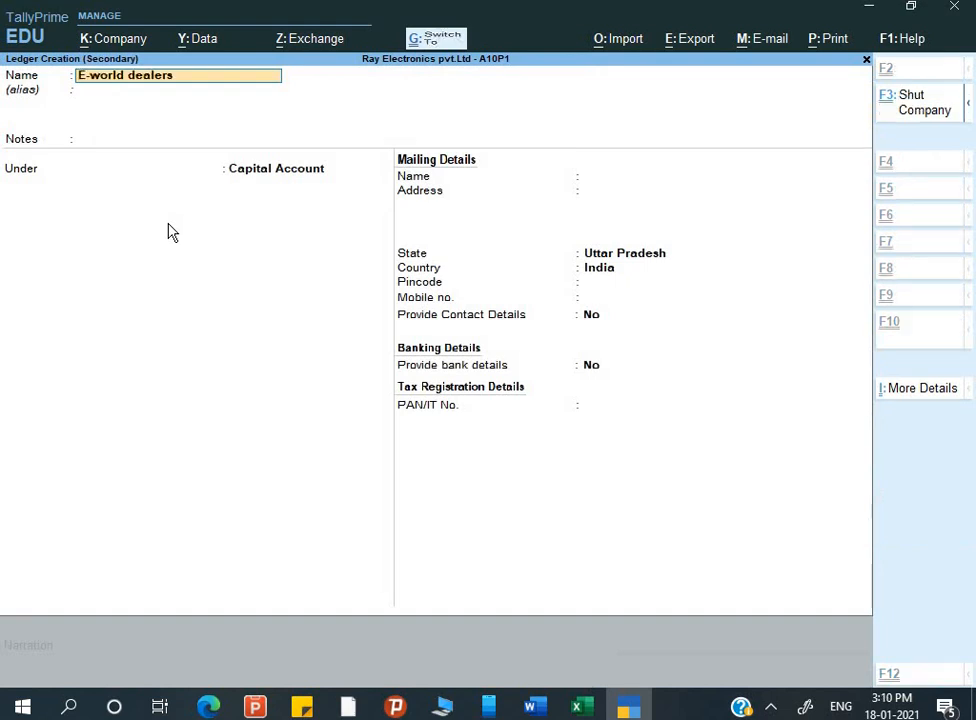
key("Return")
key("Return")
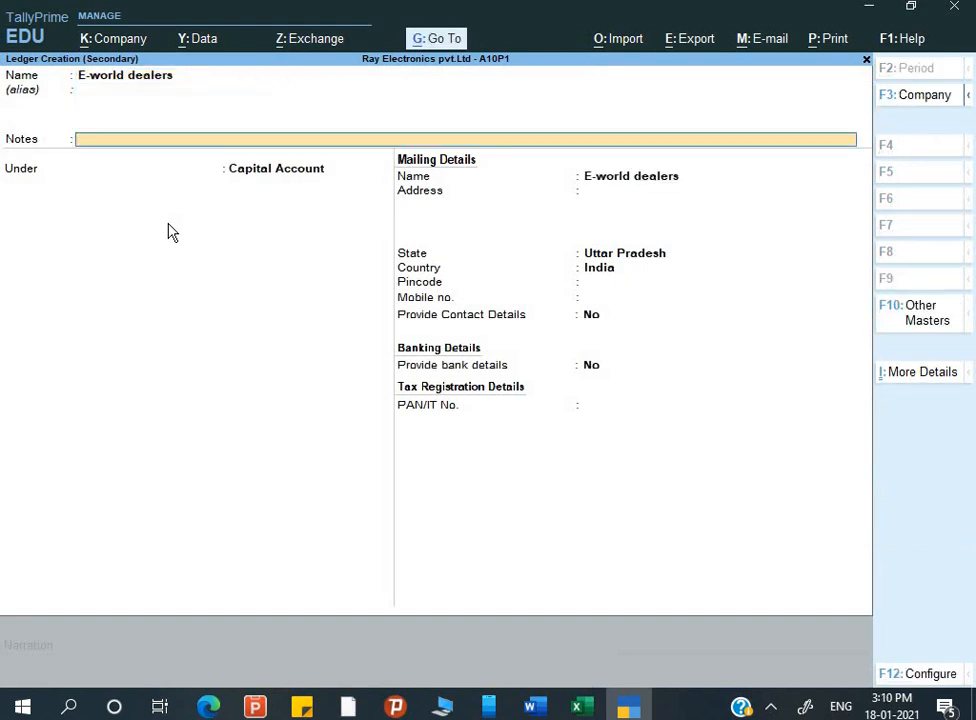
key("Return")
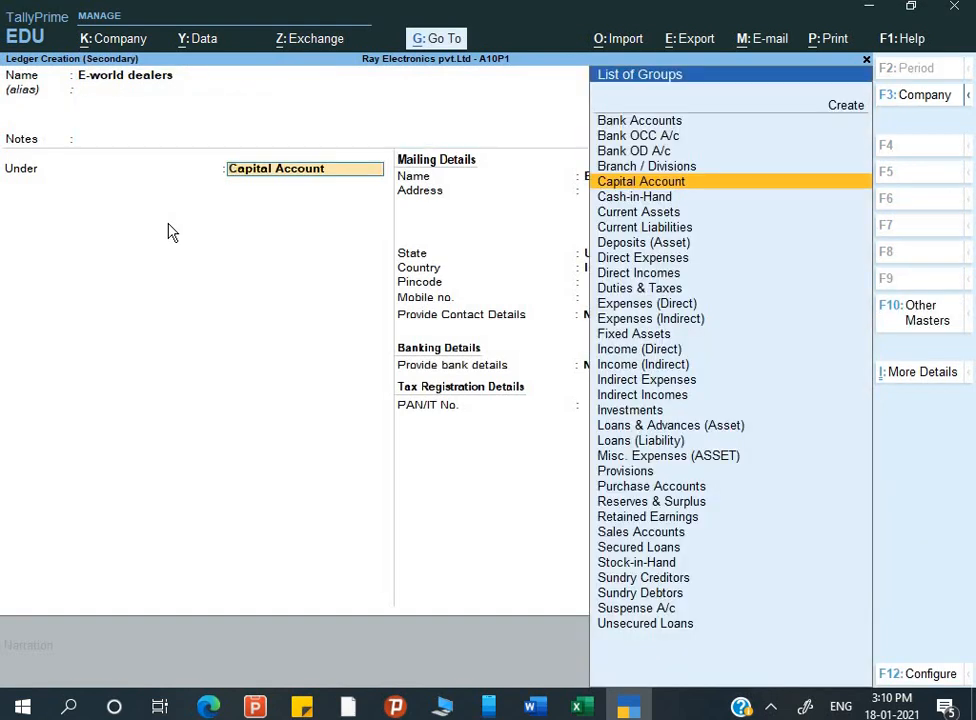
type("S")
key("Down")
key("Down")
key("Down")
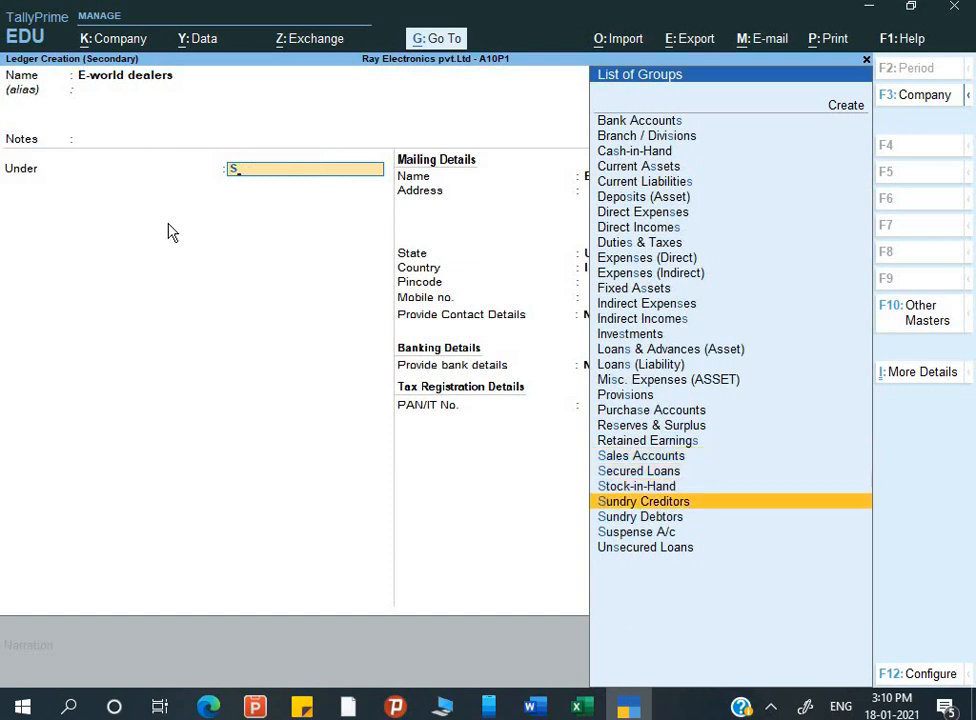
key("Return")
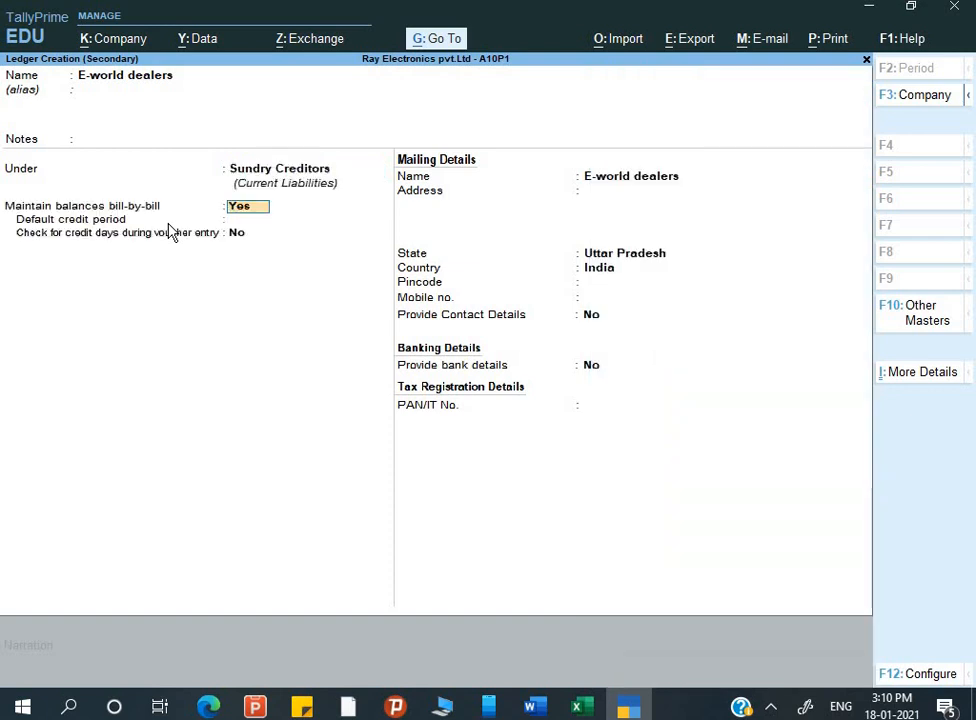
- Save the E-world dealers ledger with bill-by-bill balances on, default mailing details and no contact or bank details
key("Return")
key("Return")
key("Return")
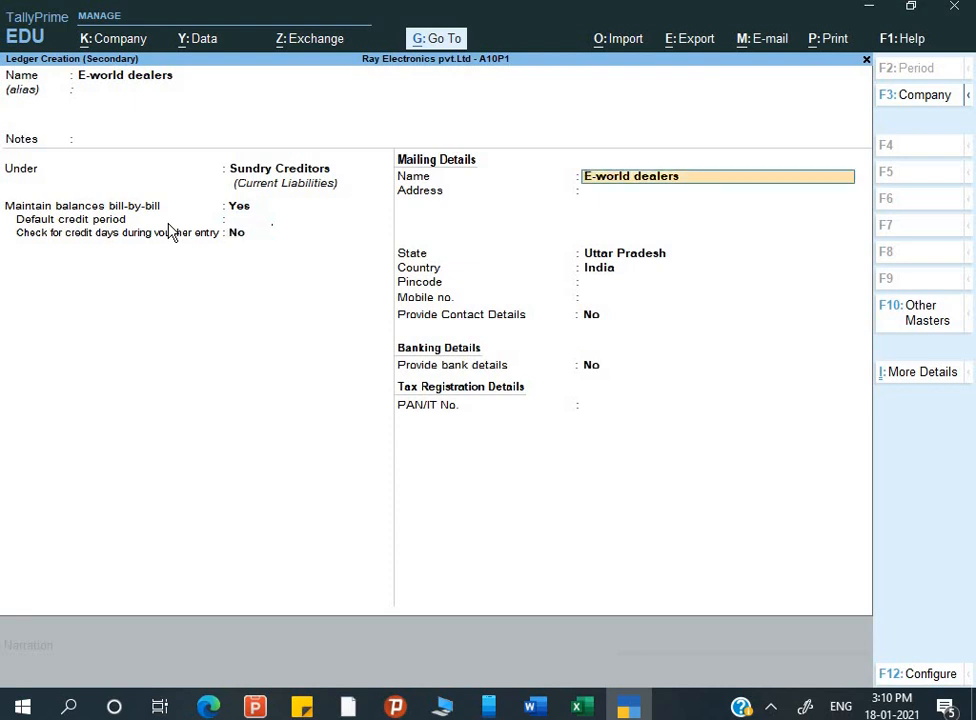
key("Return")
key("Return")
key("Return")
key("Return")
key("Return")
key("Return")
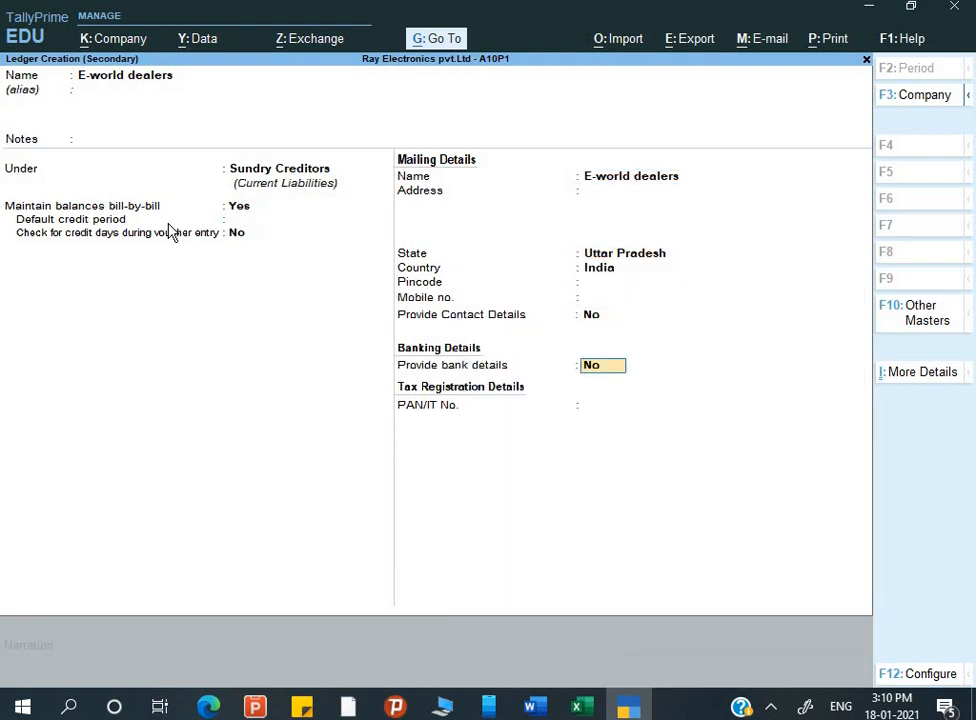
key("Return")
key("alt+Tab")
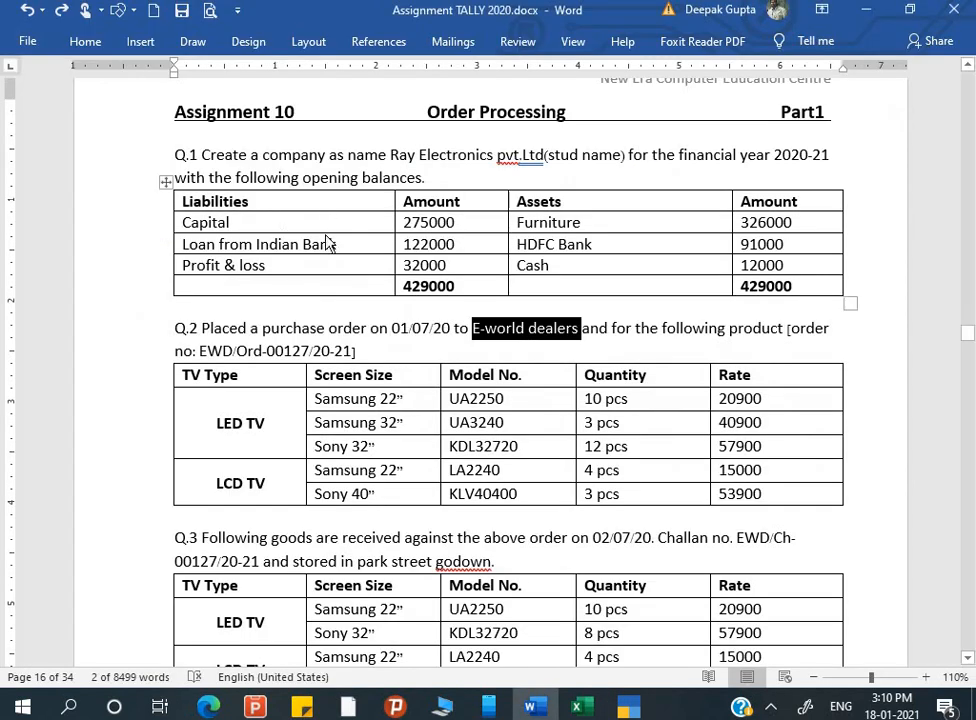
key("alt+Tab")
key("Return")
key("Return")
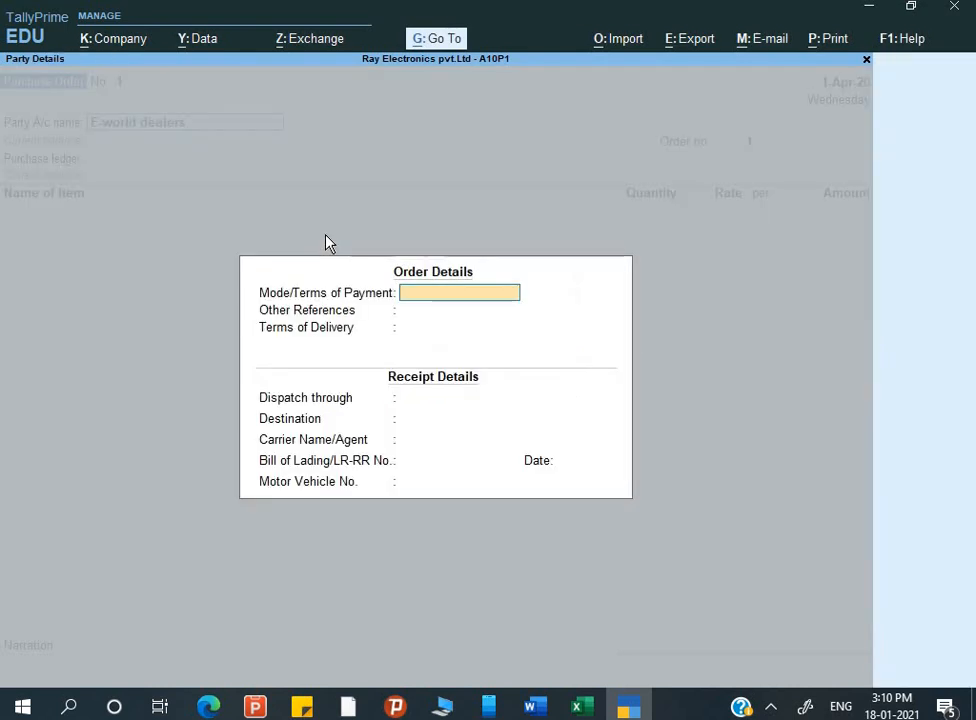
- Leave the order and receipt details blank and accept the default party details for E-world dealers with state Uttar Pradesh
key("Return")
key("Return")
key("Return")
key("Return")
key("Return")
key("Return")
key("Return")
key("Return")
key("Return")
key("Return")
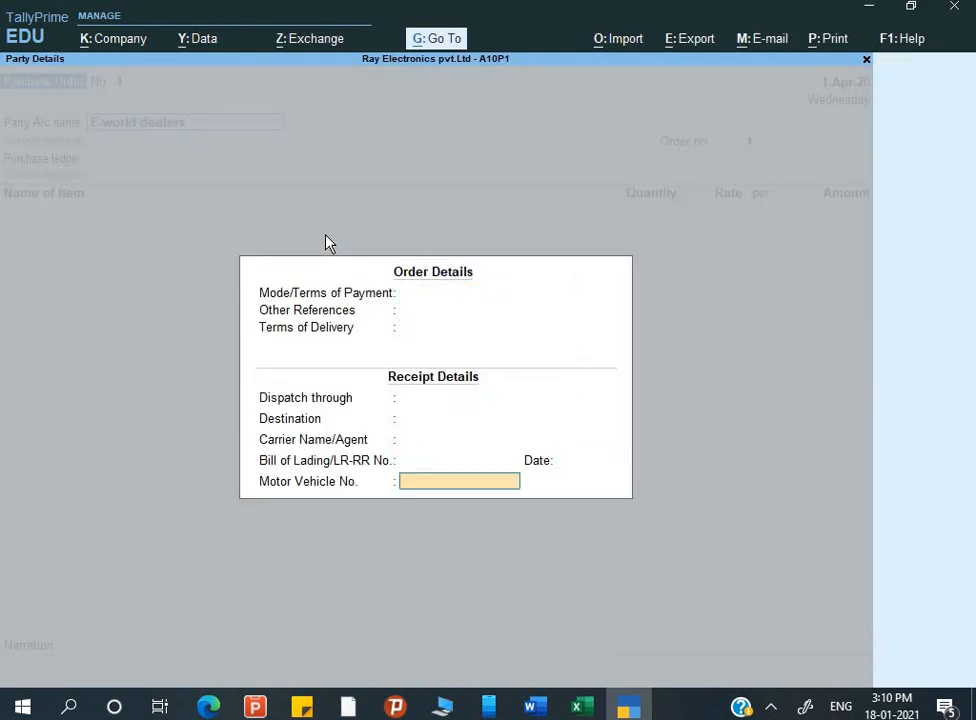
key("Return")
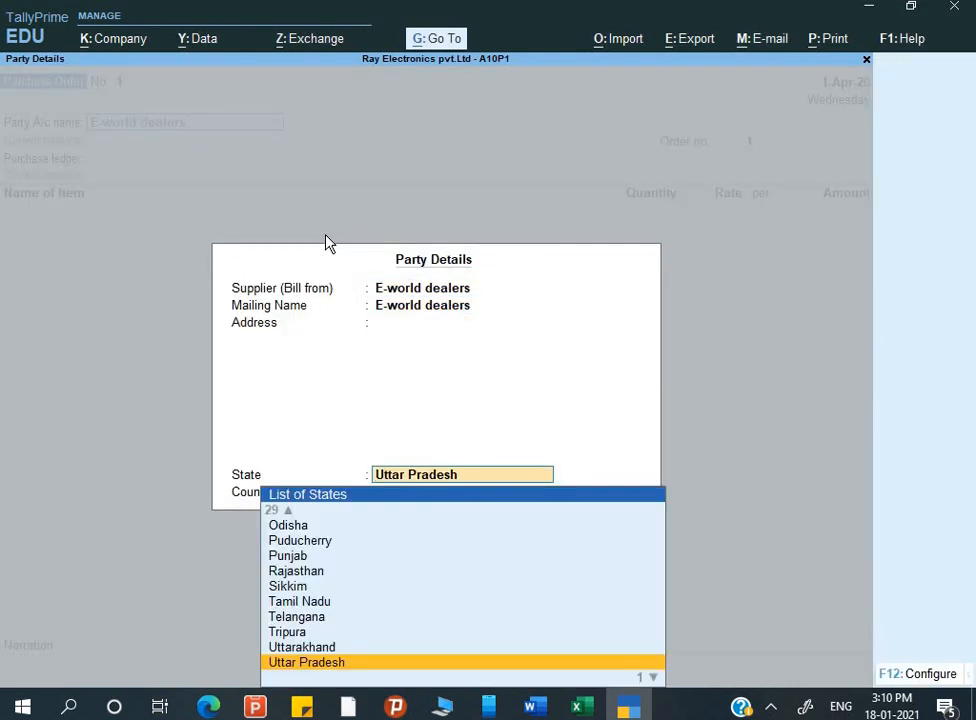
key("Return")
key("Return")
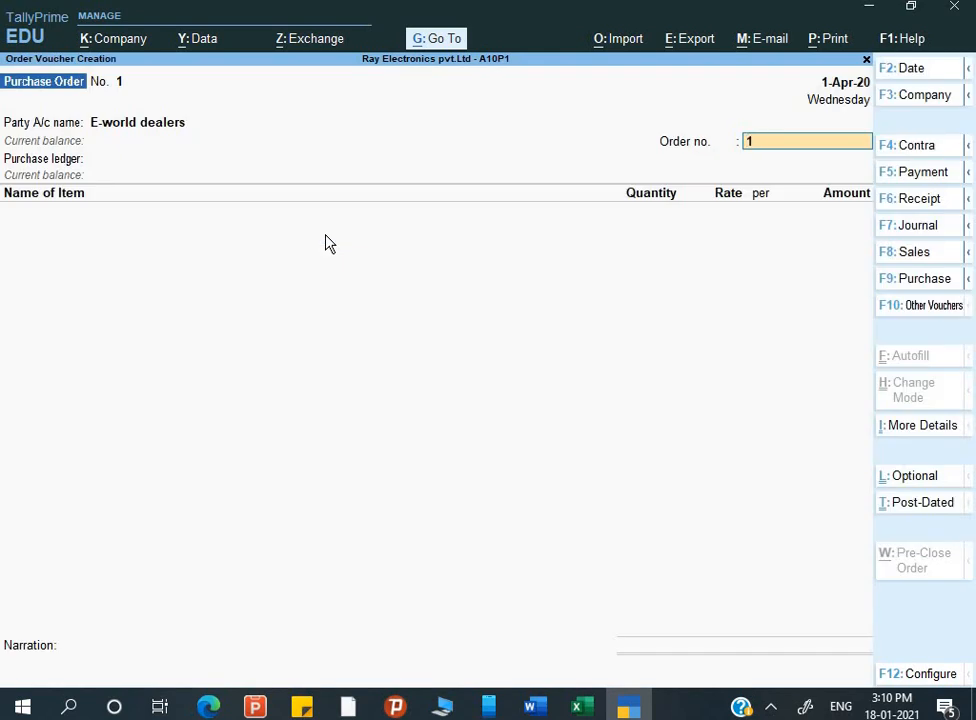
- Set the purchase order's voucher date to 1-7
key("F2")
type("1-7")
key("Return")
- Copy the Q.2 order number from the assignment in Word and enter it as the purchase order's order number in TallyPrime
key("alt+Tab")
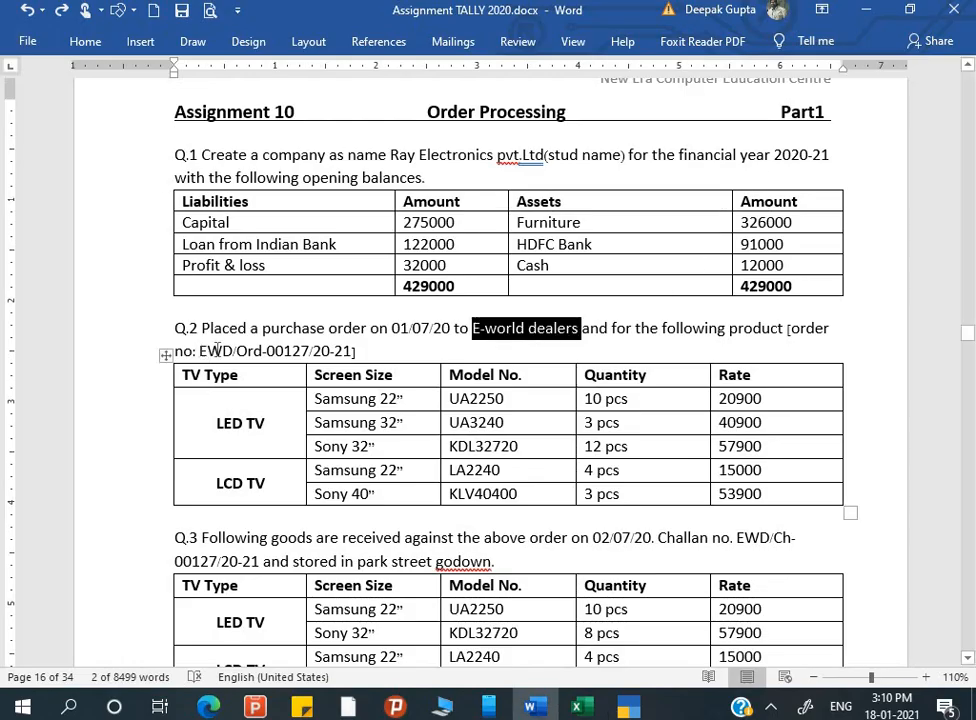
left_click_drag(216, 351, 347, 357)
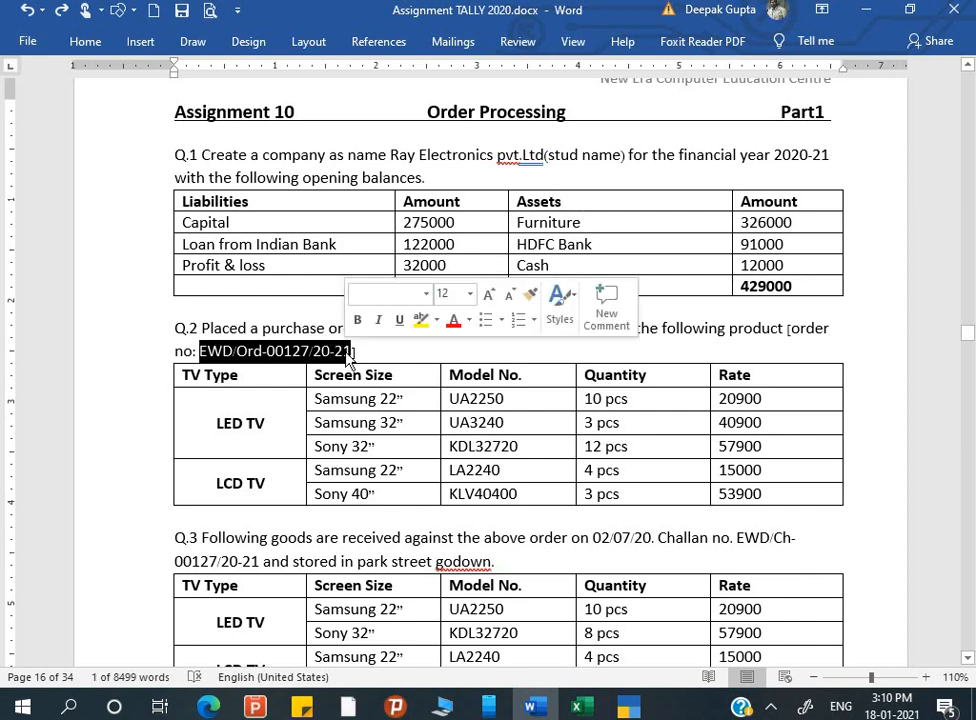
key("ctrl+c")
key("alt+Tab")
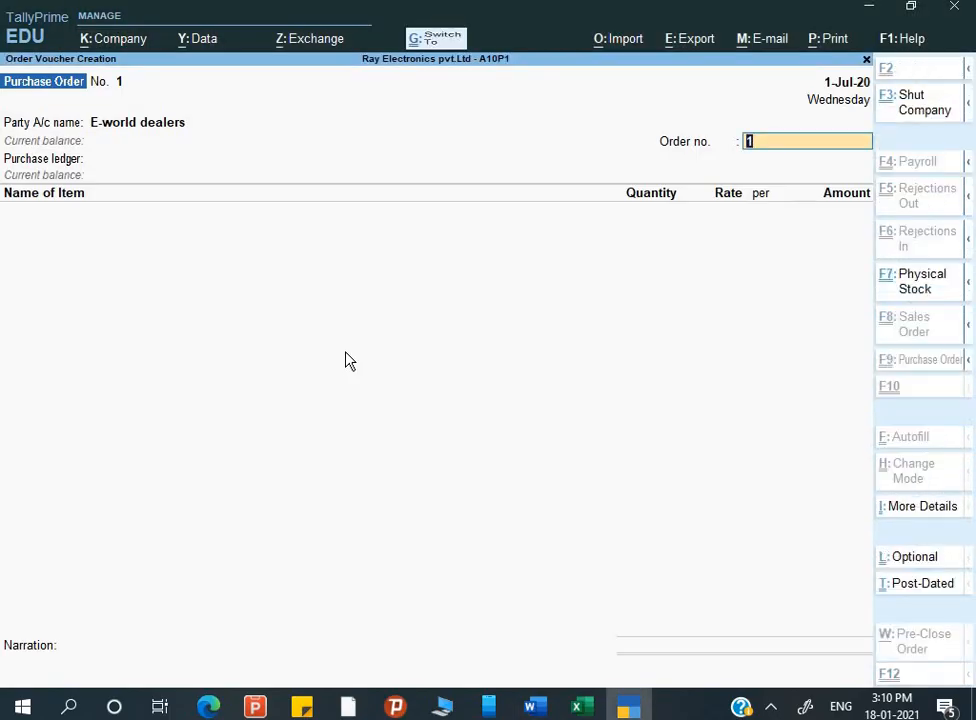
key("ctrl+v")
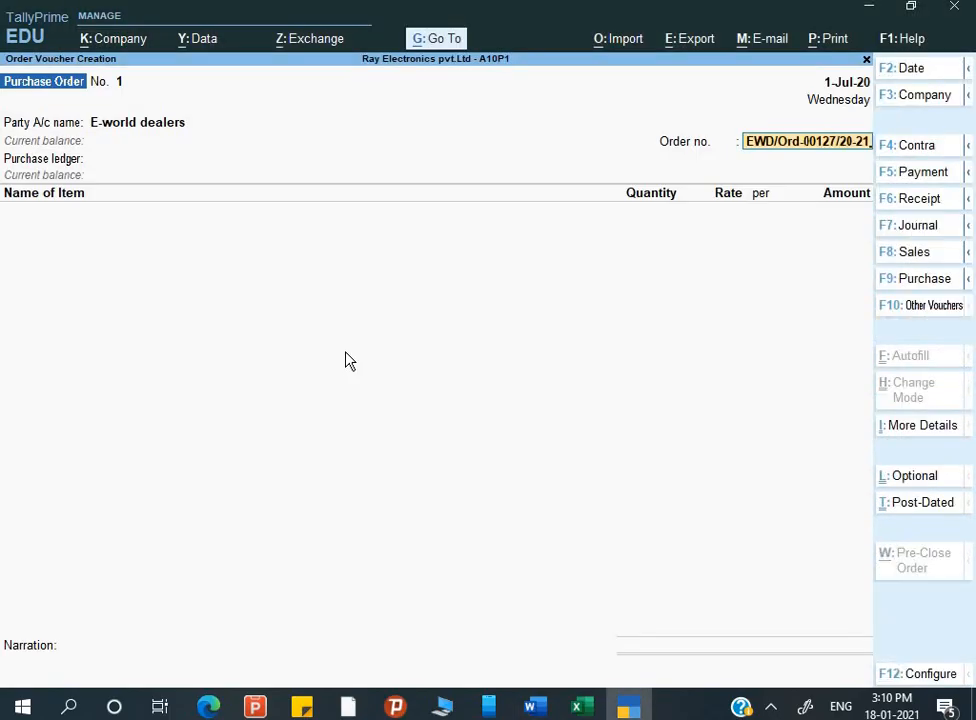
key("Return")
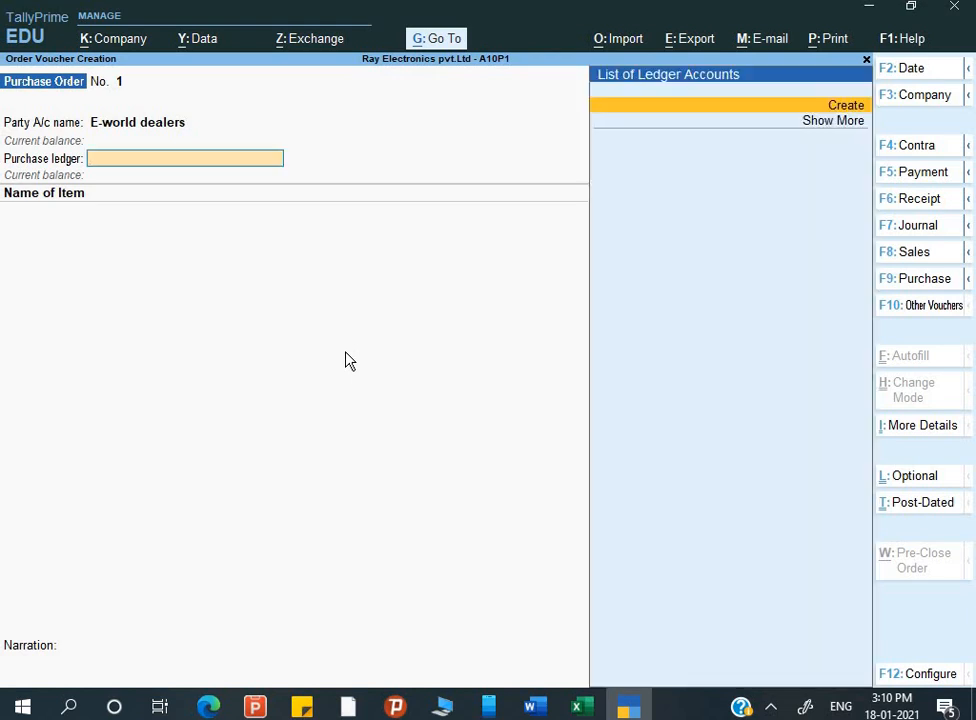
- Create a purchase ledger named Purchase under Purchase Accounts for the order and save it with the remaining defaults
key("alt+c")
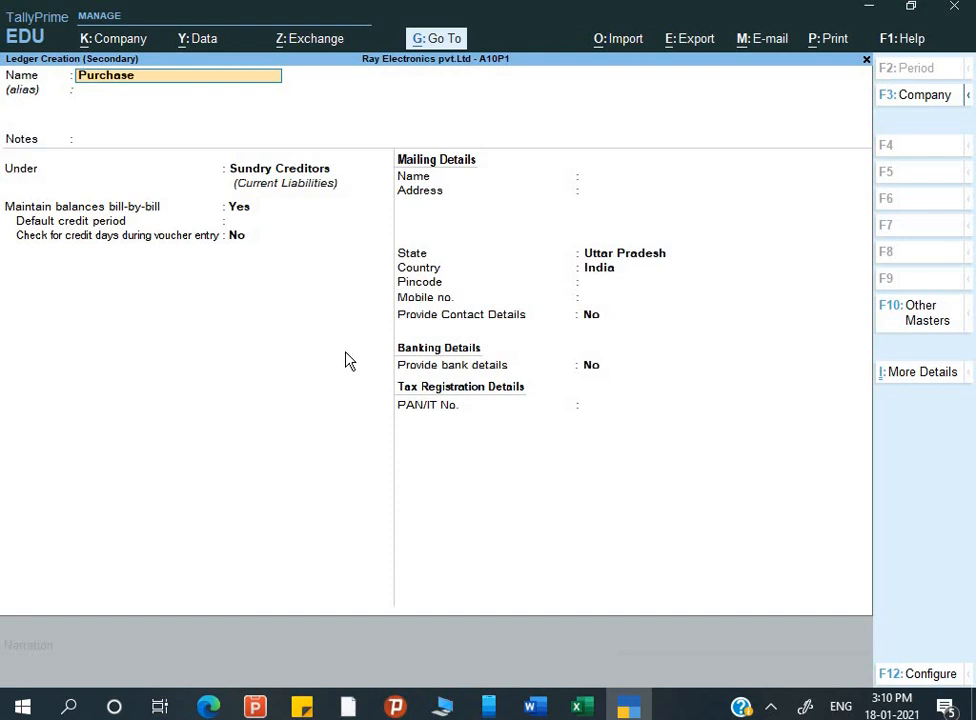
key("Return")
key("Return")
key("Return")
type("P")
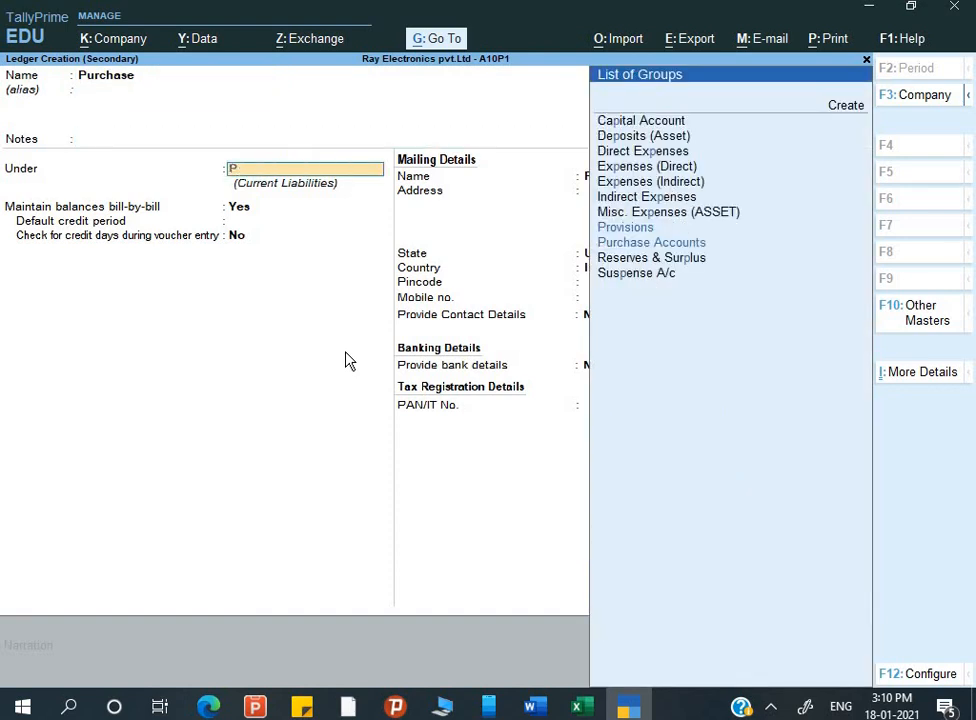
type("u")
key("Return")
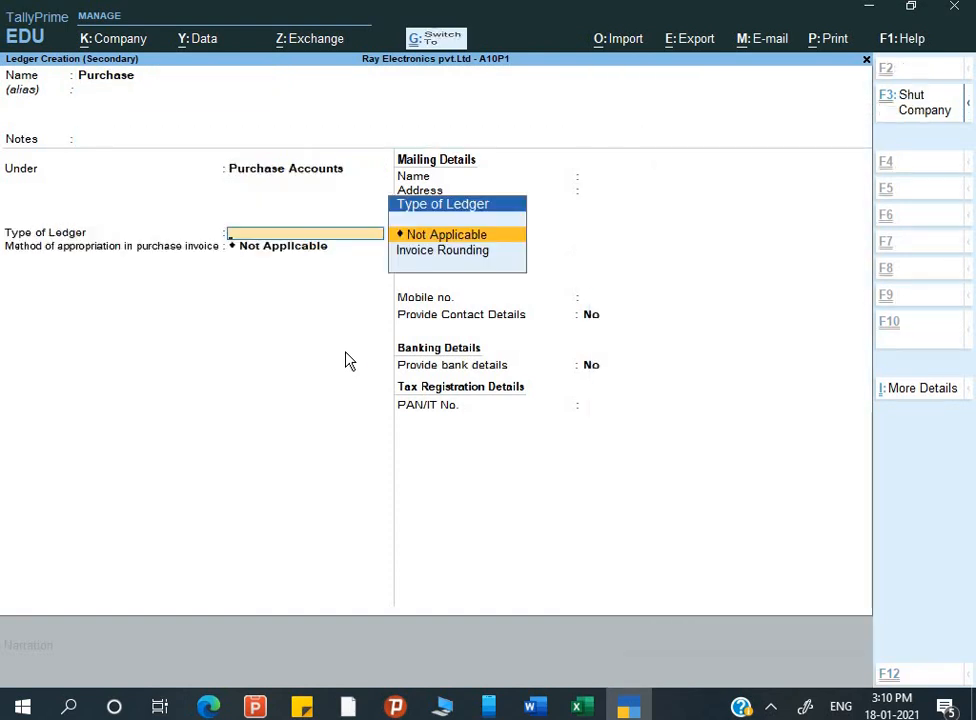
key("ctrl+a")
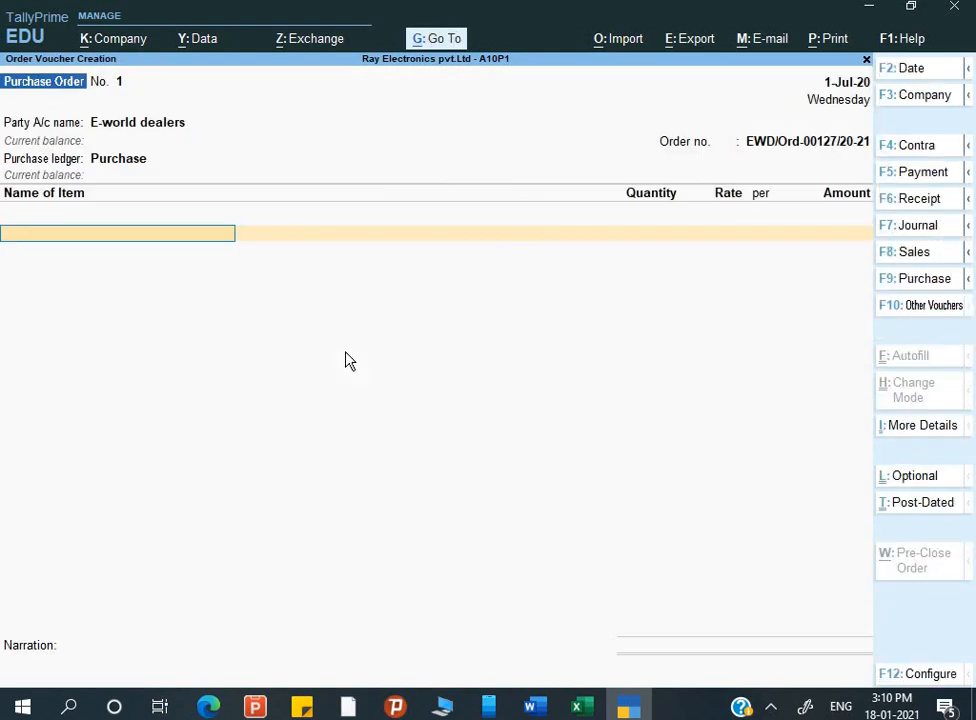
- Switch to the assignment in Word and review the TV type, screen size, model number and rate in the Q.2 table
key("alt+Tab")
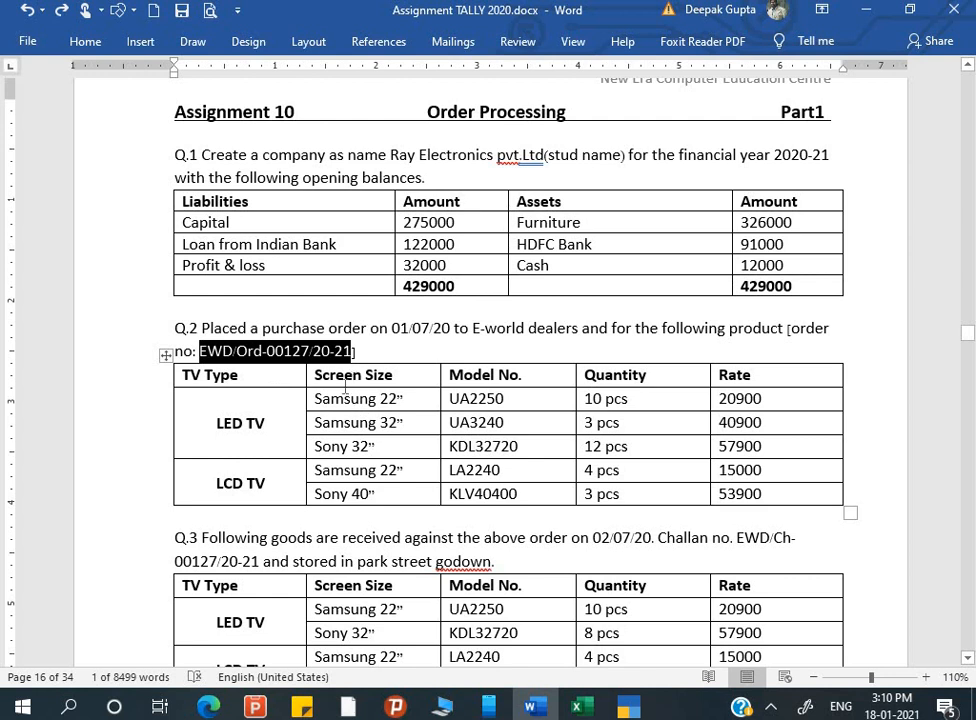
left_click(272, 421)
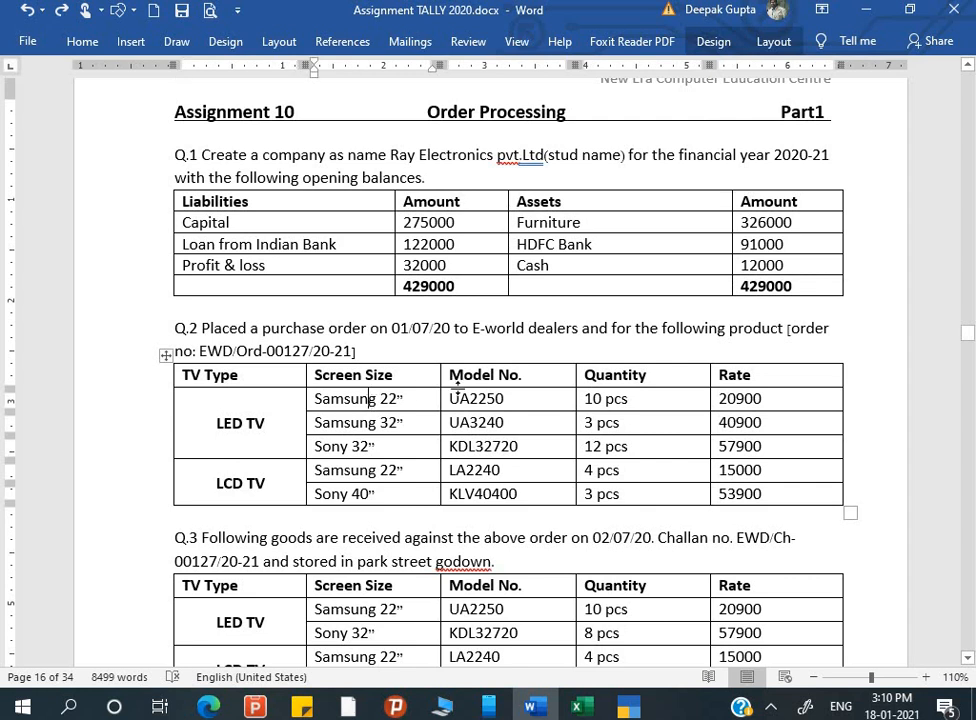
left_click(491, 399)
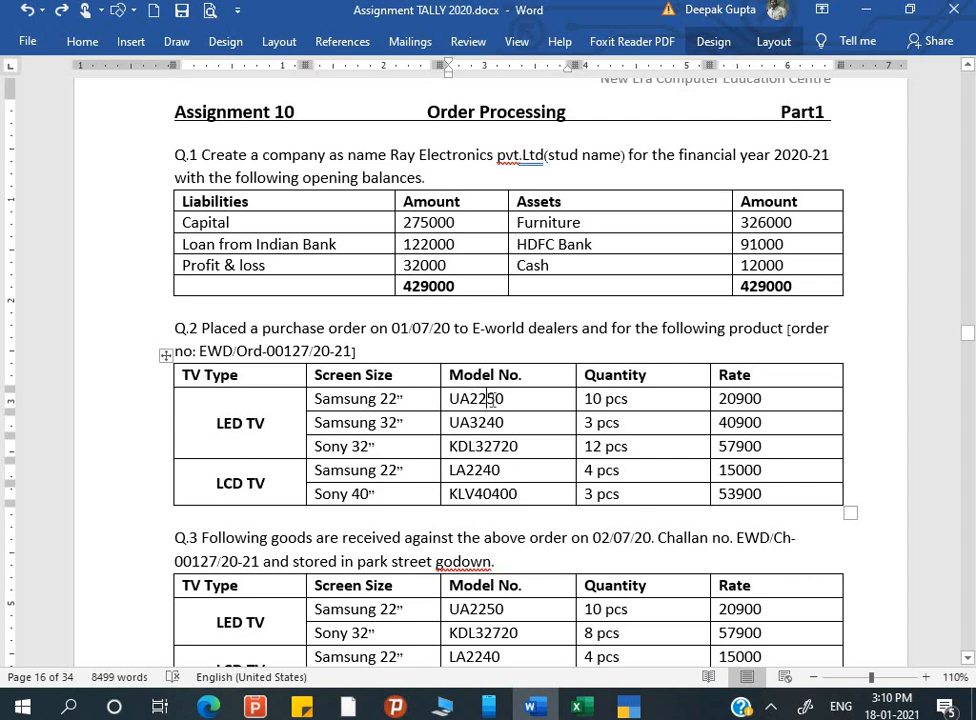
left_click(739, 401)
key("alt+Tab")
- Copy model number UA2250 from the Q.2 table in Word and create a TallyPrime stock item with that name and no alias
key("alt+Tab")
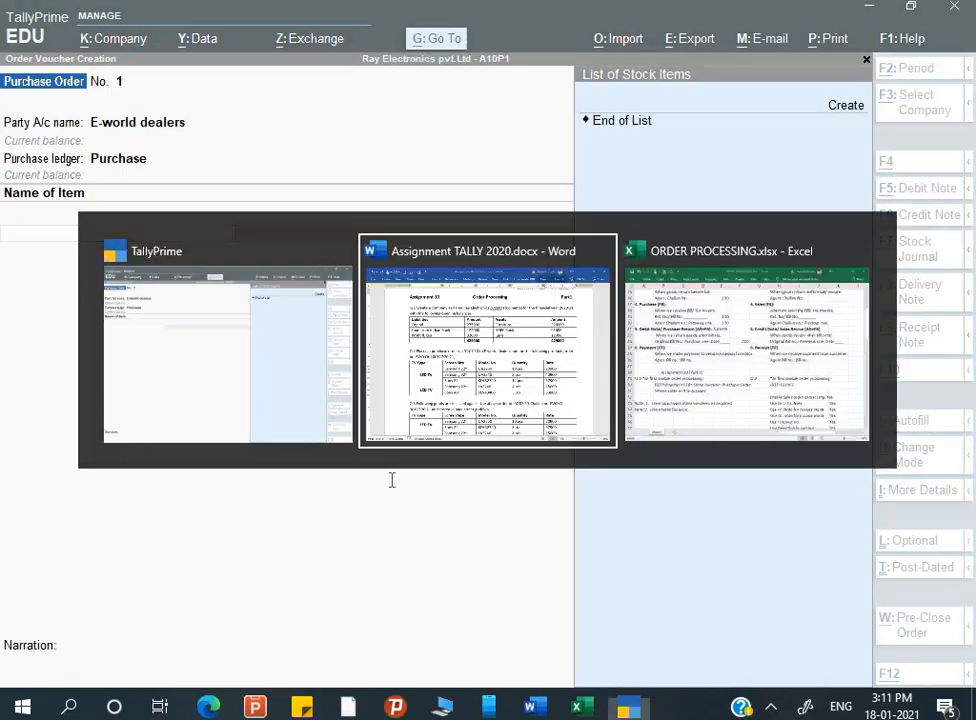
left_click_drag(513, 399, 446, 399)
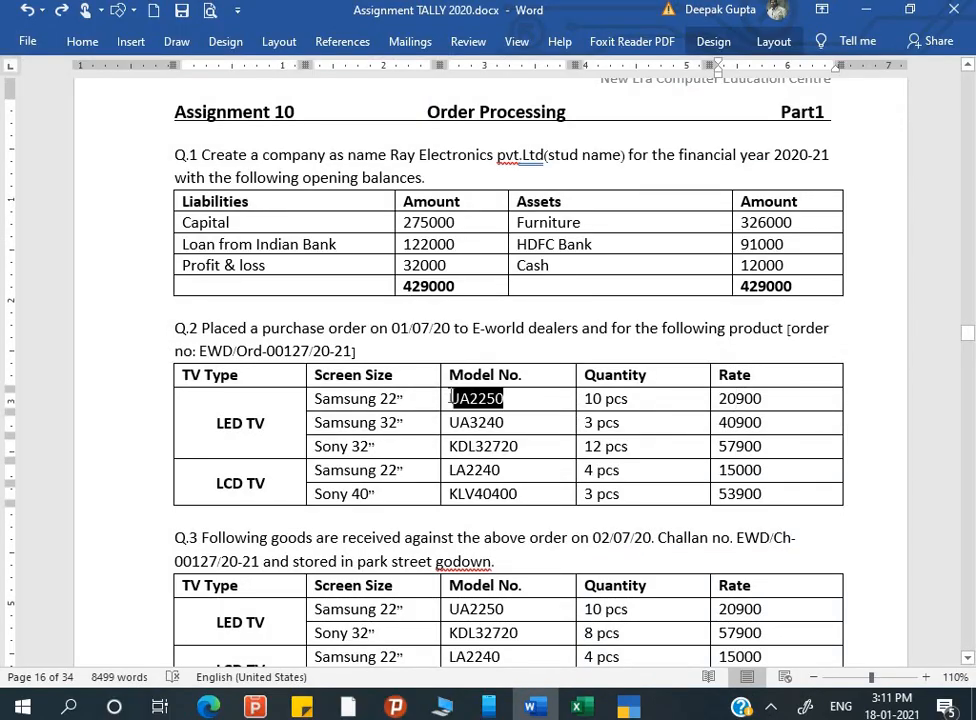
key("alt+Tab")
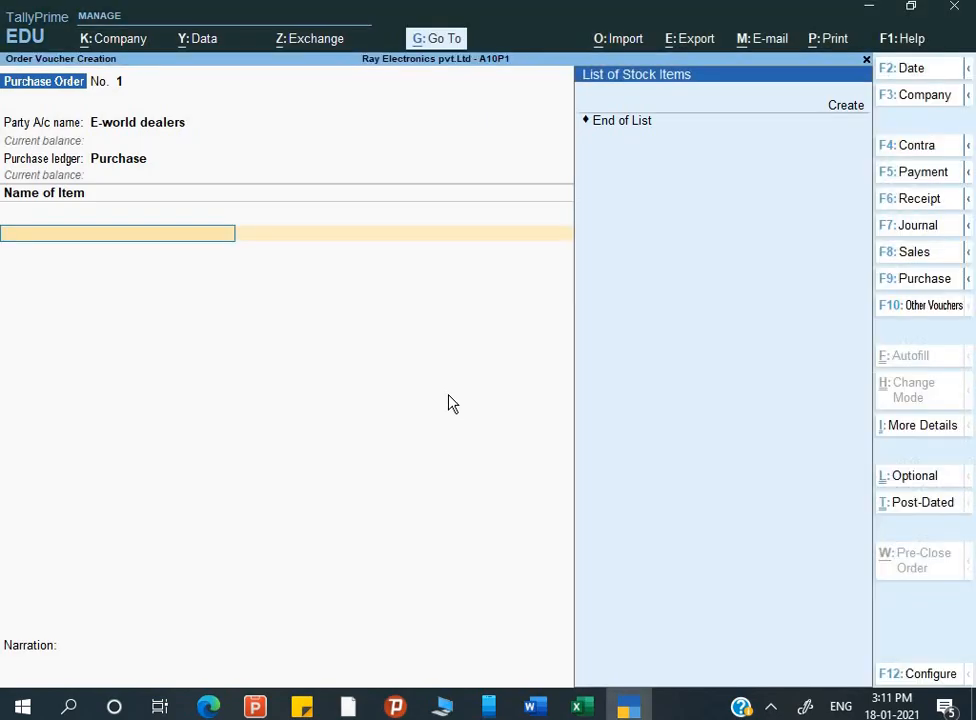
key("alt")
key("Down")
key("Down")
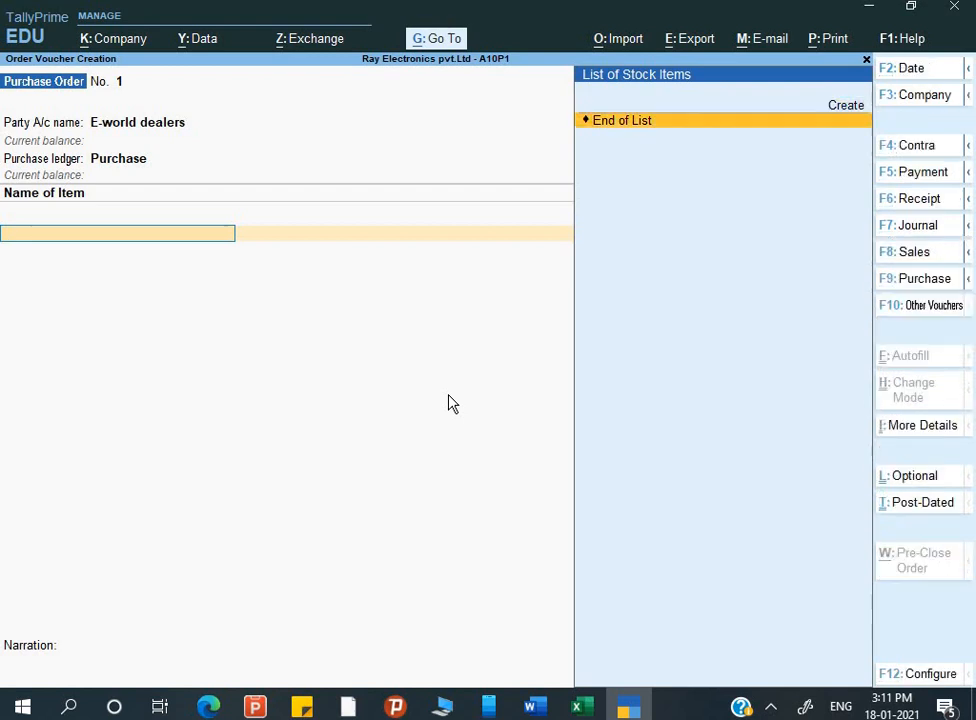
key("Up")
key("Return")
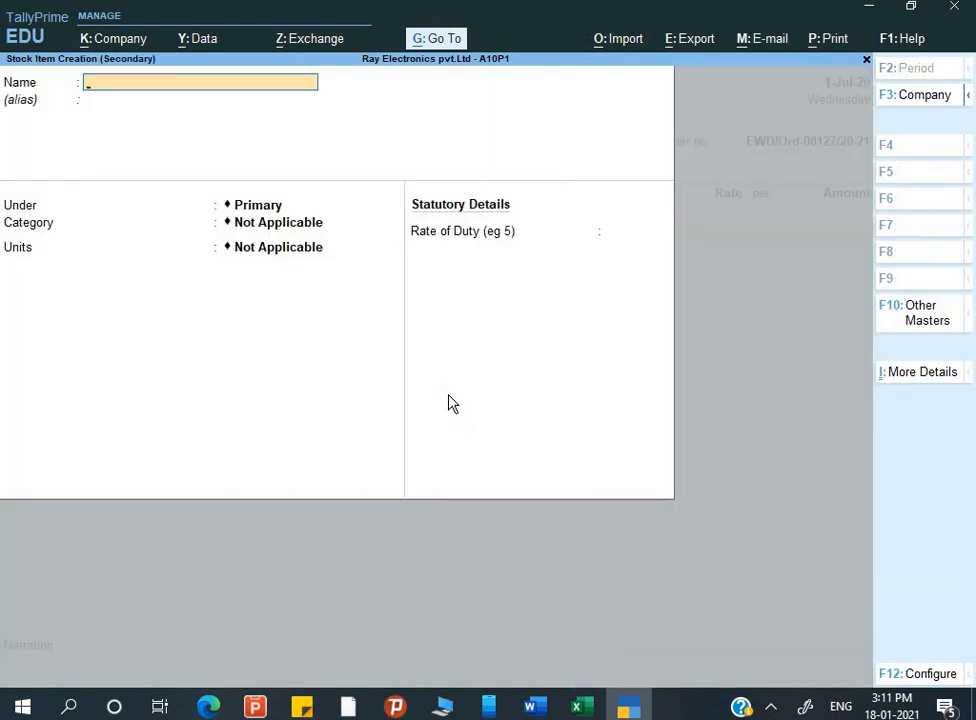
key("ctrl+alt+v")
key("Return")
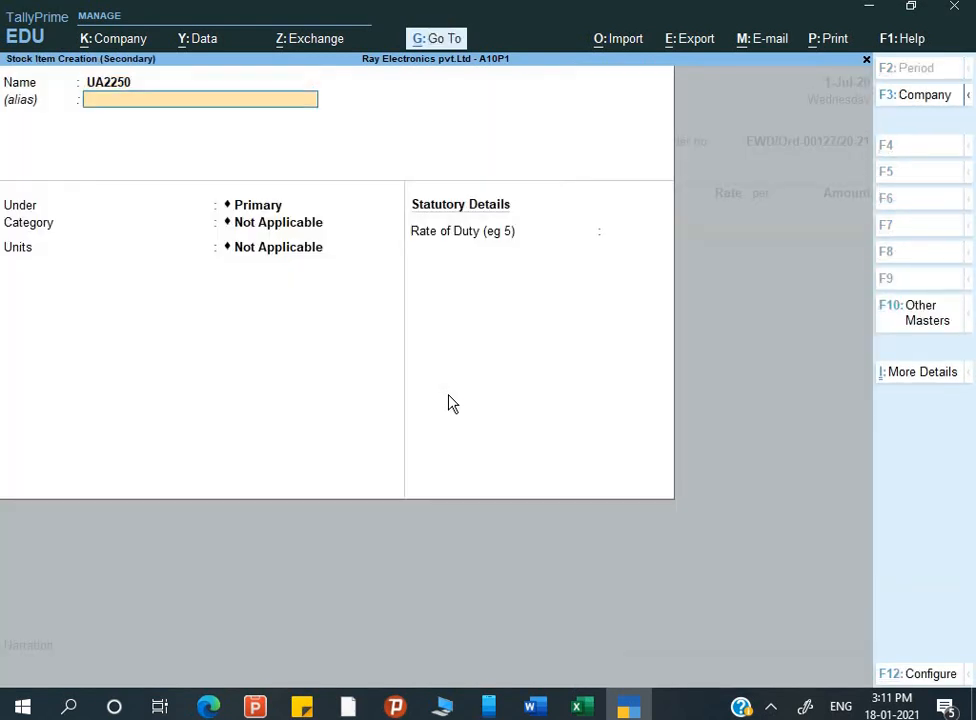
key("Return")
- Create the stock group LED TV under Primary, without adding item quantities, and assign it to stock item UA2250
key("alt")
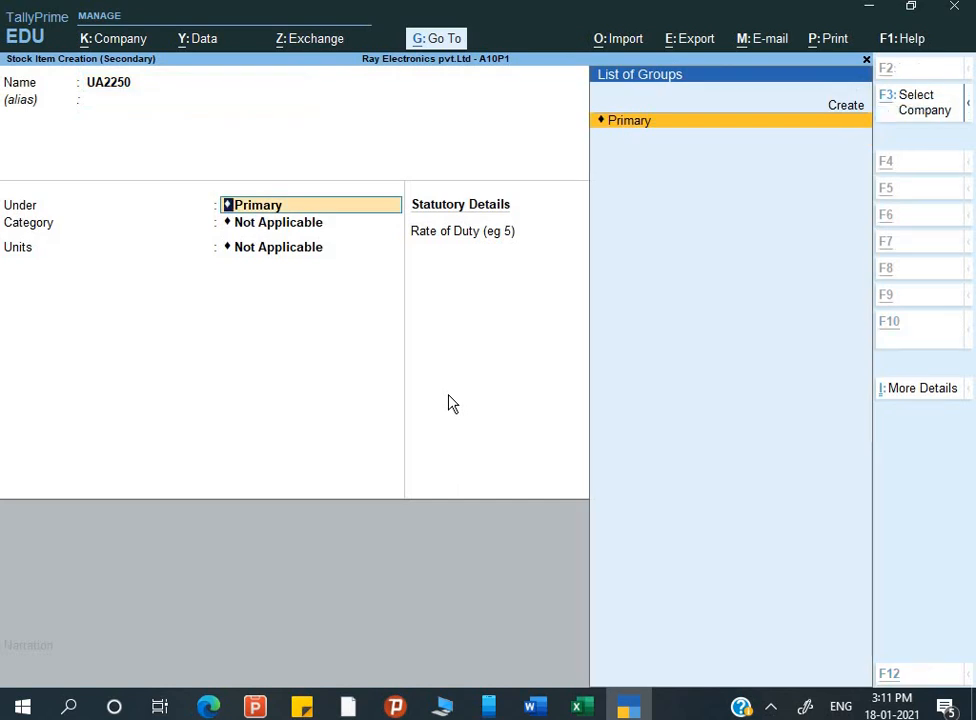
key("alt+c")
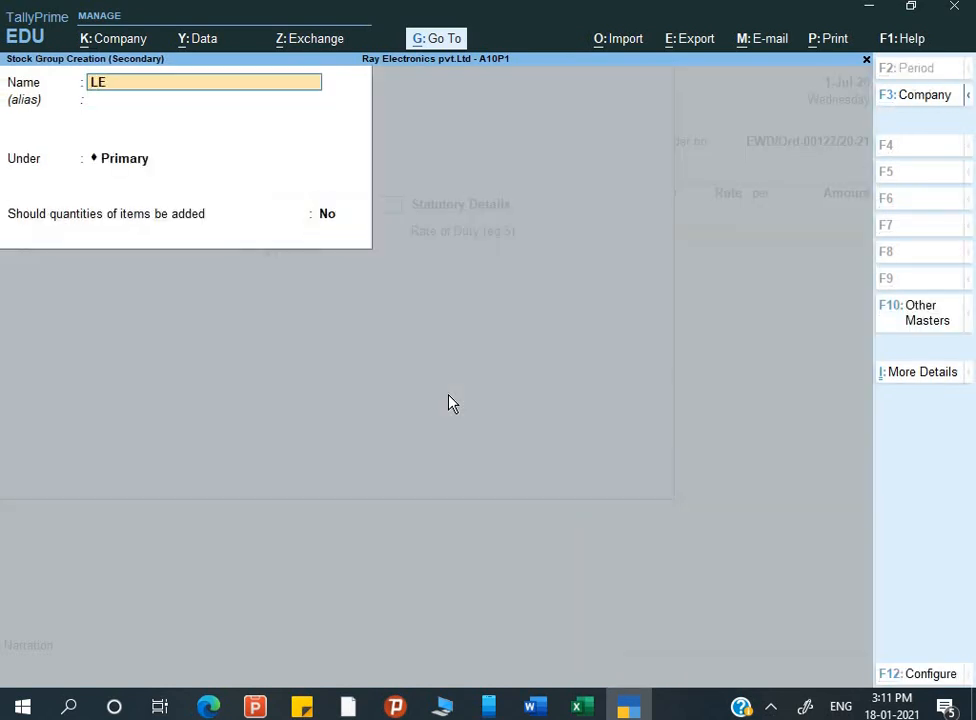
key("Return")
key("Return")
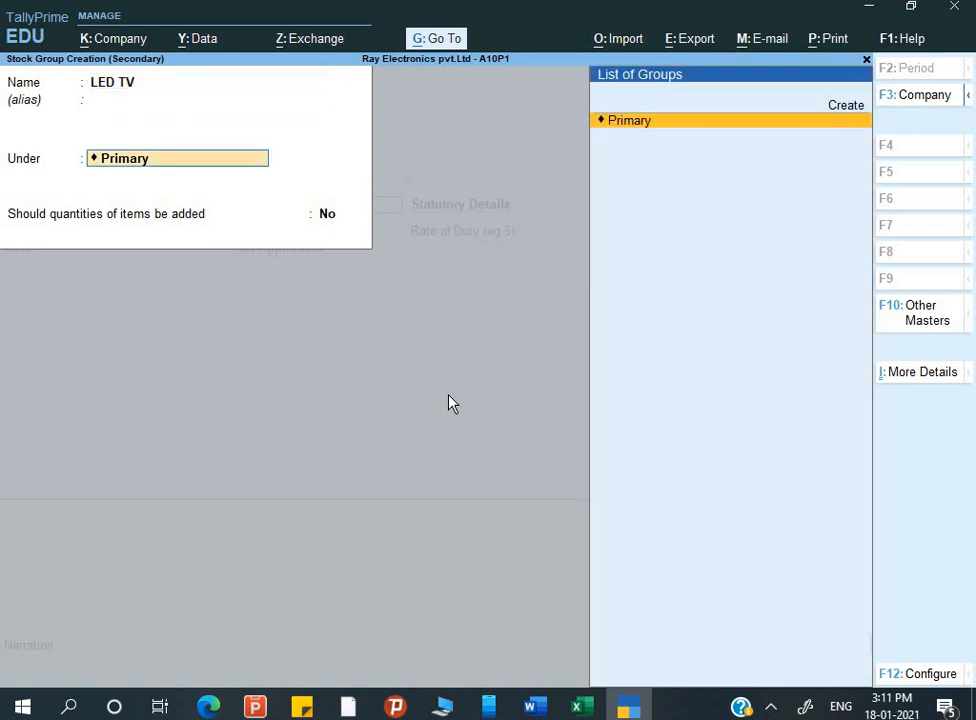
key("Return")
key("Return")
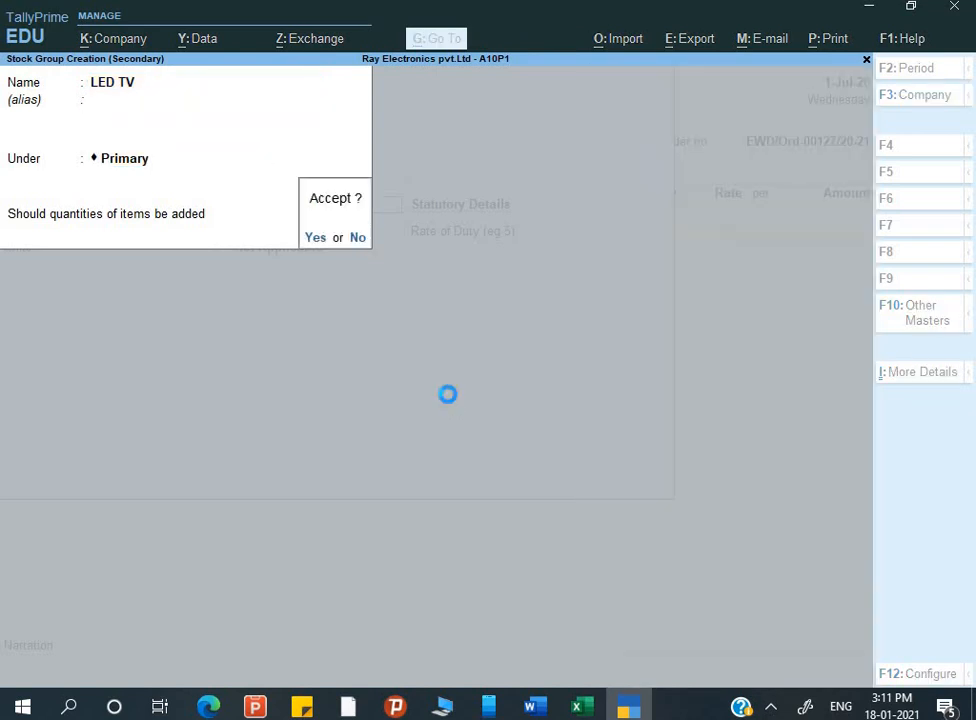
key("Return")
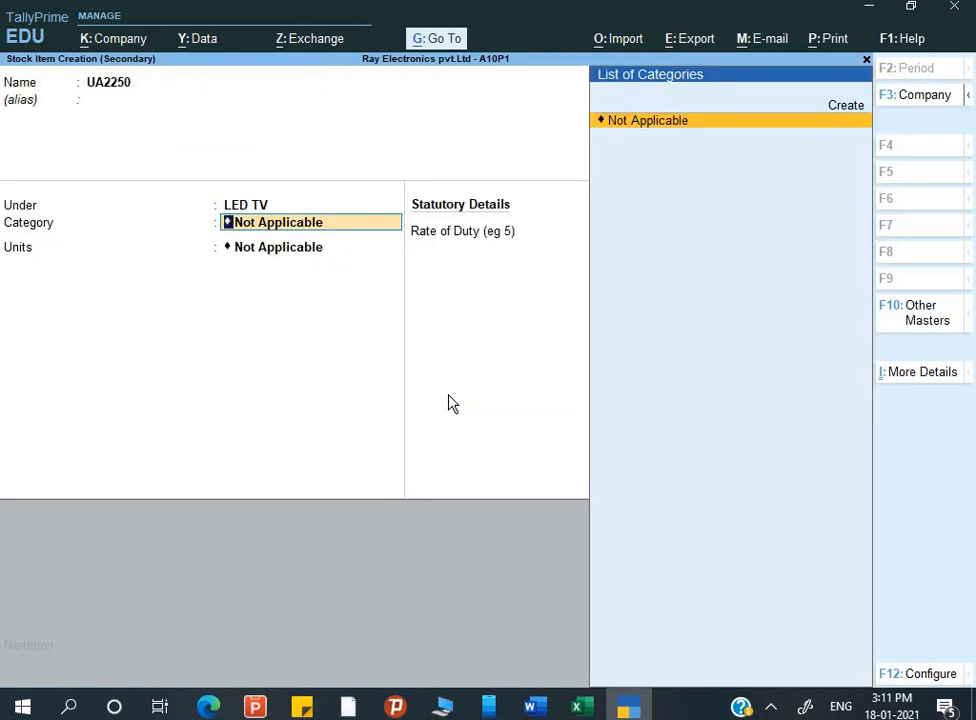
- Check the stock item configuration down to the stock category option, keeping its settings as they are
key("alt+c")
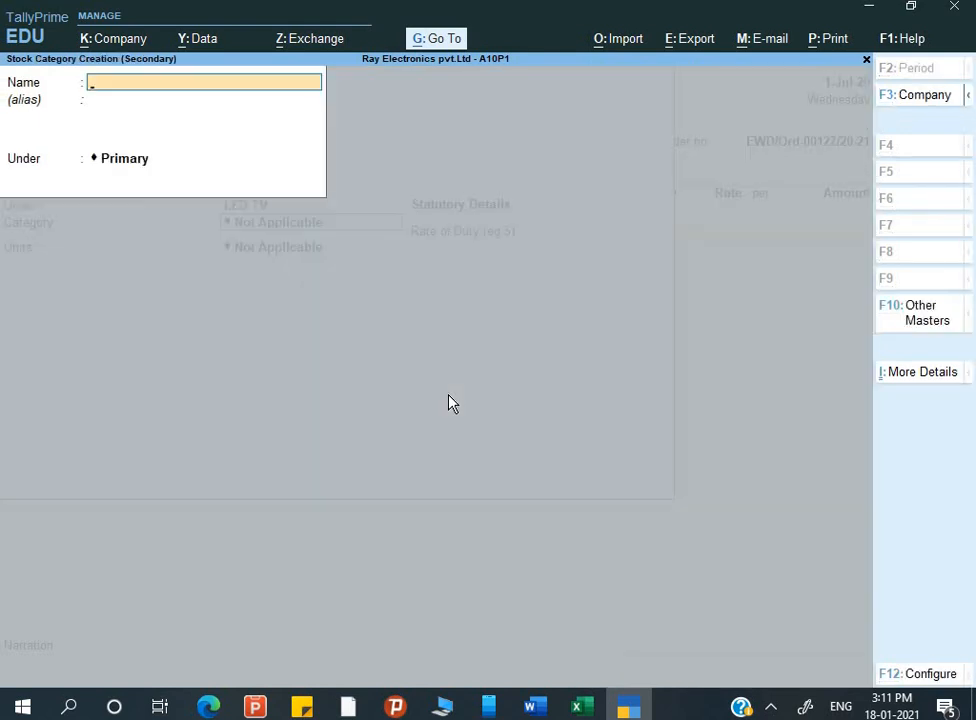
key("Escape")
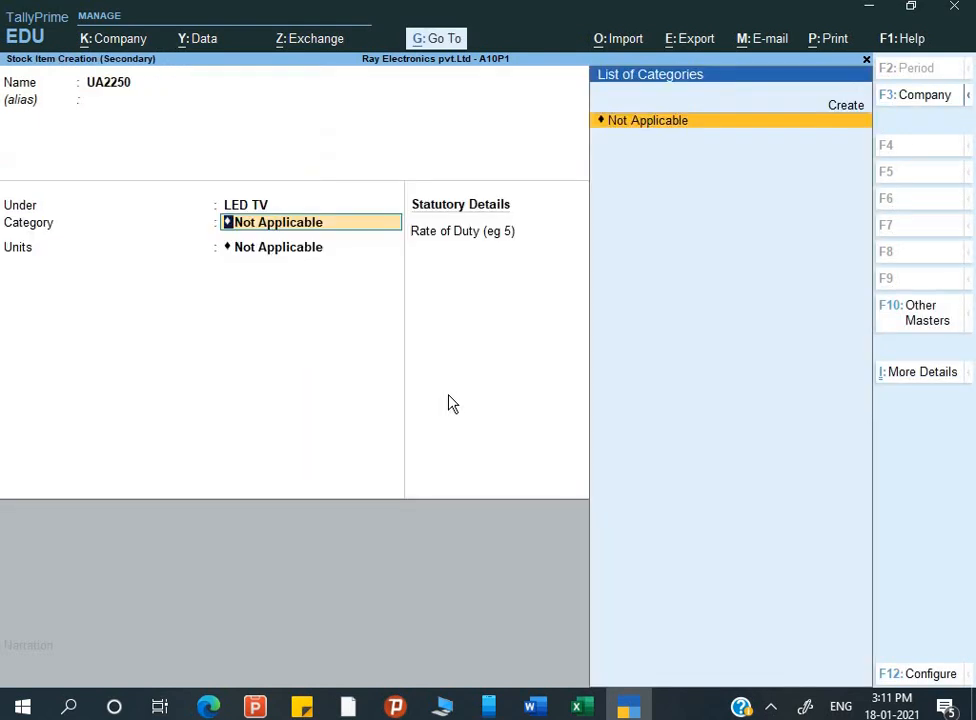
key("F12")
key("Return")
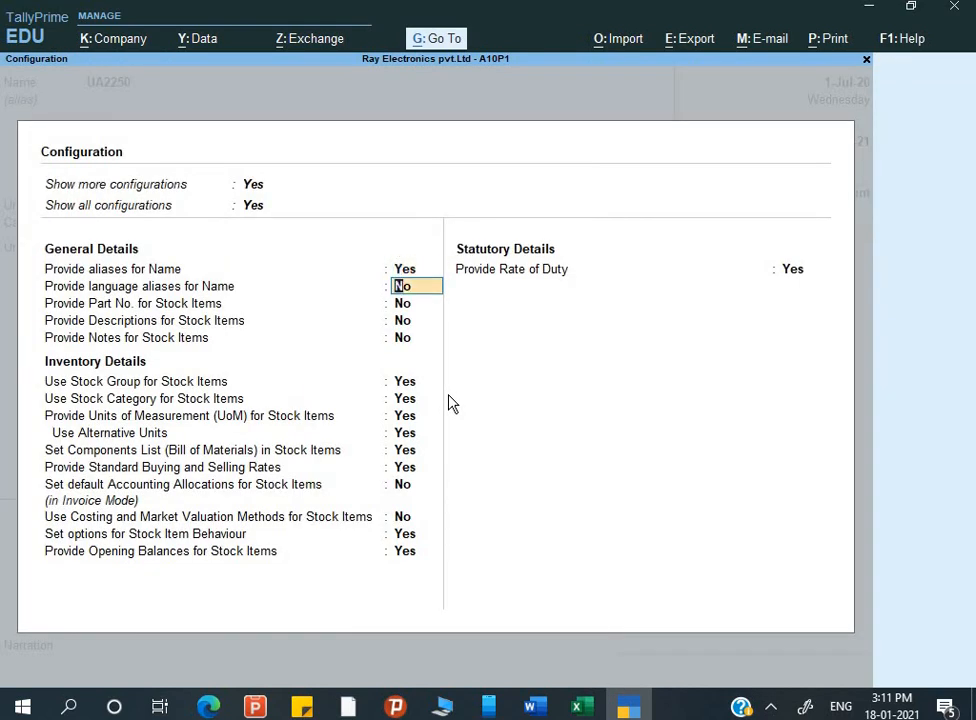
key("Return")
key("Return")
key("Return")
key("Return")
key("Return")
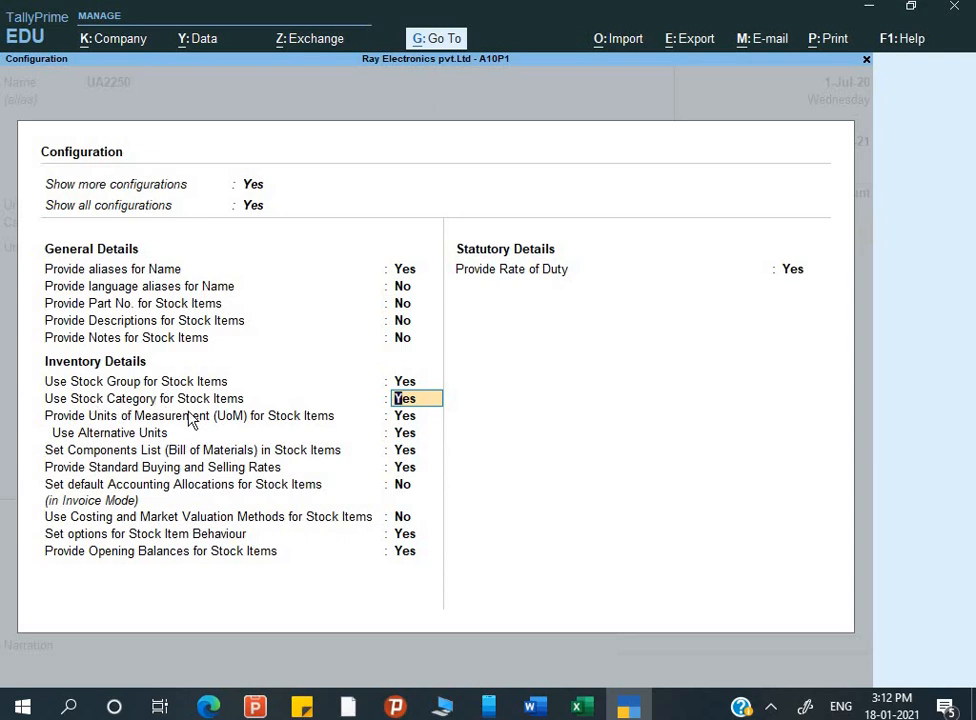
key("ctrl+a")
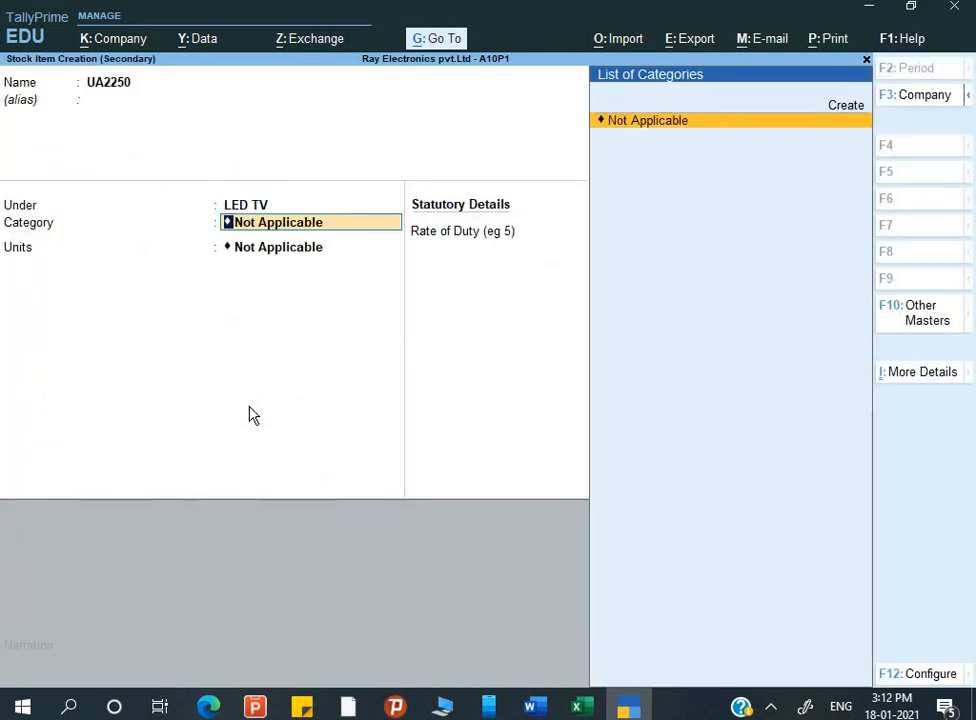
- Create a stock category Samsung 22” under Primary, copying its name from the Word assignment, and assign it to stock item UA2250
key("alt+c")
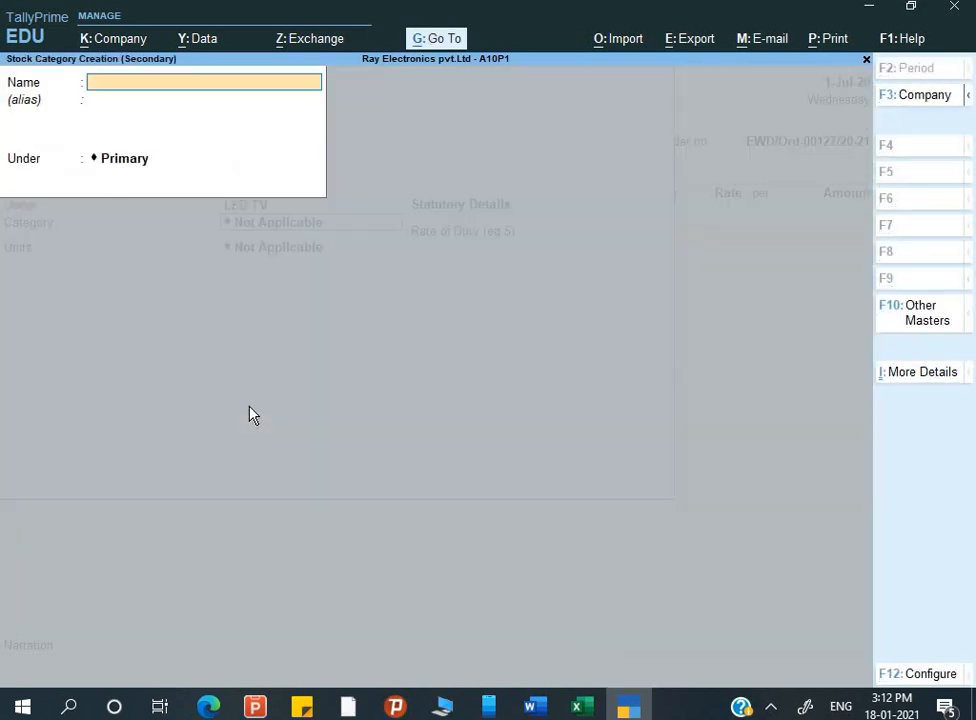
key("alt+Tab")
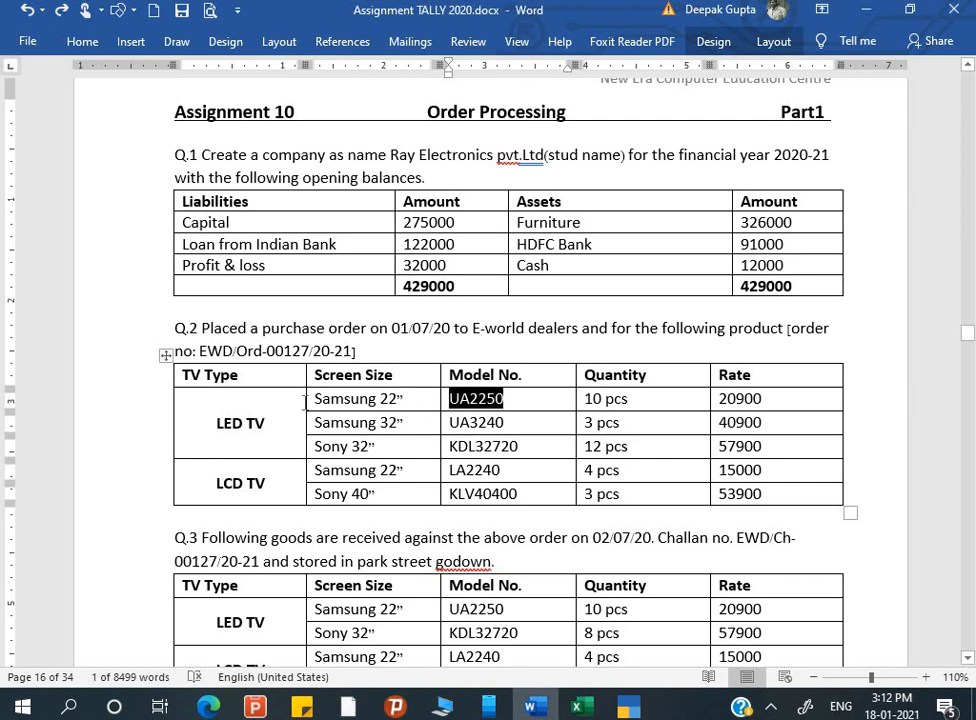
left_click_drag(305, 400, 326, 399)
key("ctrl+c")
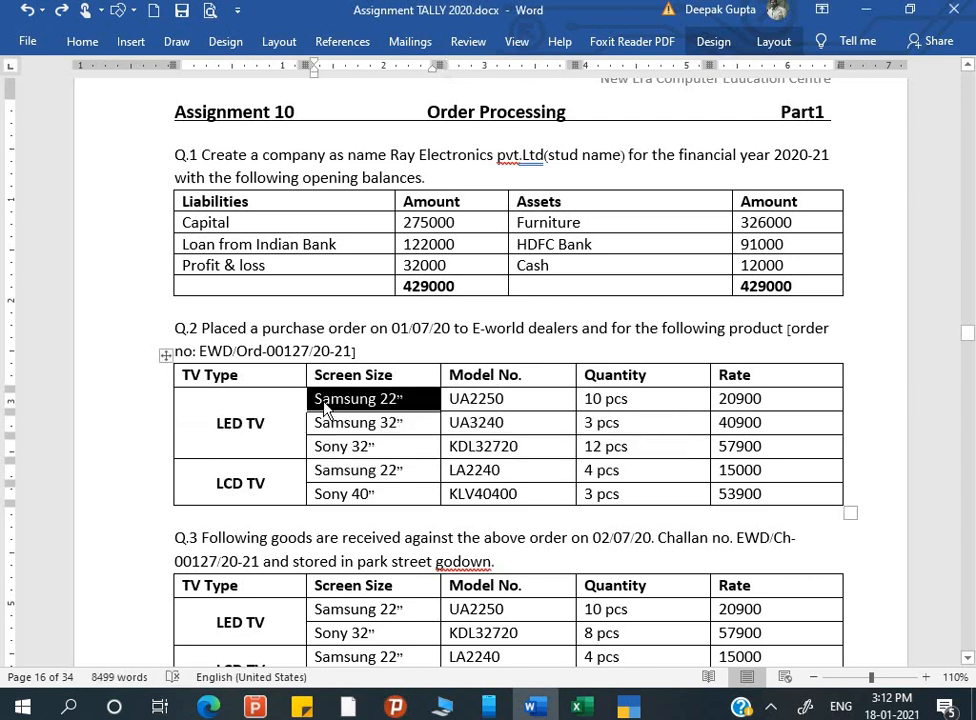
key("alt+Tab")
key("ctrl+v")
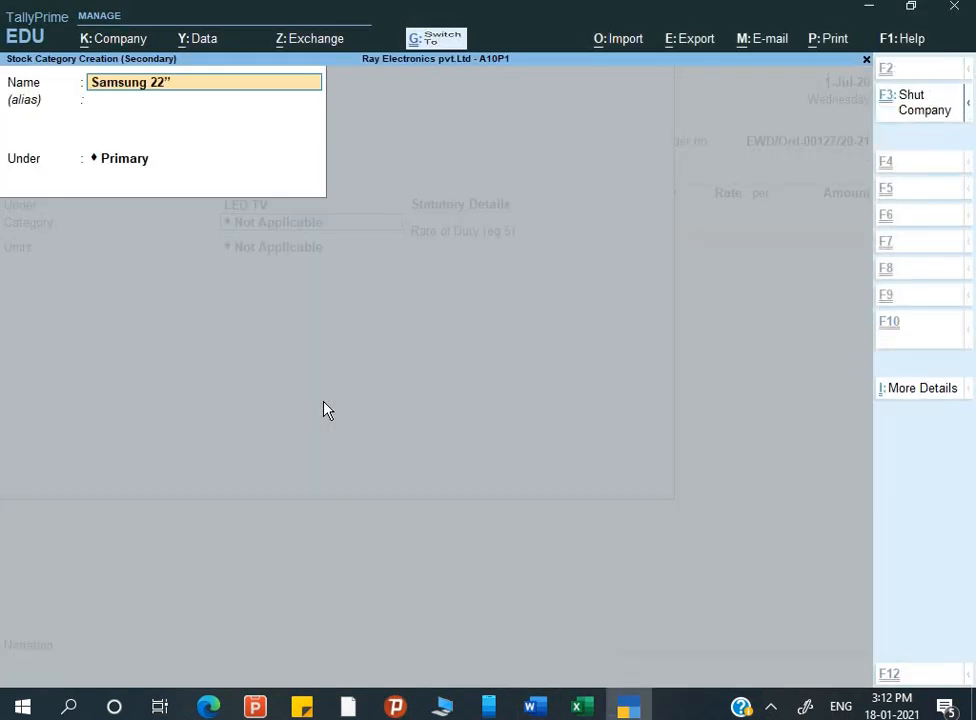
key("Return")
key("Return")
key("Return")
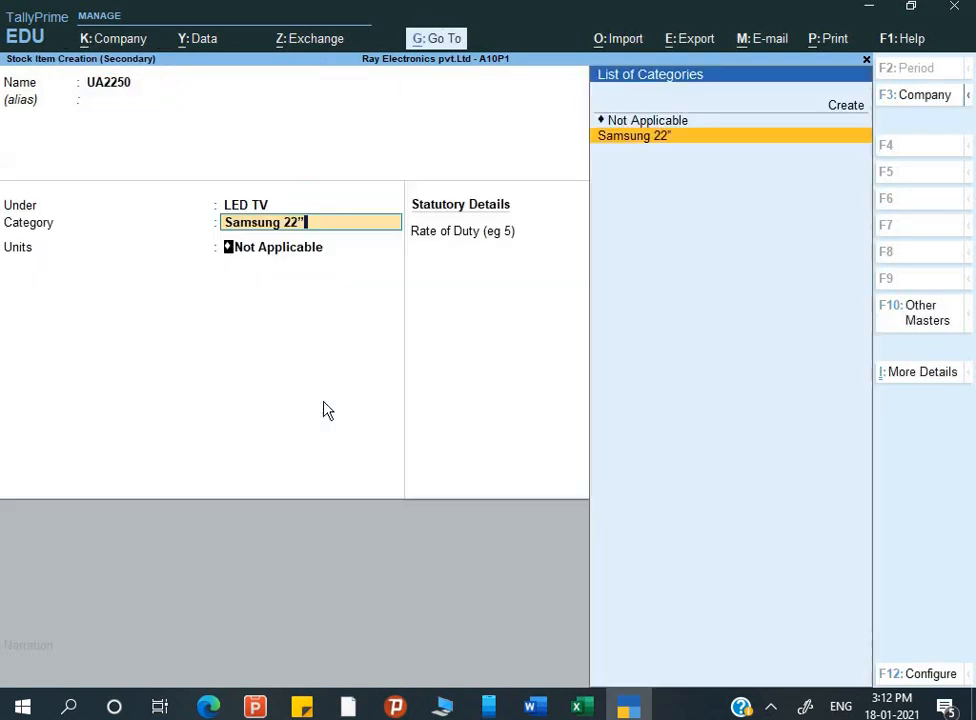
key("Return")
- Create the unit Pcs with formal name Pieces and 0 decimal places for UA2250, and save the item without alternate units
key("alt+c")
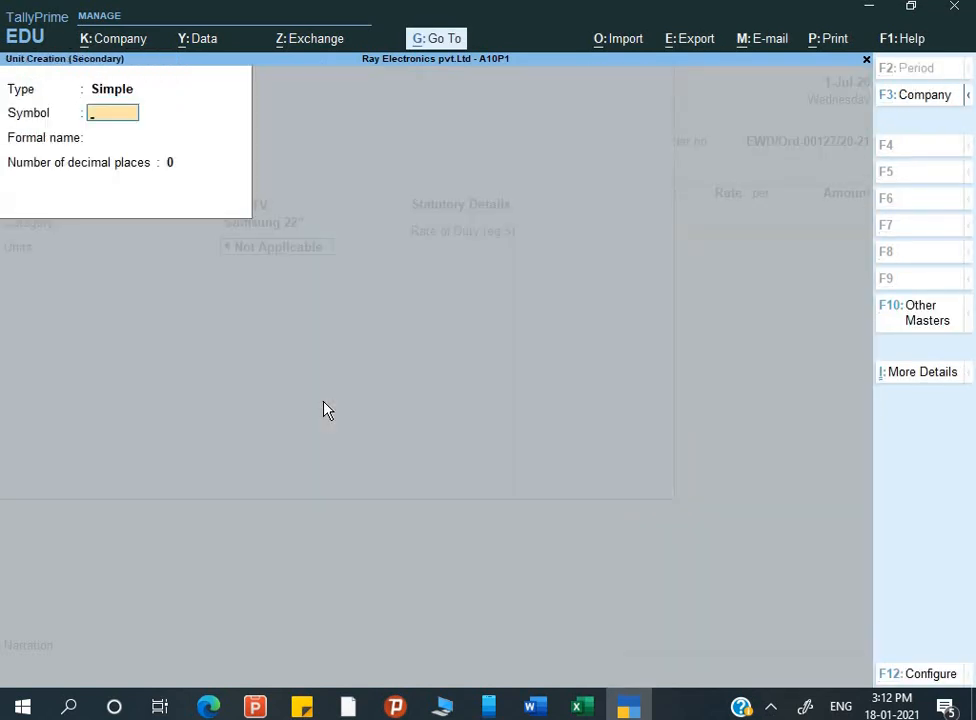
key("Return")
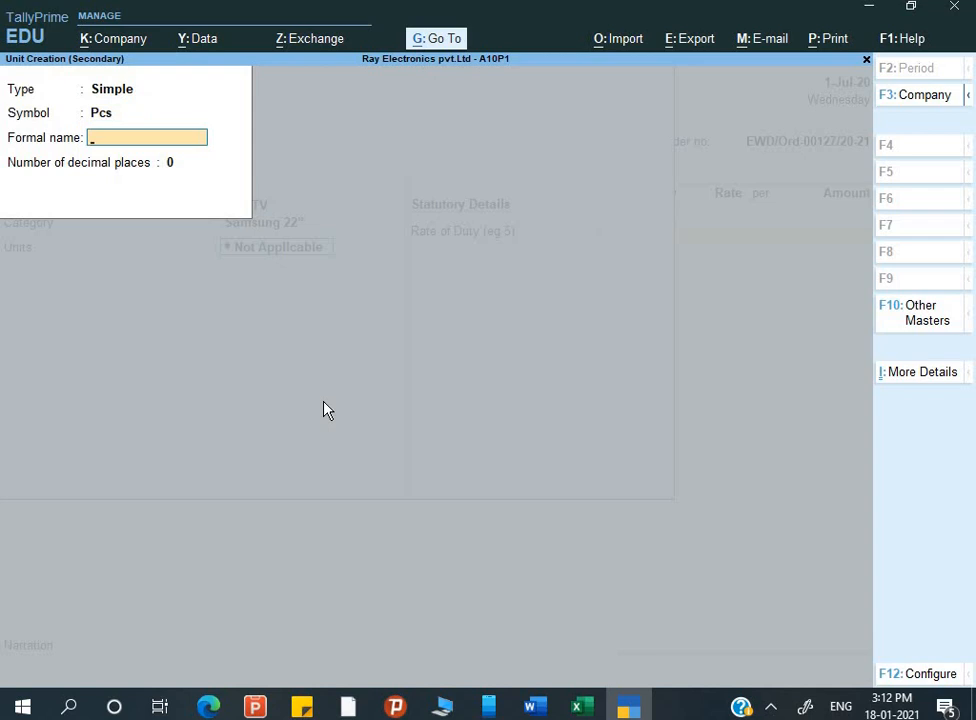
type("Pieces")
key("Return")
key("Return")
key("Return")
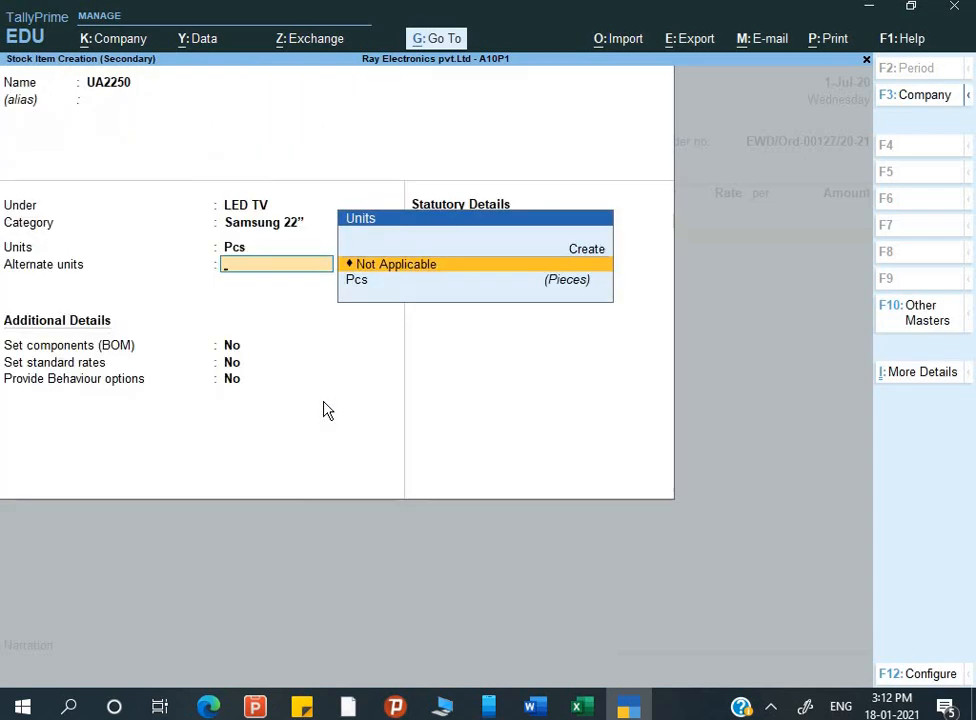
key("Return")
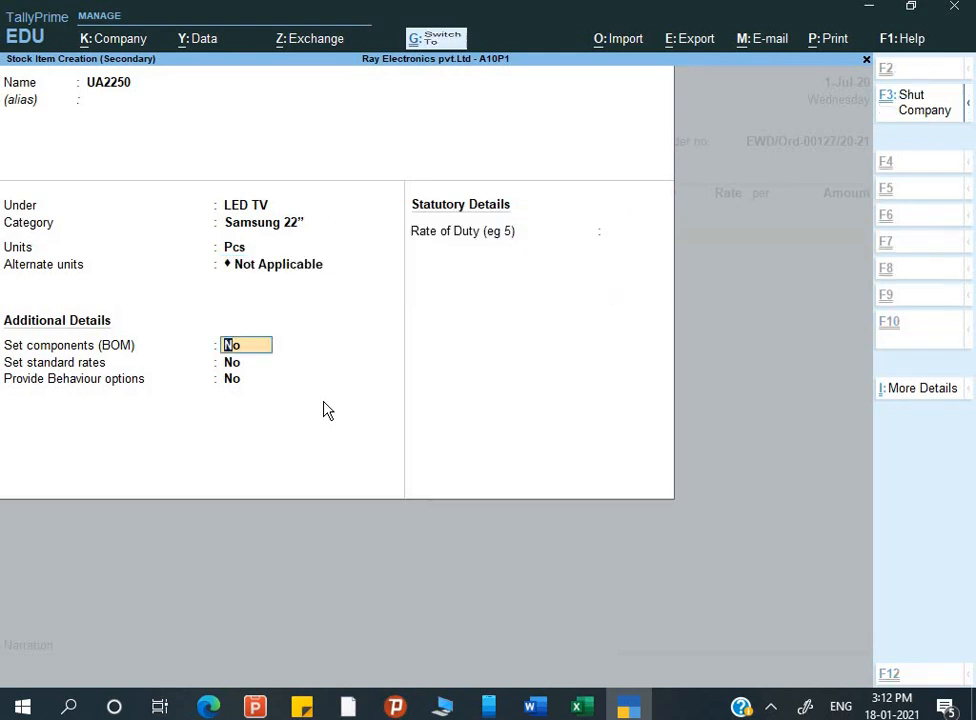
key("ctrl+a")
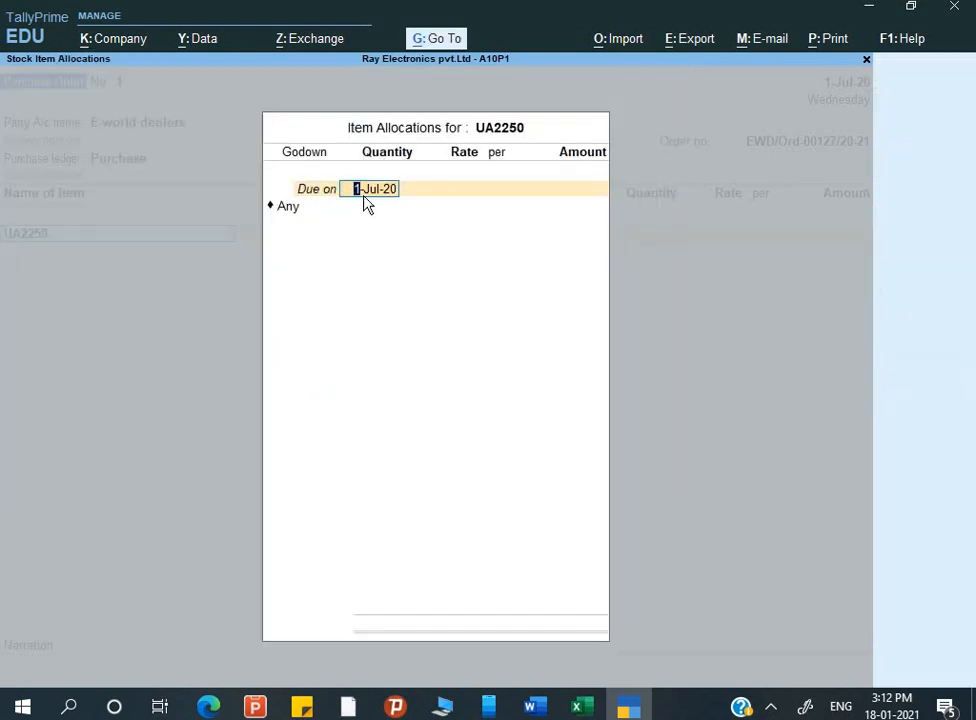
- Accept 1-Jul-20 as the due date of UA2250 and allocate the item to godown Any
key("Return")
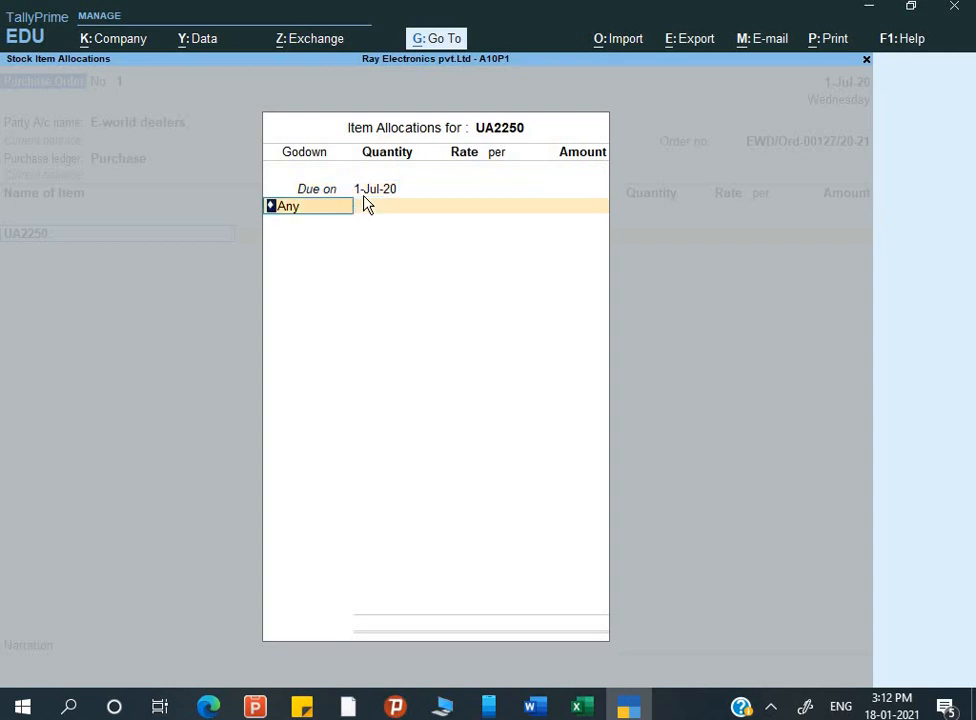
key("BackSpace")
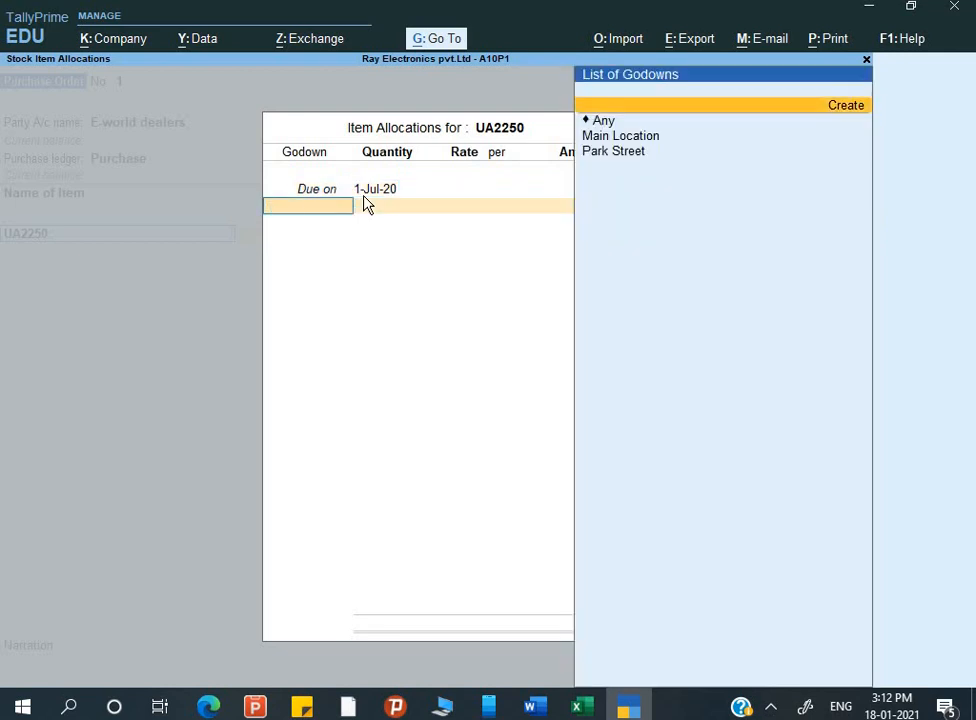
key("Down")
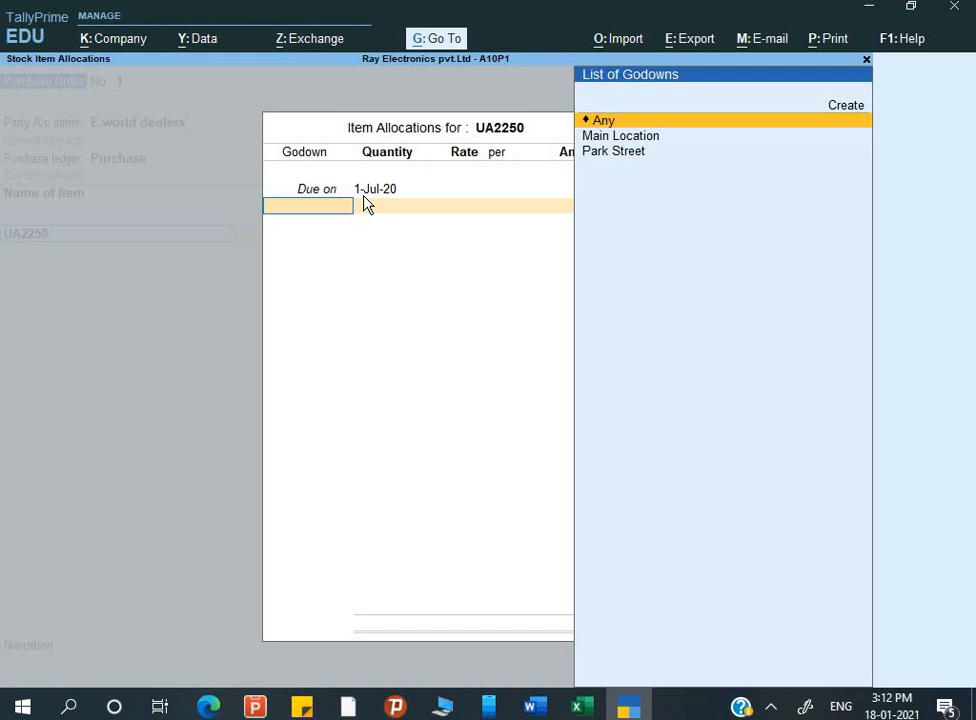
key("Down")
key("Down")
key("Up")
key("Up")
key("Down")
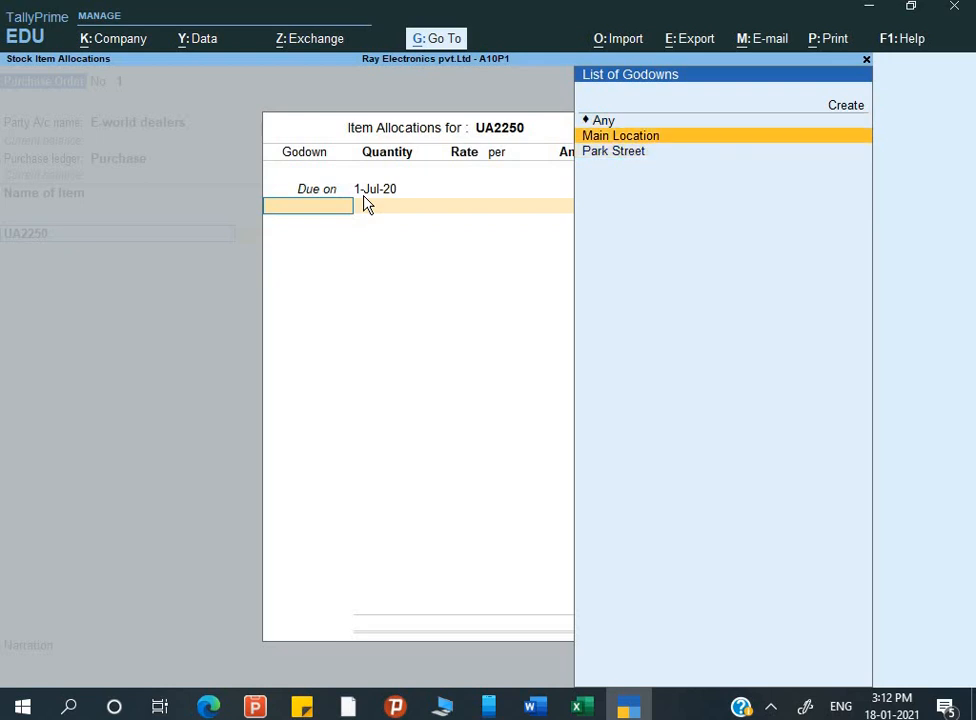
key("Up")
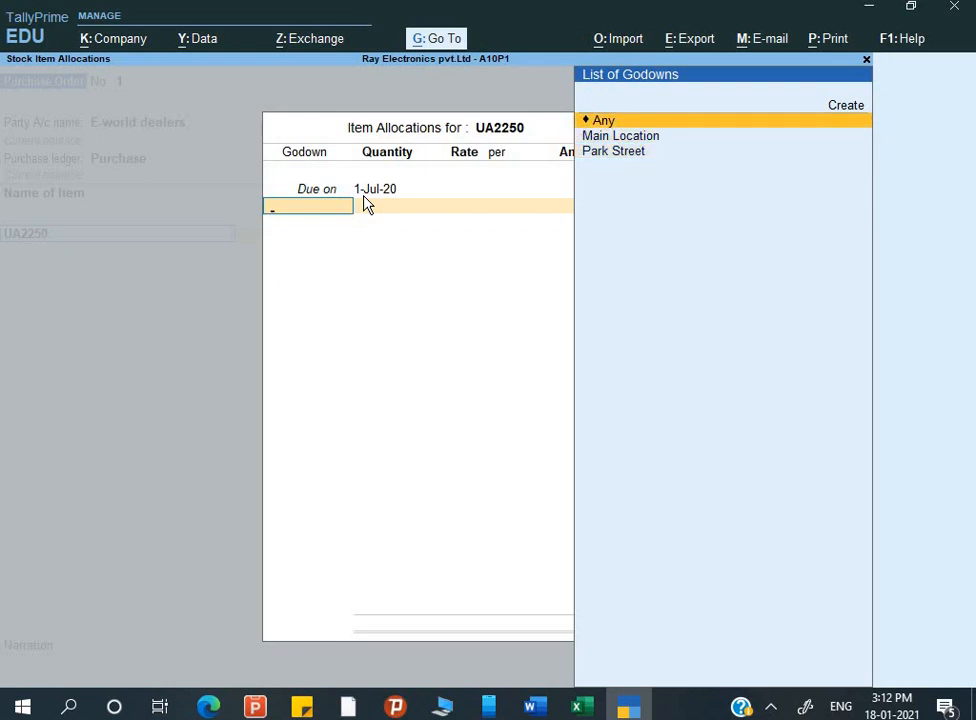
key("Return")
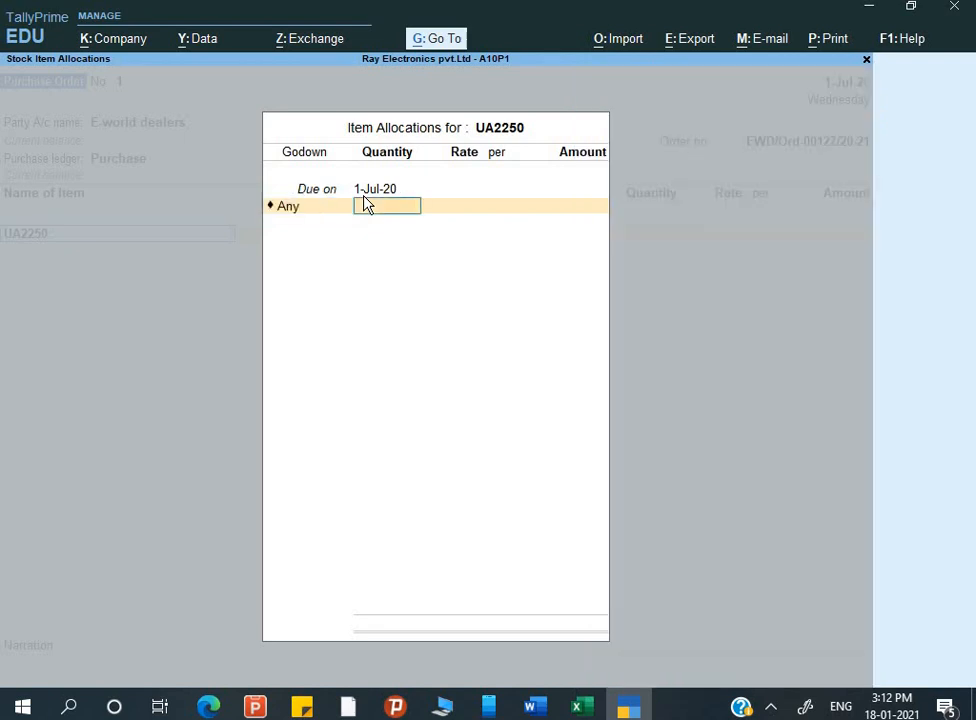
- Enter the UA2250 quantity of 10 Pcs and rate of 20900 from the Word assignment, and complete the item allocation
key("alt+Tab")
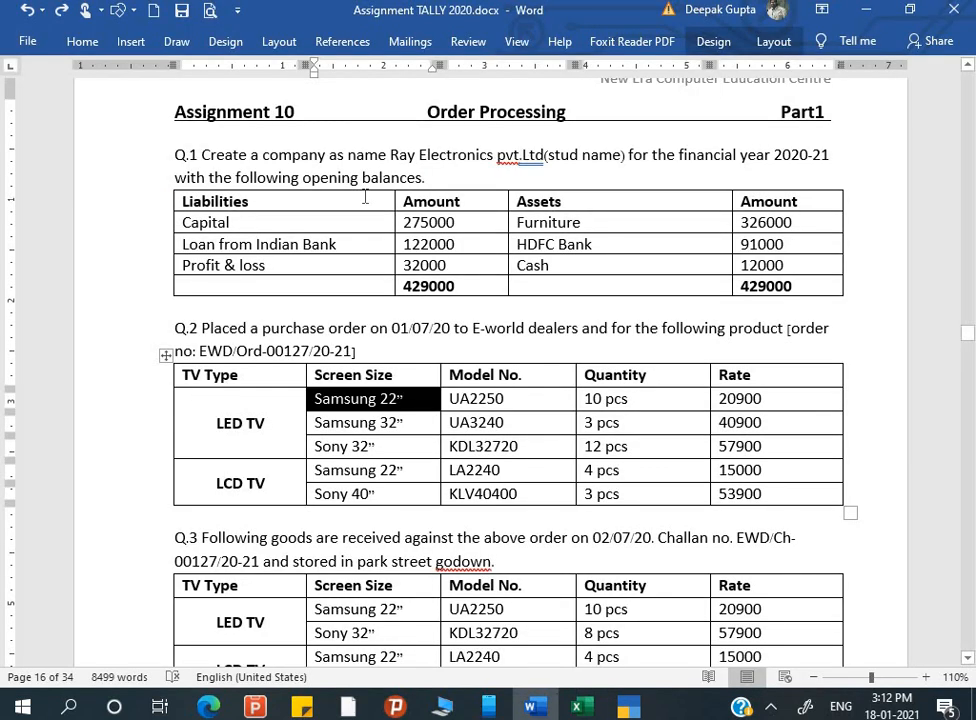
key("alt+Tab")
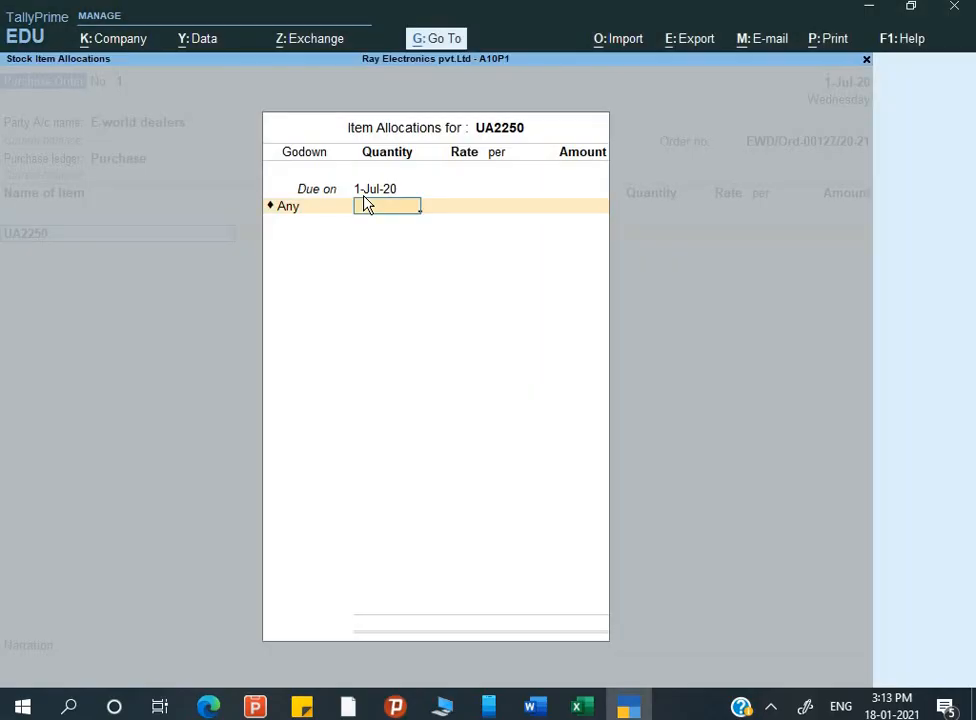
type("10")
key("Return")
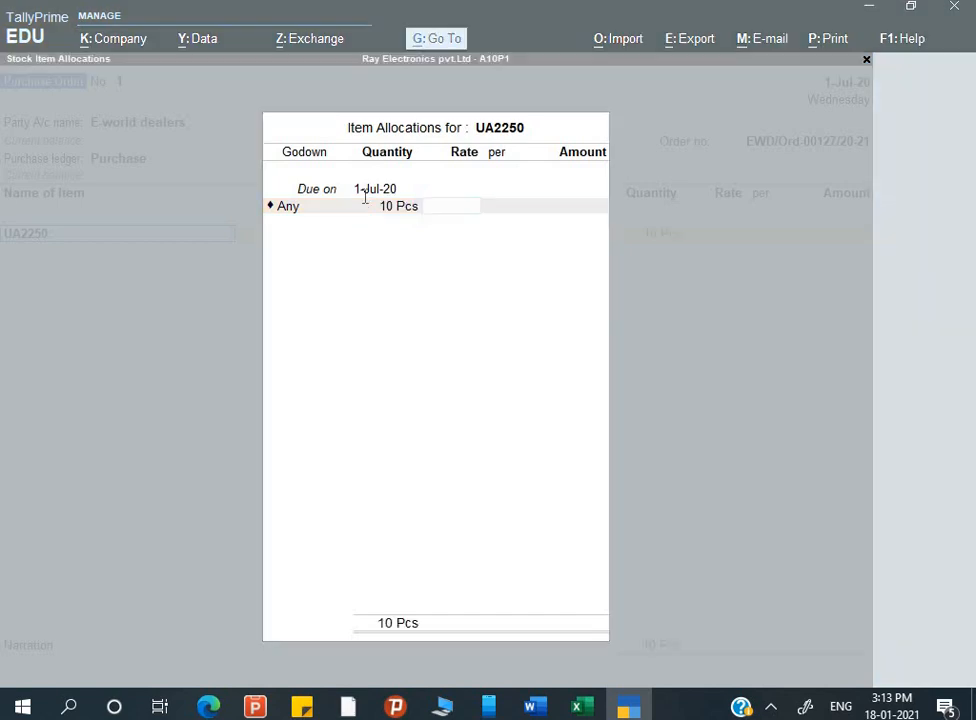
key("alt+Tab")
key("alt+Tab")
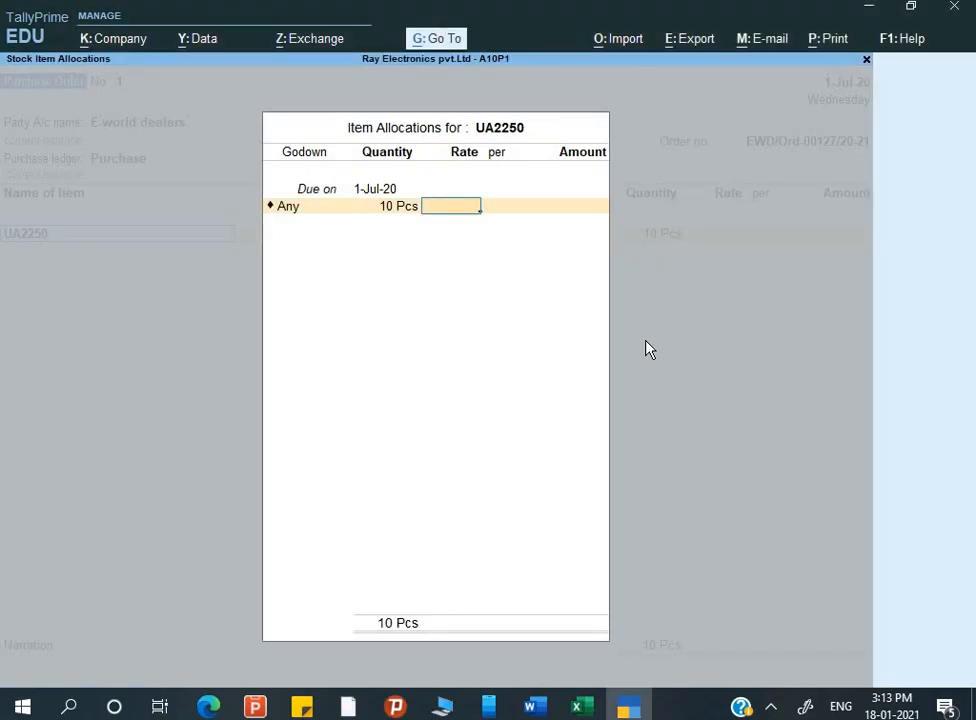
type("20900")
key("Return")
key("Return")
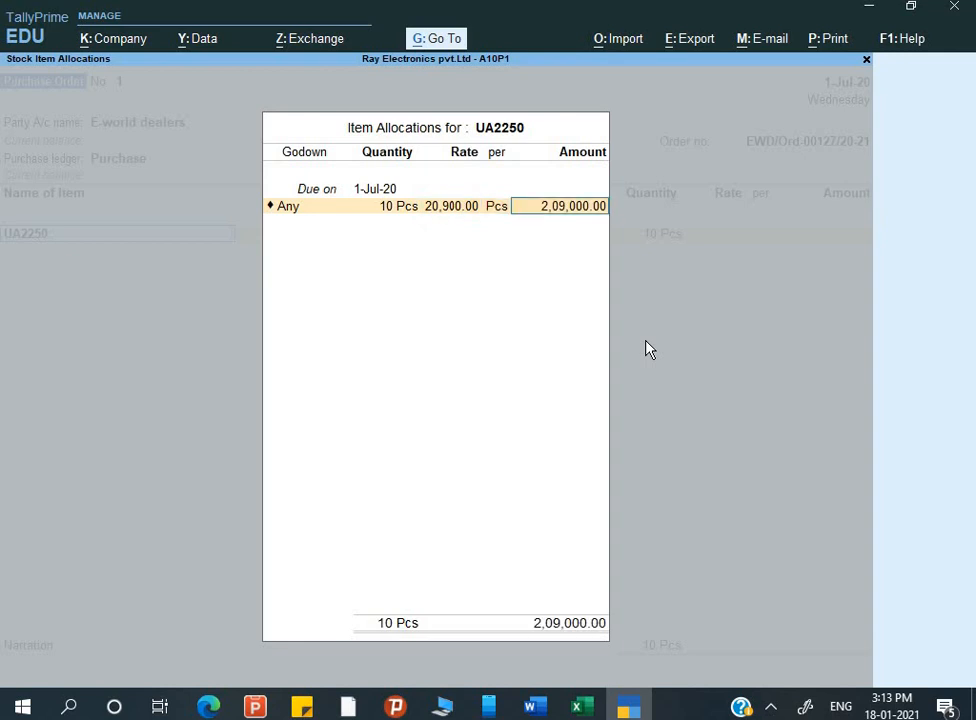
key("Return")
key("Return")
key("Return")
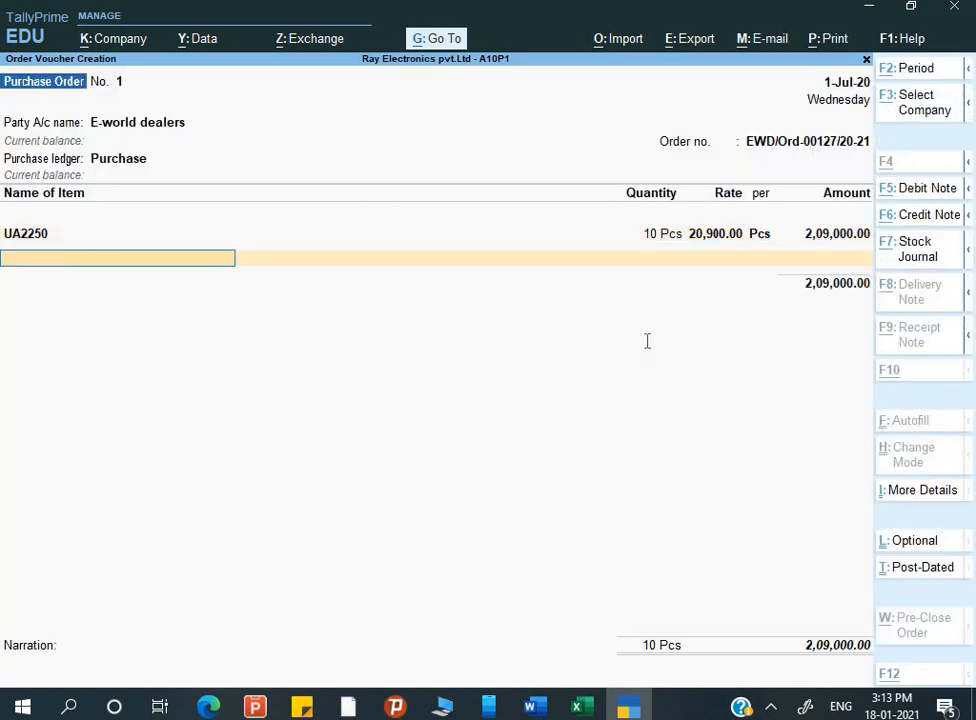
- Start a second stock item for the purchase order, with Samsung 22” as its name and LED TV as its group
key("alt+Tab")
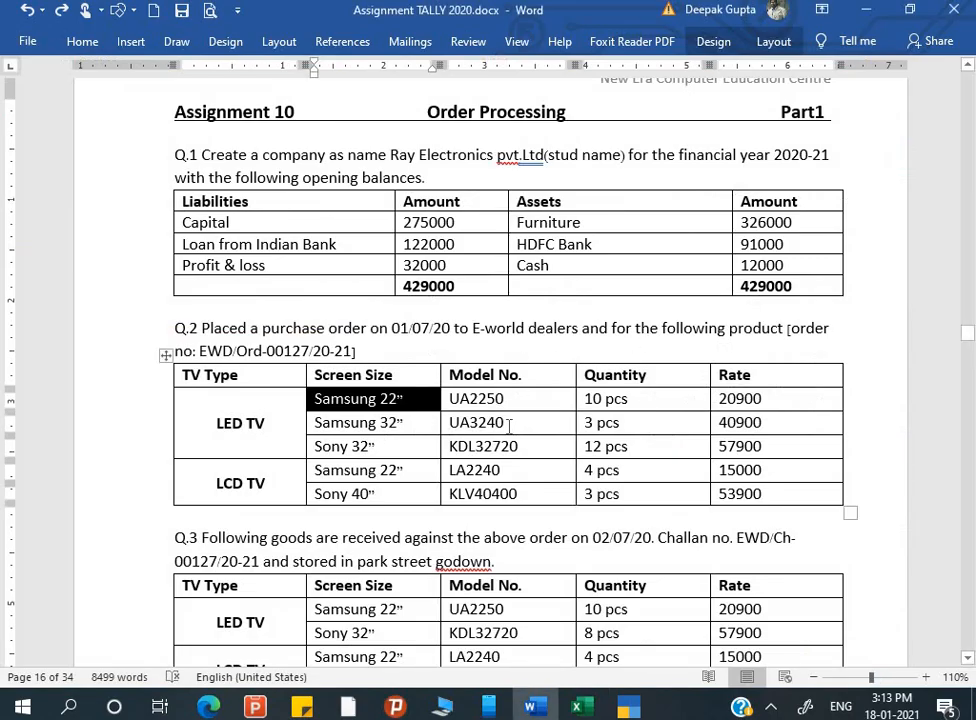
left_click_drag(507, 423, 445, 427)
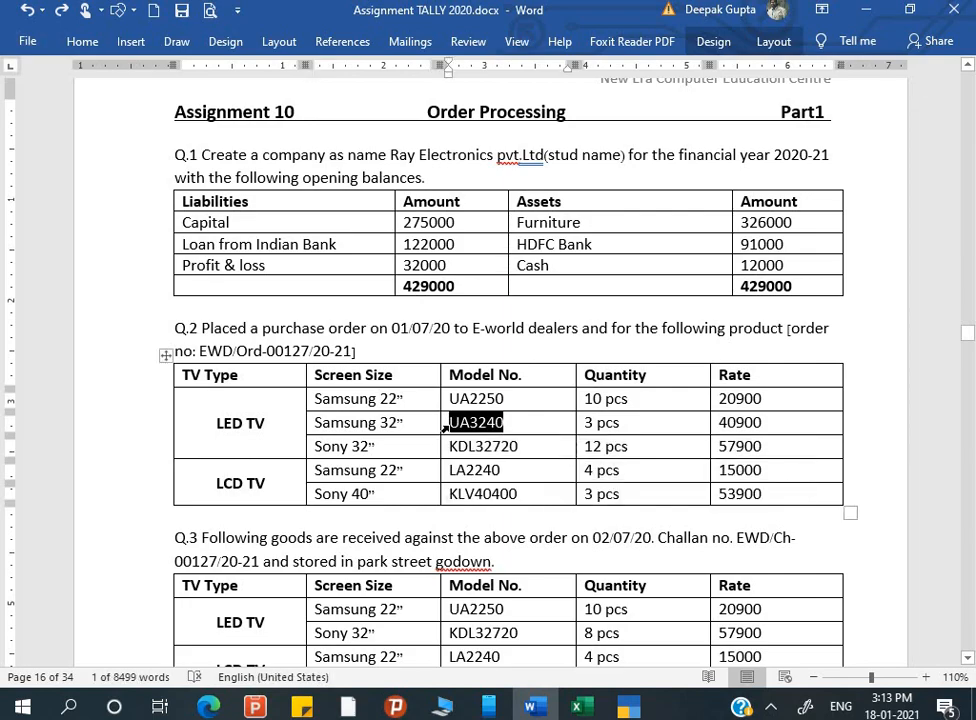
key("alt+Tab")
key("alt+c")
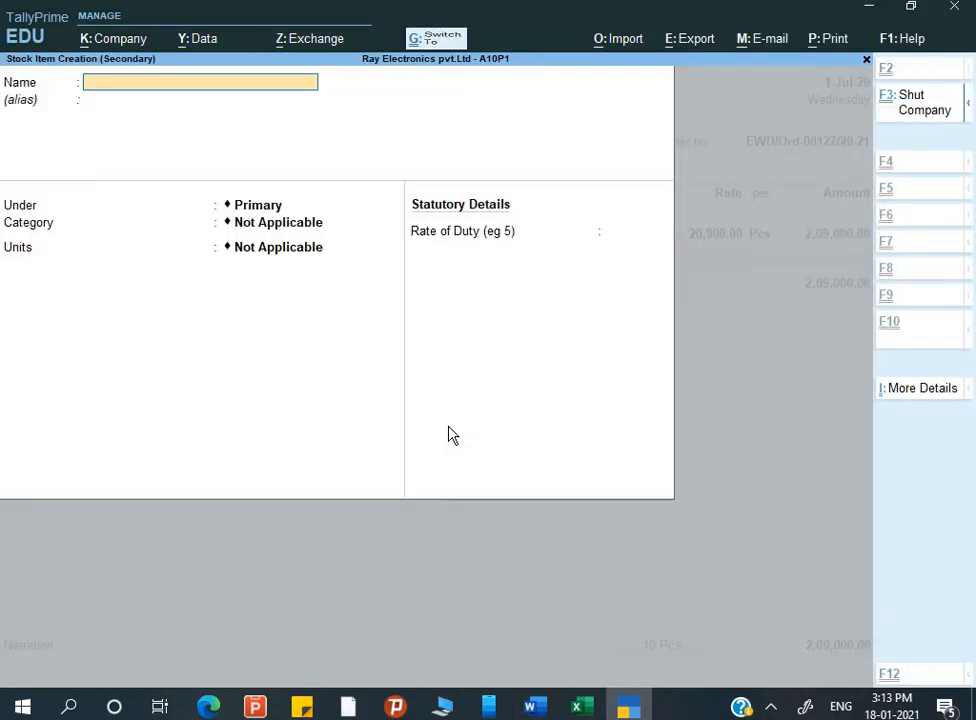
key("ctrl+alt+v")
key("Return")
key("Return")
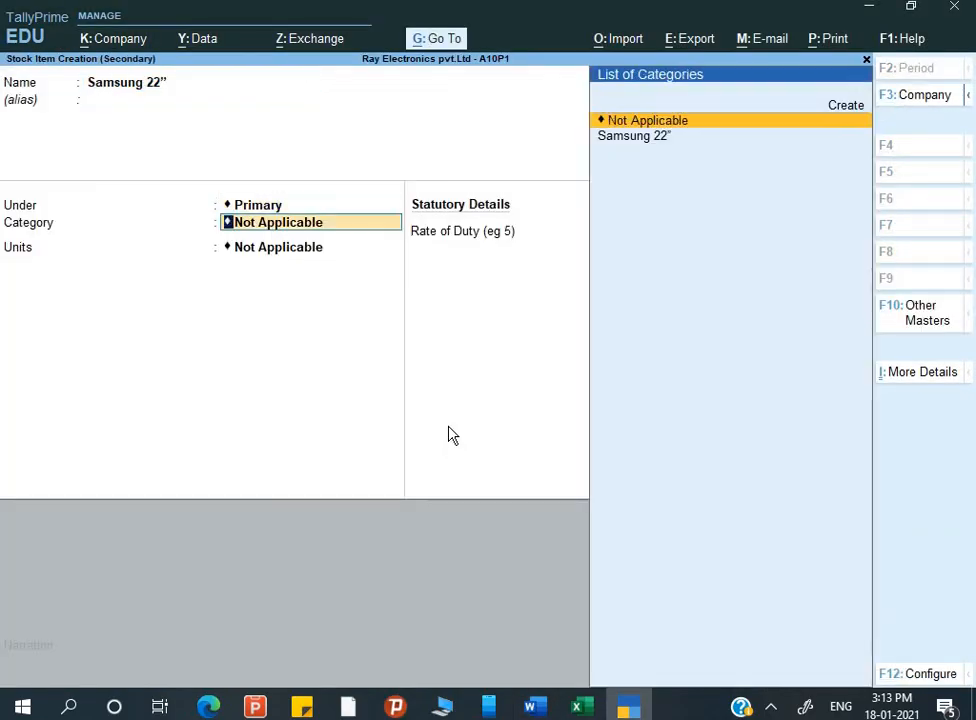
key("BackSpace")
key("Down")
key("Return")
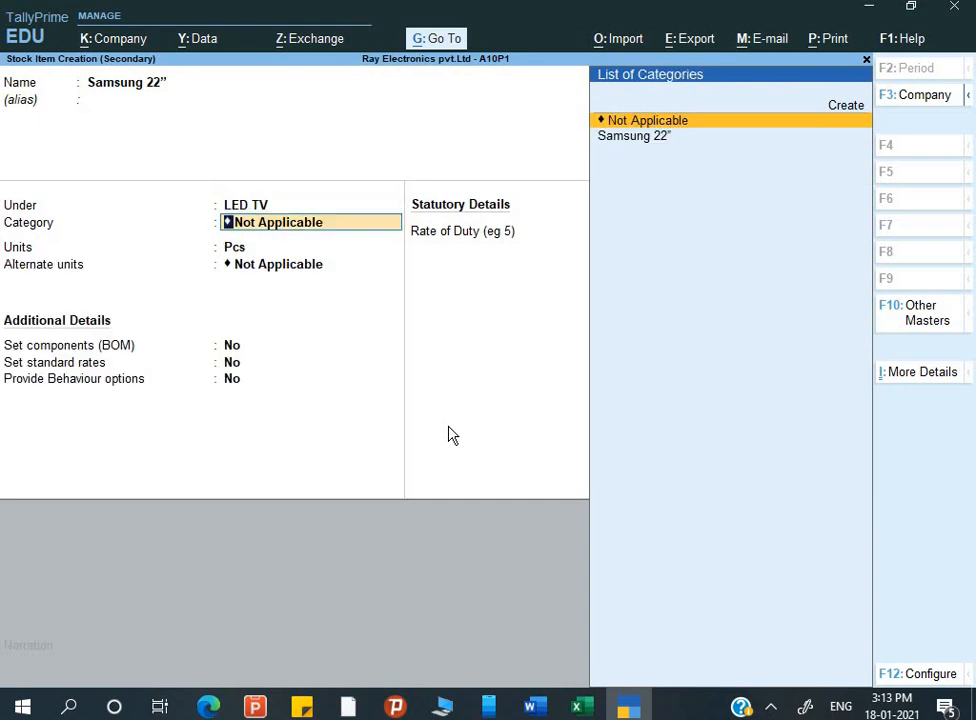
- Create a stock category Samsung 32” from the Word assignment for the new item, and keep Pcs as its unit without alternate units
key("alt+c")
key("alt+Tab")
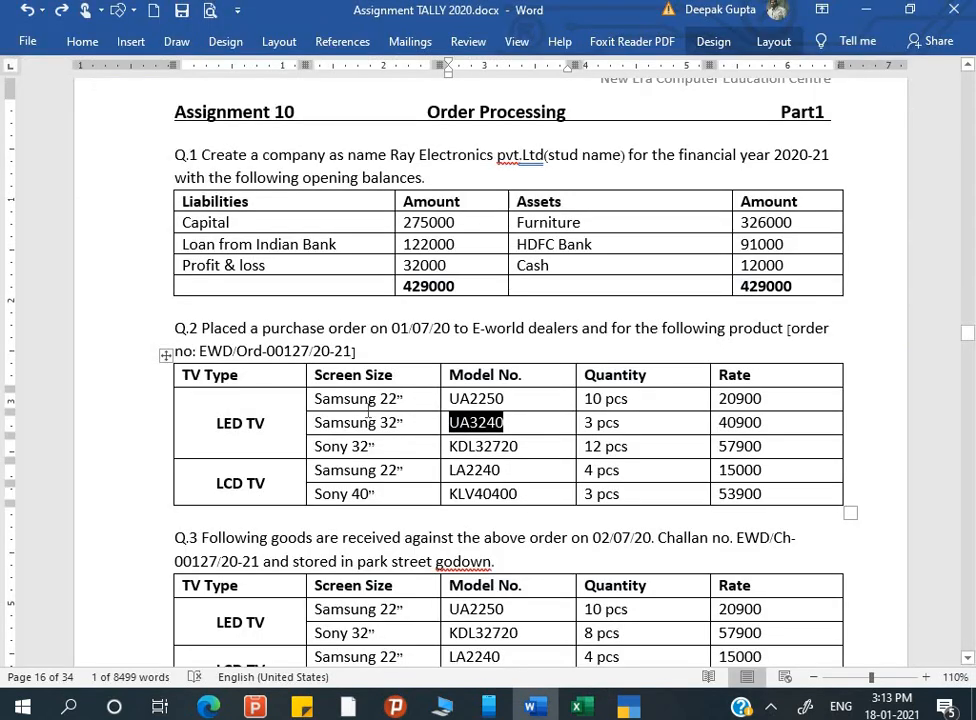
left_click_drag(403, 423, 316, 425)
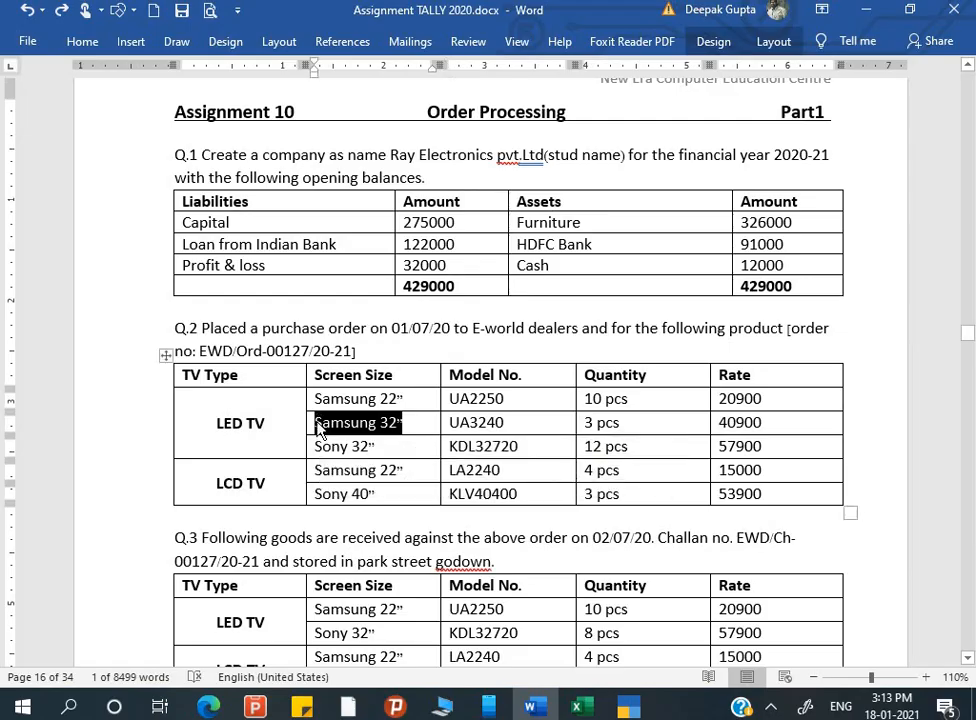
key("ctrl+c")
key("alt+Tab")
key("ctrl+v")
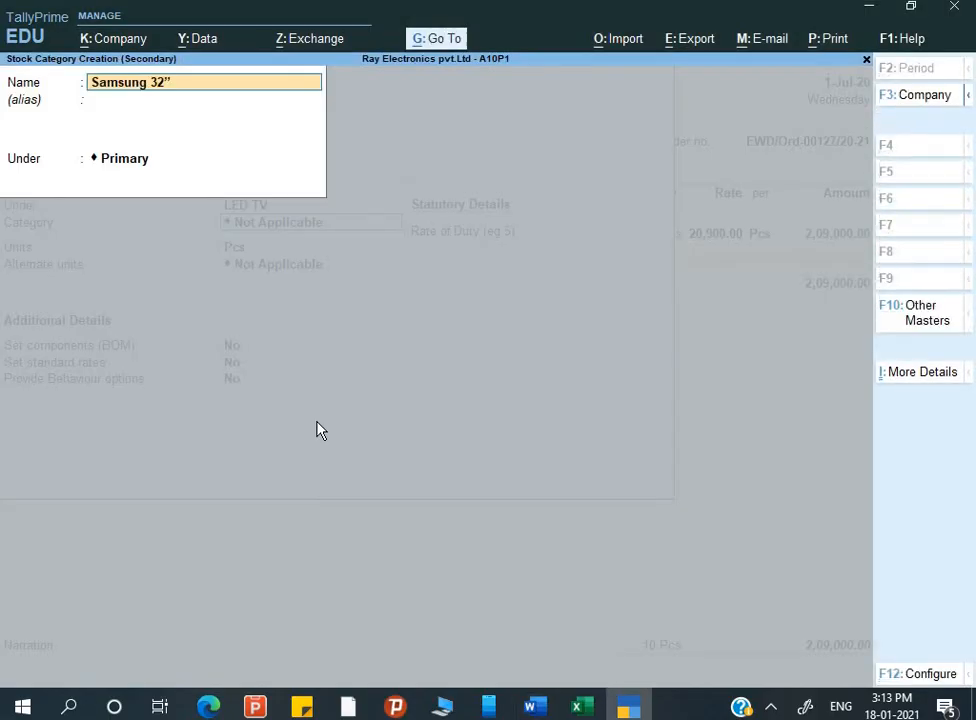
key("Return")
key("Return")
key("Return")
key("Return")
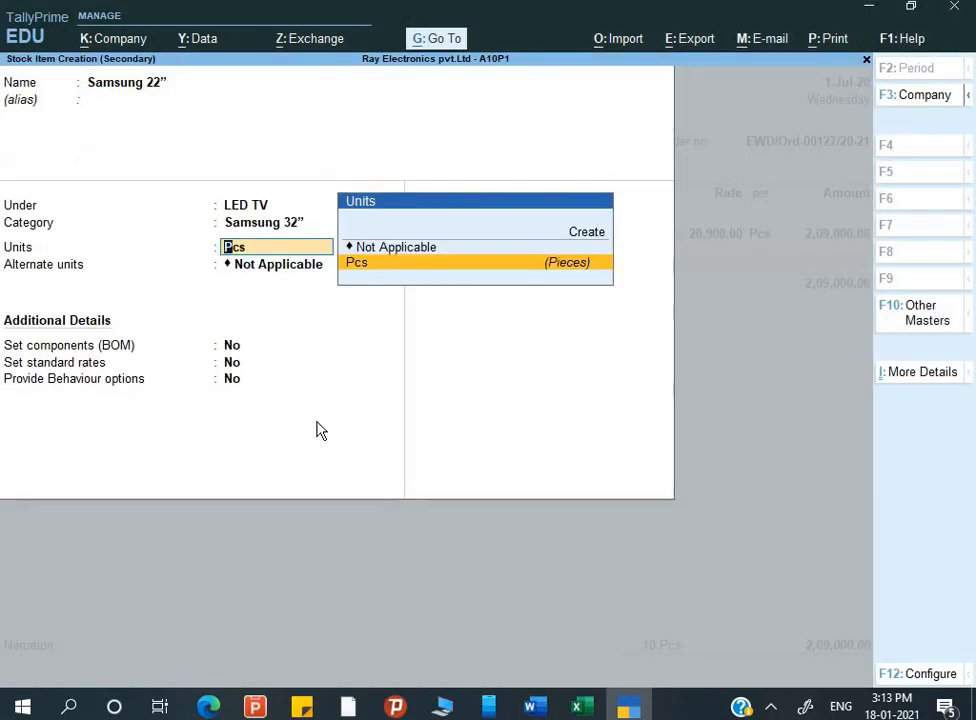
key("Return")
key("Return")
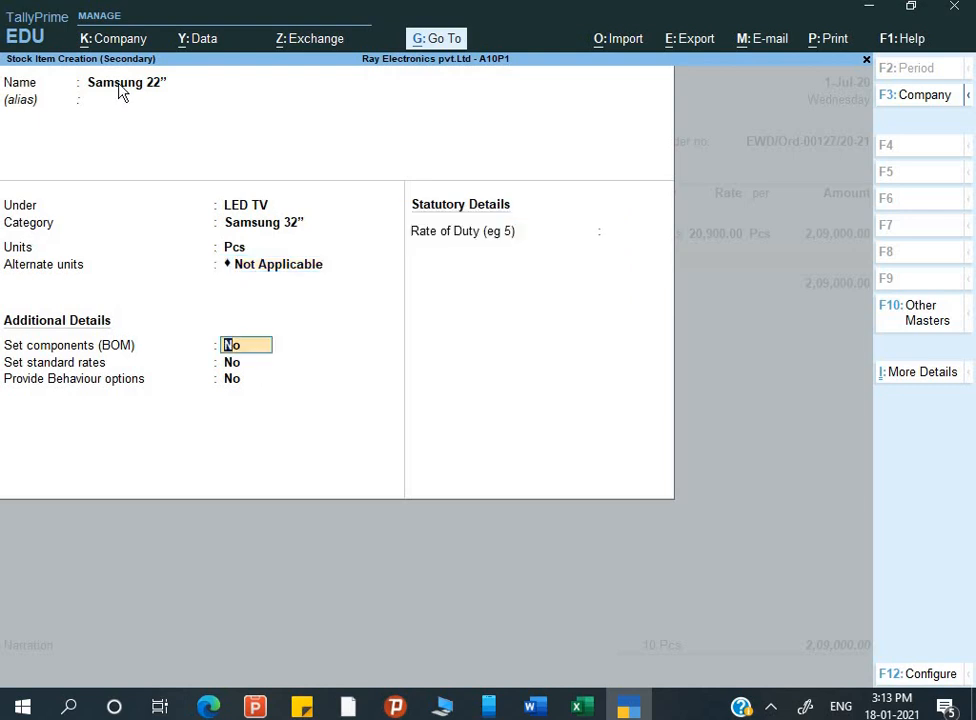
- Replace the new stock item's name with UA3240, copied from the Word assignment, and keep its group, category and unit settings
key("BackSpace")
key("BackSpace")
key("BackSpace")
key("BackSpace")
key("BackSpace")
key("BackSpace")
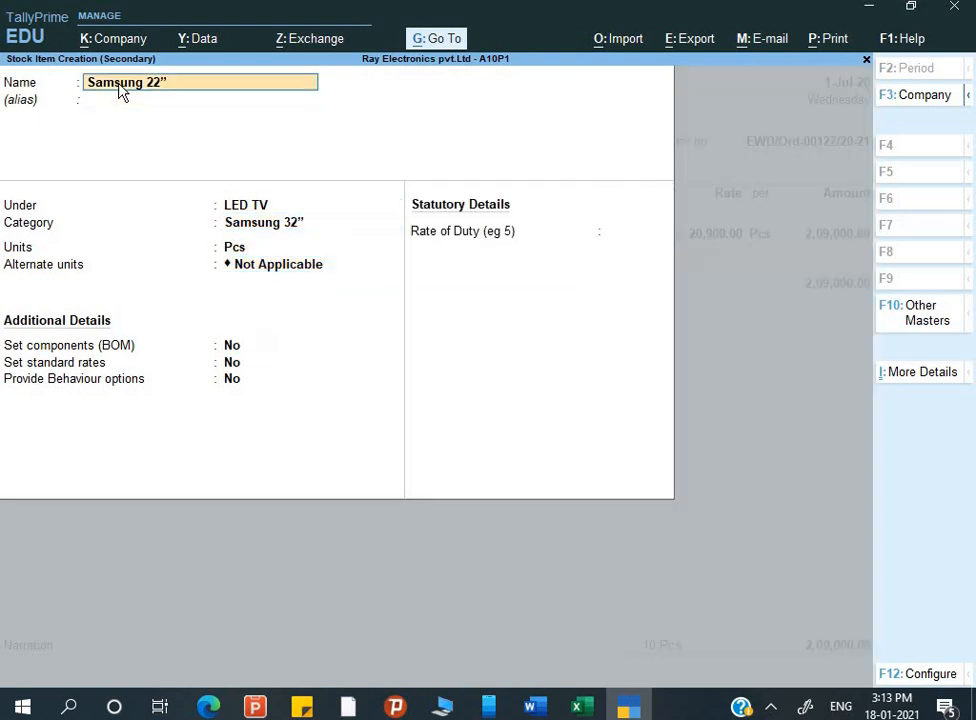
key("alt+Tab")
left_click_drag(509, 425, 452, 425)
key("ctrl+c")
key("alt+Tab")
key("ctrl+alt+v")
key("Return")
key("Return")
key("Return")
key("Return")
key("Return")
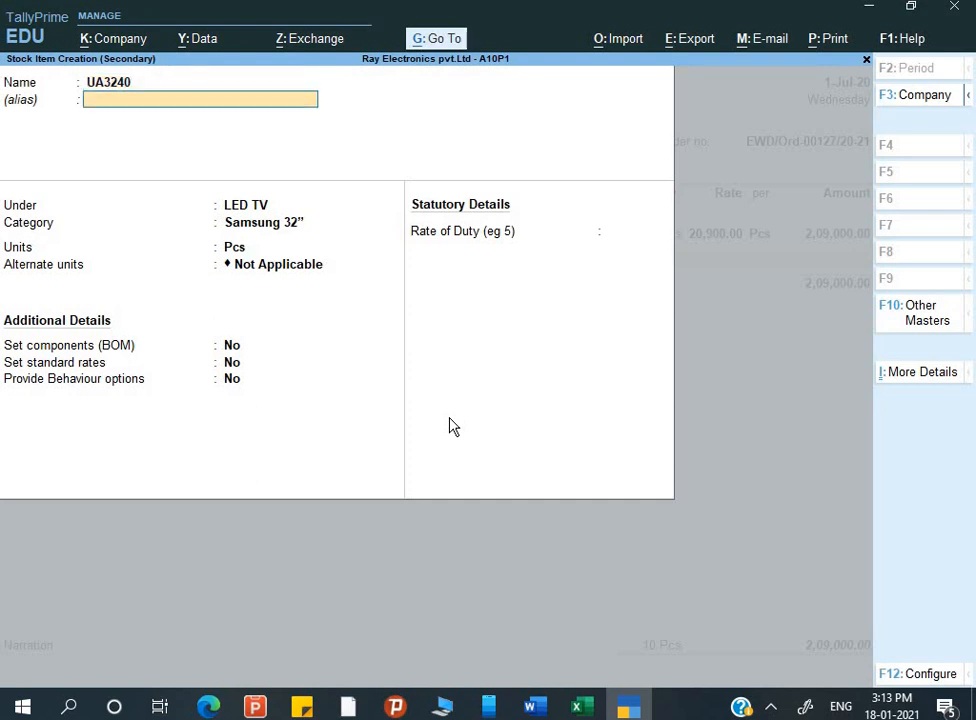
key("Return")
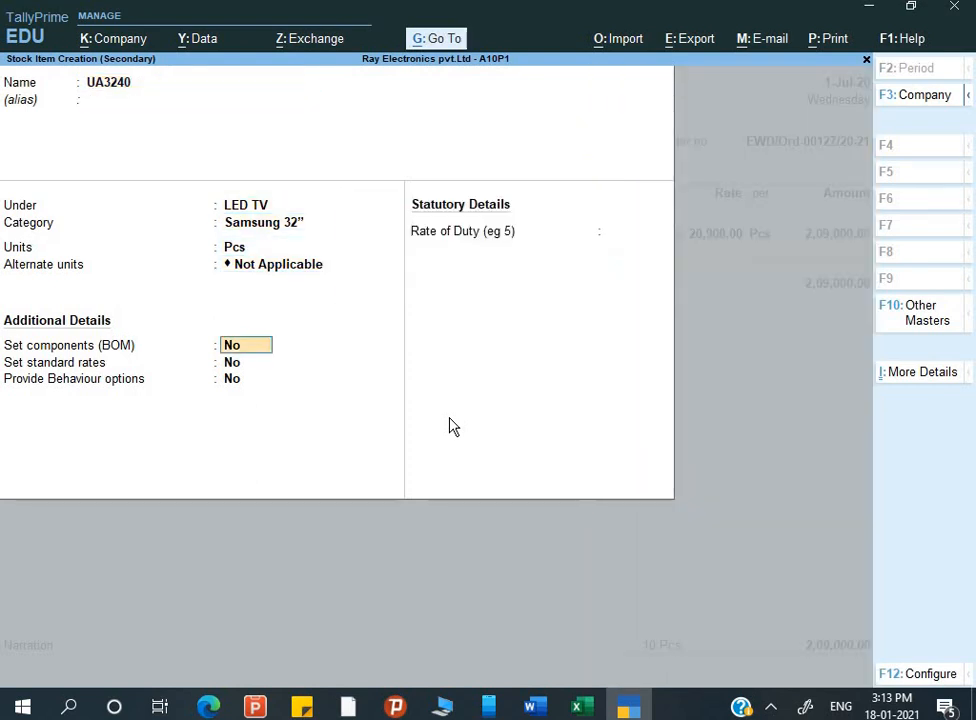
- Save the UA3240 stock item and accept the 1-Jul-20 due date and Any godown for its allocation
key("ctrl+a")
key("Return")
key("Return")
key("Return")
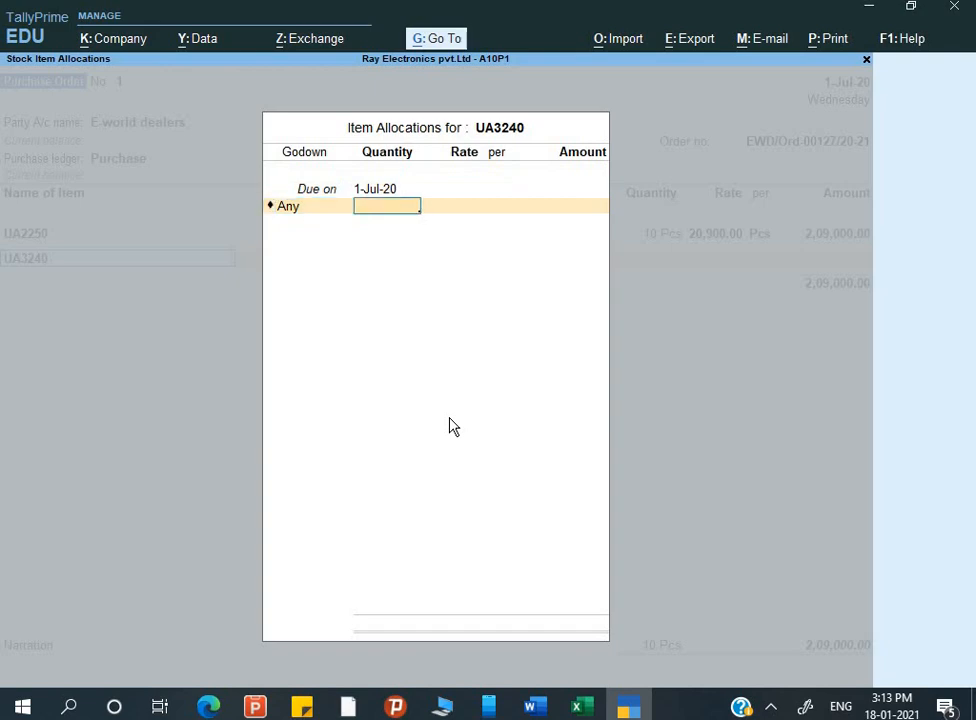
- Enter the UA3240 quantity of 3 Pcs and rate of 40900 from the Word assignment, and complete the item allocation
key("alt+Tab")
key("alt+Tab")
key("Return")
type("40,900")
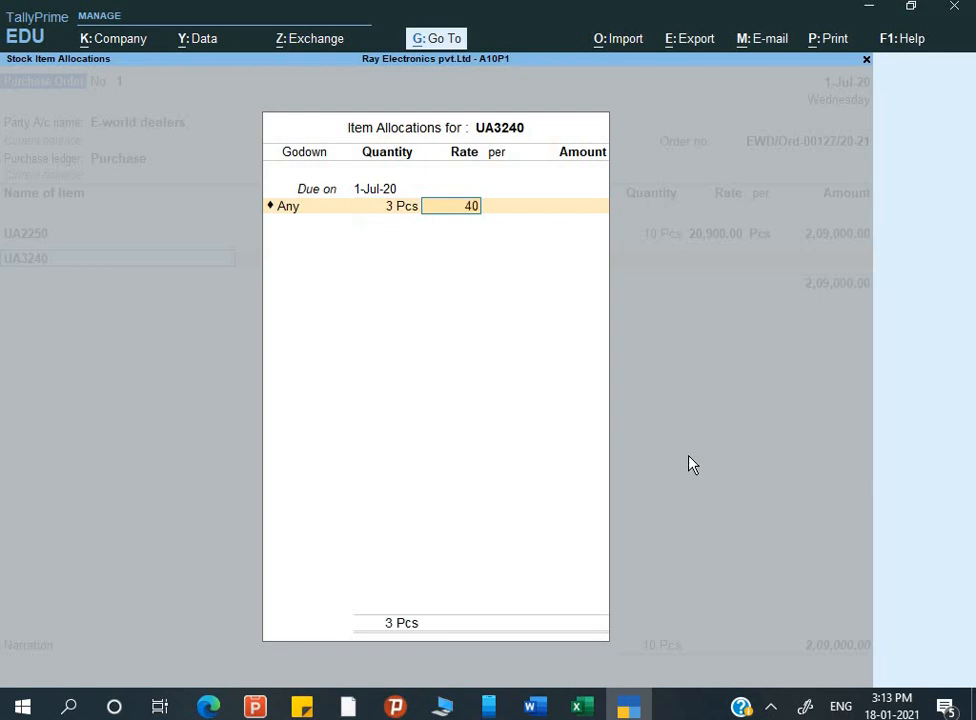
key("Return")
key("Return")
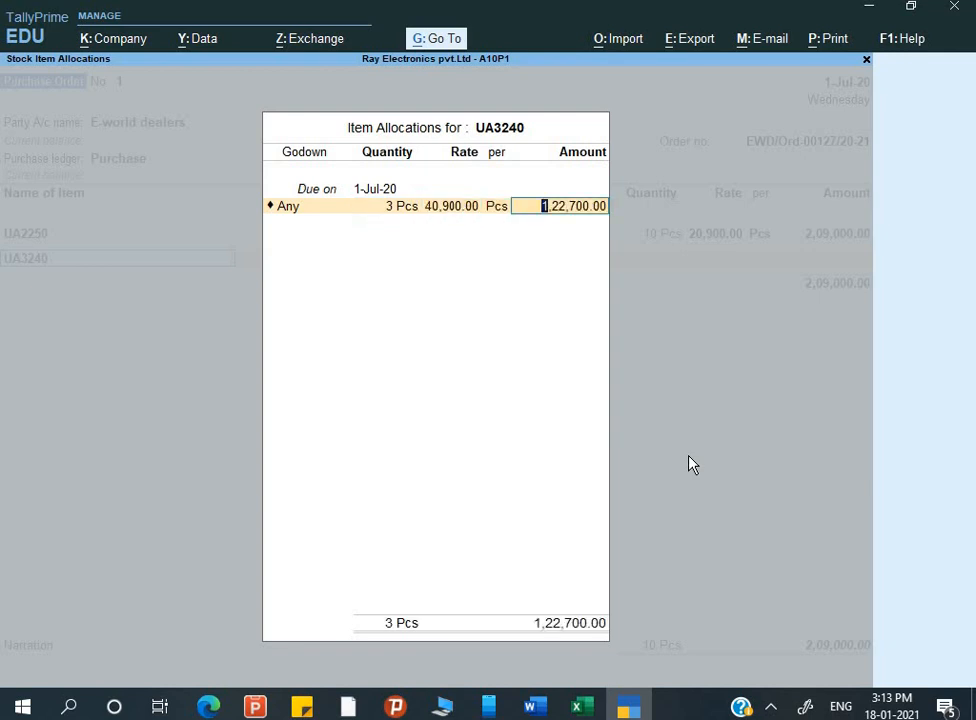
key("Return")
key("Return")
key("Return")
- Start a third stock item named KDL32720, copied from the Word assignment, with LED TV as its group
key("alt+Tab")
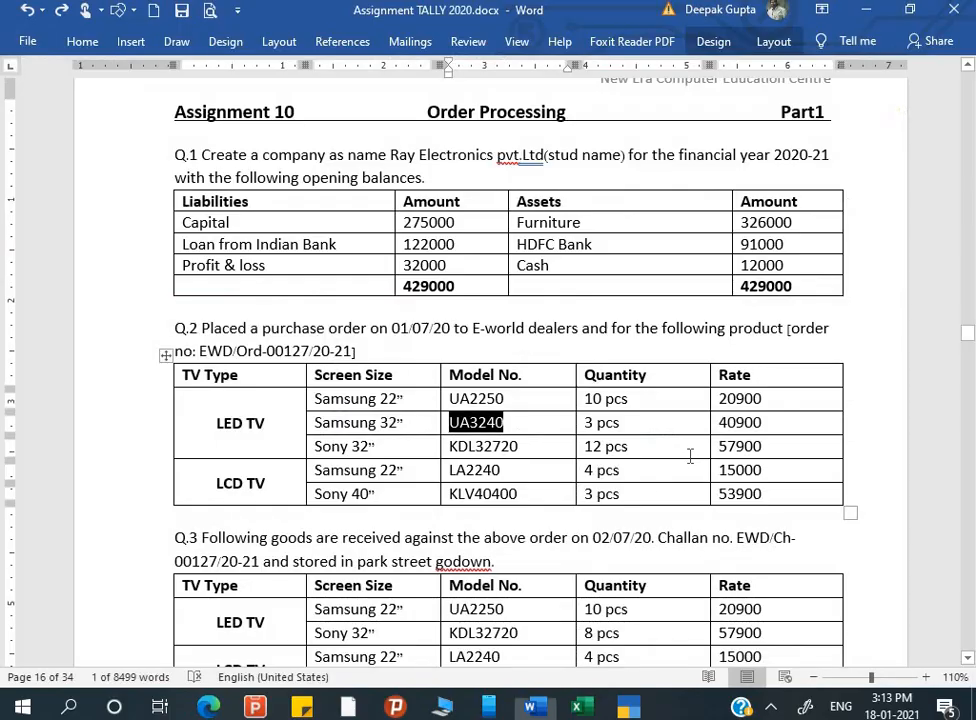
left_click_drag(521, 448, 448, 447)
key("alt+Tab")
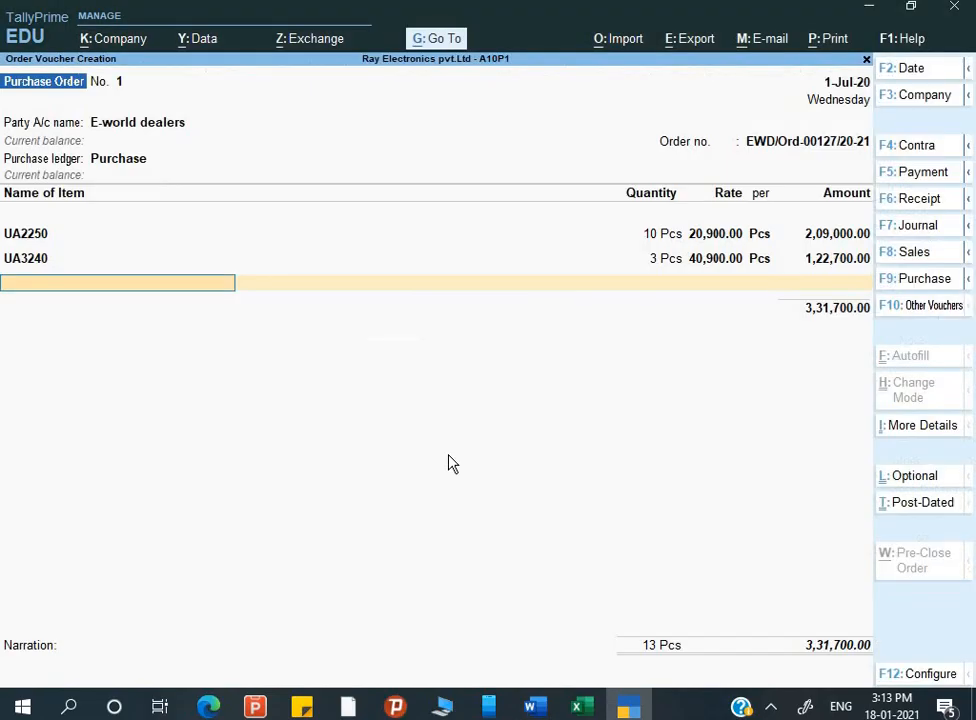
key("alt+c")
key("ctrl+v")
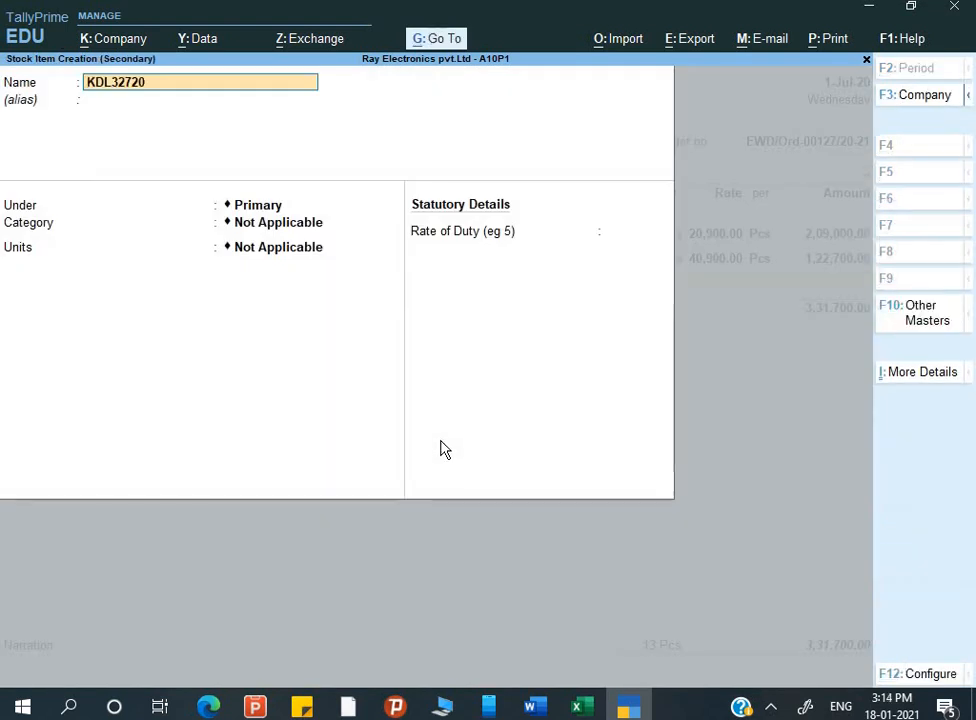
key("Return")
key("Return")
key("Down")
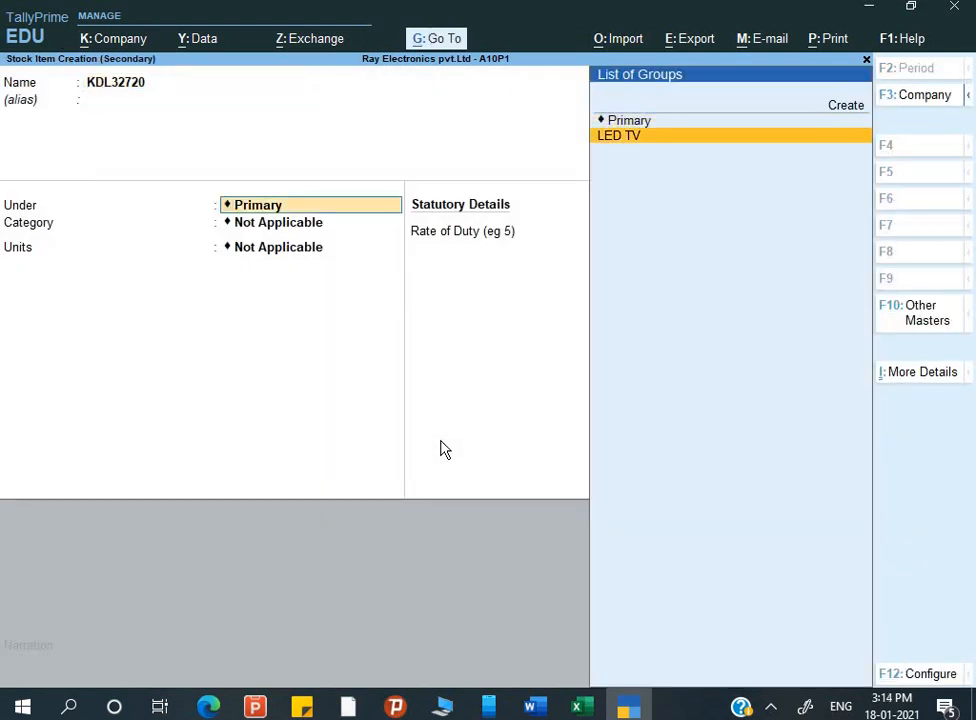
key("Return")
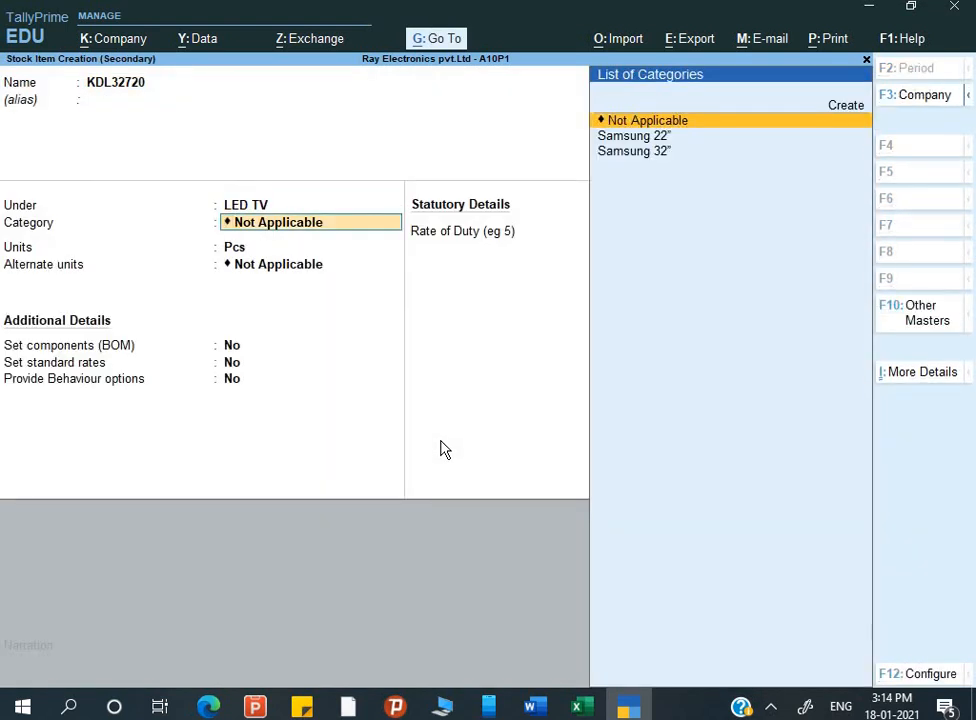
- Create a stock category Sony 32" for KDL32720, and keep Pcs as its unit without alternate units
key("alt+c")
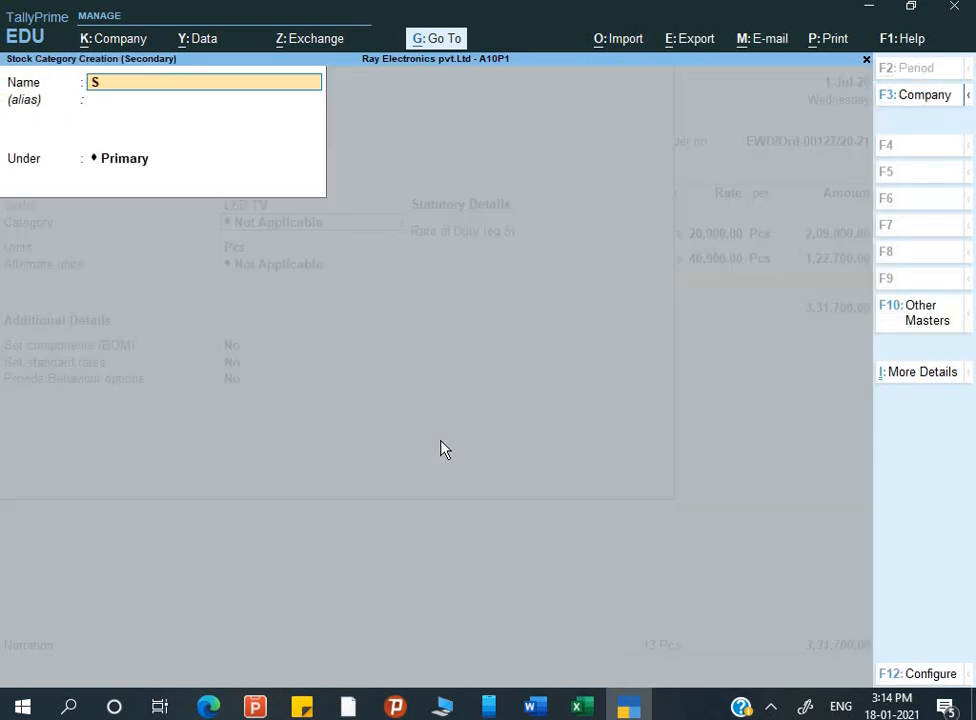
type("Sony 32\"")
key("Return")
key("Return")
key("Return")
key("Return")
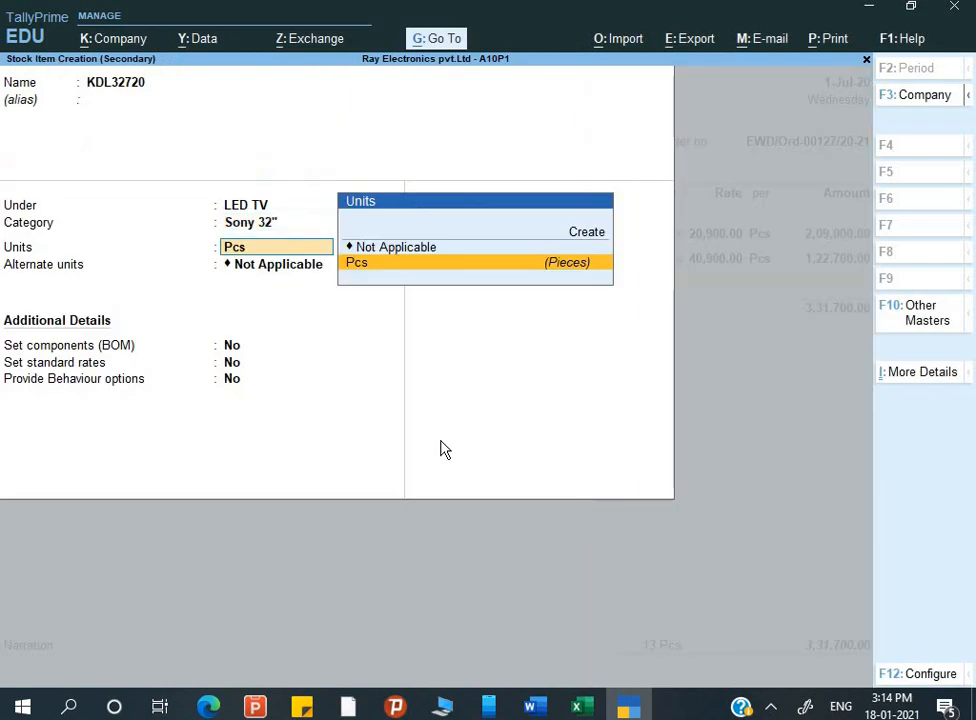
key("Return")
key("Return")
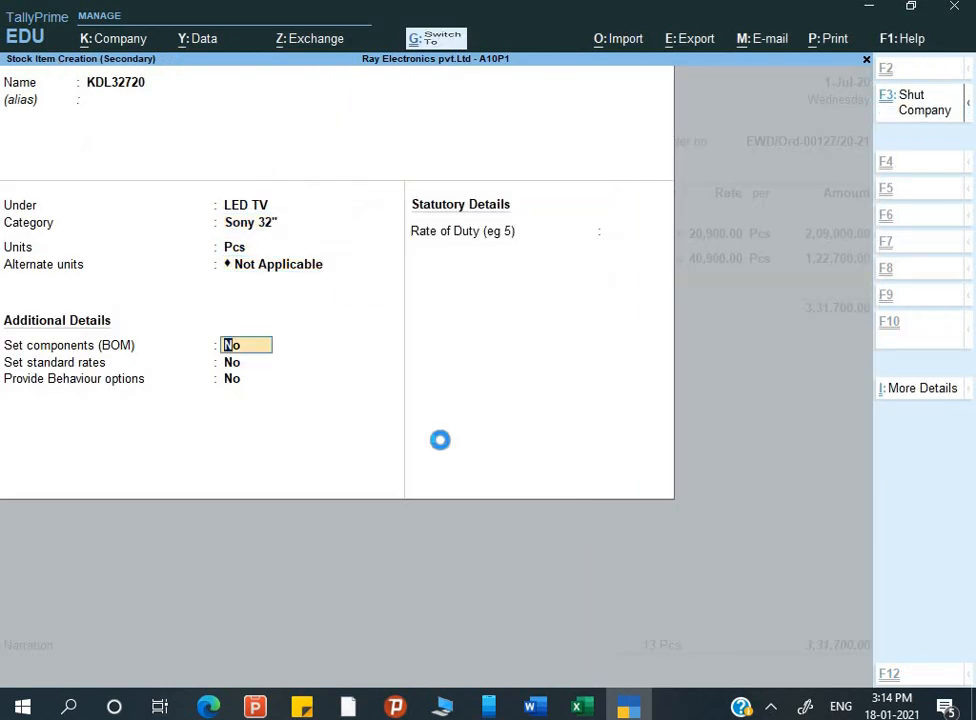
- Save the KDL32720 stock item and accept the 1-Jul-20 due date and Any godown for its allocation
key("ctrl+a")
key("Return")
key("Return")
- Enter the KDL32720 quantity of 12 Pcs and rate of 57900 from the Word assignment, and complete the item allocation
key("alt+Tab")
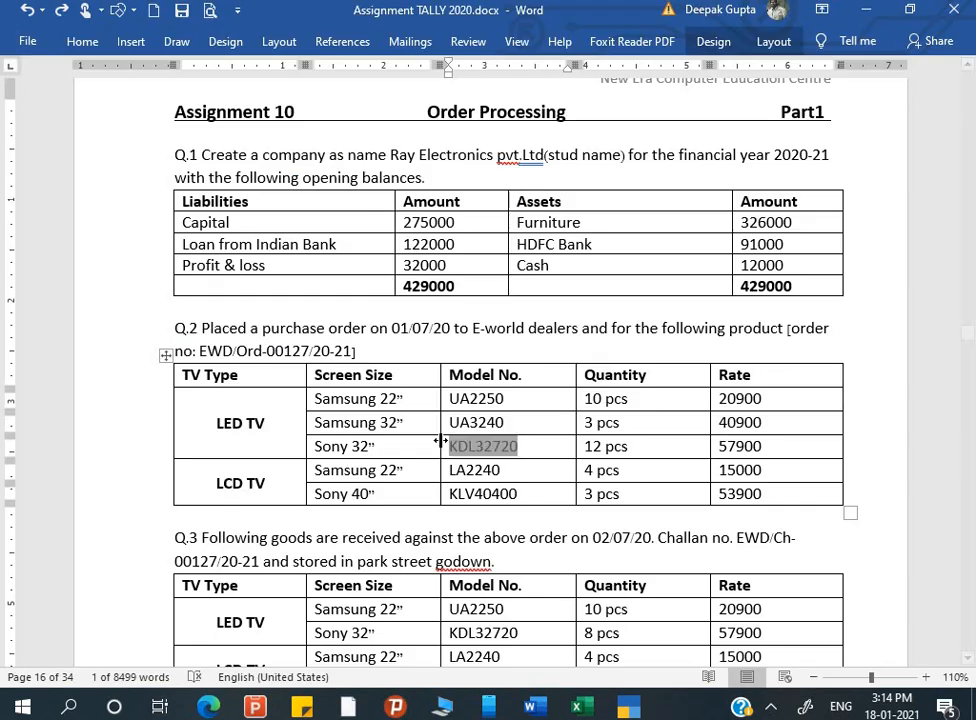
key("alt+Tab")
type("1")
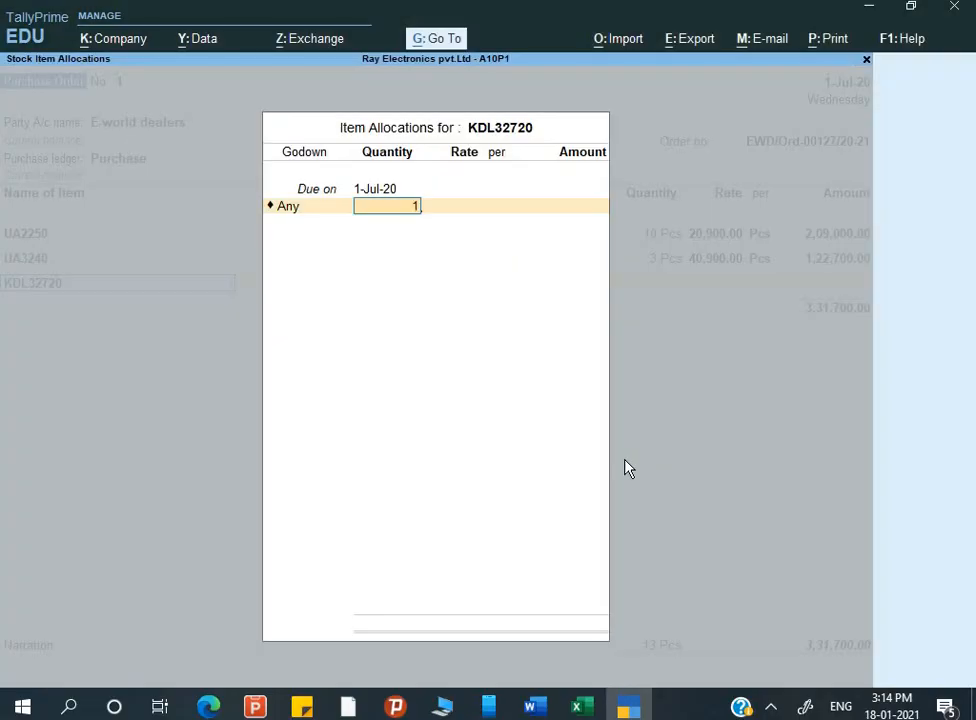
type("2")
key("Return")
key("alt+Tab")
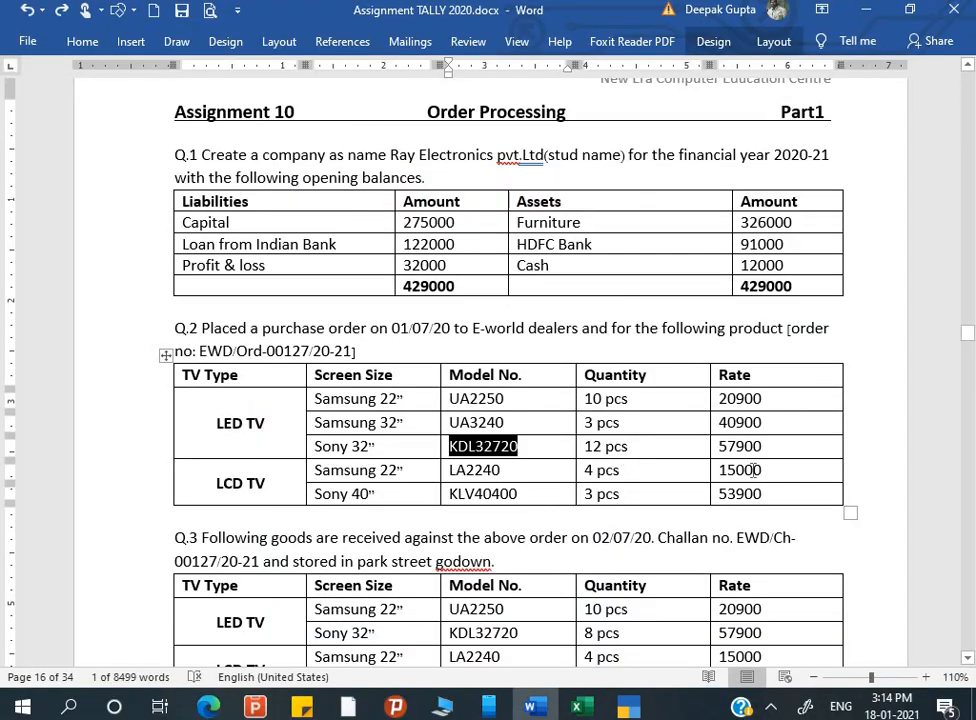
key("alt+Tab")
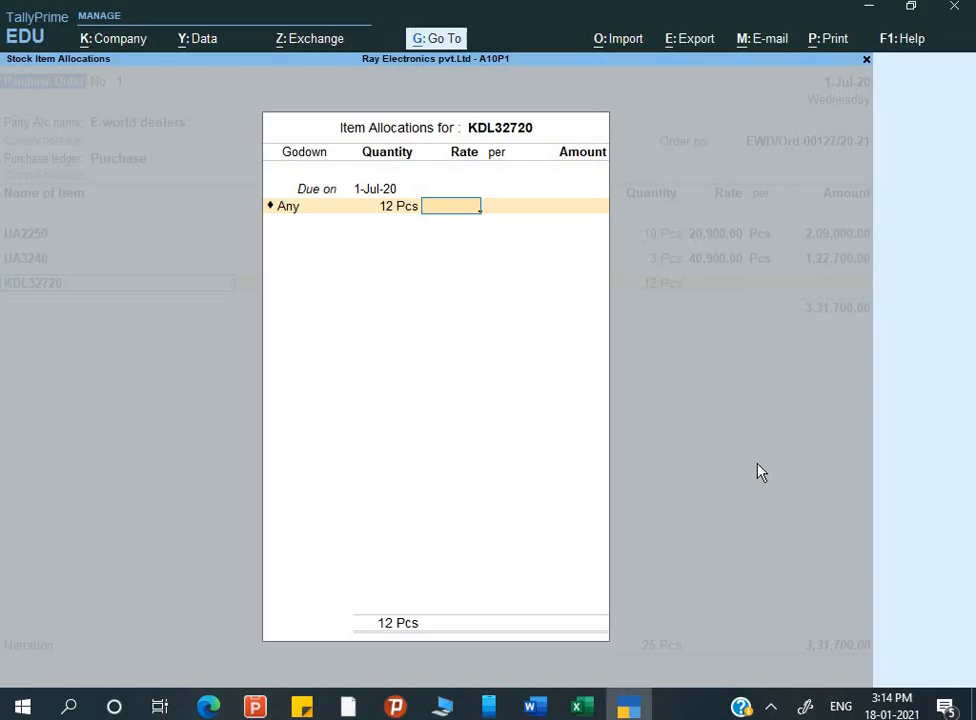
type("57900")
key("Return")
key("Return")
key("Return")
key("Return")
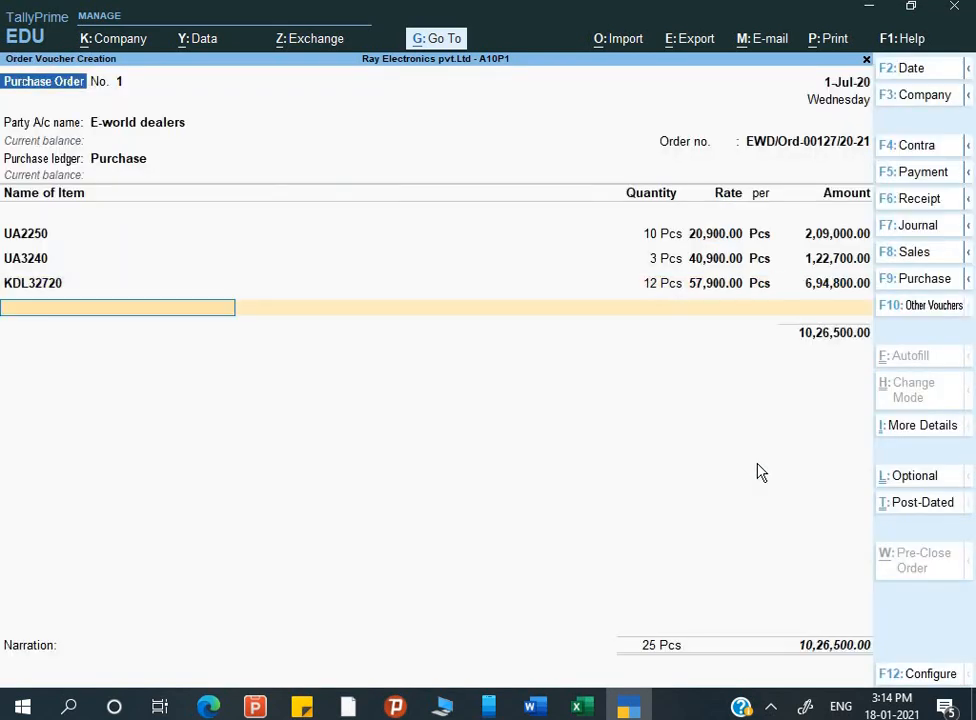
- Start a fourth stock item for the purchase order, named LA2240 as copied from the Word assignment
key("alt+Tab")
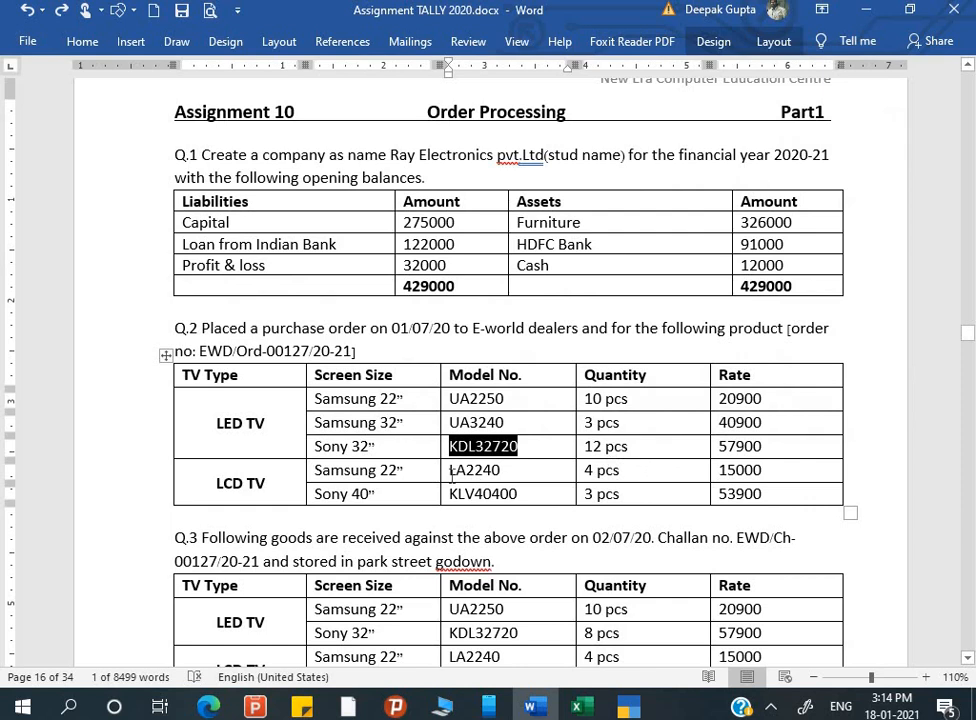
left_click_drag(449, 470, 503, 476)
key("alt+Tab")
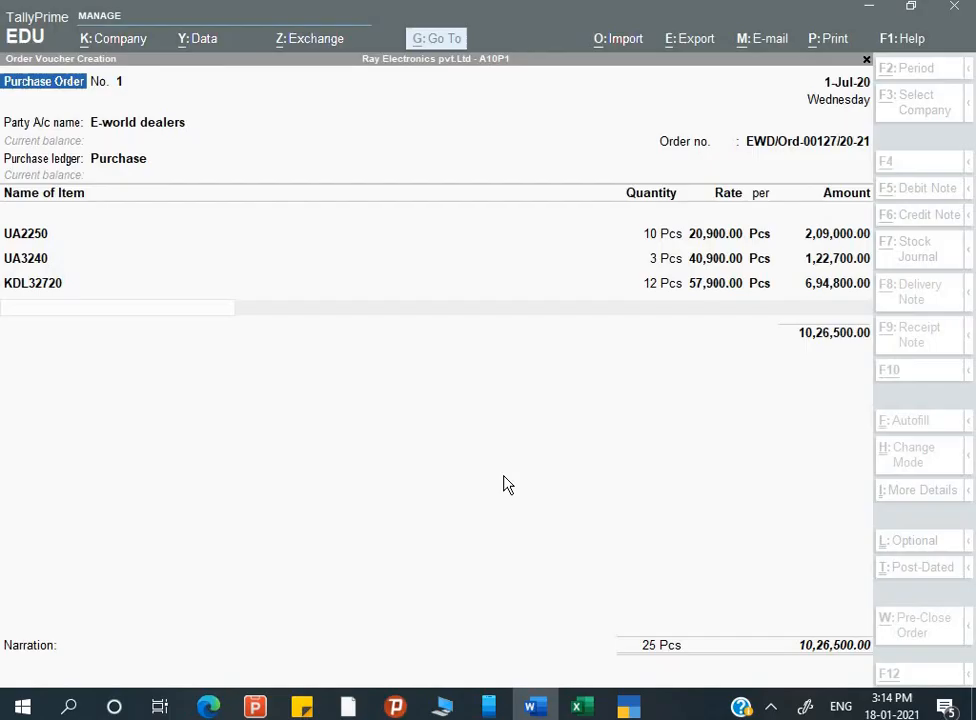
key("alt+c")
type("LA2240")
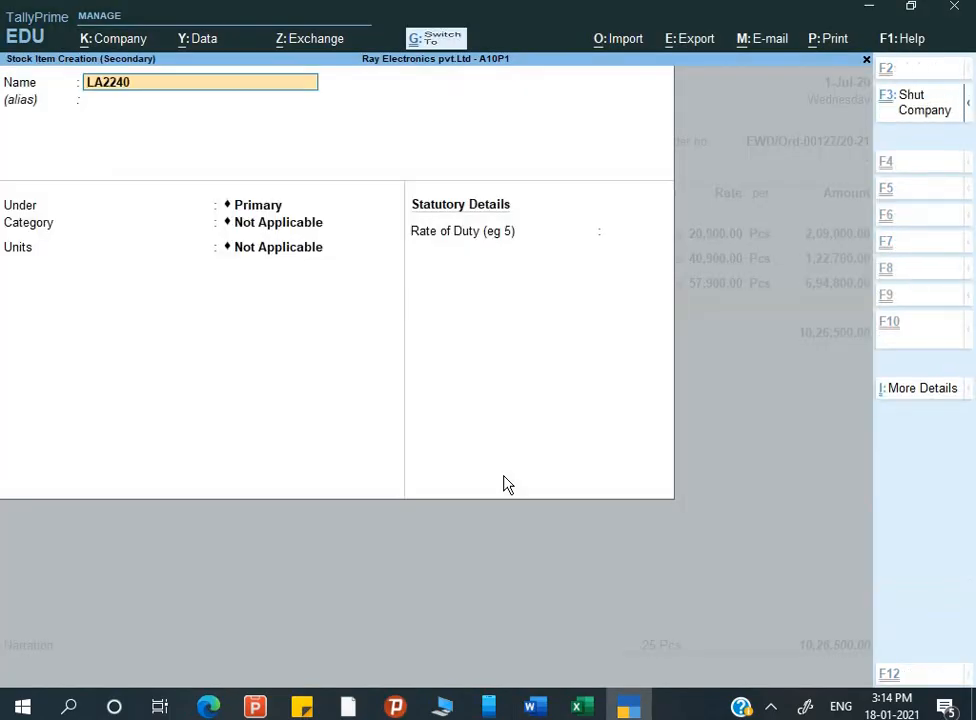
key("Return")
key("Return")
- Create a stock group LCD TV under Primary and assign it to the LA2240 stock item
key("Return")
key("BackSpace")
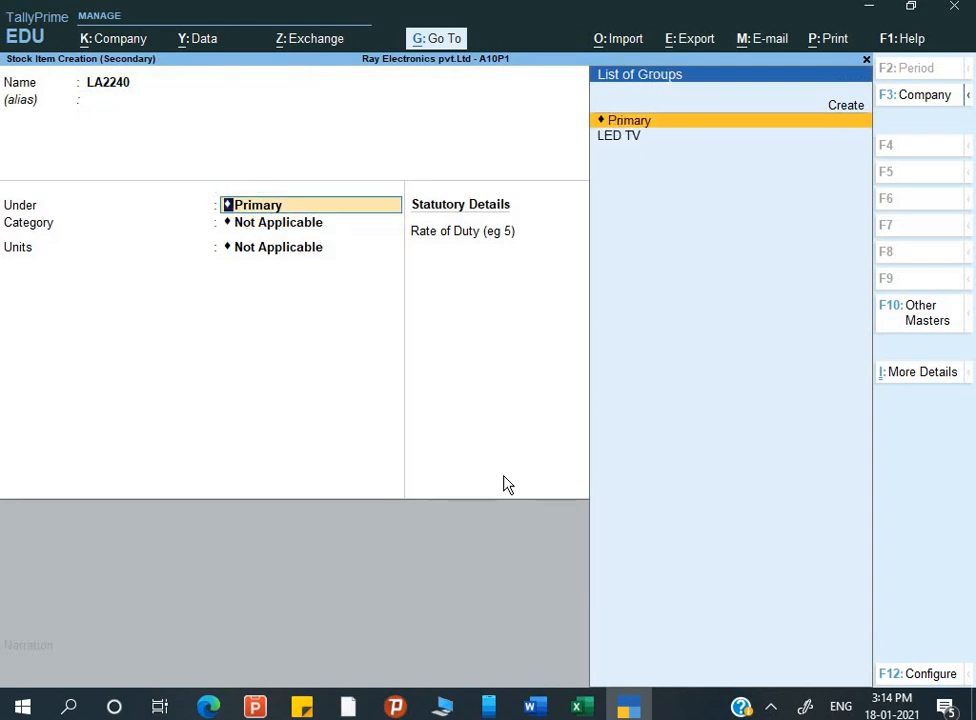
key("alt+c")
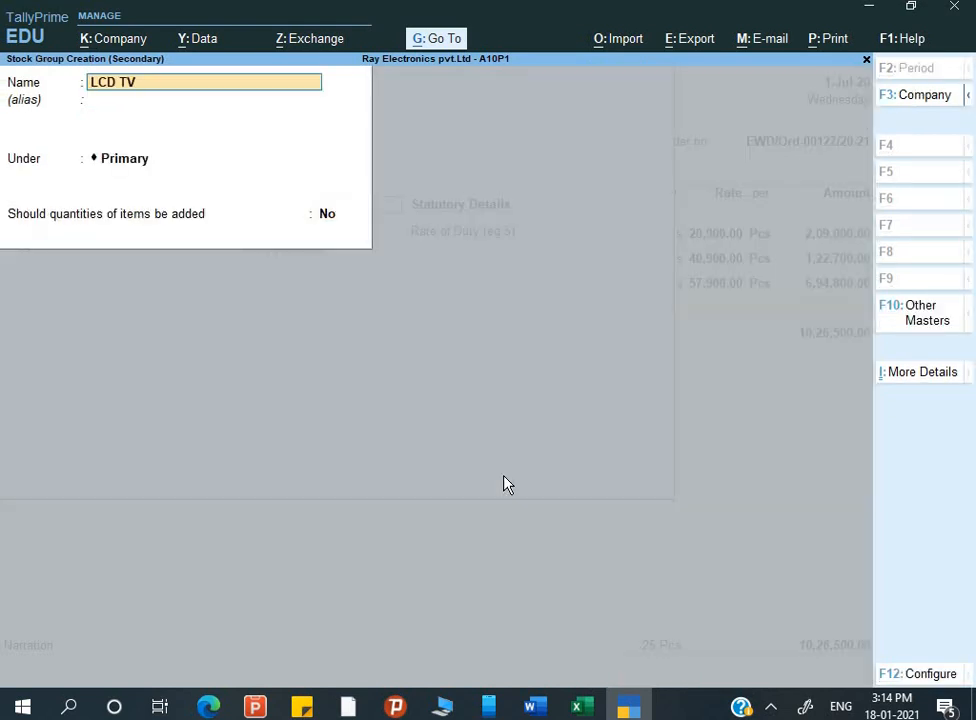
type("LCD TV")
key("Return")
key("Return")
key("Return")
key("Return")
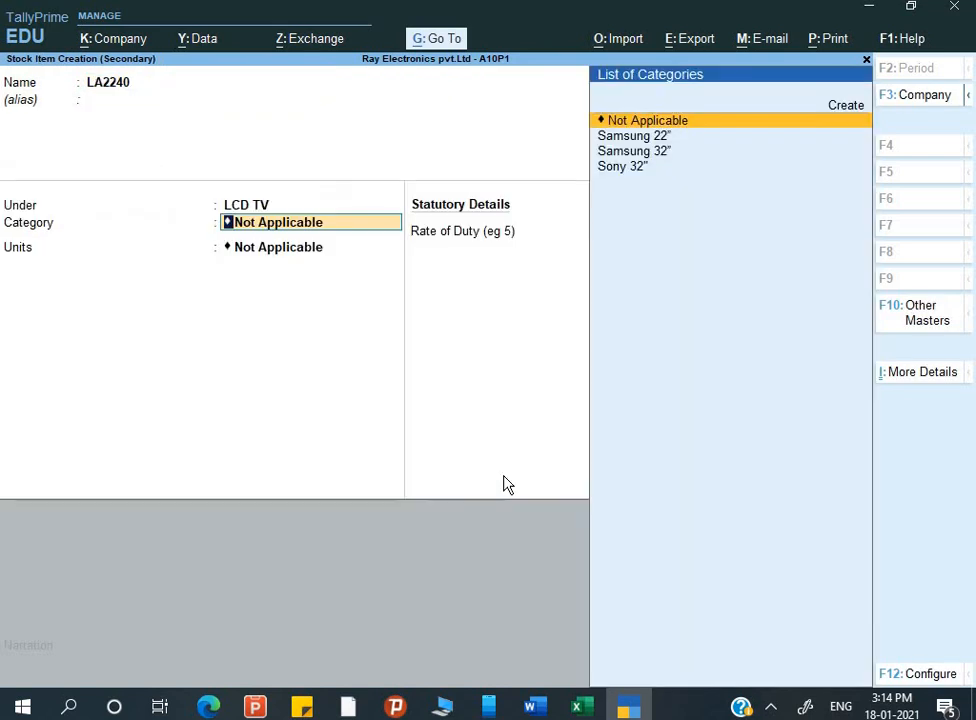
- Set LA2240's category to Samsung 22” and its unit to Pcs without alternate units, and save the stock item
key("Down")
key("Down")
key("Up")
key("Return")
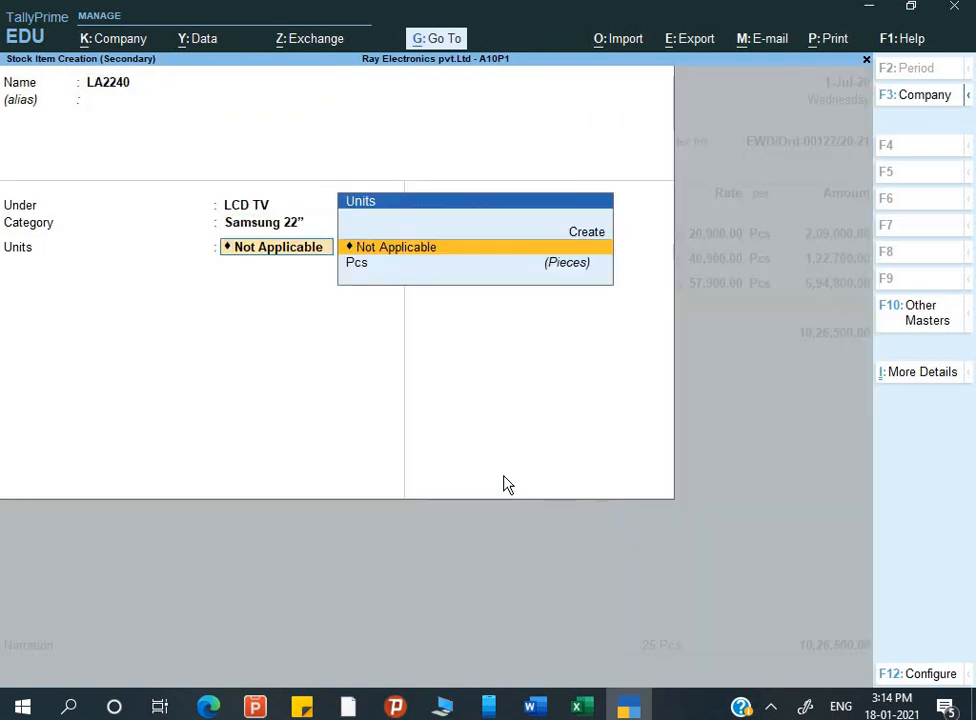
key("Down")
key("Return")
key("Return")
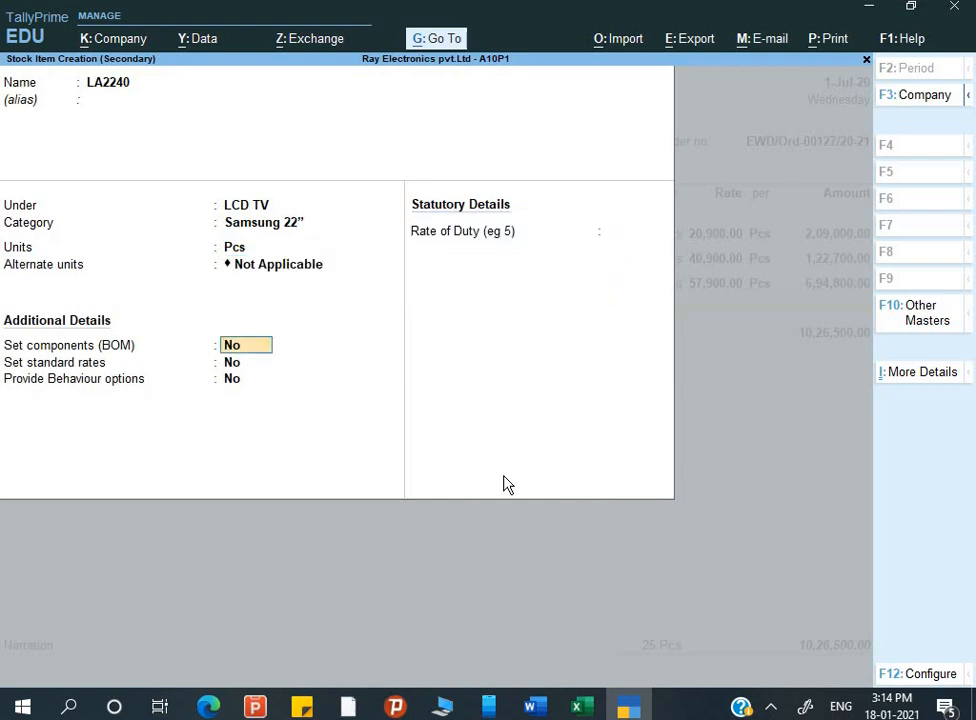
key("ctrl+a")
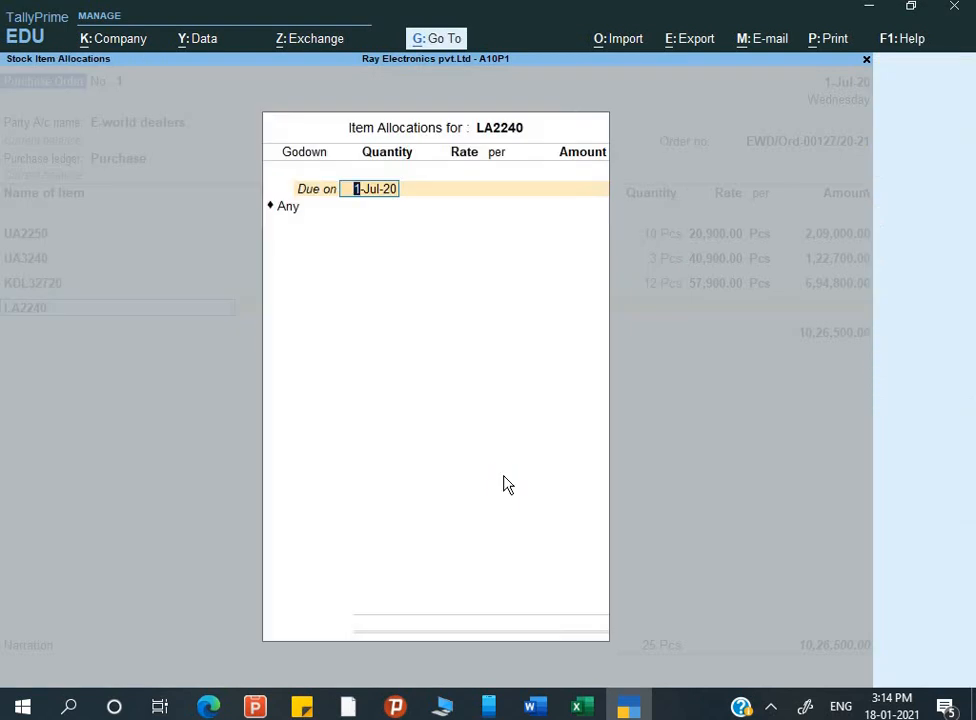
- Allocate LA2240 with due date 1-Jul-20, godown Any, 4 Pcs and a rate of 15000 from the Word assignment
key("Return")
key("Return")
key("alt+Tab")
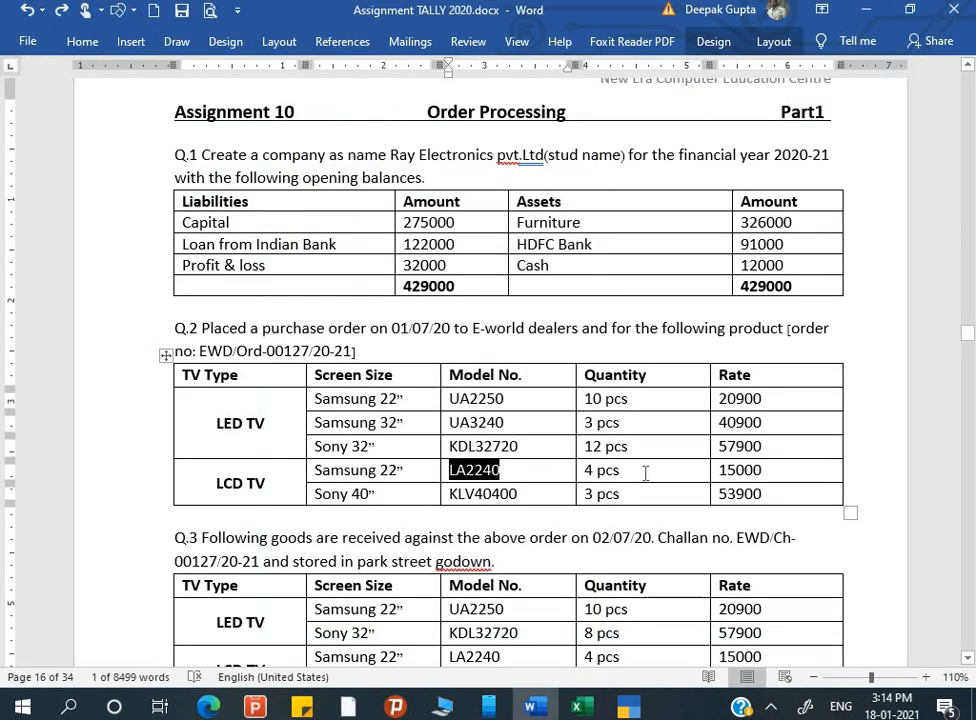
key("alt+Tab")
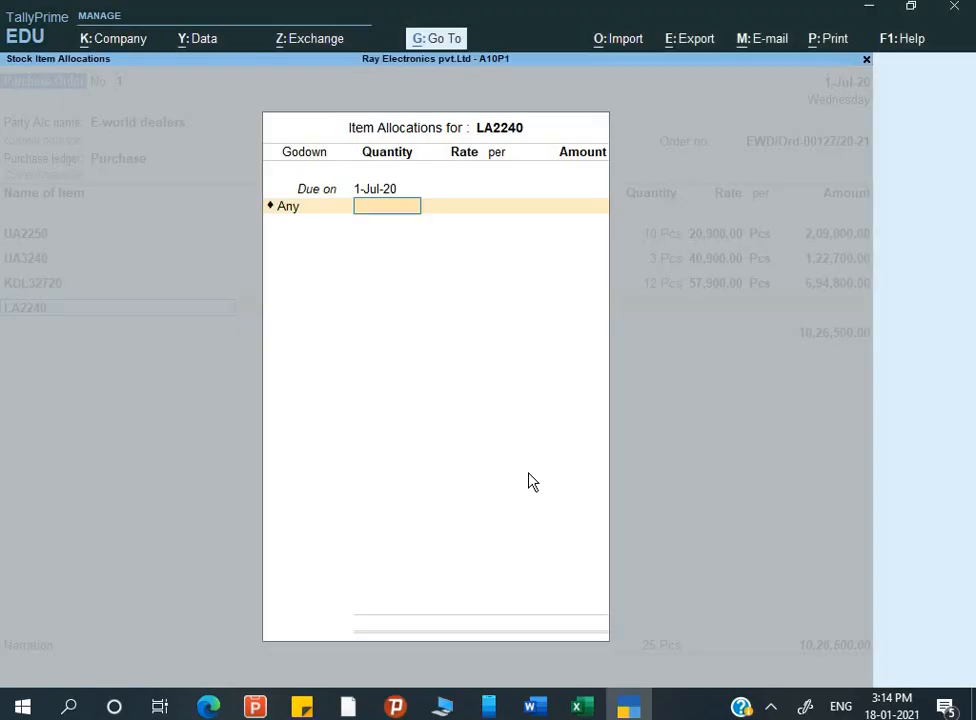
type("4")
key("Return")
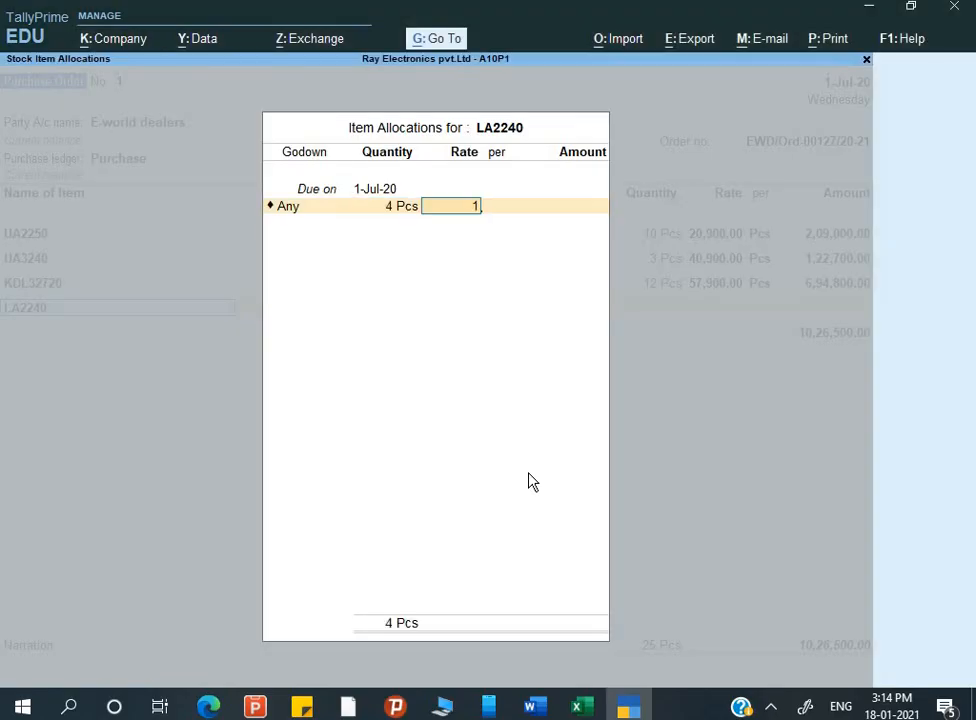
type("15,000")
key("Return")
key("Return")
key("Return")
key("Return")
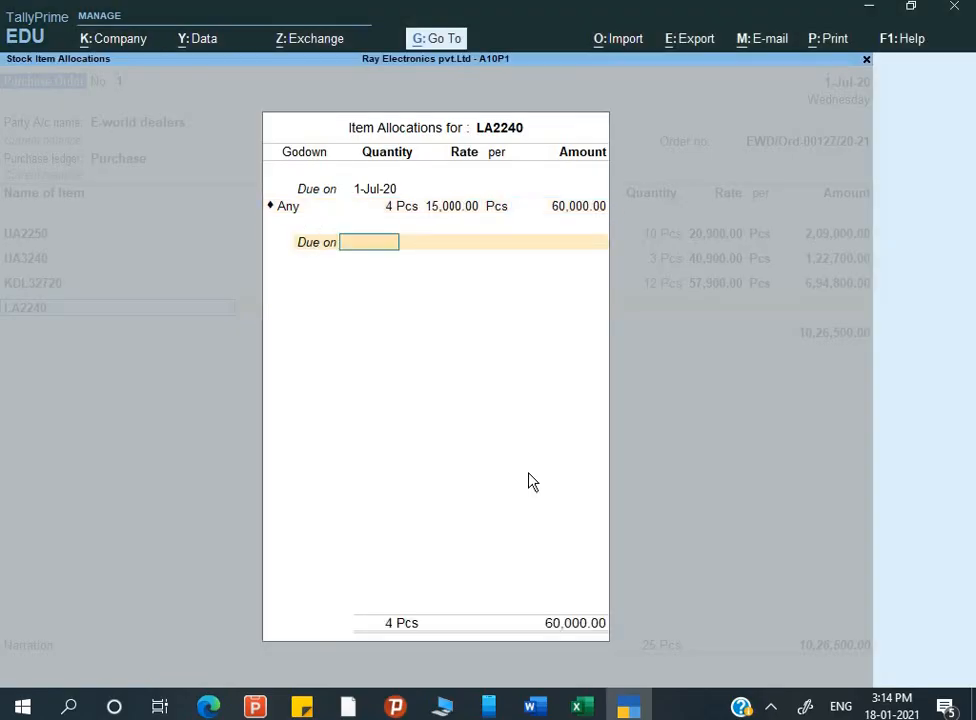
key("Return")
- Start a fifth stock item named KLV40400, copied from the Word assignment, with LCD TV as its group
key("alt+Tab")
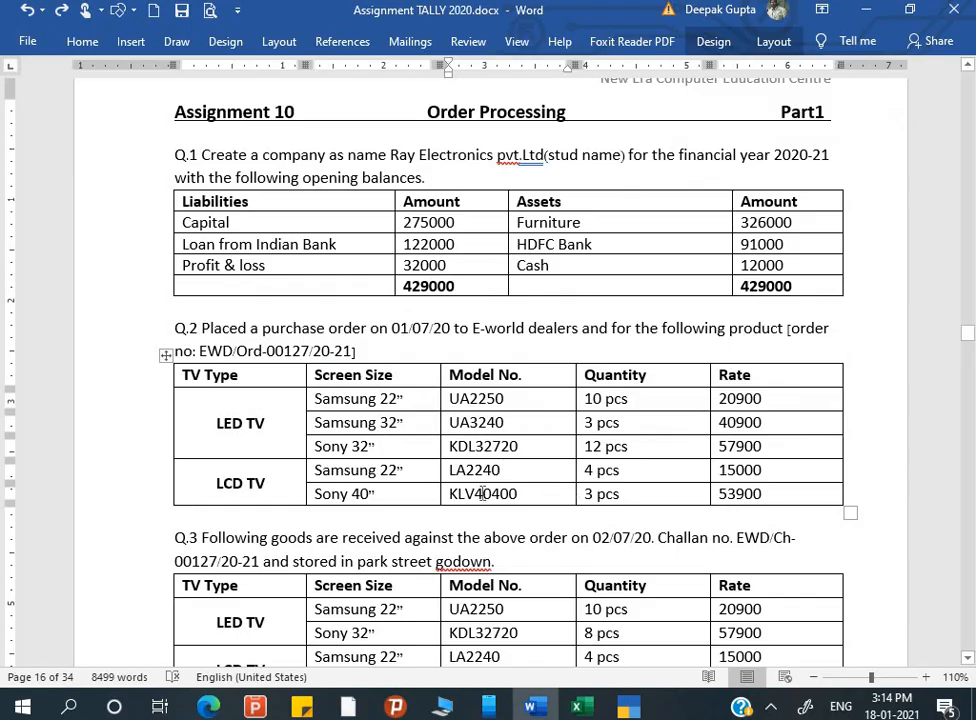
left_click_drag(522, 493, 452, 505)
key("ctrl+c")
key("alt+Tab")
key("alt+c")
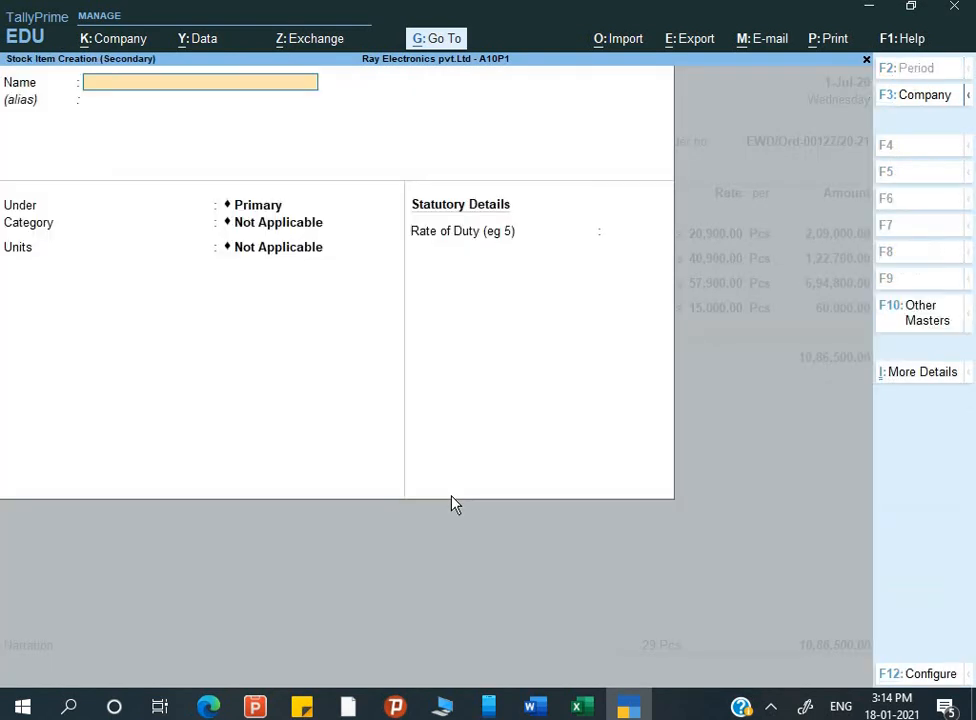
key("ctrl+v")
key("Return")
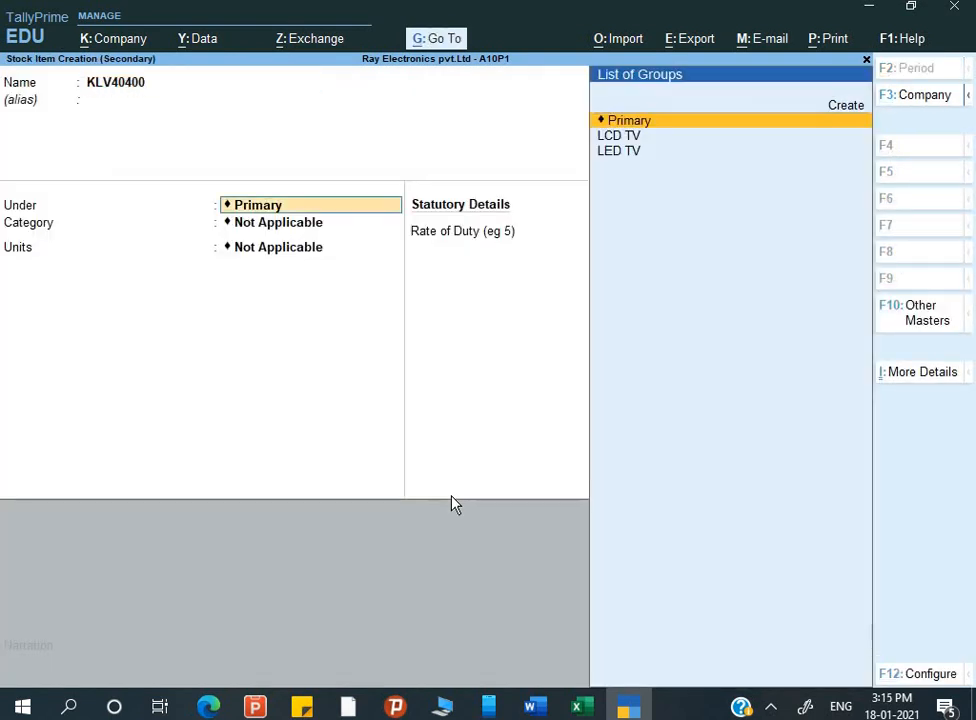
key("Return")
key("BackSpace")
key("Down")
key("Return")
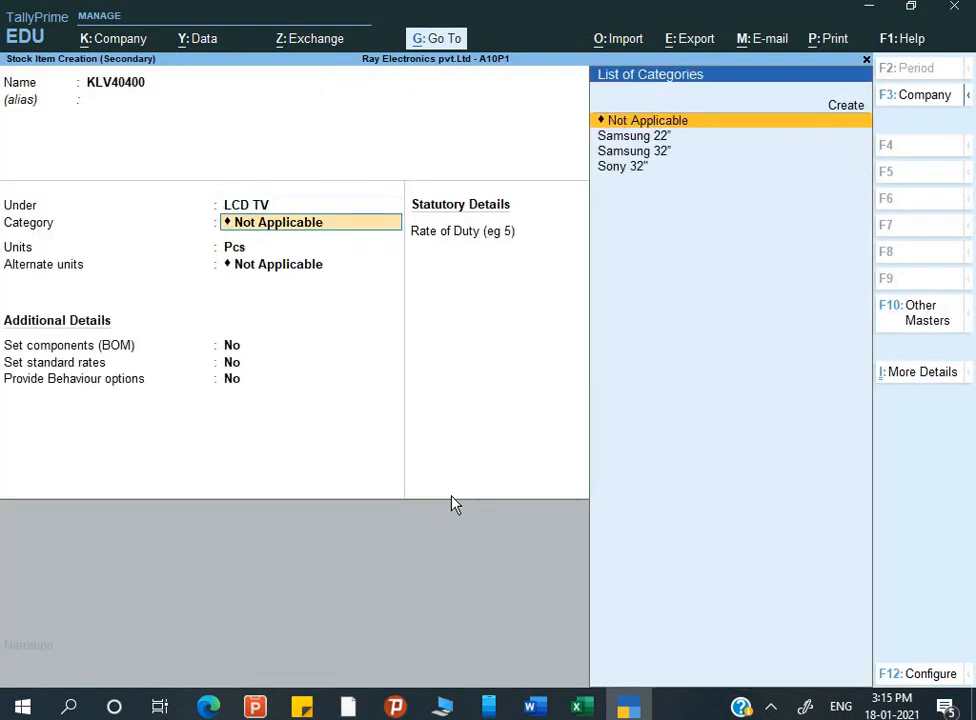
- Create a stock category Sony 40" under Primary and assign it to the KLV40400 stock item
key("Down")
key("Down")
key("alt+c")
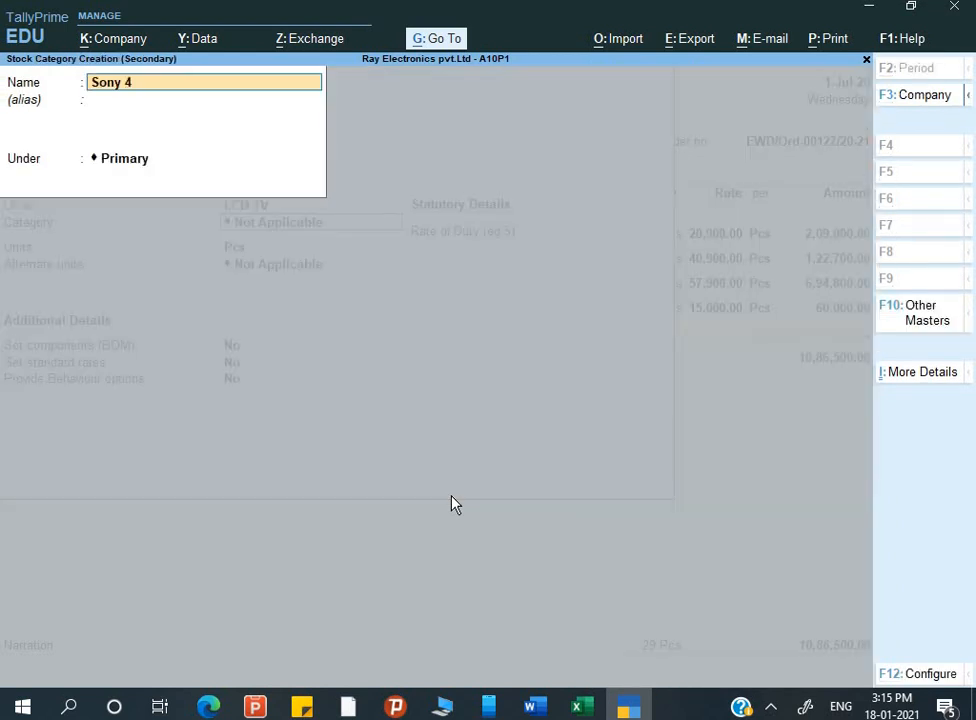
key("Return")
key("Return")
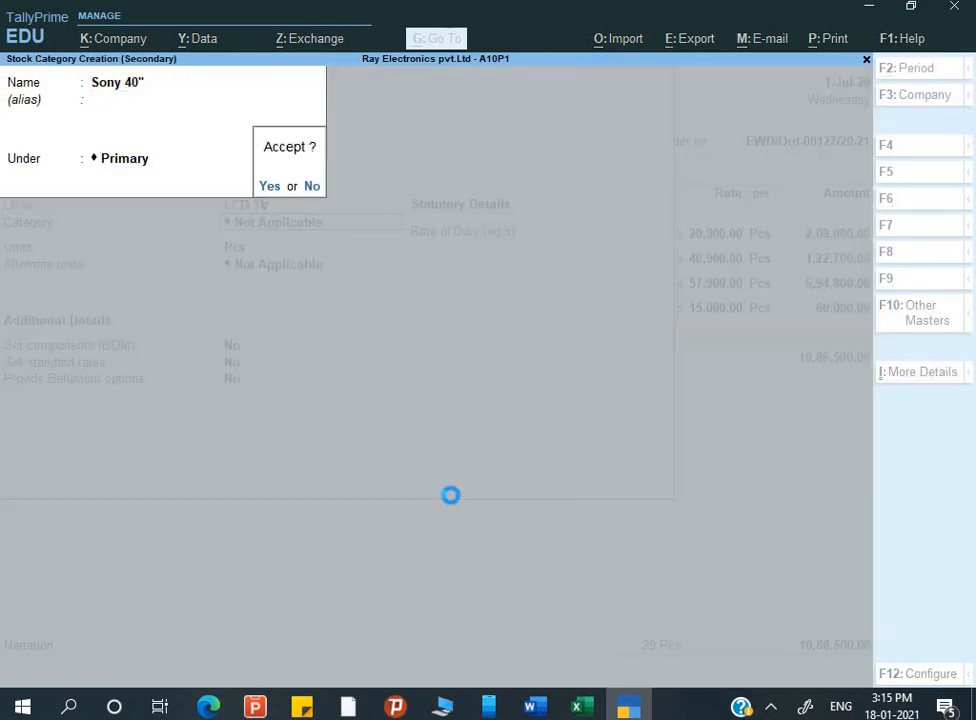
key("Return")
- Keep KLV40400's unit as Pcs without alternate units, and save the stock item
key("Return")
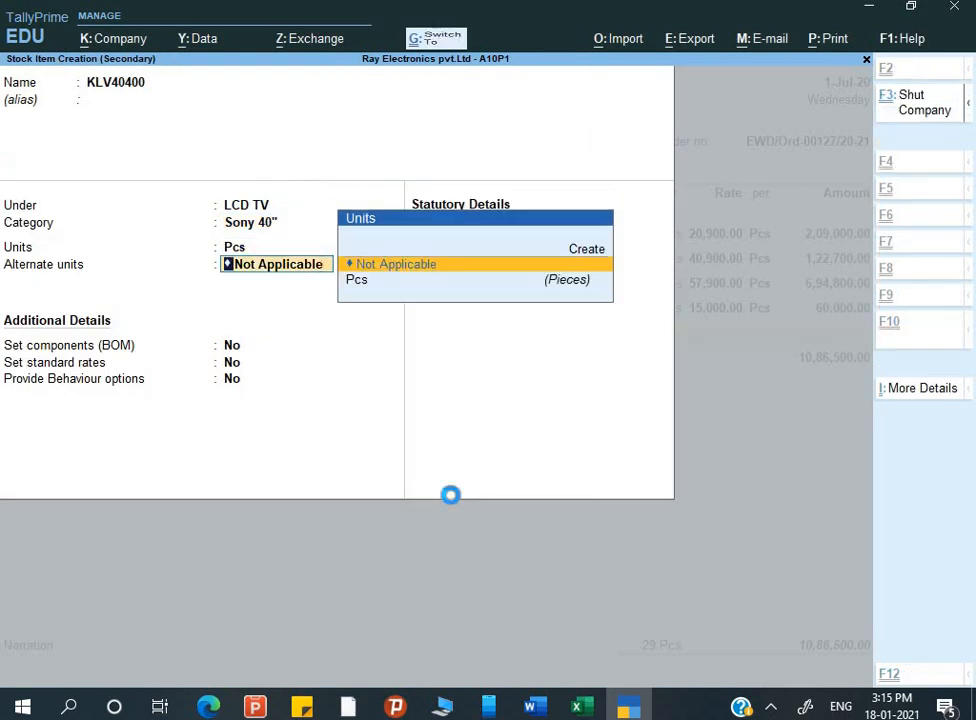
key("ctrl+a")
key("Return")
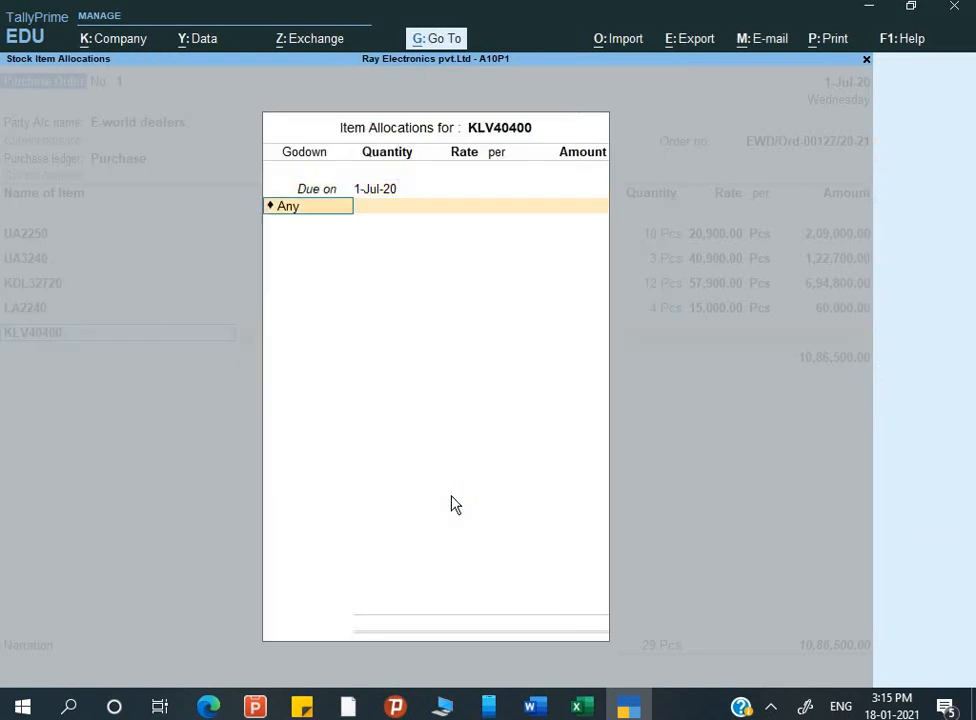
- Allocate KLV40400 with due date 1-Jul-20, godown Any, 3 Pcs and a rate of 53900 from the Word assignment
key("alt+Tab")
double_click(452, 496)
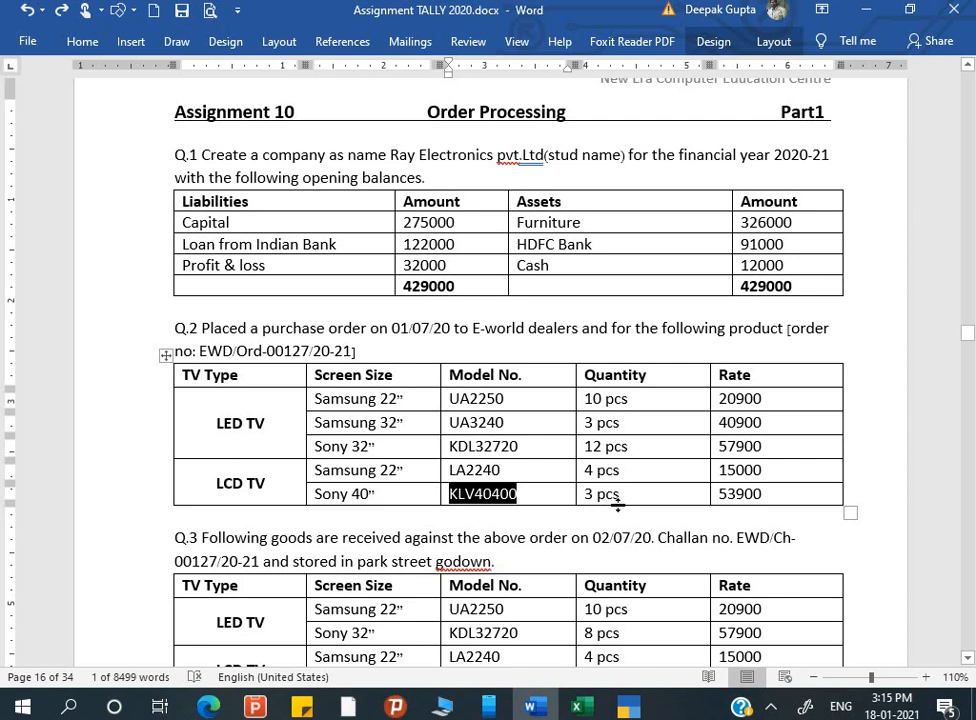
key("alt+Tab")
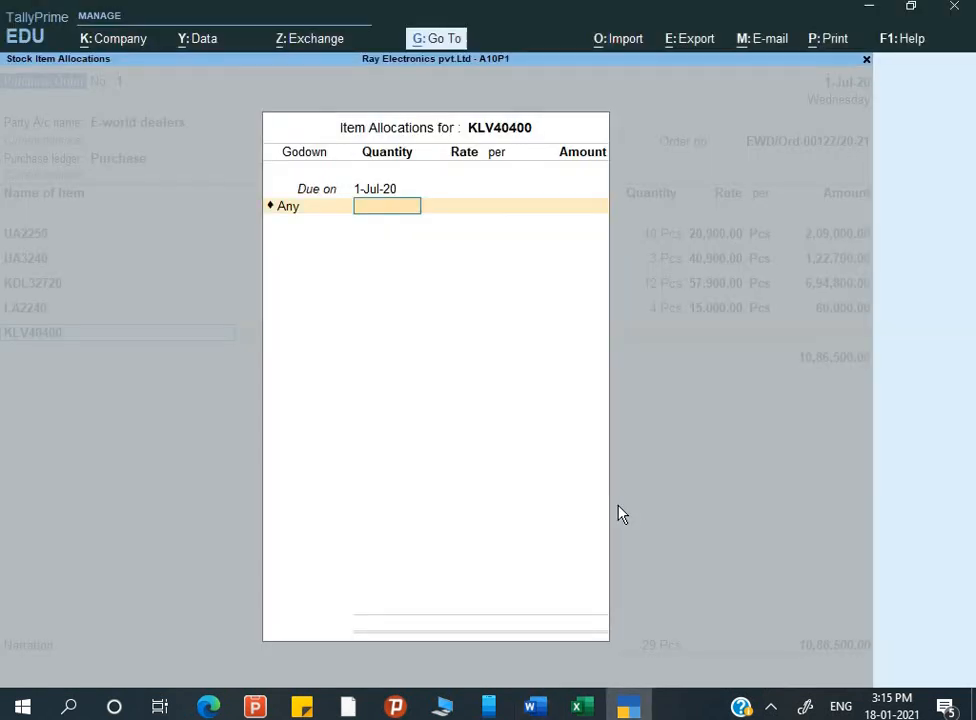
key("Return")
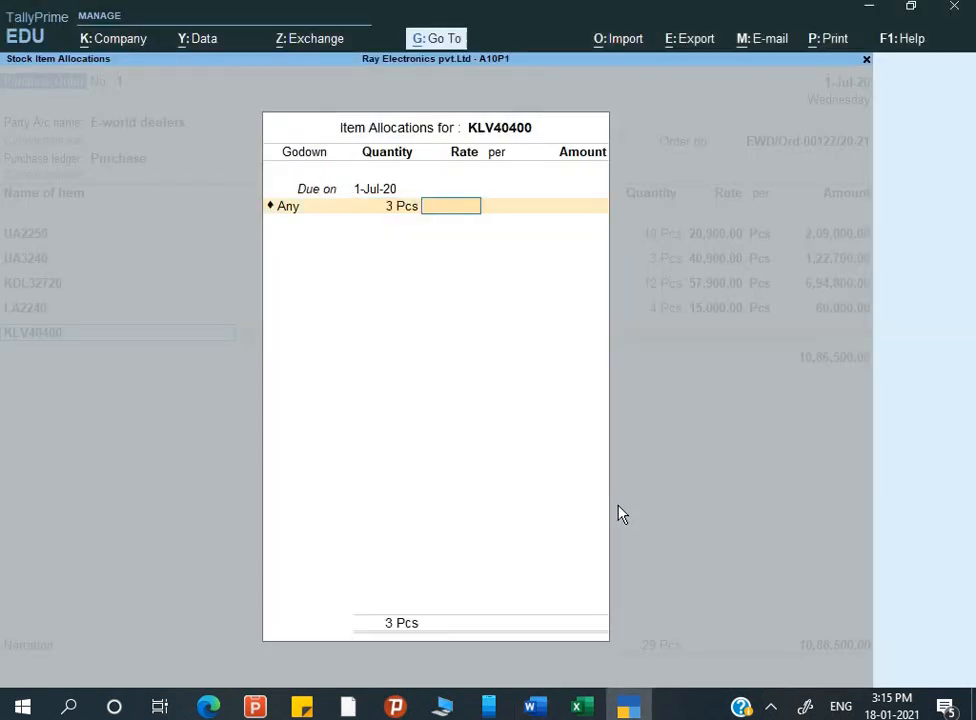
type("53,900")
key("Return")
key("Return")
key("Return")
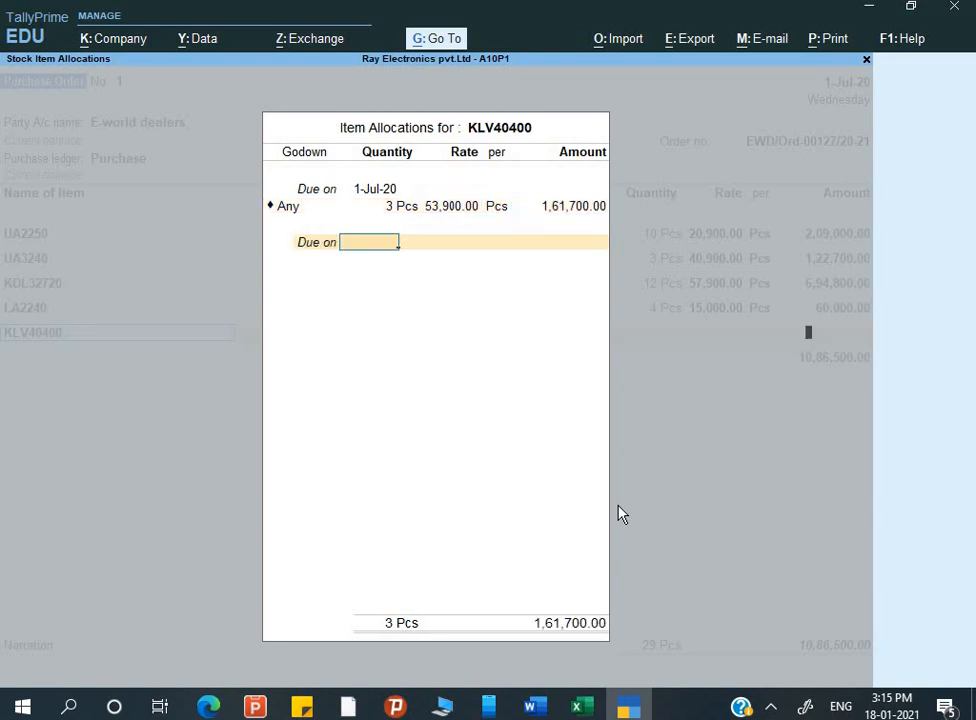
key("Return")
key("alt+Tab")
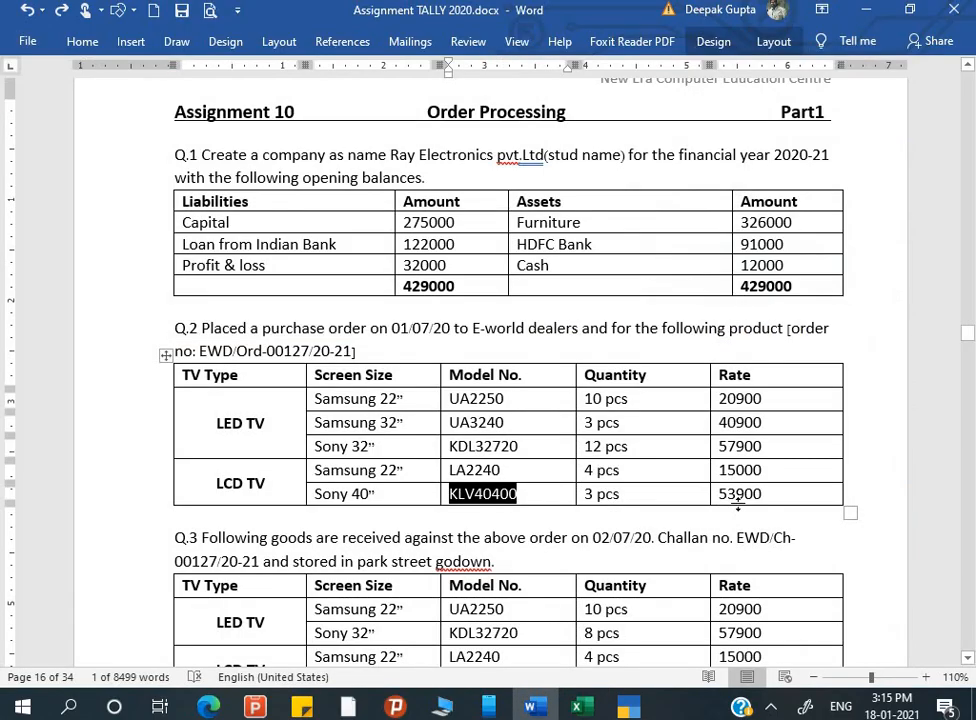
key("alt+Tab")
key("Return")
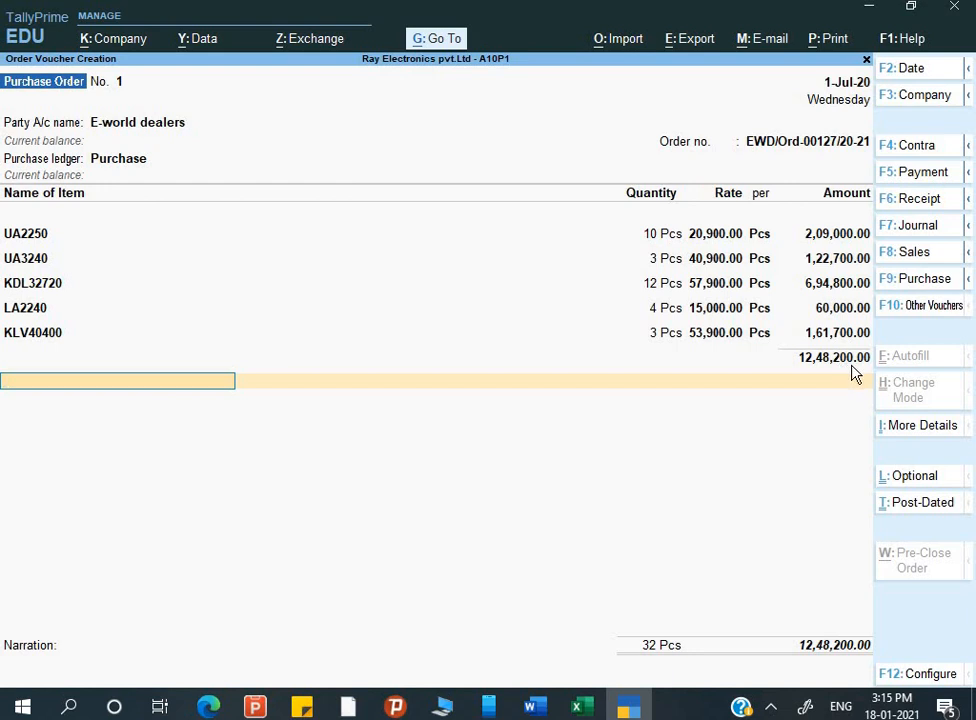
- End the item list, enter the narration "Being goods ordered" and save the purchase order
key("Return")
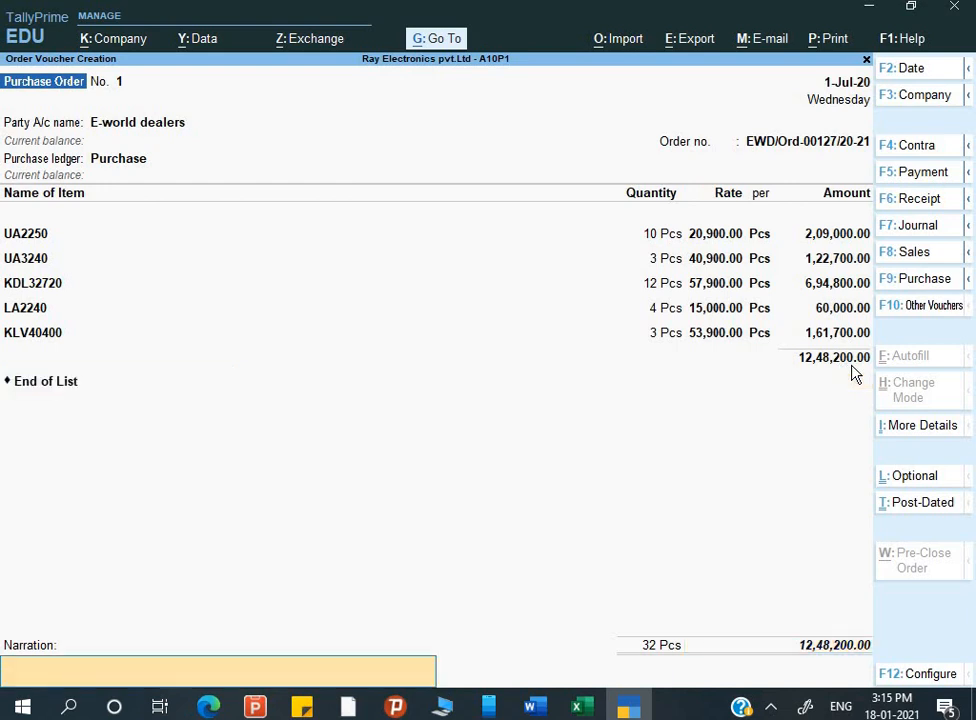
type("Being goods ordered")
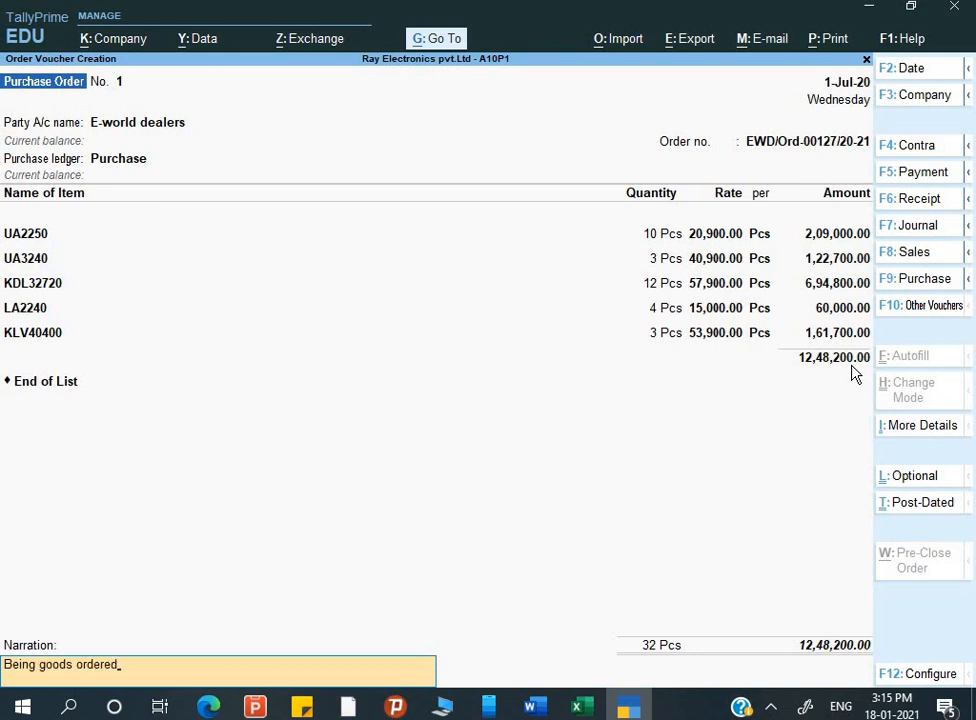
key("Return")
key("Return")
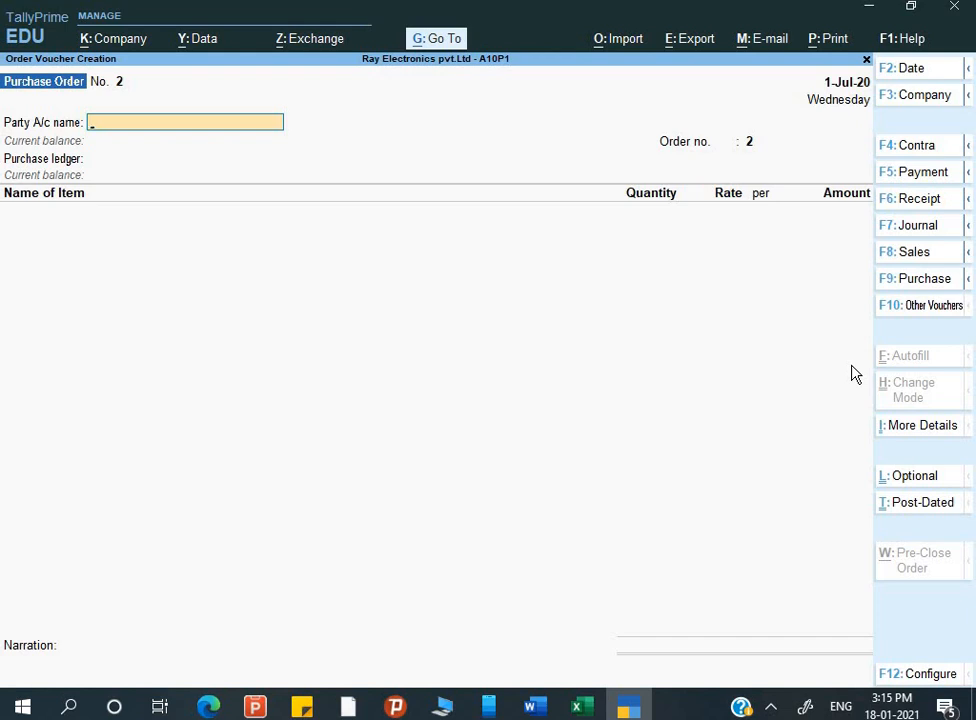
- Leave voucher entry for the Gateway of Tally and open the Inventory Books reports
key("Escape")
key("Escape")
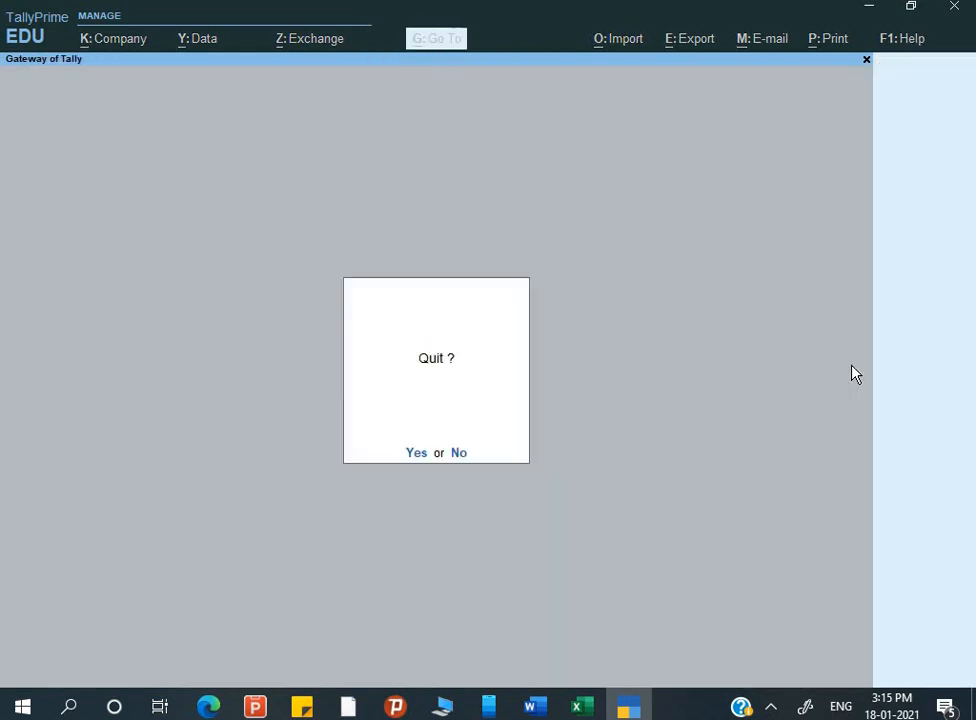
key("n")
key("Down")
key("Down")
key("Down")
key("Down")
key("Down")
key("Down")
key("Down")
key("Down")
key("Down")
key("Down")
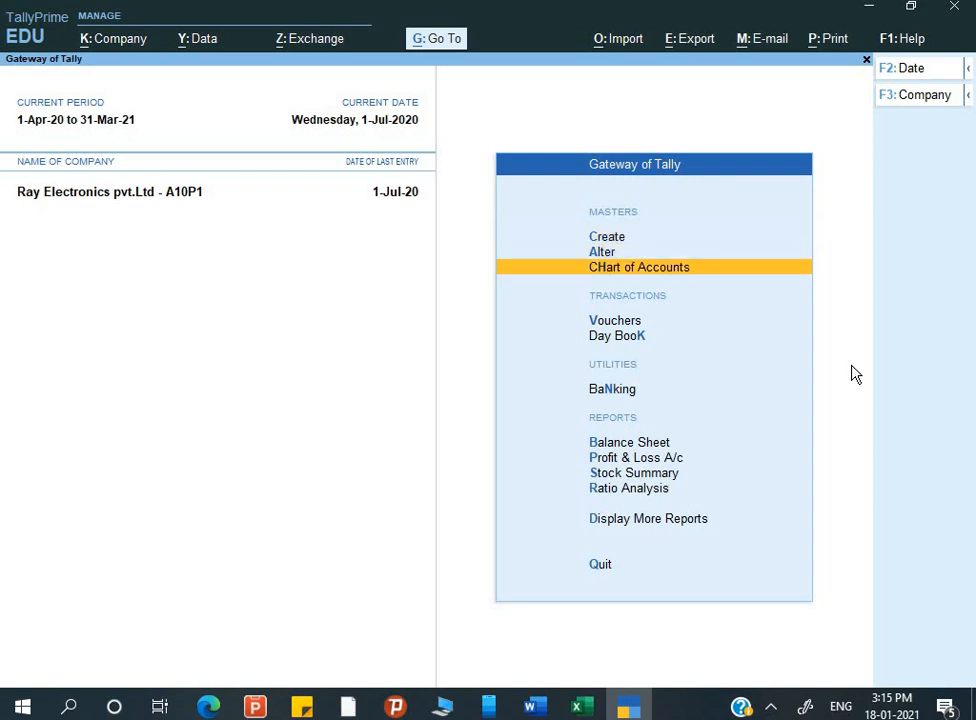
key("Return")
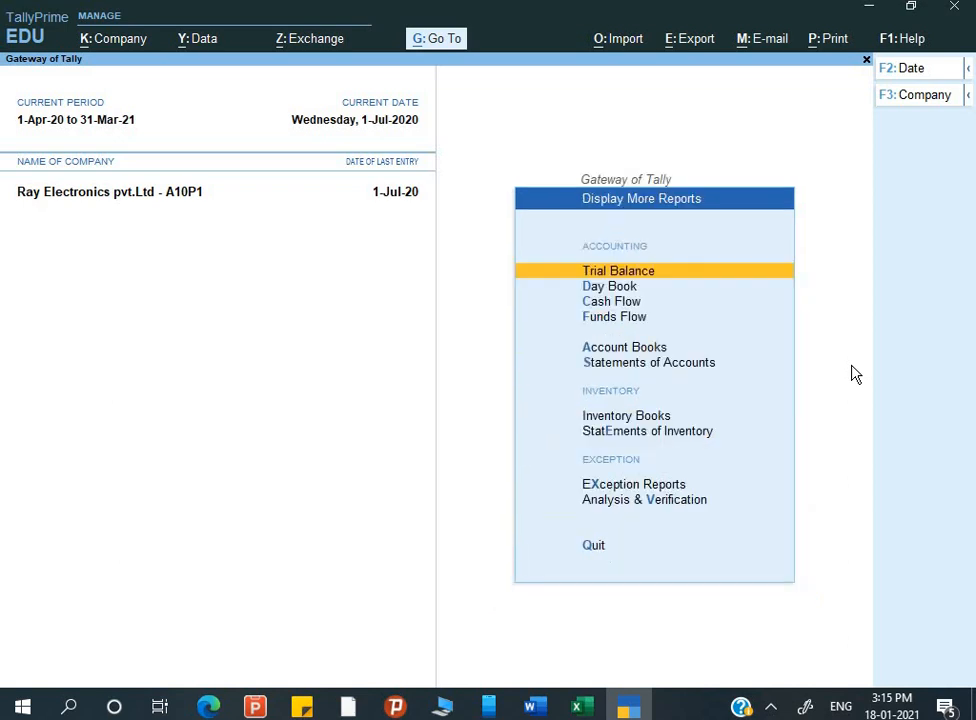
key("Down")
key("Down")
key("Down")
key("Down")
key("Down")
key("Up")
key("Down")
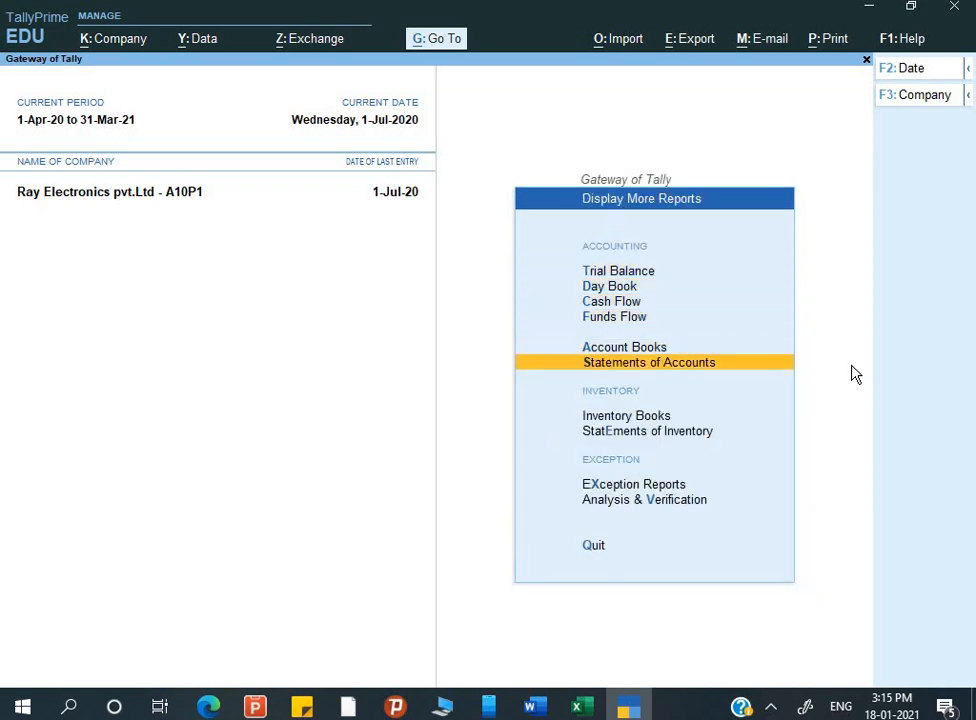
key("Down")
key("Down")
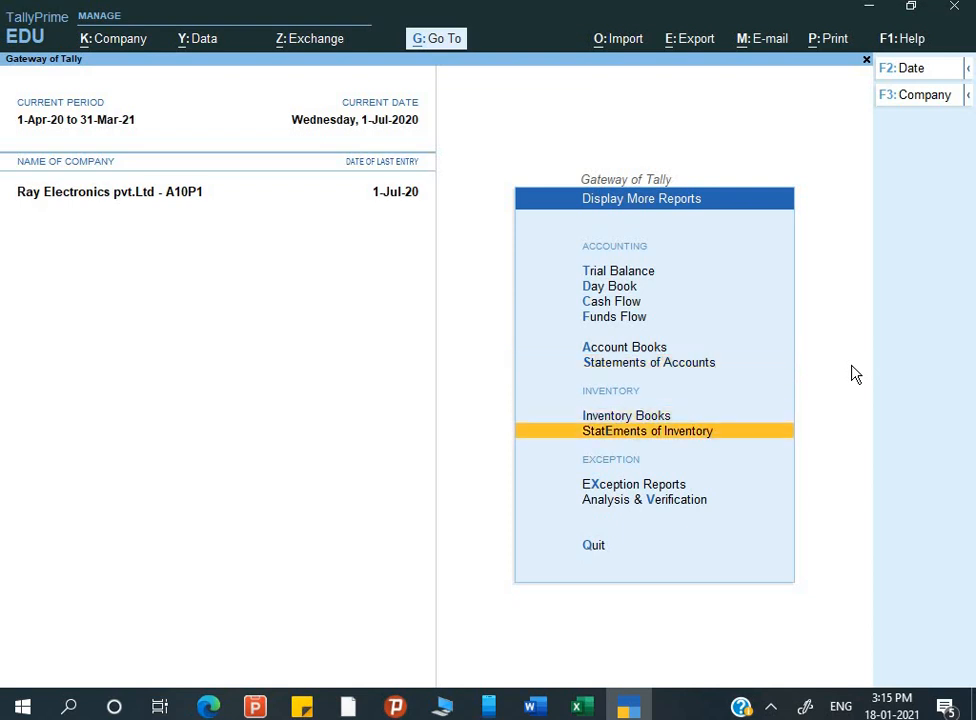
key("Up")
key("Return")
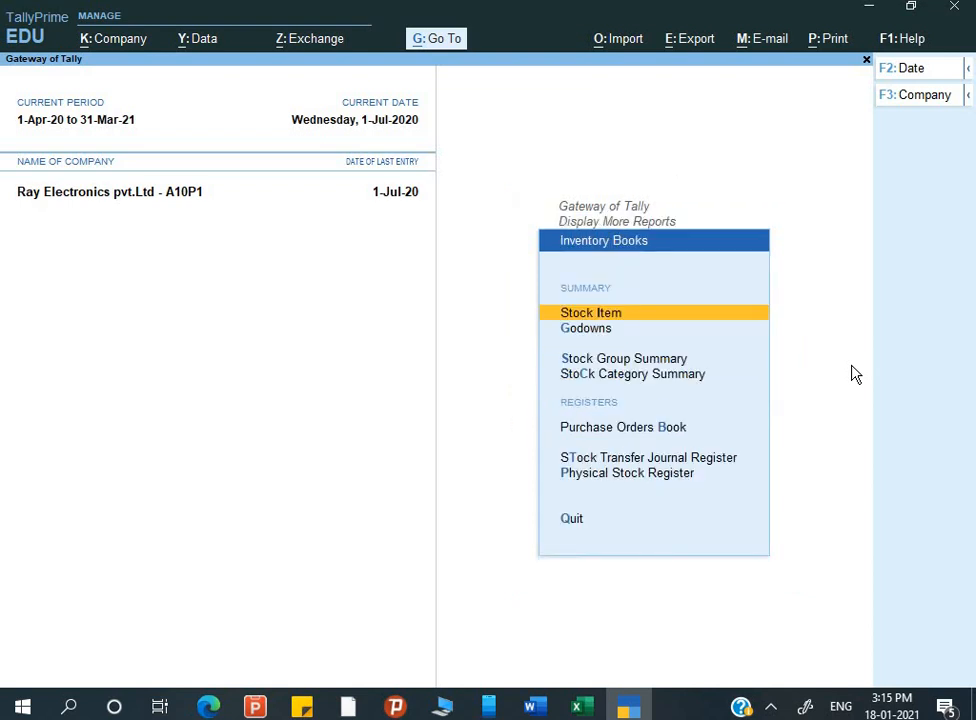
- Examine the E-world dealers voucher for July in the Purchase Orders Book, and return to Inventory Books without changing it
key("Down")
key("Down")
key("Down")
key("Down")
key("Down")
key("Up")
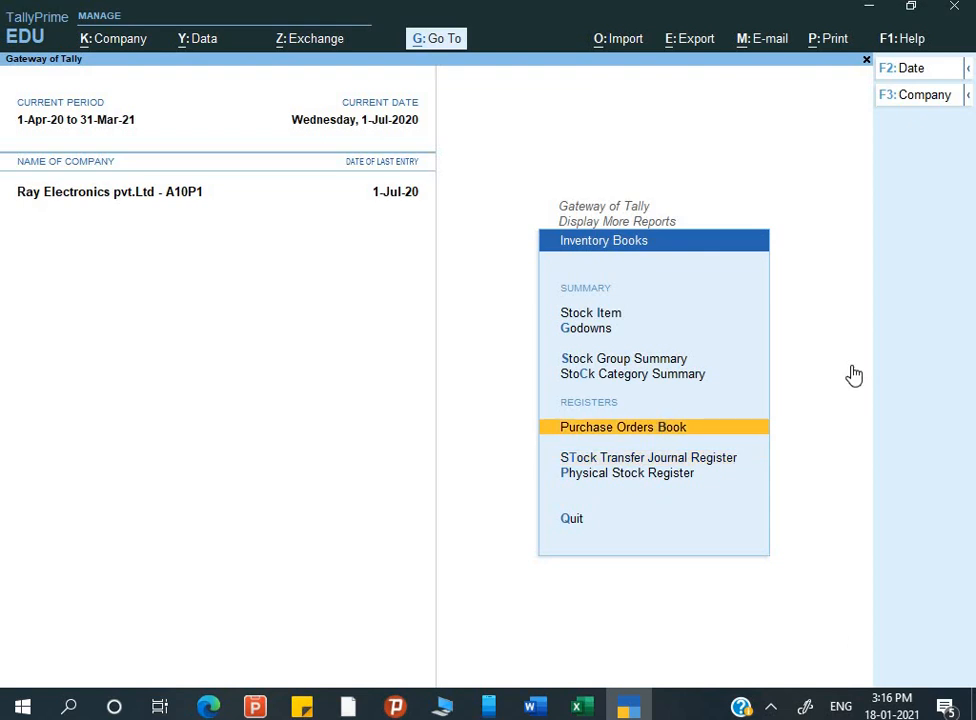
key("Return")
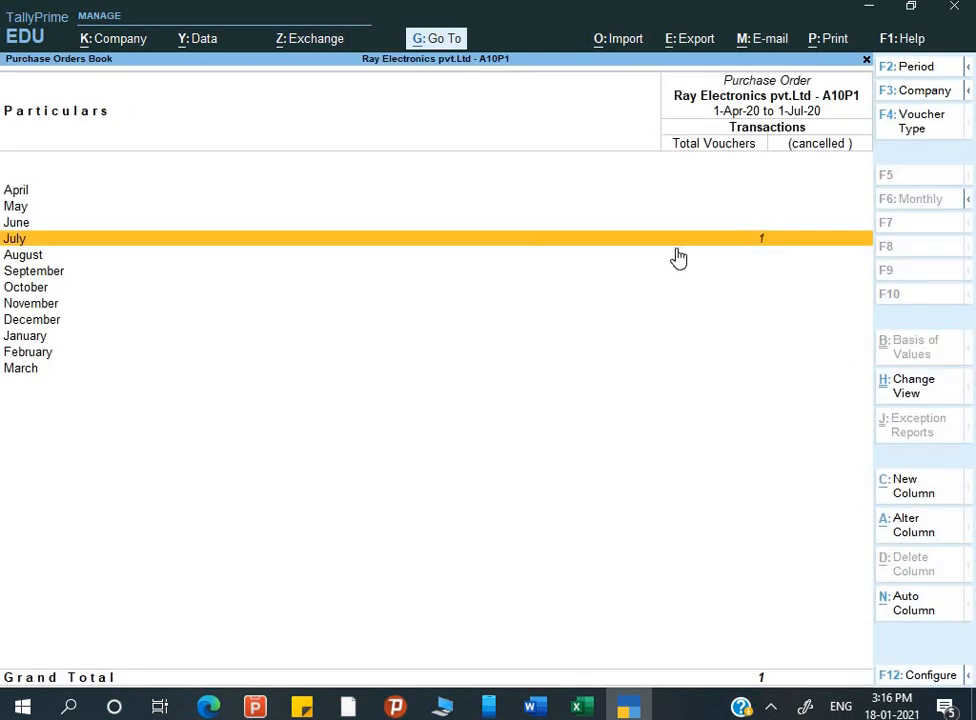
key("Return")
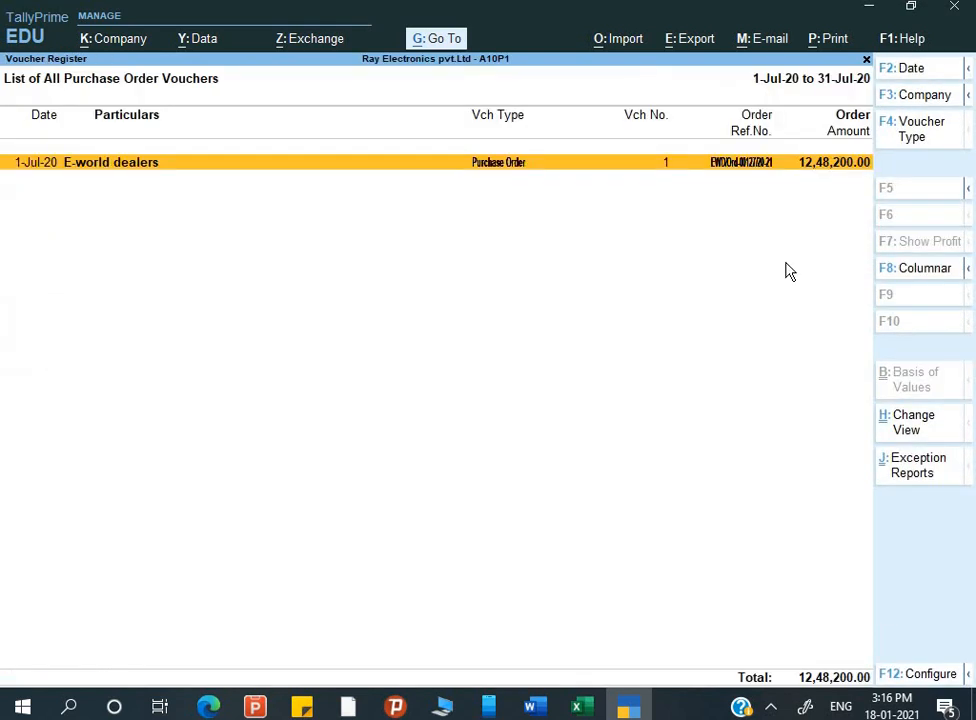
key("Return")
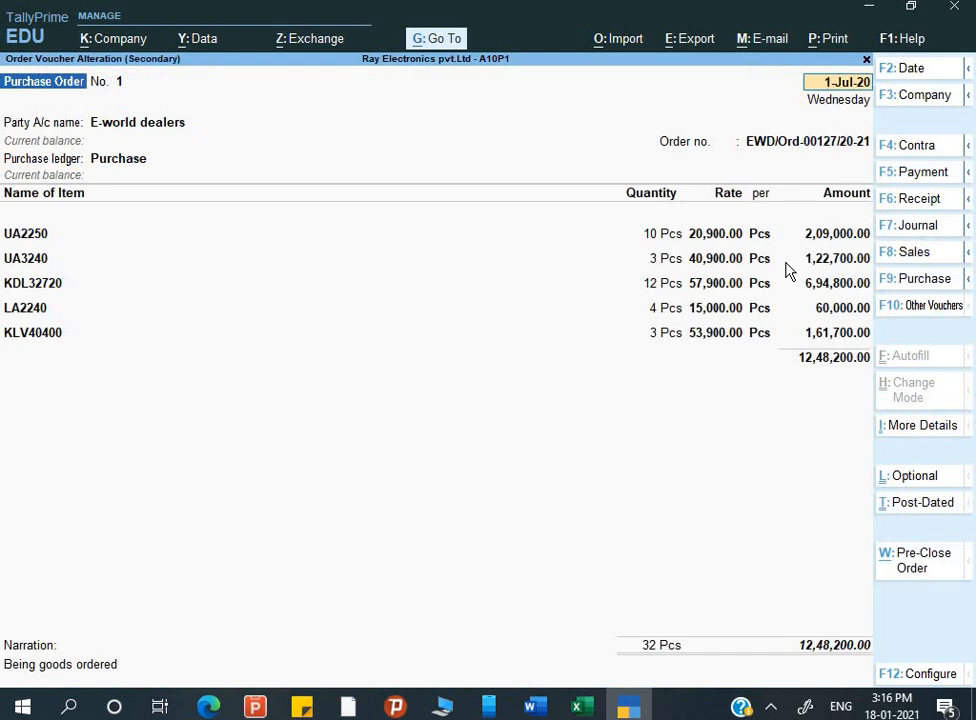
key("Escape")
key("y")
key("Escape")
key("Escape")
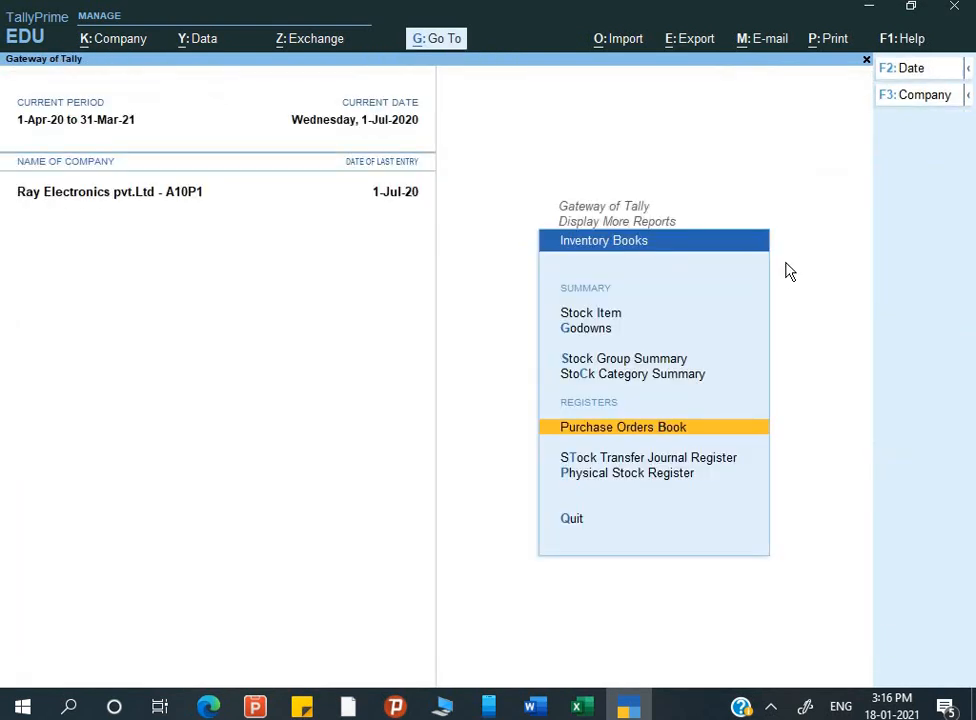
- Open the Purchase Order Outstandings reports within Statements of Inventory
key("Escape")
key("Down")
key("Return")
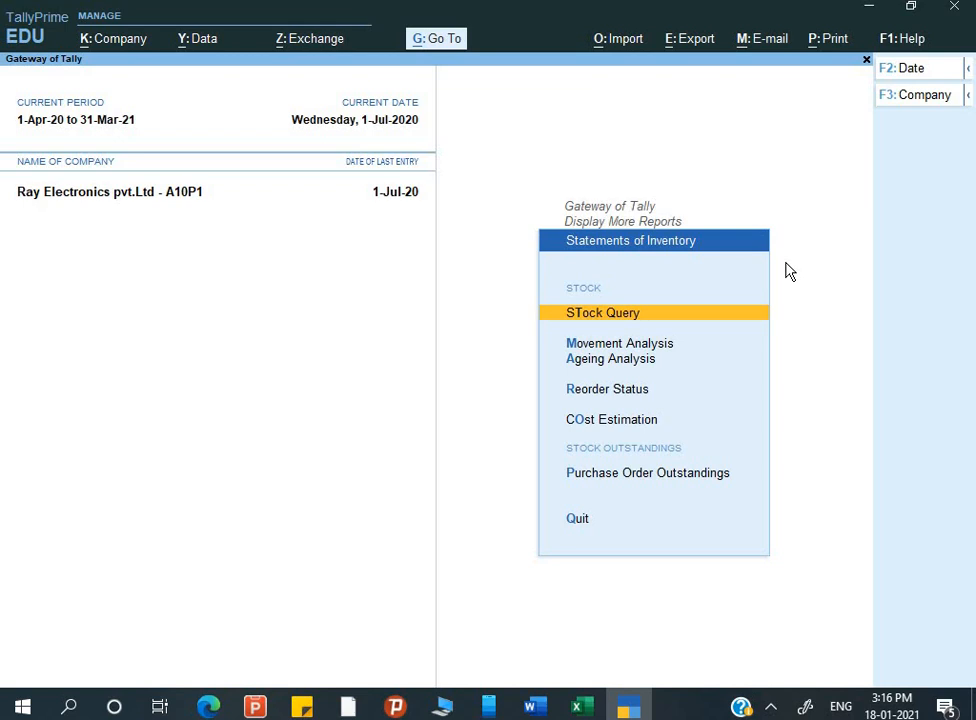
key("Down")
key("Down")
key("Down")
key("Down")
key("Down")
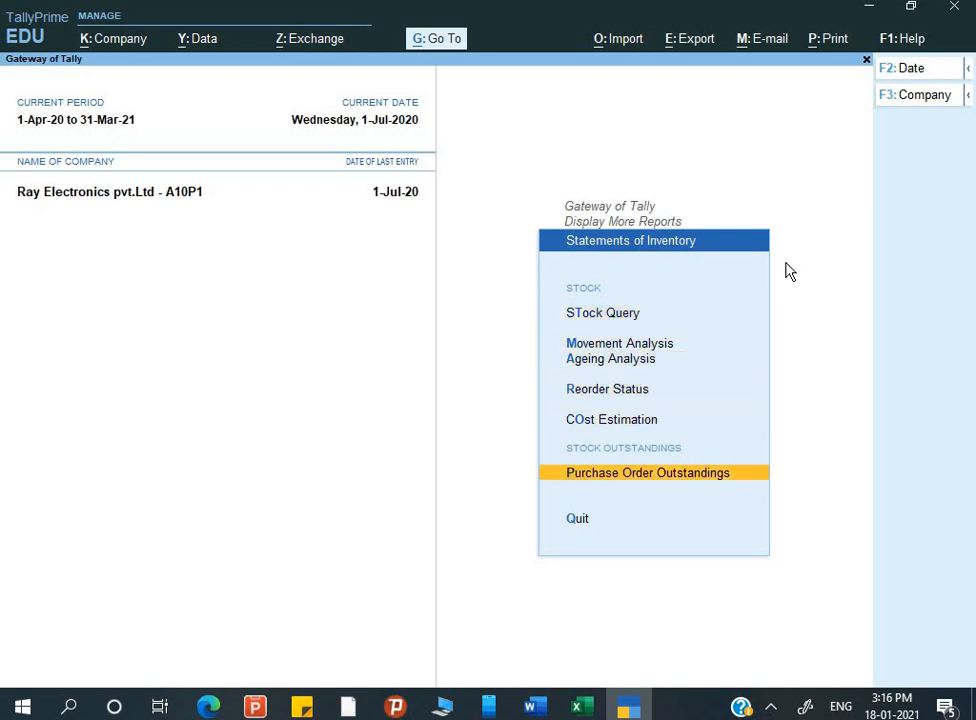
key("Return")
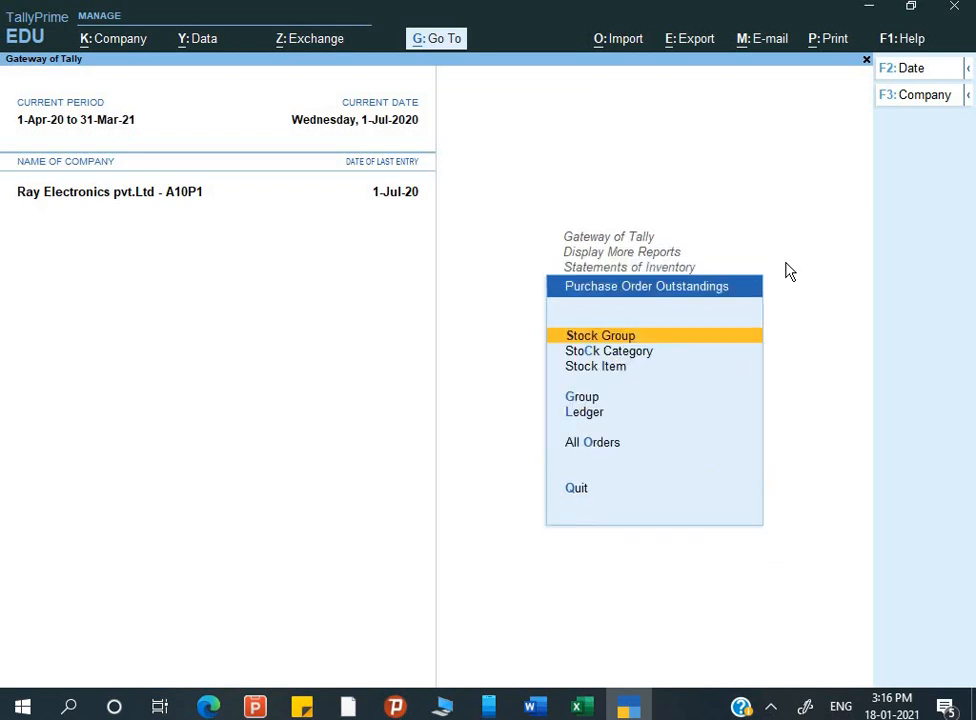
- Review the outstanding purchase orders for All Orders, and return to the Gateway of Tally
key("Down")
key("Down")
key("Down")
key("Down")
key("Down")
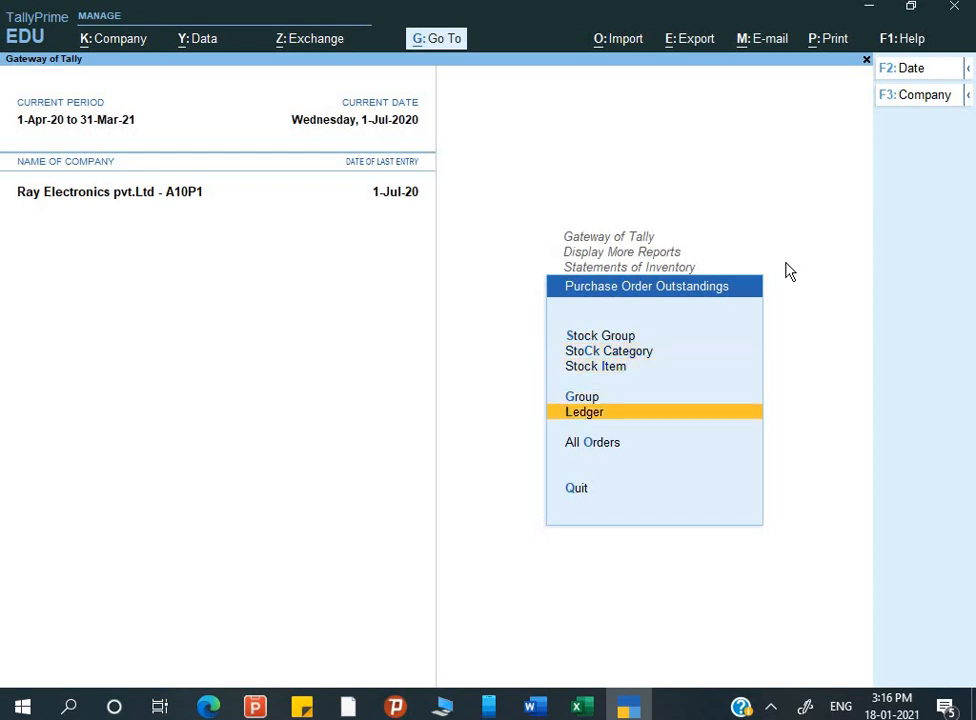
key("Return")
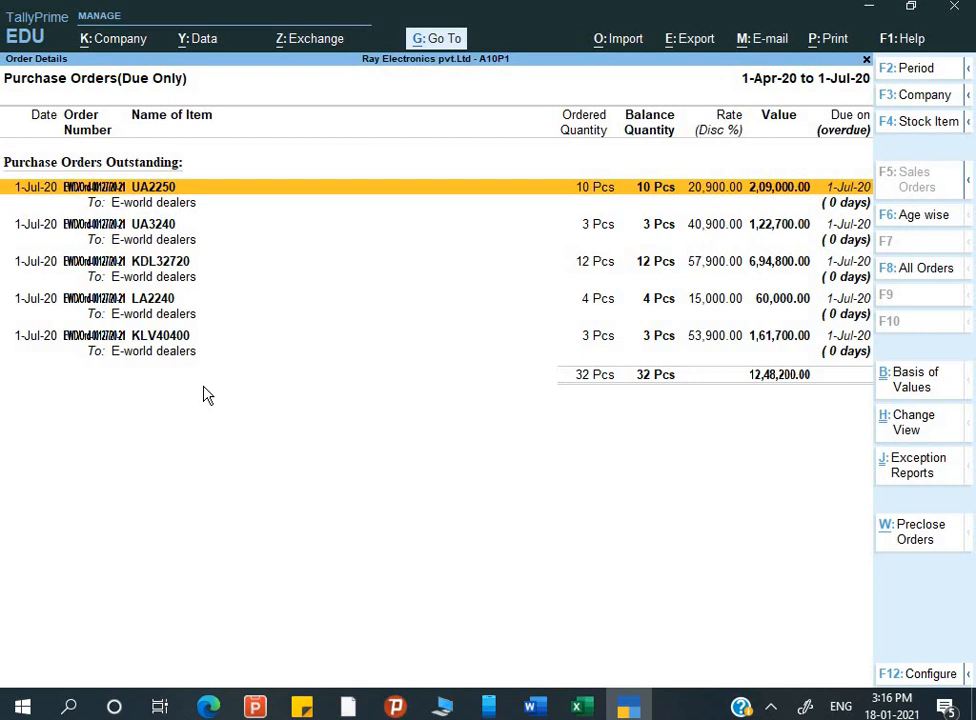
key("Escape")
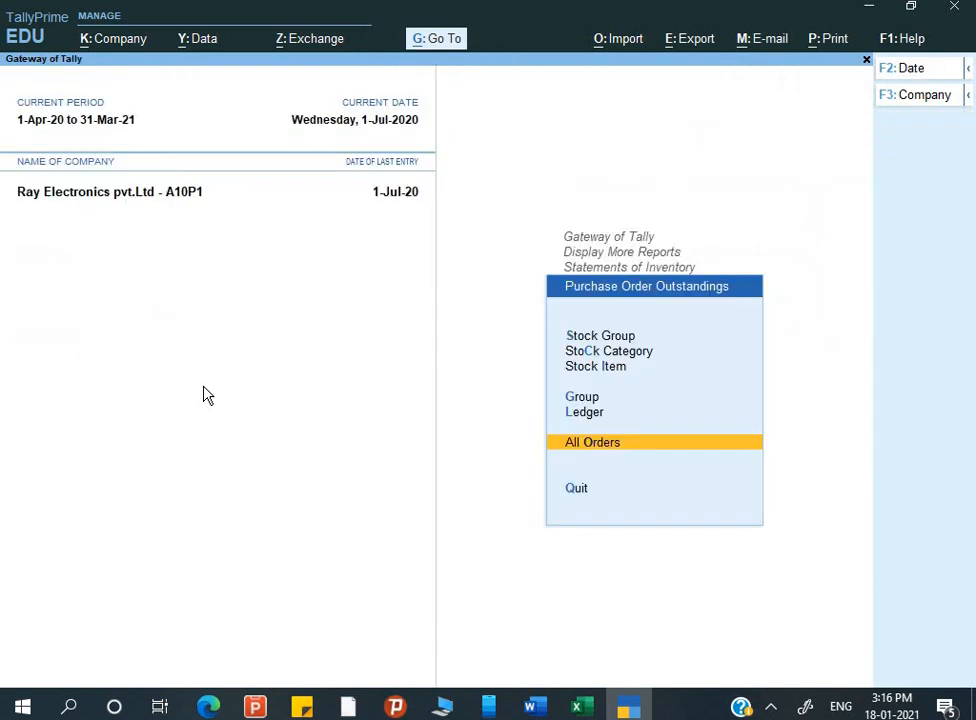
key("Escape")
key("Escape")
key("Escape")
key("Escape")
key("Escape")
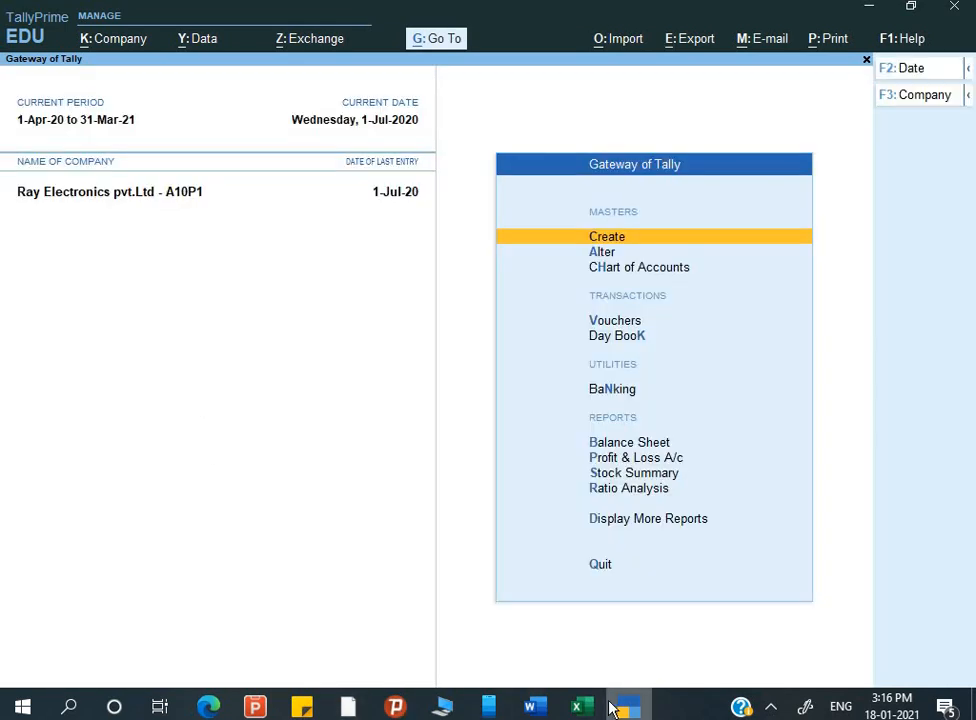
- Switch to the Word assignment and read Q.3 on the received goods, selecting the godown name "park street"
left_click(543, 708)
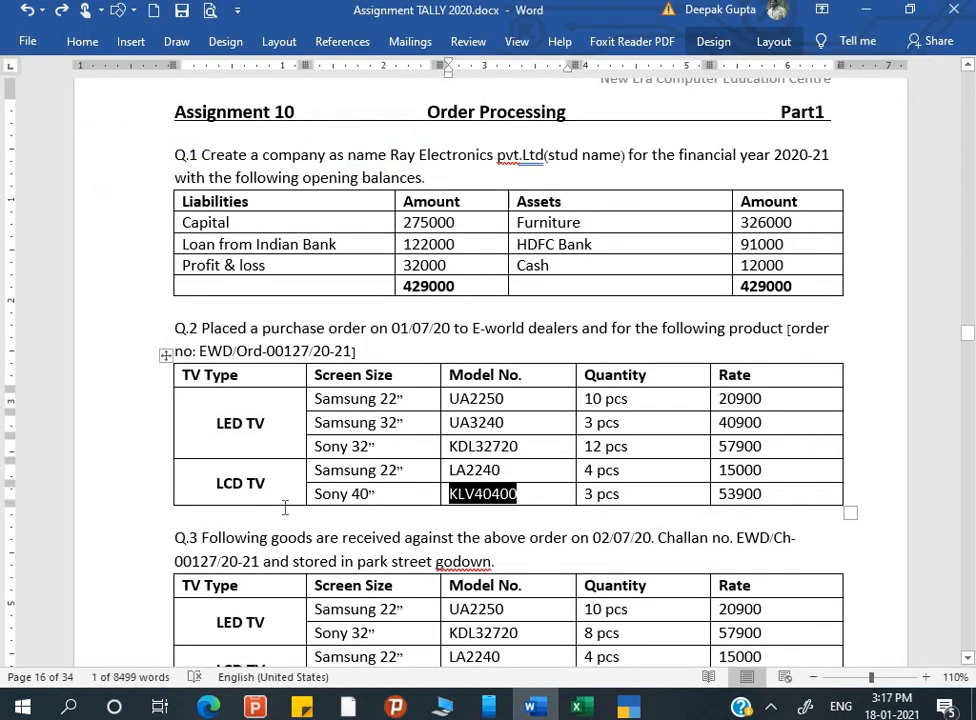
scroll(285, 508, "down", 2)
scroll(285, 508, "down", 3)
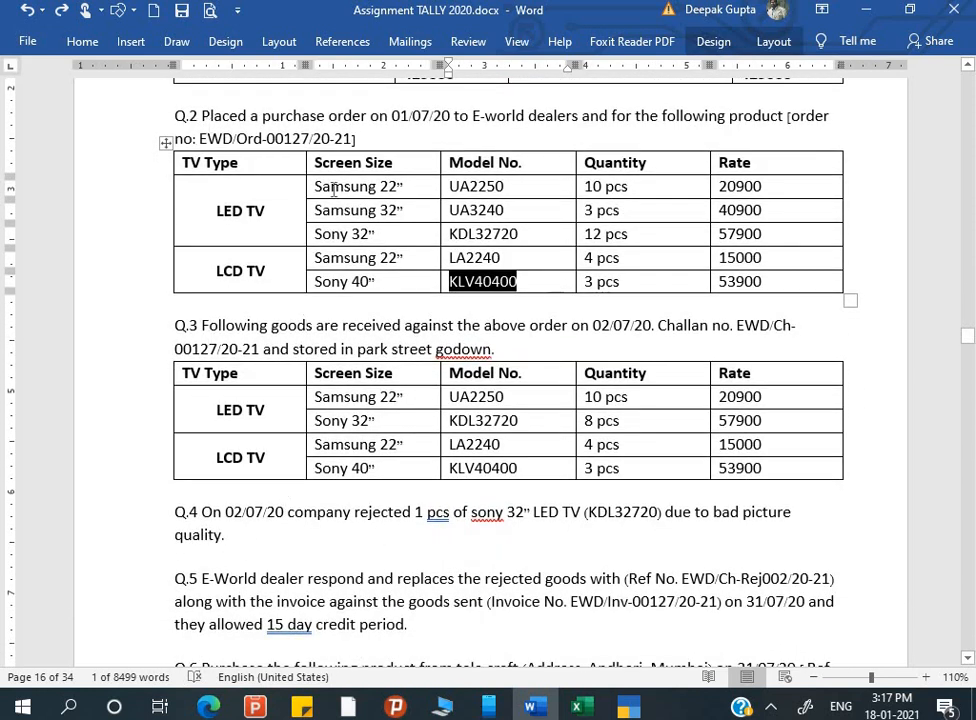
left_click(199, 323)
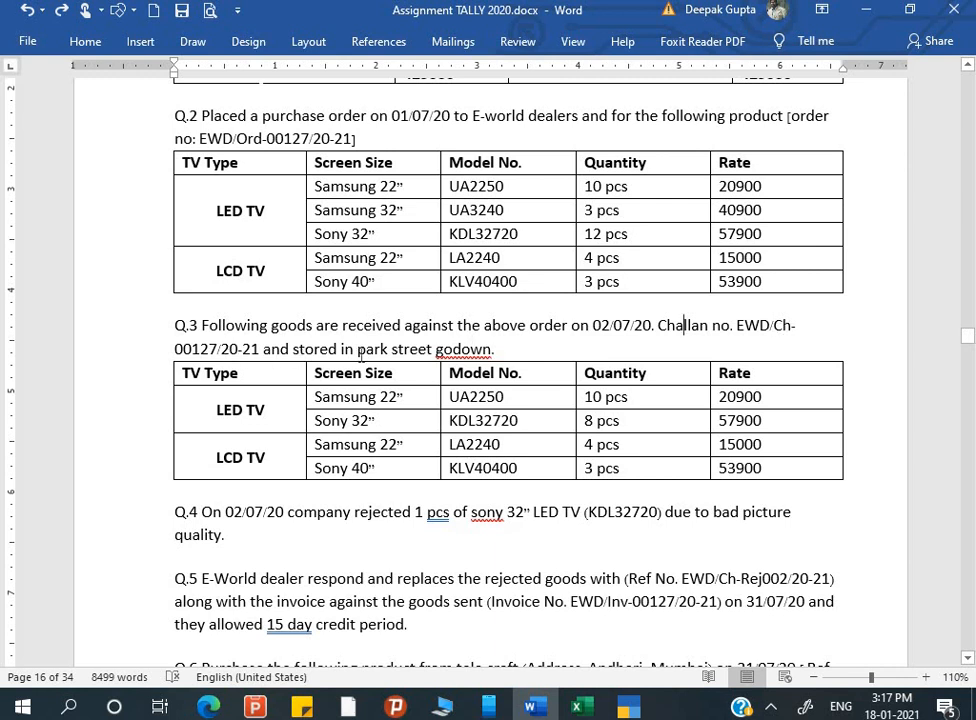
left_click_drag(366, 356, 423, 362)
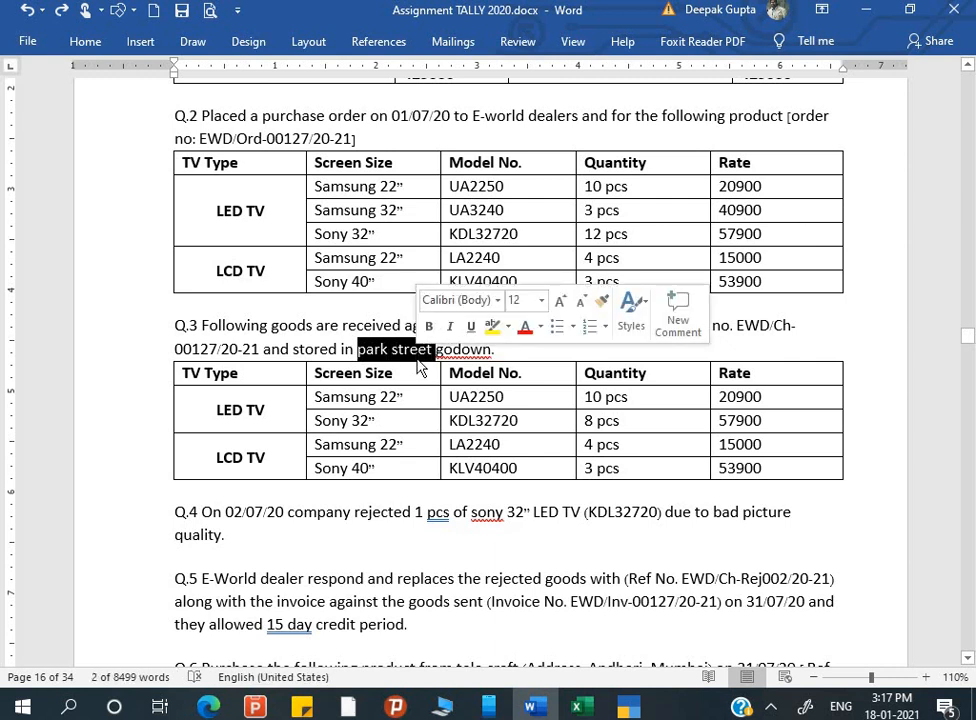
- Switch from the Word assignment to TallyPrime and open voucher entry from the Gateway of Tally
left_click(462, 349)
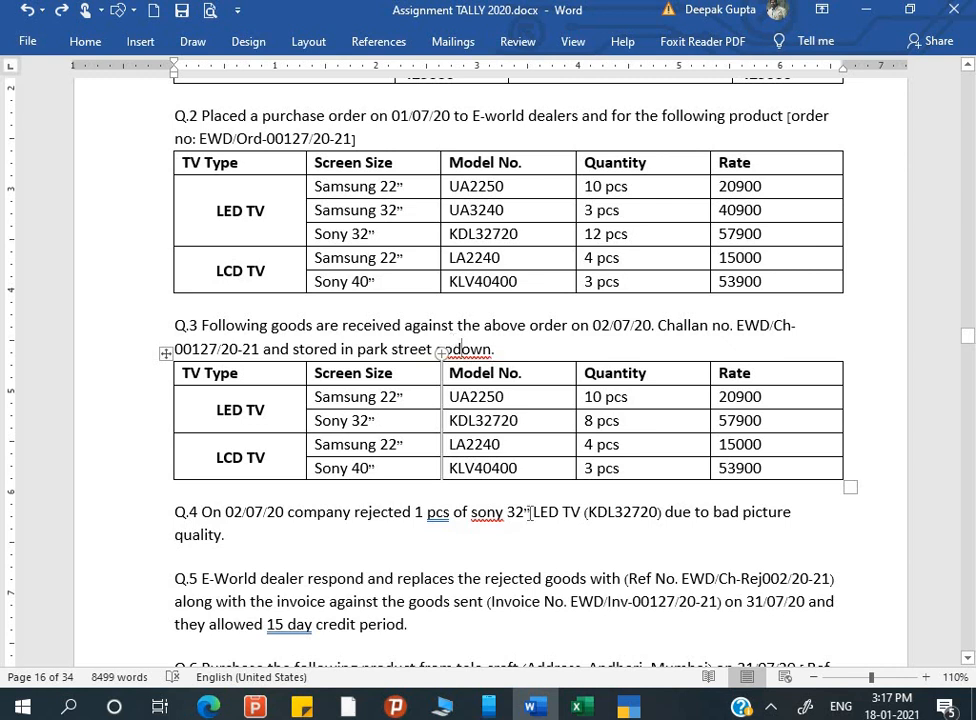
key("alt+Tab")
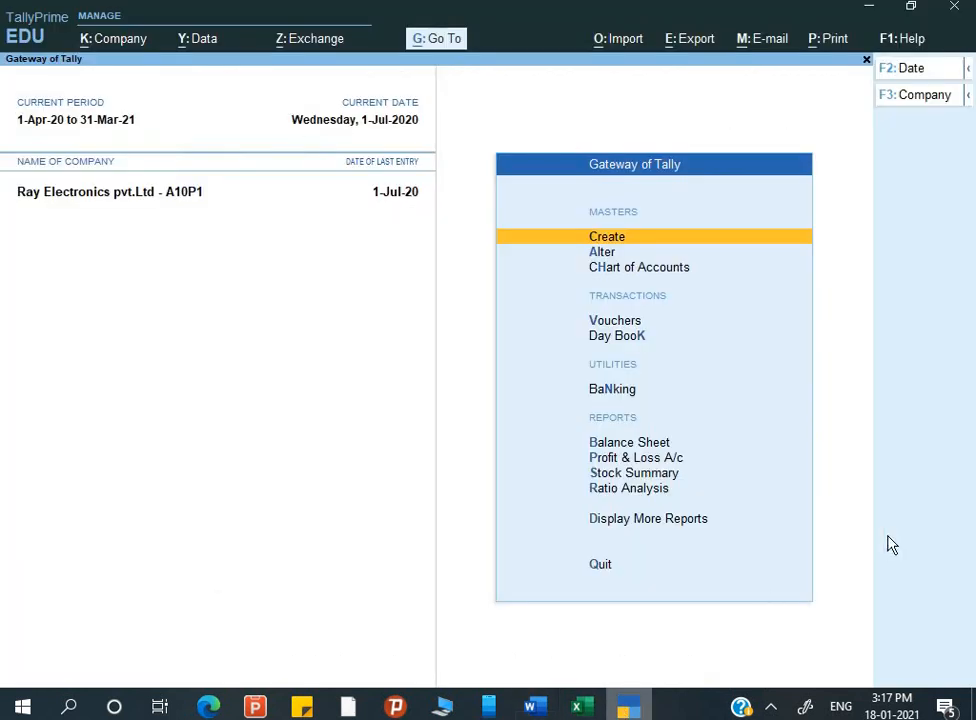
key("Down")
key("Down")
key("Down")
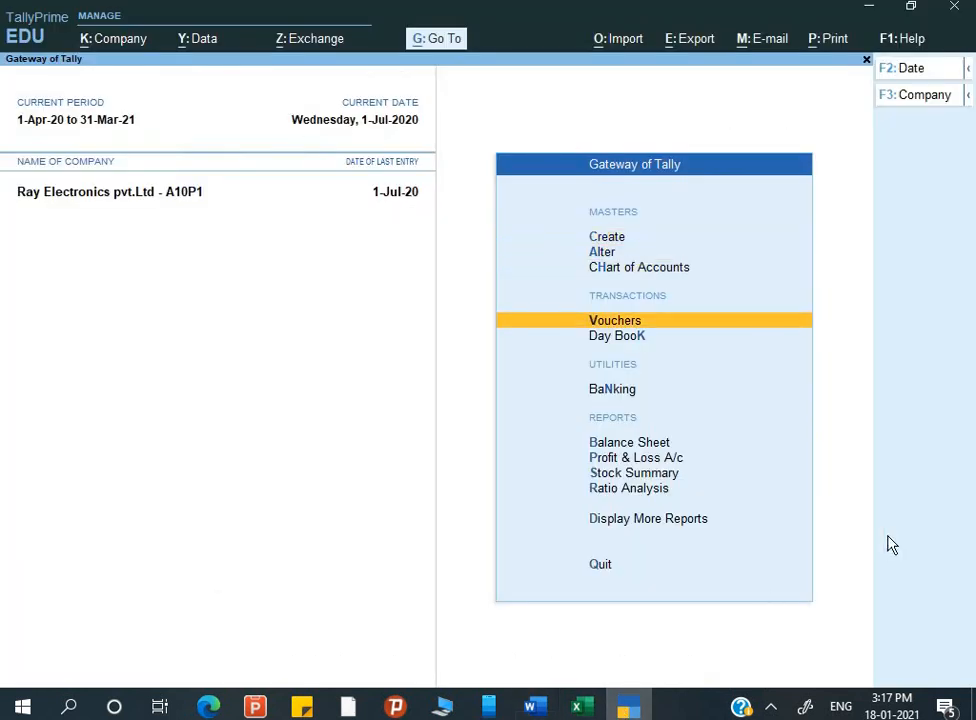
key("Return")
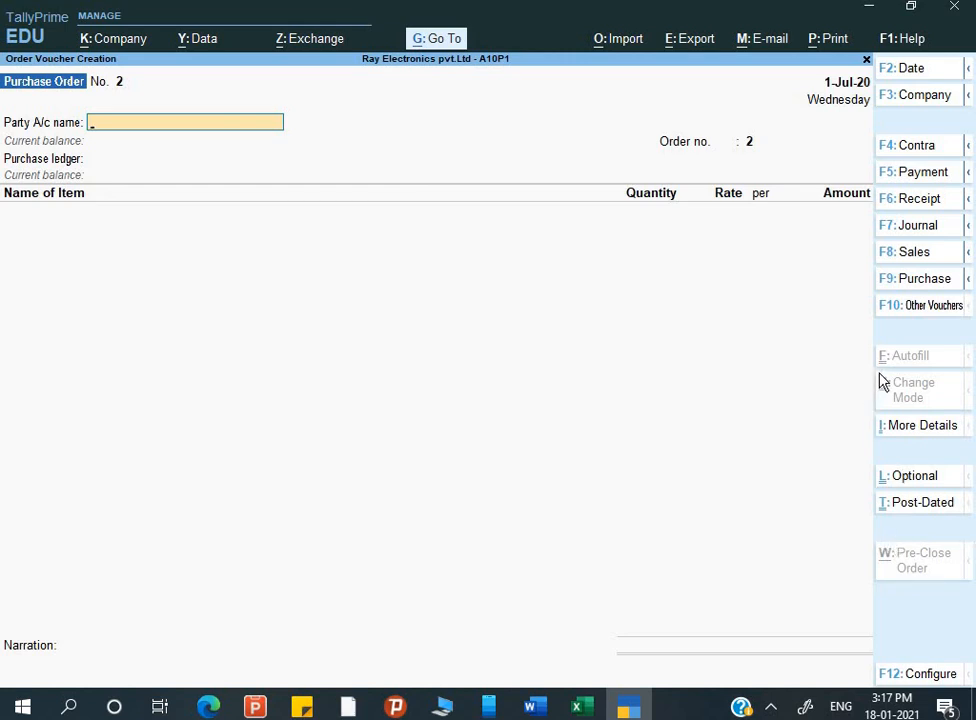
- Open the list of other voucher types and show the inactive ones
left_click(908, 307)
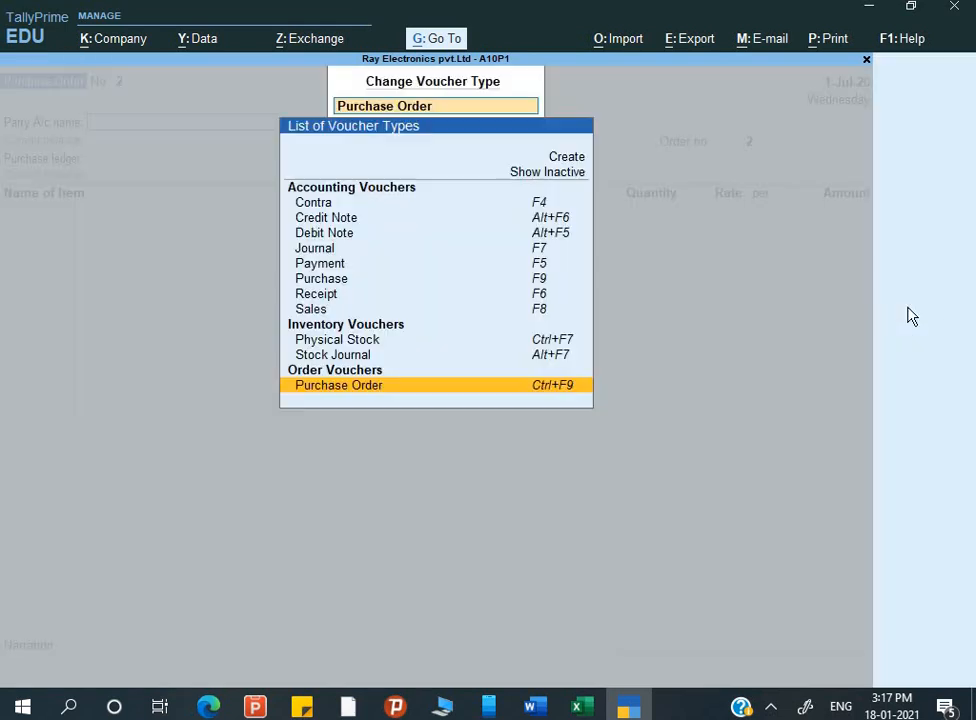
key("Up")
key("Up")
key("Up")
key("Up")
key("Up")
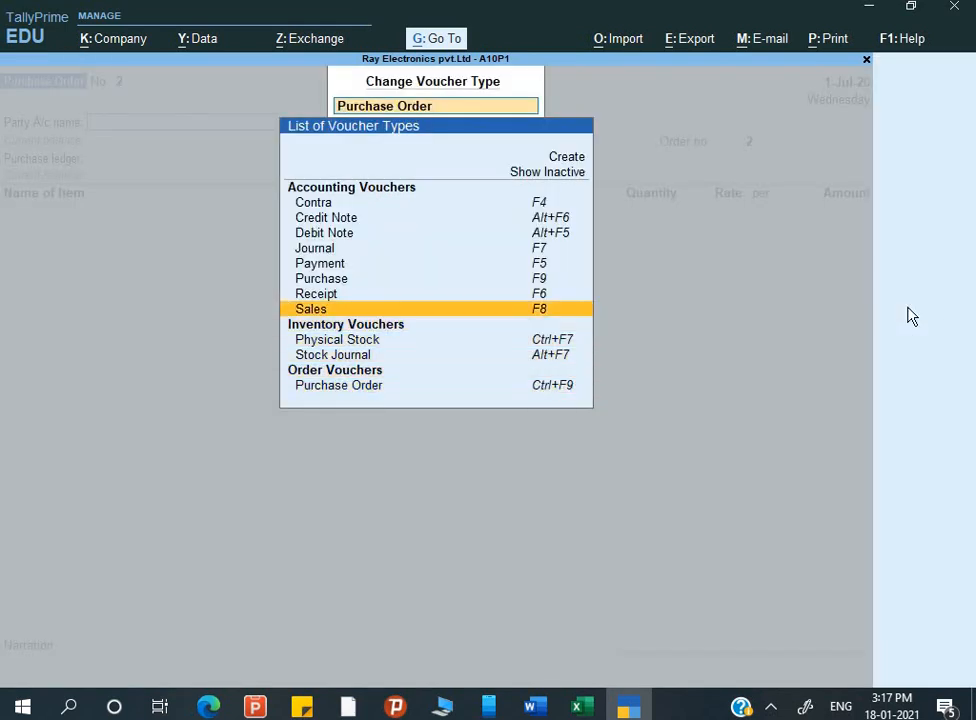
key("Up")
key("Up")
key("Up")
key("Up")
key("Up")
key("Up")
key("Up")
key("Up")
key("Up")
key("Return")
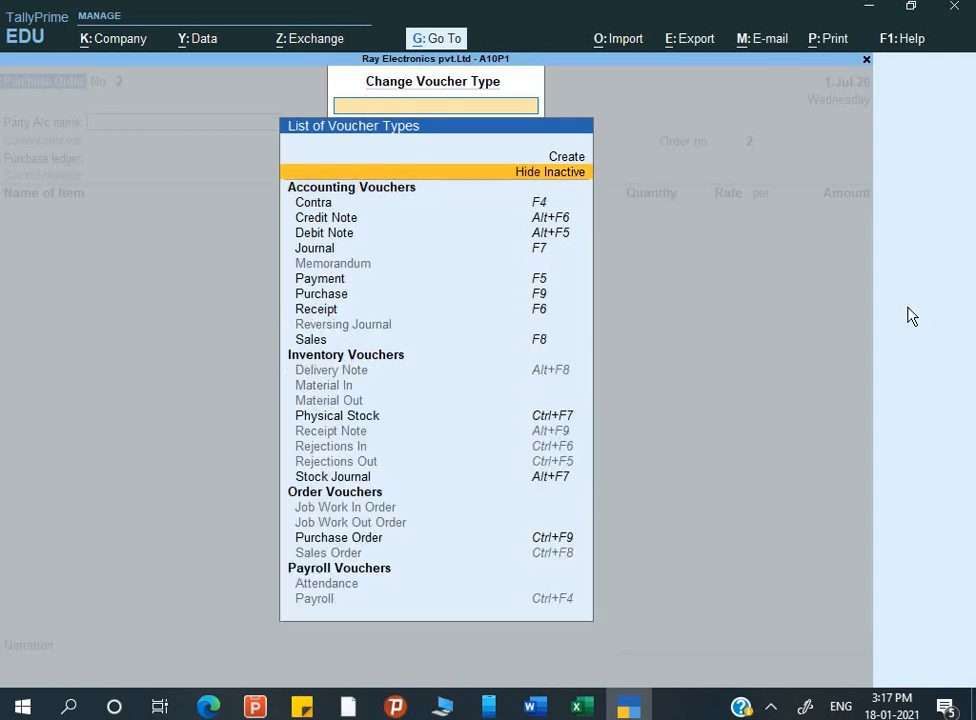
- Choose the inactive Receipt Note inventory voucher type and activate it to start a new receipt note
key("Down")
key("Down")
key("Down")
key("Down")
key("Down")
key("Down")
key("Down")
key("Down")
key("Down")
key("Down")
key("Down")
key("Down")
key("Down")
key("Down")
key("Down")
key("Down")
key("Down")
key("Down")
key("Down")
key("Down")
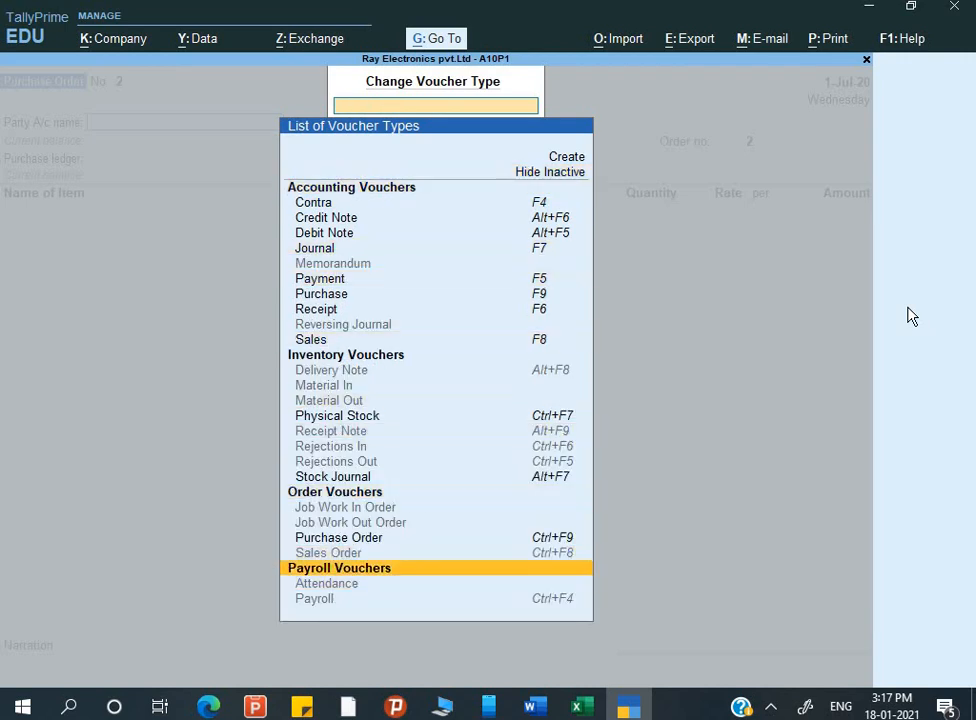
key("Up")
key("Up")
key("Up")
key("Up")
key("Up")
key("Up")
key("Up")
key("Down")
key("Down")
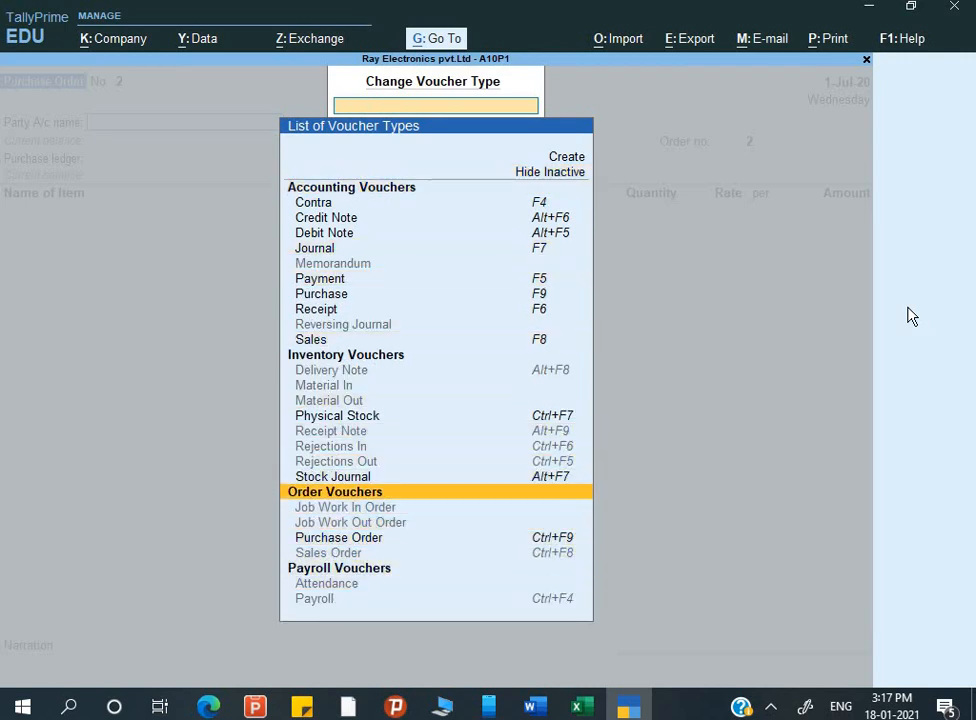
key("Up")
key("Up")
key("Up")
key("Up")
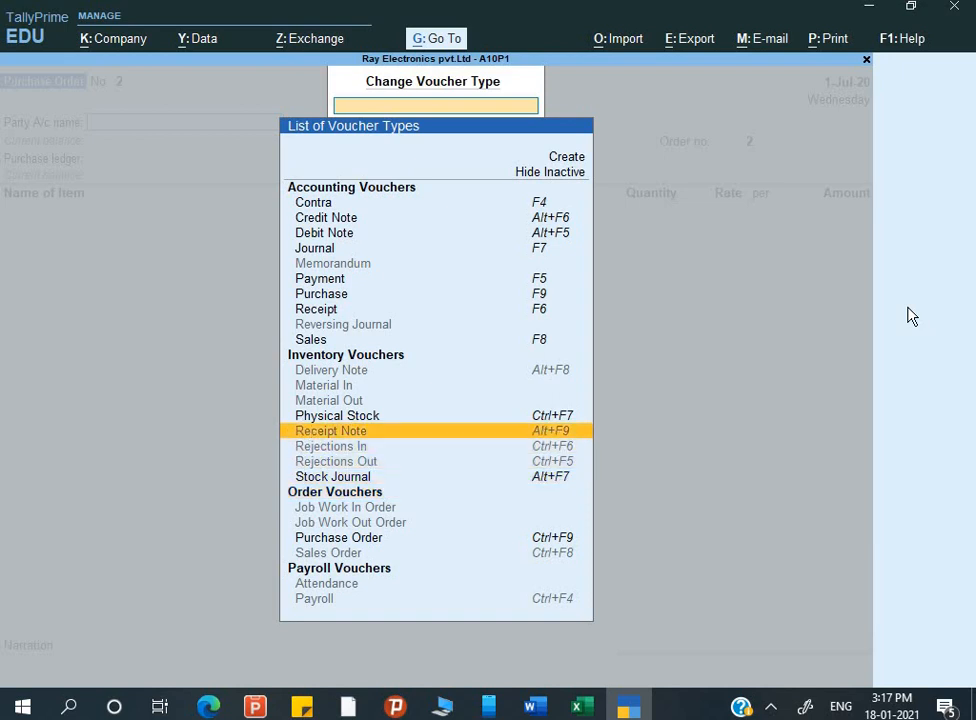
key("Return")
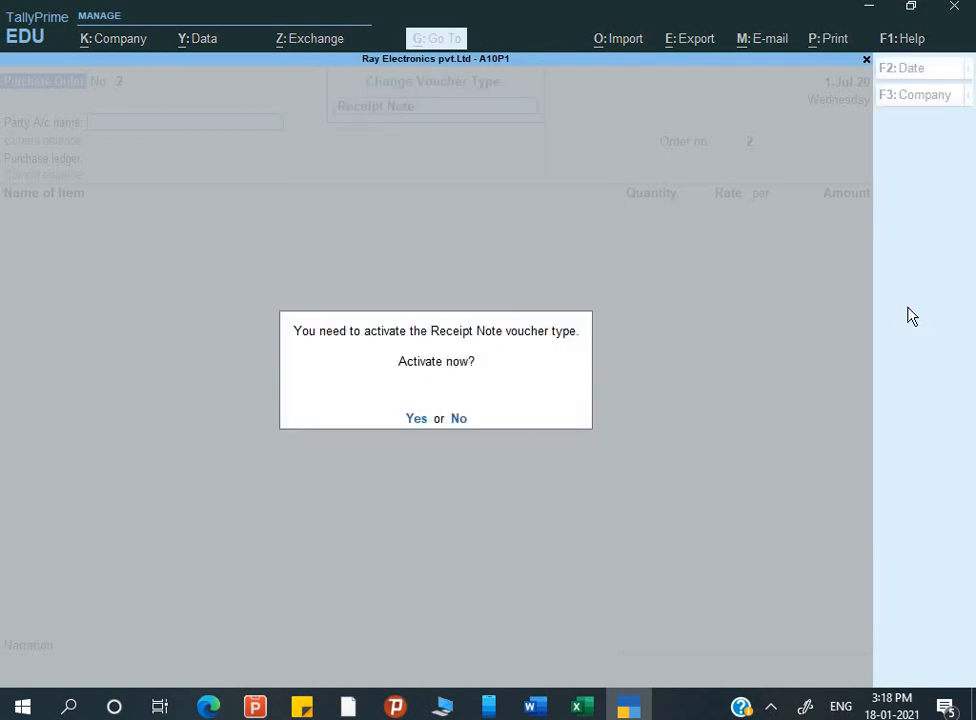
key("y")
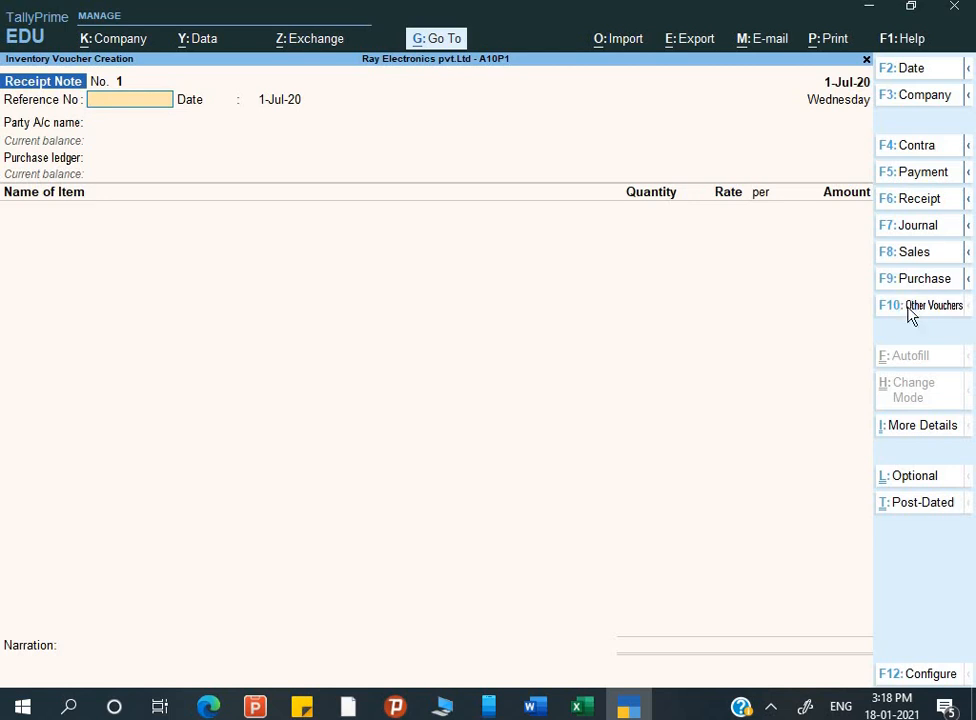
- Date the receipt note 2-Jul-20 and copy the Q.3 challan number from Word into its reference number, with reference date 2-Jul-20
key("F2")
key("Return")
key("alt+Tab")
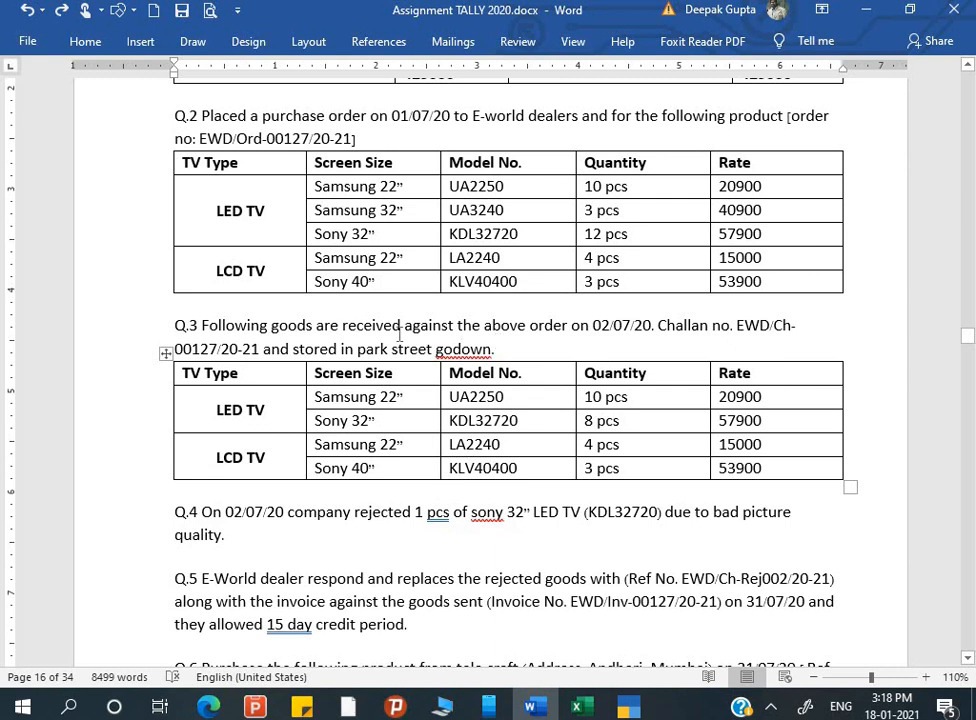
left_click_drag(736, 325, 262, 355)
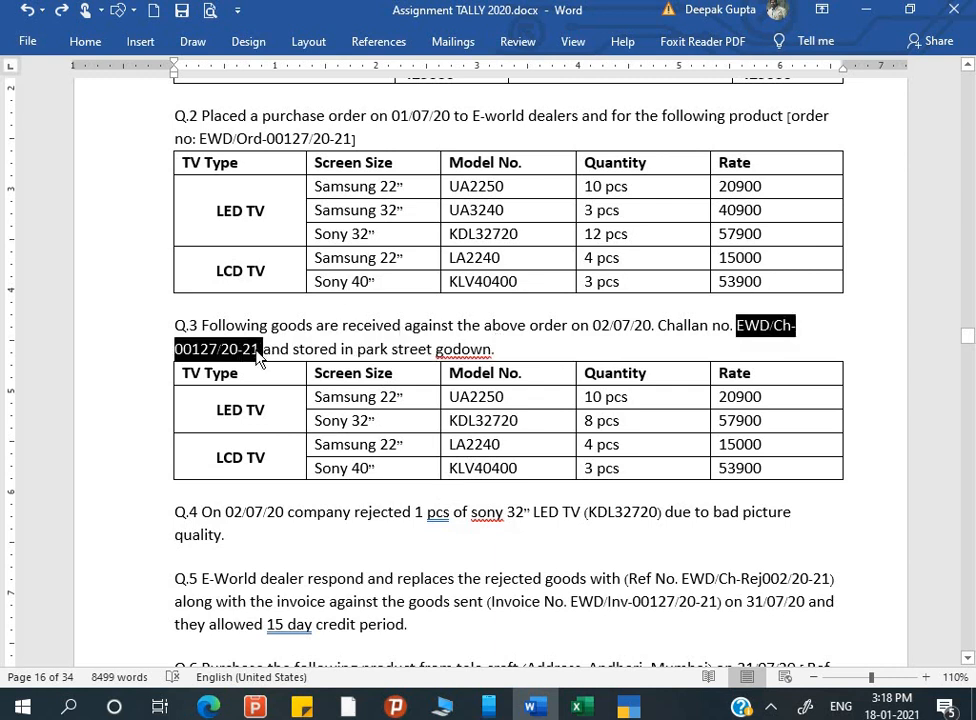
key("ctrl+c")
key("alt+Tab")
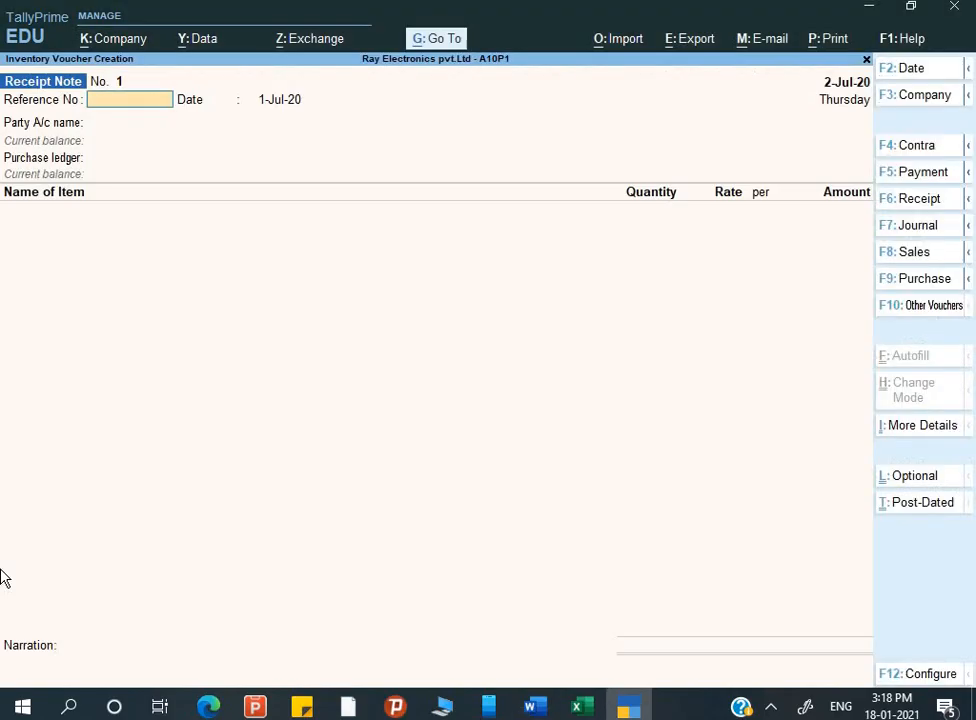
key("ctrl+alt+v")
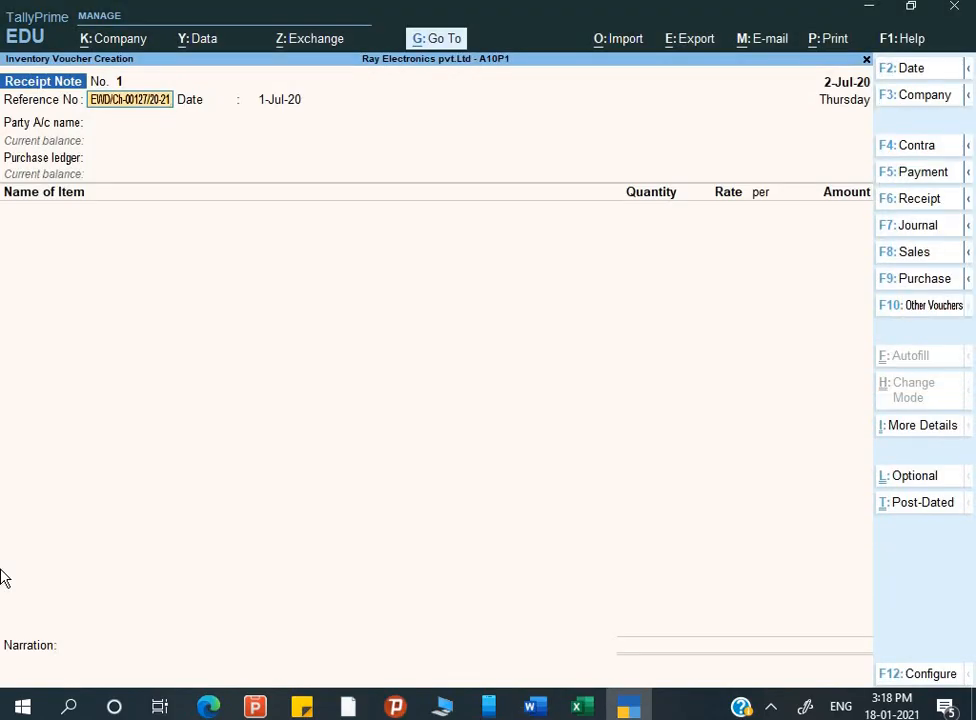
key("Return")
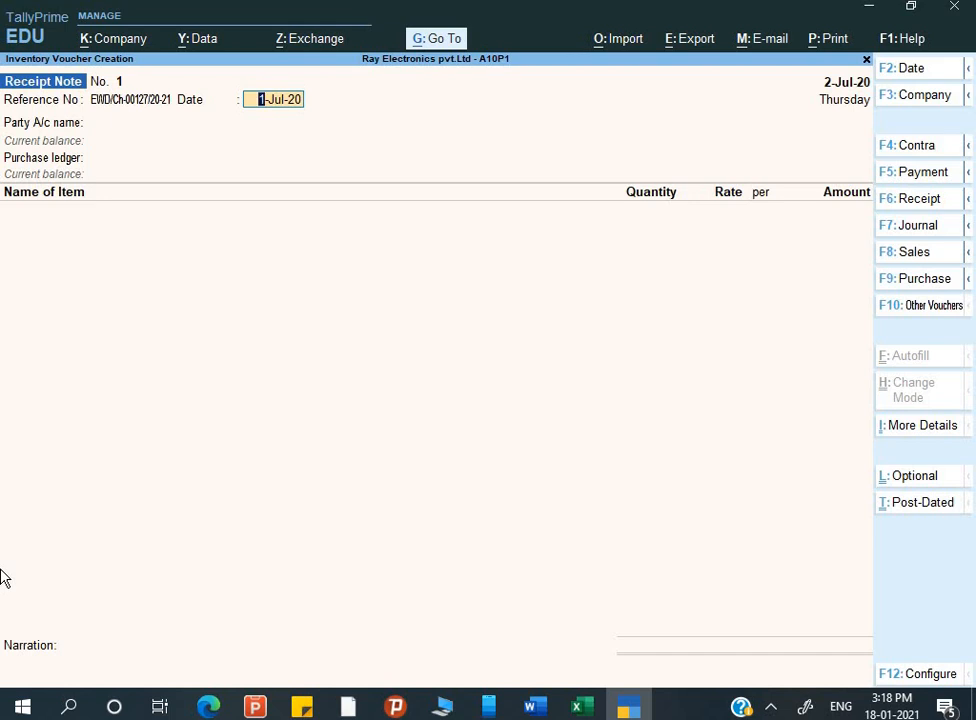
type("2-")
key("Return")
- Set the party account to E-world dealers and link its 1-Jul-20 purchase order, leaving the remaining order and receipt details blank
key("Down")
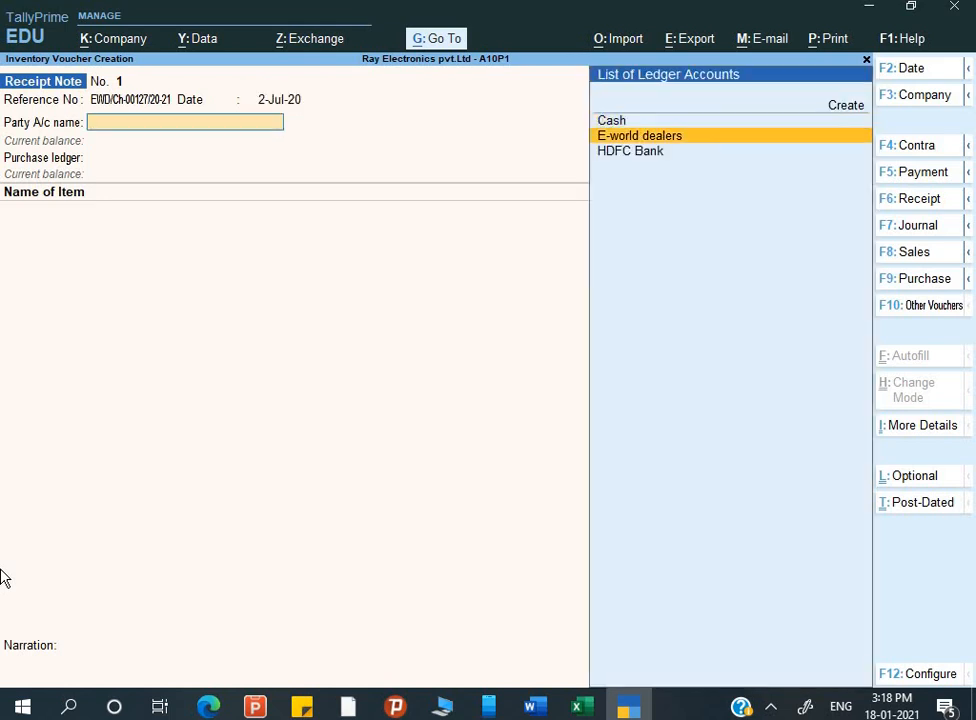
key("Return")
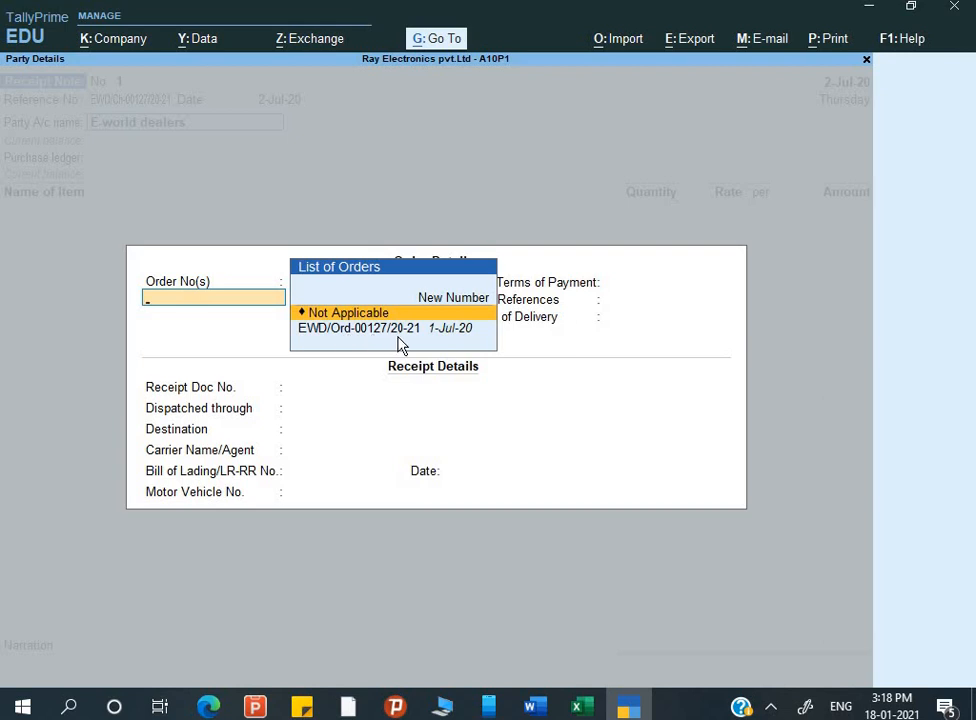
left_click(455, 338)
left_click(455, 338)
key("Return")
key("Return")
key("Return")
key("Return")
key("Return")
key("Return")
key("Return")
key("Return")
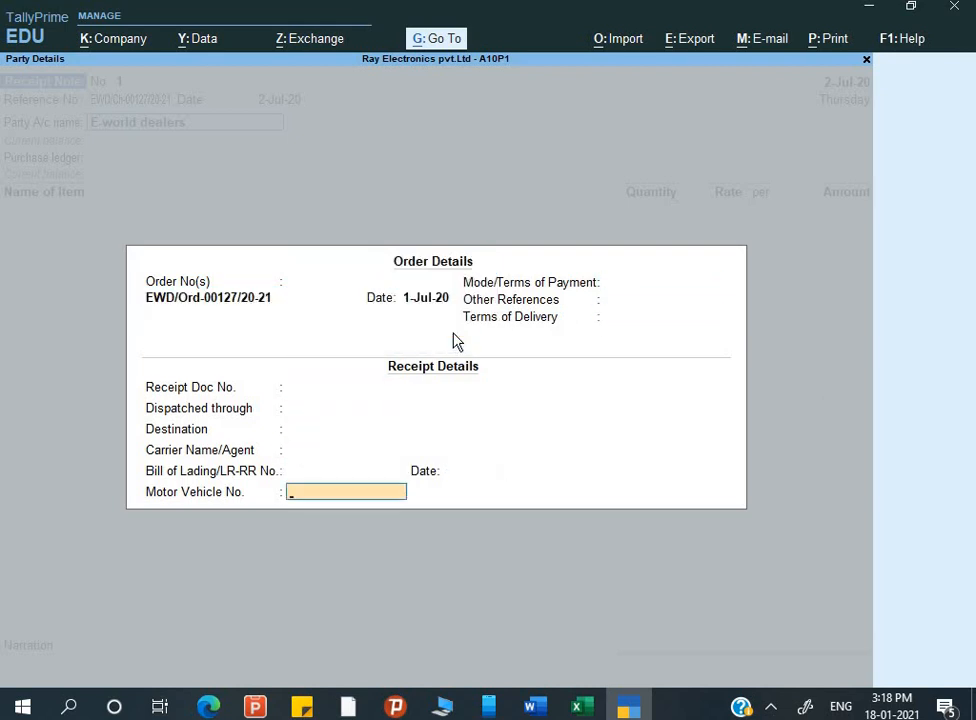
key("Return")
- Accept the E-world dealers party details and use Purchase as the purchase ledger
key("Return")
key("Return")
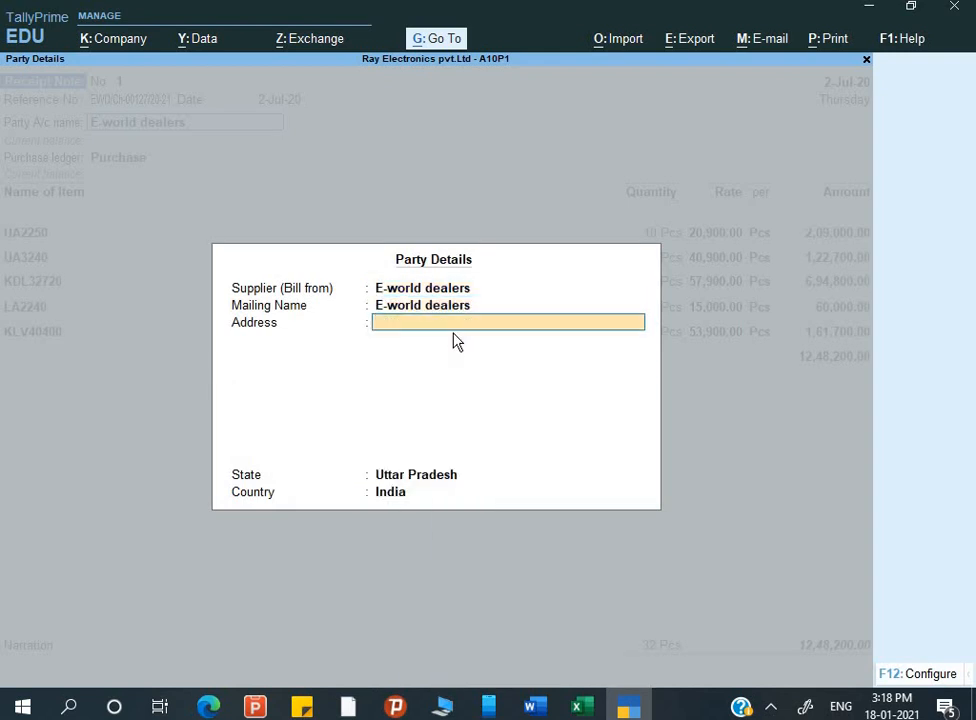
key("Return")
key("Return")
key("Return")
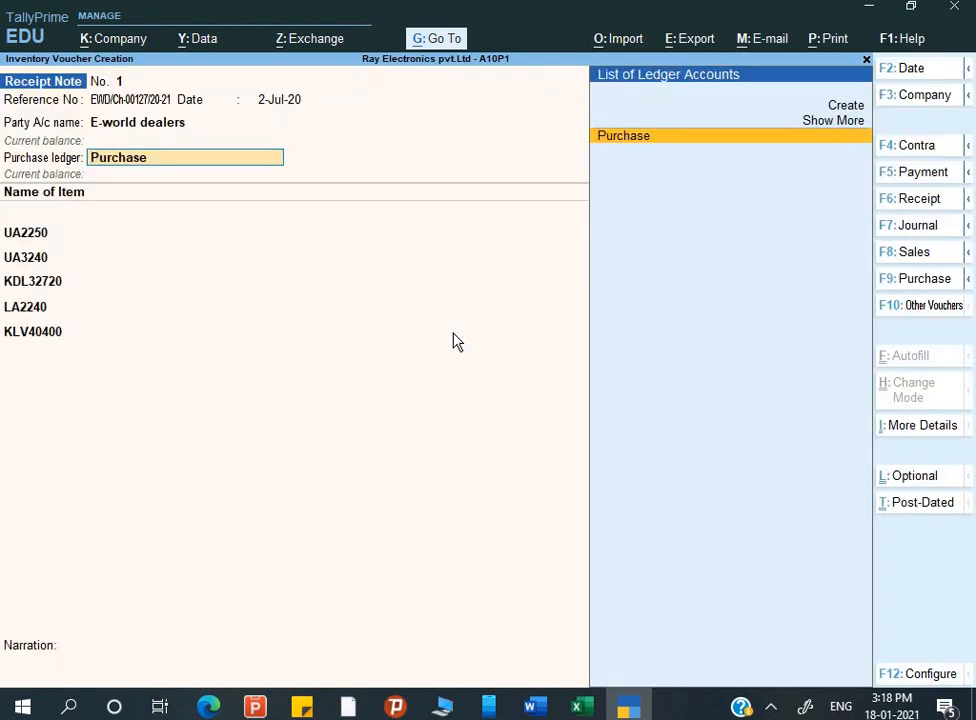
key("Return")
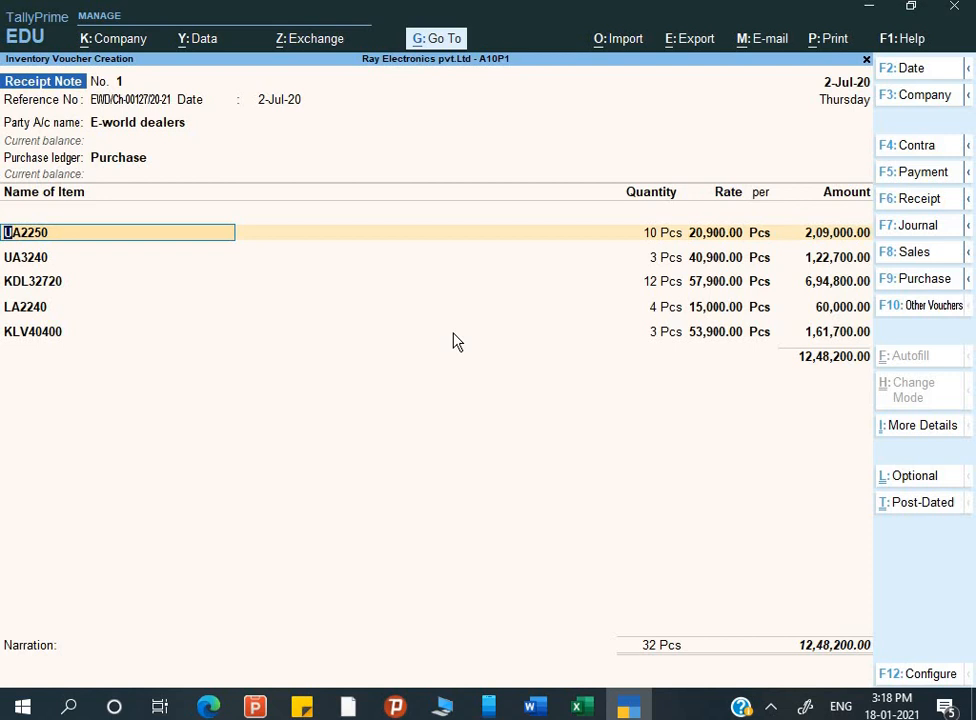
- Compare the receipt note items with the Q.2 and Q.3 quantities in the Word assignment, and return to TallyPrime
key("alt+Tab")
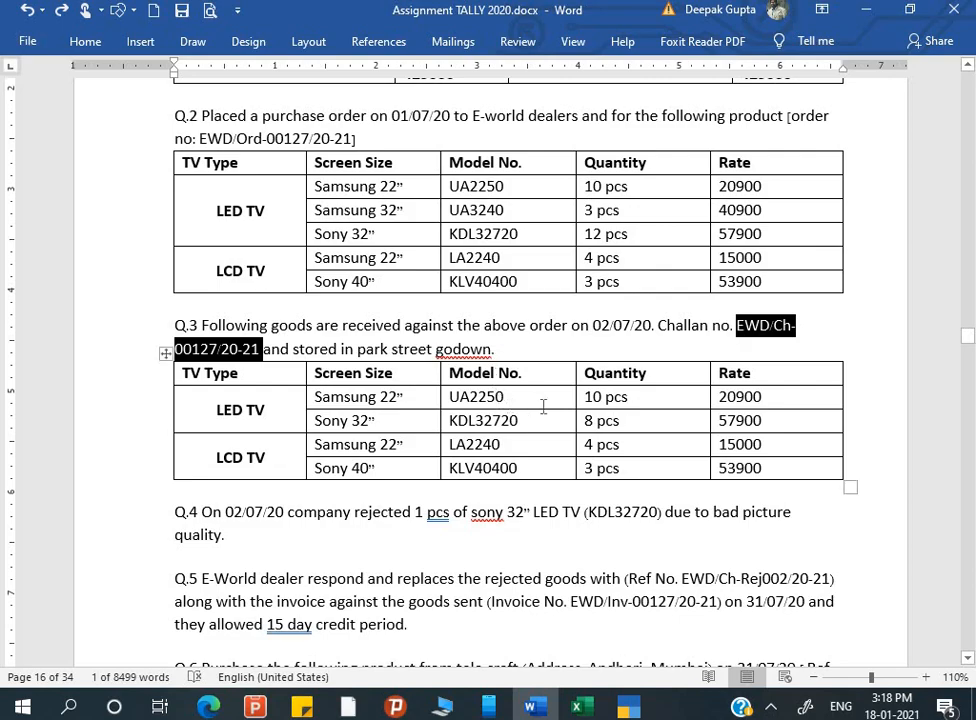
key("alt+Tab")
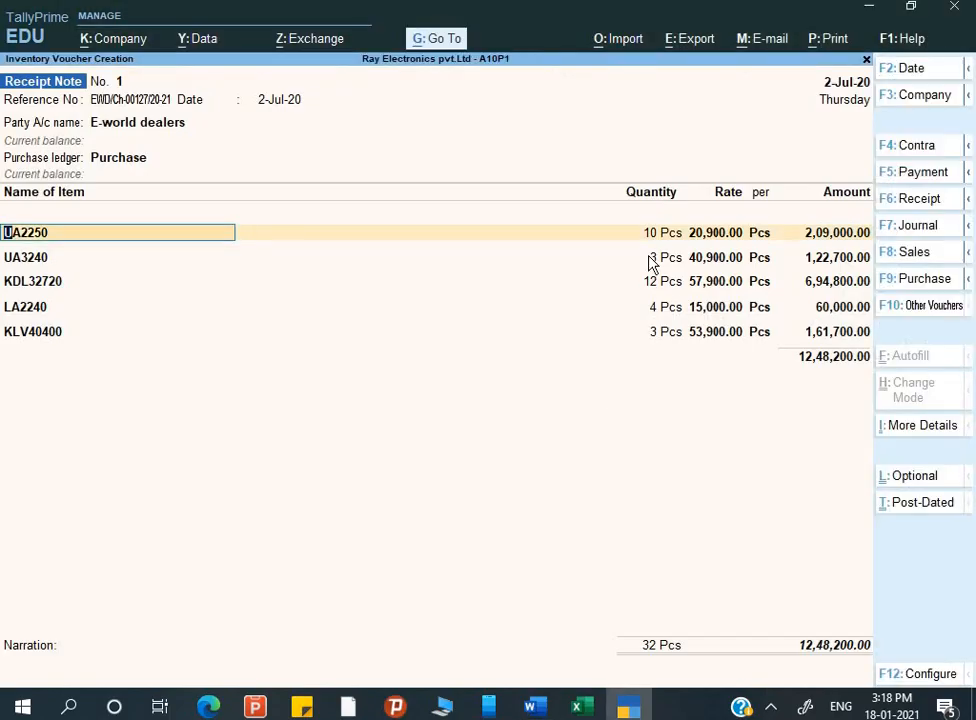
key("alt+Tab")
left_click(621, 257)
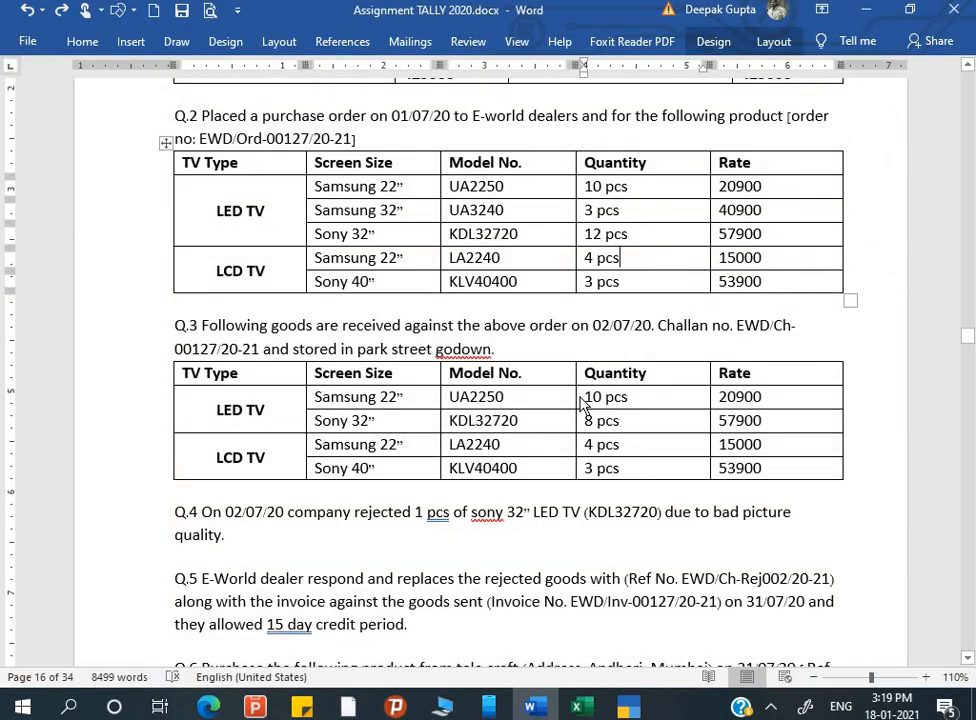
key("alt+Tab")
- Allocate 10 Pcs of UA2250 at 20,900 to the Park Street godown, tracked by the challan number against the purchase order
key("Return")
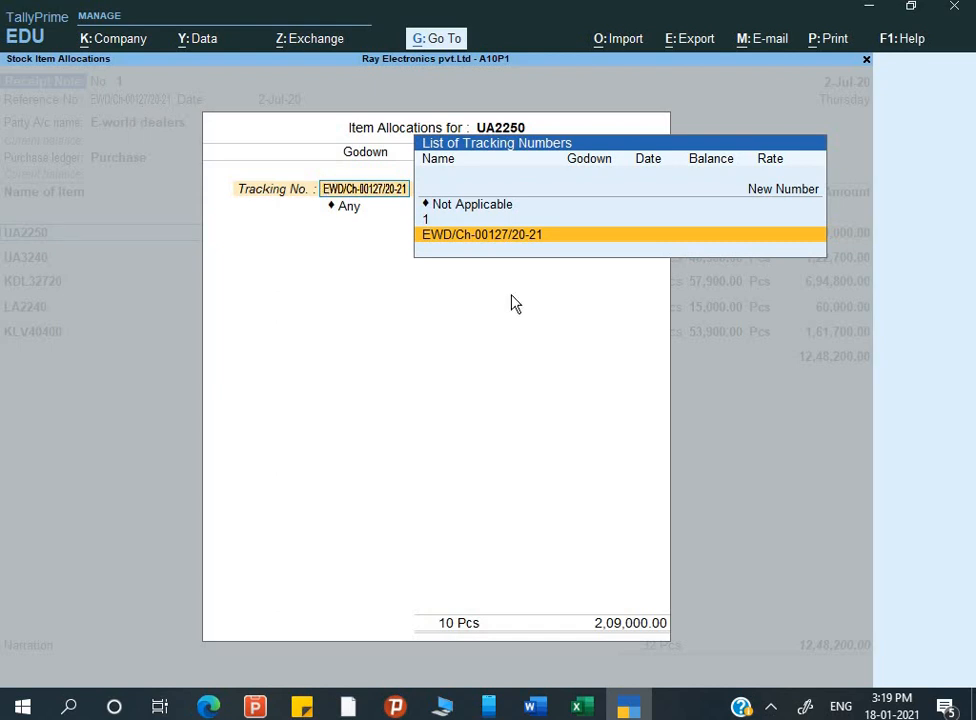
key("Return")
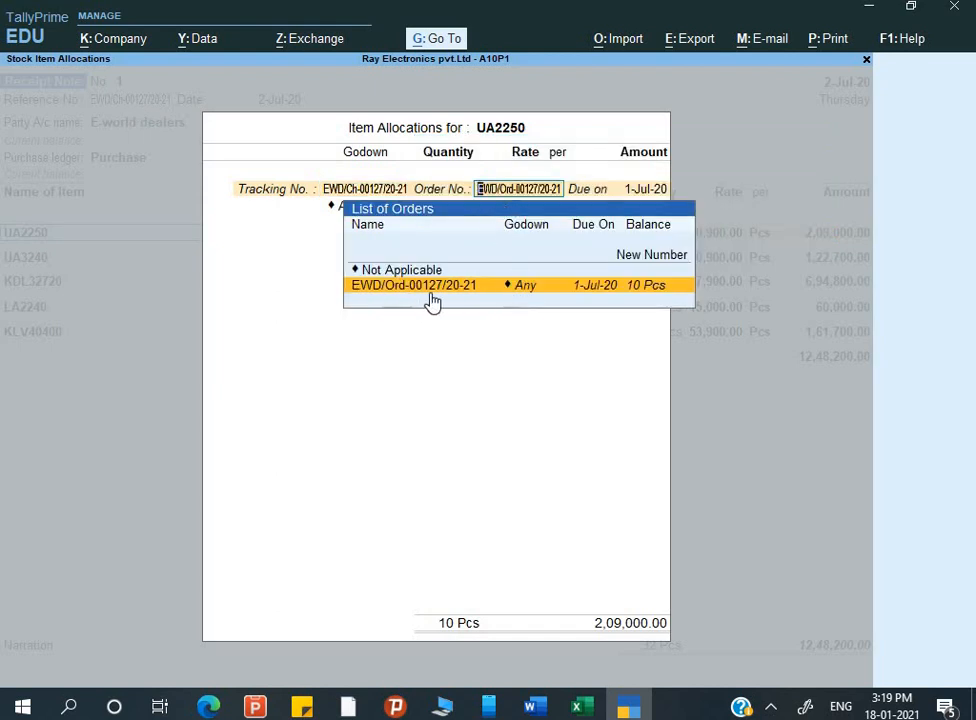
left_click(523, 290)
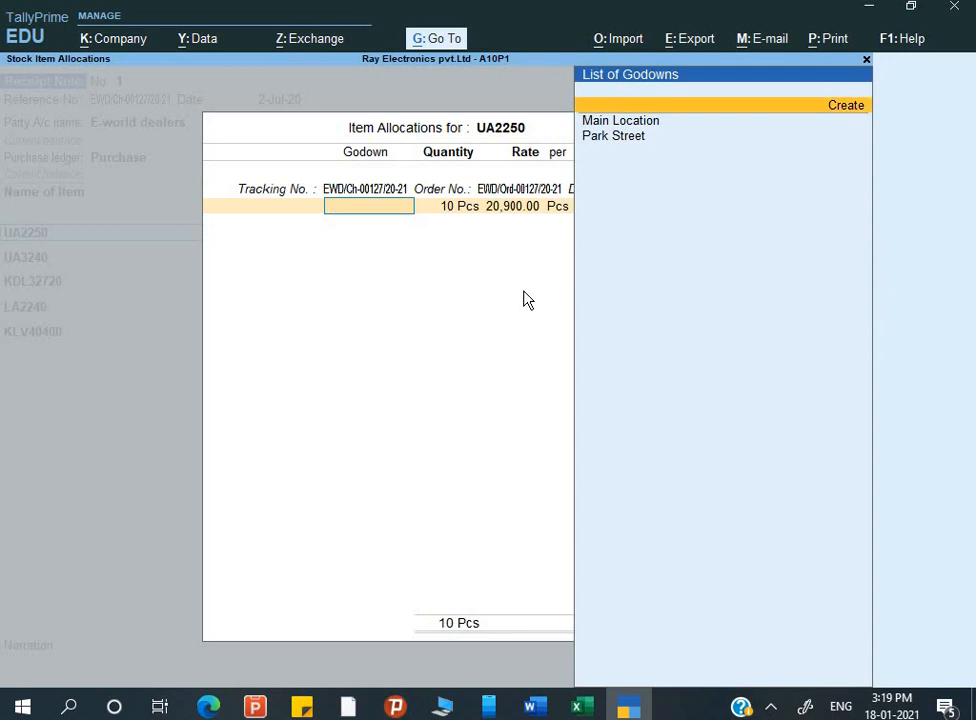
key("Down")
key("Down")
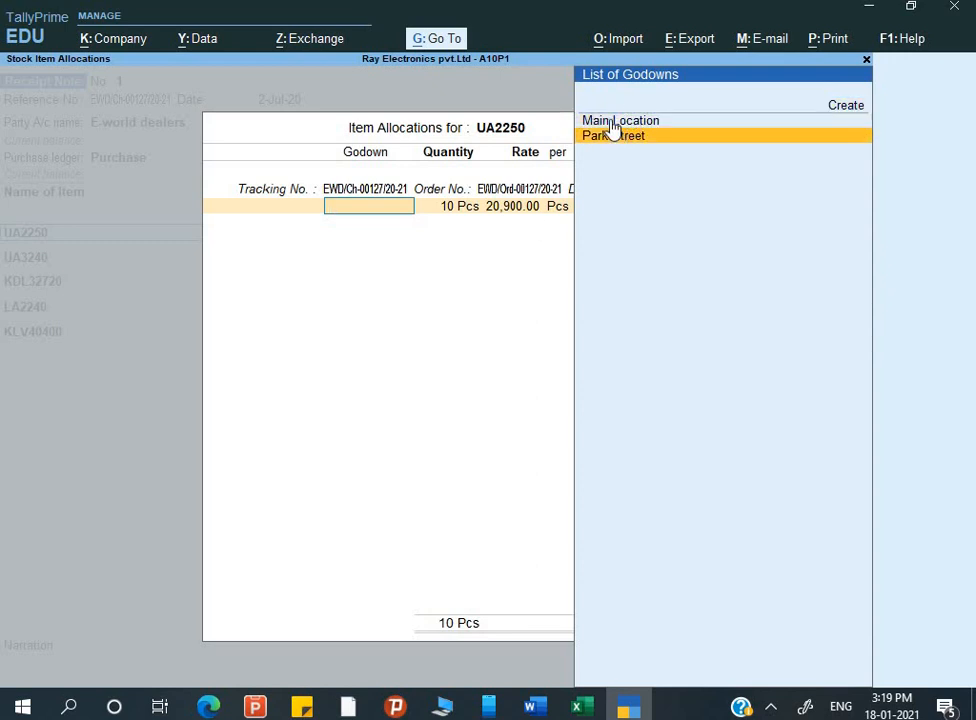
key("Return")
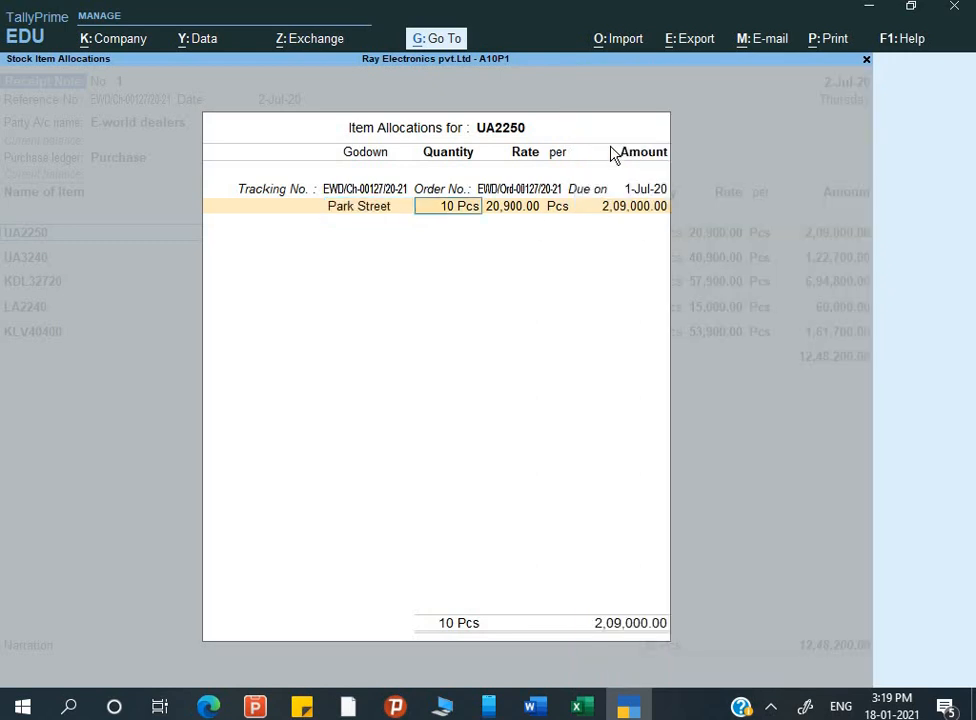
key("Return")
key("Return")
key("Return")
key("Return")
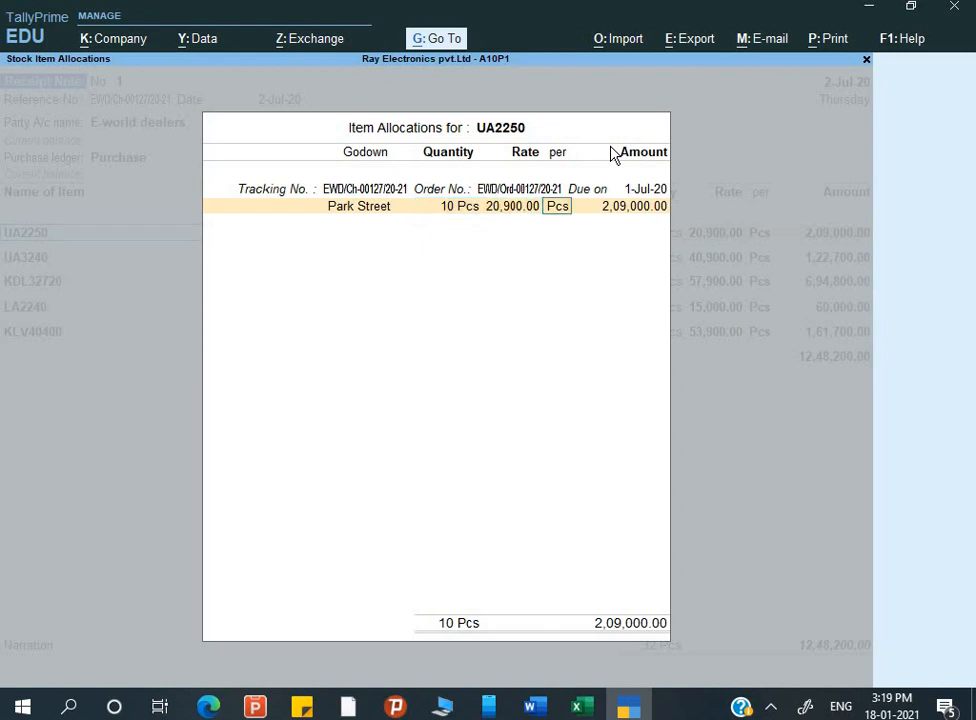
key("Return")
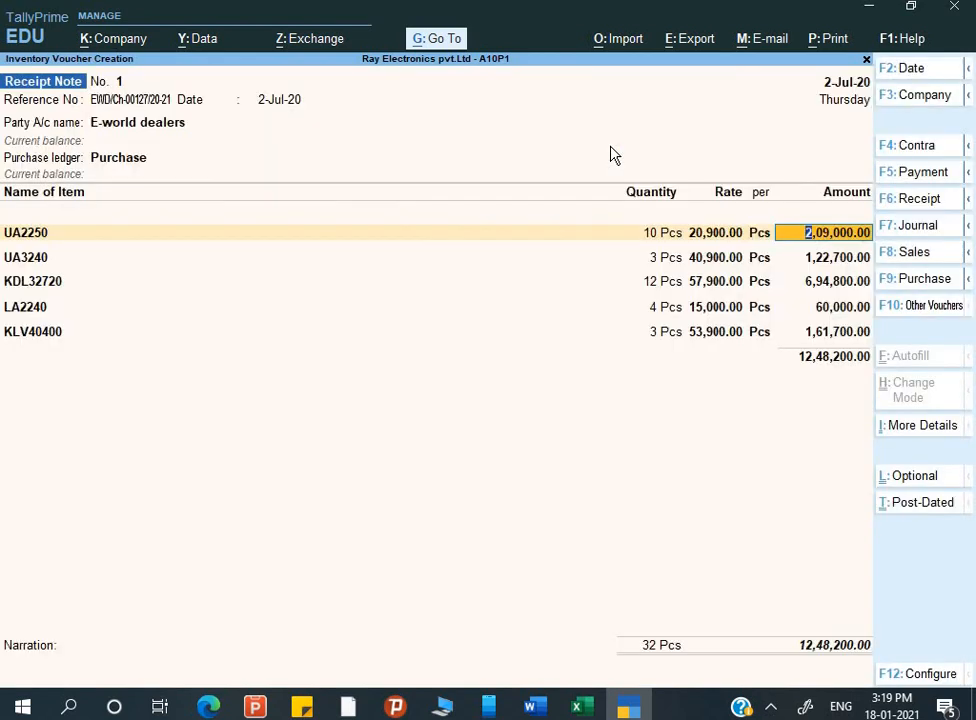
key("Return")
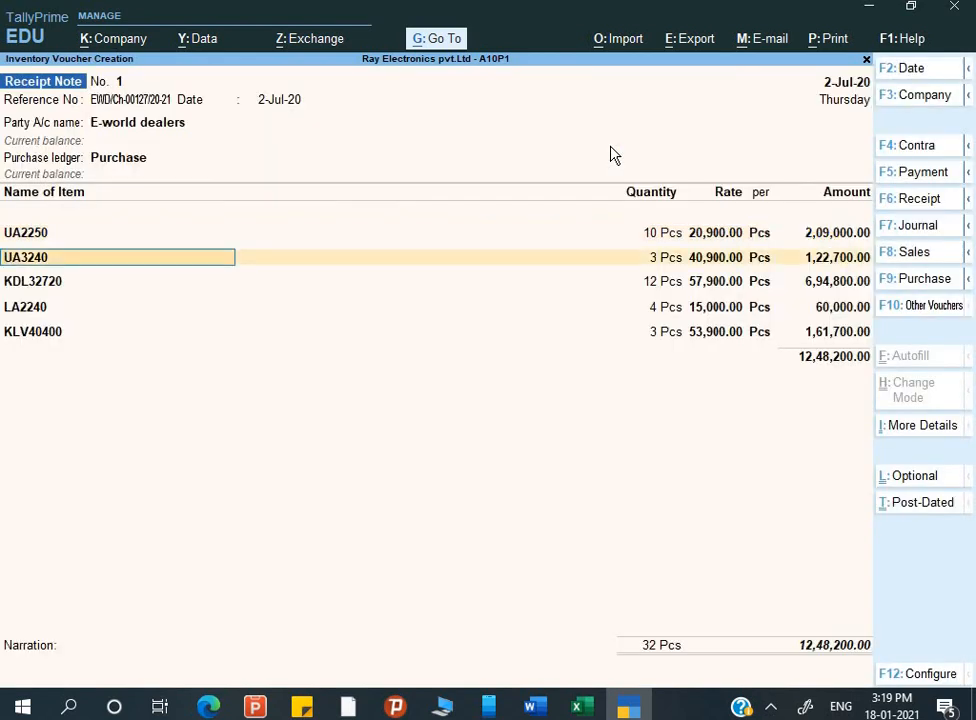
- Check the Q.3 goods in the Word assignment and remove the UA3240 line from the TallyPrime receipt note
key("alt+Tab")
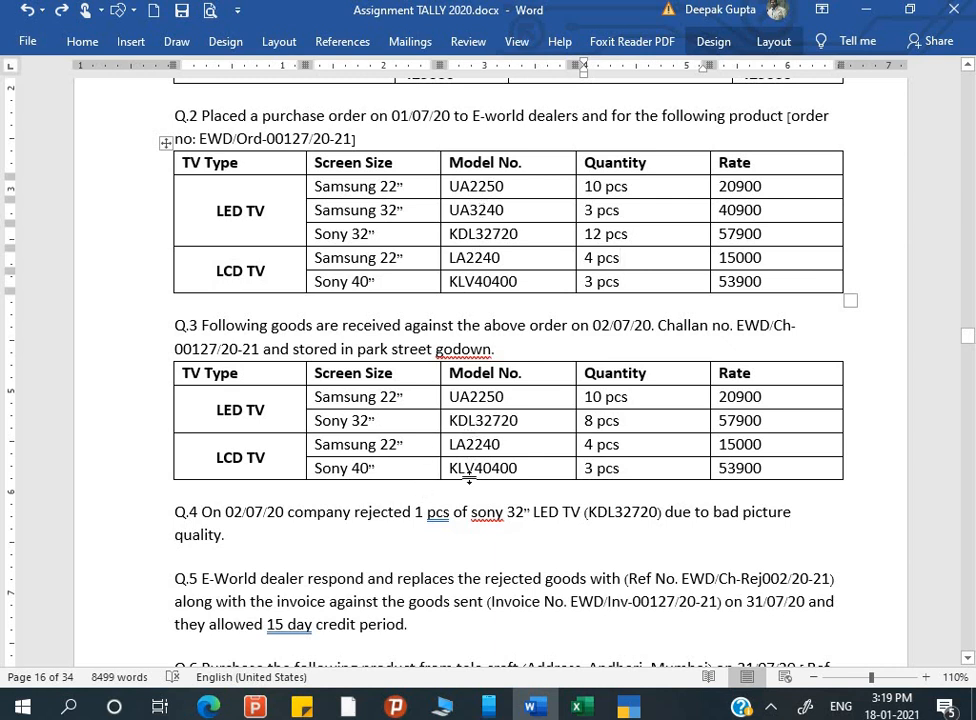
key("alt+Tab")
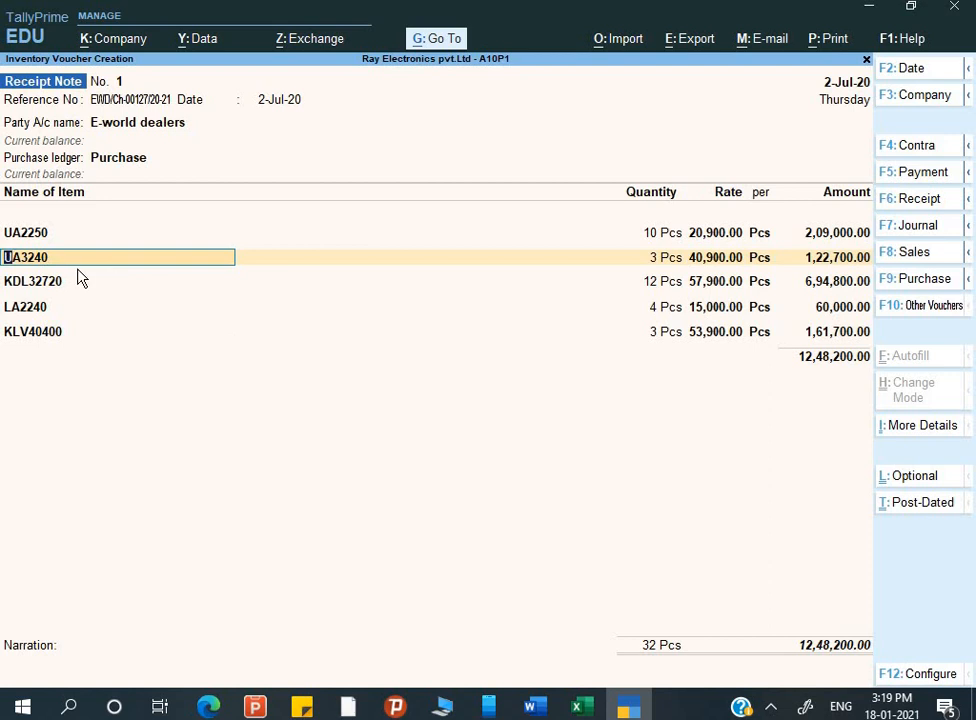
key("BackSpace")
key("Up")
key("Up")
key("Up")
key("Up")
key("Up")
key("Up")
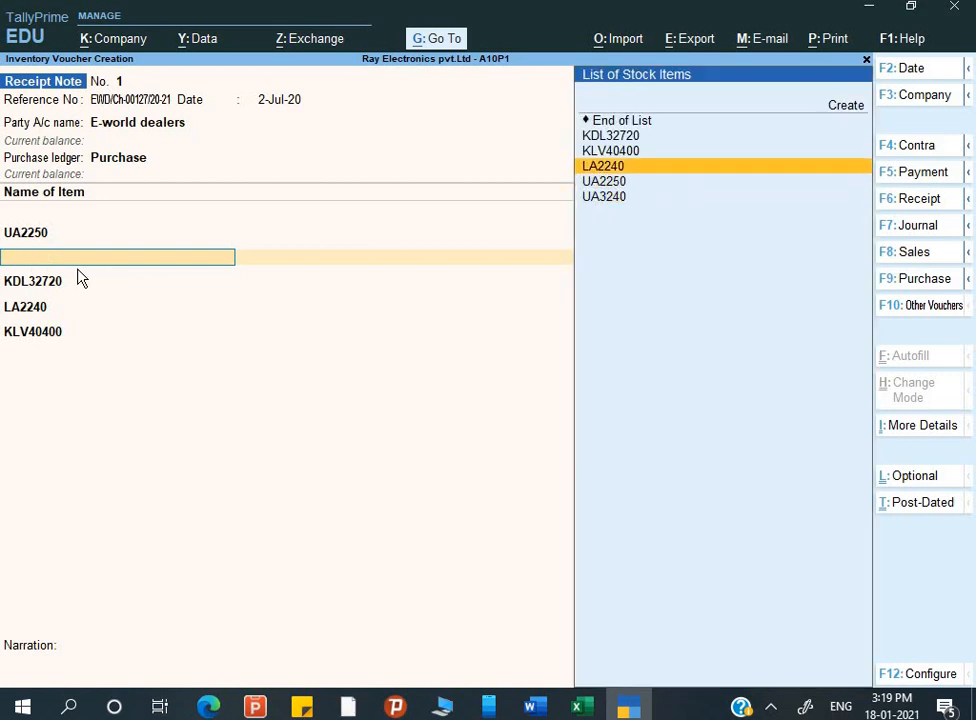
key("Down")
key("Return")
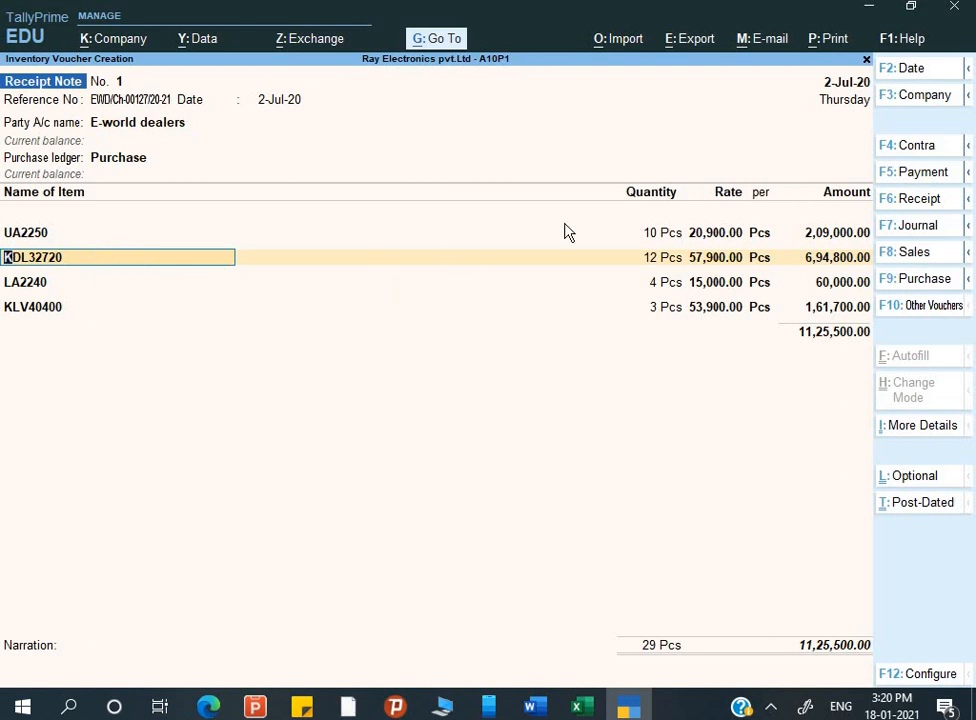
- Check KDL32720's received quantity in Word, then allocate 8 Pcs to the Park Street godown in TallyPrime against the challan and purchase order
key("alt+Tab")
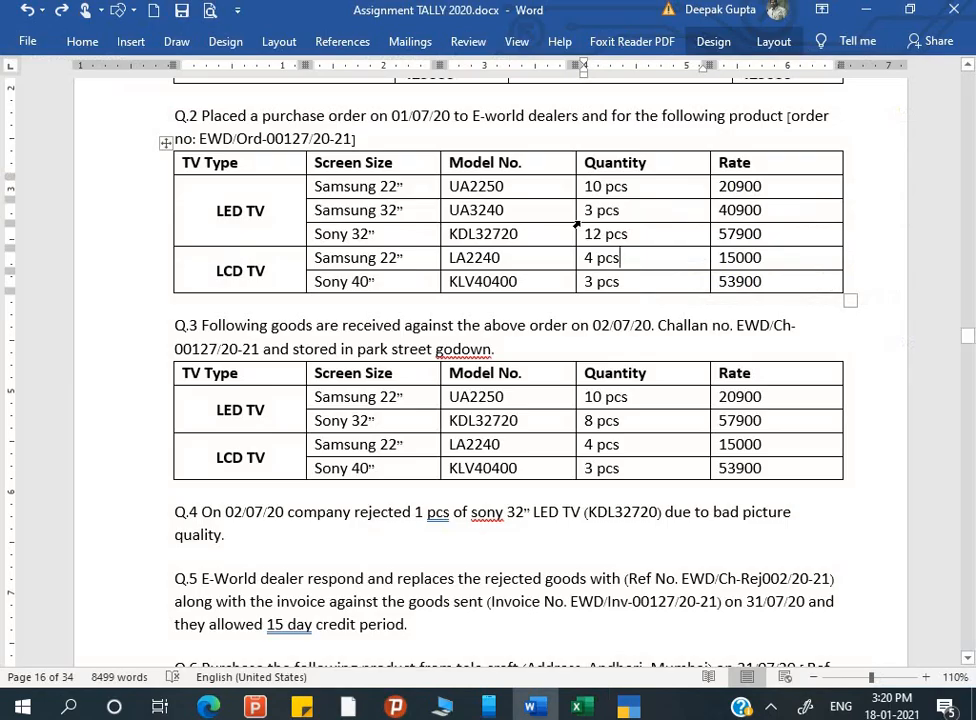
left_click(610, 421)
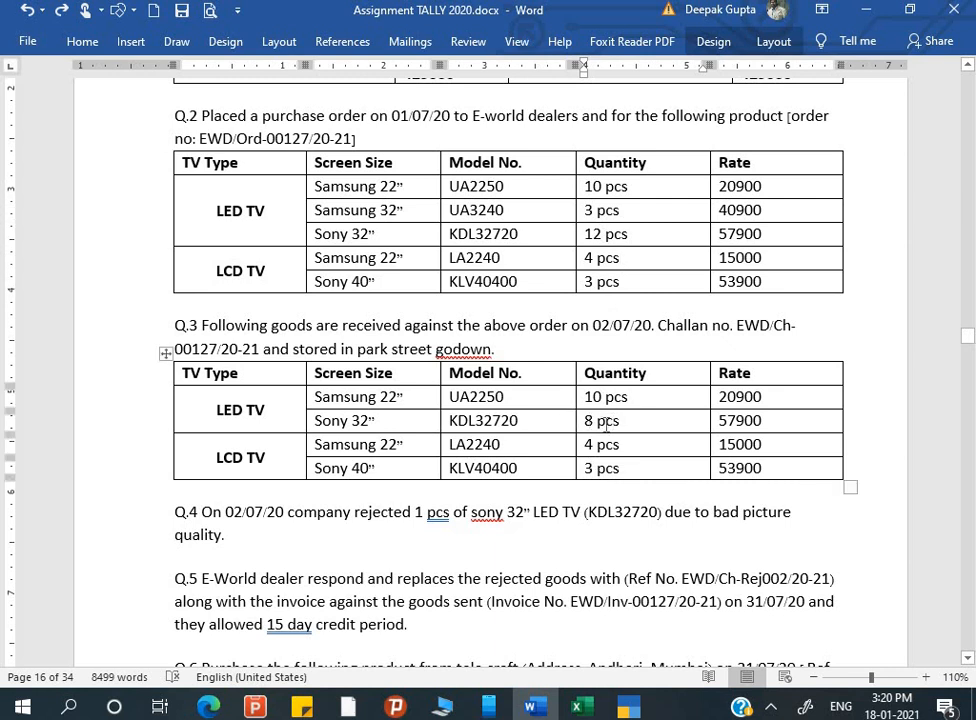
key("alt+Tab")
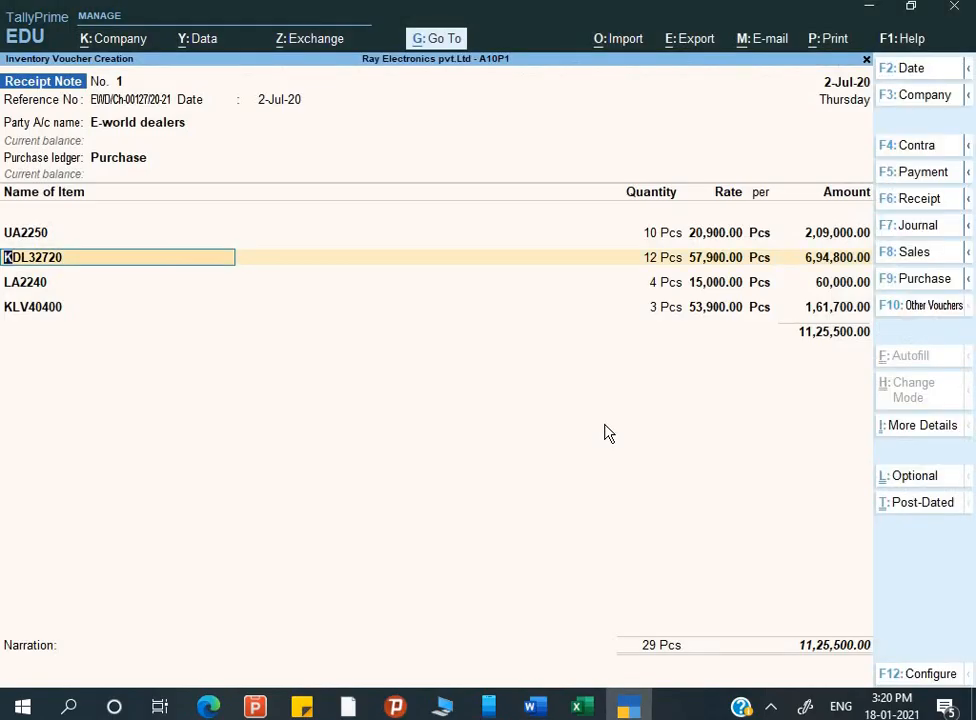
key("Return")
key("Return")
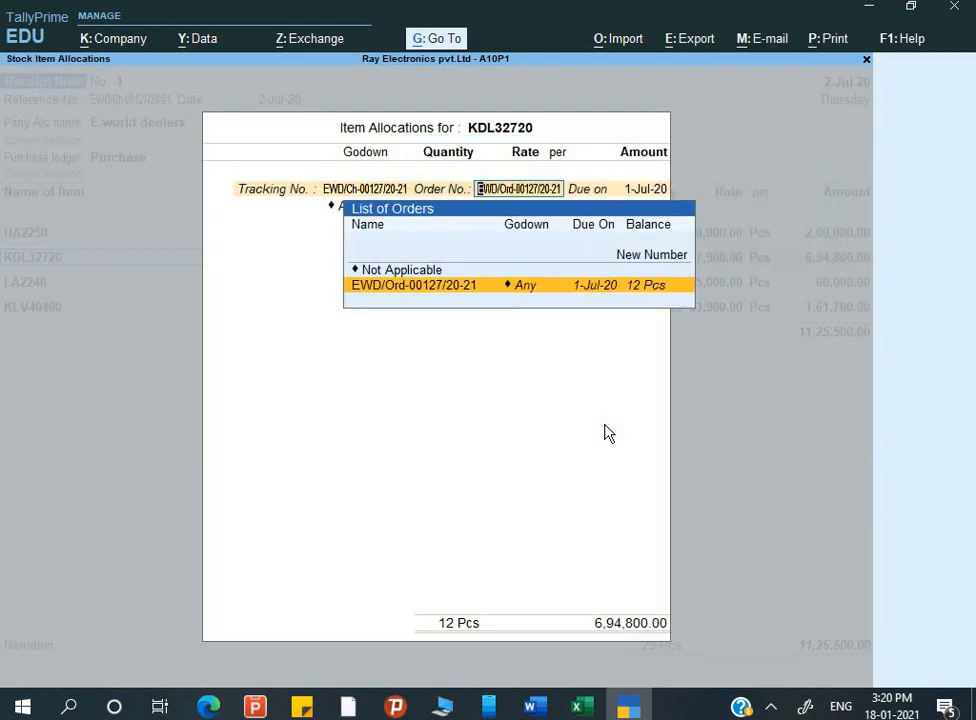
key("Return")
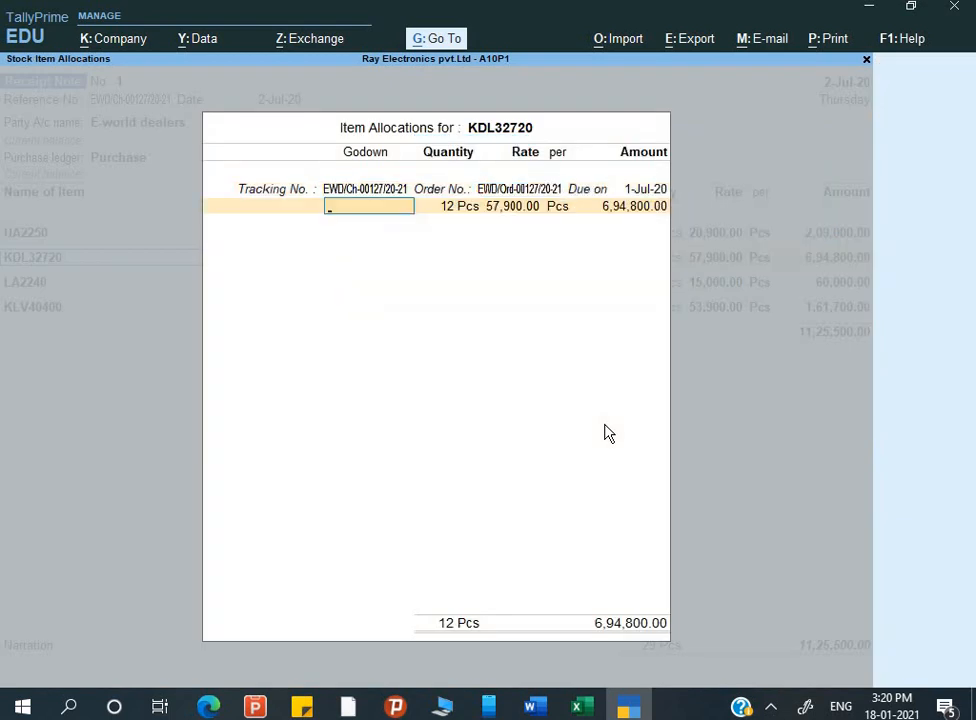
type("P")
key("Return")
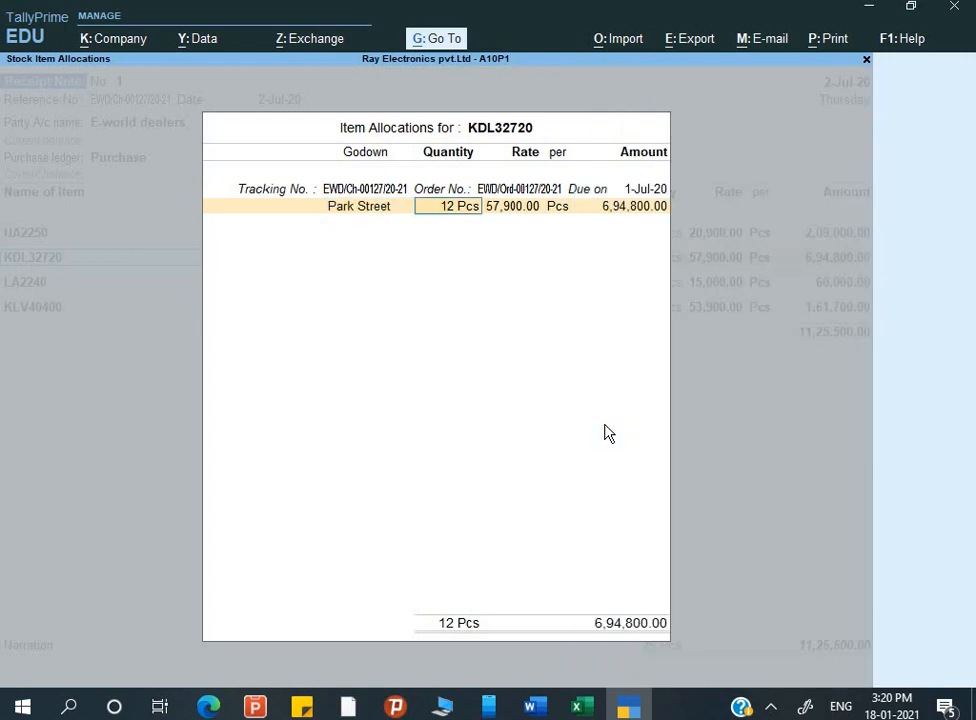
type("8")
key("Return")
key("Return")
key("Return")
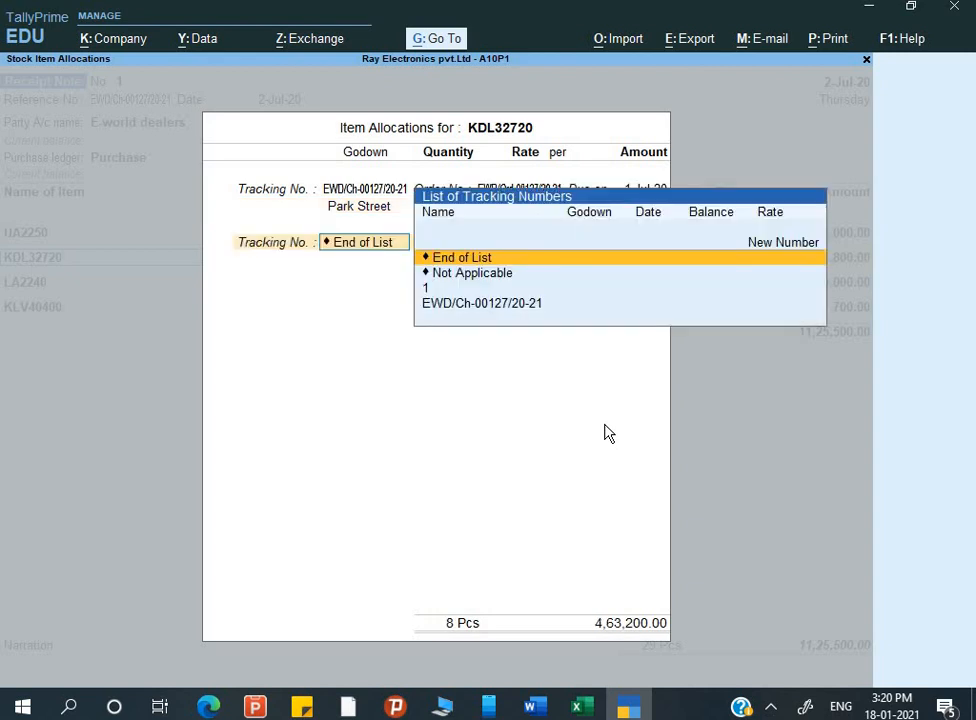
key("Return")
key("Return")
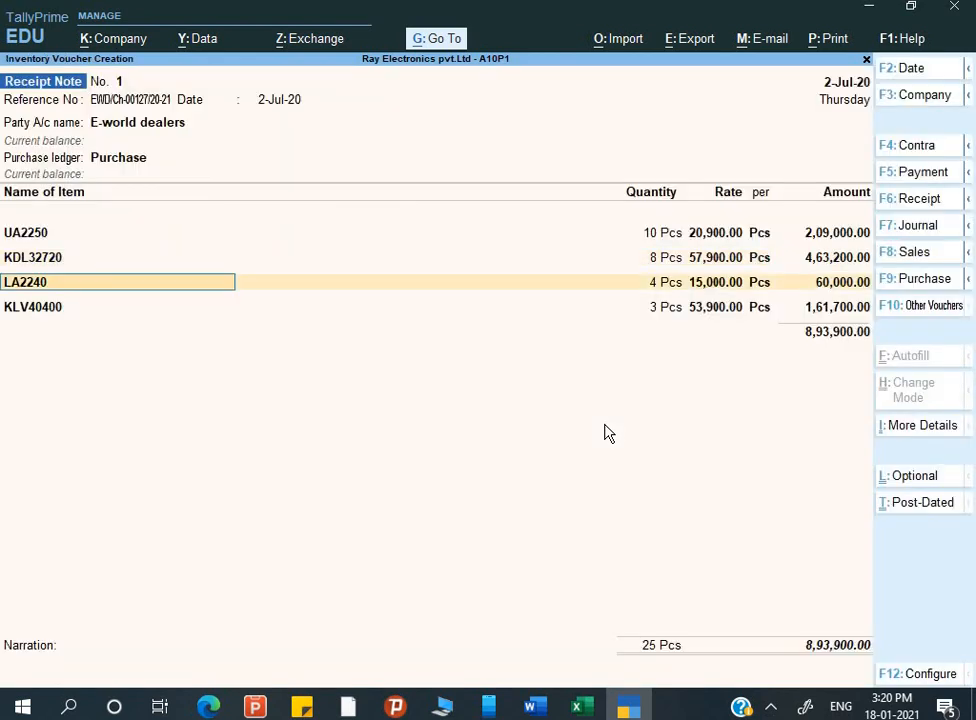
- Check LA2240 in the Word assignment, then allocate its 4 Pcs at 15,000 to the Park Street godown in TallyPrime against the purchase order
key("alt+Tab")
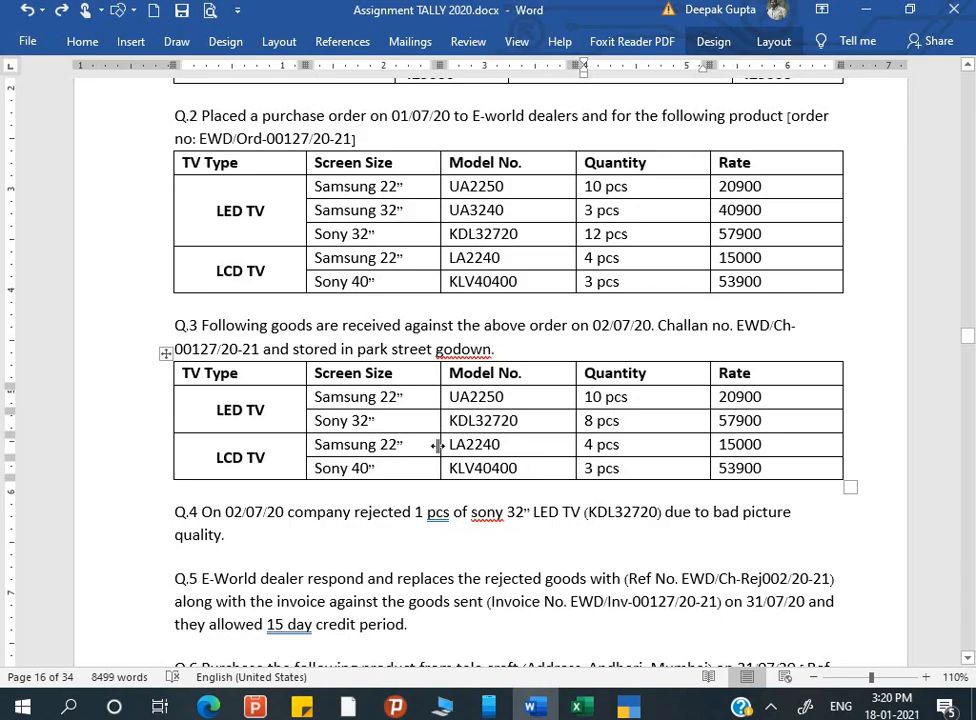
key("alt+Tab")
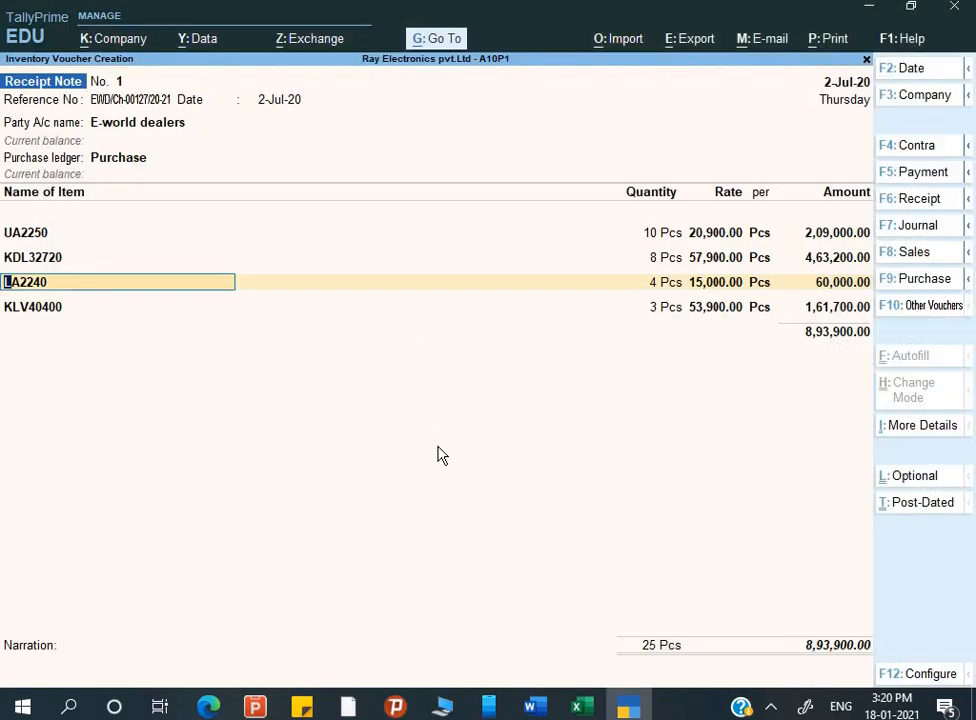
key("Return")
key("Return")
key("Return")
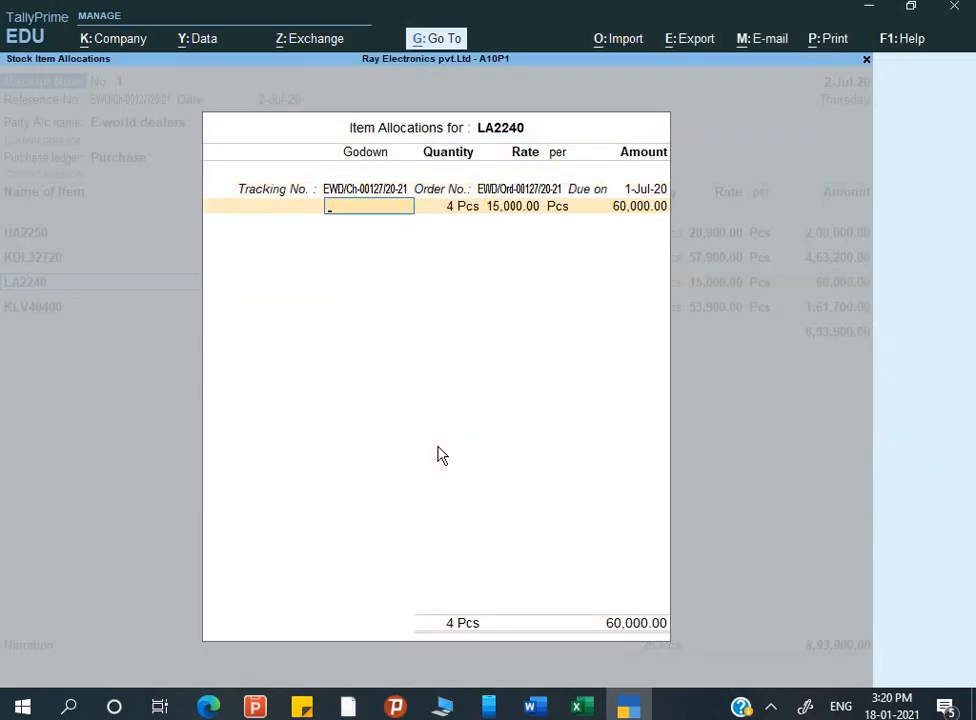
type("P")
key("Return")
key("Return")
key("Return")
key("Return")
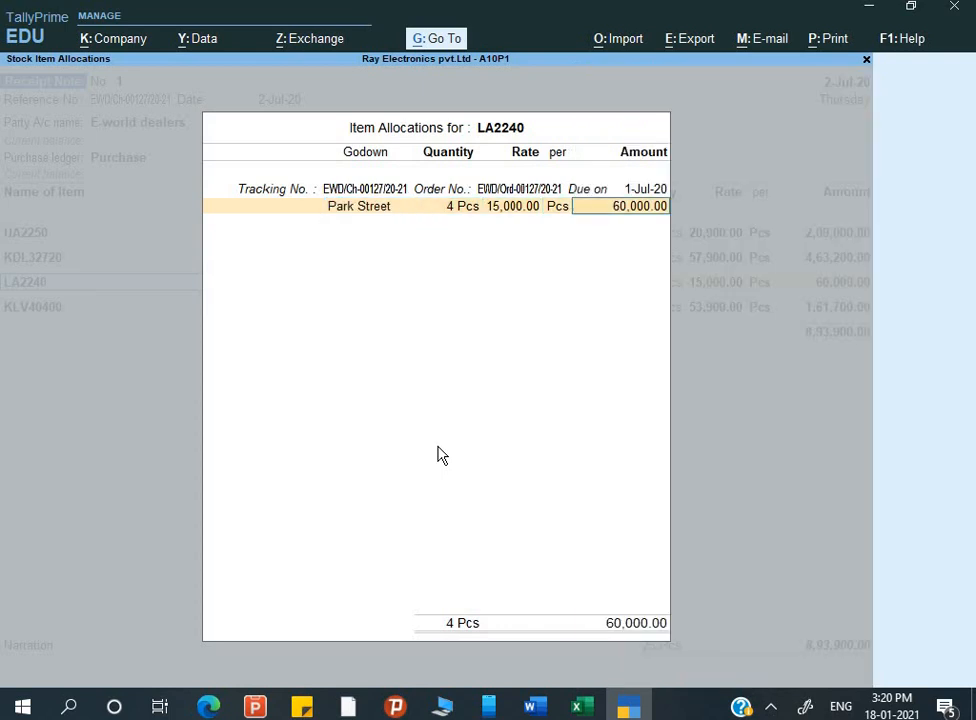
key("Return")
key("Return")
key("Return")
- Allocate 3 Pcs of KLV40400 at 53,900 to the Park Street godown, tracked by the challan number against the purchase order
key("Return")
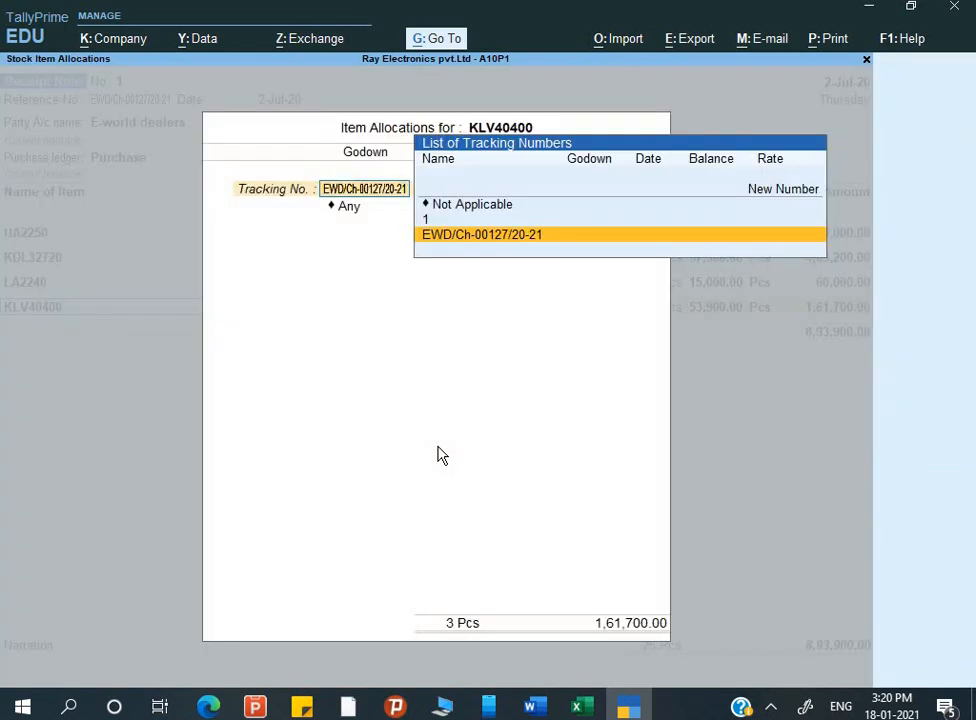
key("Return")
key("Return")
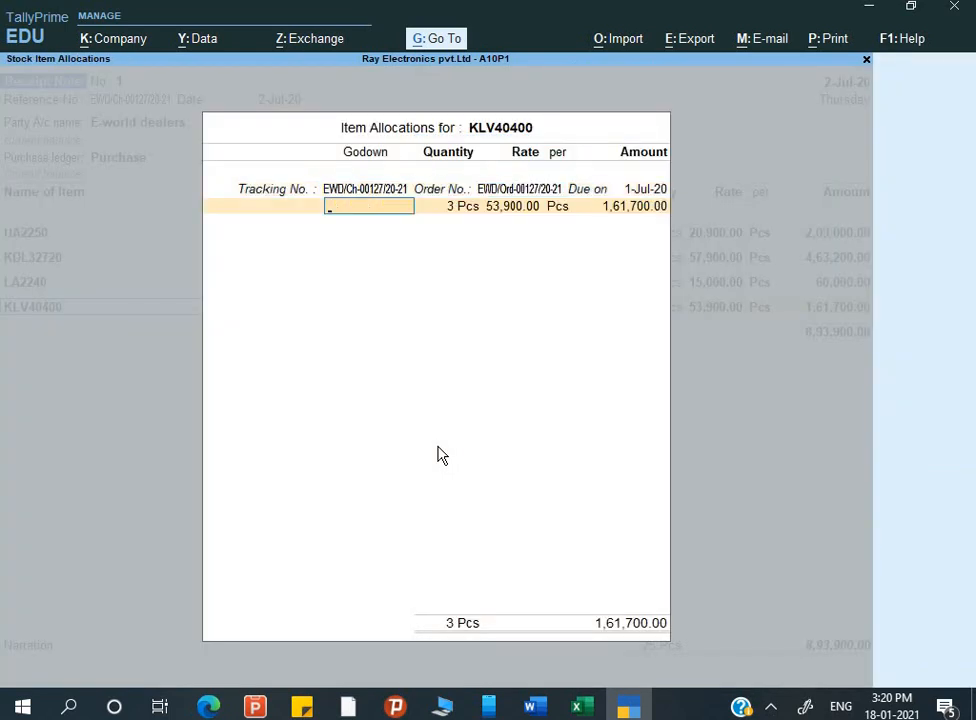
type("P")
key("Return")
key("Return")
key("Return")
key("Return")
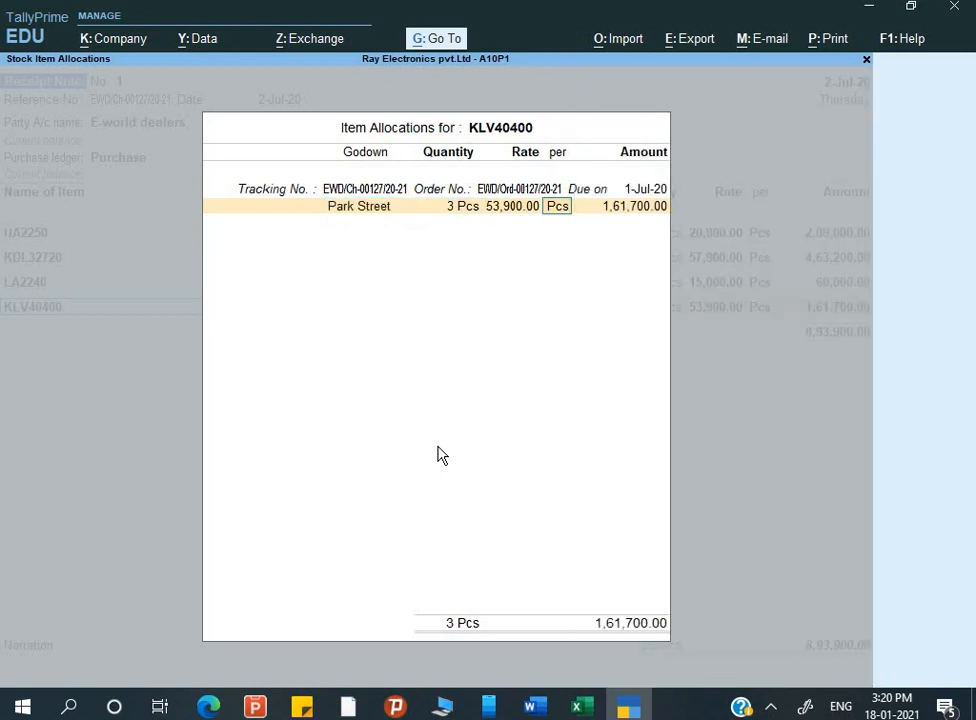
key("Return")
key("Return")
key("Return")
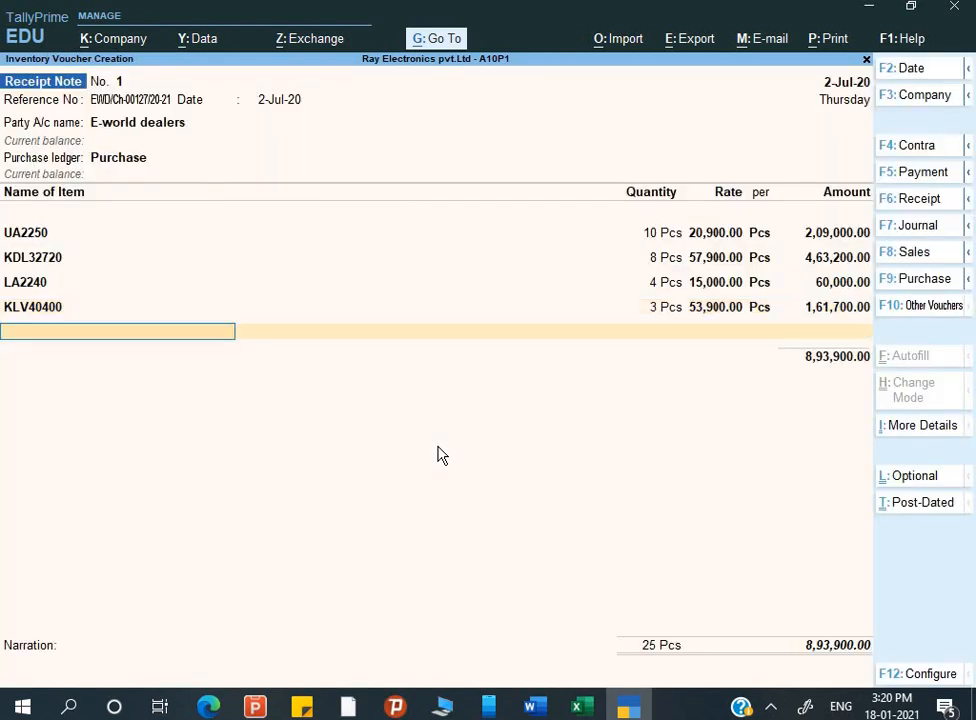
- End the item list, add the narration "Being ordered goods rec.", save the receipt note, and leave voucher creation
key("Return")
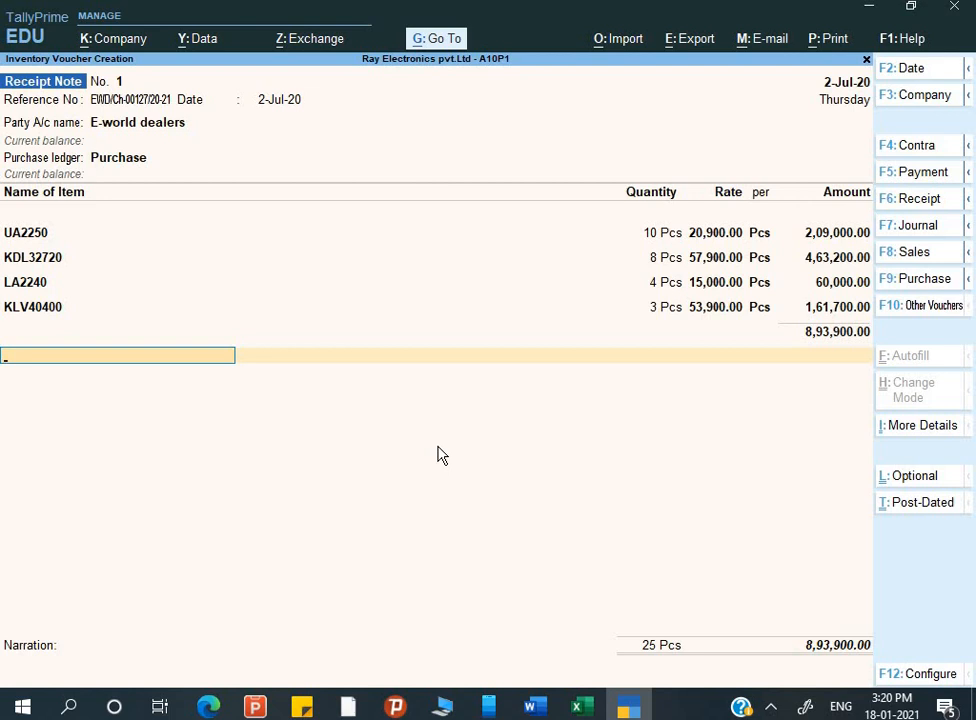
key("Return")
key("Return")
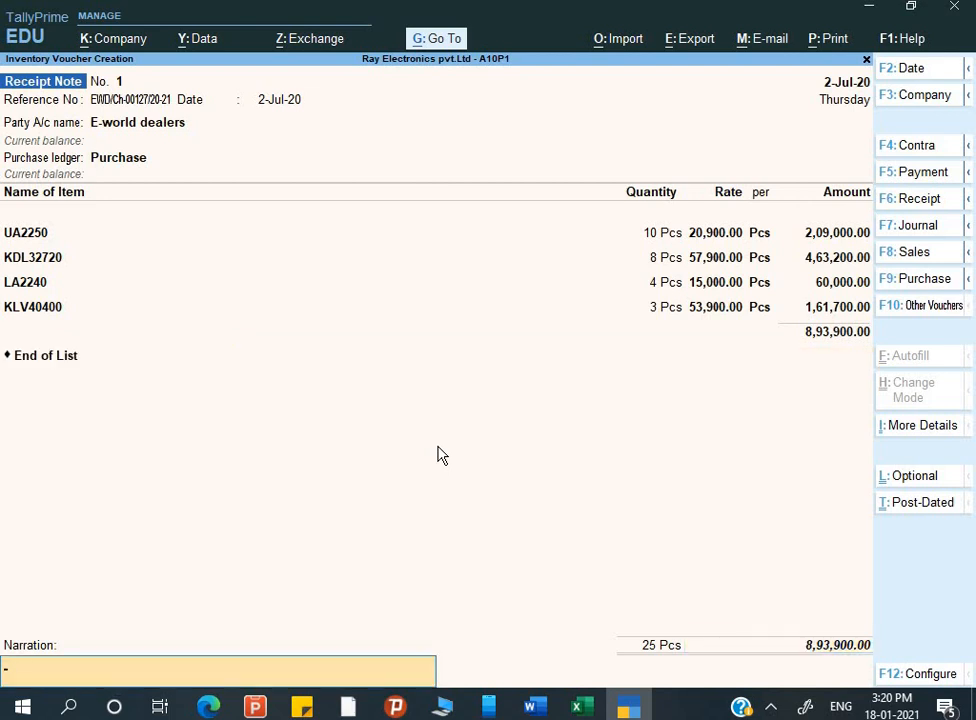
type("Being ordered goods rec.")
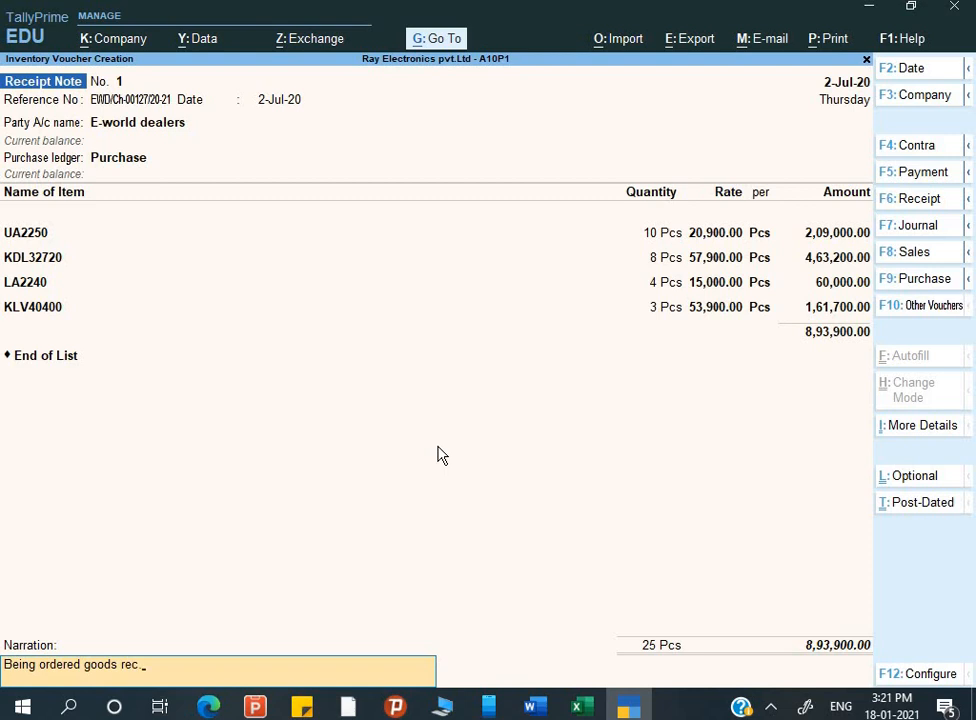
key("Return")
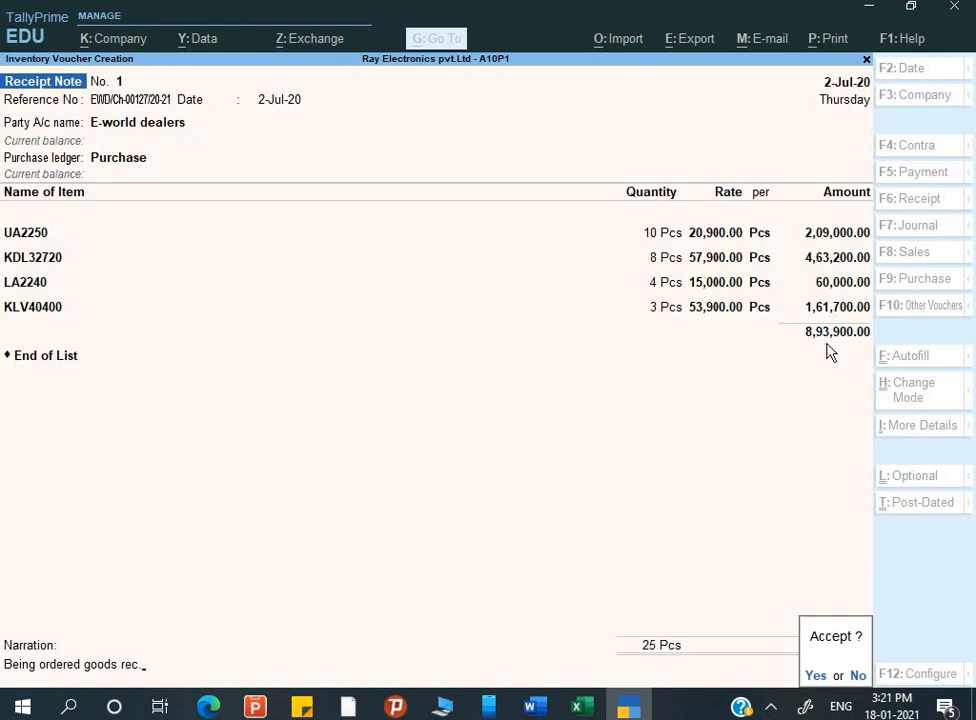
key("Return")
key("Escape")
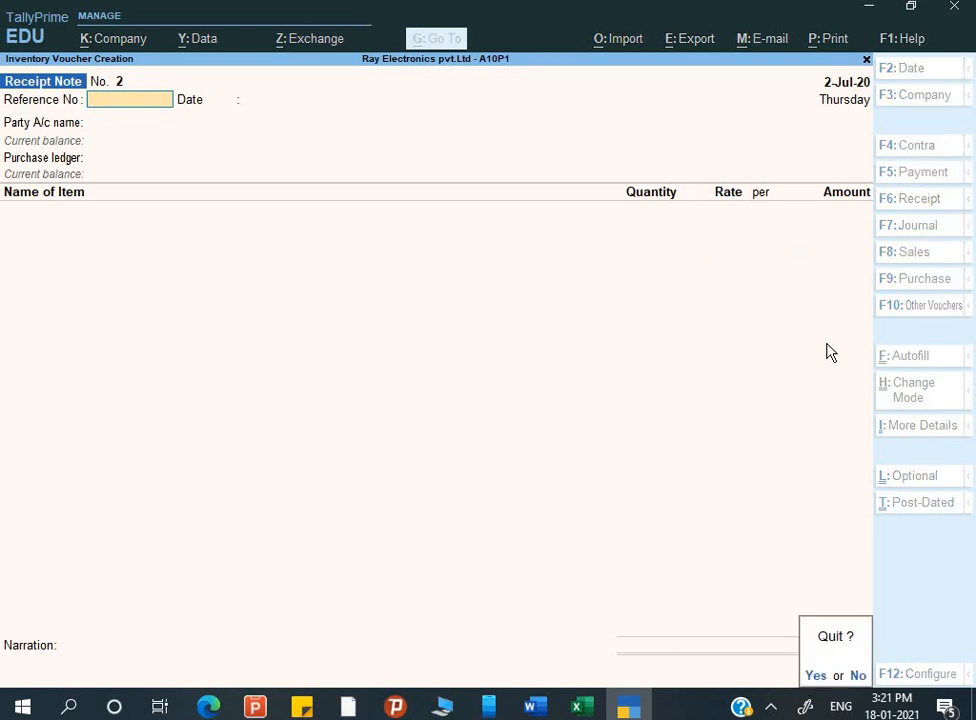
key("Return")
- Open the Inventory Books reports from the additional reports of the Gateway of Tally
key("Up")
key("Up")
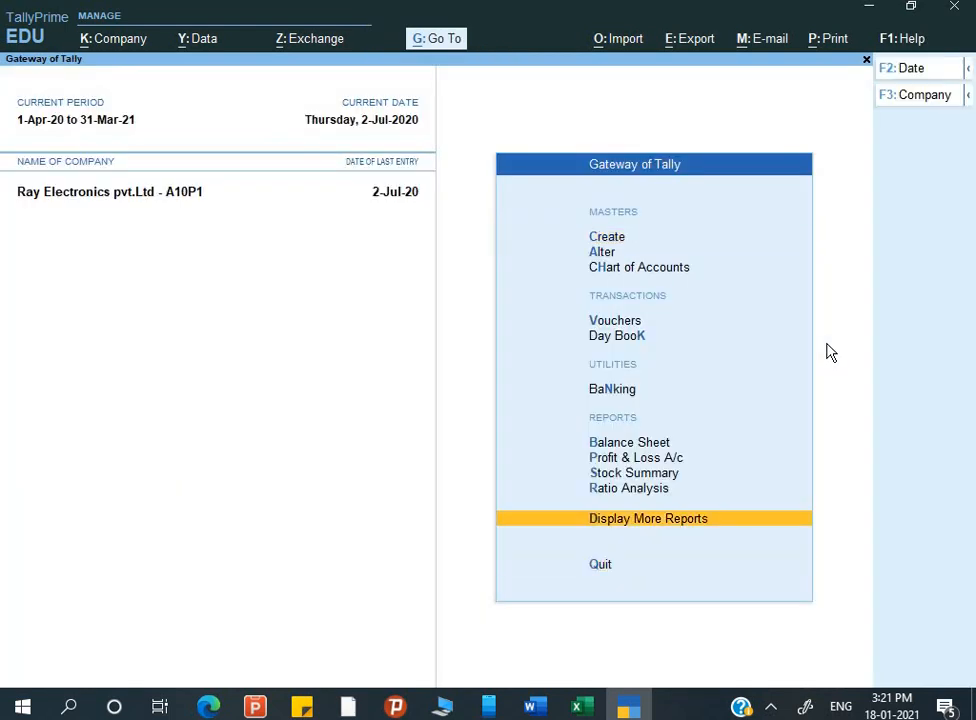
key("Return")
key("Down")
key("Down")
key("Down")
key("Down")
key("Down")
key("Down")
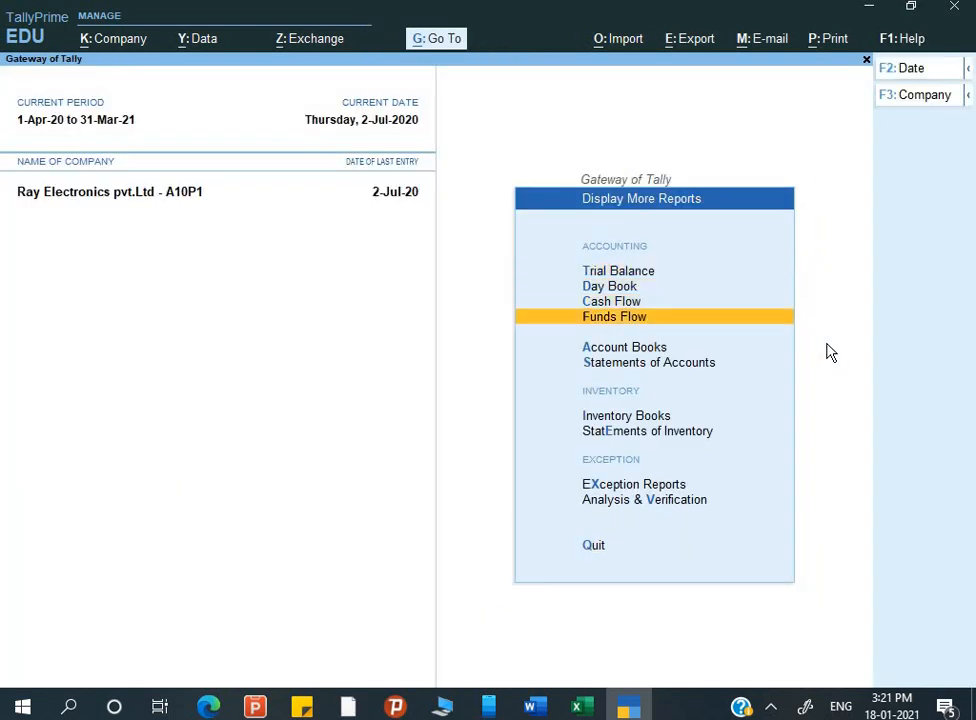
key("Return")
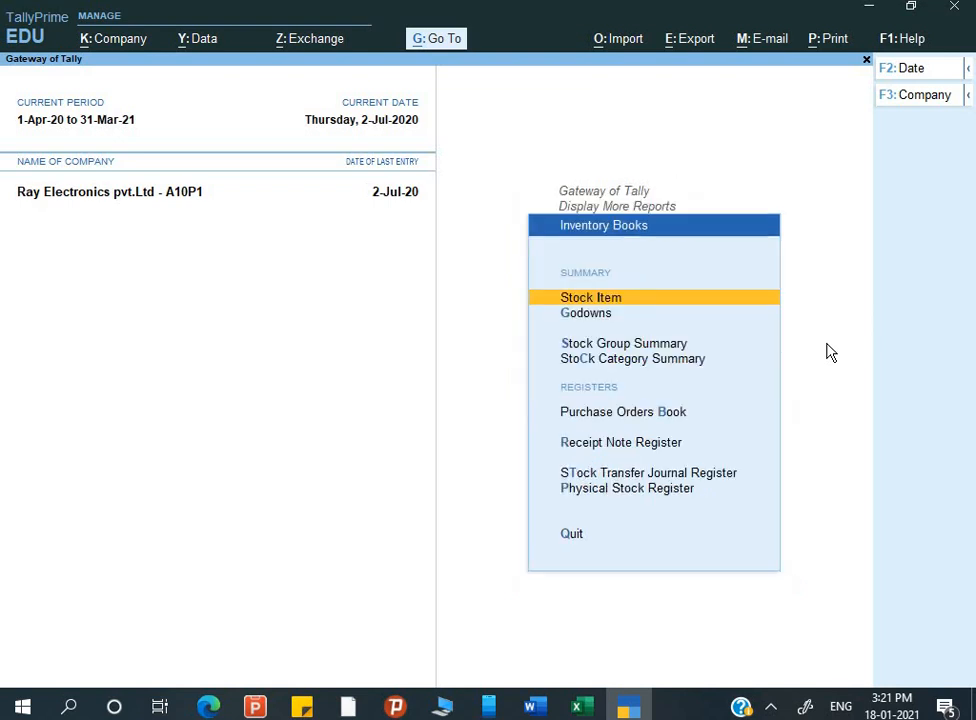
- View the 2-Jul-20 receipt note through July in the Receipt Note Register, and return to the additional reports
key("Down")
key("Down")
key("Down")
key("Down")
key("Down")
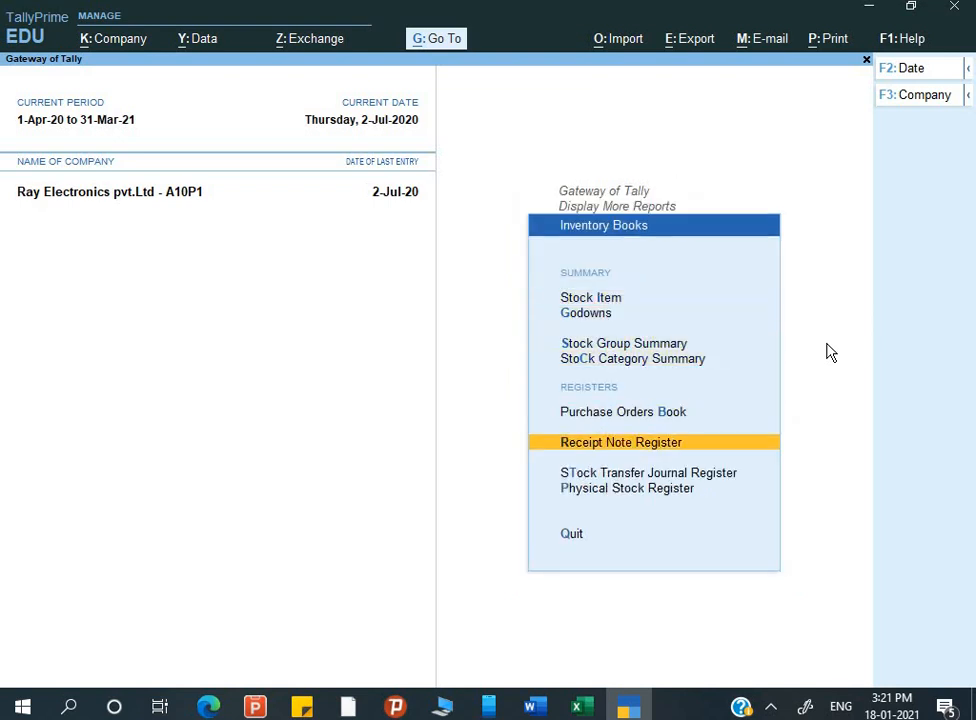
key("Up")
key("Down")
key("Return")
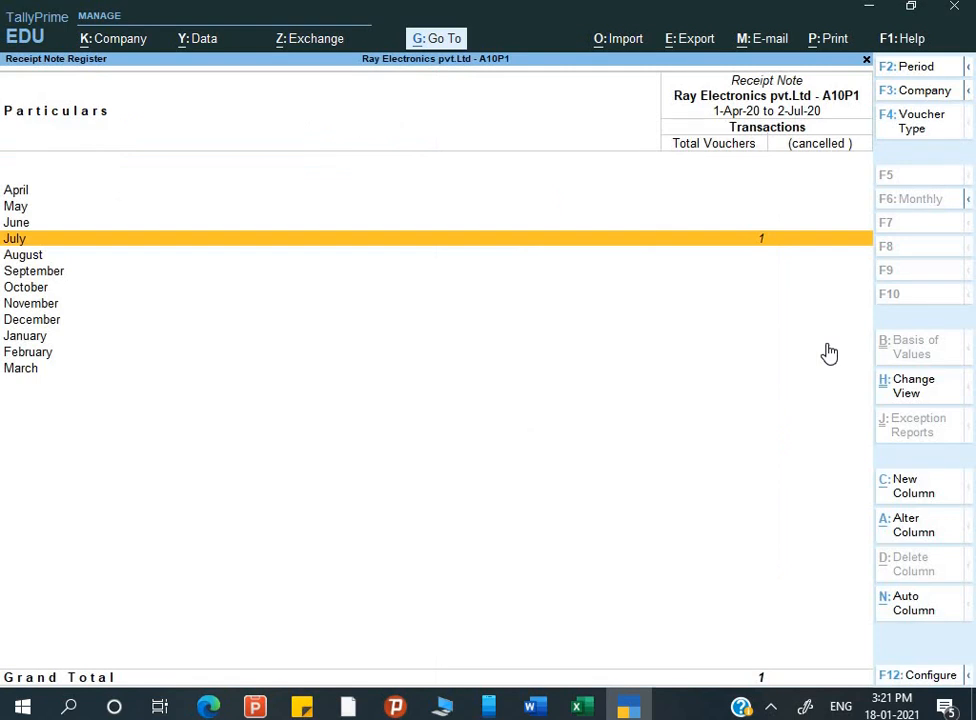
key("Return")
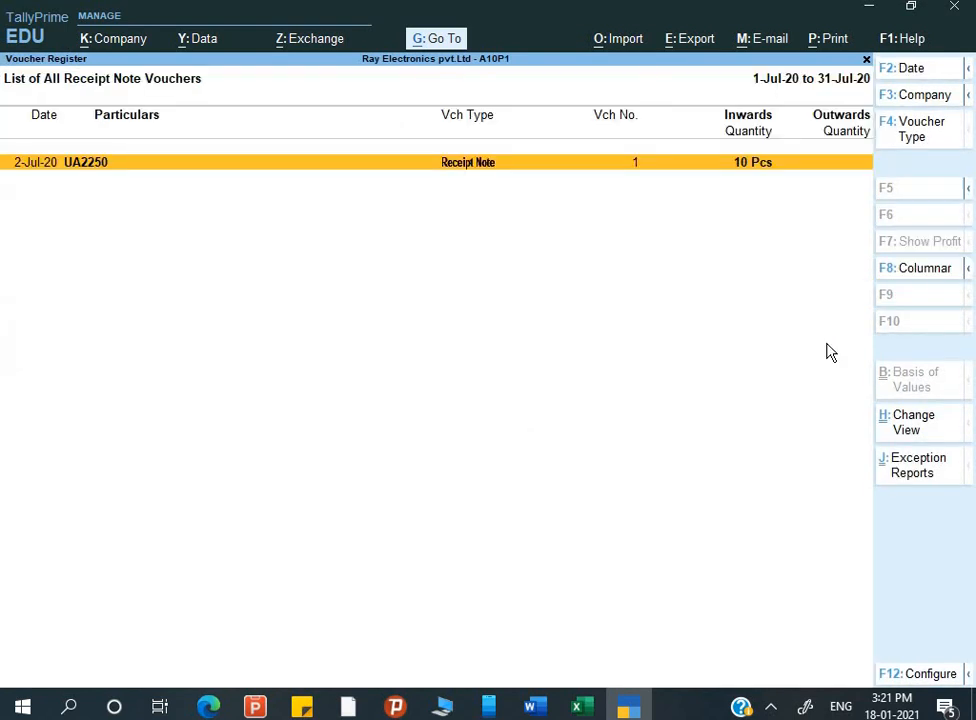
key("Return")
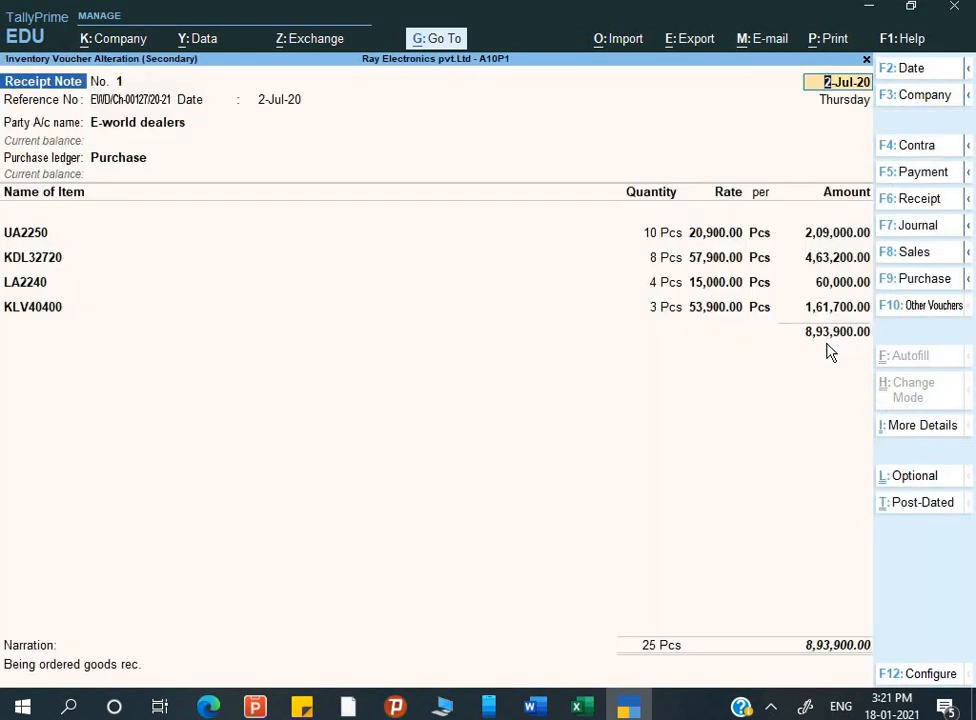
key("Escape")
key("Escape")
key("Escape")
key("Escape")
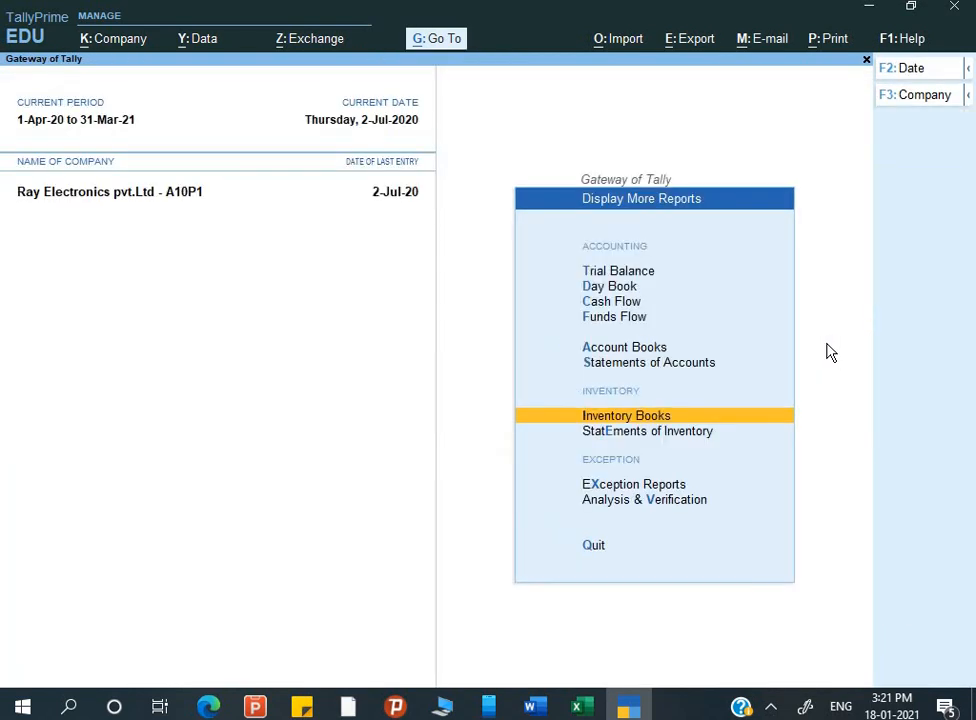
- Open the Purchase Order Outstandings reports from the Statements of Inventory
key("Down")
key("Return")
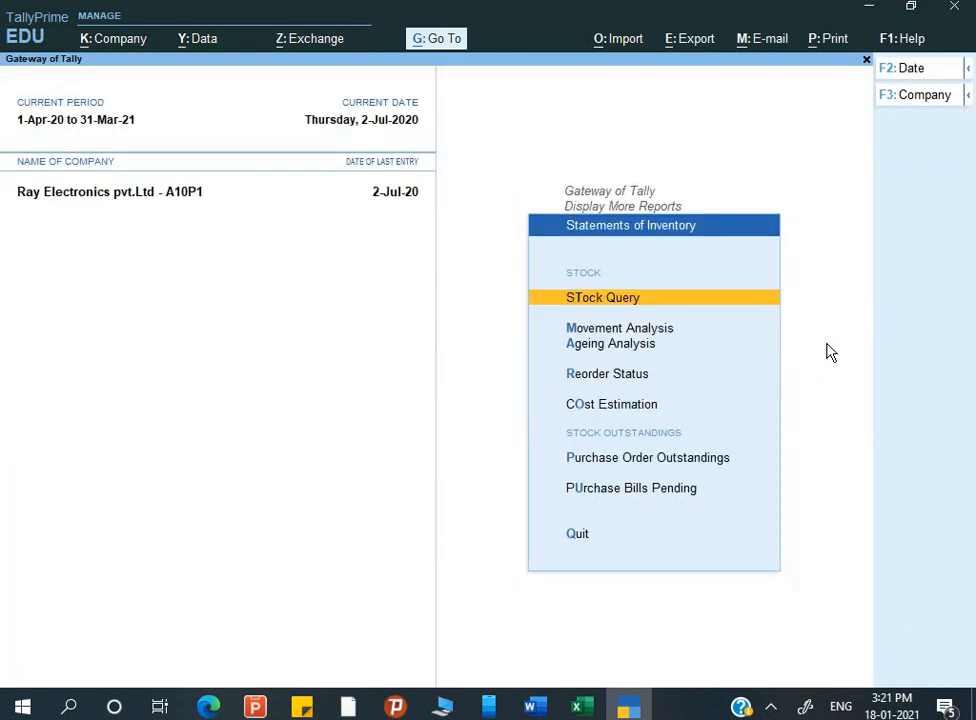
key("Down")
key("Down")
key("Down")
key("Down")
key("Down")
key("Down")
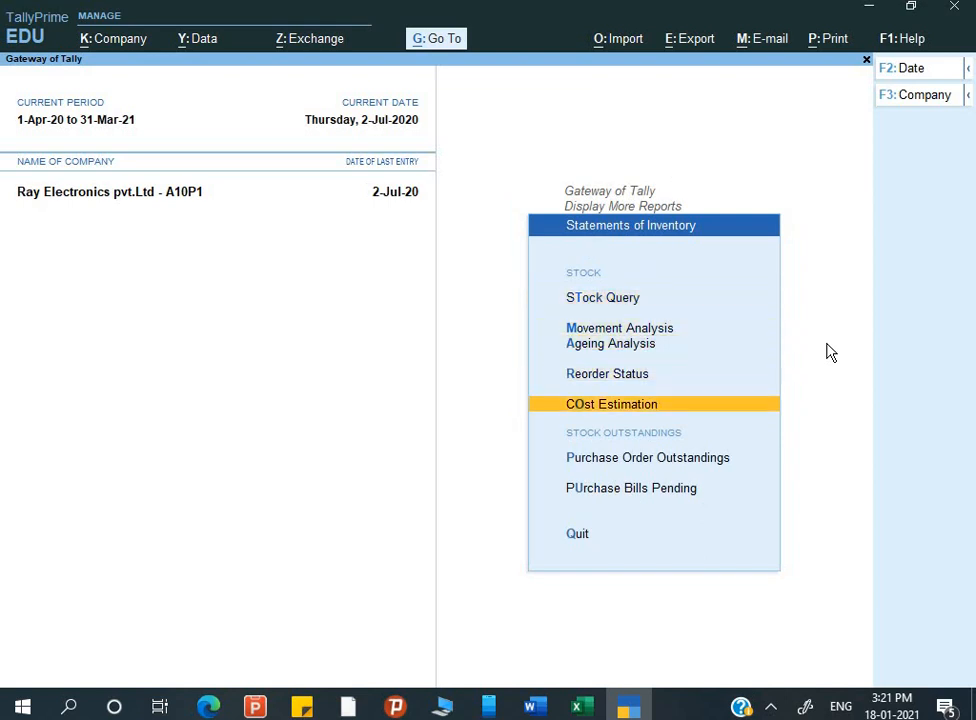
key("Up")
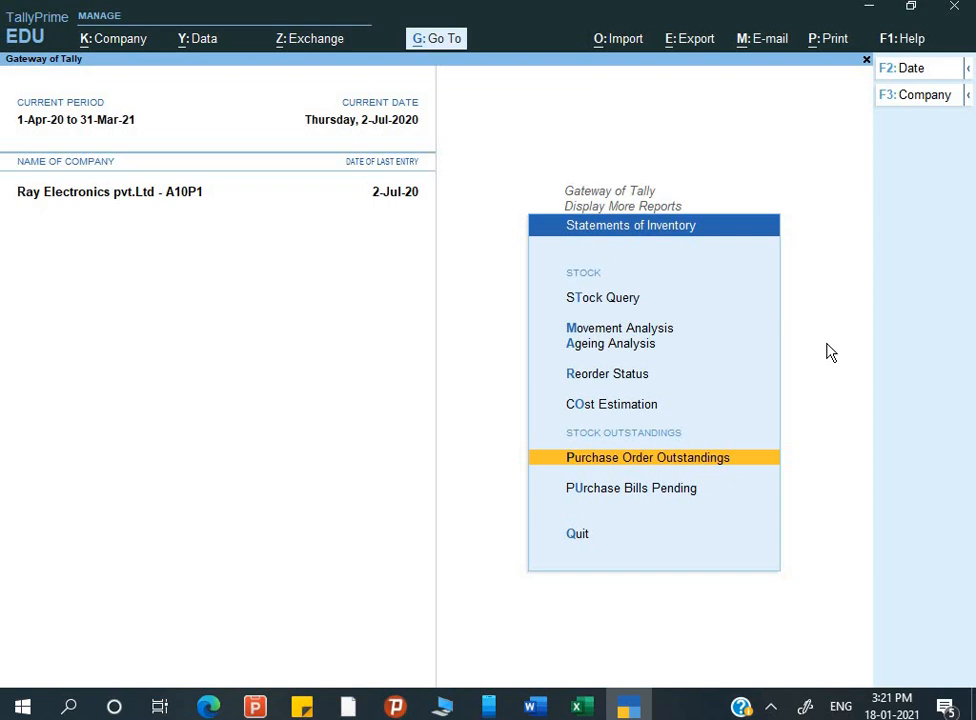
key("Return")
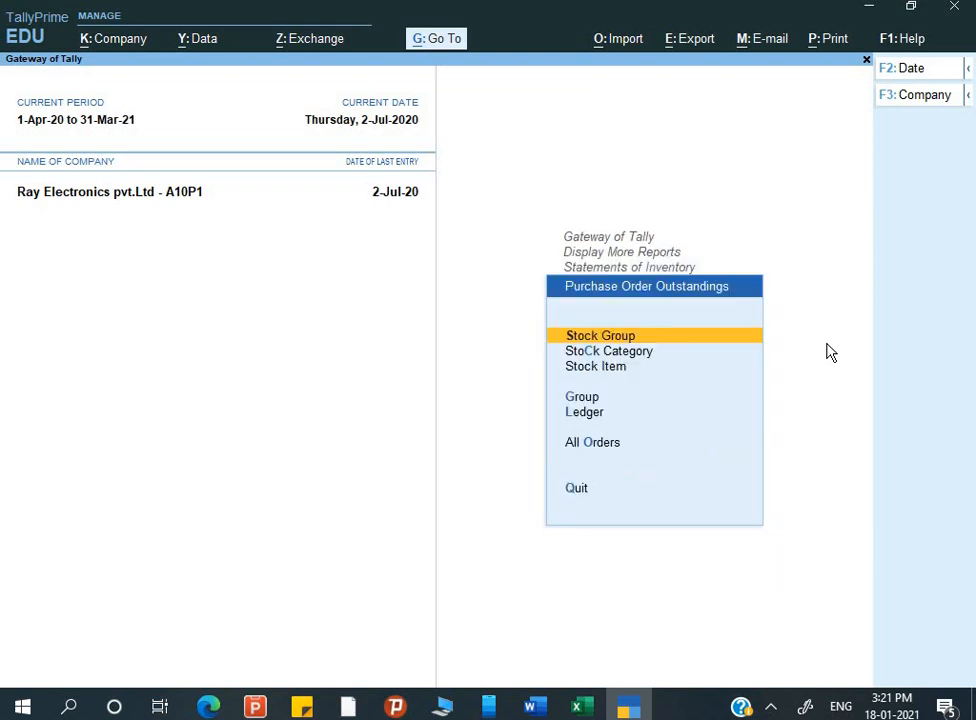
- View the outstanding quantities for all purchase orders, and return to the Statements of Inventory
key("Down")
key("Down")
key("Down")
key("Down")
key("Down")
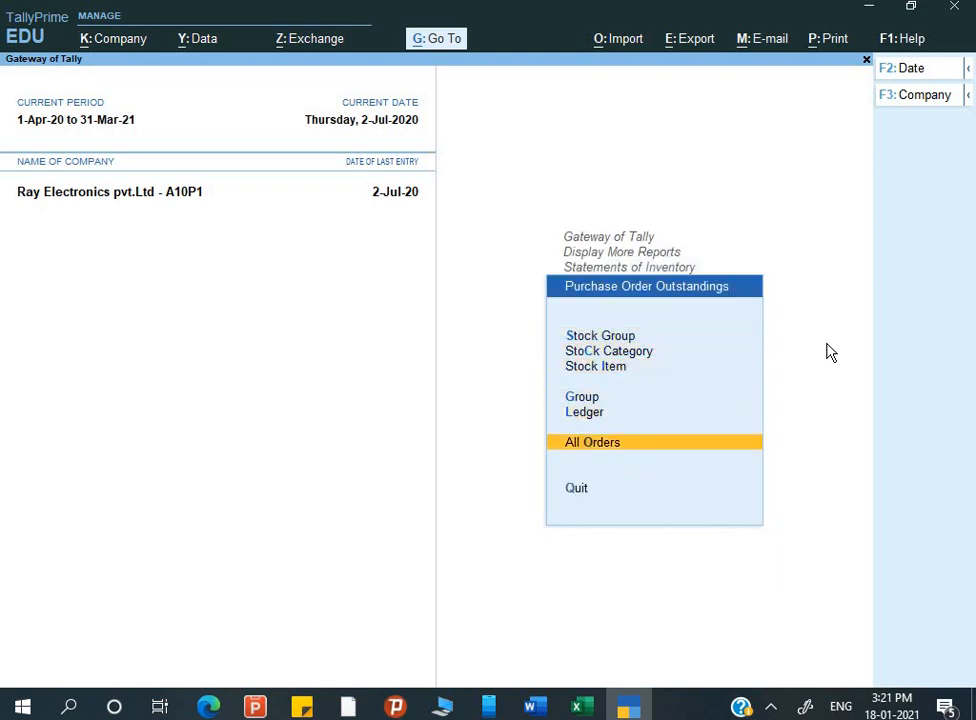
key("Up")
key("Up")
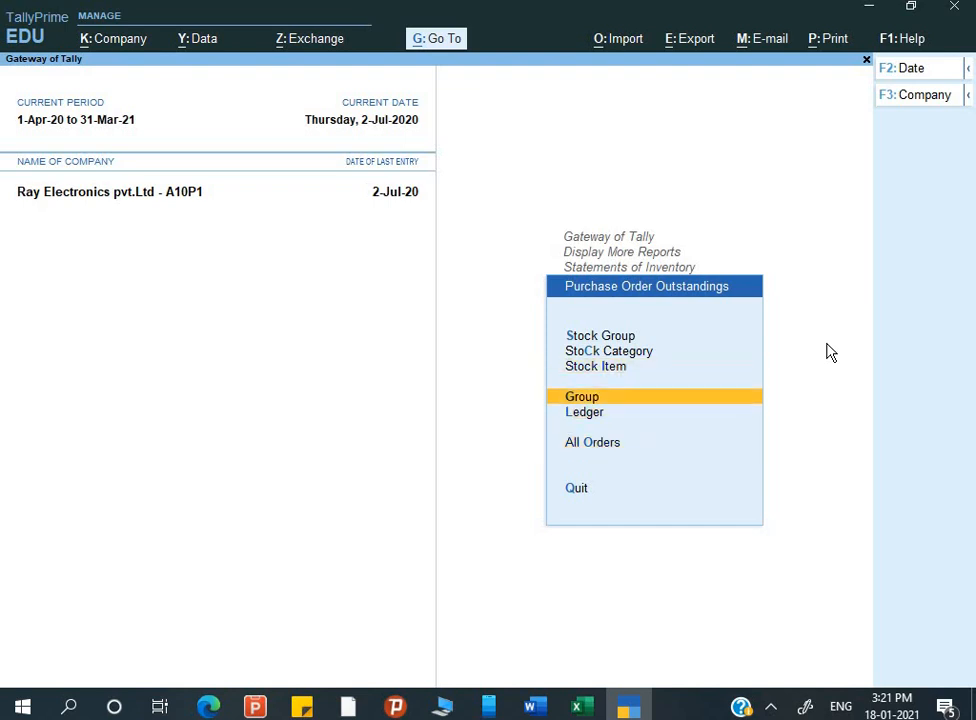
key("Down")
key("Down")
key("Return")
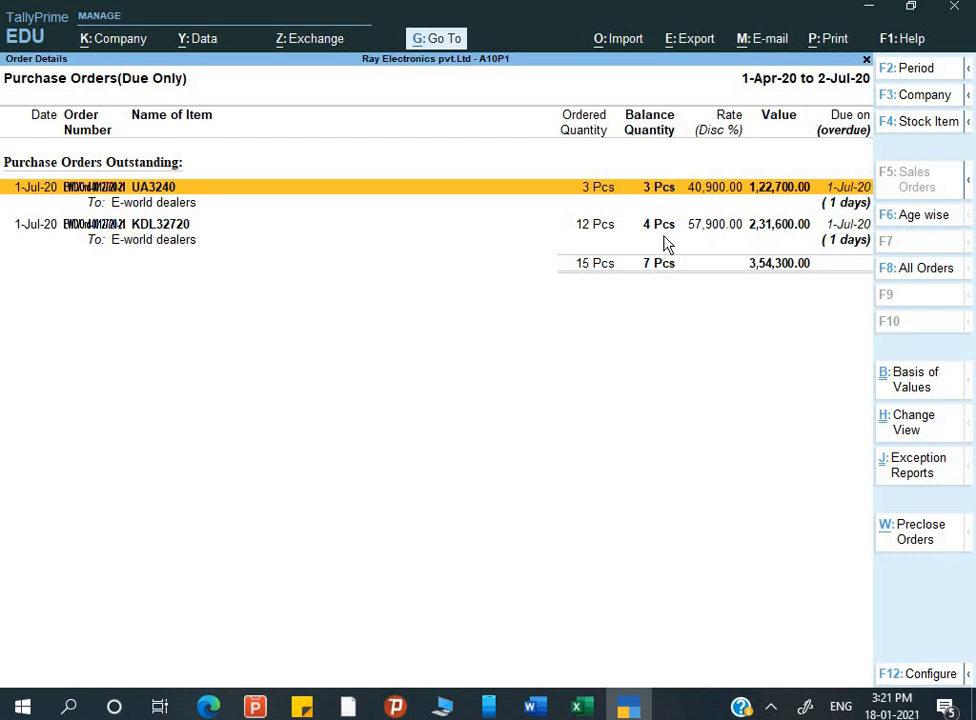
key("Escape")
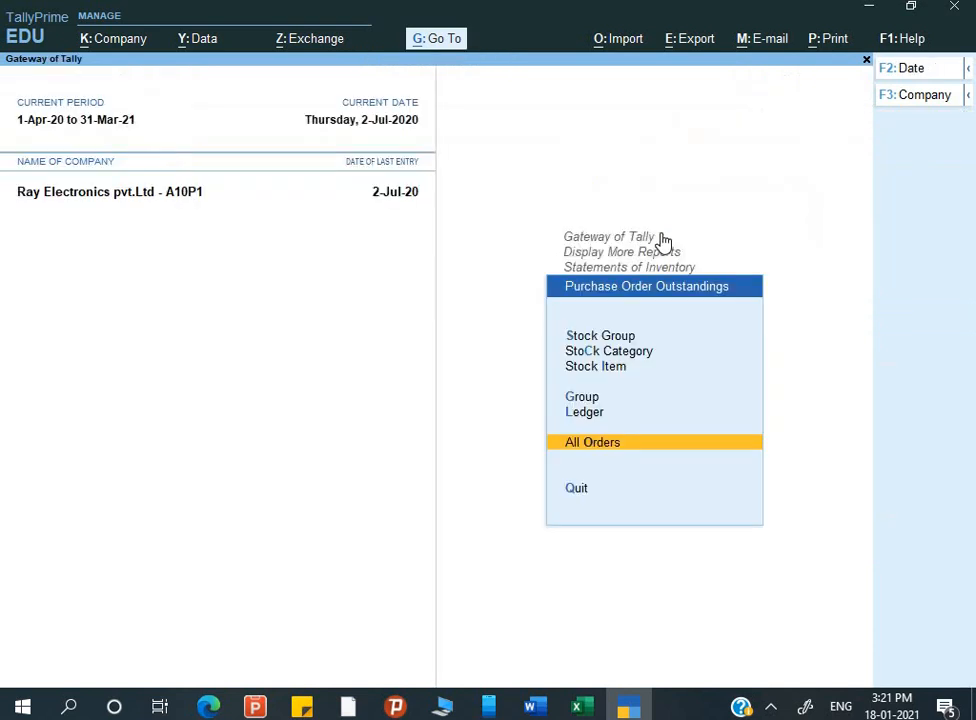
key("Escape")
- View the Purchase Bills Pending report, and return to the Gateway of Tally
key("Down")
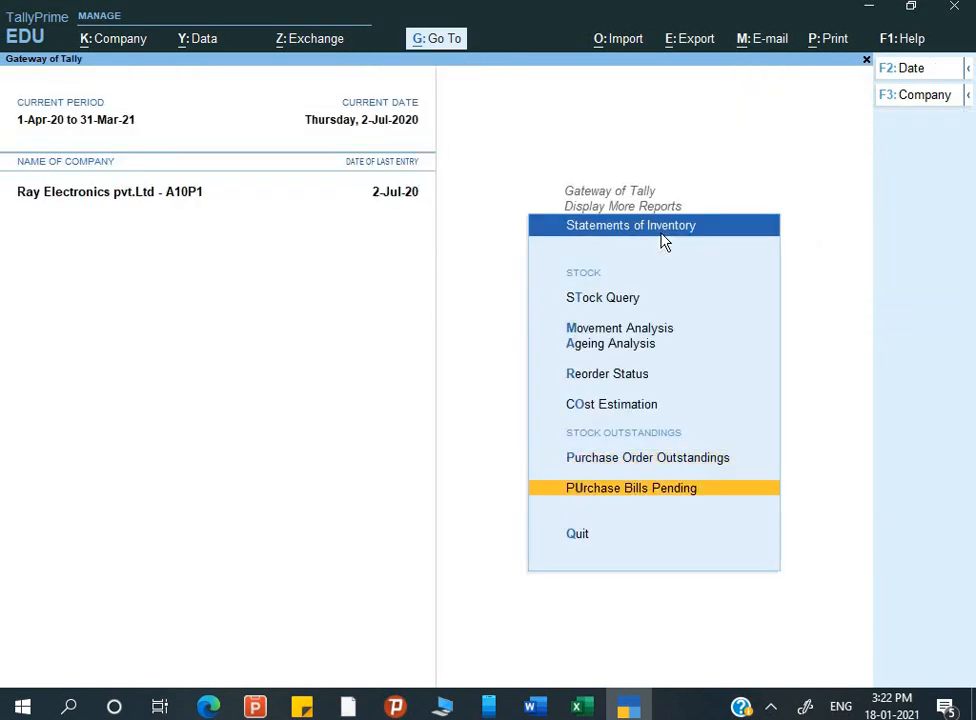
key("Return")
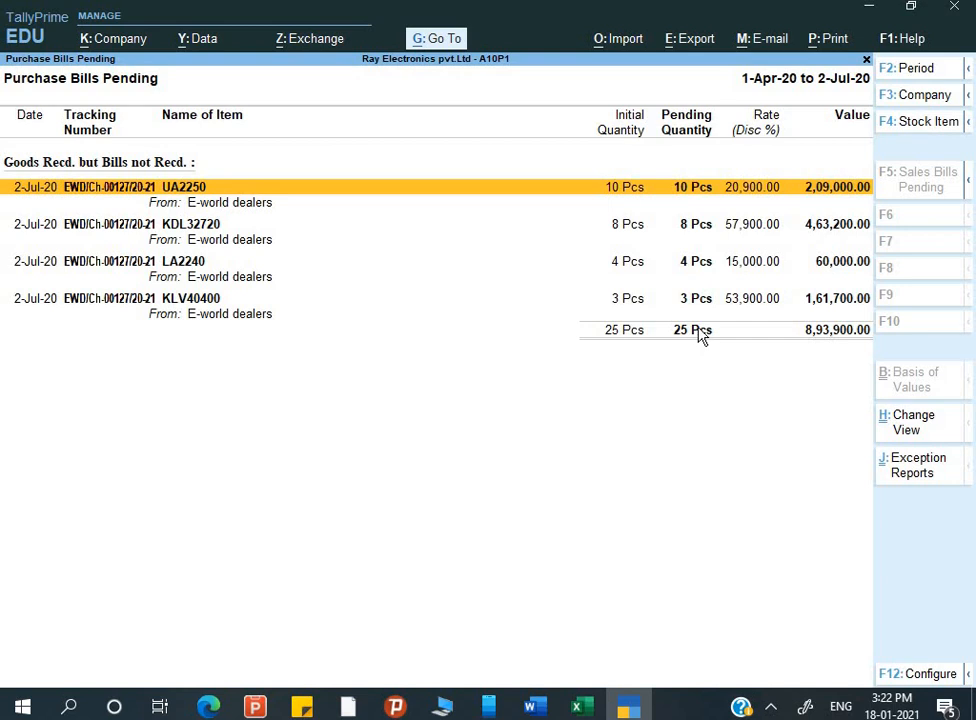
key("Escape")
key("Escape")
key("Escape")
key("Escape")
key("Escape")
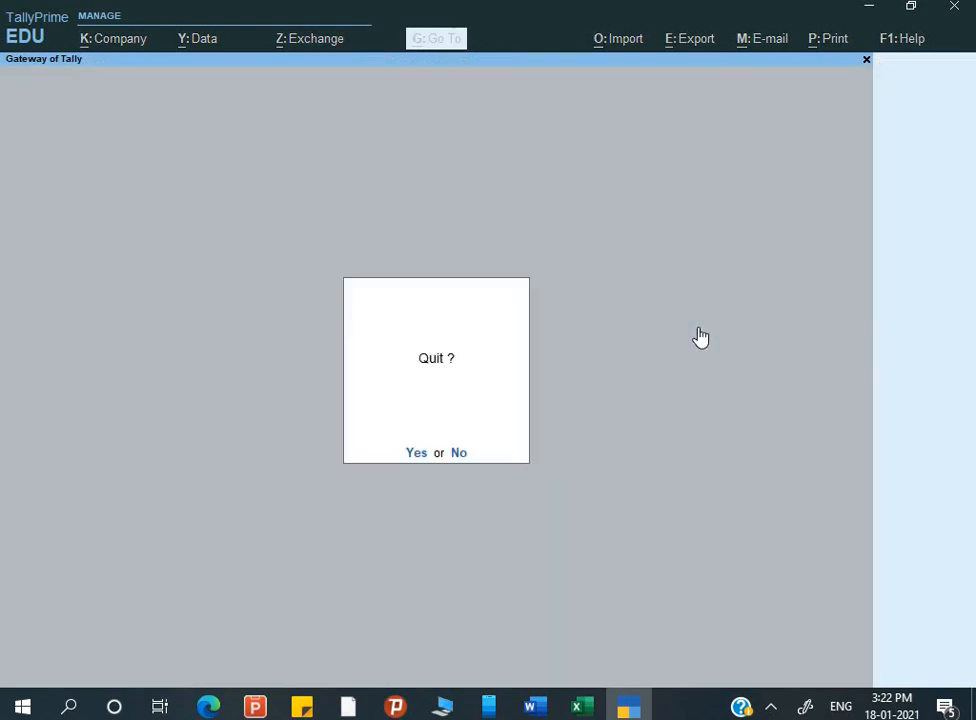
- Switch to the Word assignment, read the Q.4 instructions on the rejected goods, and switch back to TallyPrime
key("alt+Tab")
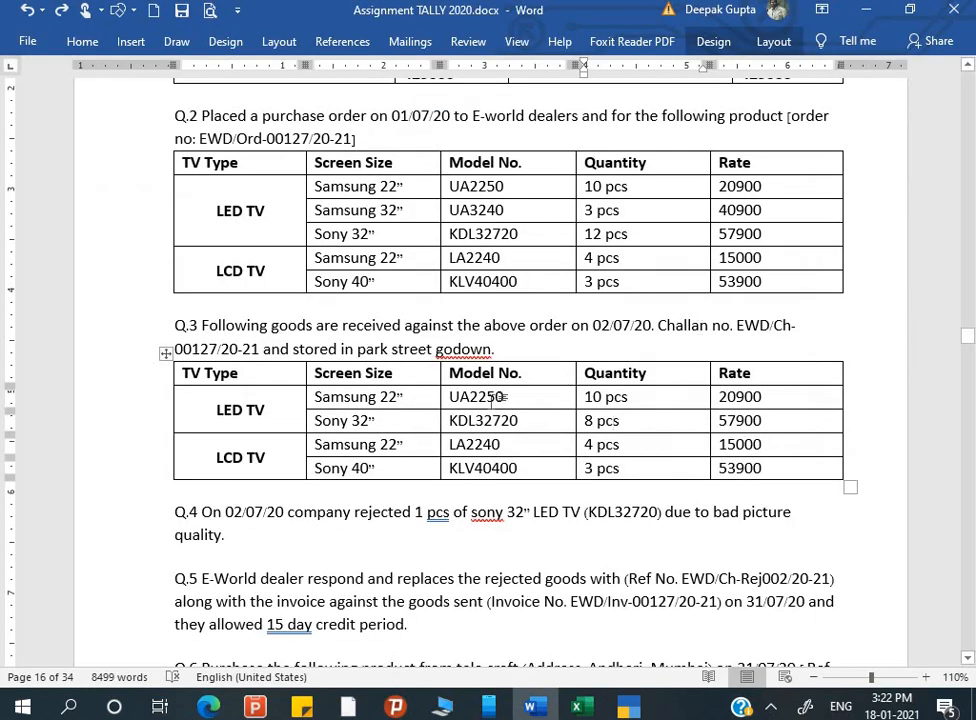
scroll(495, 403, "down", 2)
scroll(490, 401, "down", 1)
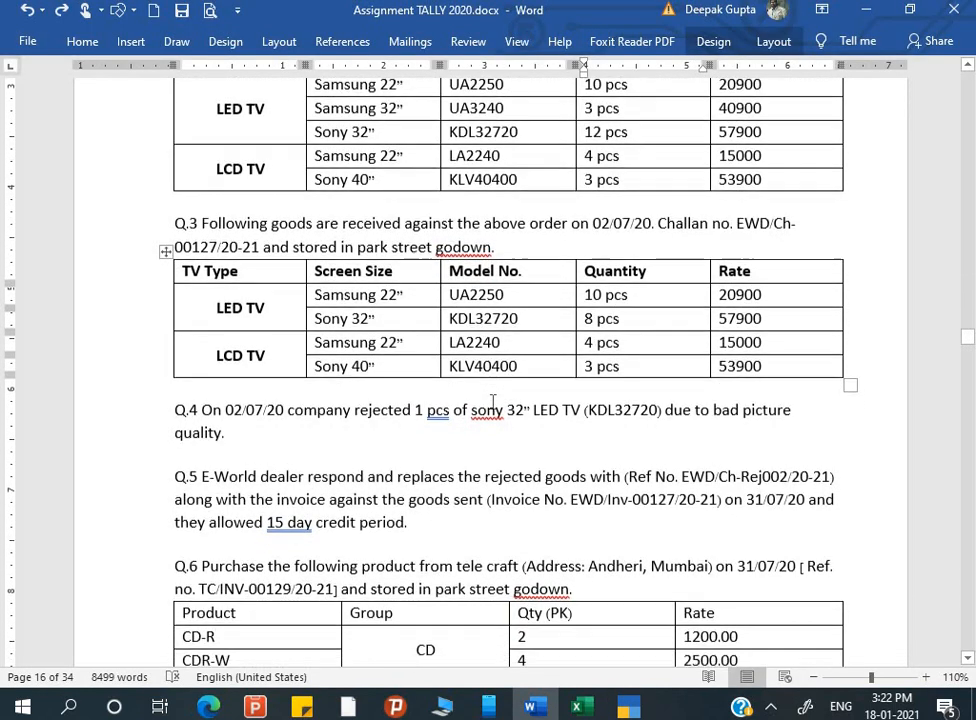
left_click(200, 411)
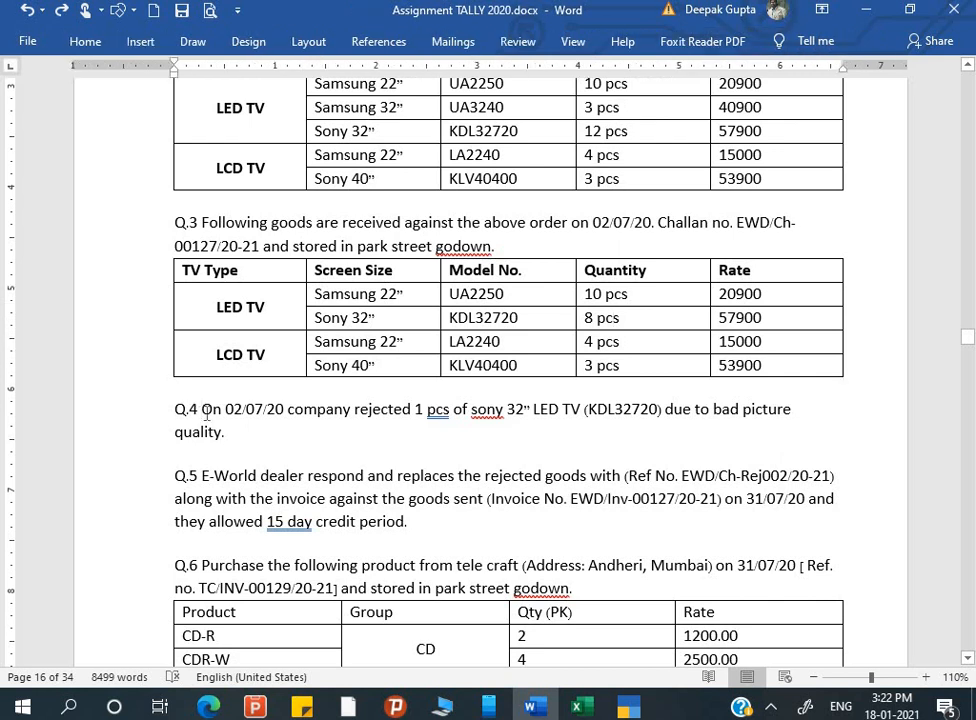
left_click_drag(201, 411, 653, 447)
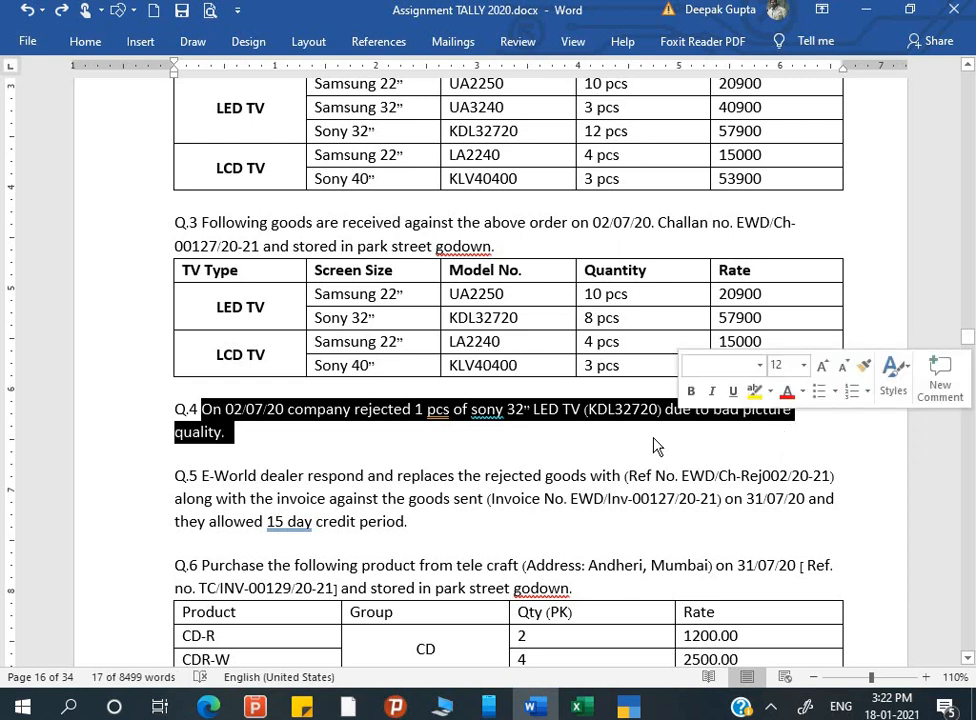
left_click(312, 480)
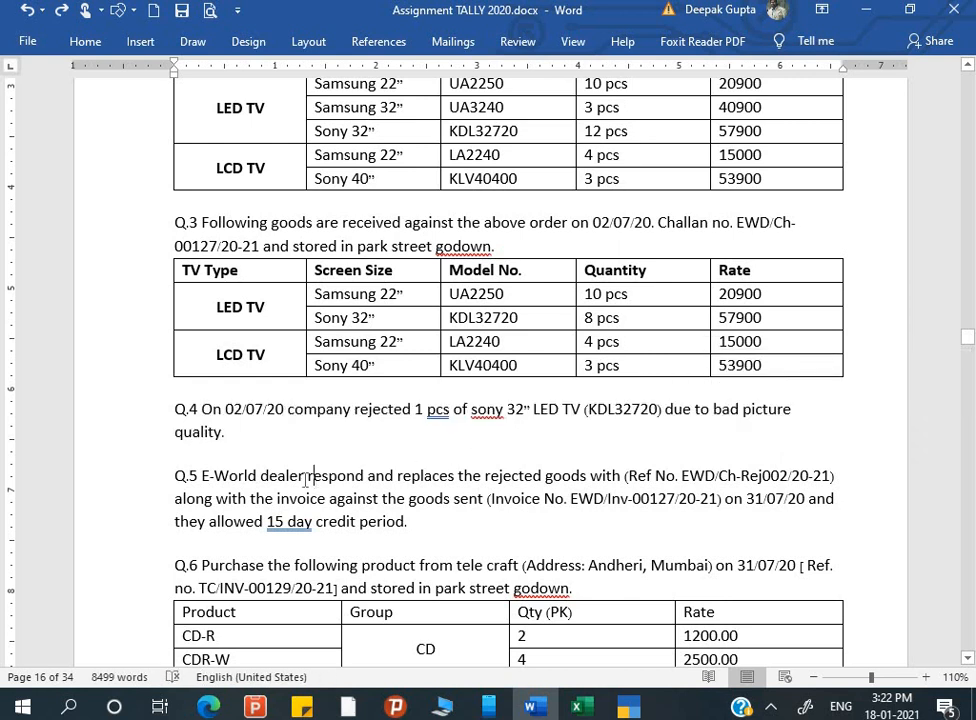
left_click(241, 426)
key("alt+Tab")
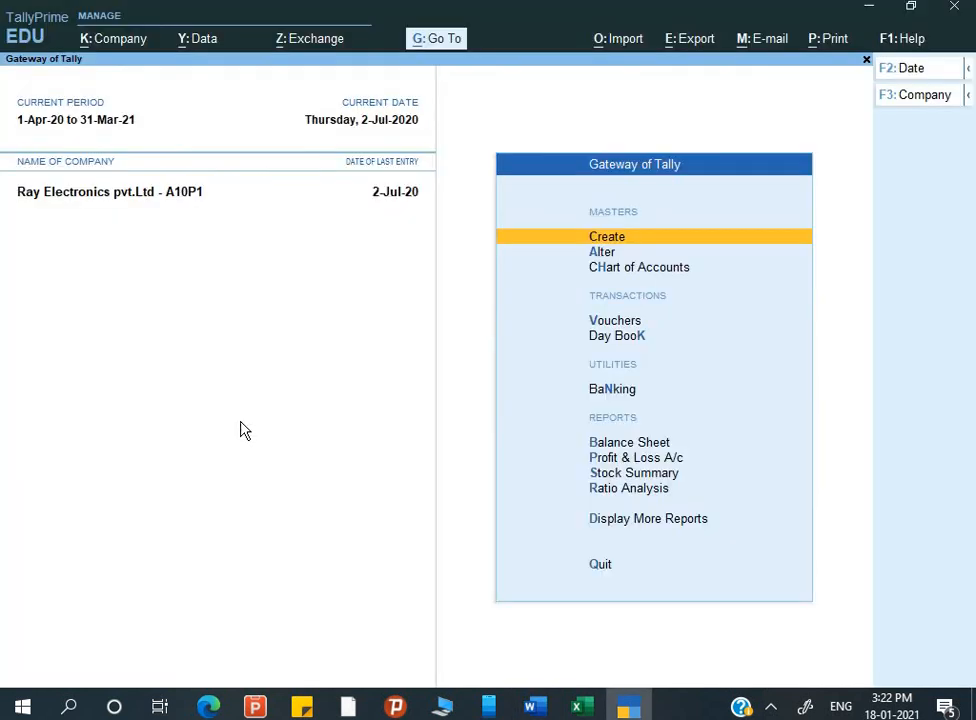
- Start a new voucher and list all voucher types for it, including the inactive ones
key("Down")
key("Down")
key("Down")
key("Return")
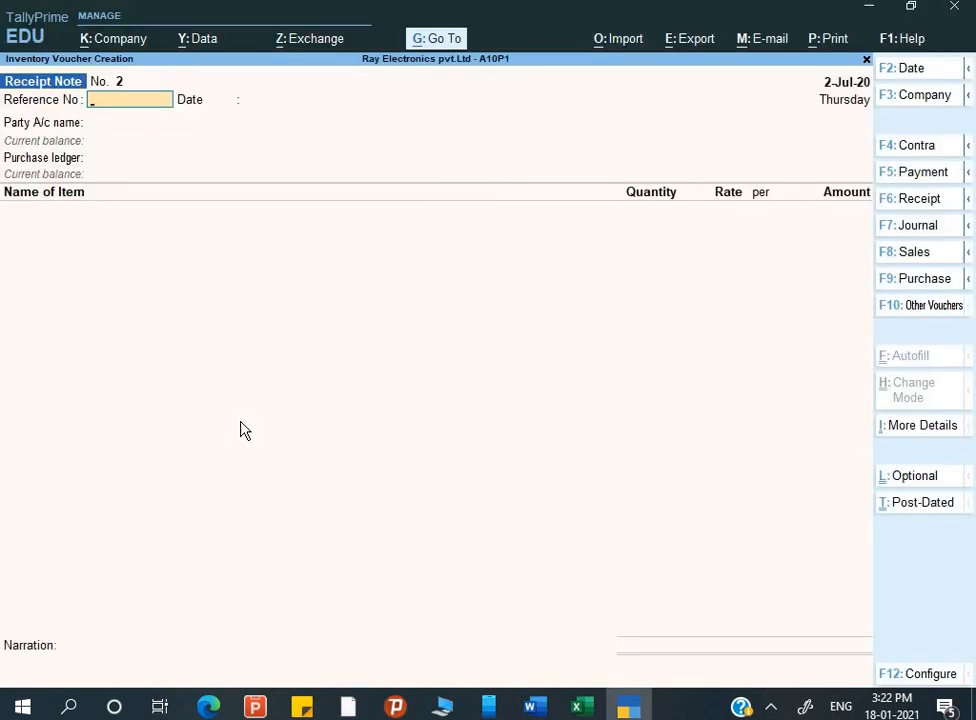
key("F10")
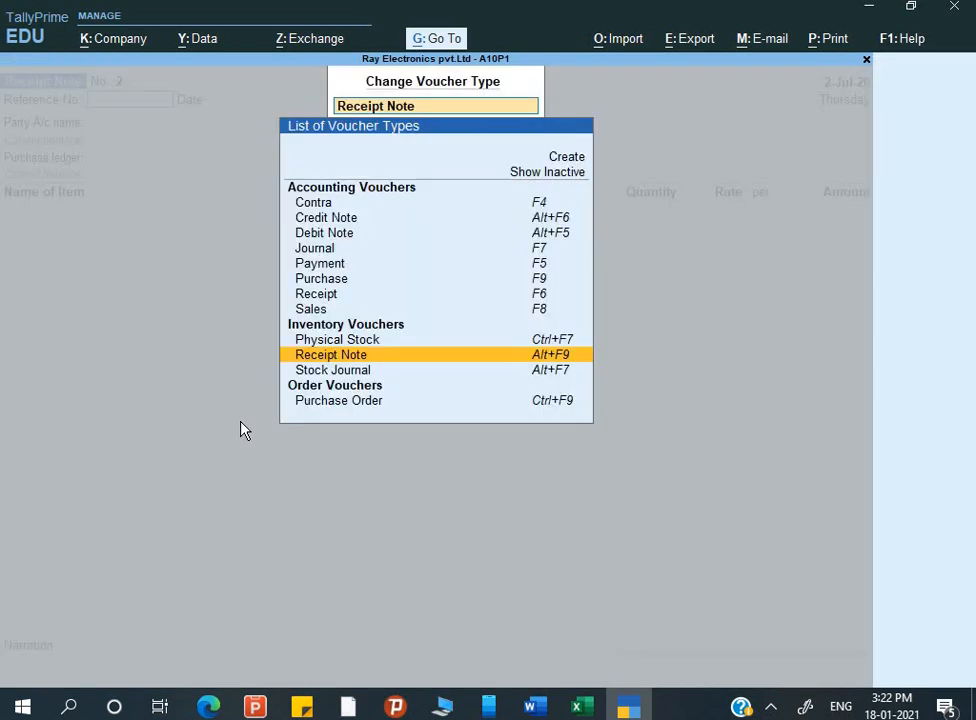
key("Up")
key("Up")
key("Up")
key("Up")
key("Up")
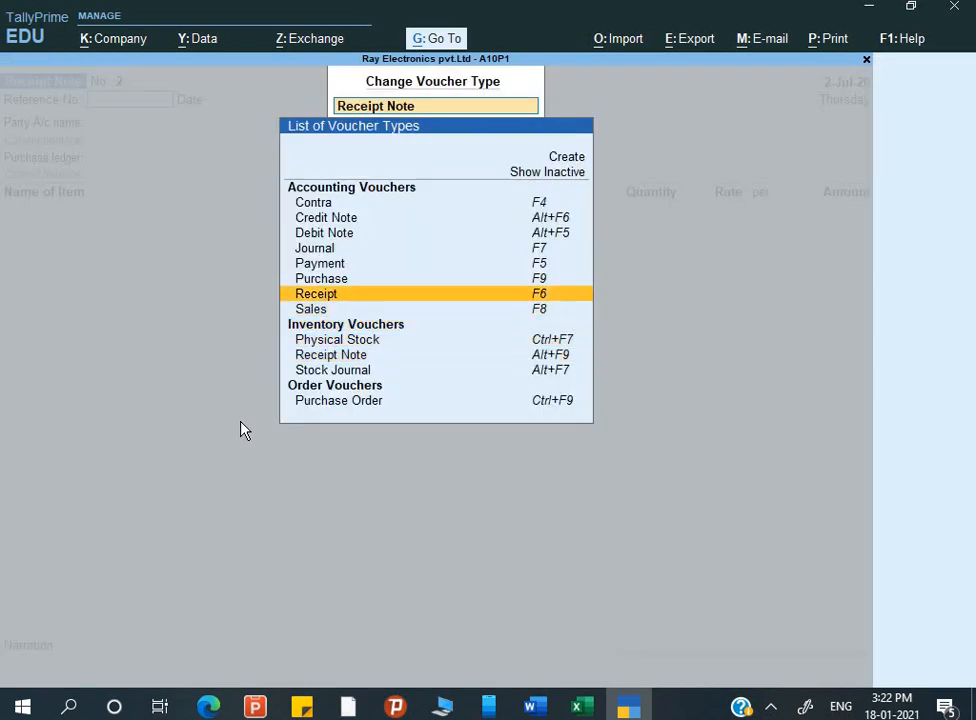
key("Up")
key("Up")
key("Up")
key("Up")
key("Up")
key("Up")
key("Return")
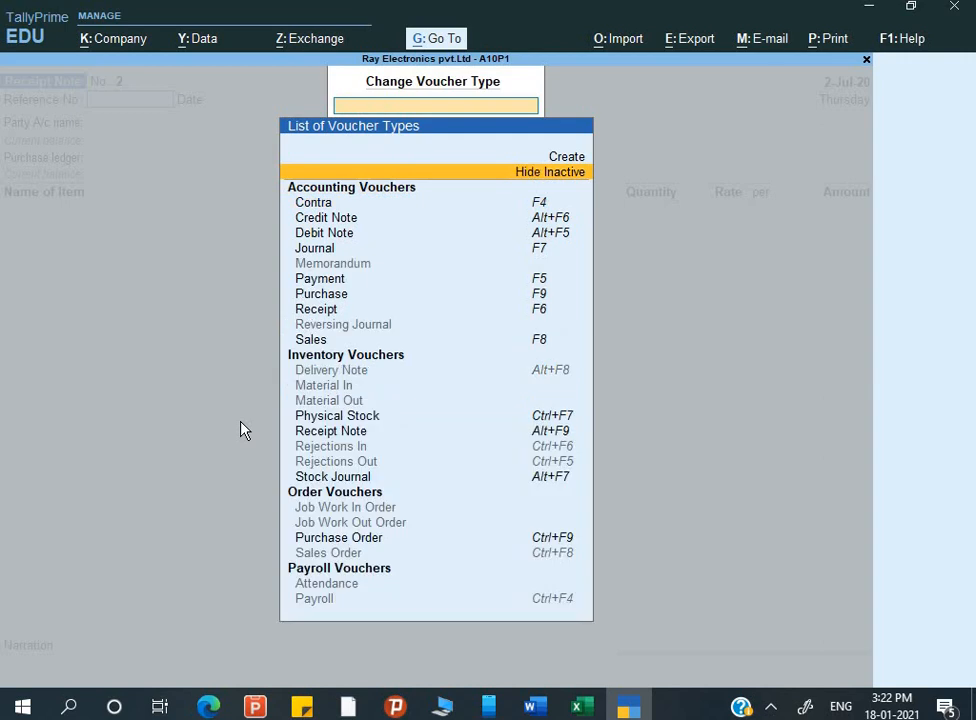
- Change the voucher type to Rejections Out and activate that type
key("Down")
key("Down")
key("Down")
key("Down")
key("Down")
key("Down")
key("Down")
key("Down")
key("Down")
key("Down")
key("Down")
key("Down")
key("Down")
key("Down")
key("Down")
key("Down")
key("Down")
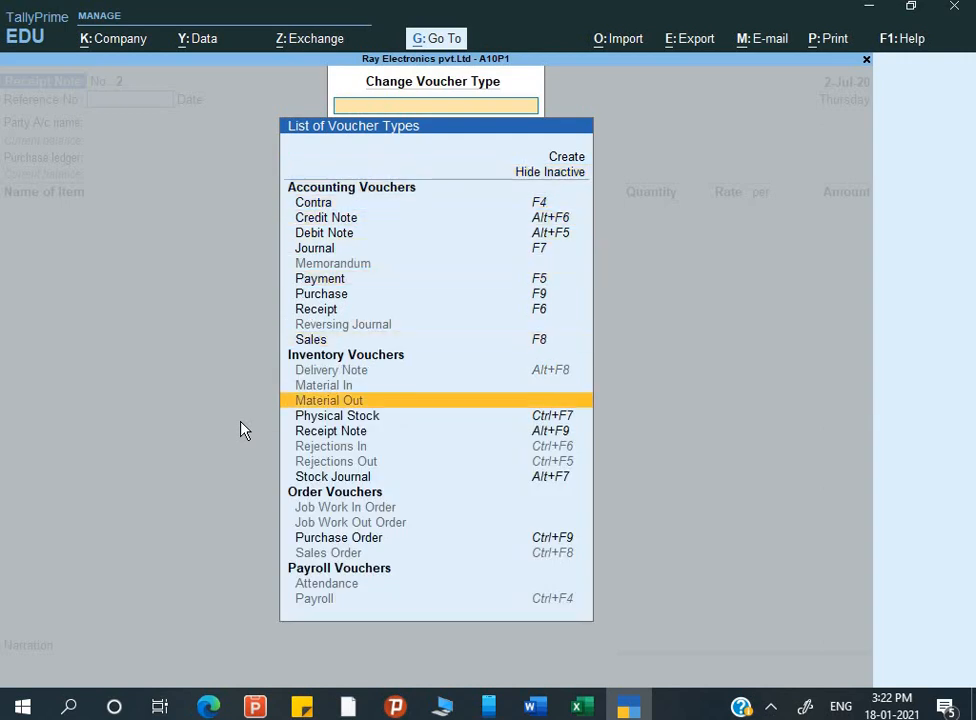
key("Down")
key("Down")
key("Return")
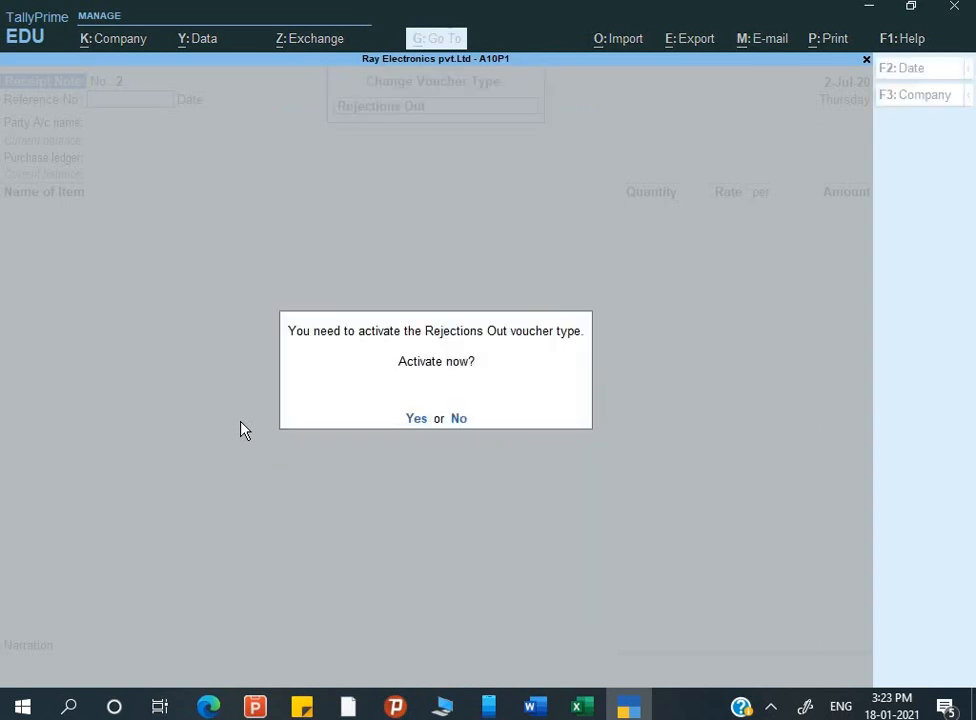
key("y")
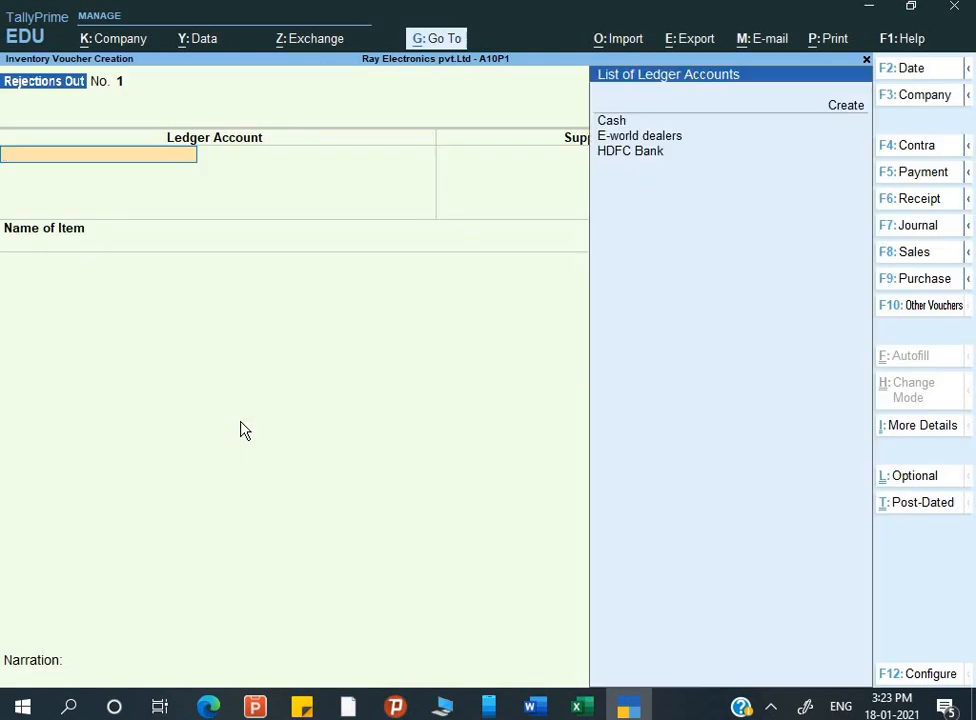
- Set E-world dealers as the ledger account of the rejection voucher and accept the supplier's name, leaving the address blank
key("Down")
key("Down")
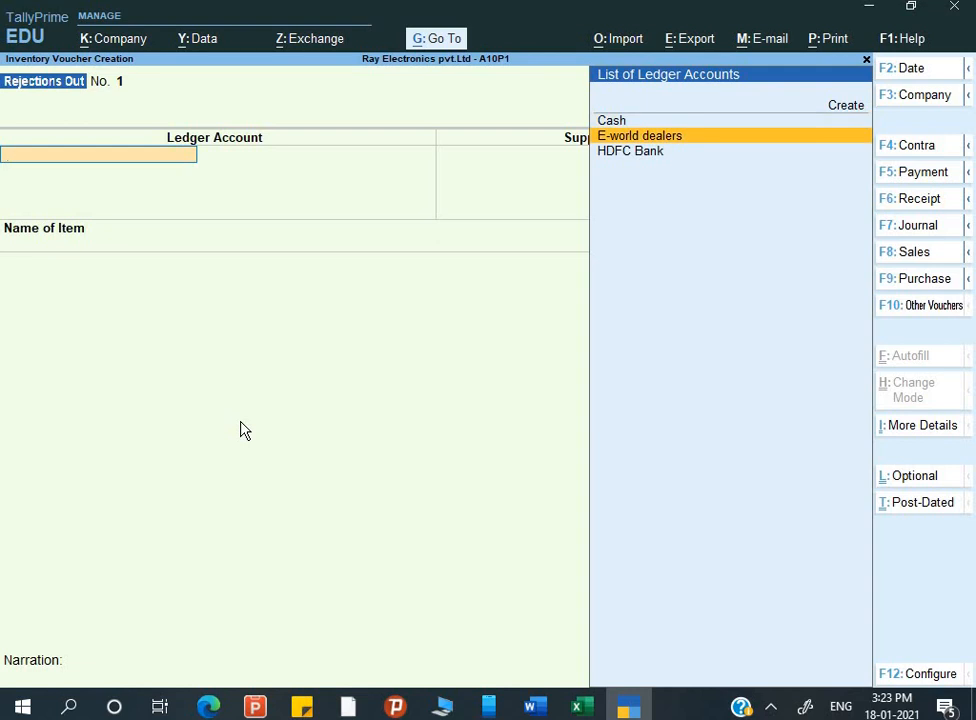
key("Return")
key("Return")
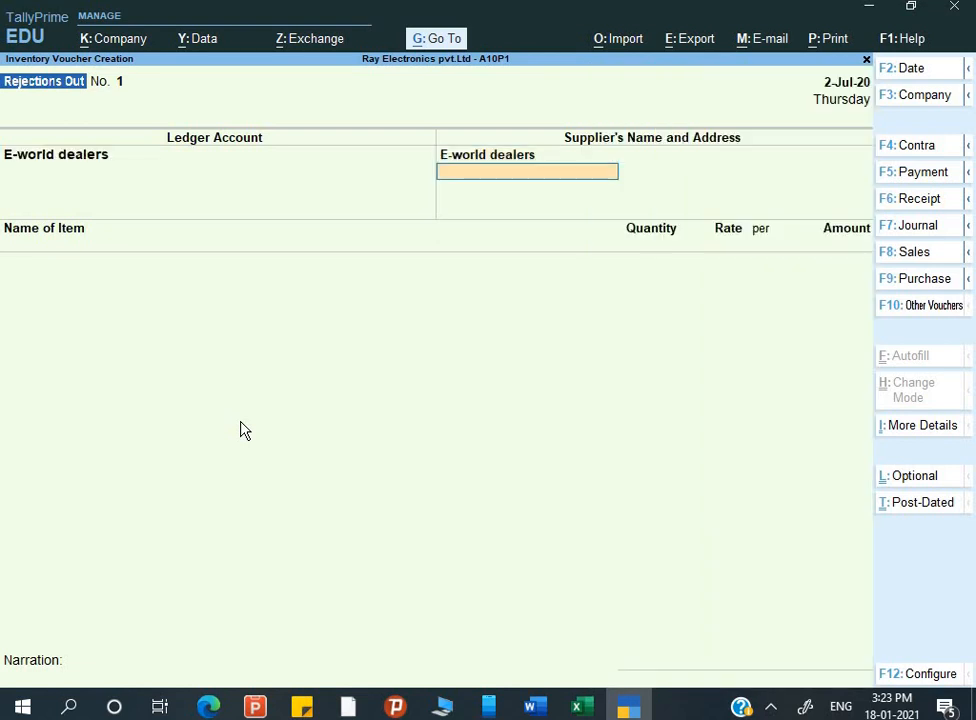
key("Return")
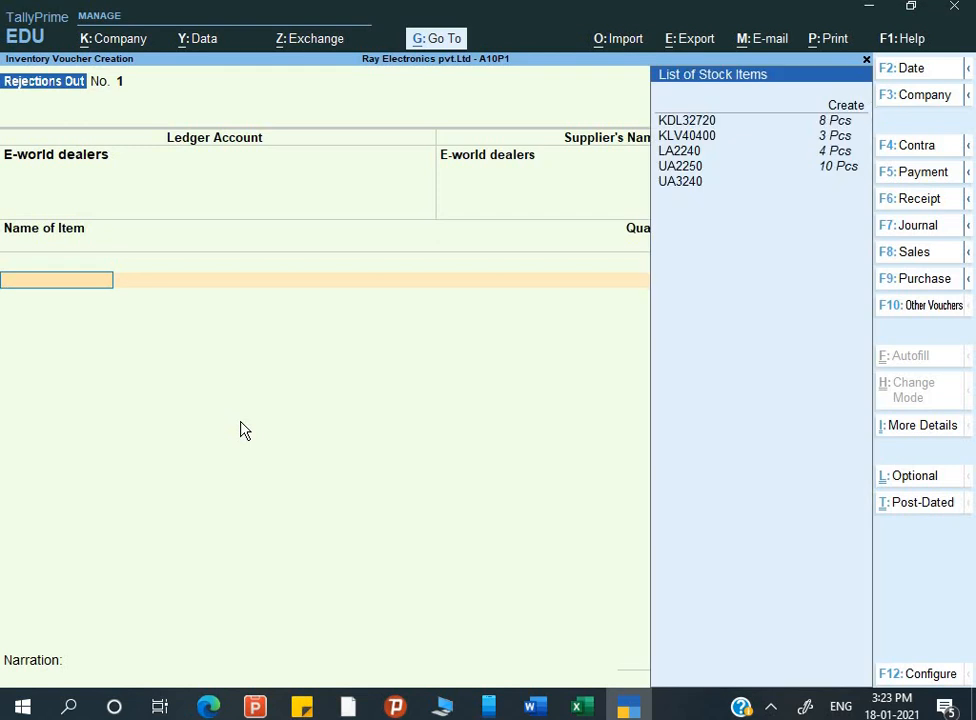
- Add the stock item KDL32720 and track it by the 2-Jul-20 Park Street challan number
key("Down")
key("Down")
key("Down")
key("Up")
key("Return")
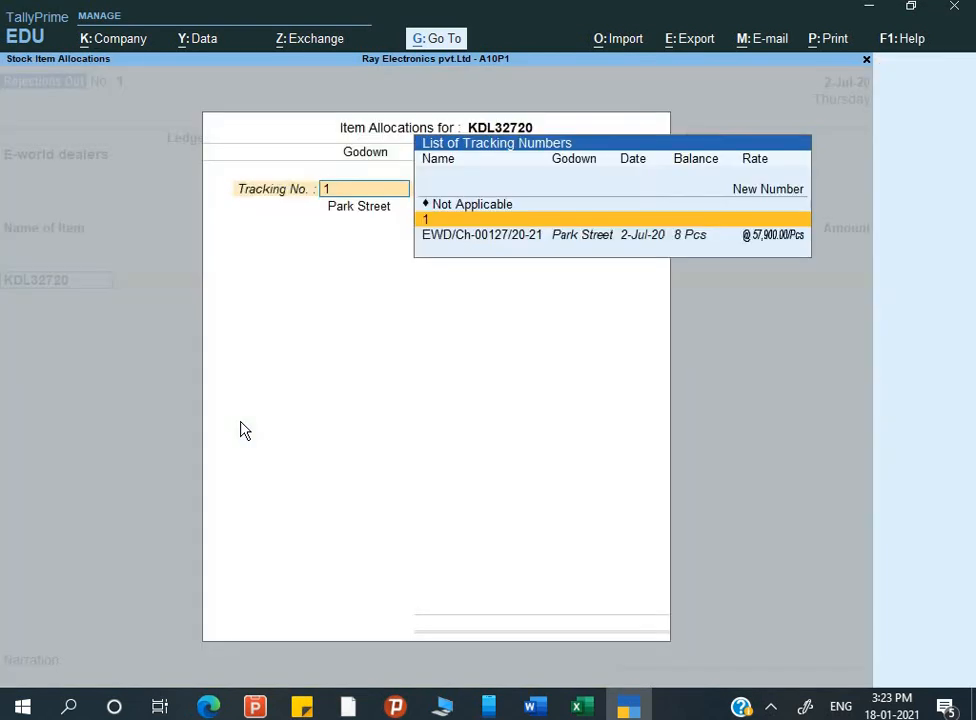
key("Down")
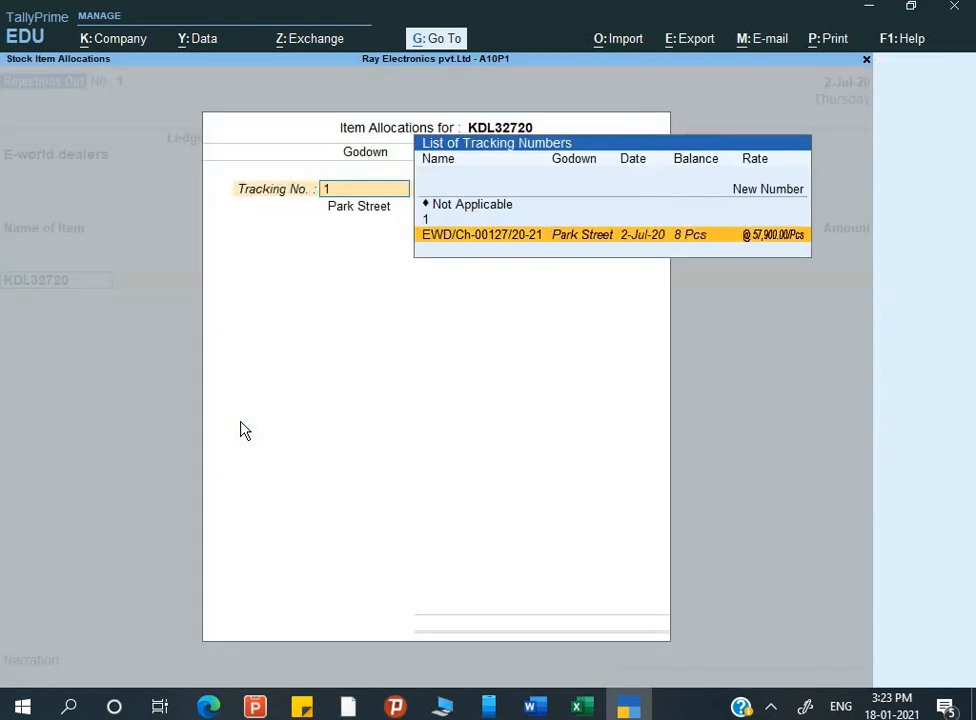
key("Up")
key("Down")
key("Return")
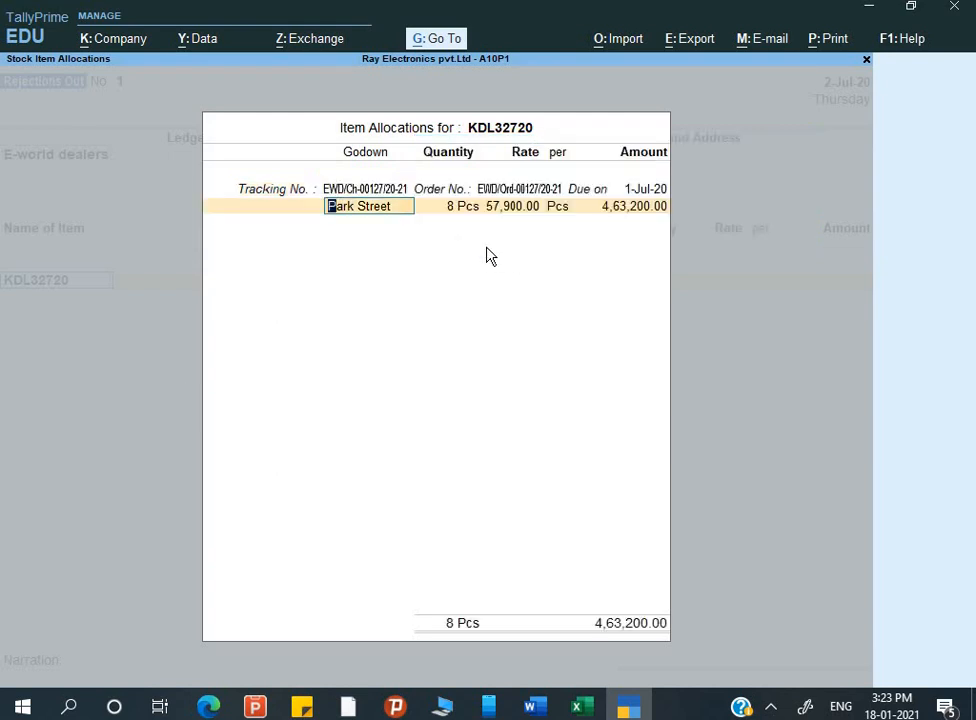
- Set the rejected quantity of KDL32720 to 1 Pcs at 57,900 from the Park Street godown, and finish the item allocation
key("Return")
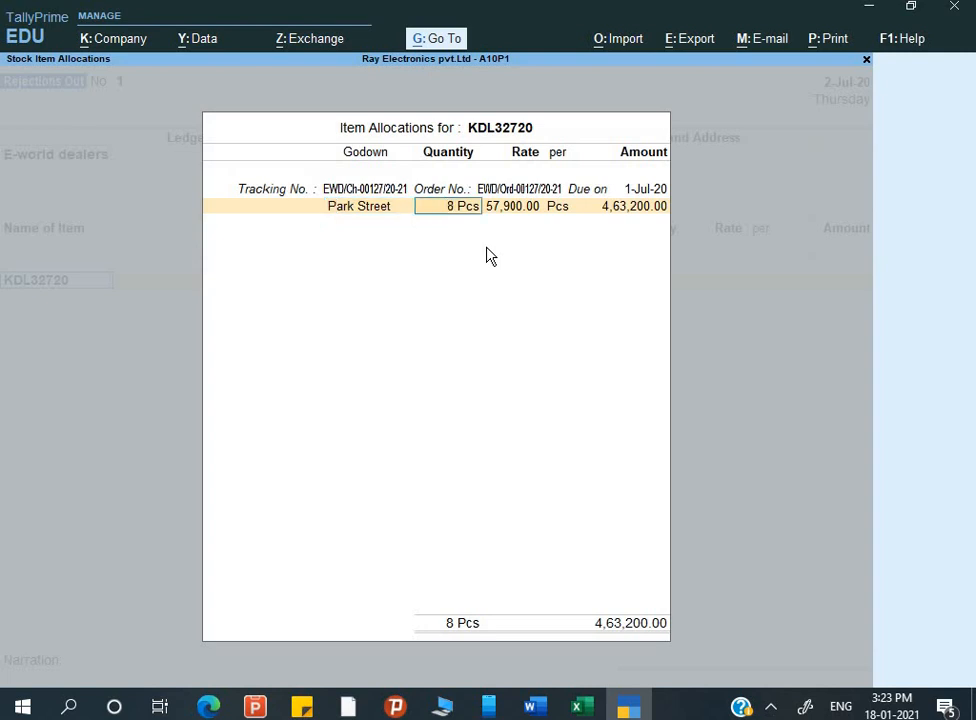
type("1")
key("Return")
key("Return")
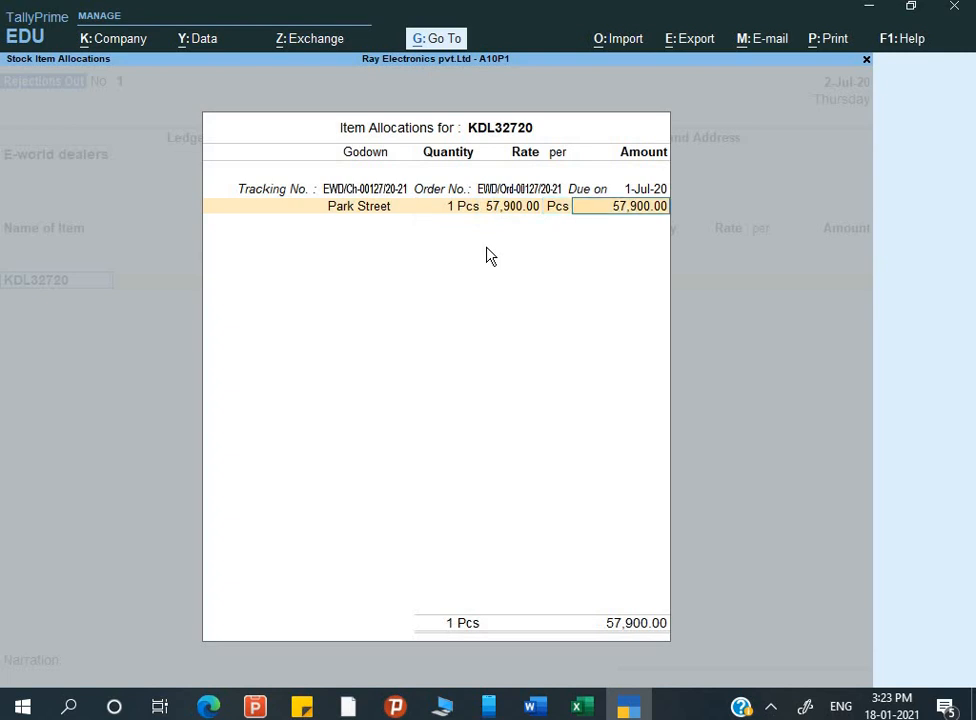
key("Return")
key("Return")
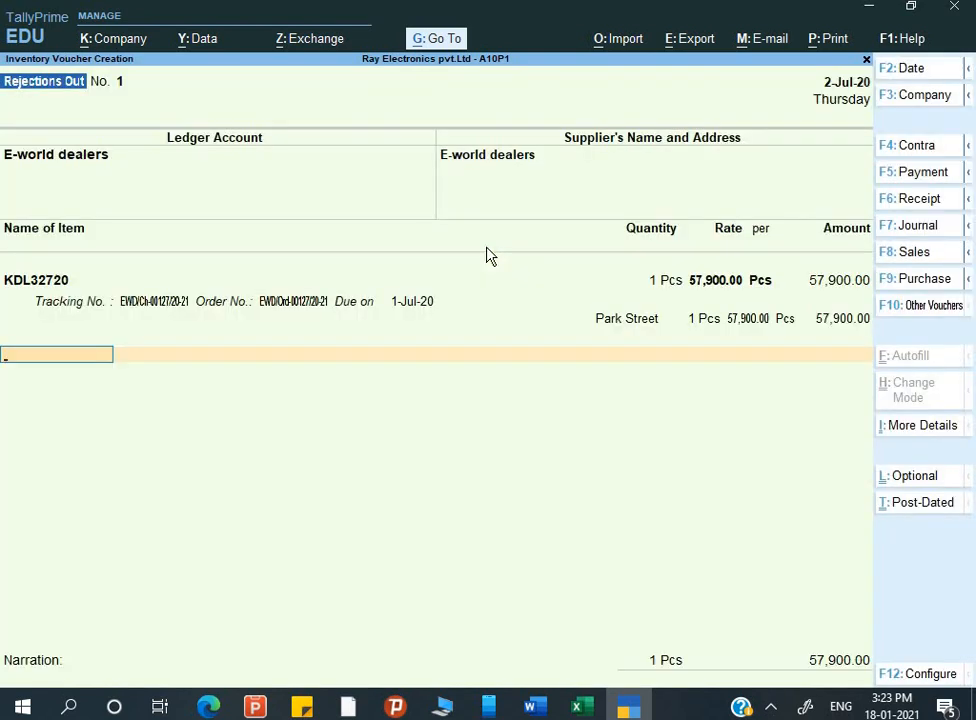
- Finish the item list, enter the narration "Being 1 pcs rejected due to bad picture quality", and save the Rejections Out voucher
key("Return")
type("Be")
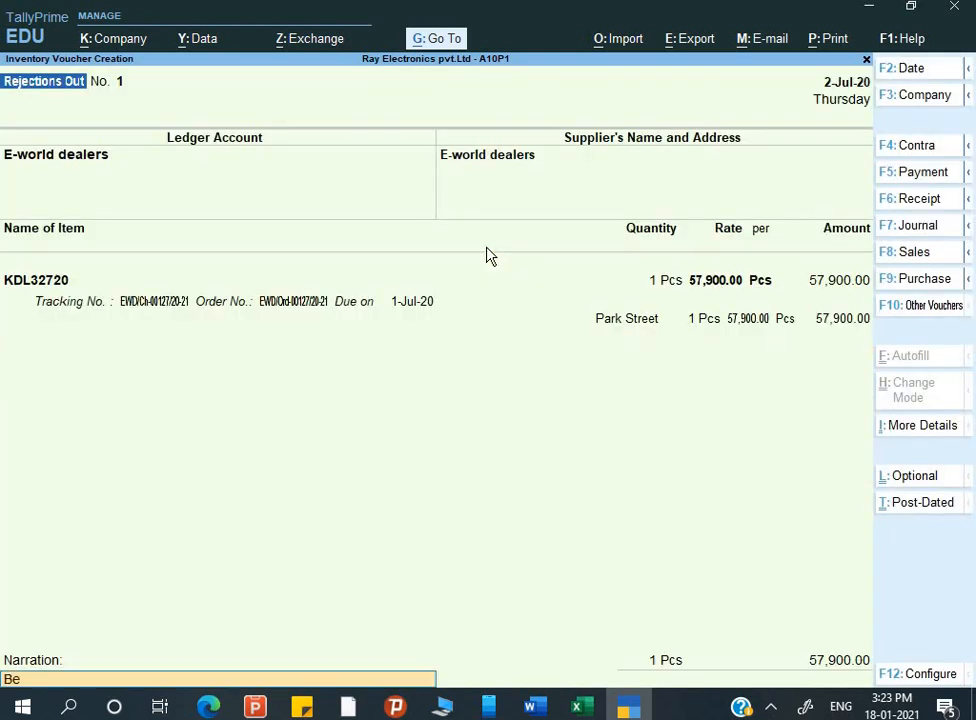
type("ing 1 pcs rejected due to p")
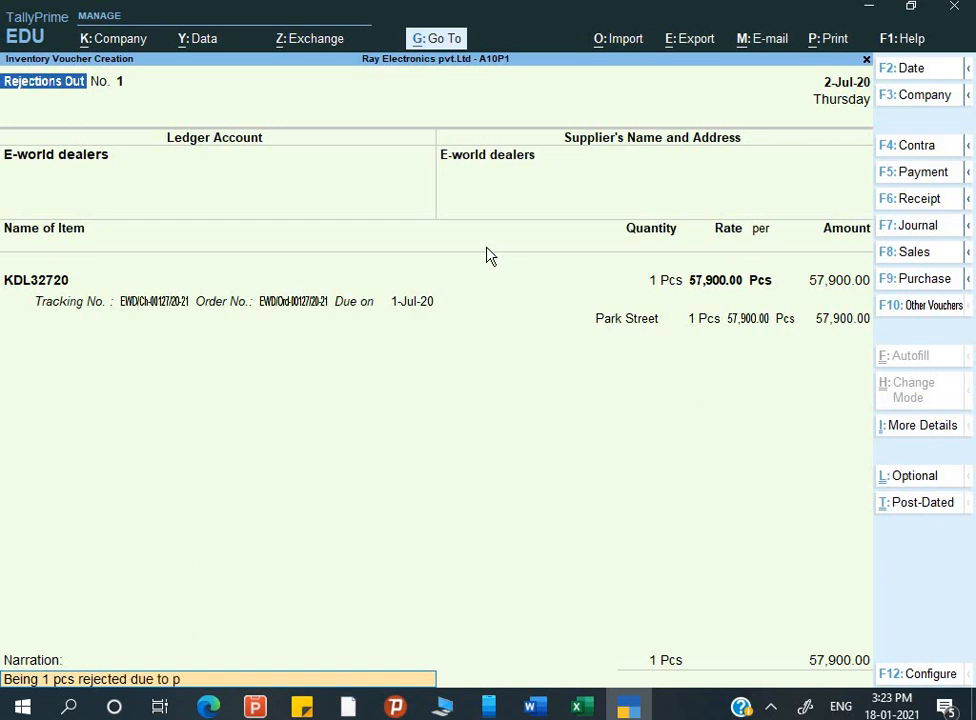
key("BackSpace")
type("bad p")
type("icrt")
type("ure")
type(" quality")
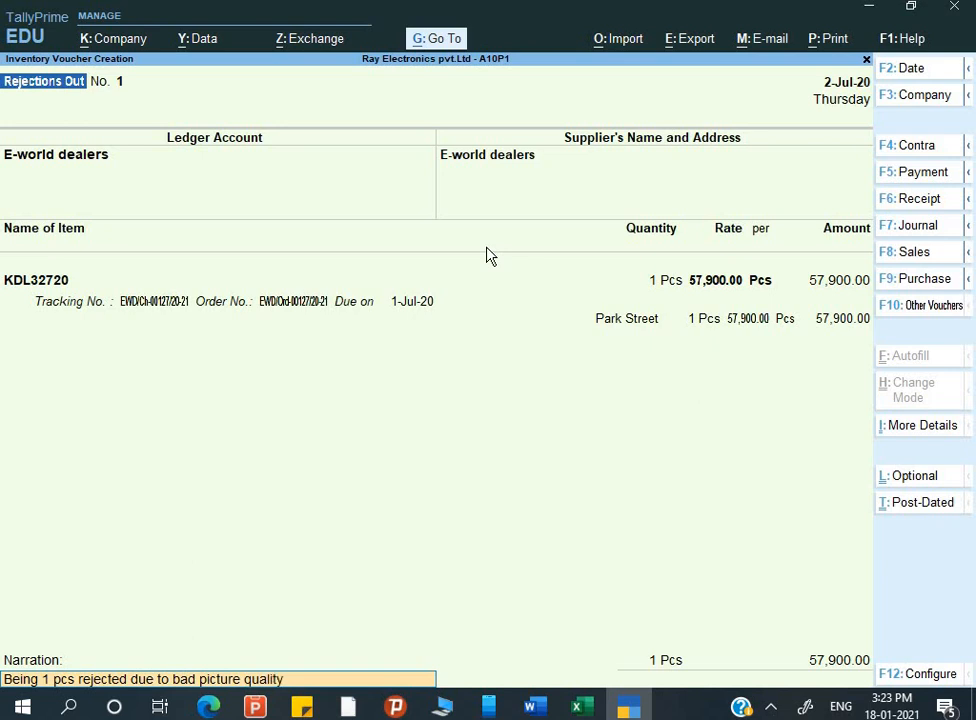
key("Return")
key("Return")
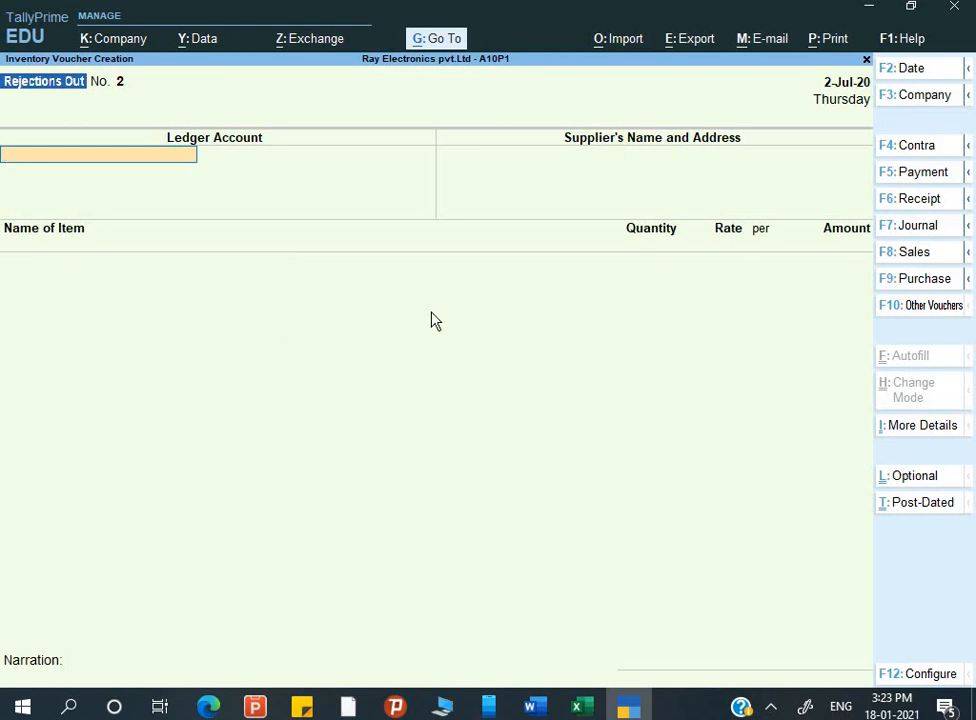
key("Escape")
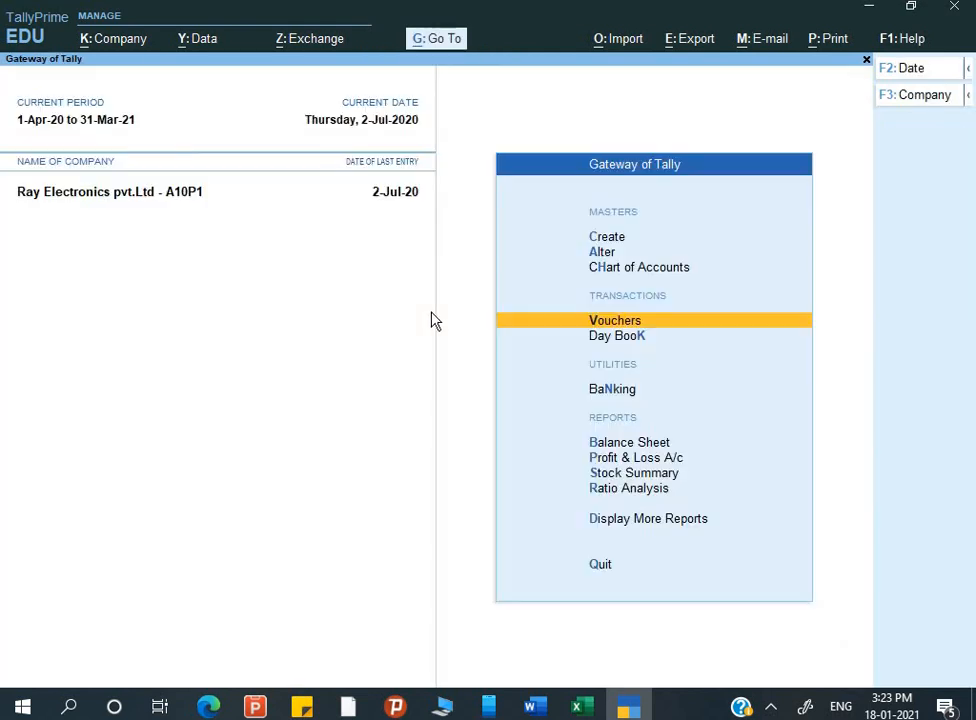
- Open the Statements of Inventory reports
key("Up")
key("Up")
key("Up")
key("Down")
key("Down")
key("Down")
key("Down")
key("Down")
key("Down")
key("Down")
key("Down")
key("Down")
key("Down")
key("Down")
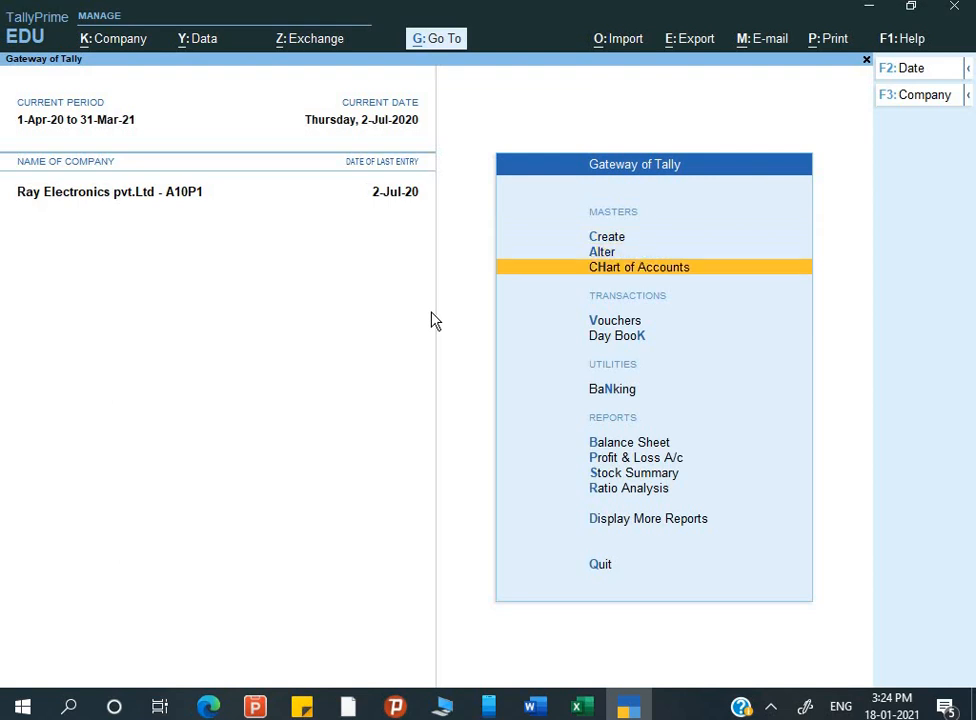
key("Up")
key("Return")
key("Down")
key("Down")
key("Down")
key("Down")
key("Down")
key("Down")
key("Down")
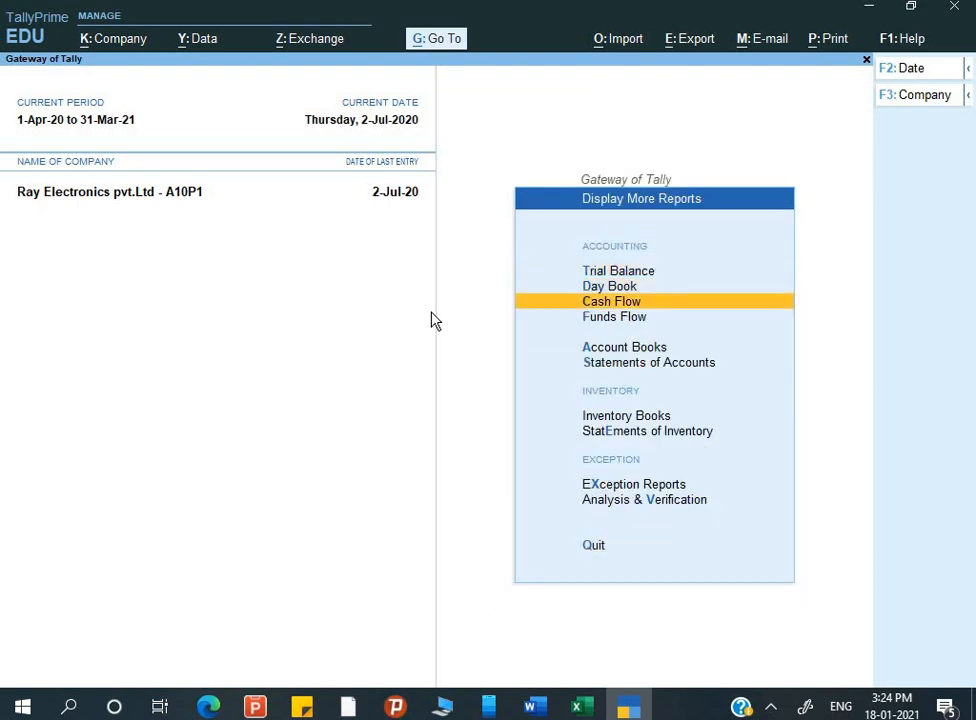
key("Return")
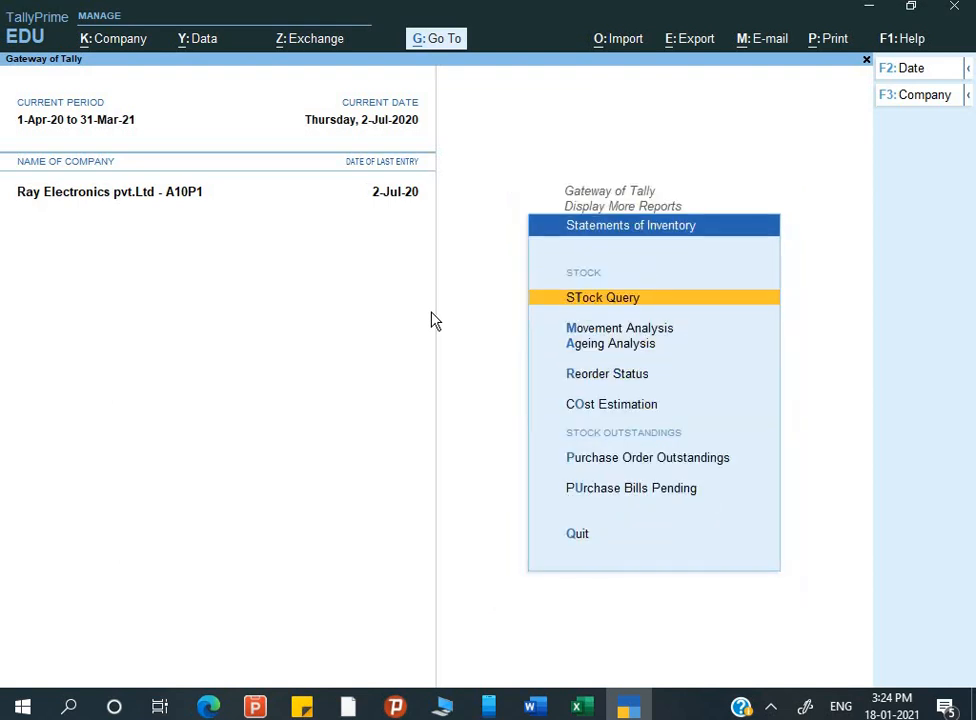
- View the outstanding purchase orders for all orders and examine the balance quantity of KDL32720
key("Down")
key("Down")
key("Down")
key("Down")
key("Down")
key("Down")
key("Up")
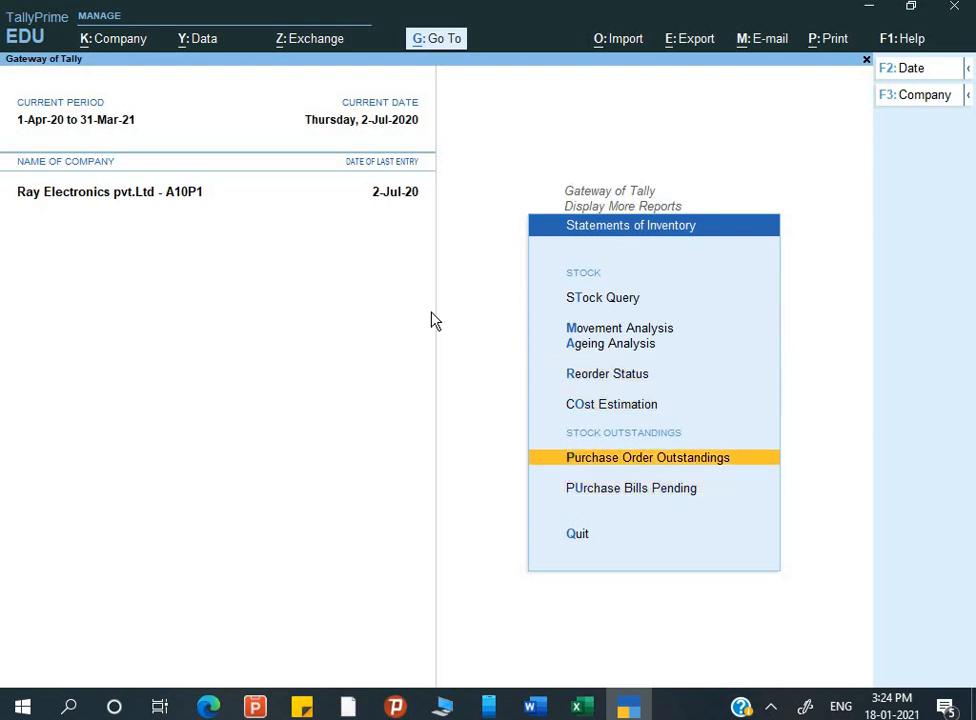
key("Return")
key("Down")
key("Down")
key("Down")
key("Down")
key("Down")
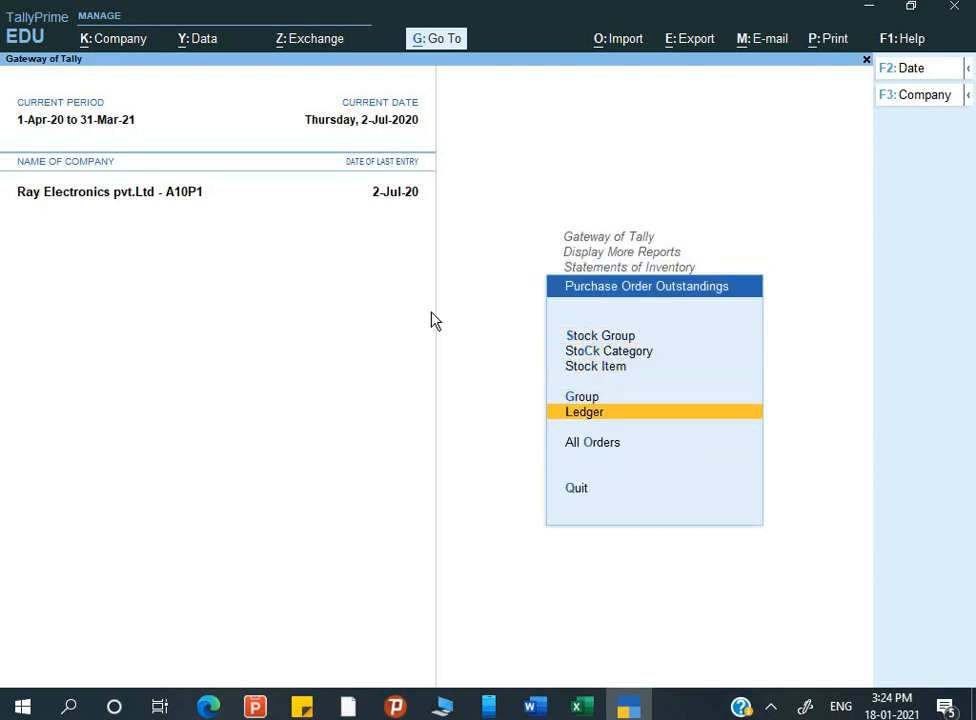
key("Return")
key("Down")
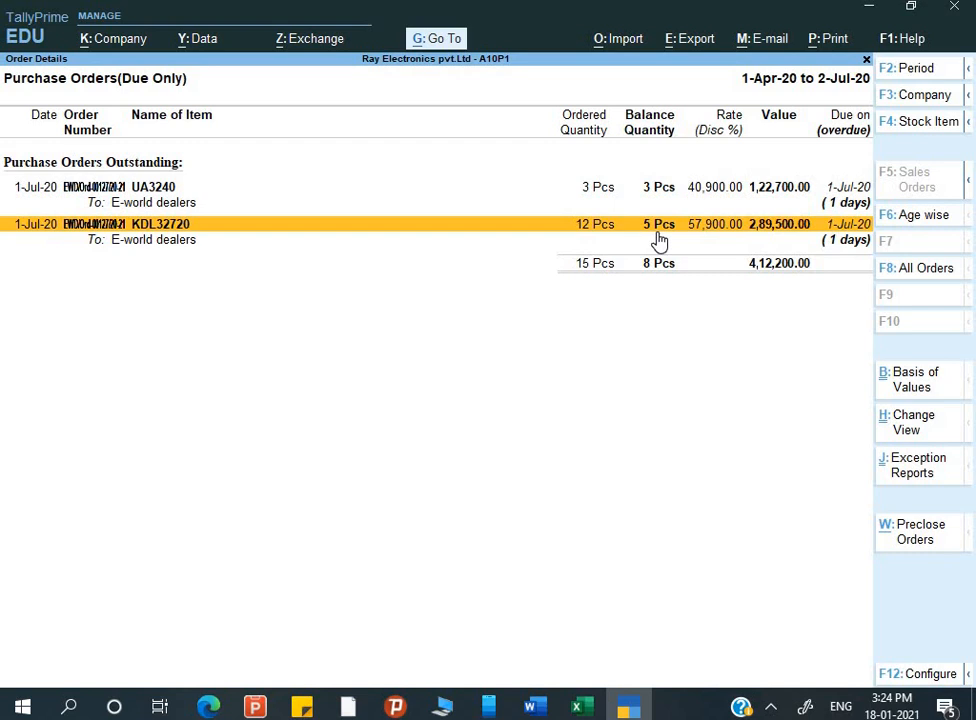
key("Escape")
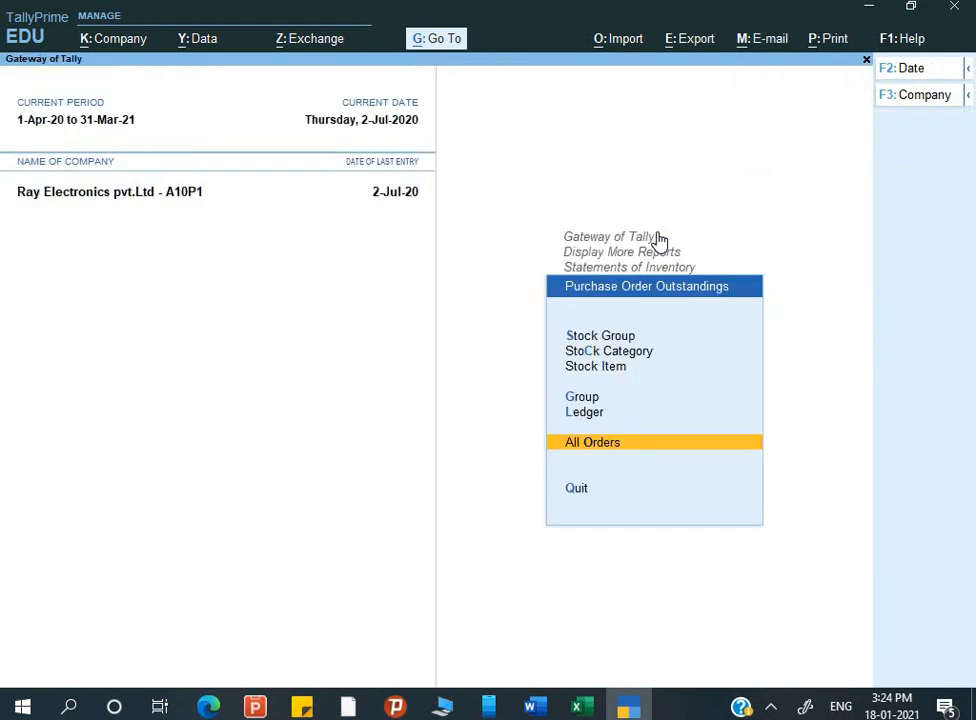
- View the pending purchase bills, examine the initial and pending quantities of KDL32720, and leave the reports
key("Escape")
key("Down")
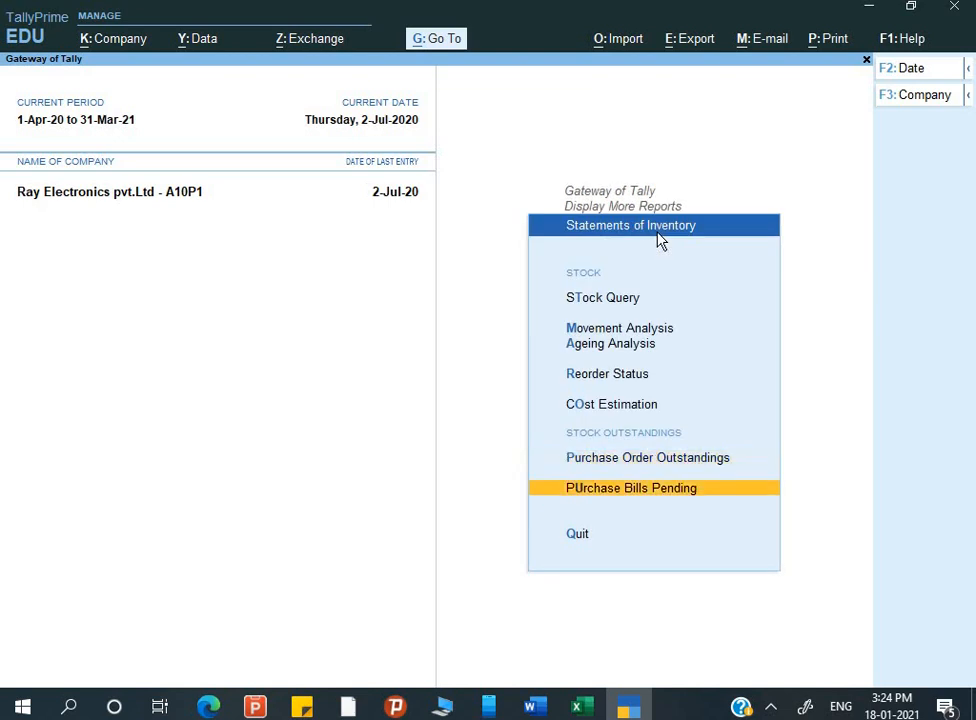
key("Return")
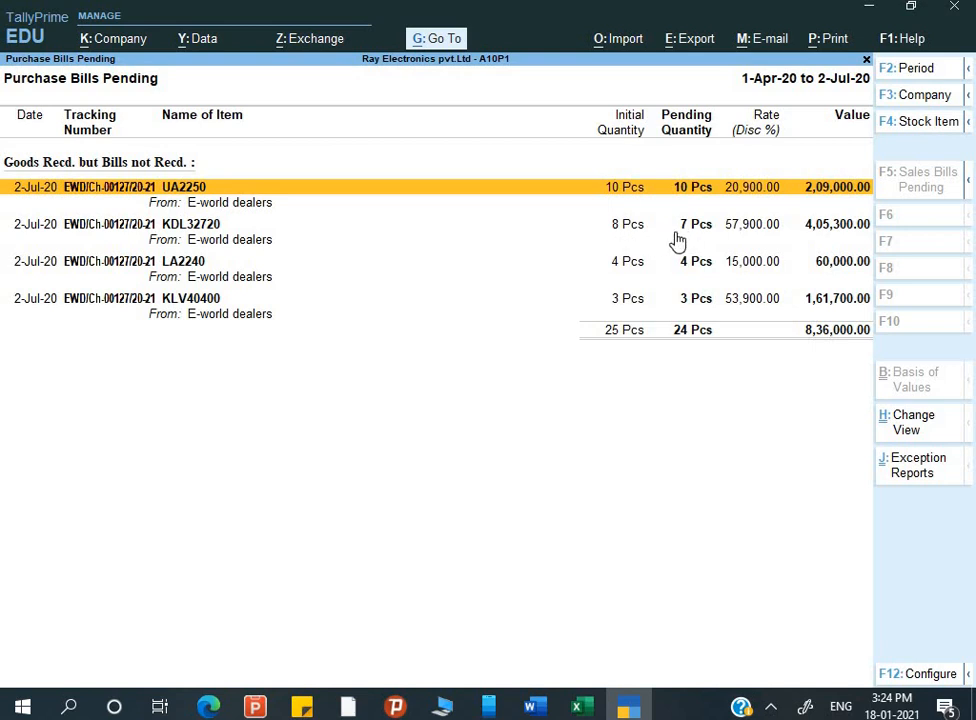
key("Escape")
key("Escape")
key("Escape")
key("Escape")
key("Escape")
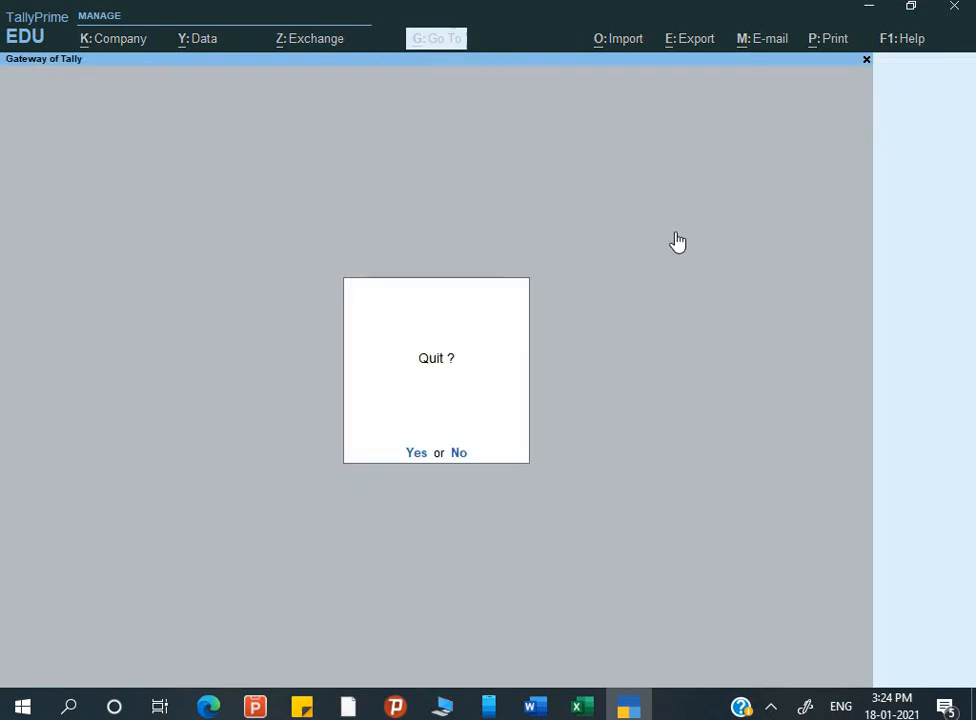
- Switch to the Word assignment and read Q.5 about the replaced goods, their reference number, the invoice, date and credit period
key("alt+Tab")
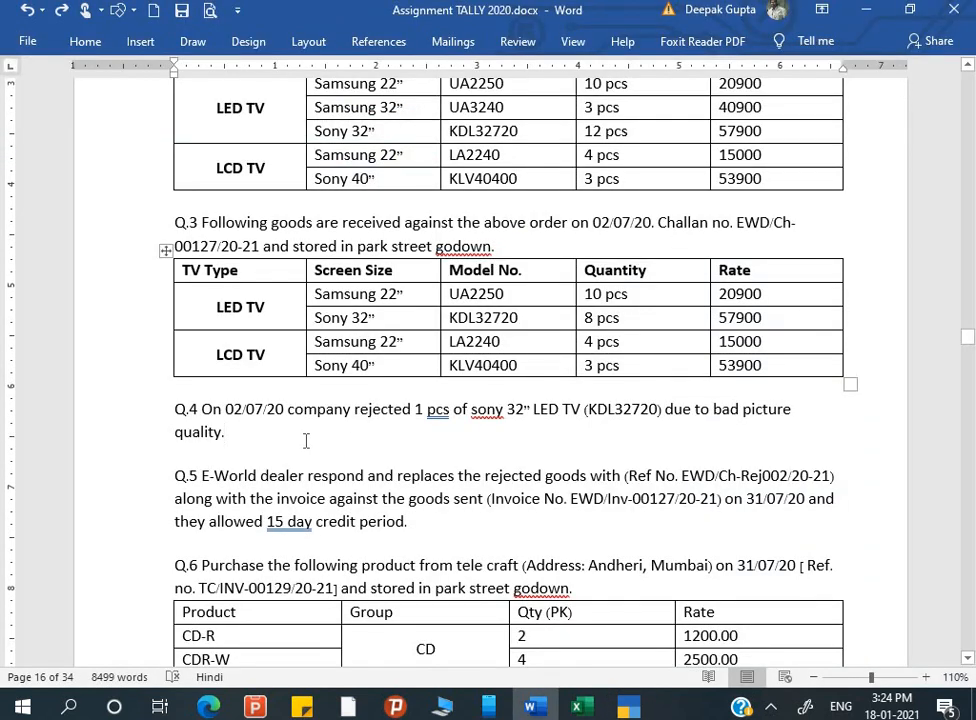
scroll(306, 441, "down", 1)
scroll(303, 445, "down", 1)
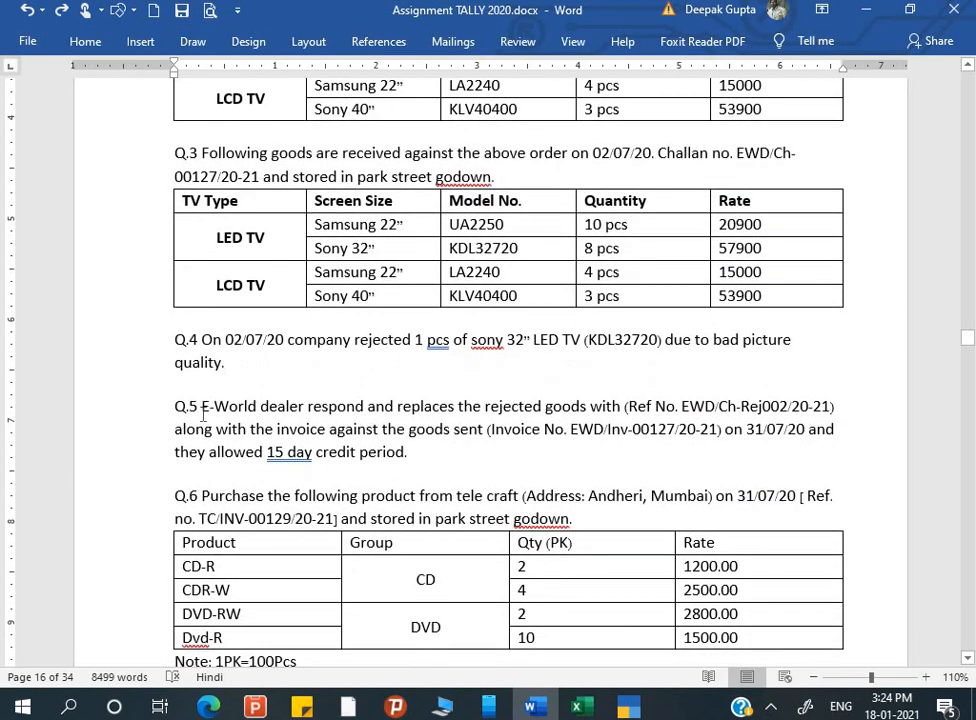
left_click_drag(202, 407, 406, 452)
left_click(341, 429)
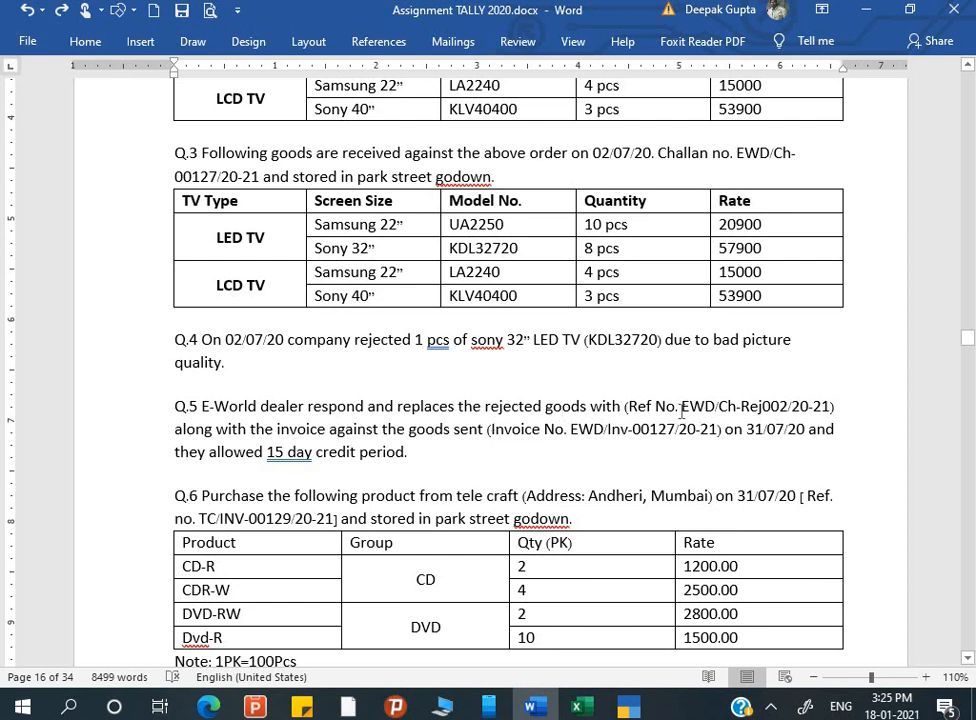
left_click_drag(681, 407, 775, 417)
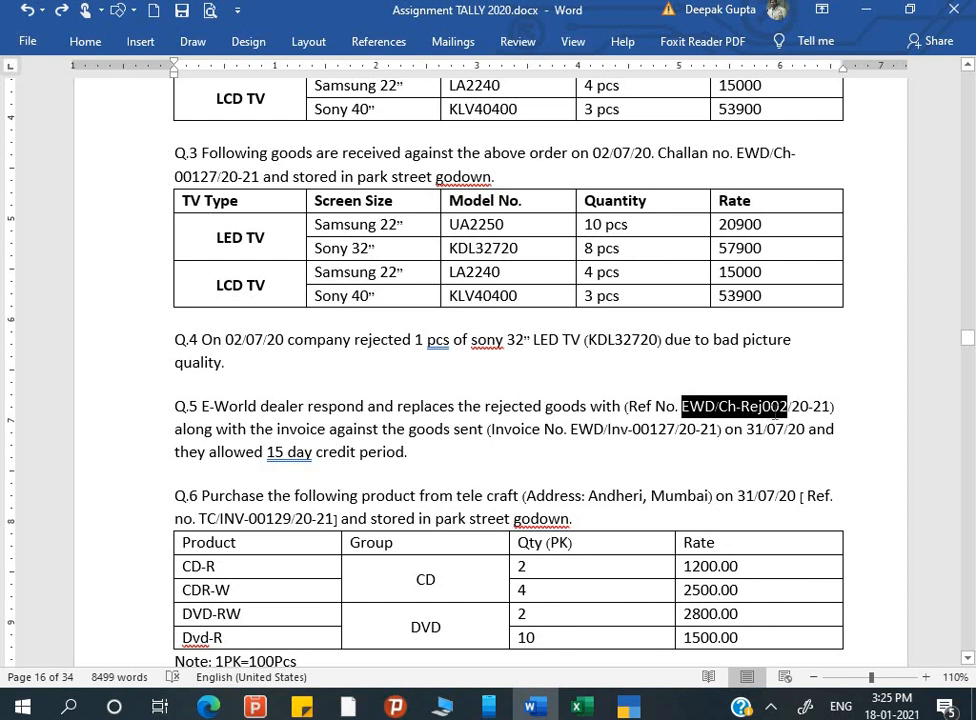
left_click(768, 410)
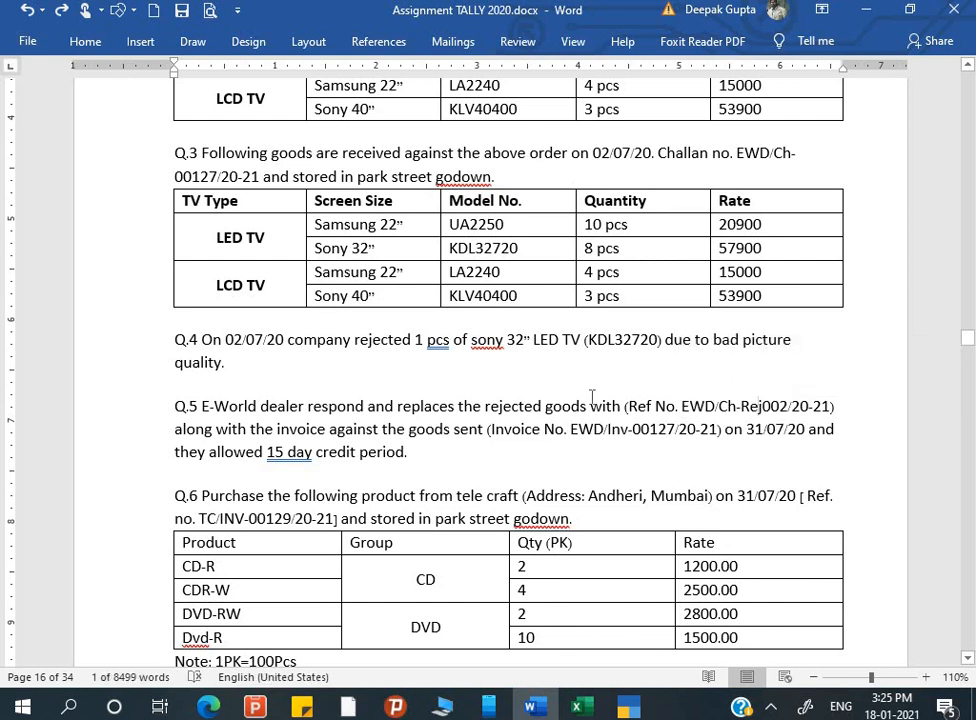
double_click(292, 428)
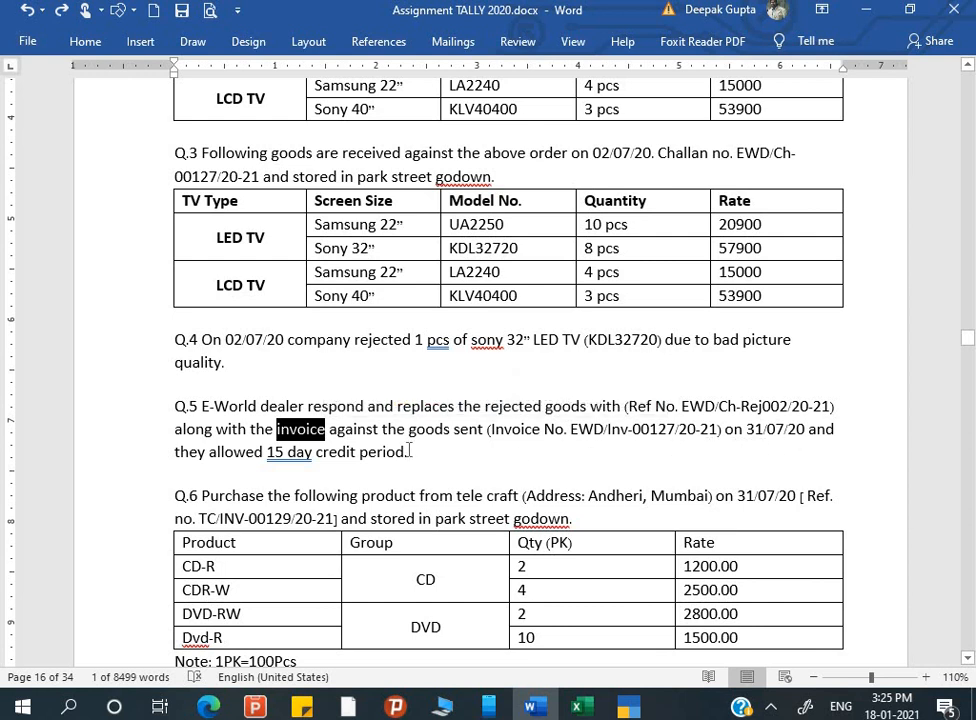
- Switch back to TallyPrime, start a new voucher and set its date to 31-Jul-20
key("alt+Tab")
key("Down")
key("Down")
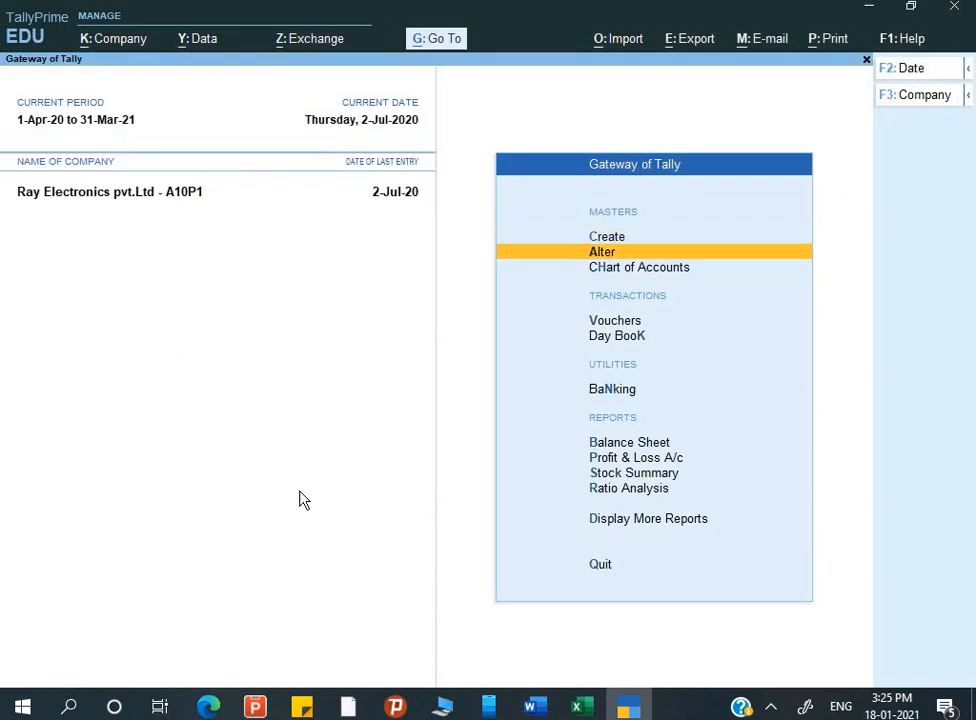
key("Down")
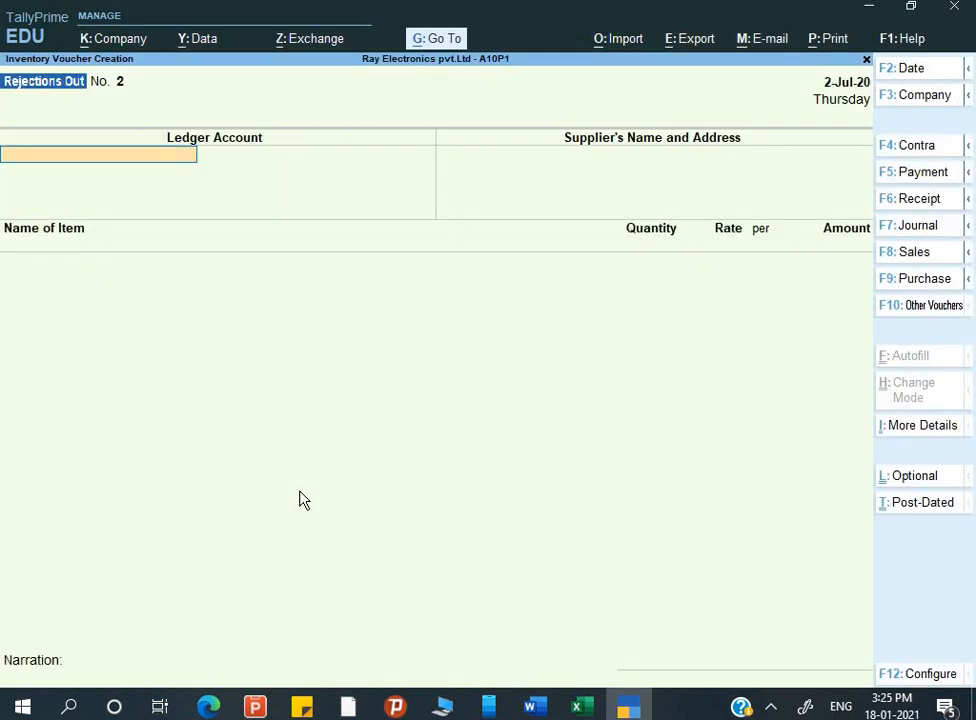
key("F2")
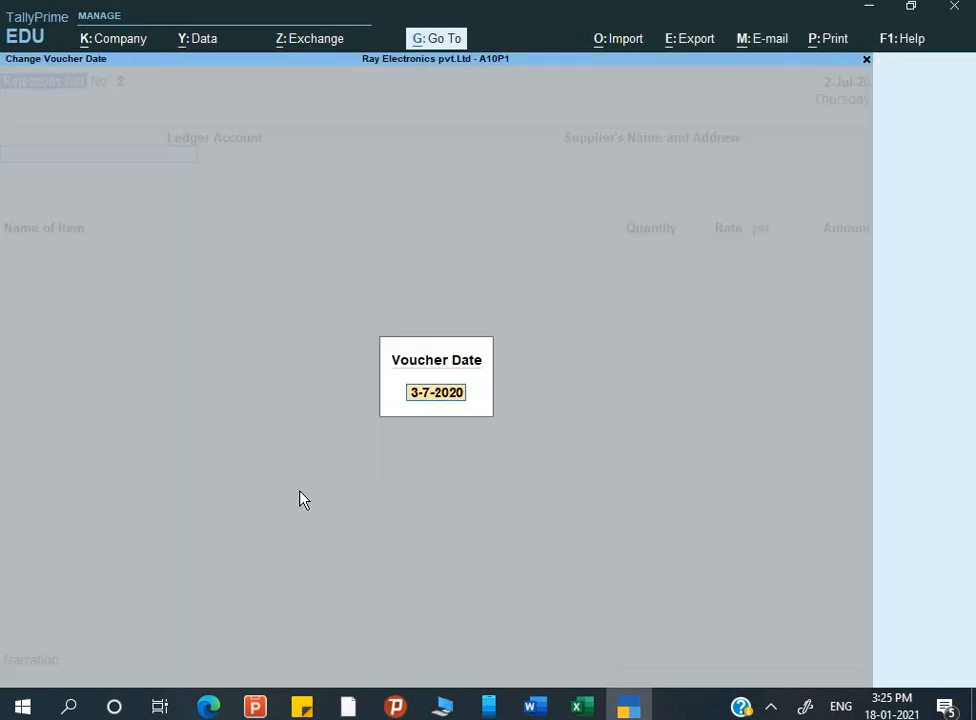
type("31=")
key("BackSpace")
type("-")
key("Return")
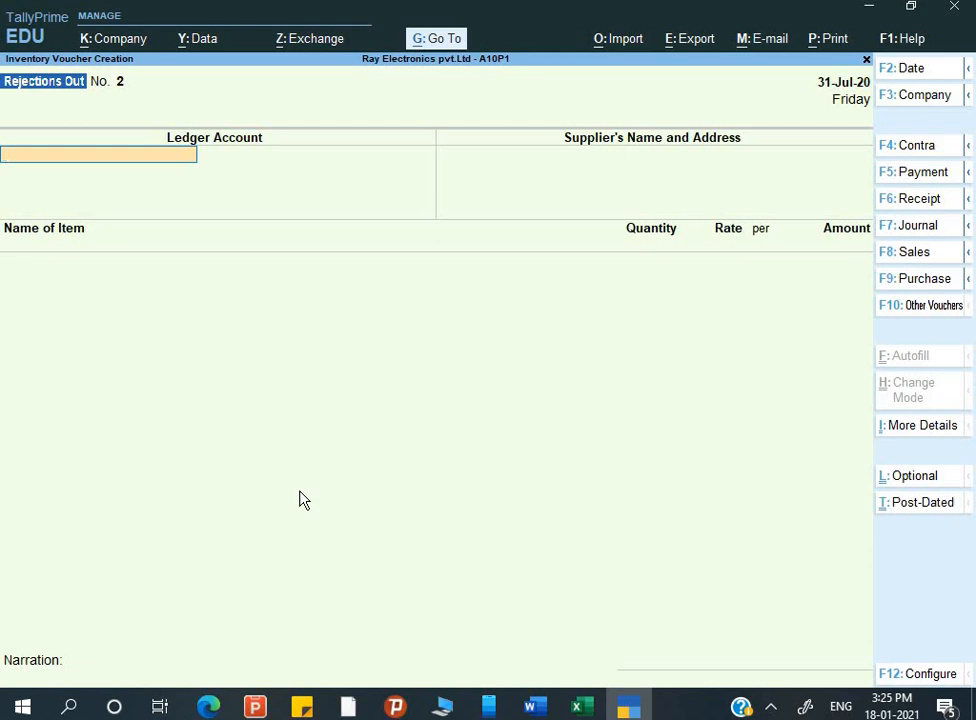
key("F10")
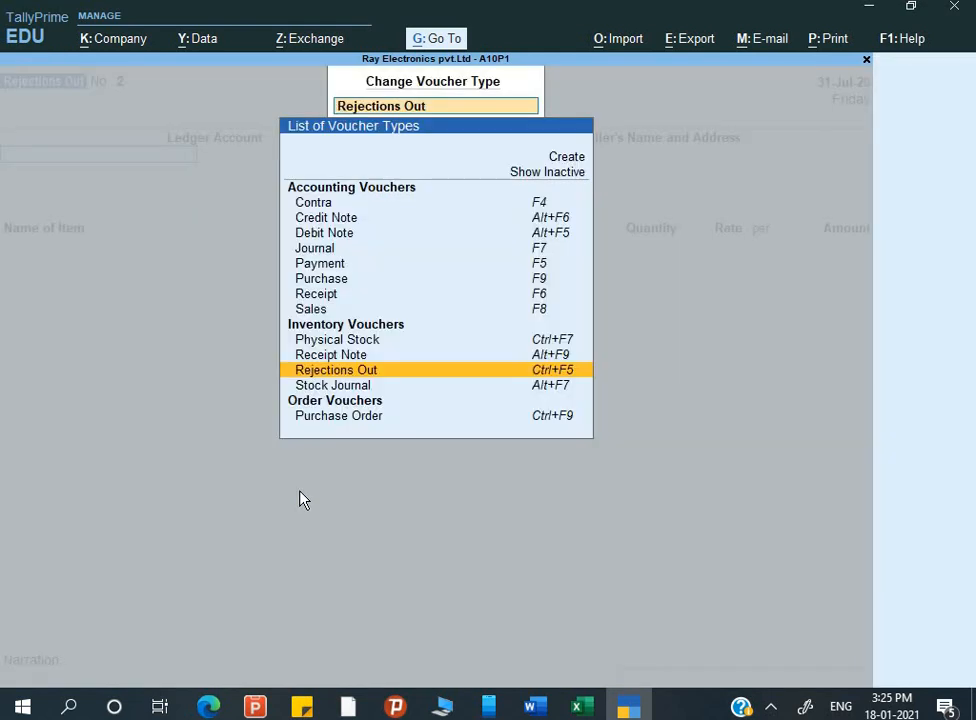
key("BackSpace")
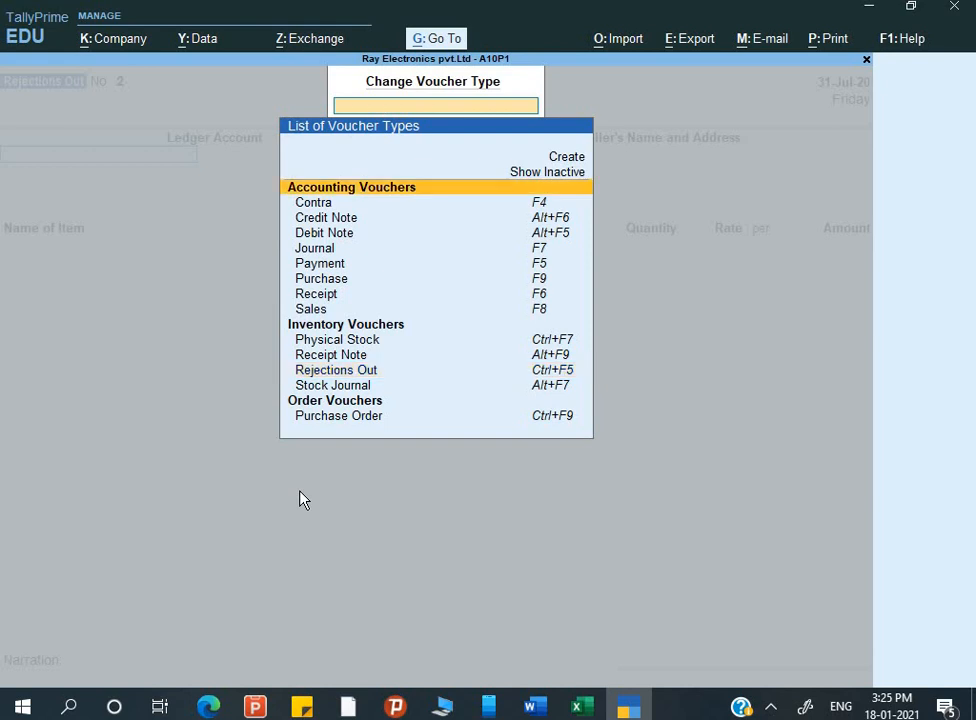
key("Escape")
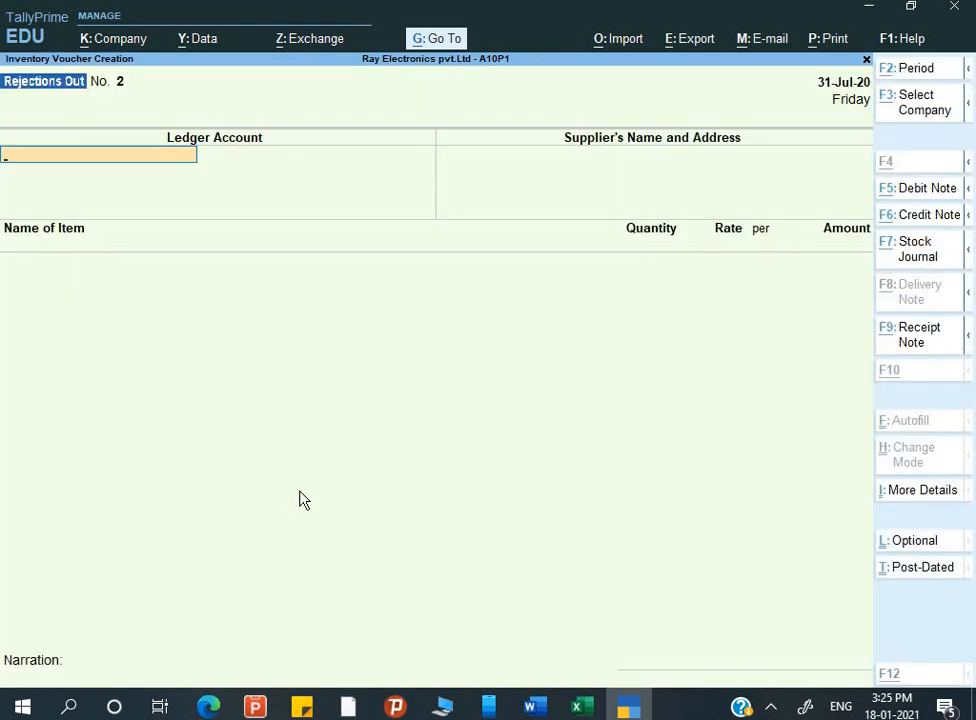
- Change the voucher type to Receipt Note and give it the reference number copied from Q.5 in Word, dated 31-Jul-20
key("F9")
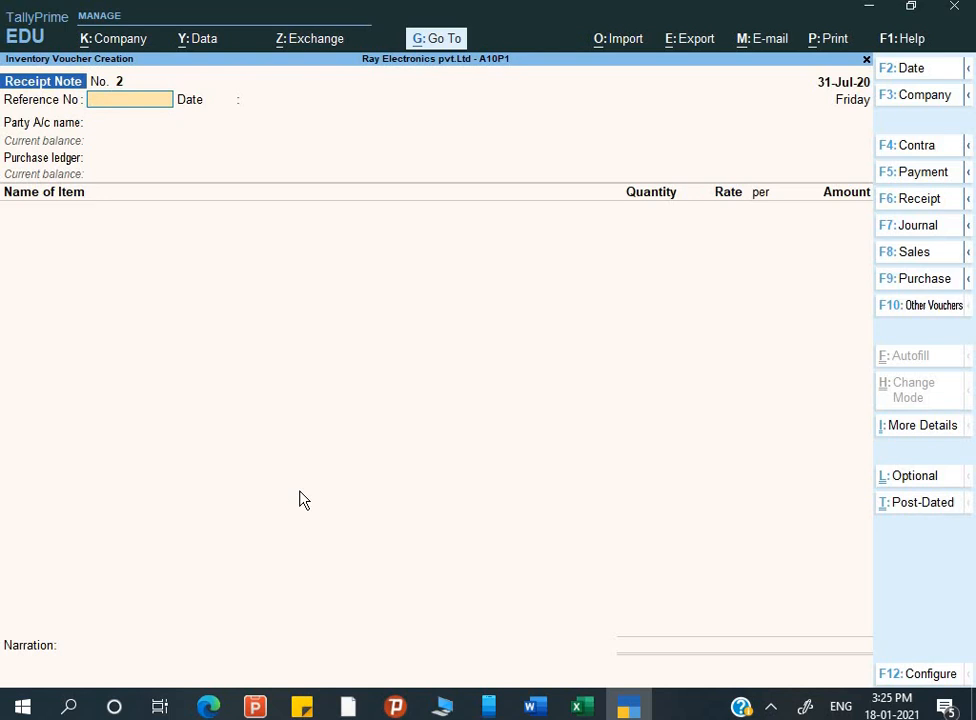
key("alt+Tab")
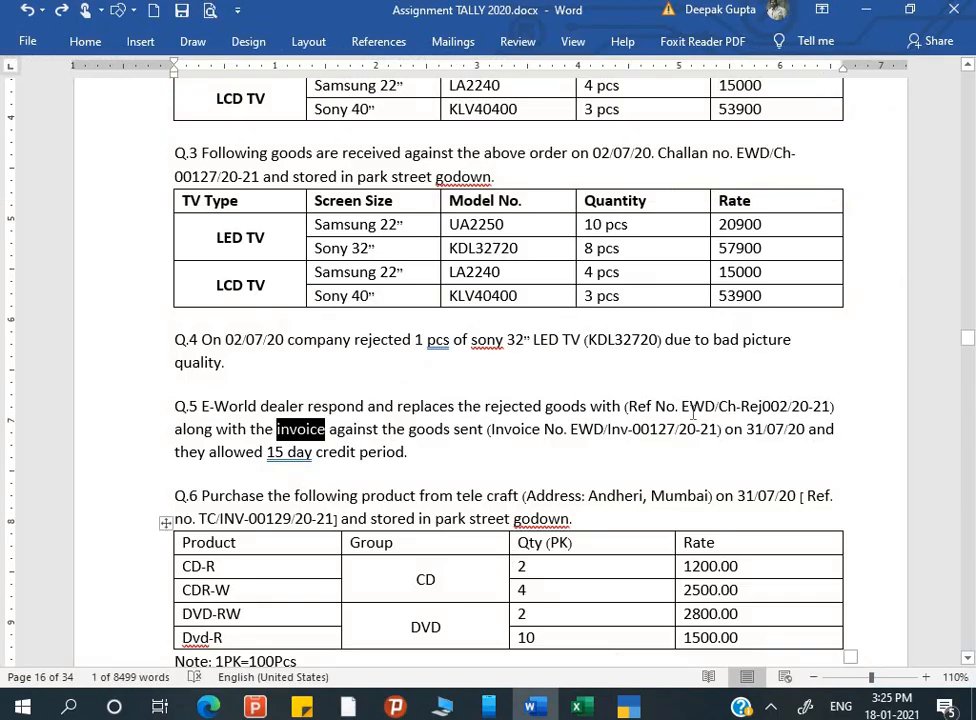
left_click_drag(683, 406, 830, 406)
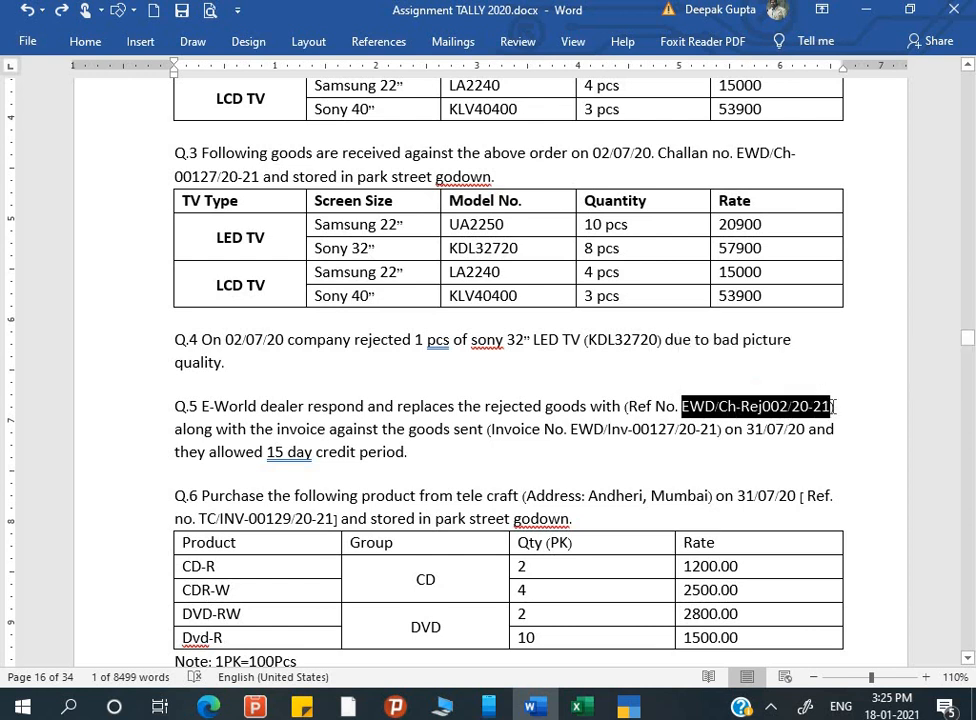
key("ctrl+c")
key("alt+Tab")
key("ctrl+alt+v")
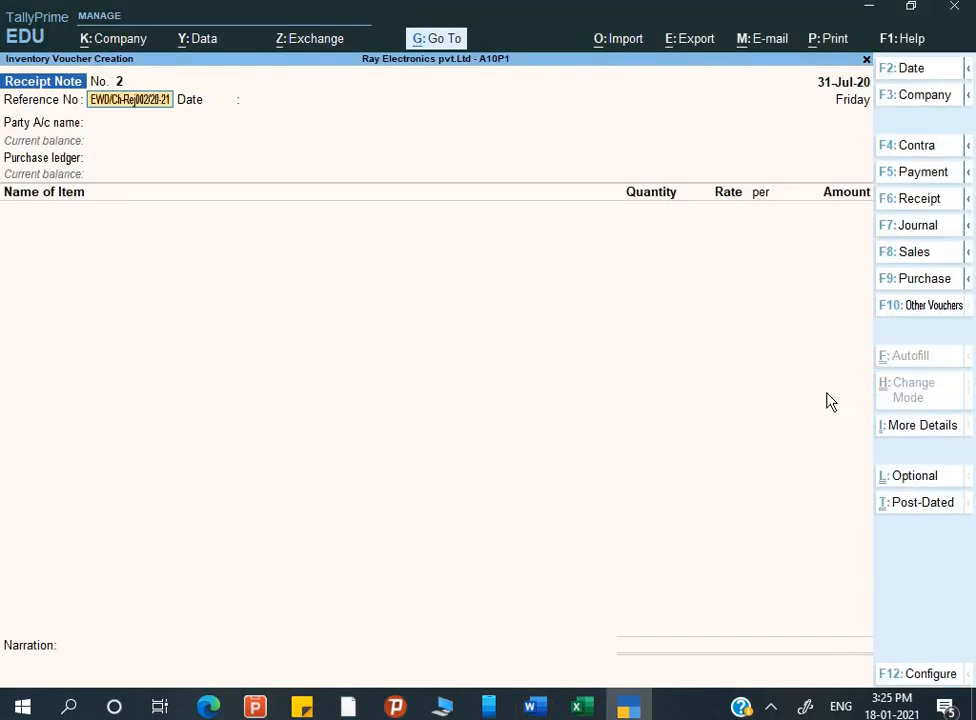
key("Return")
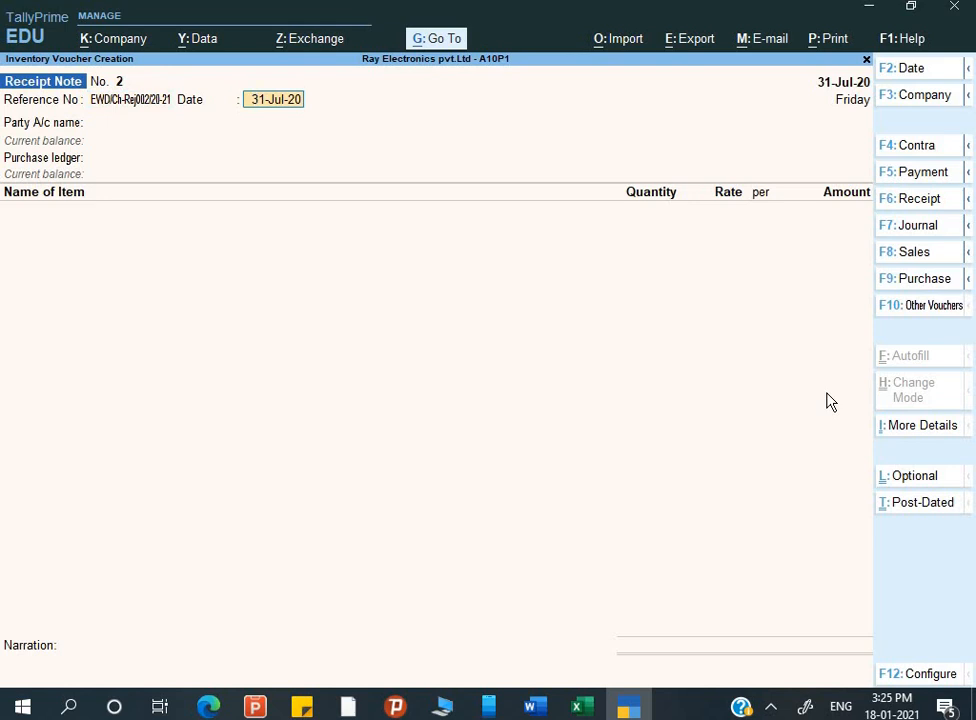
key("Return")
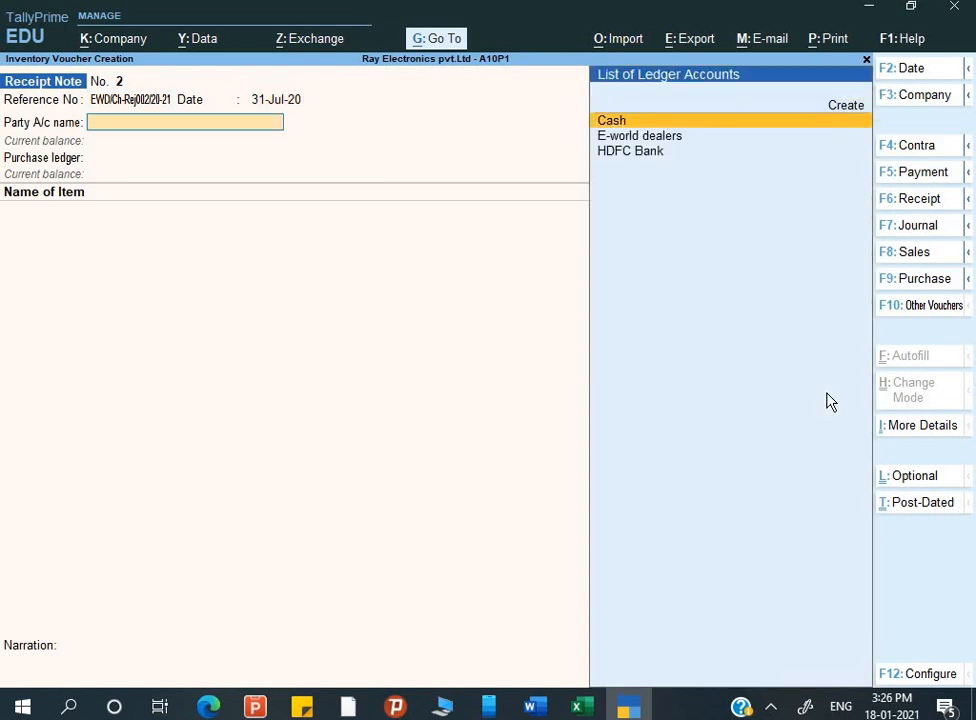
- Set E-world dealers as the receipt note's party account and link it to the dealer's pending order of 1-Jul-20
key("Down")
key("Return")
key("Down")
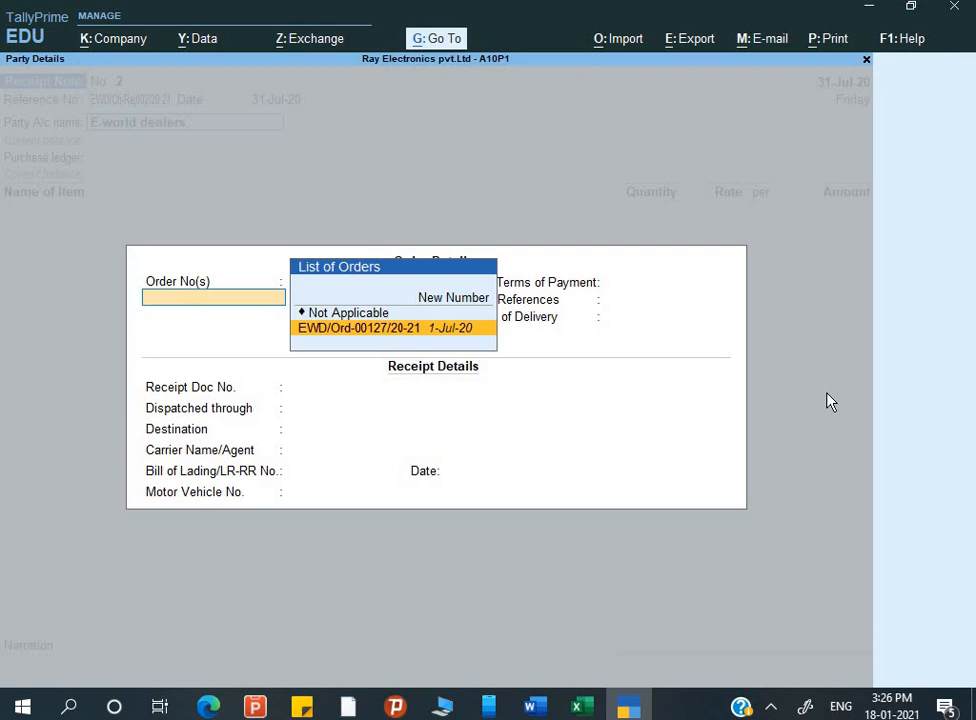
key("Return")
key("Return")
key("Return")
key("Return")
key("Return")
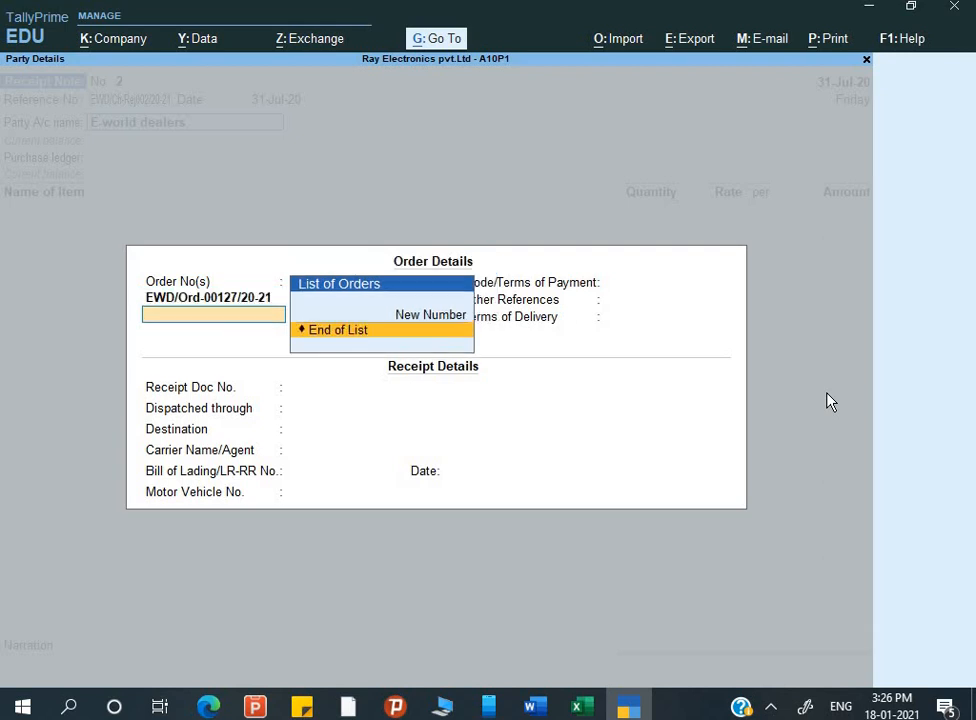
- Leave the remaining order and receipt details blank and accept the party details of E-world dealers on the receipt note
key("Return")
key("Return")
key("Return")
key("Return")
key("Return")
key("Return")
key("Return")
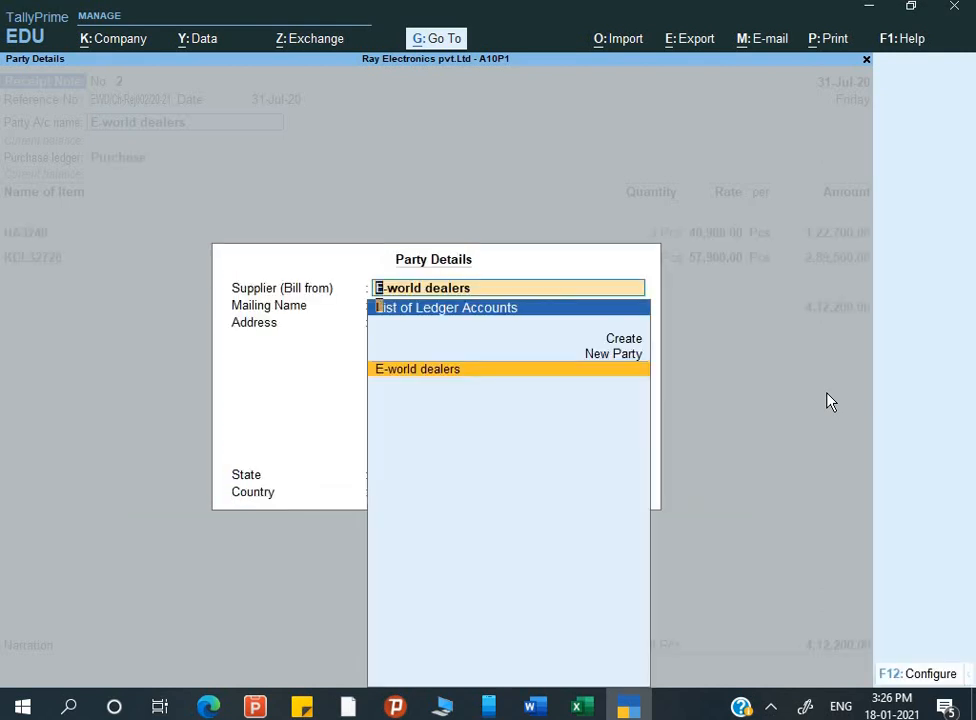
key("Return")
key("Return")
key("Return")
key("Return")
key("Return")
key("Return")
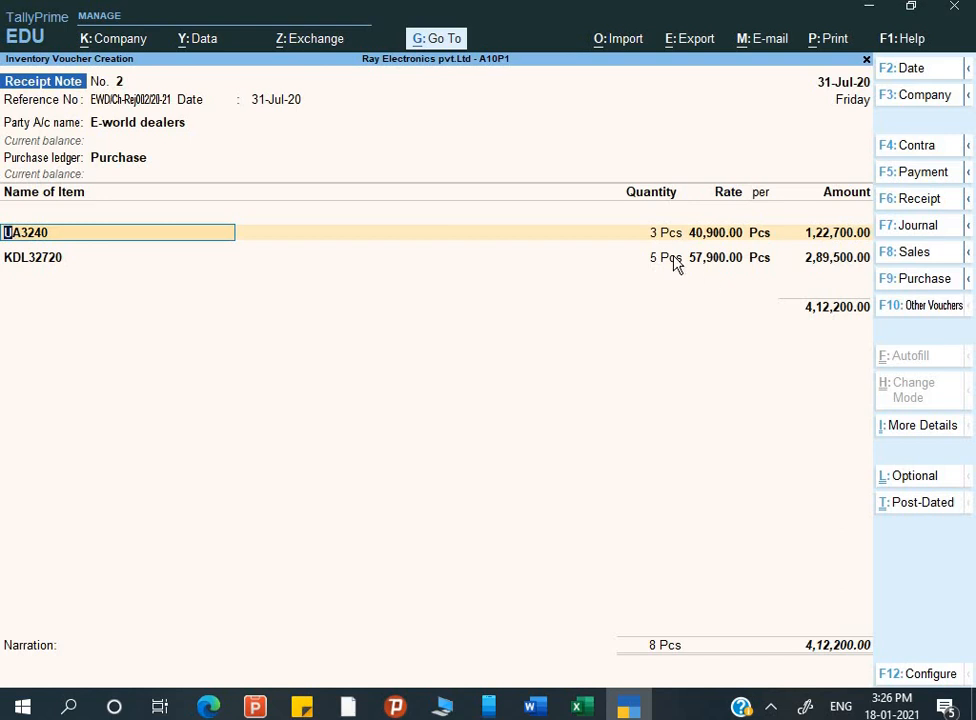
- Remove the UA3240 line from the receipt note's items
key("BackSpace")
key("Up")
key("Up")
key("Up")
key("Up")
key("Up")
key("Up")
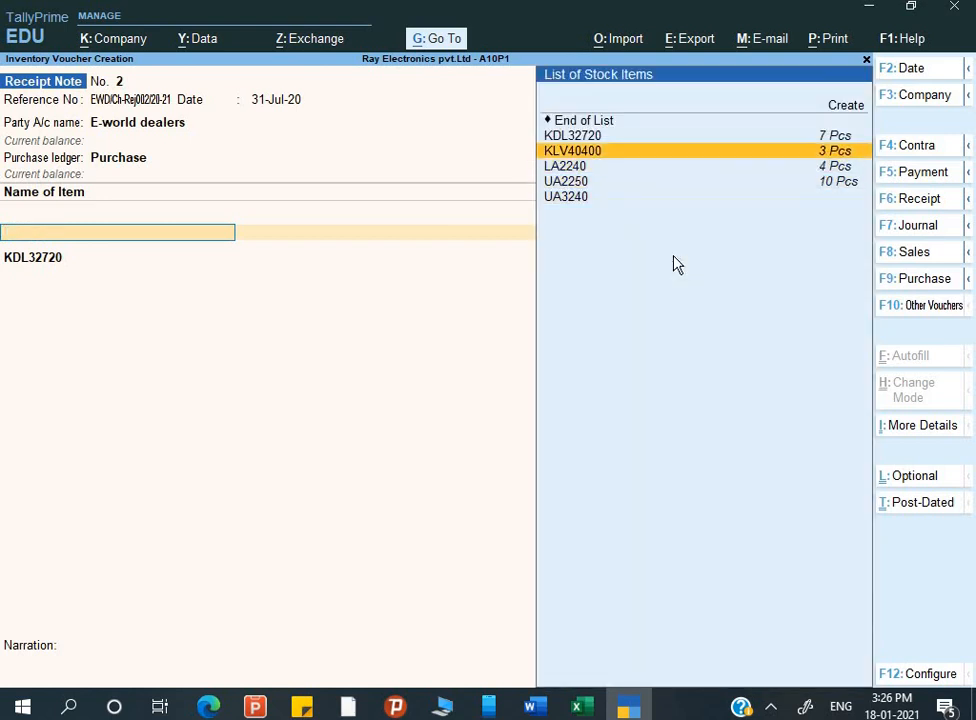
key("Return")
- Allocate 1 piece of KDL32720 to the Park Street godown under the replacement tracking number and the 1-Jul-20 order
key("Return")
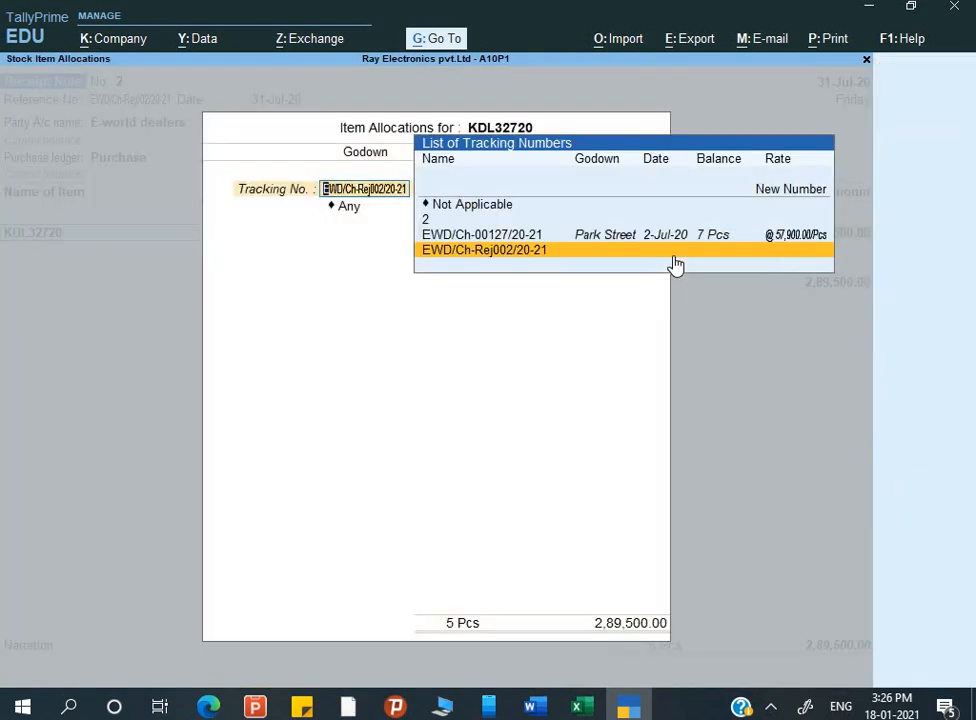
key("Return")
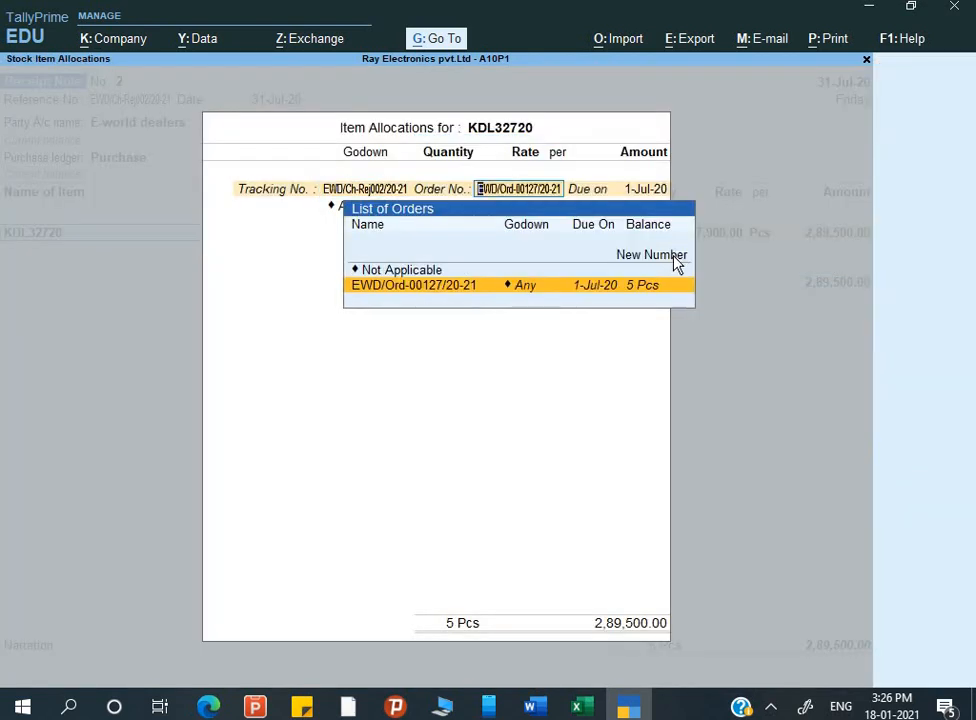
key("Return")
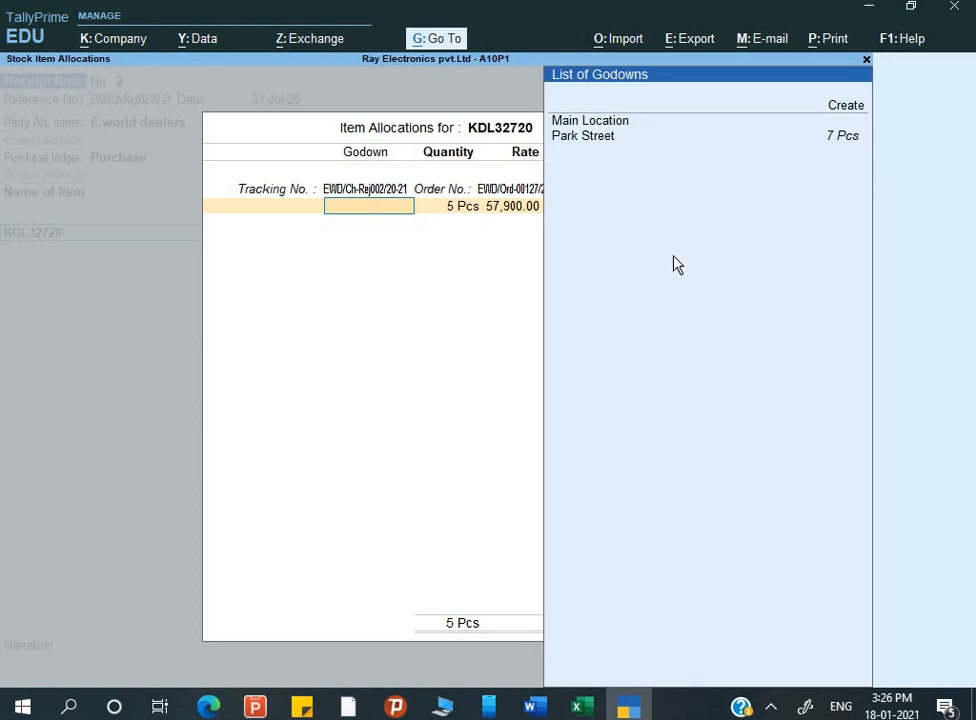
key("Down")
key("Return")
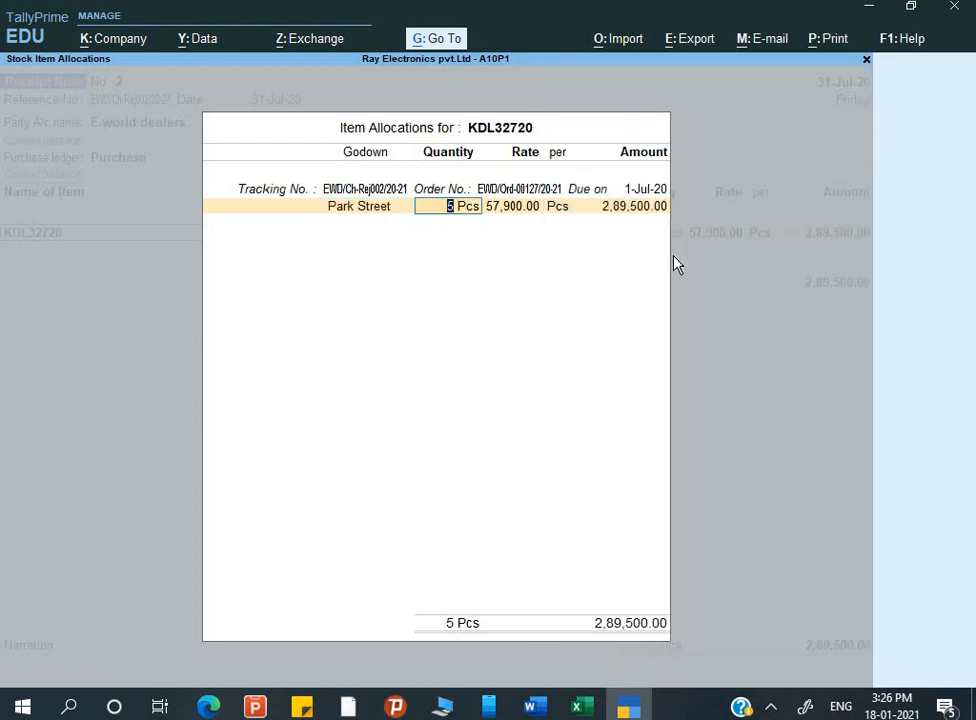
type("1")
key("Return")
key("Return")
key("Return")
key("Return")
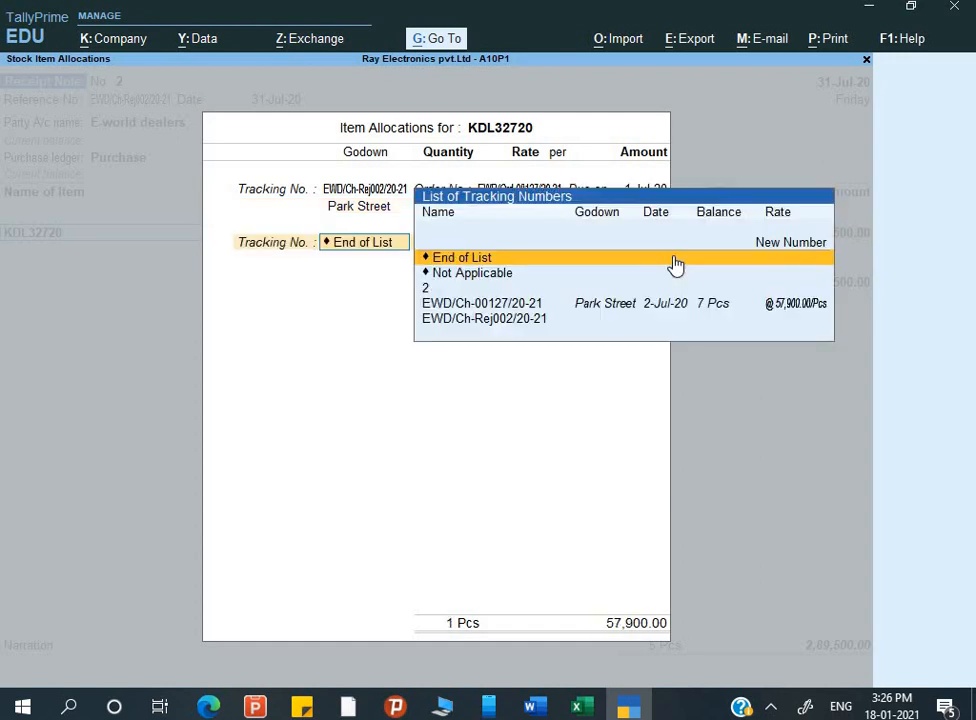
key("Return")
key("Return")
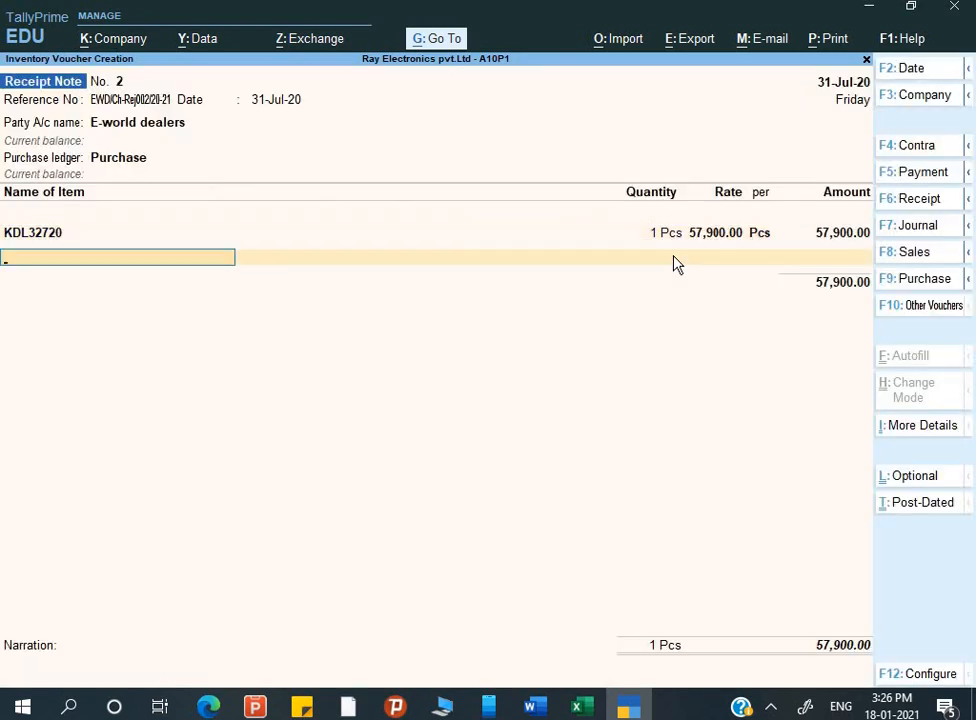
- End the item list, enter the narration "Being goods replaced" and save the receipt note
key("Return")
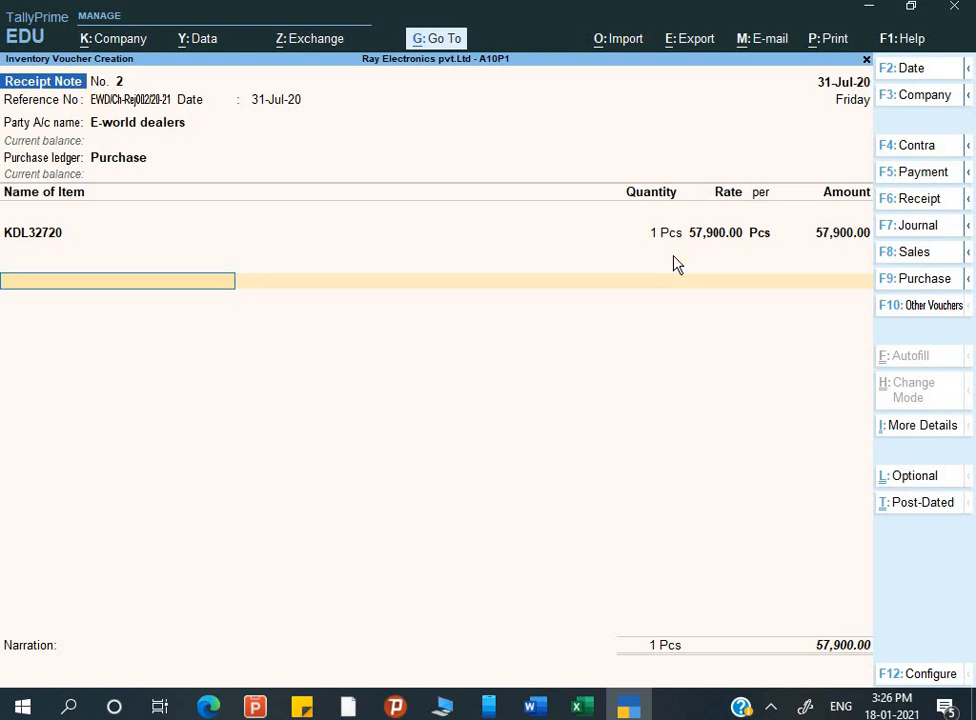
key("Return")
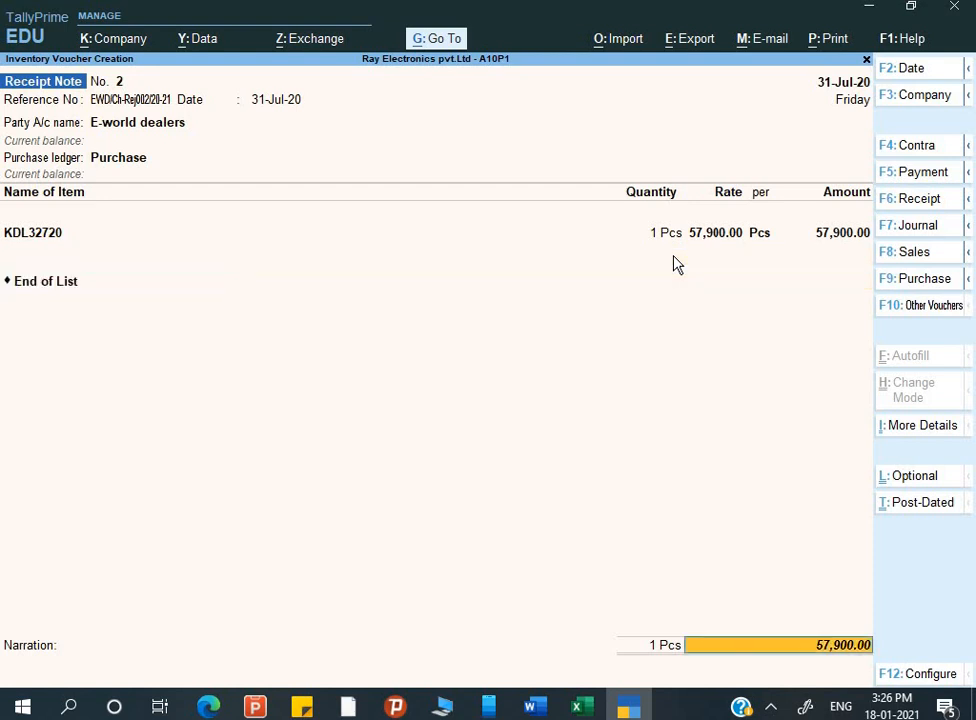
key("Return")
type("Being")
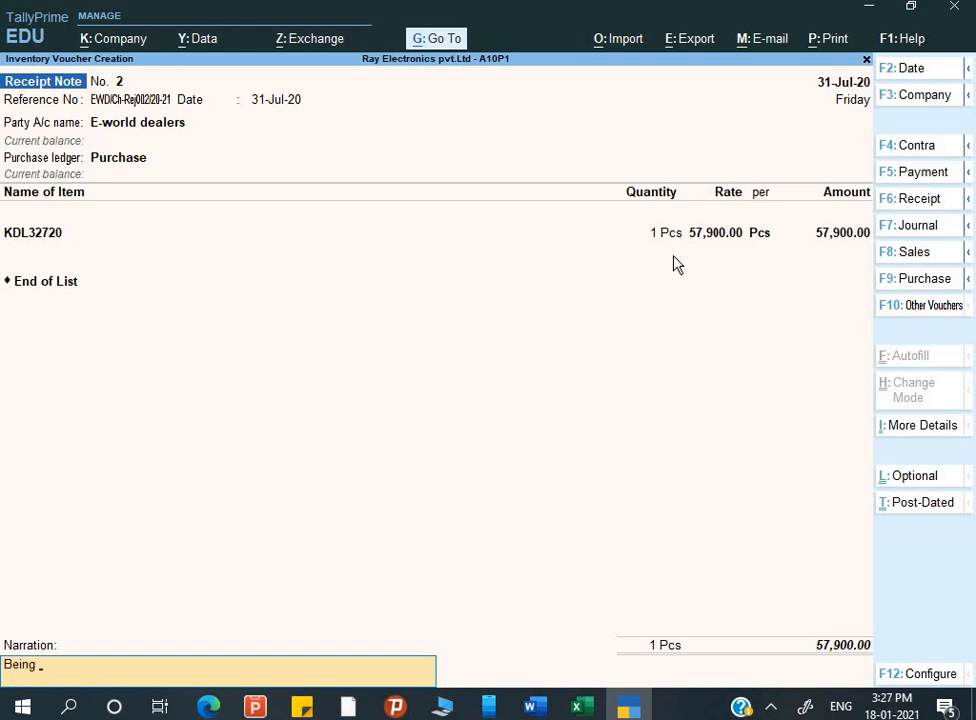
type(" goods replaced")
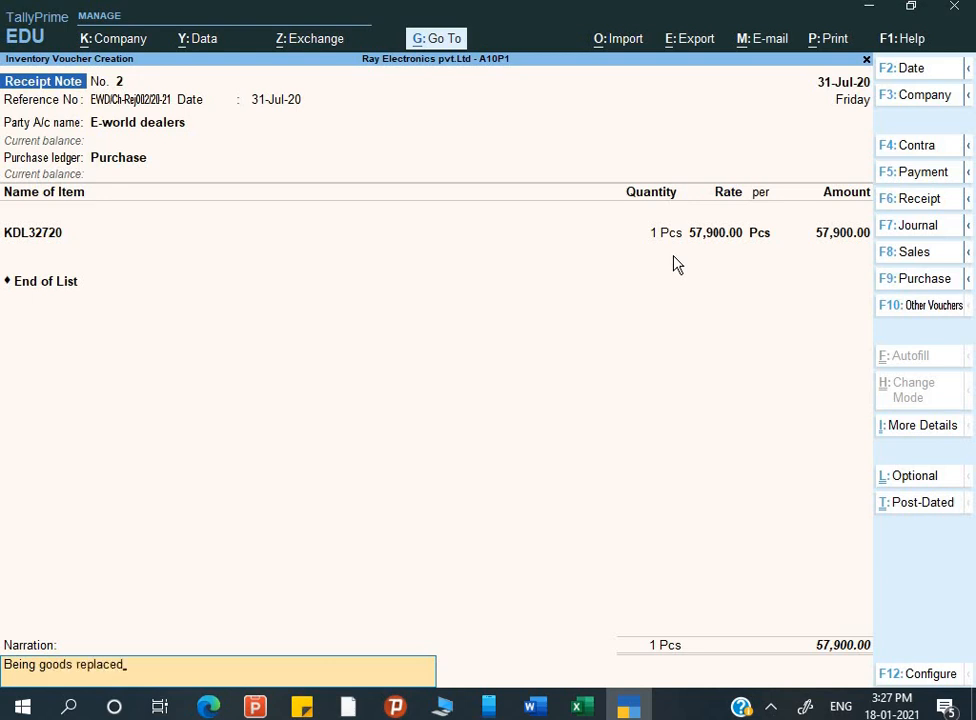
key("Return")
key("Return")
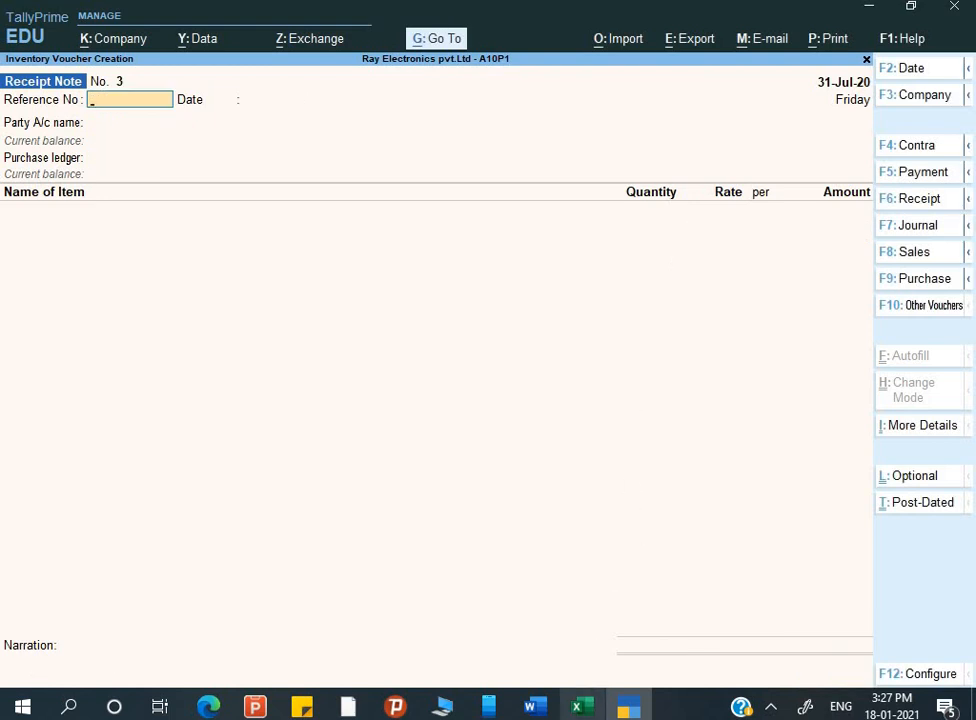
- Check the Q.5 invoice details in the Word assignment, return to TallyPrime and change the voucher type to Purchase
left_click(530, 707)
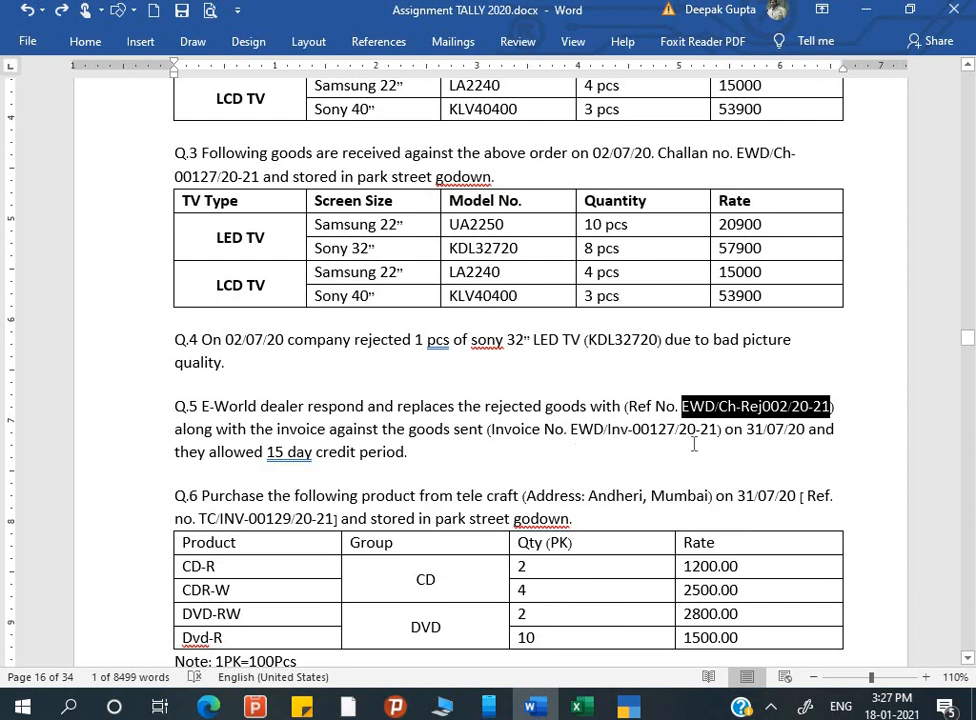
key("alt+Tab")
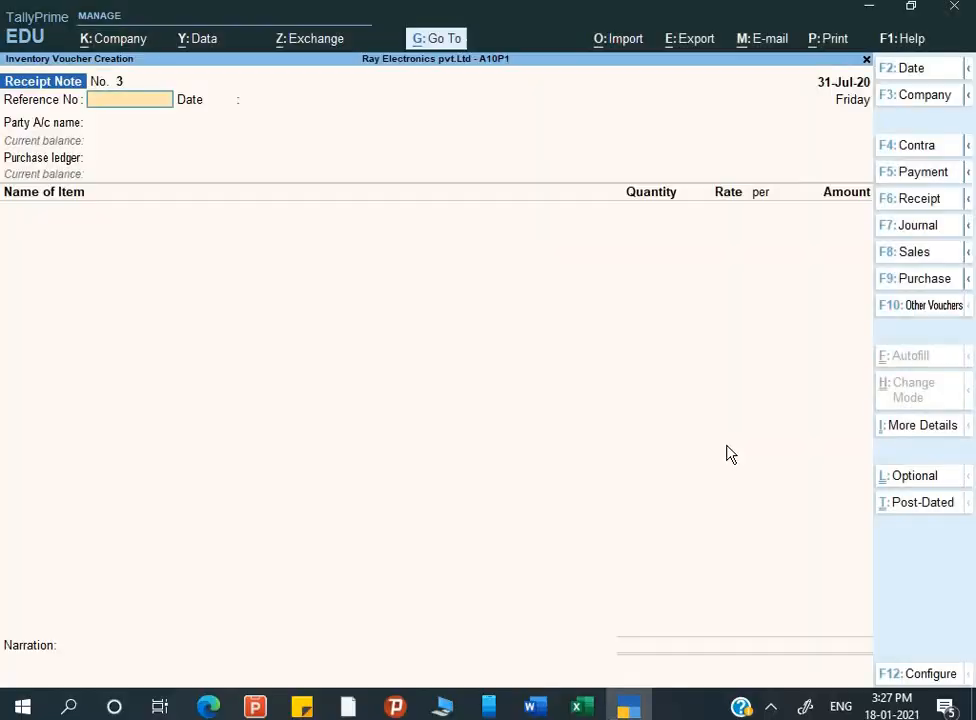
key("alt+Tab")
key("alt+Tab")
key("F9")
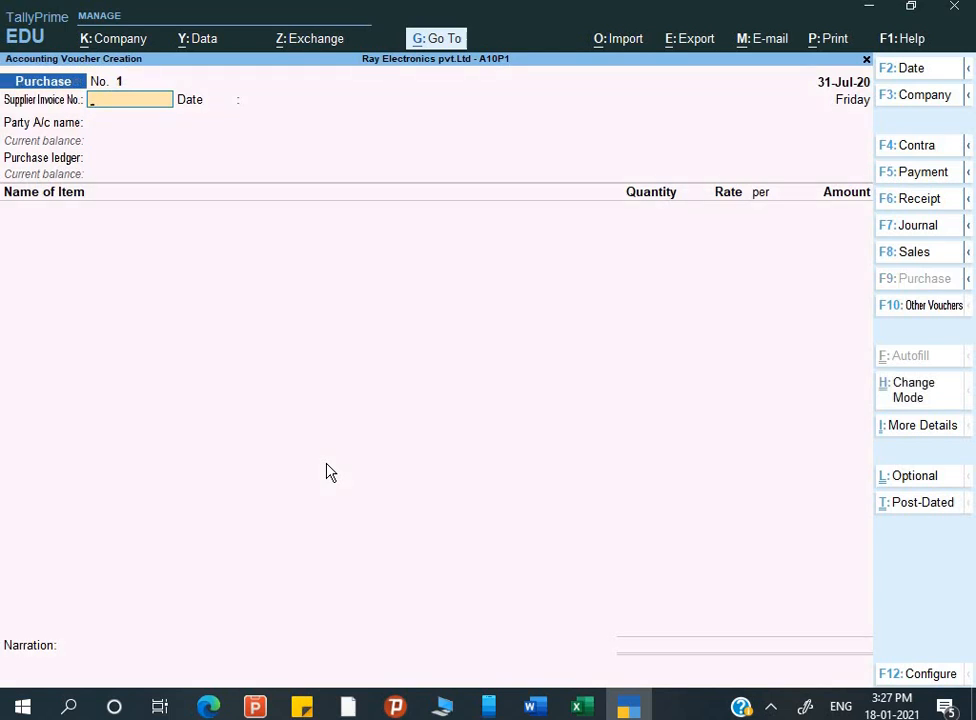
- Copy the invoice number from Q.5 in Word into the purchase voucher's supplier invoice number, dated 31-Jul-20
key("alt+Tab")
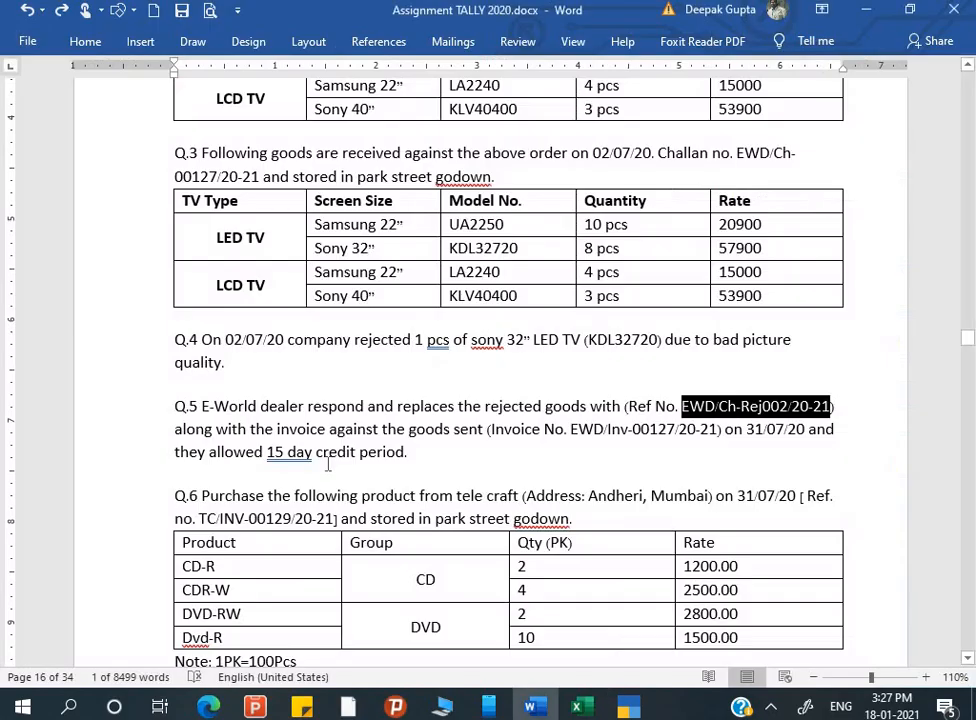
left_click_drag(572, 437, 720, 442)
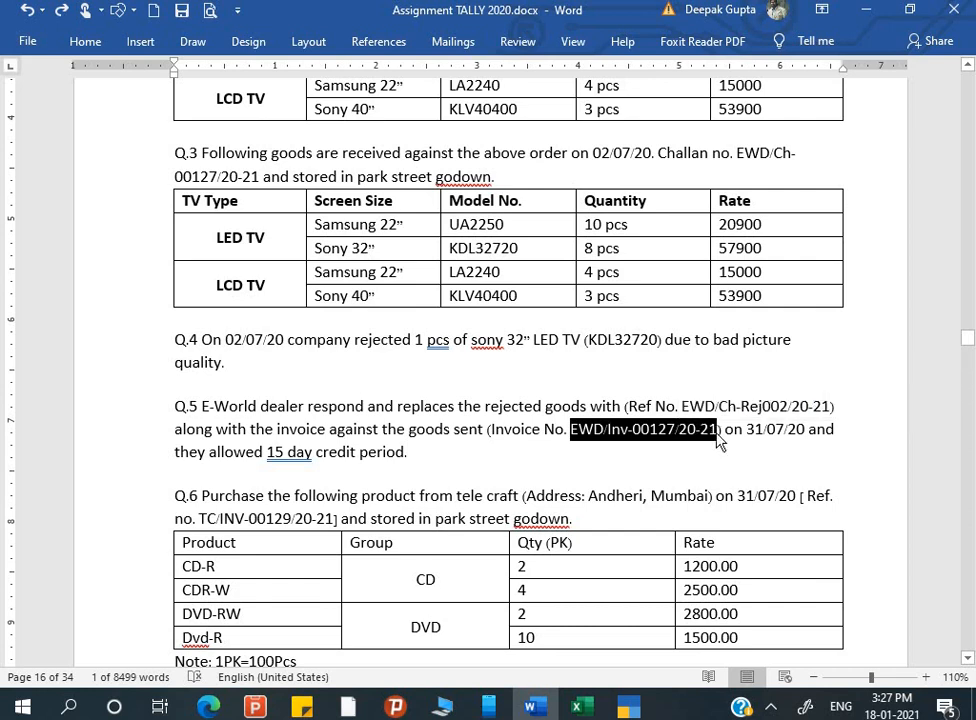
key("ctrl+c")
key("alt+Tab")
key("ctrl+alt+v")
key("Return")
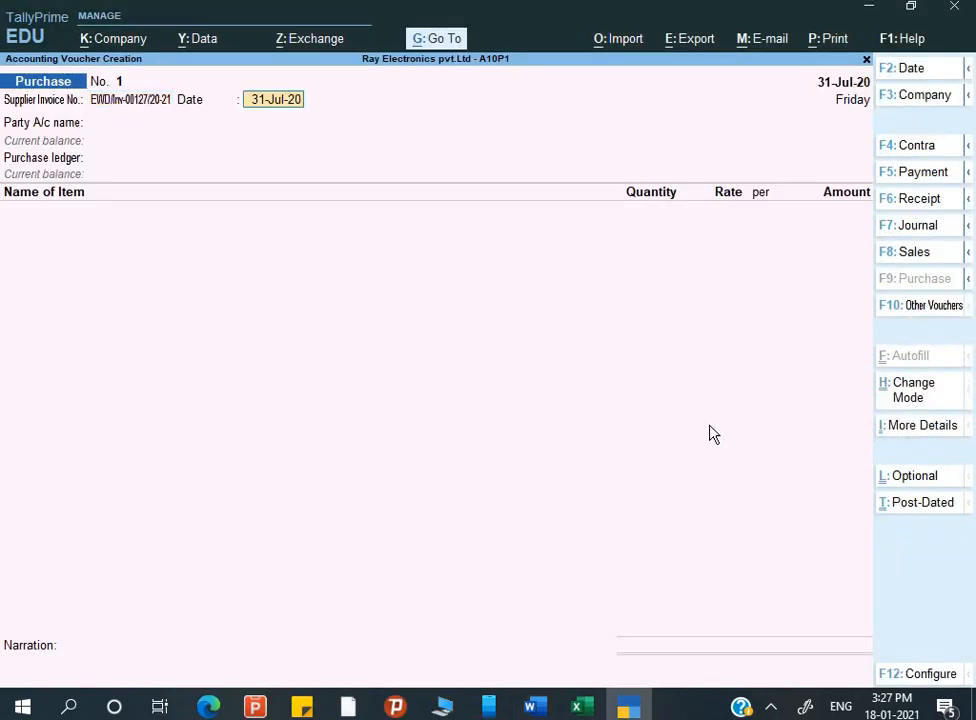
key("Return")
- Set E-world dealers as the purchase's party account and link the receipt notes of 2-Jul-20 and 31-Jul-20
key("Down")
key("Return")
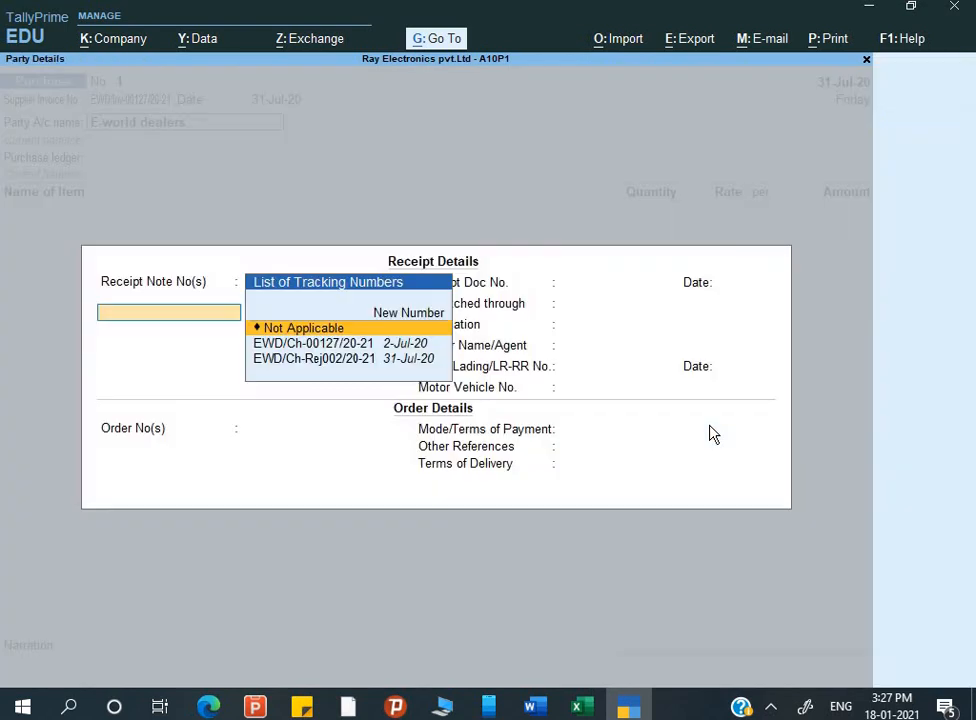
key("Down")
key("Down")
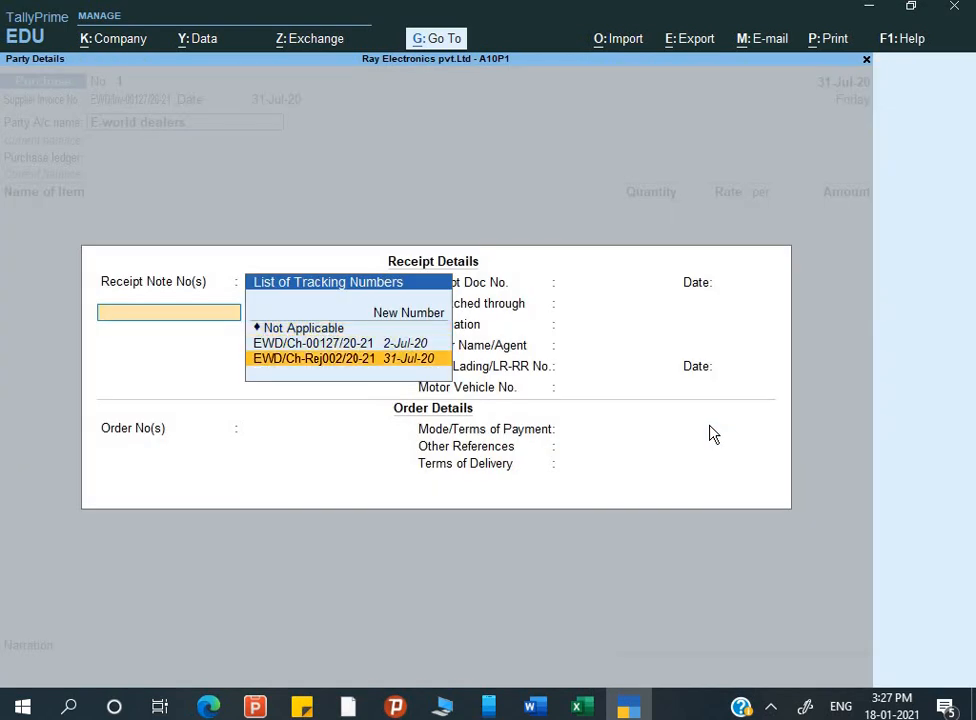
key("Up")
key("Down")
key("Up")
key("Up")
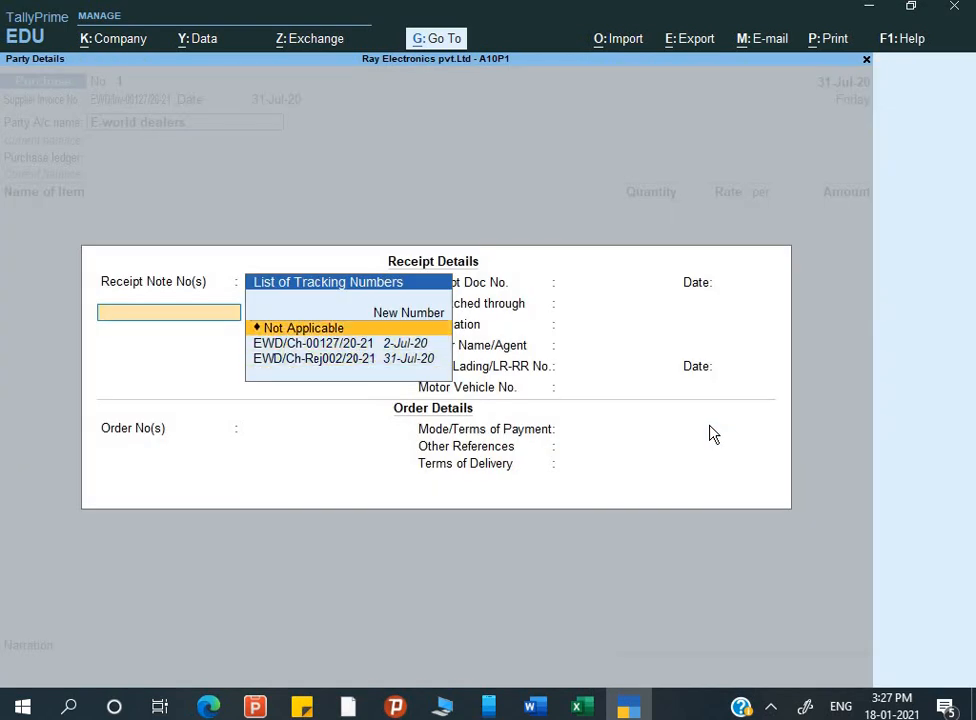
key("Down")
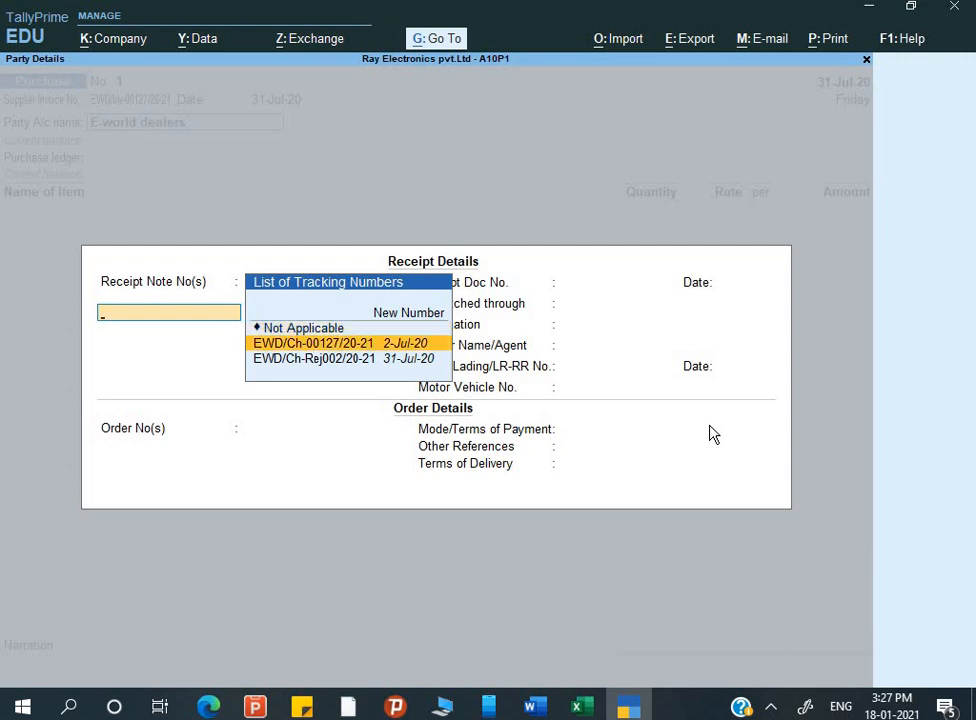
key("Return")
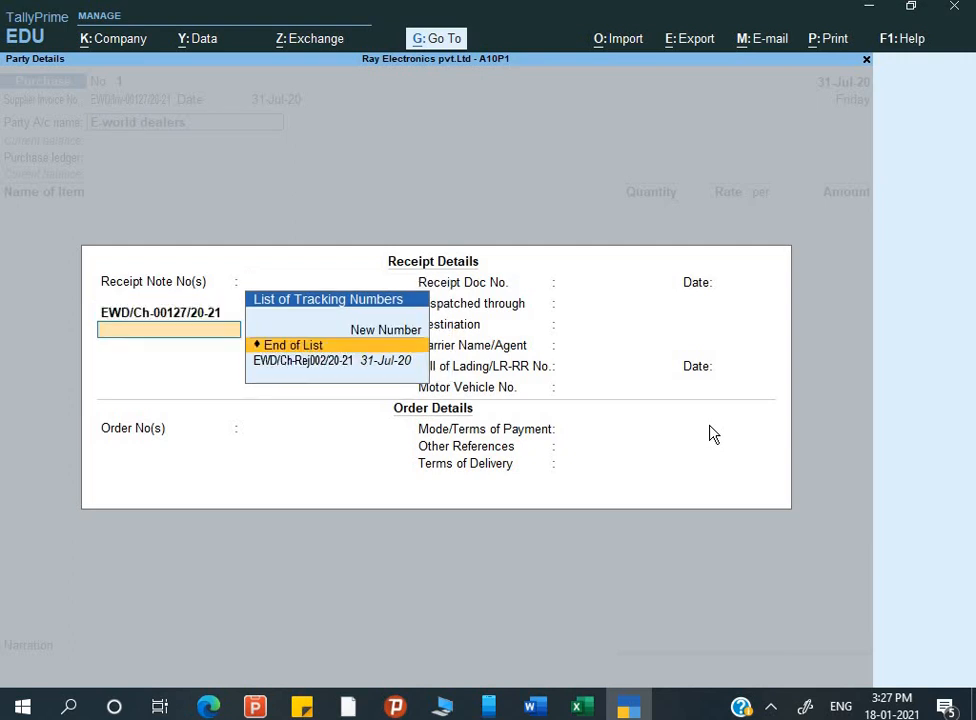
key("Down")
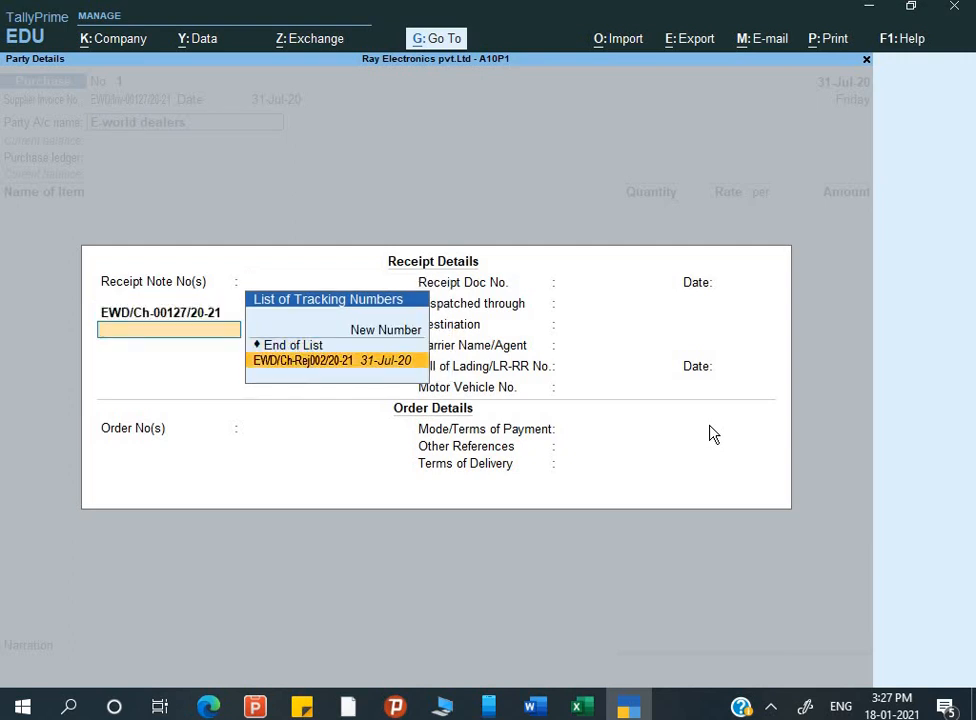
key("Return")
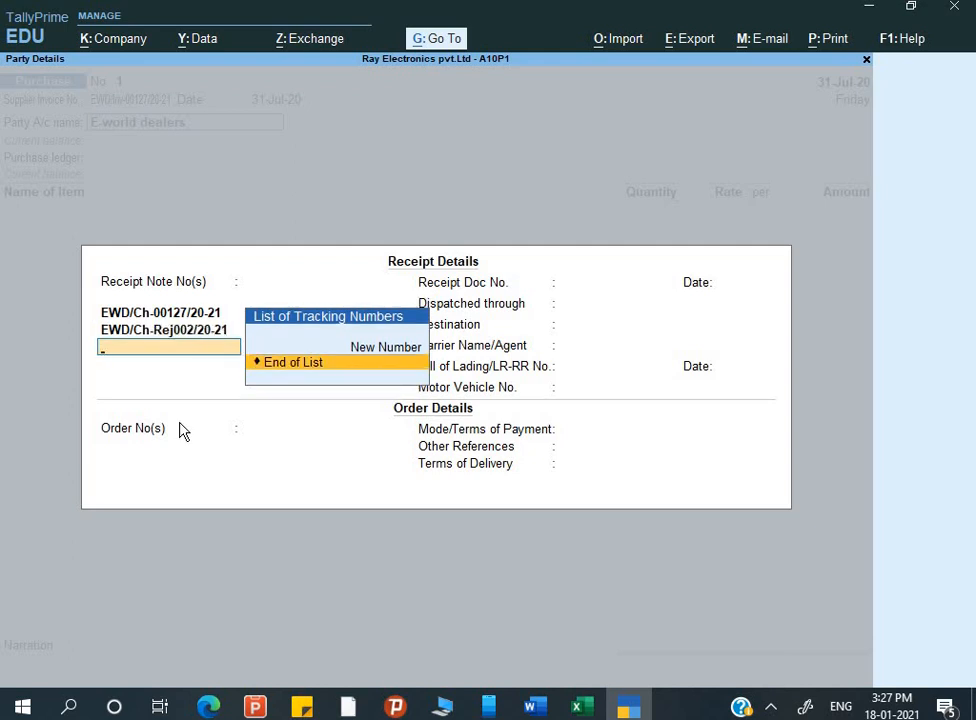
key("Return")
- Leave the other receipt and order details of the purchase blank and accept E-world dealers' party details with state Uttar Pradesh
key("Return")
key("Return")
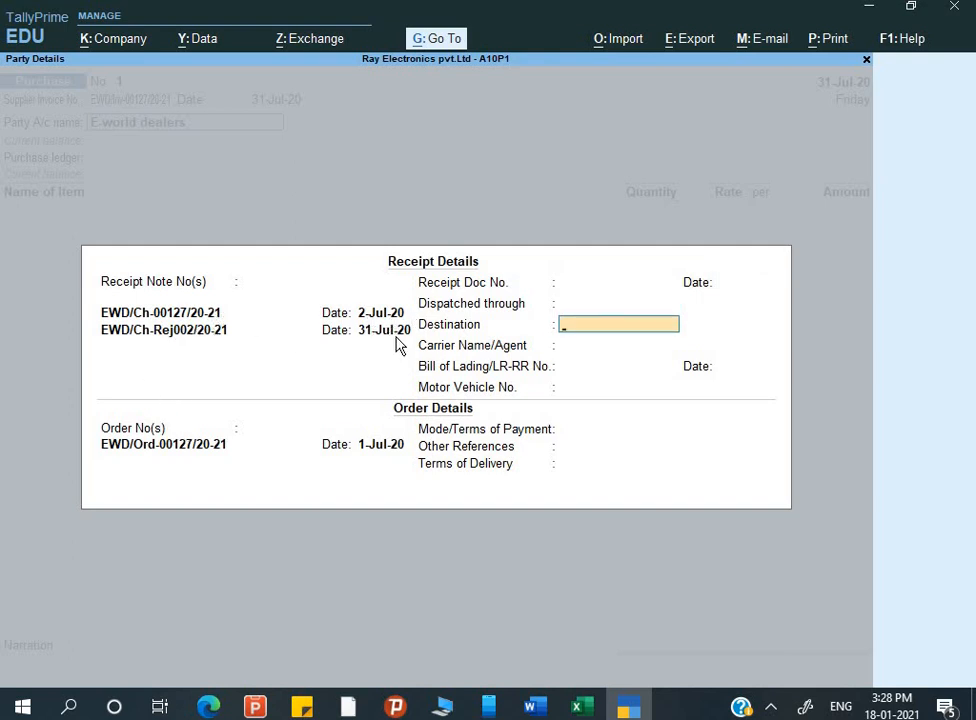
key("Return")
key("Return")
key("Return")
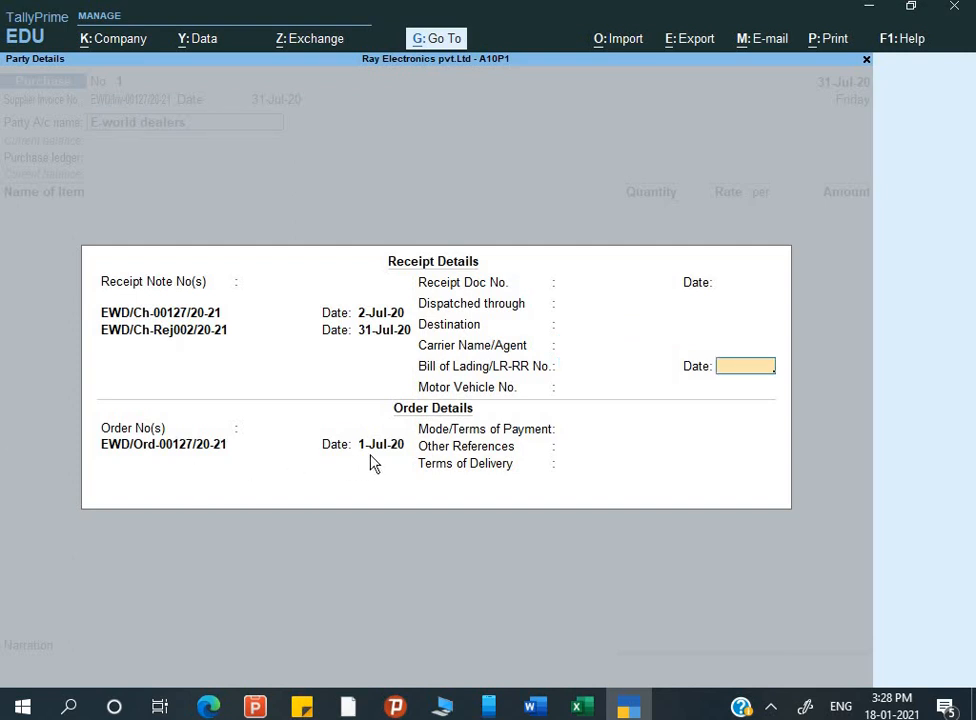
key("Return")
key("Return")
key("Return")
key("Return")
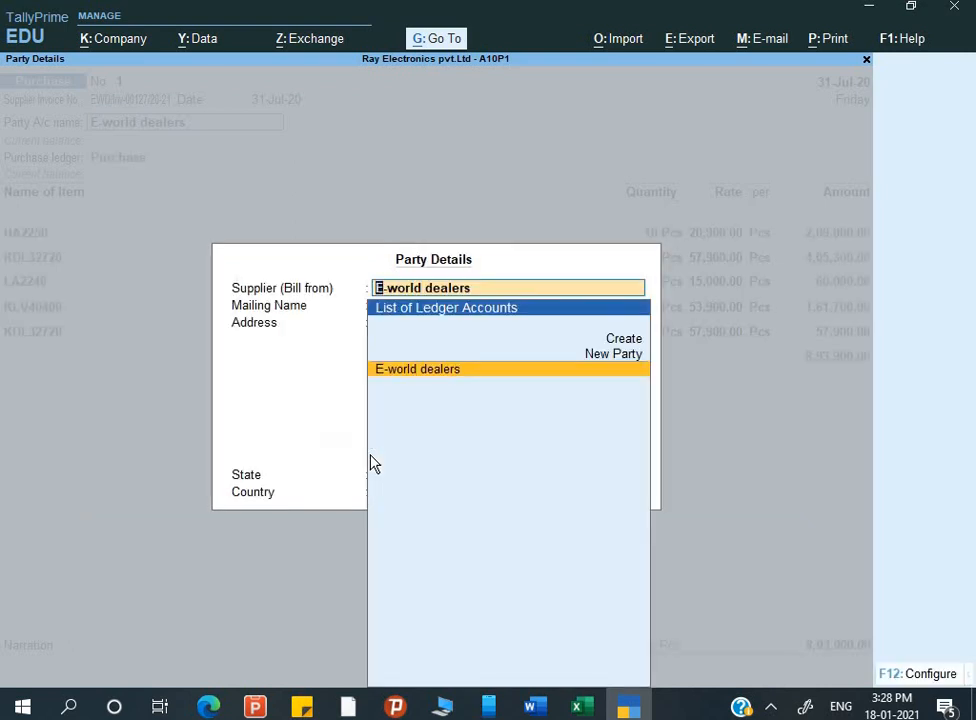
key("Return")
key("Return")
key("Return")
key("Return")
key("Return")
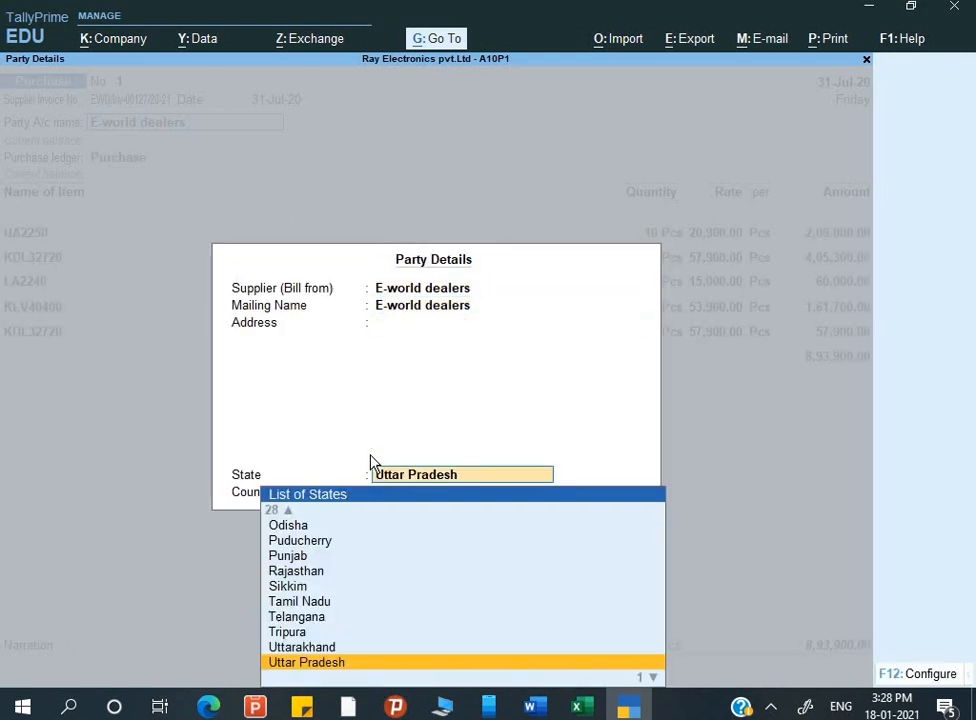
key("Return")
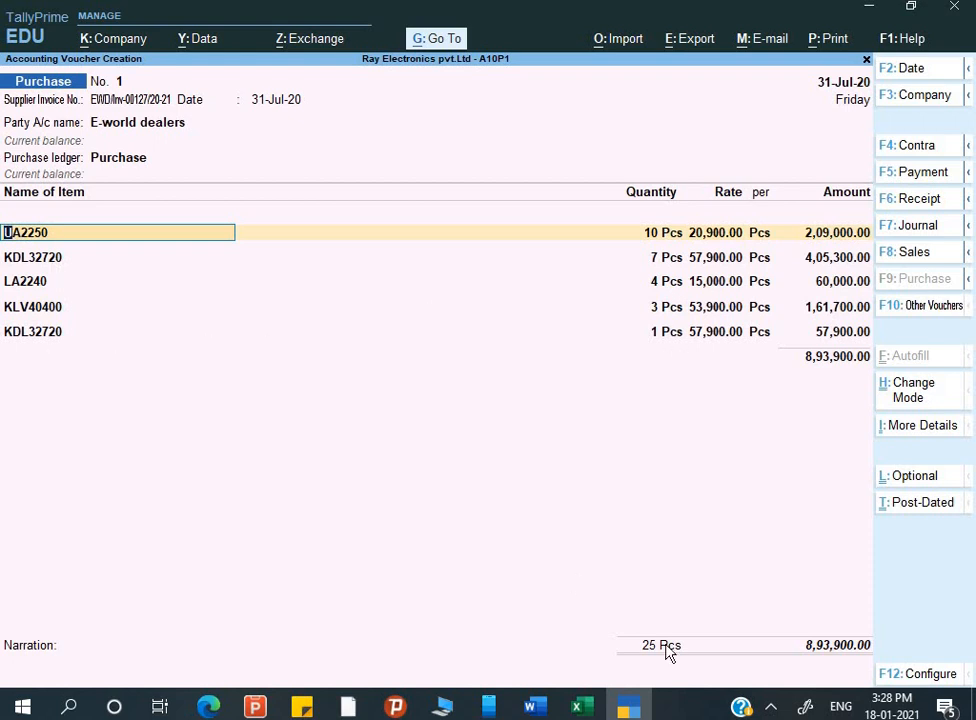
- Recheck Q.5 in the Word assignment, return to TallyPrime and accept the UA2250 allocation of 10 Pcs at 20,900 in Park Street
left_click(530, 706)
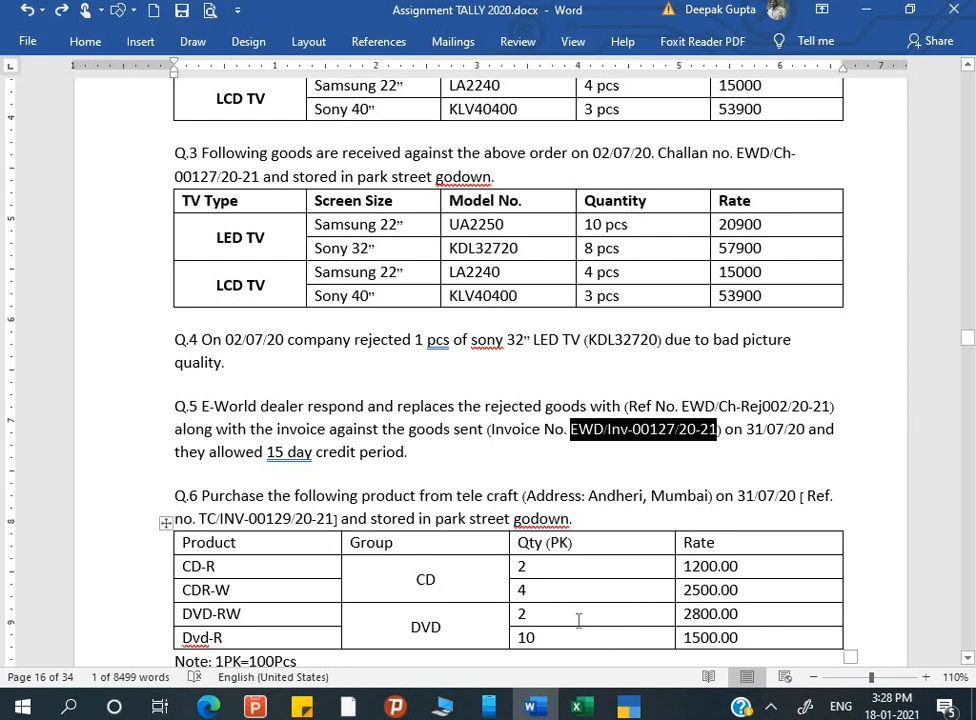
left_click(620, 707)
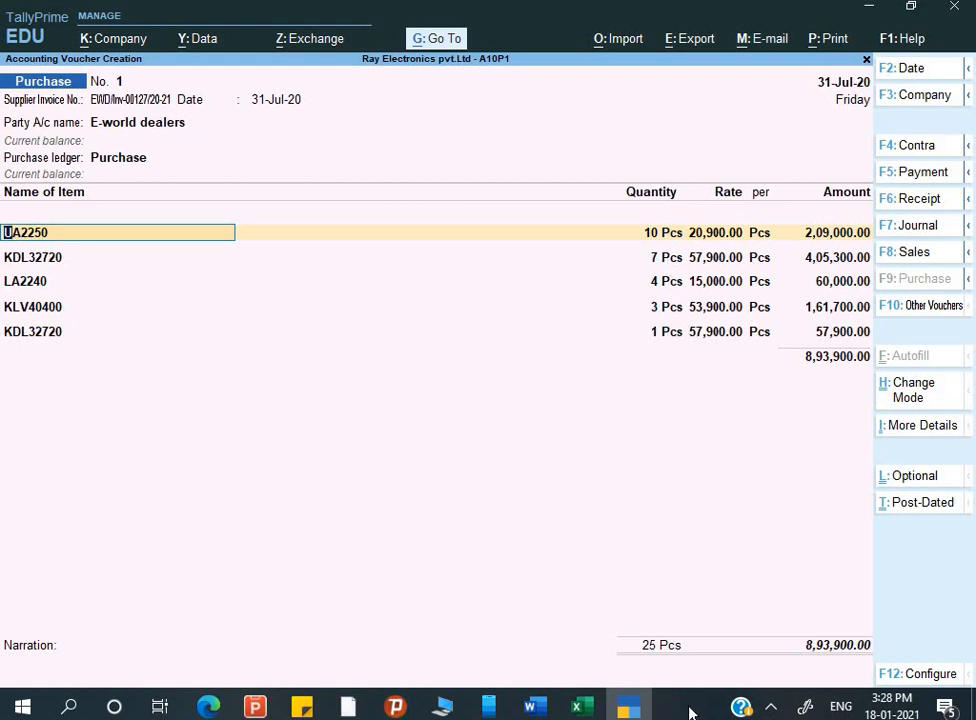
key("Return")
key("Return")
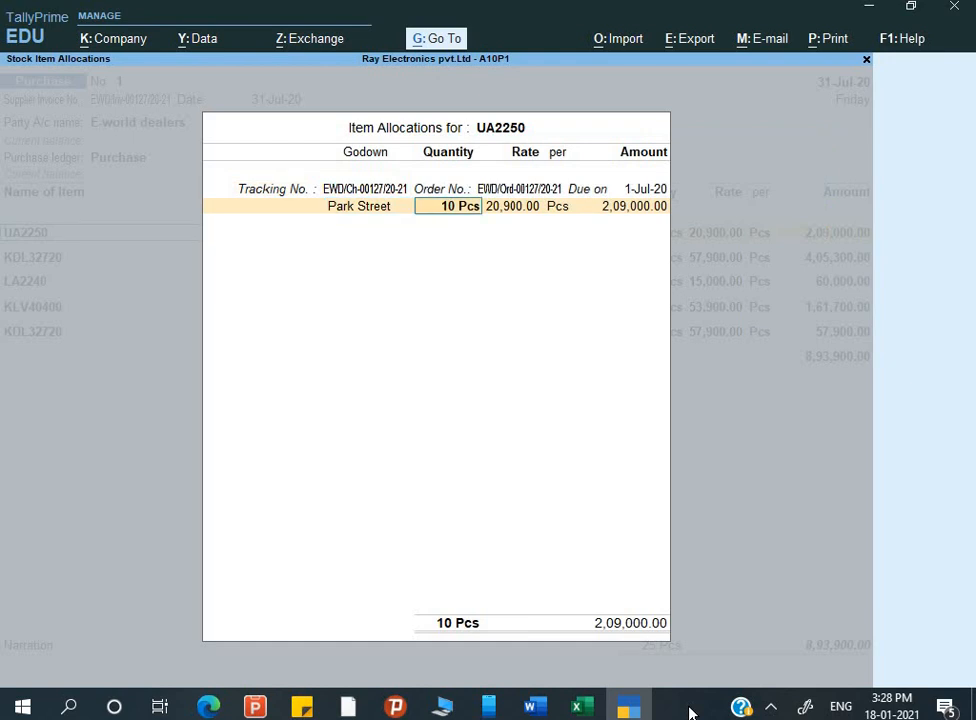
key("Return")
key("Return")
key("Return")
key("Return")
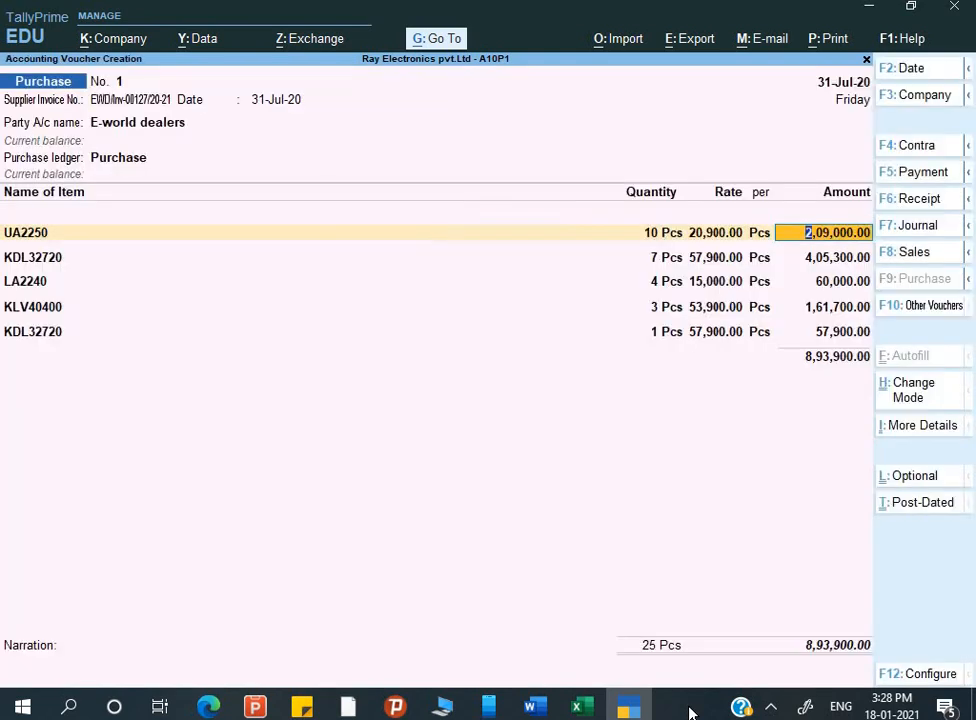
key("Return")
- Accept the first KDL32720 allocation of 7 Pcs at 57,900 in Park Street, tracked to the 2-Jul-20 receipt note
key("Return")
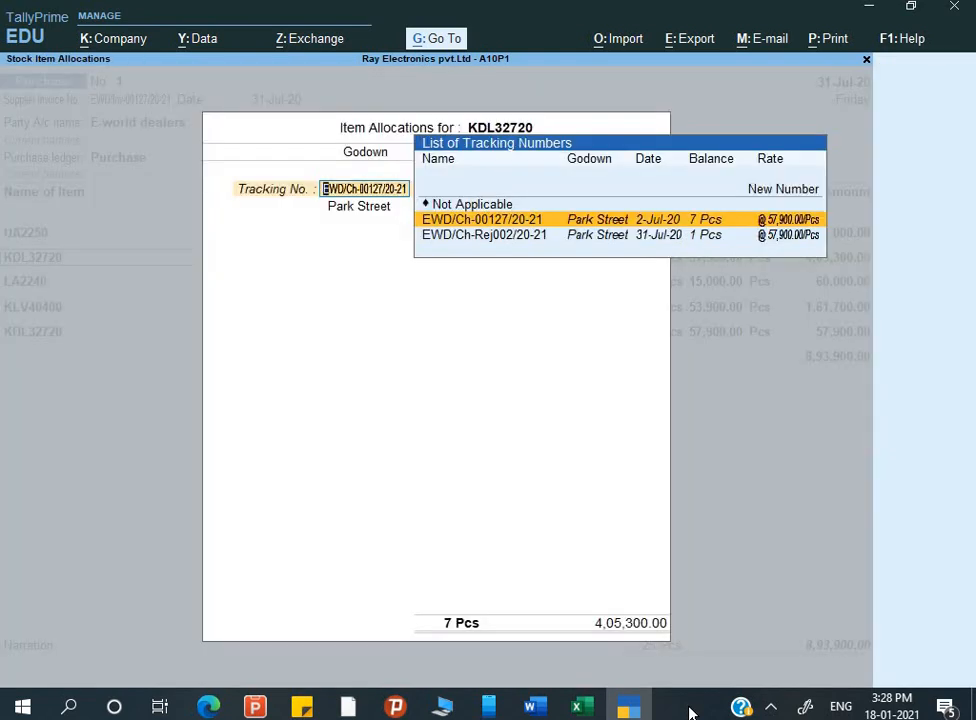
key("Return")
key("Return")
key("Return")
key("Return")
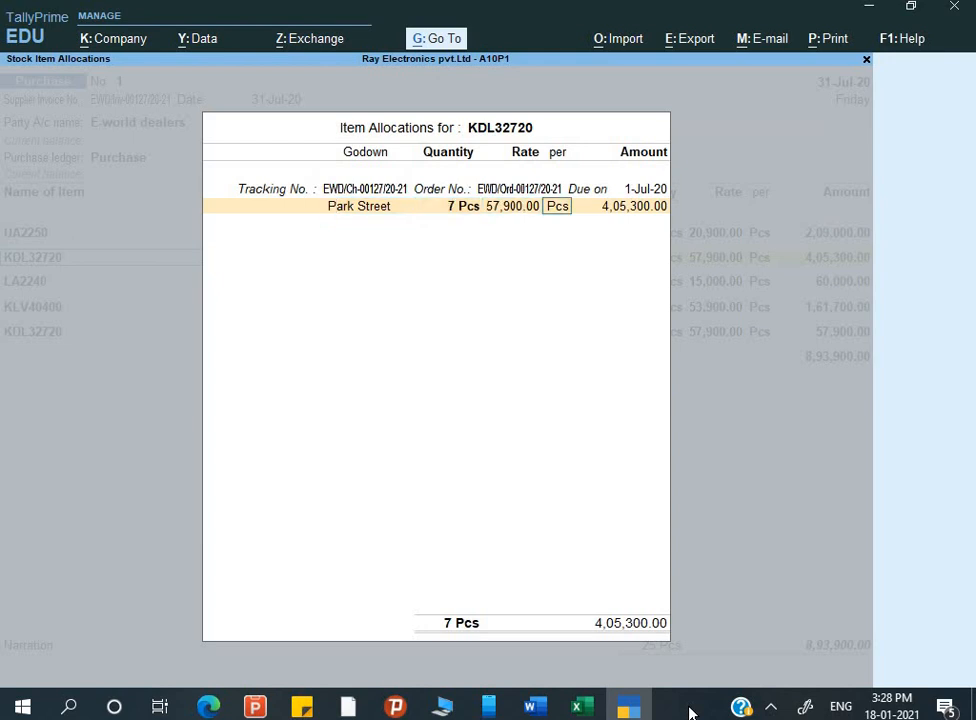
key("Return")
key("Return")
key("Return")
key("Return")
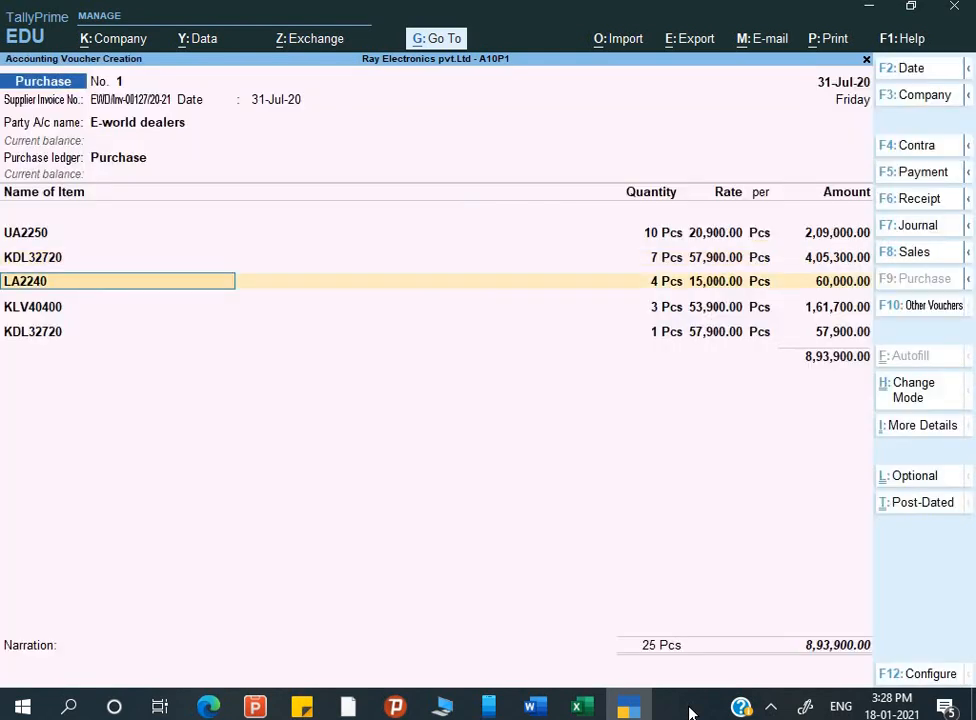
- Accept the LA2240 allocation of 4 Pcs at 15,000 in Park Street with its existing tracking and order numbers
key("Return")
key("Return")
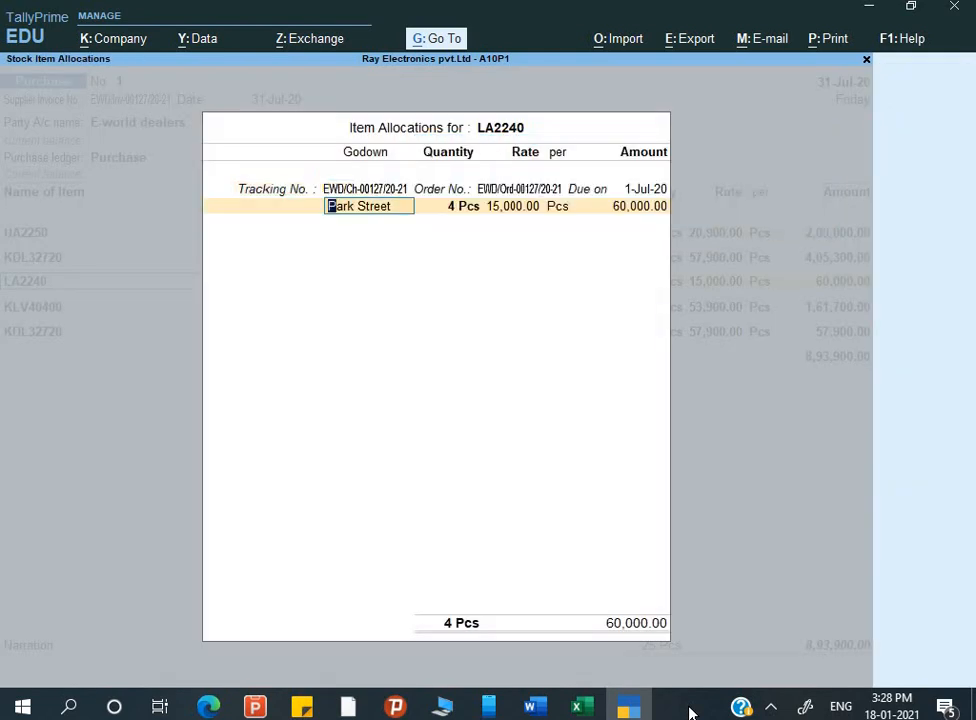
key("Return")
key("Return")
key("Return")
key("Return")
key("Return")
key("Return")
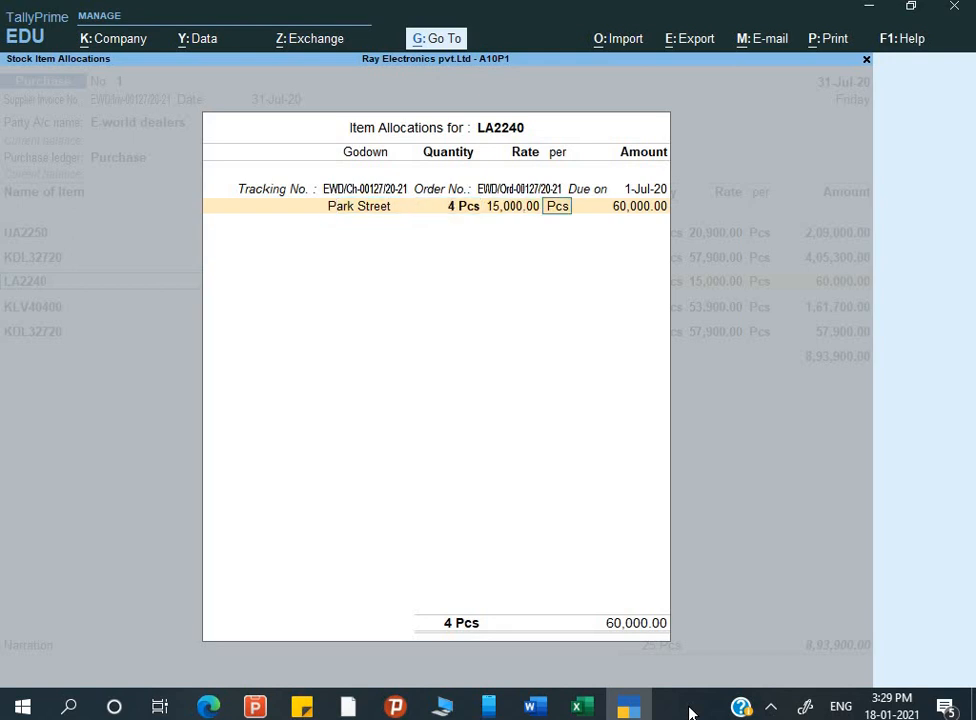
key("Return")
key("Return")
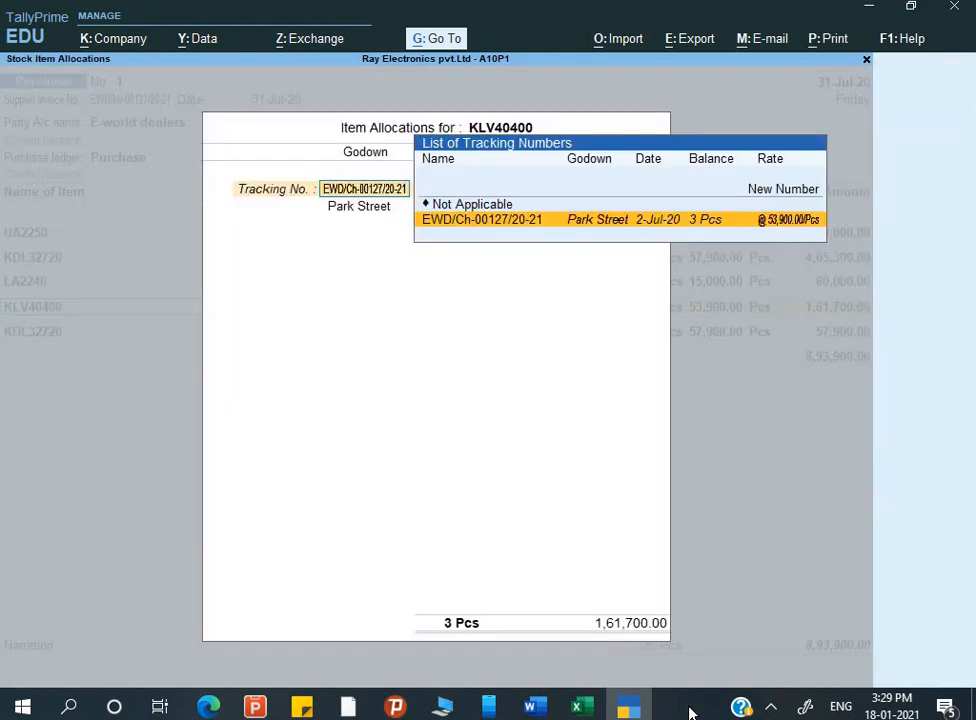
- Accept the KLV40400 allocation of 3 Pcs at 53,900 in Park Street, tracked to the 2-Jul-20 receipt note
key("Return")
key("Return")
key("Return")
key("Return")
key("Return")
key("Return")
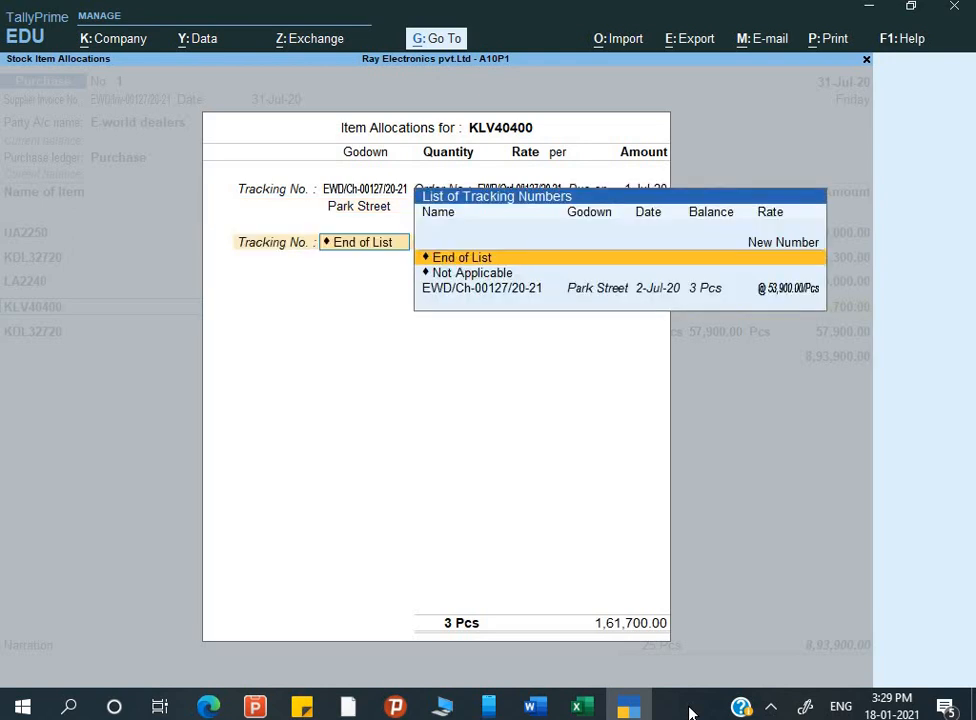
key("Return")
key("Return")
- Accept the replacement KDL32720 allocation of 1 Pcs at 57,900 in Park Street, tracked to the 31-Jul-20 receipt note
key("Return")
key("Return")
key("Return")
key("Return")
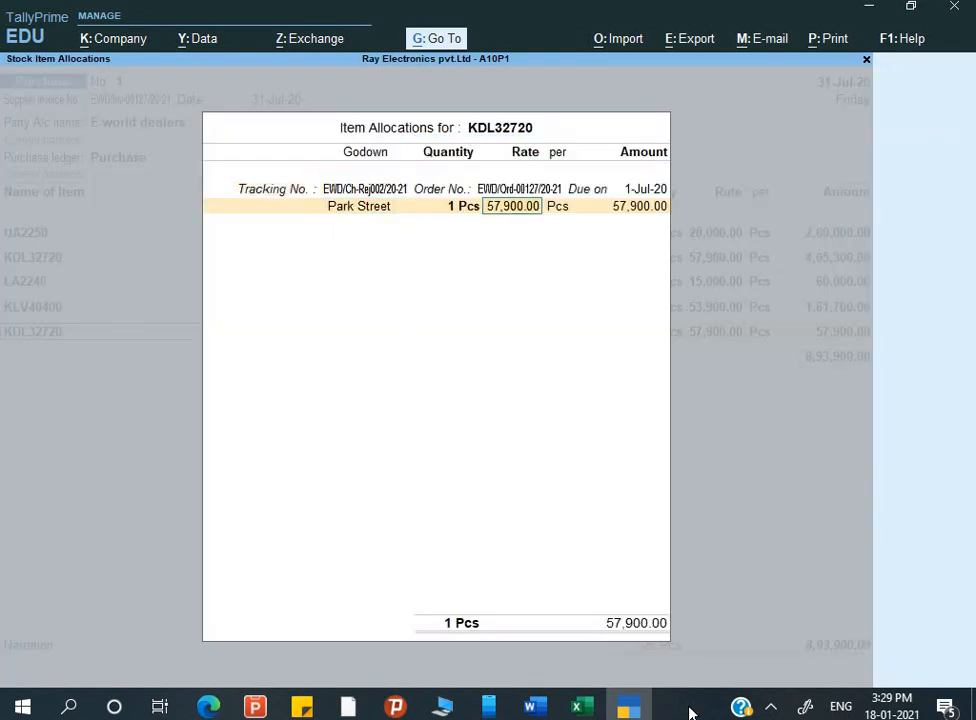
key("Return")
key("Return")
key("Return")
key("Return")
key("Return")
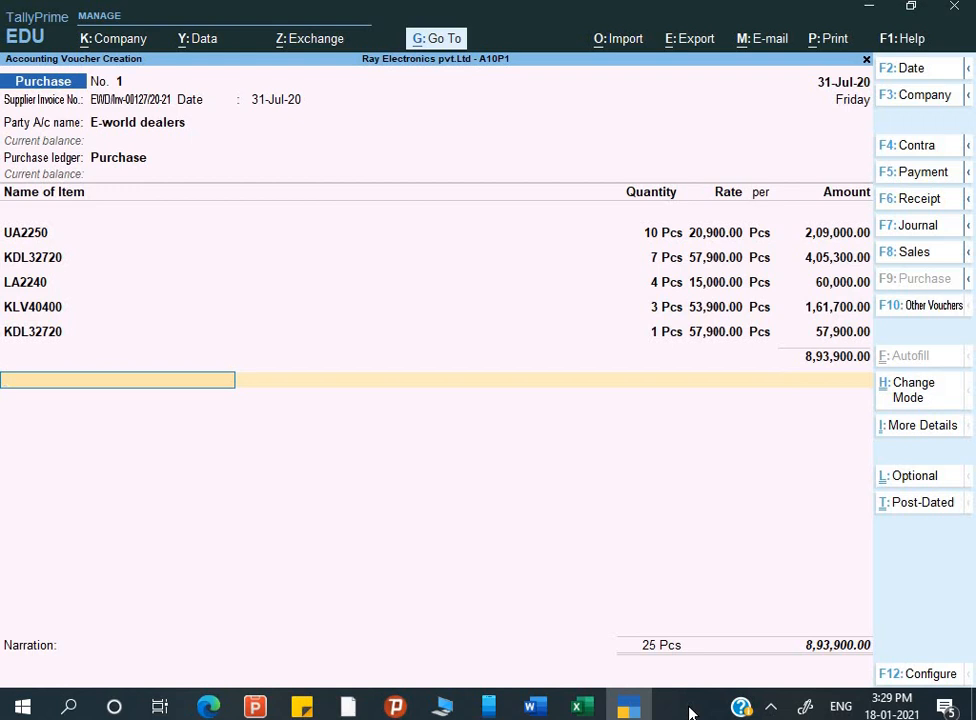
- End the item list and record E-world dealers' bill as a New Ref under the supplier invoice number with 15 days' credit
key("Return")
key("Return")
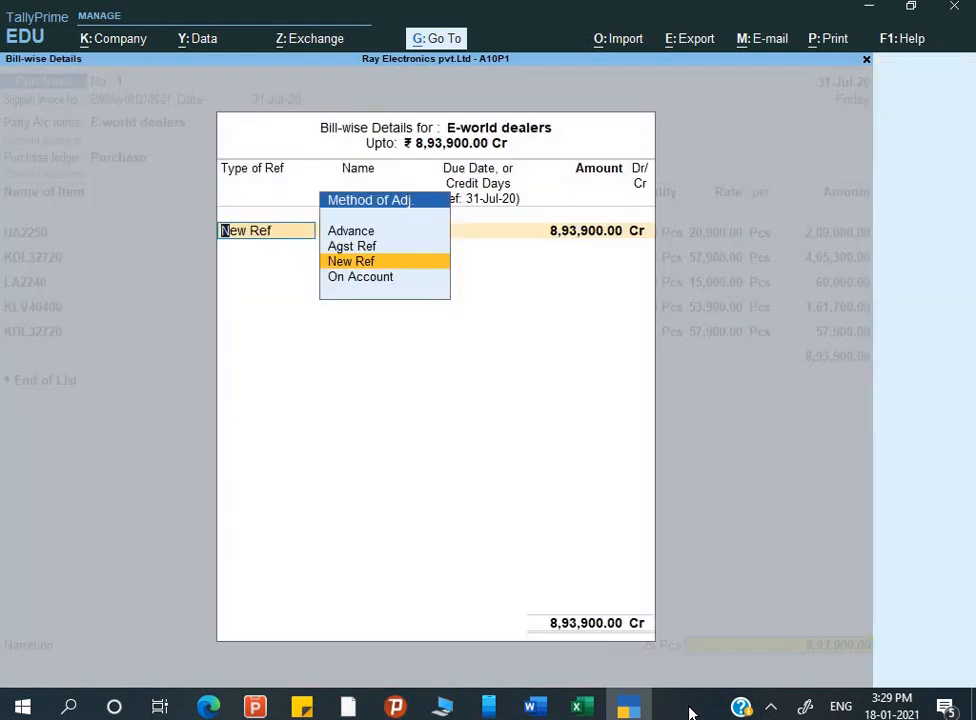
key("Return")
key("Return")
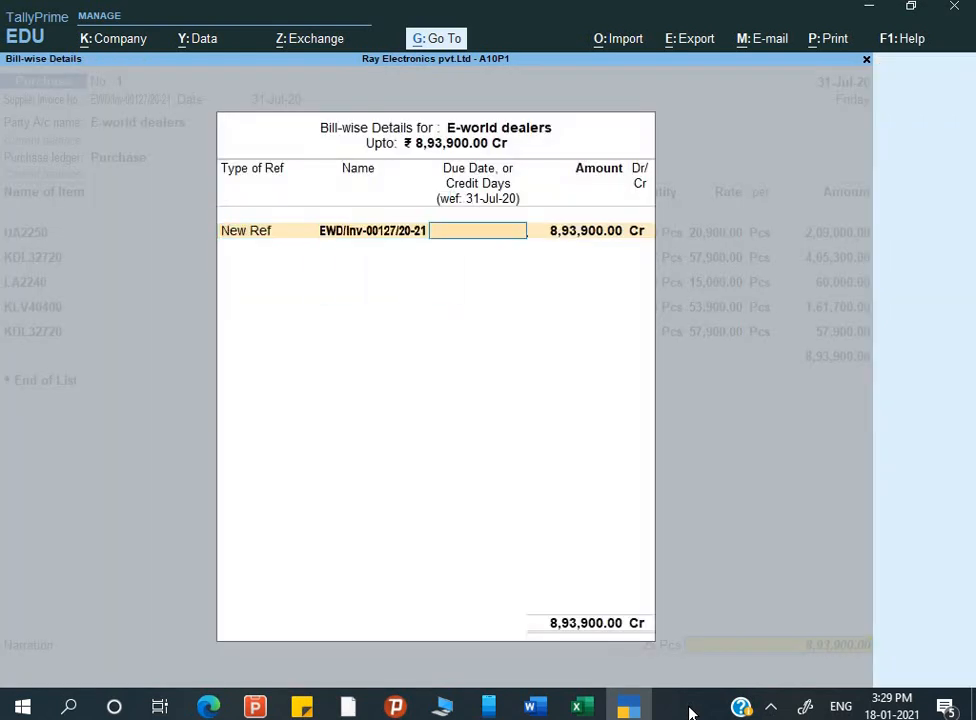
type("15")
key("Return")
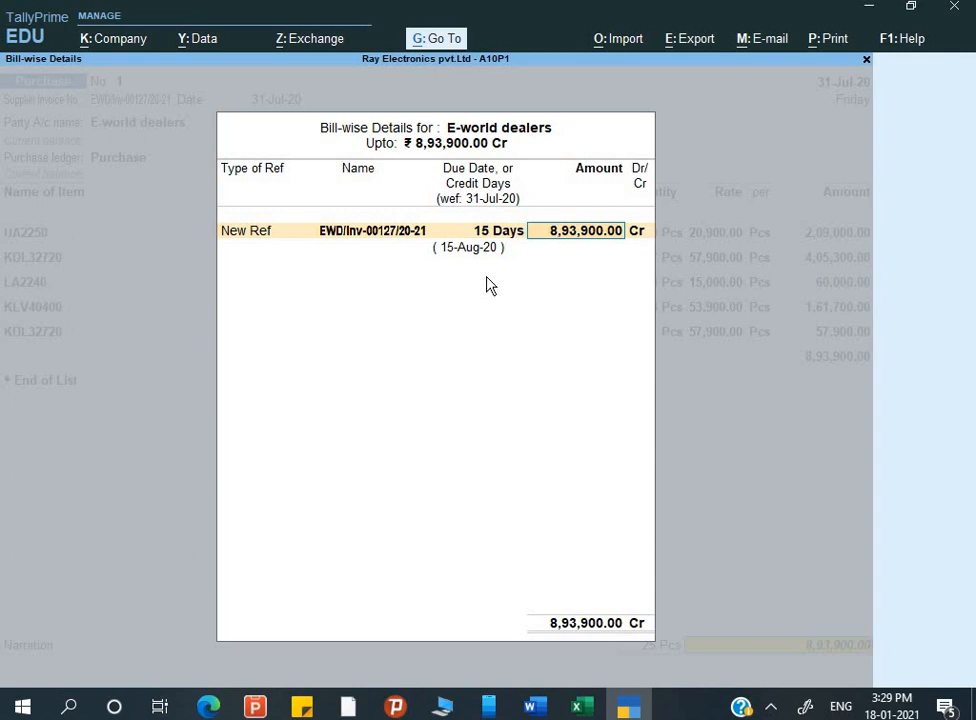
key("Return")
key("Return")
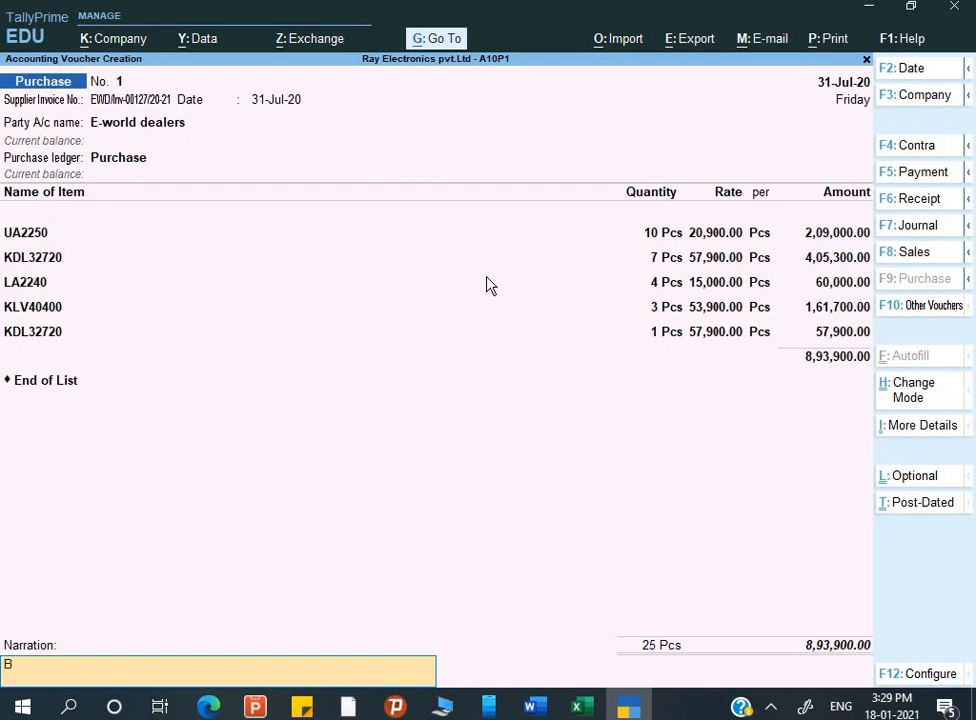
- Enter the narration "Being goods purchase" and save the E-world dealers purchase voucher
type("Being goods purchsed")
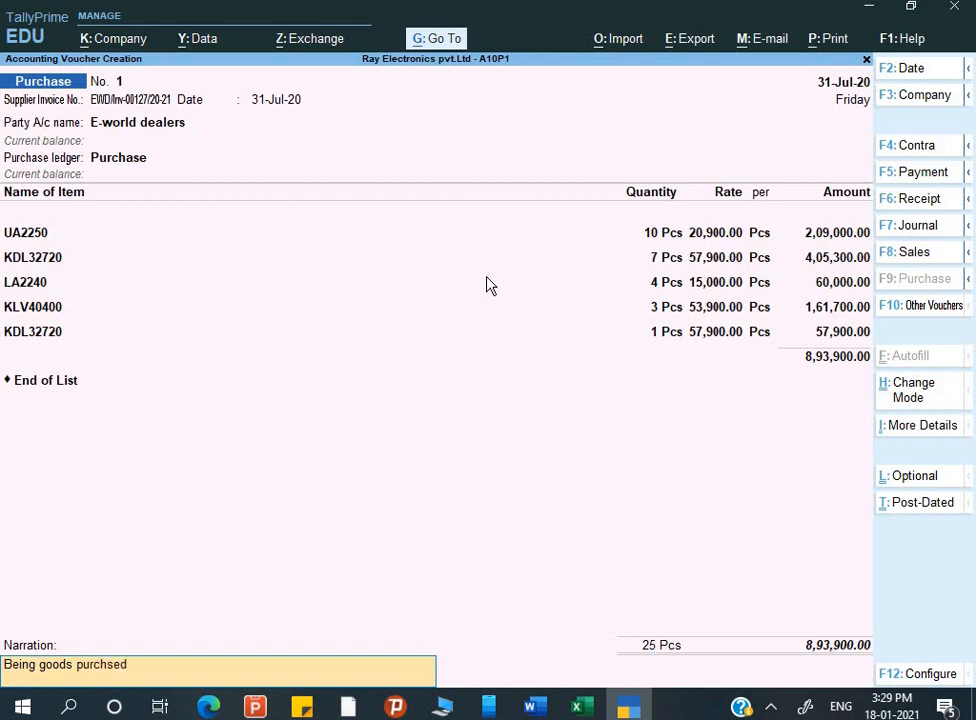
key("BackSpace")
key("BackSpace")
key("BackSpace")
key("BackSpace")
key("BackSpace")
key("BackSpace")
type("ha")
key("Return")
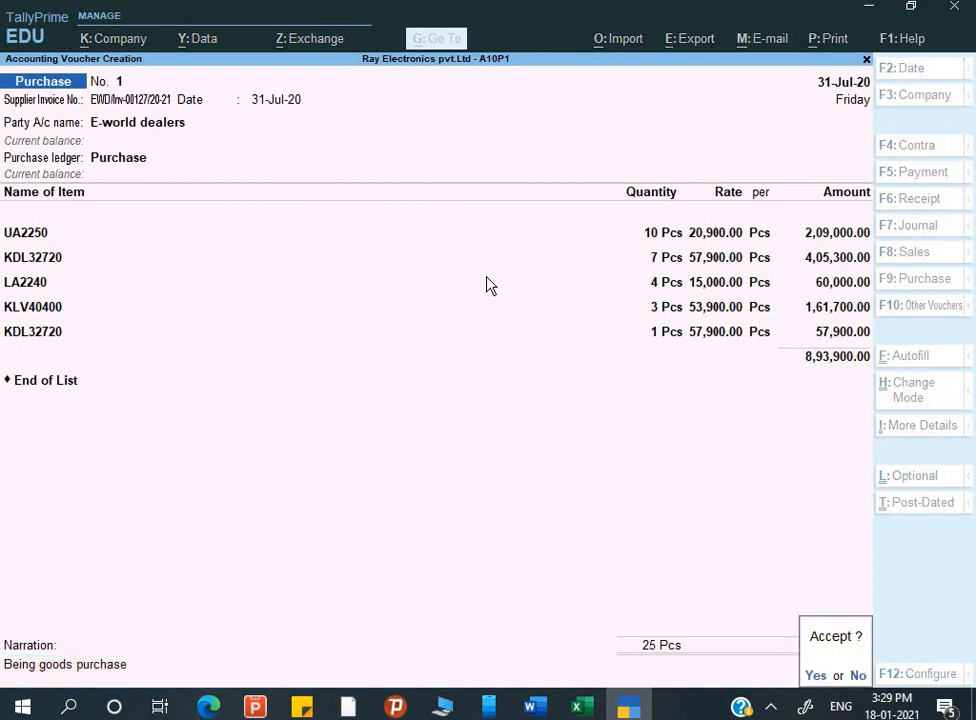
key("y")
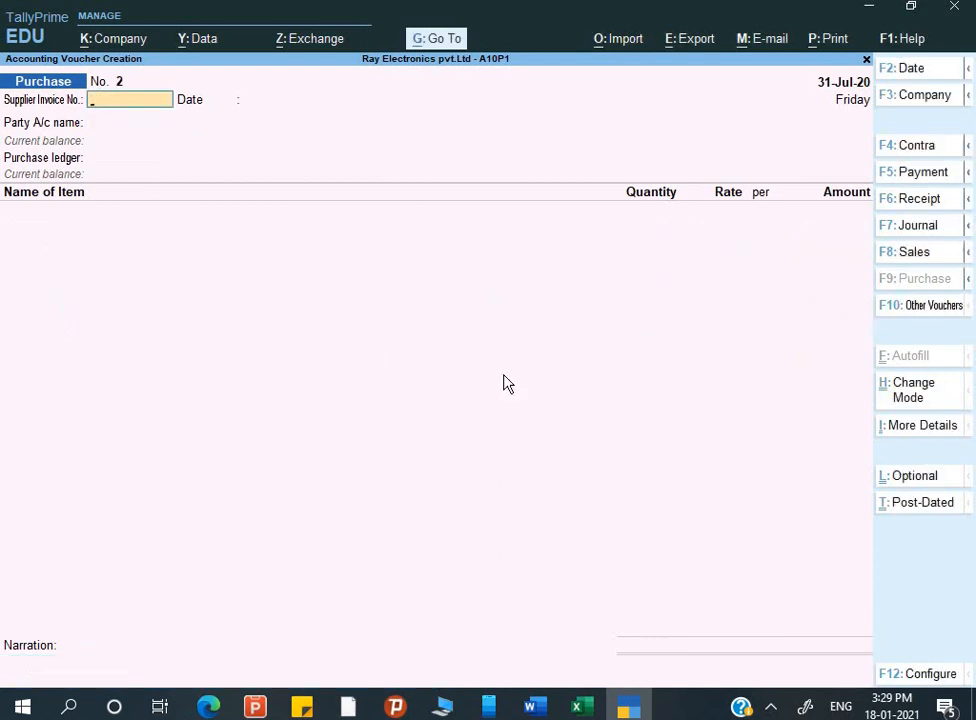
- Switch to the Word assignment and read the Q.6 tele craft purchase details and the Q.7 return and payment instructions
key("alt+Tab")
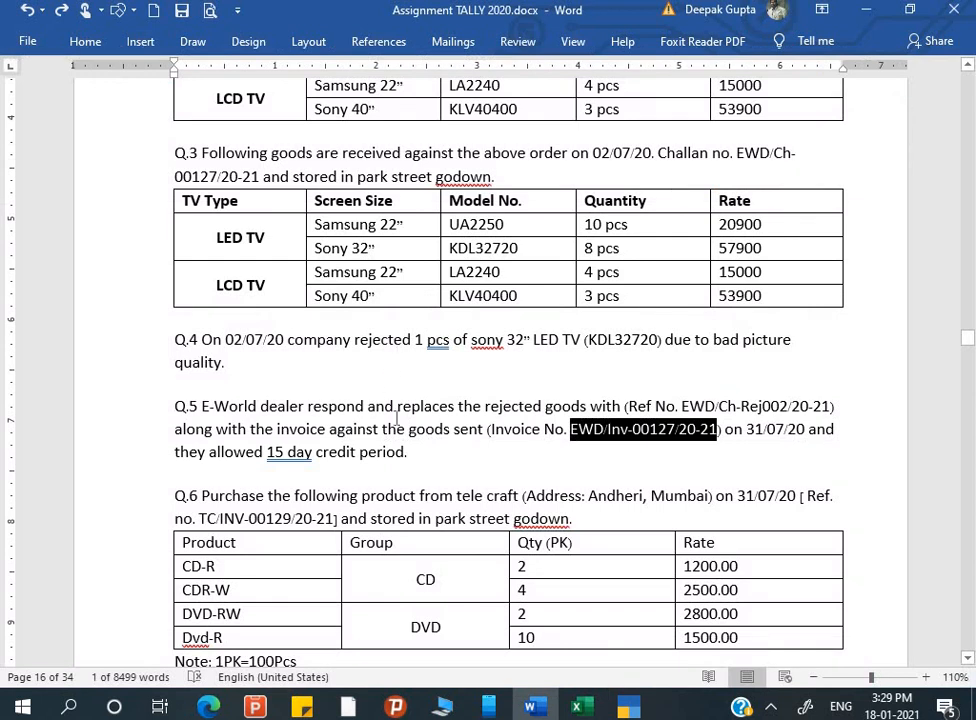
left_click(407, 452)
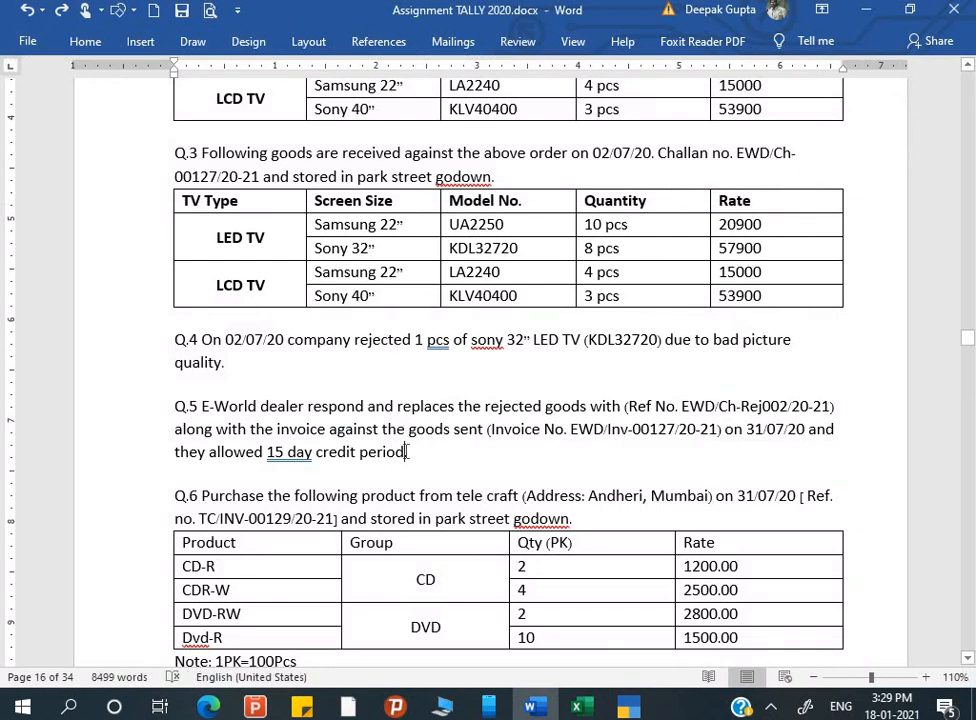
scroll(381, 503, "down", 2)
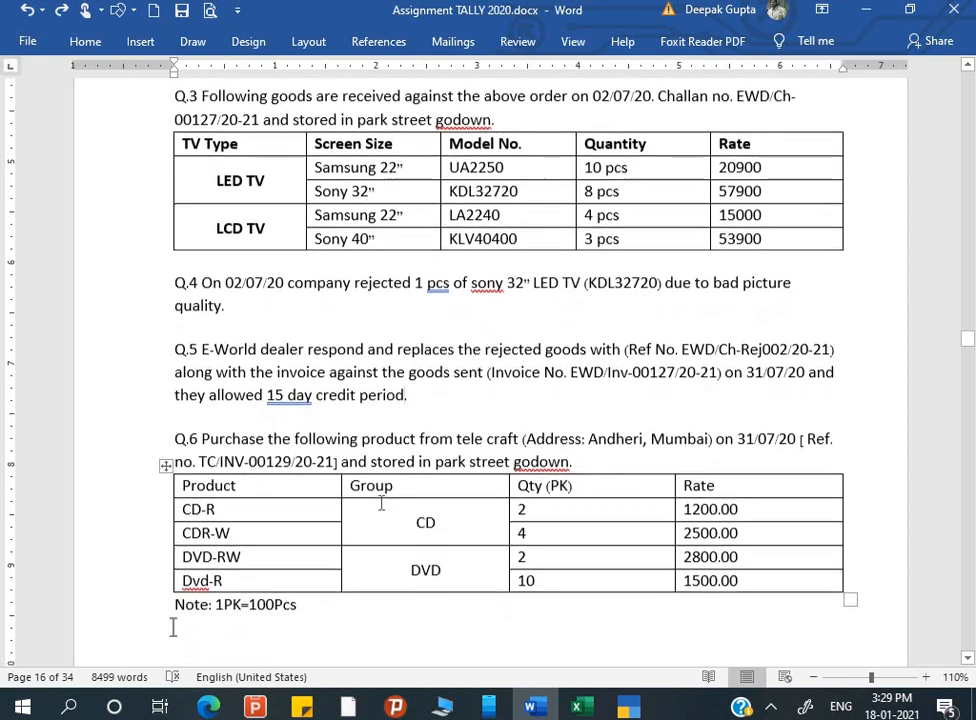
scroll(381, 502, "down", 2)
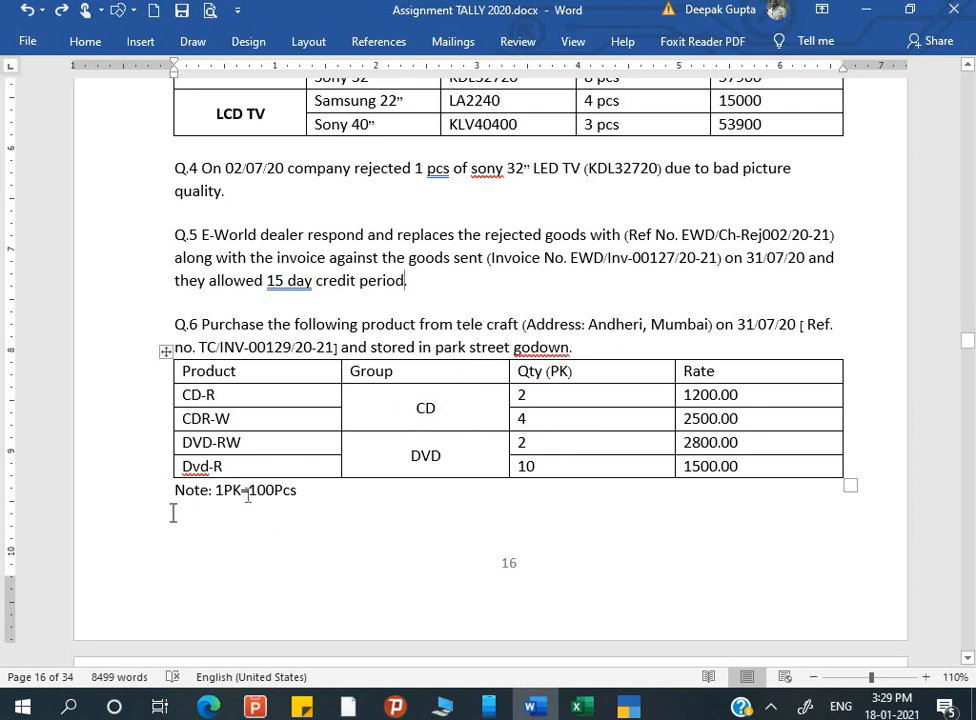
scroll(296, 500, "down", 3)
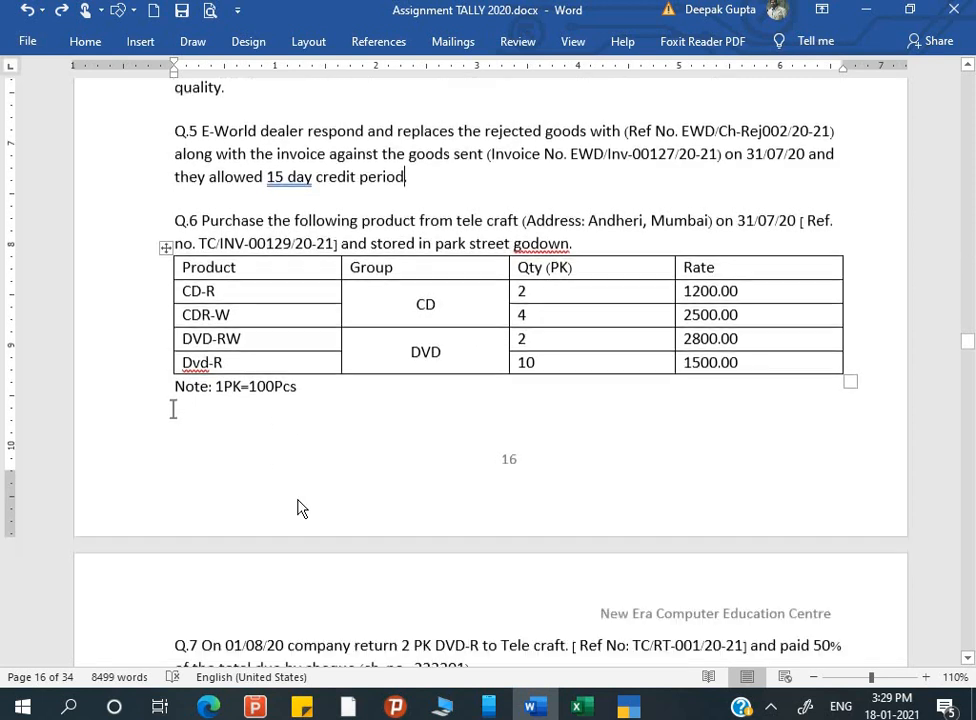
scroll(302, 509, "down", 1)
scroll(297, 509, "down", 3)
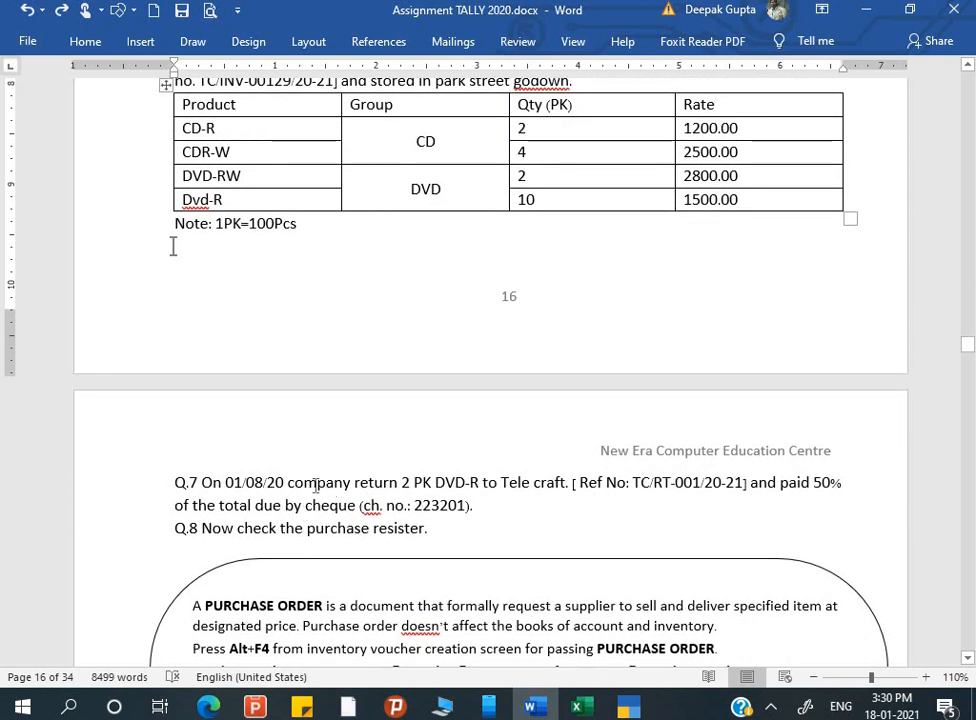
left_click_drag(288, 483, 466, 484)
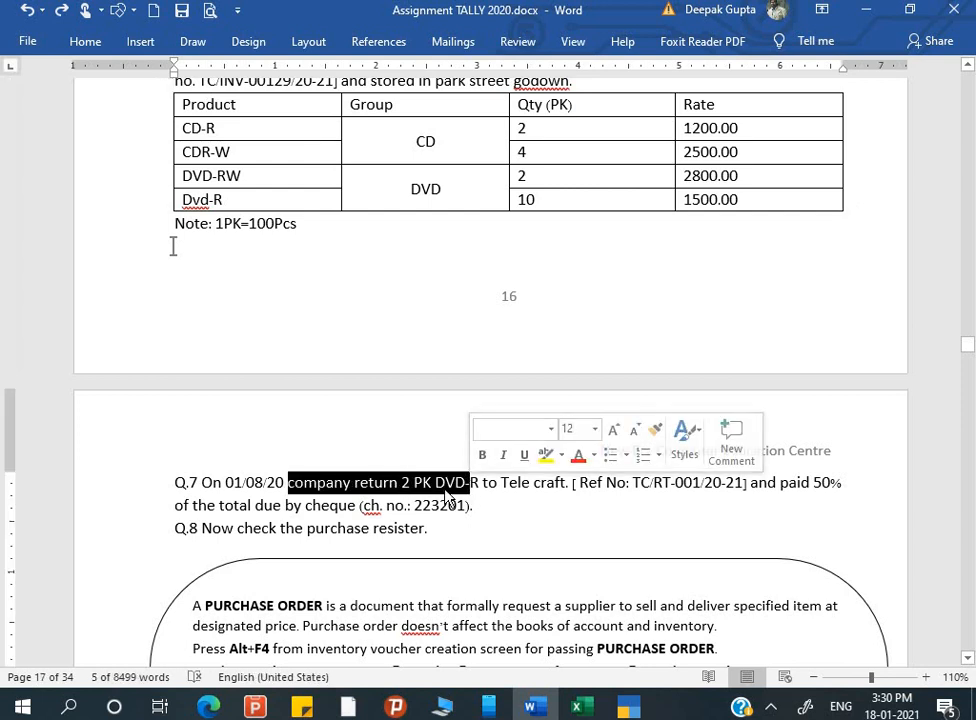
left_click(446, 503)
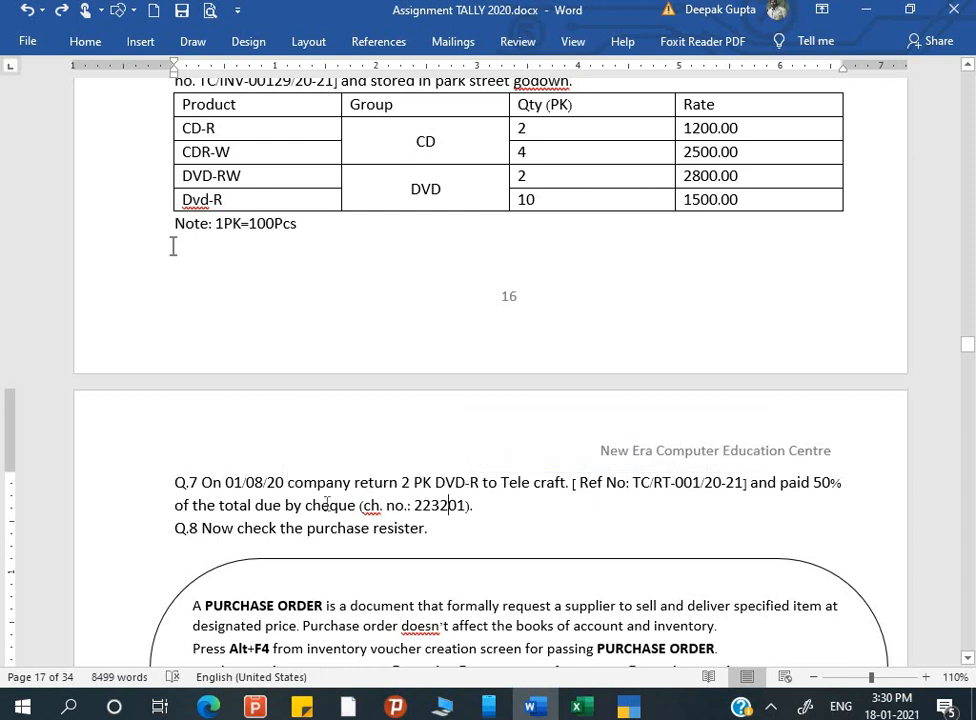
scroll(370, 355, "up", 2)
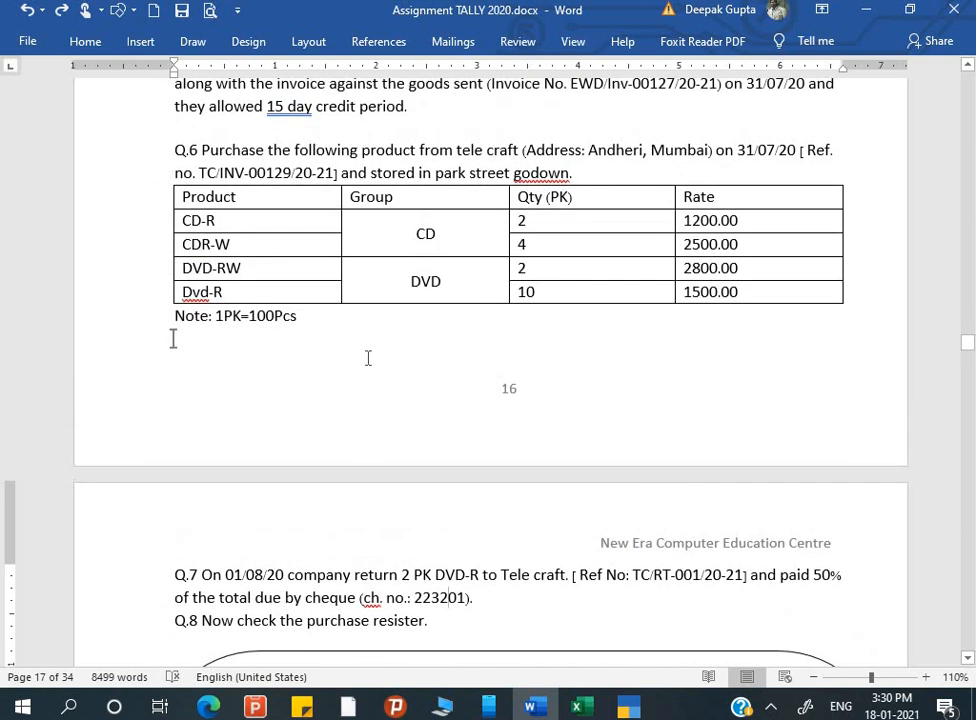
scroll(368, 356, "up", 2)
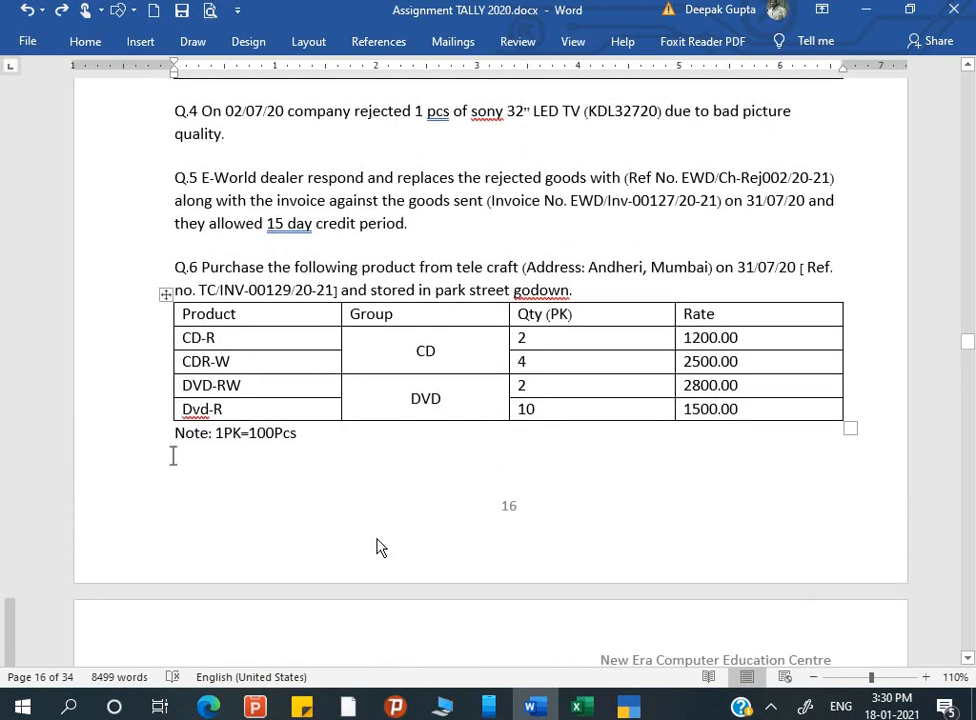